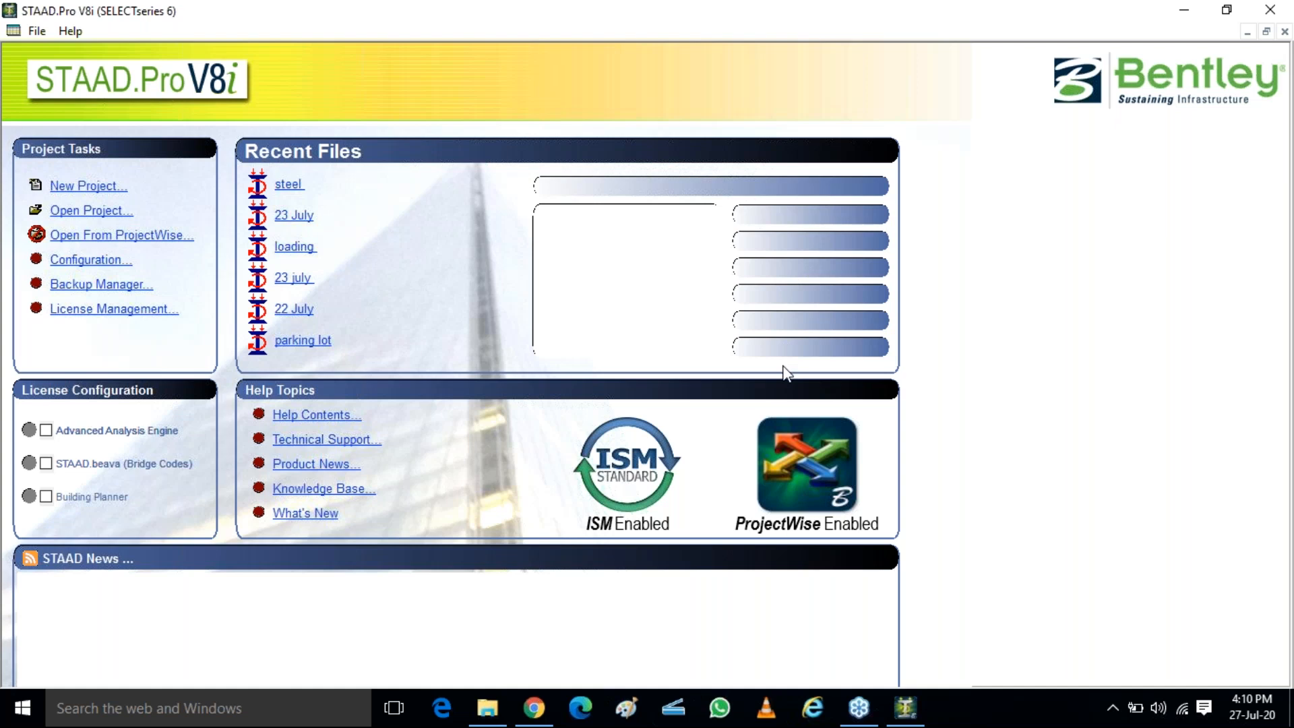
Start a new Space structure project with the file name 27 july 2020
left_click(63, 193)
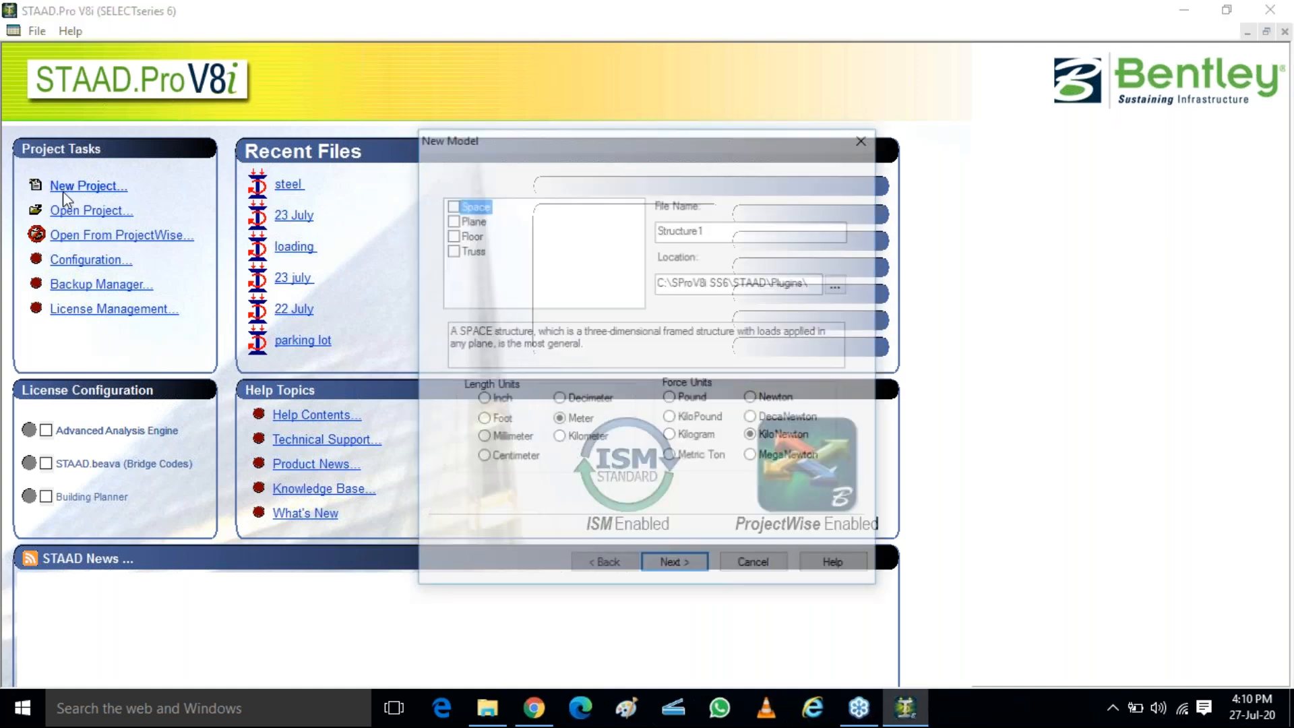
left_click_drag(715, 228, 607, 231)
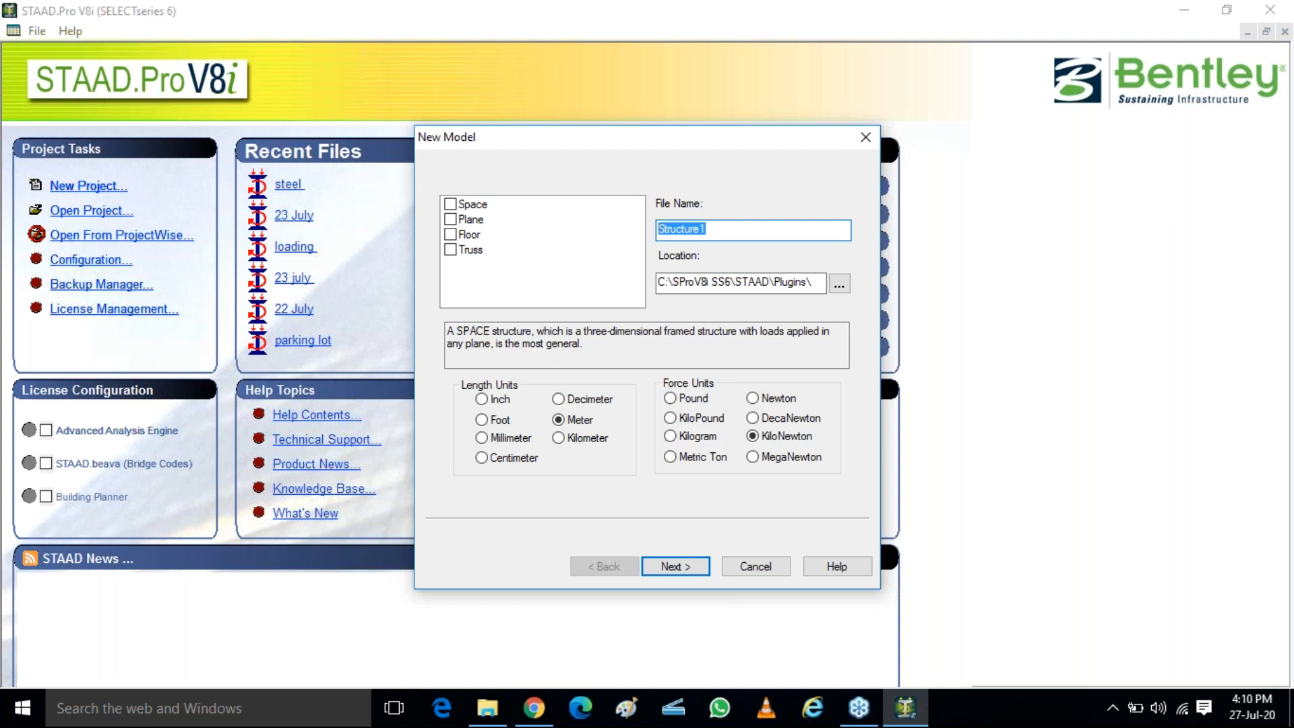
type("27 july 2020")
left_click(450, 204)
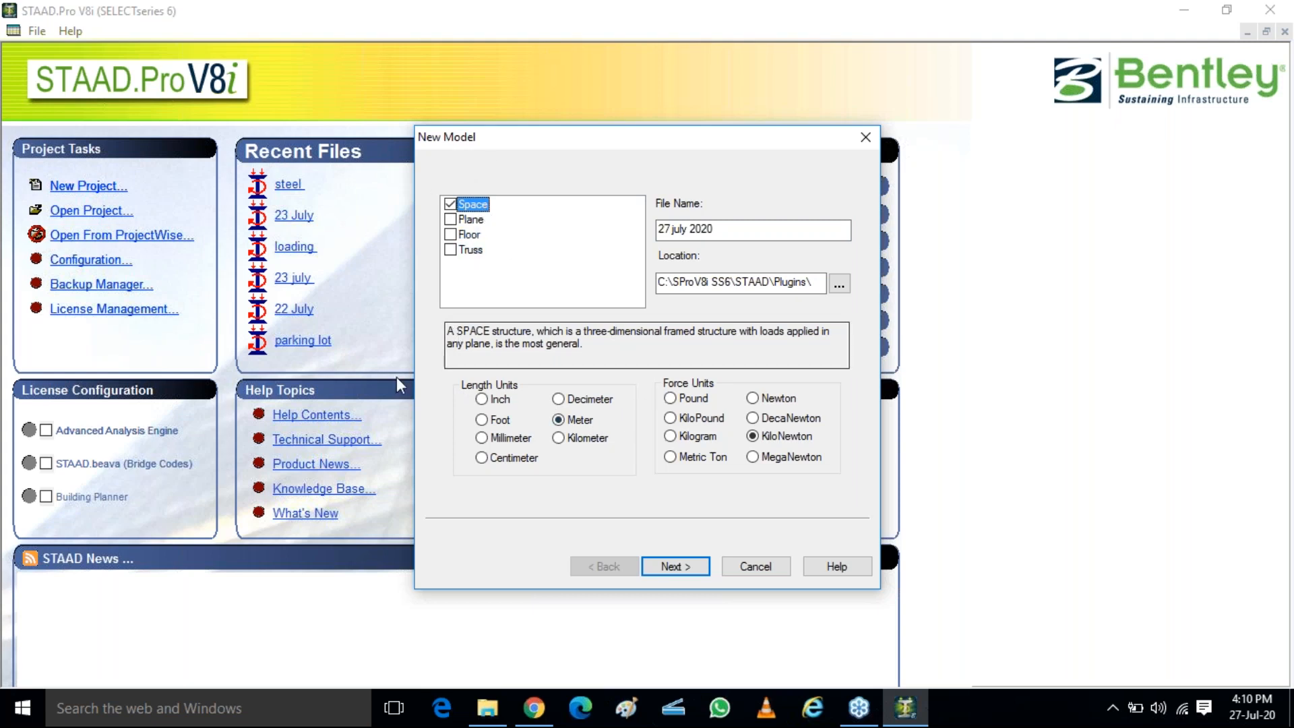
Choose Add Beam as the starting mode and finish creating the new model
left_click(677, 567)
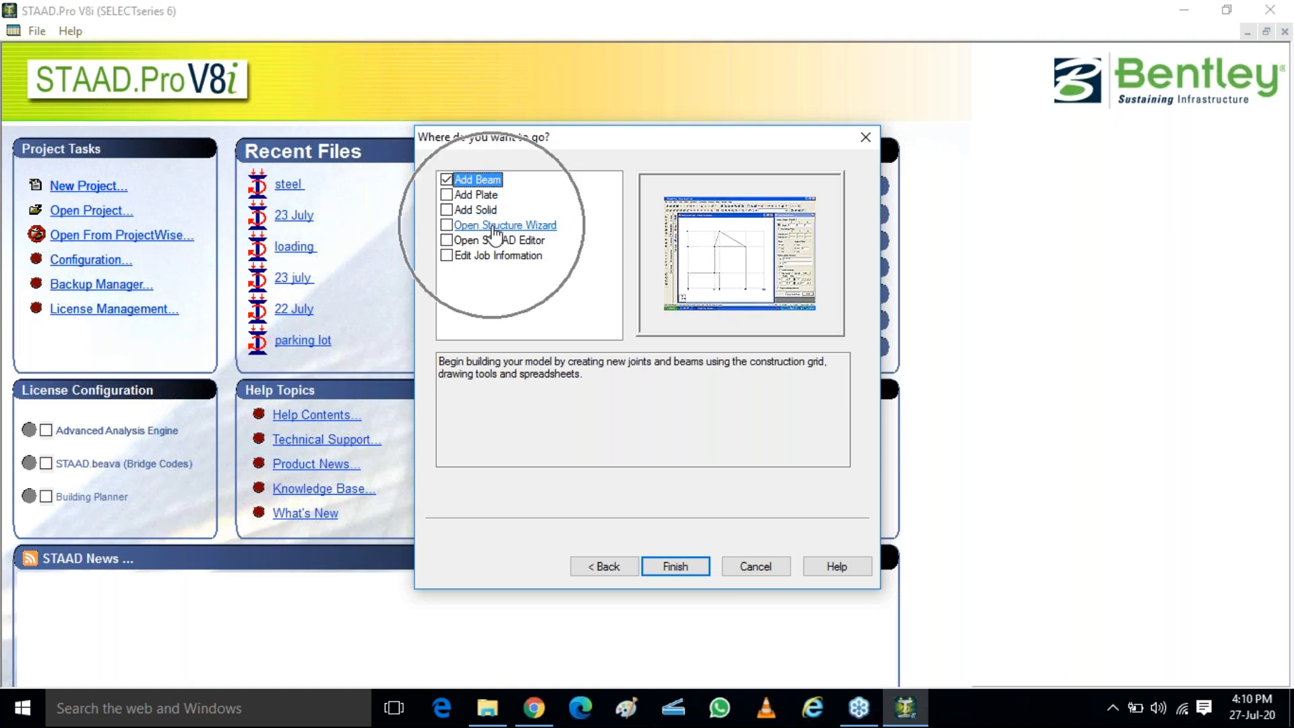
left_click(466, 227)
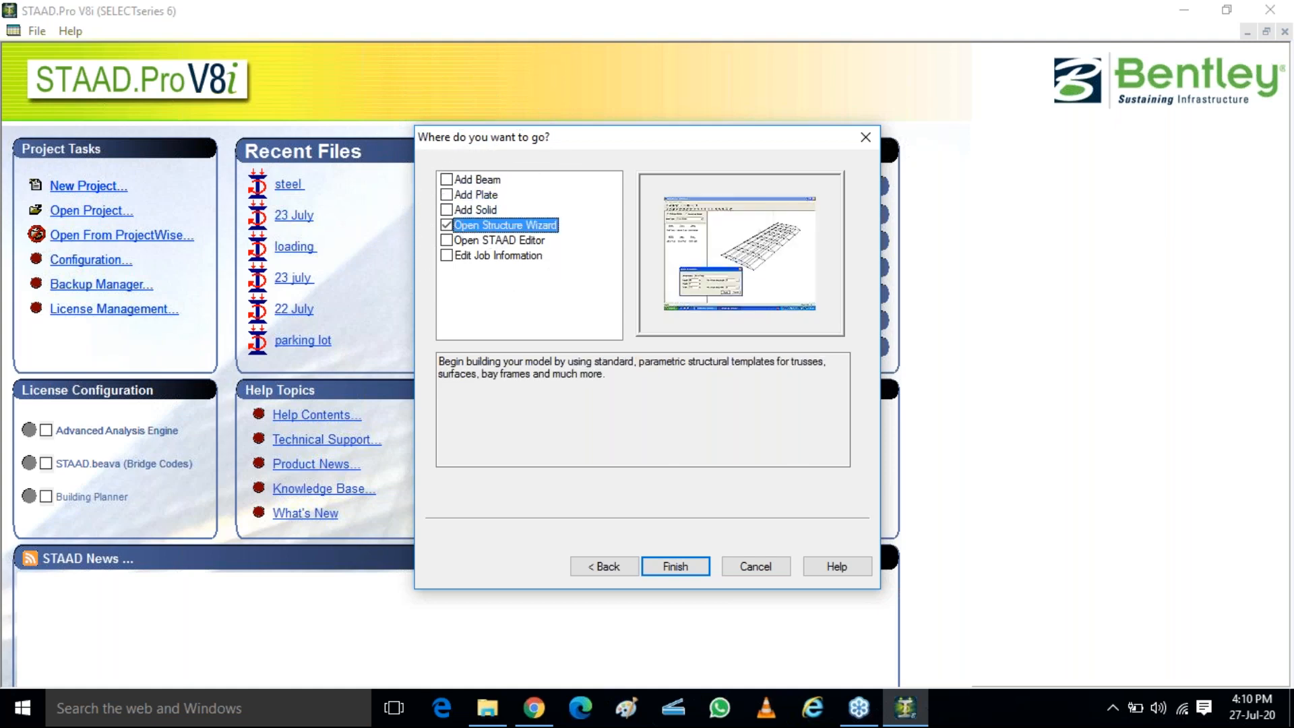
left_click(455, 181)
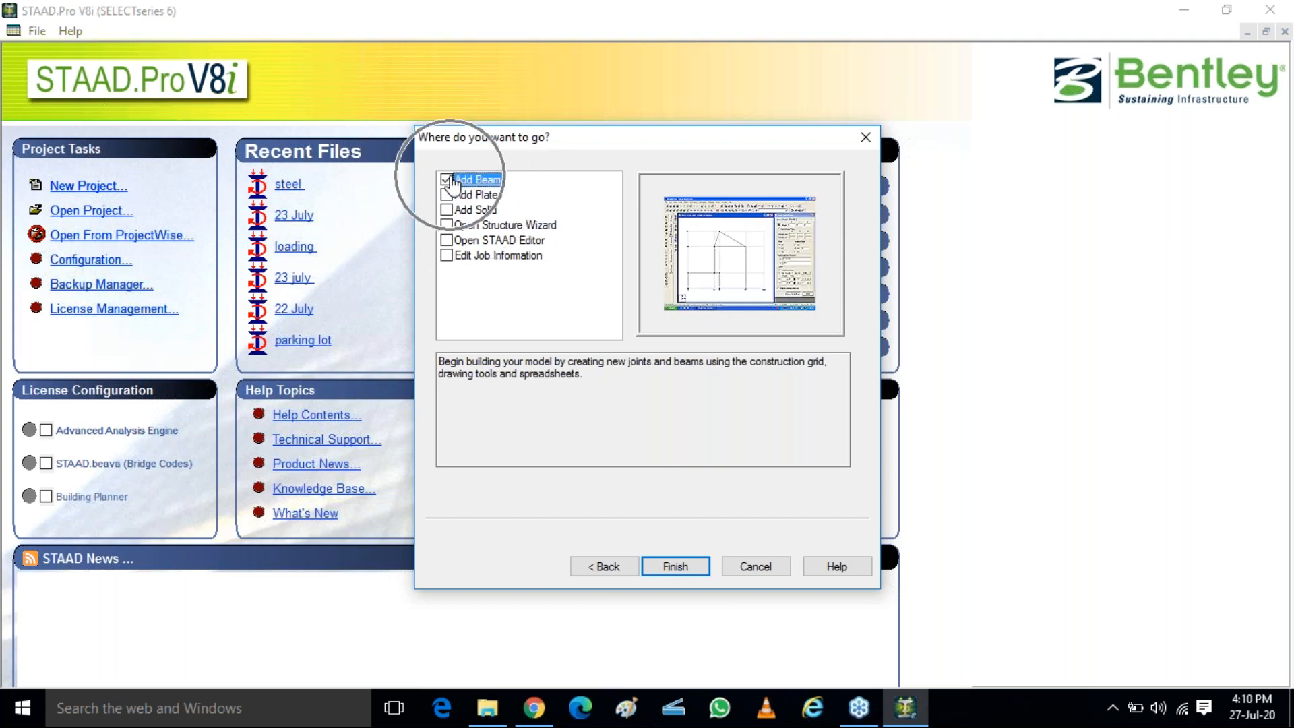
left_click(674, 564)
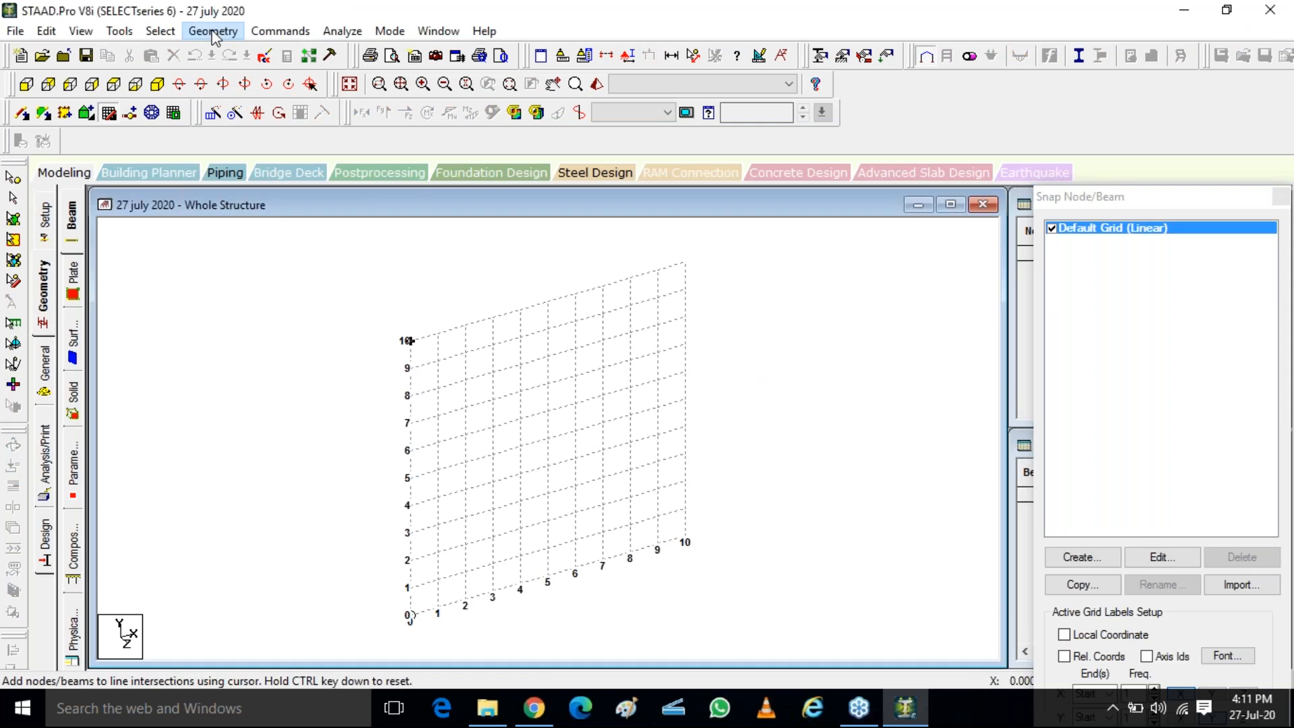
Run the Structure Wizard for the new model
left_click(213, 31)
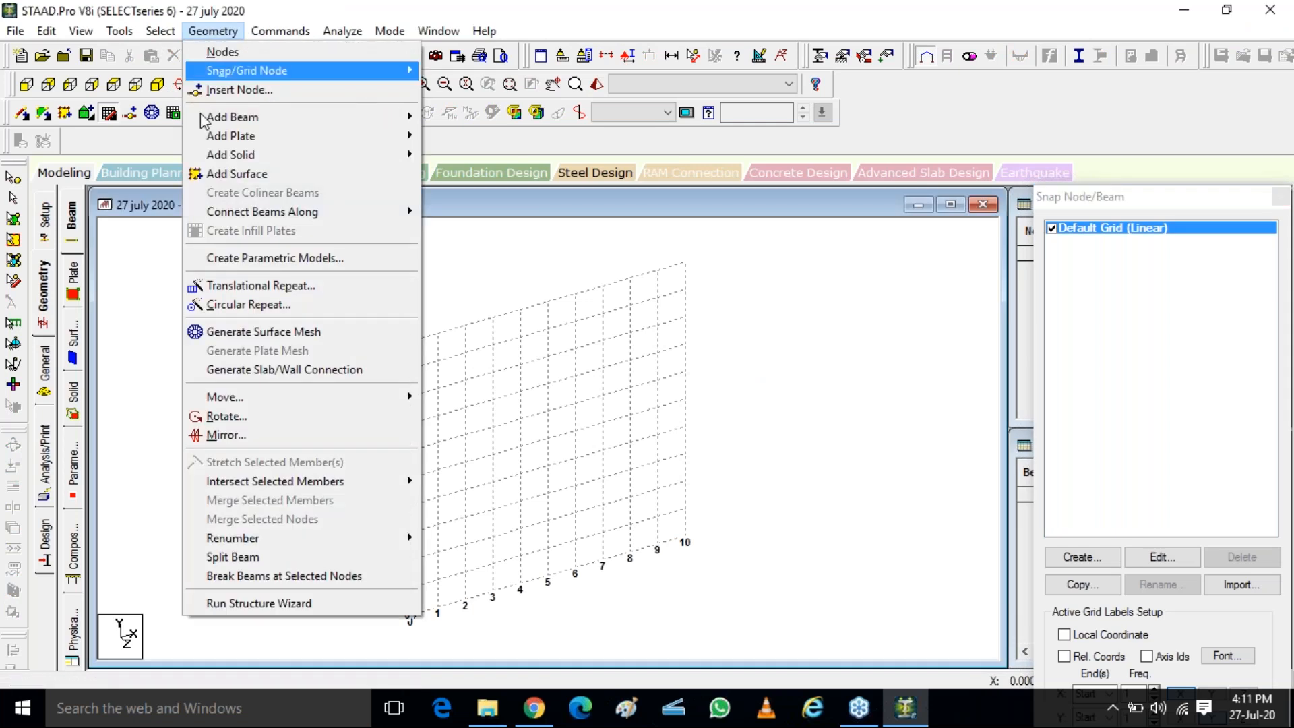
left_click(255, 604)
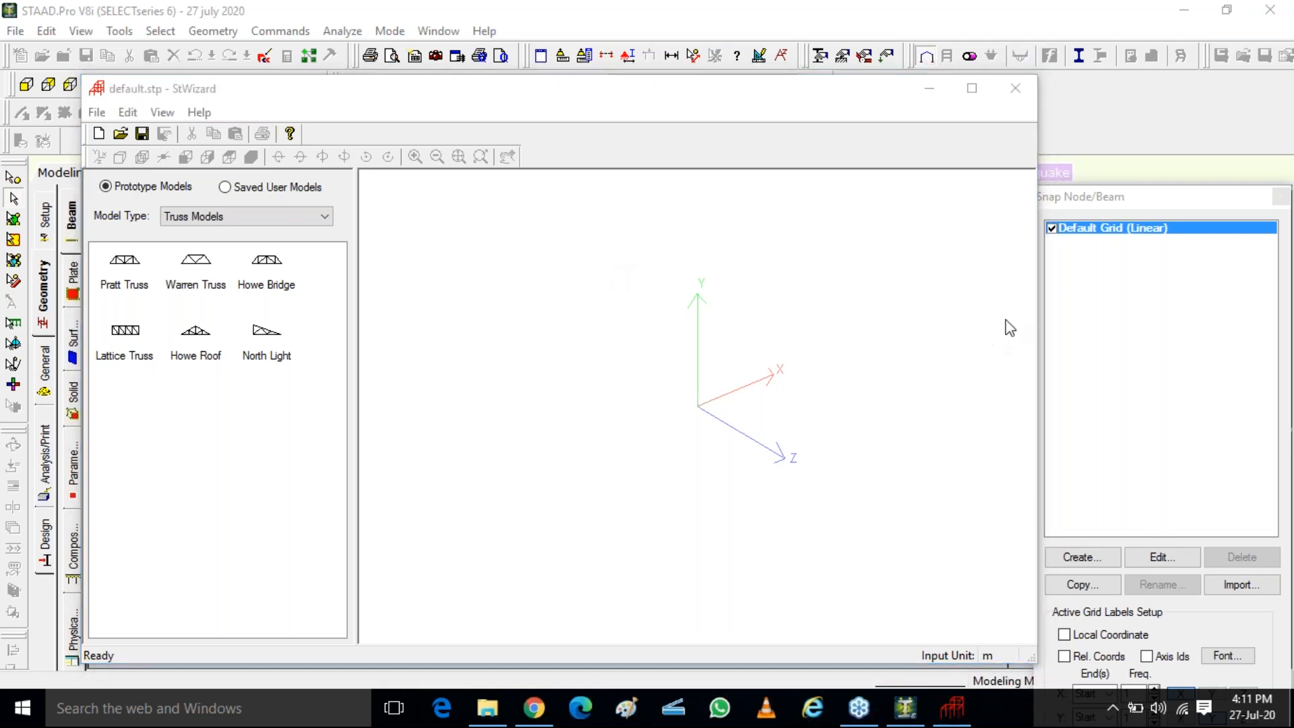
left_click(1026, 49)
Switch to Chrome and search the web for "speed test" in a new tab
left_click(534, 708)
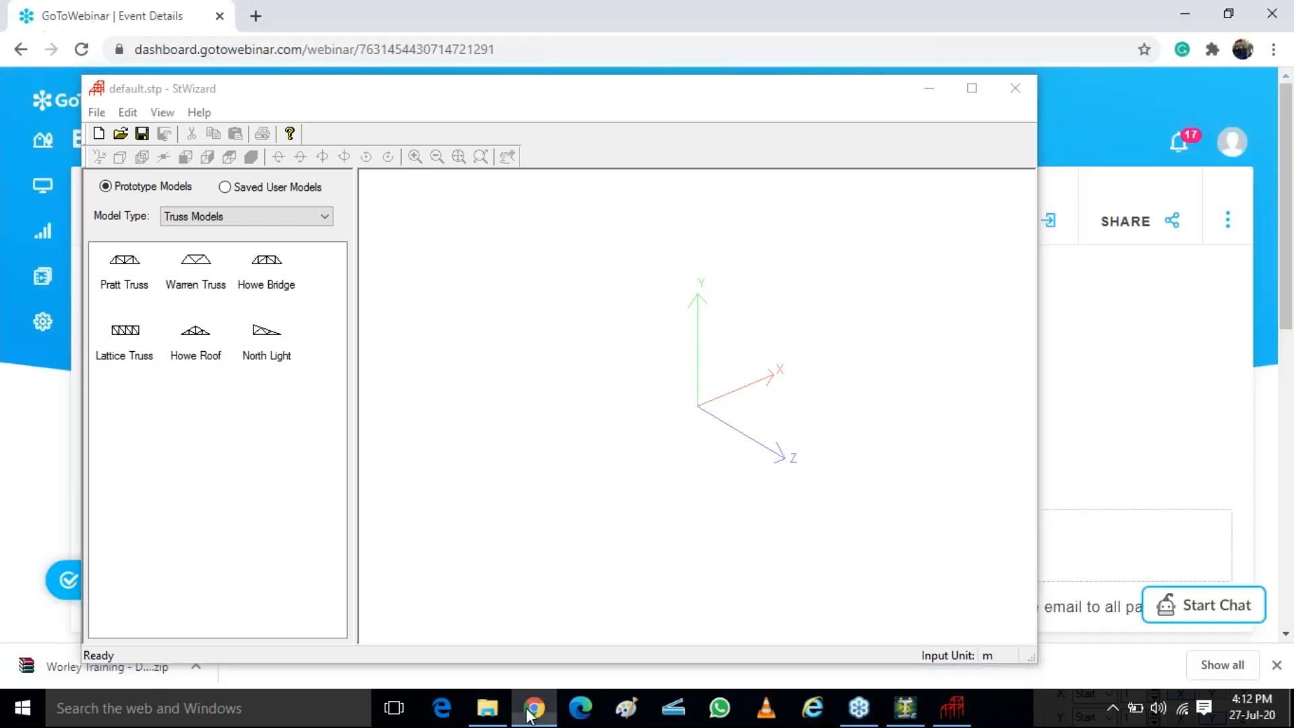
left_click(257, 12)
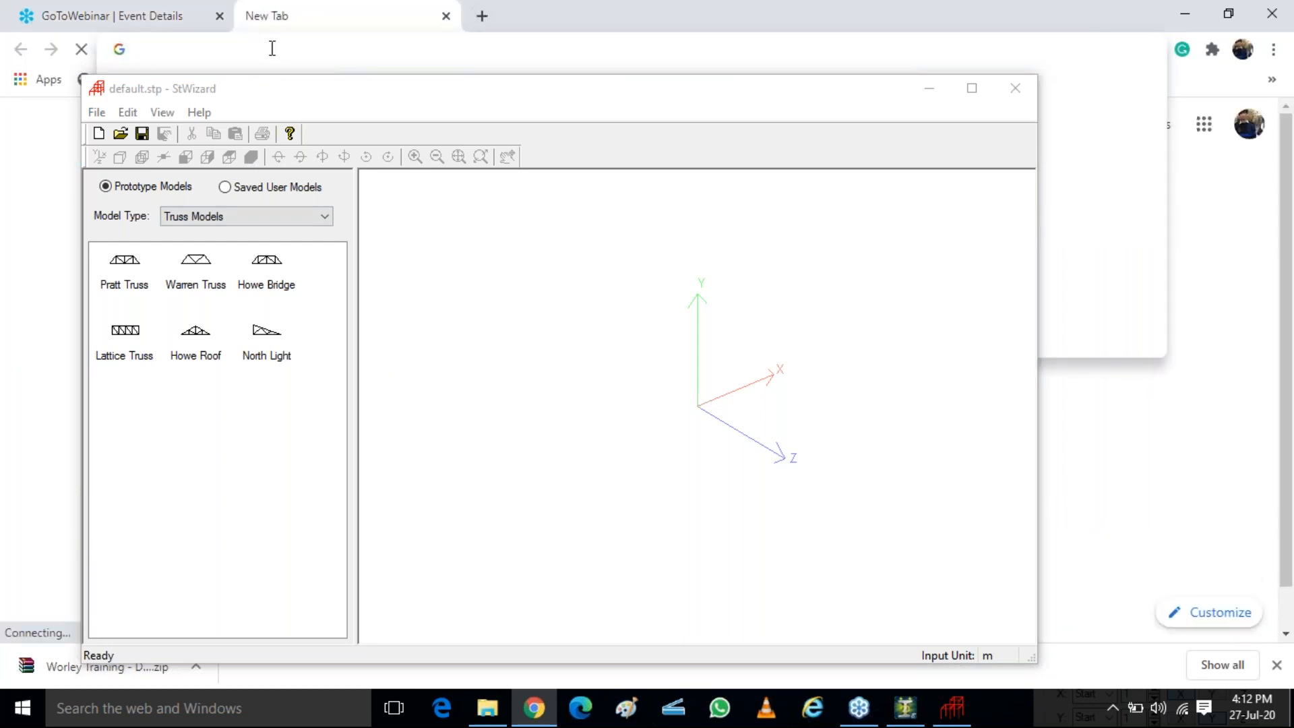
type("spwed")
key("BackSpace")
key("BackSpace")
key("BackSpace")
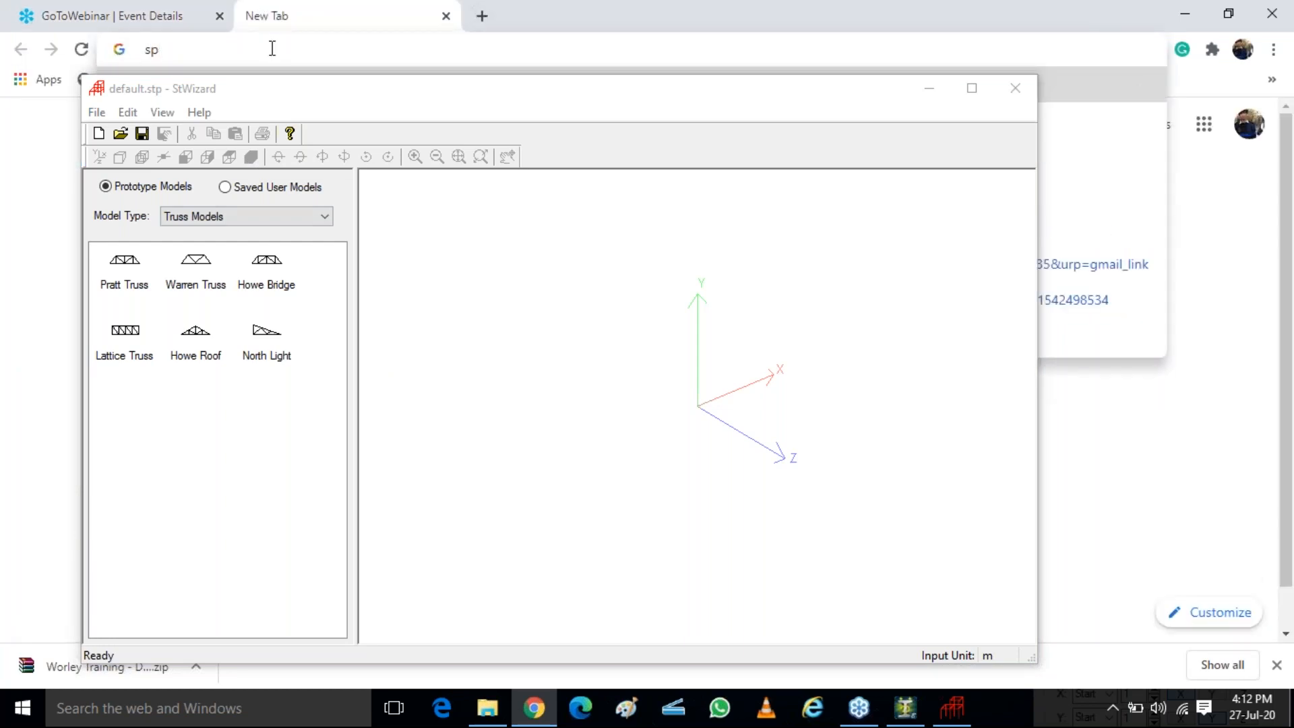
type("eed test")
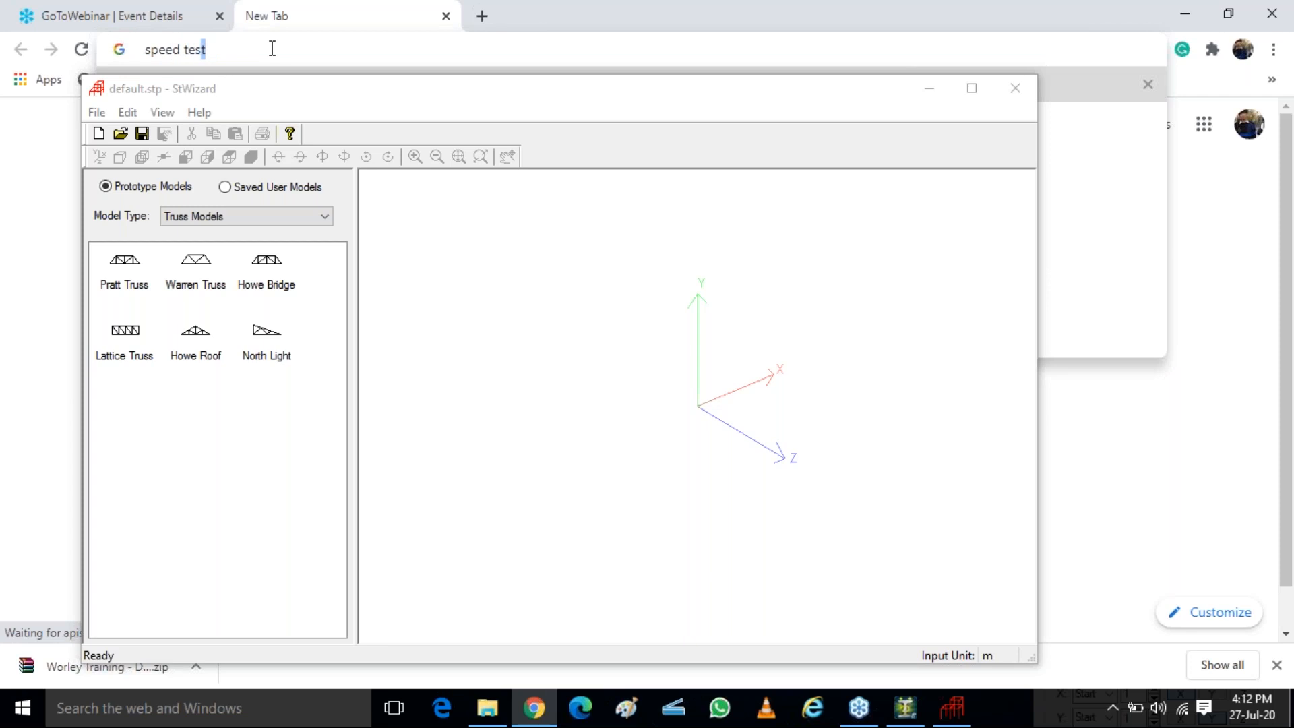
key("Return")
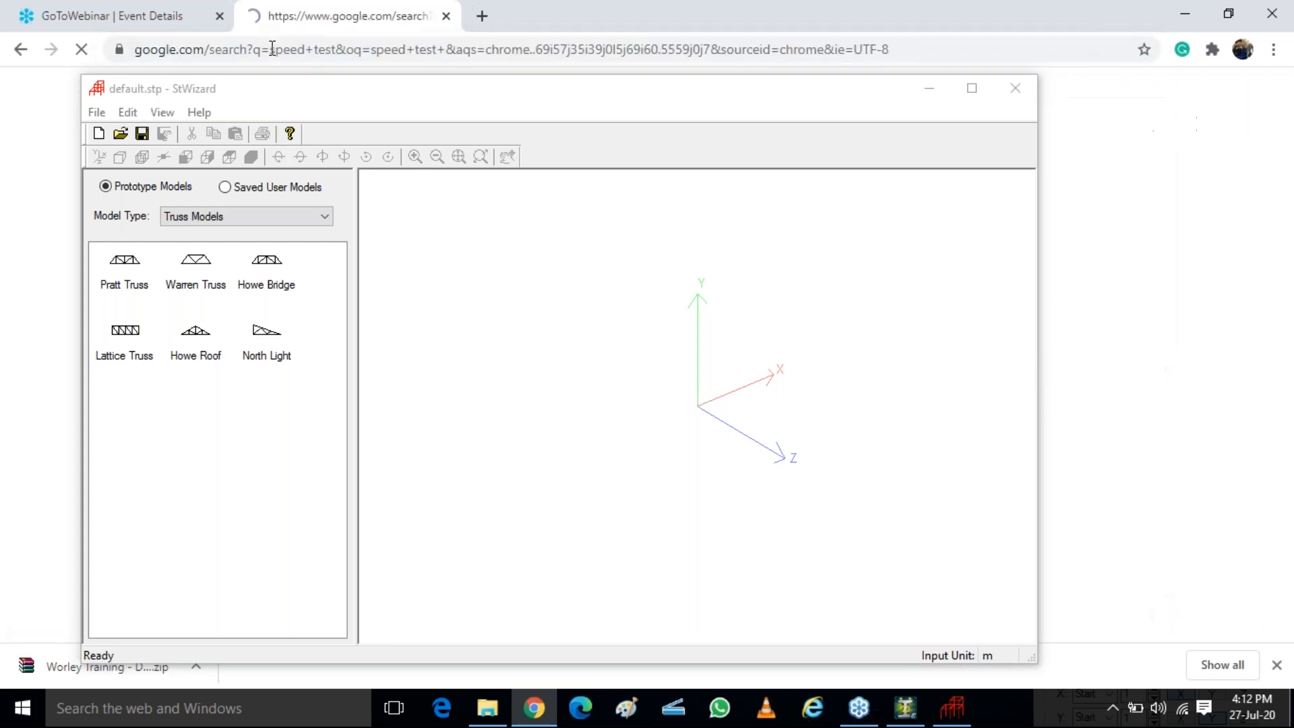
Run Google's internet speed test, and leave the browser with the test's tab closed
left_click(929, 89)
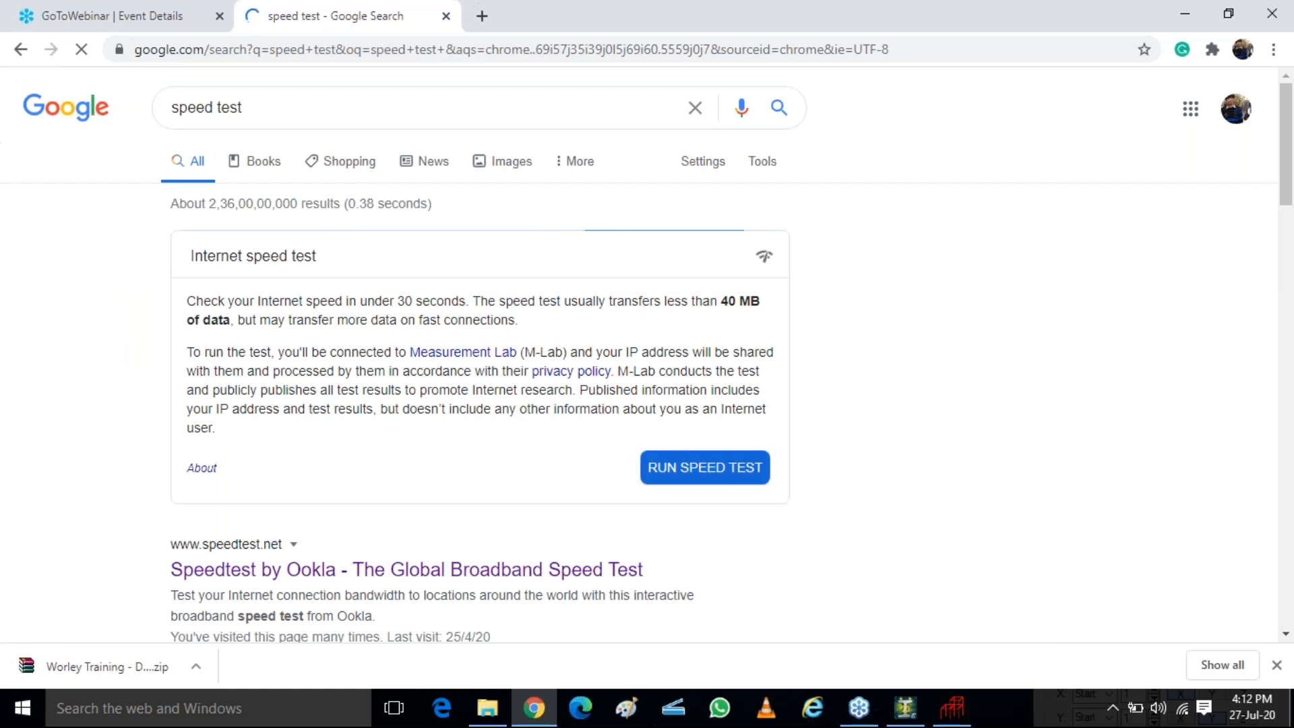
left_click(701, 466)
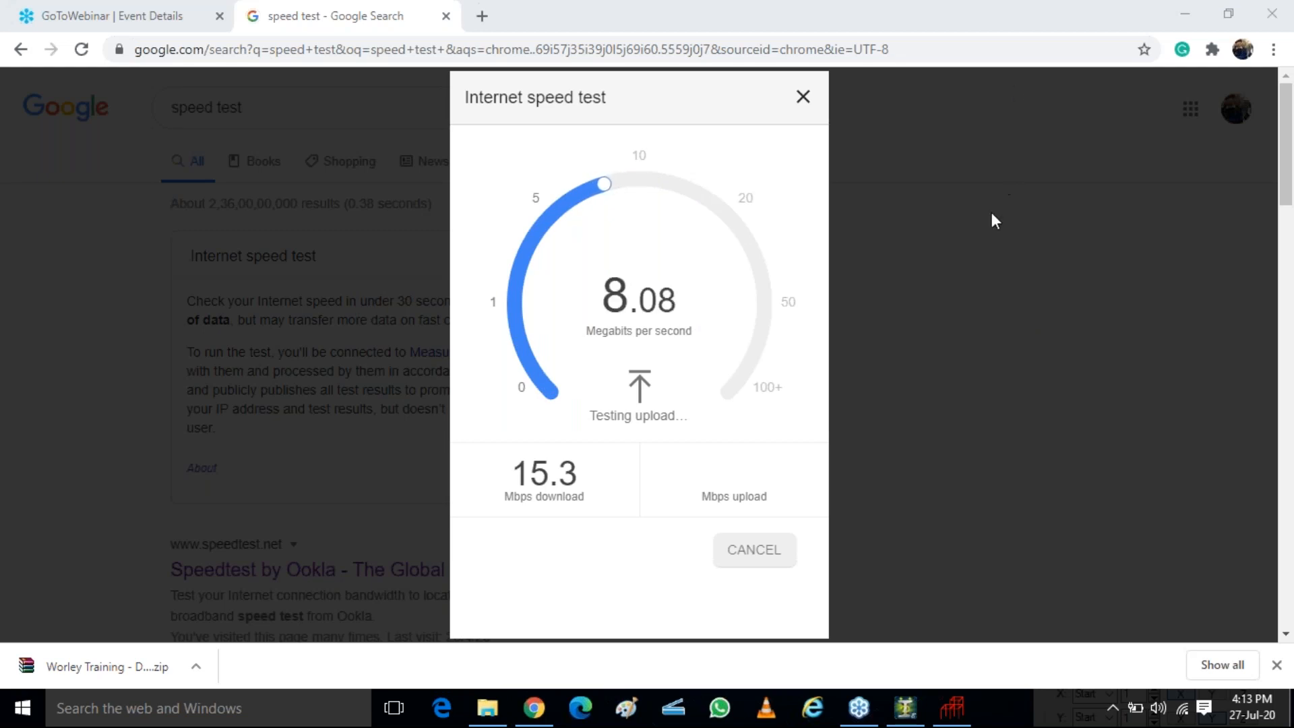
left_click(803, 98)
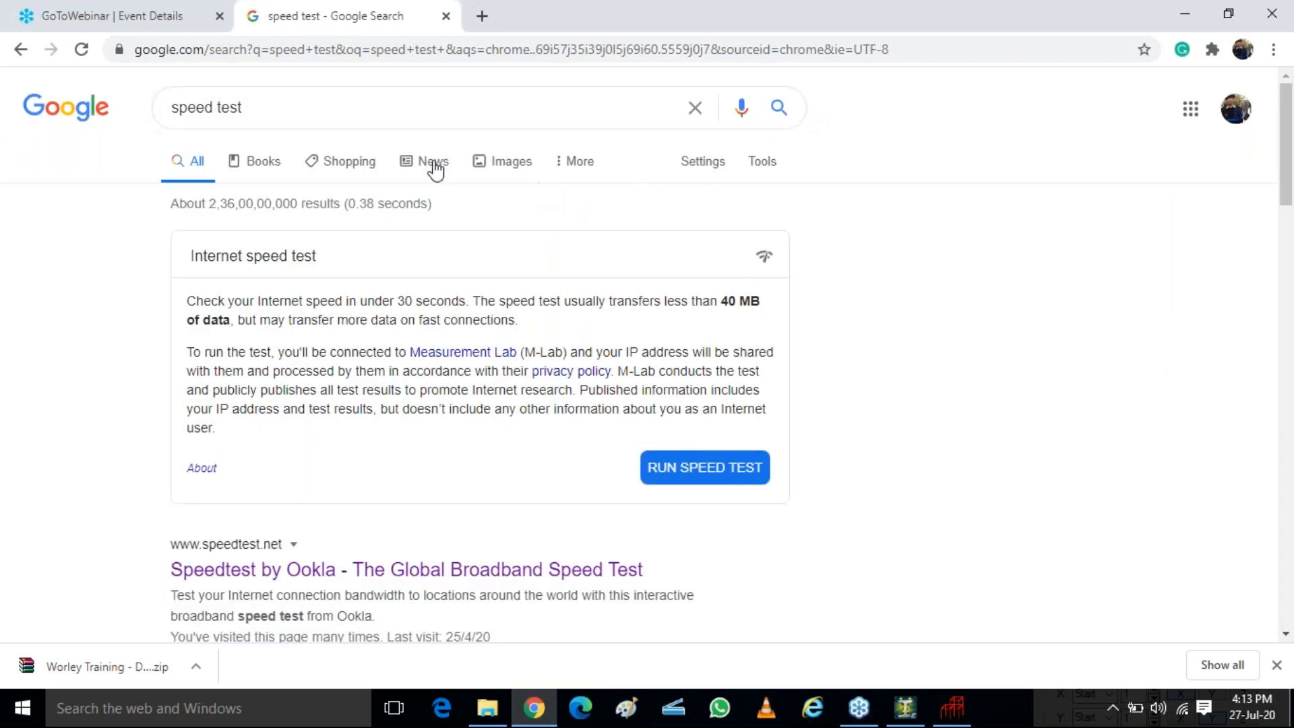
left_click(446, 16)
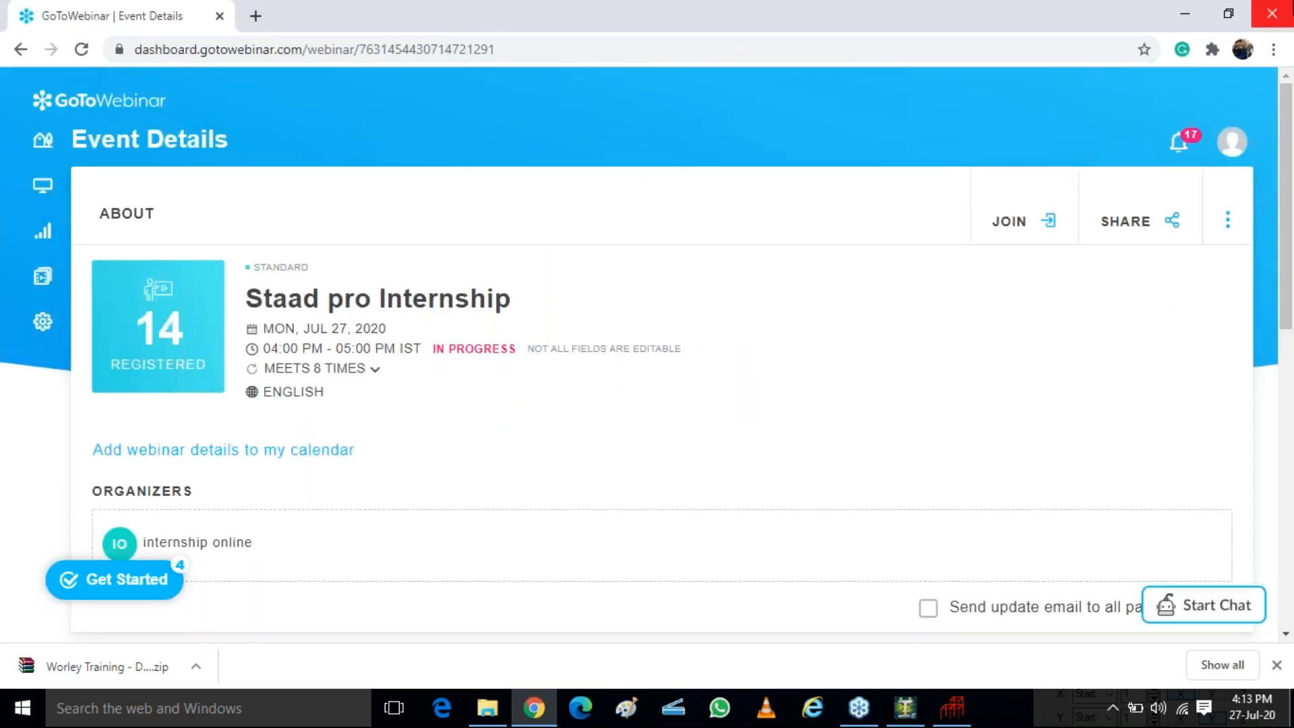
left_click(1178, 9)
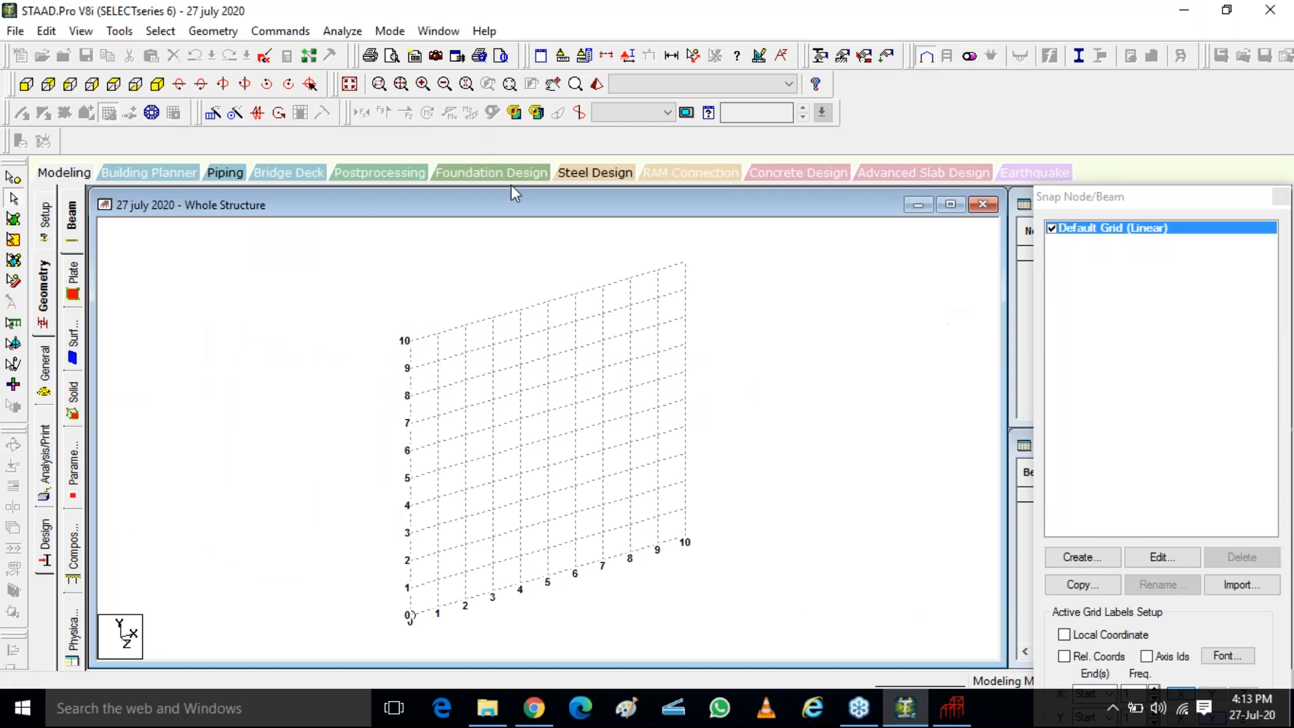
Close the Structure Wizard window that is already open and run the Structure Wizard again in STAAD.Pro
left_click(952, 708)
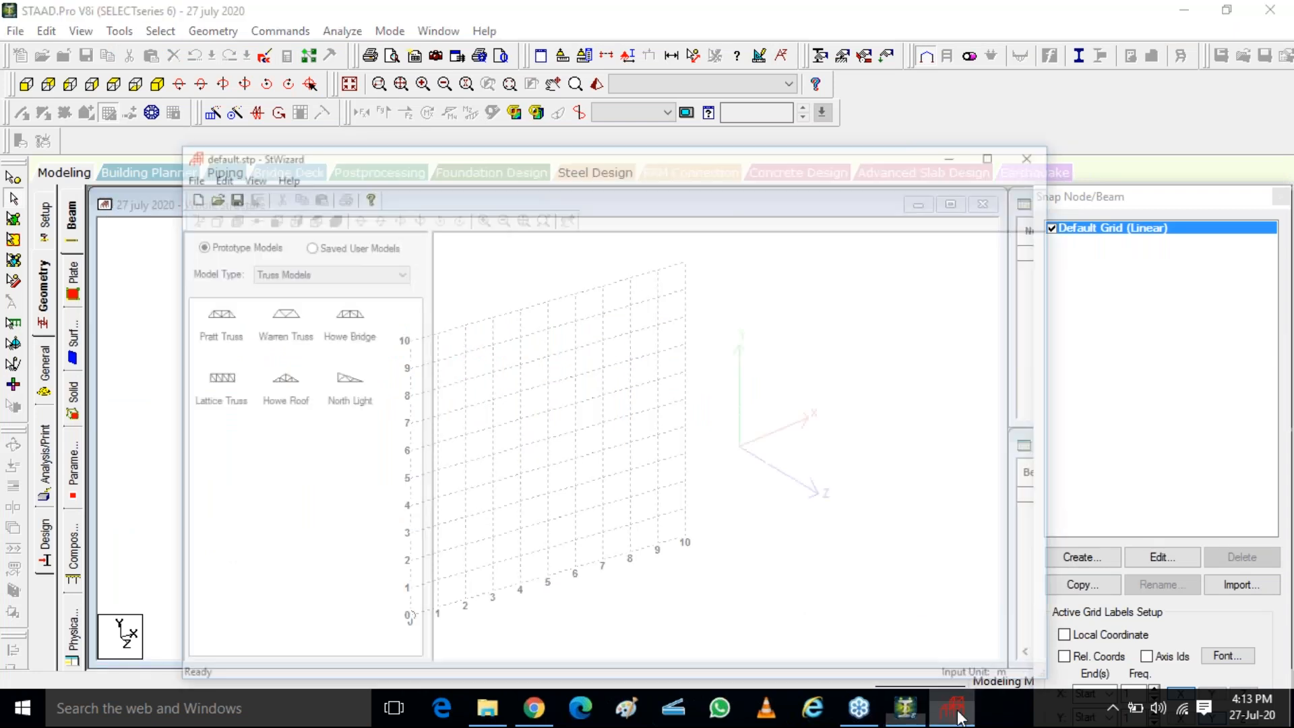
left_click(999, 89)
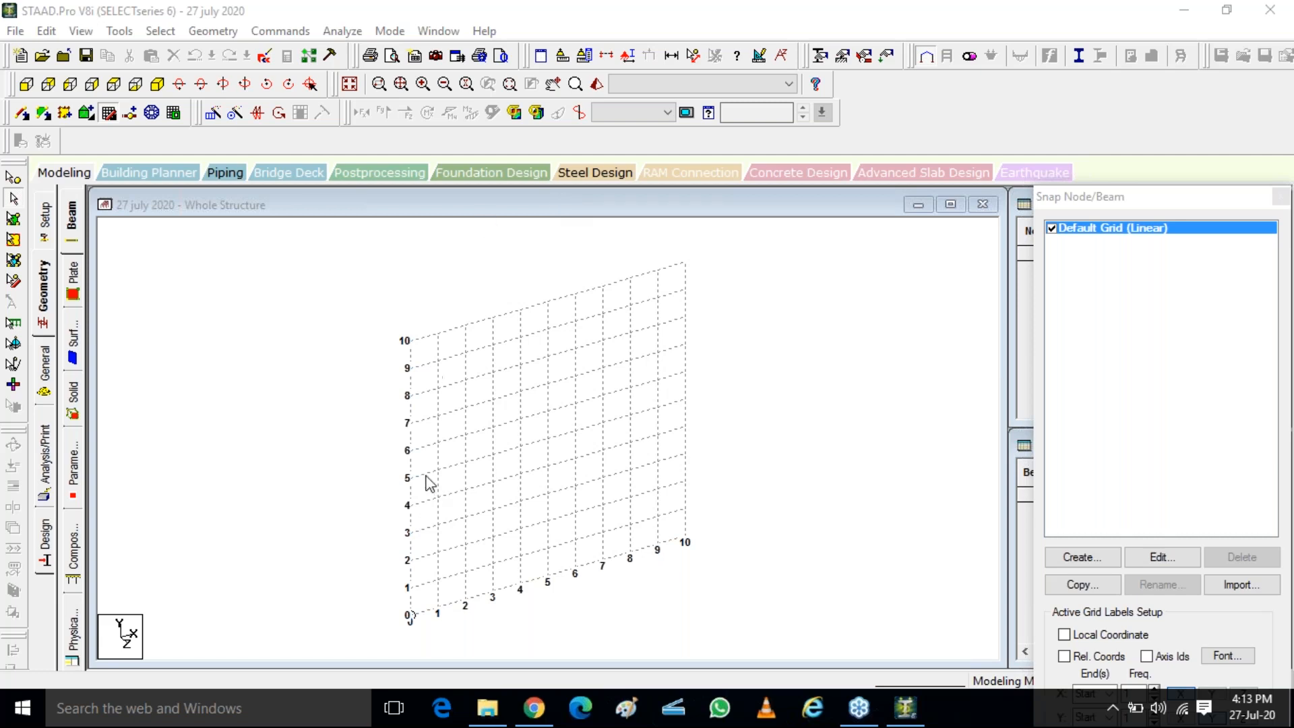
left_click(205, 34)
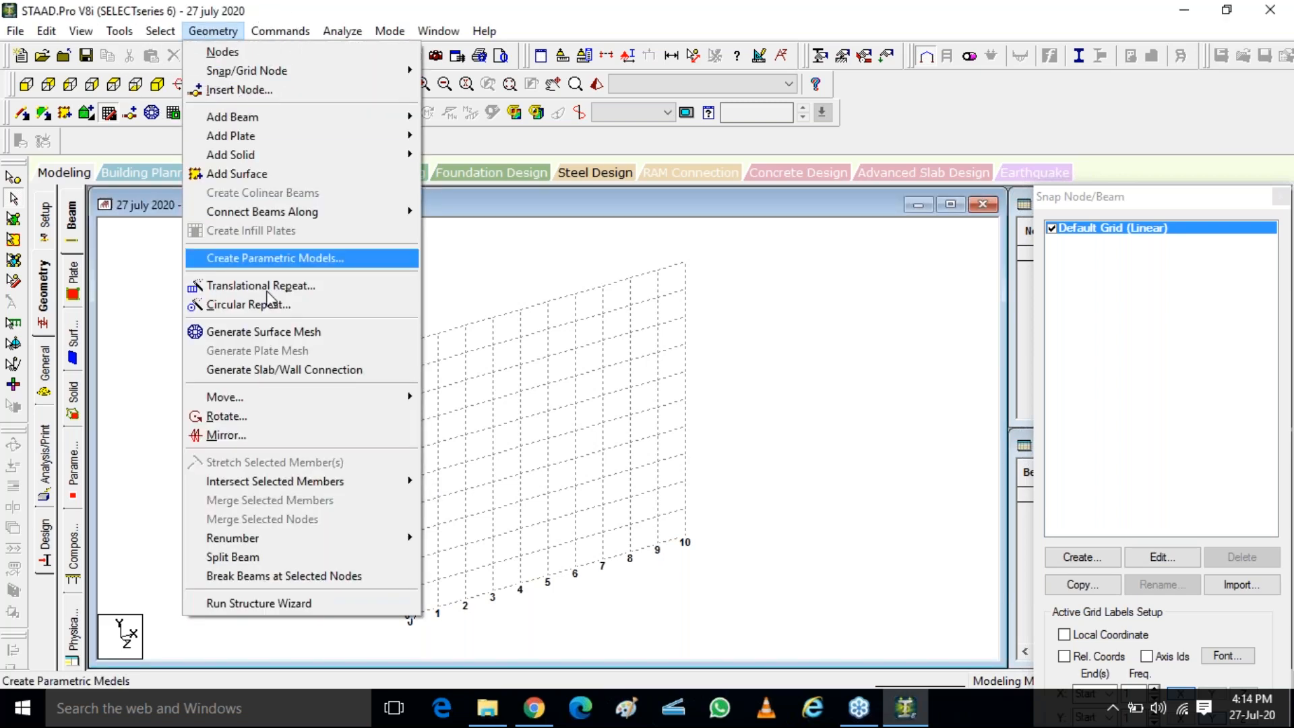
left_click(263, 607)
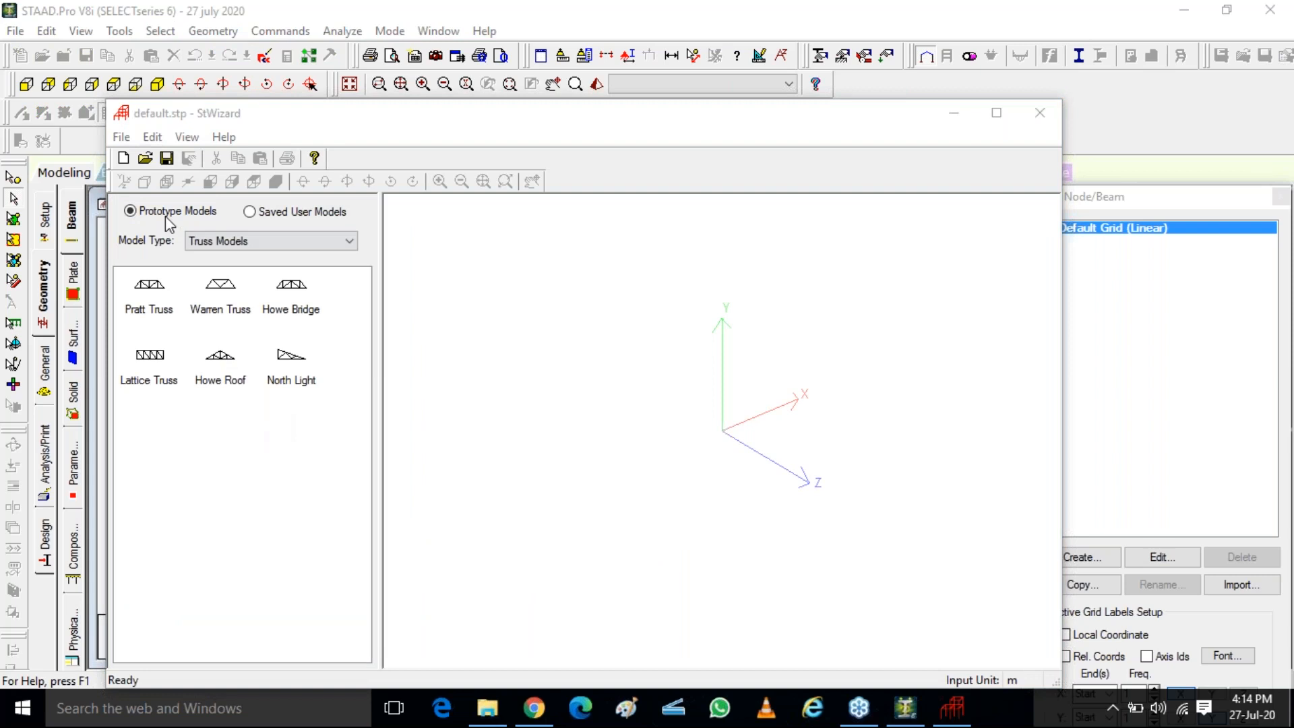
Look through the wizard's prototype model types, including Frame, Surface/Plate, Solid and Composite Models
key("ctrl")
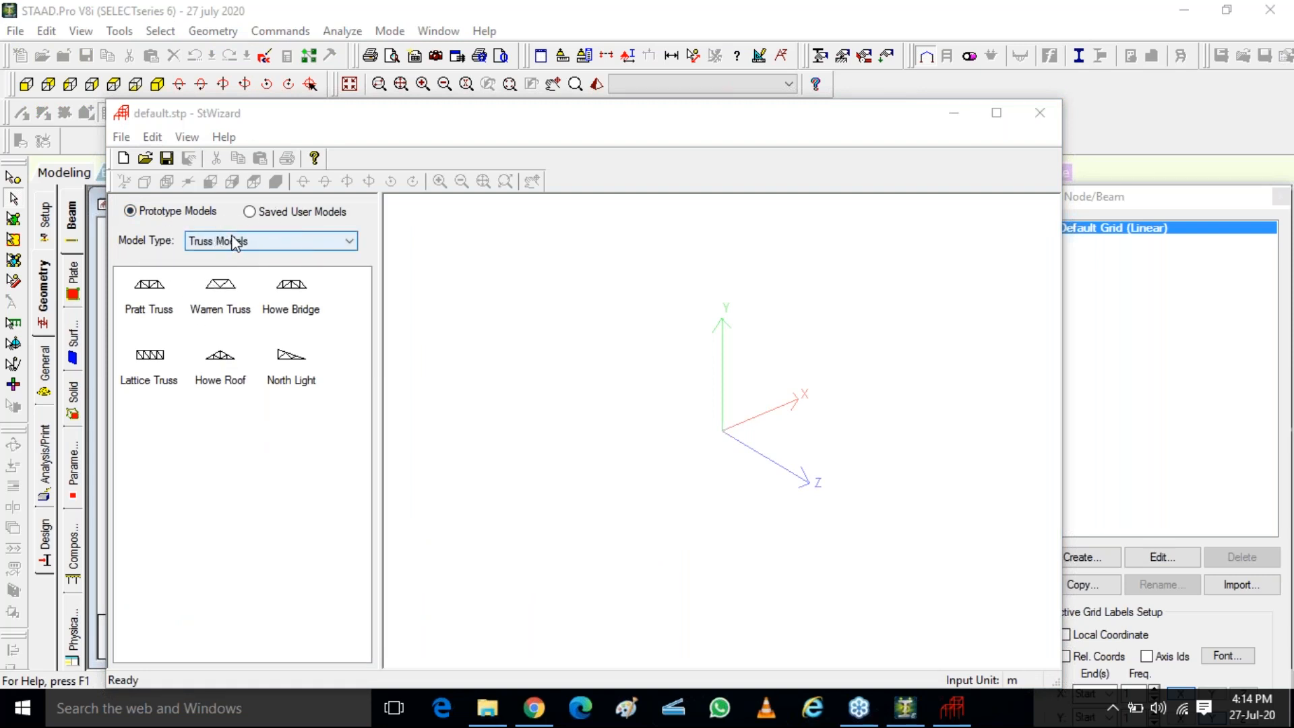
left_click(234, 241)
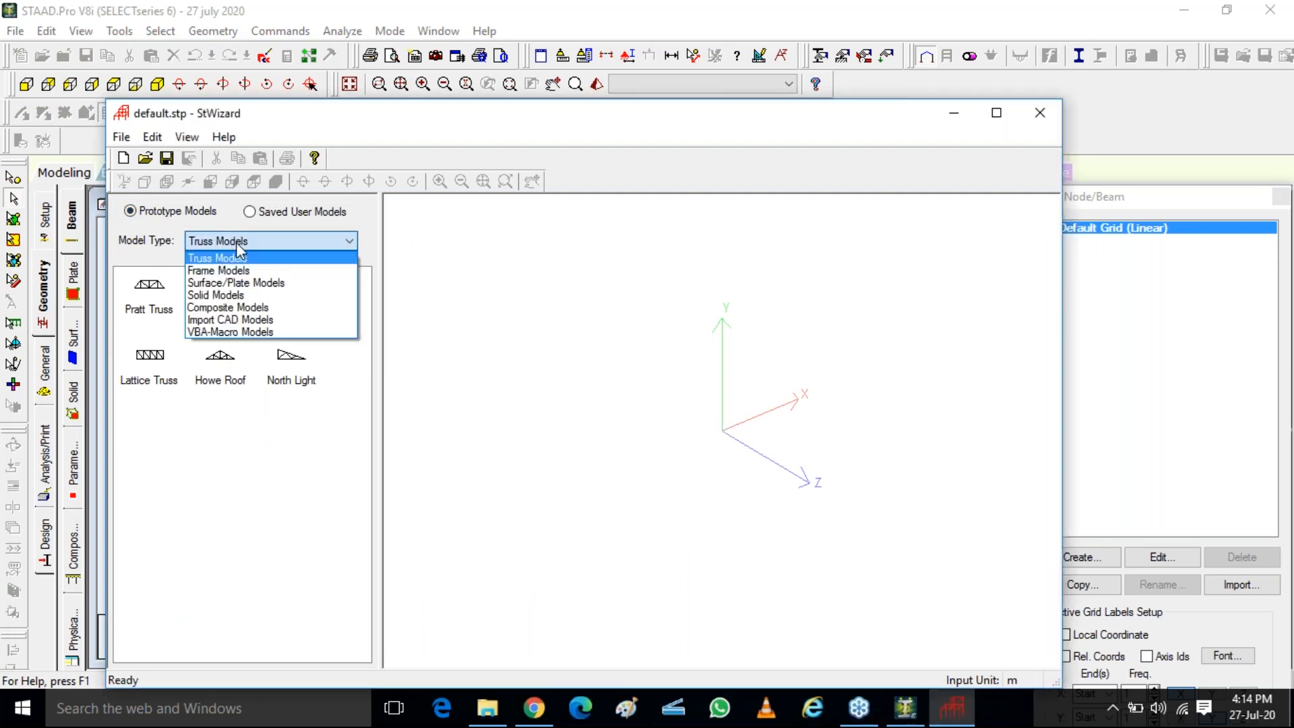
left_click(1099, 201)
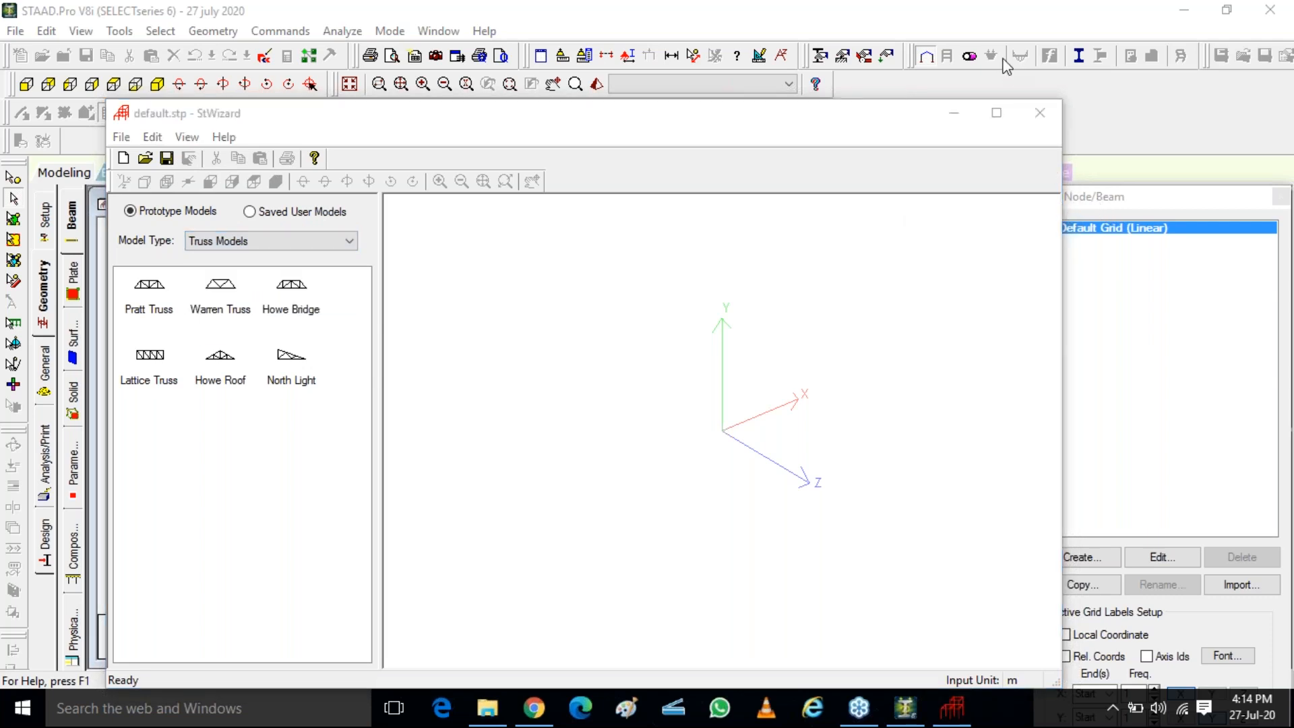
left_click(247, 244)
left_click(255, 246)
left_click(243, 270)
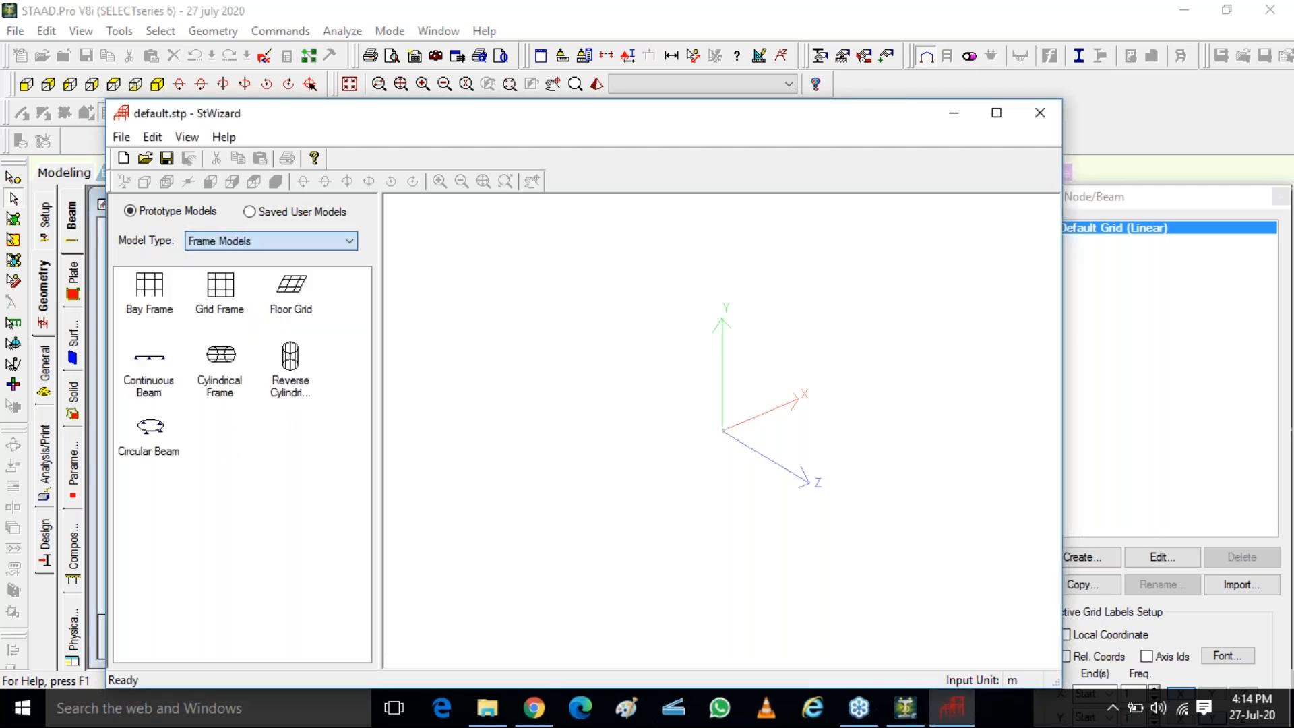
left_click(332, 241)
left_click(243, 282)
left_click(210, 286)
left_click(222, 241)
left_click(222, 286)
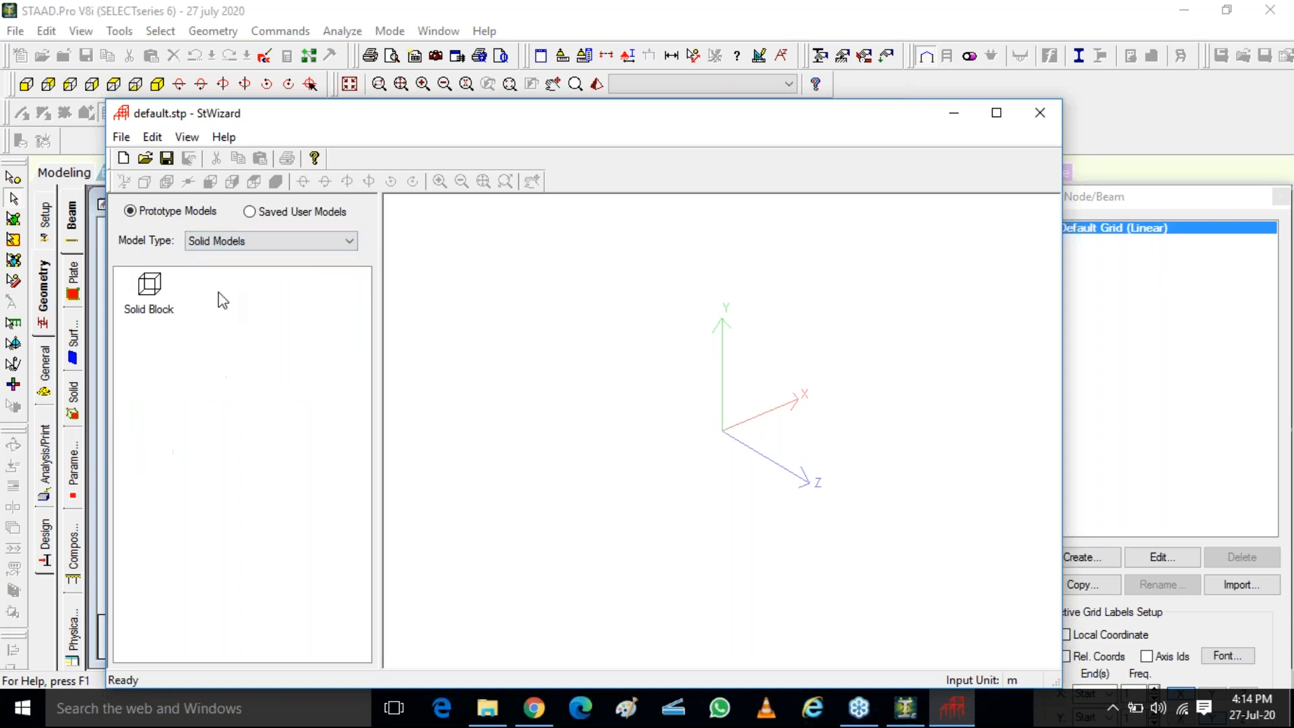
left_click(223, 242)
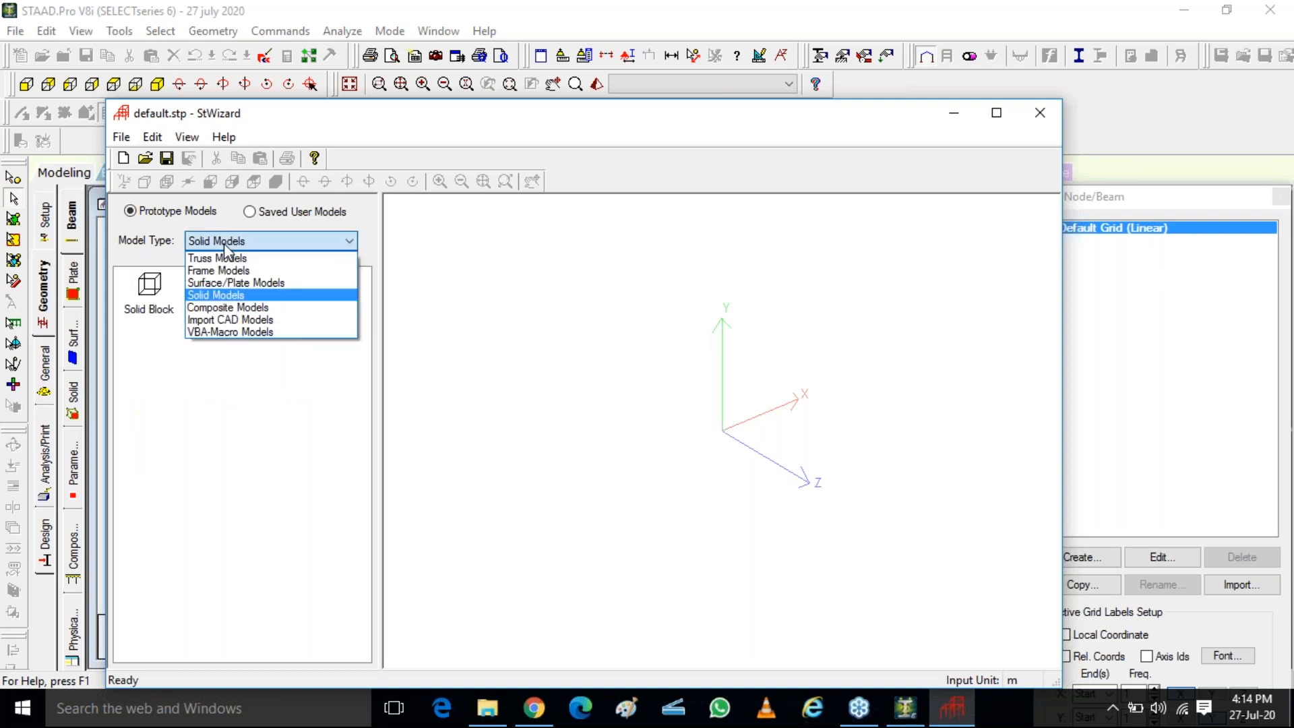
left_click(231, 308)
Set the wizard's prototype model type to Frame Models
left_click(260, 241)
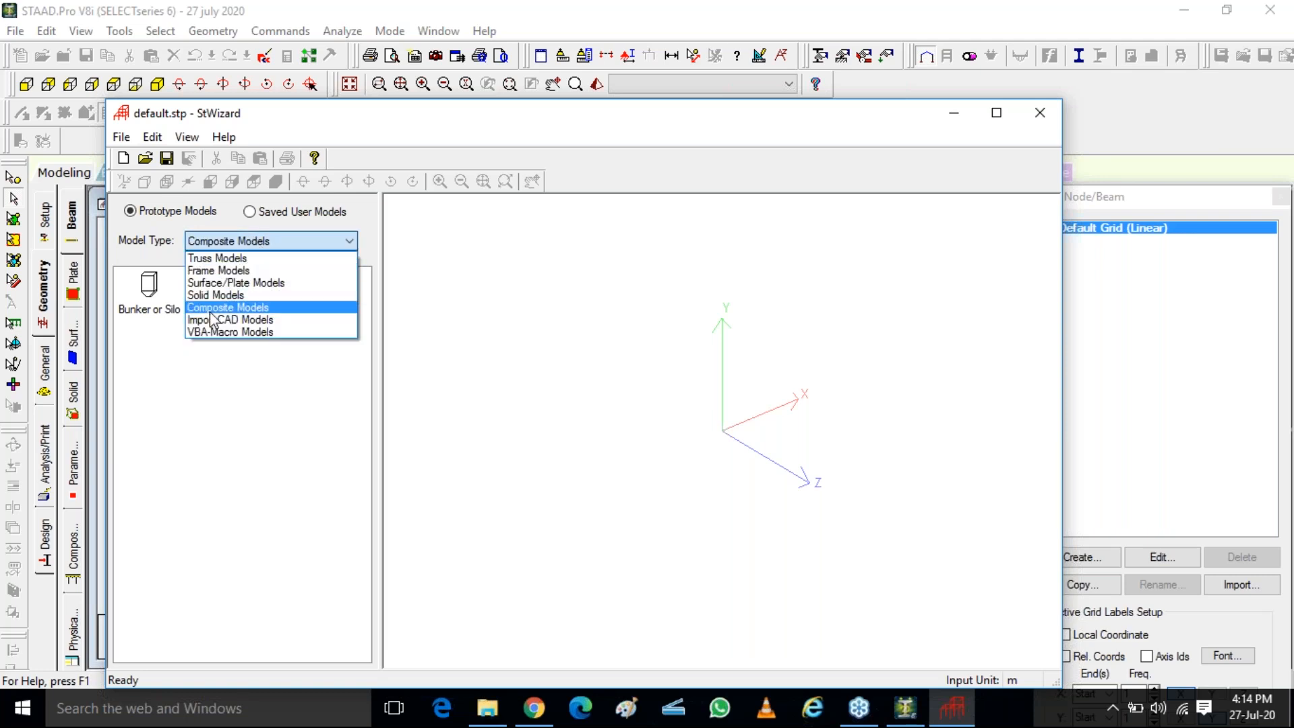
left_click(225, 271)
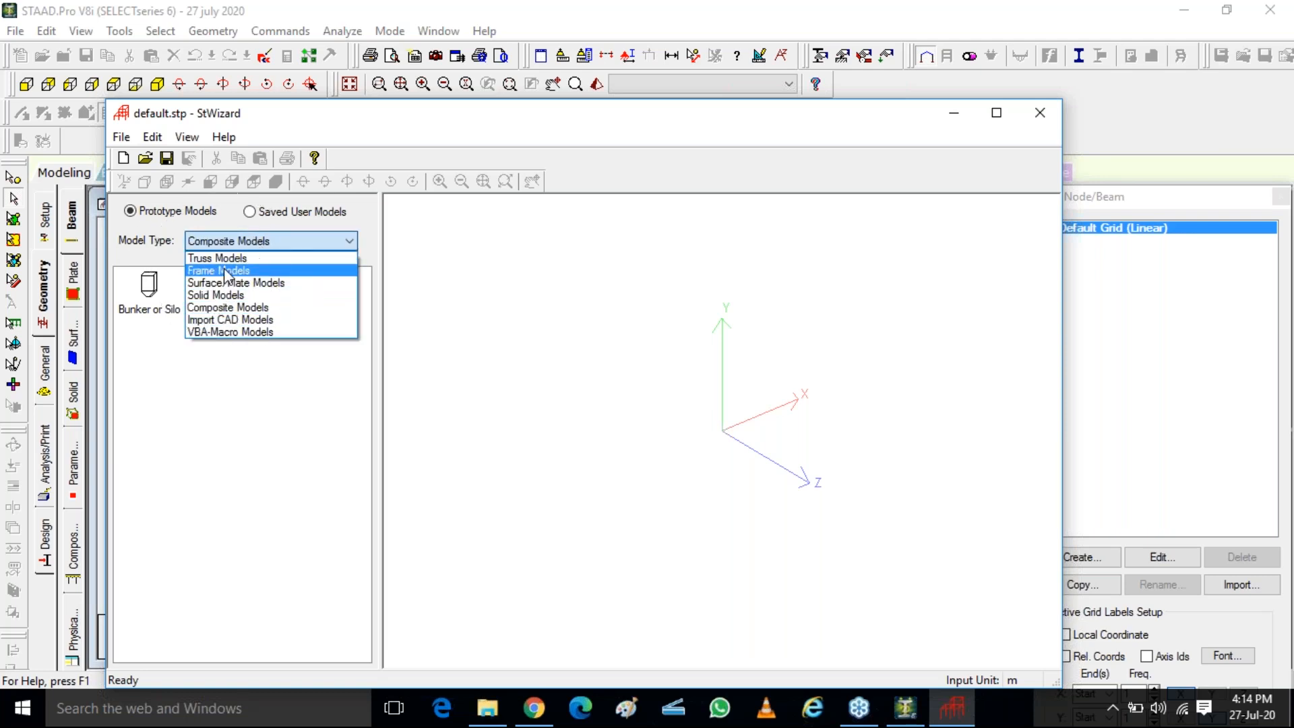
left_click(224, 271)
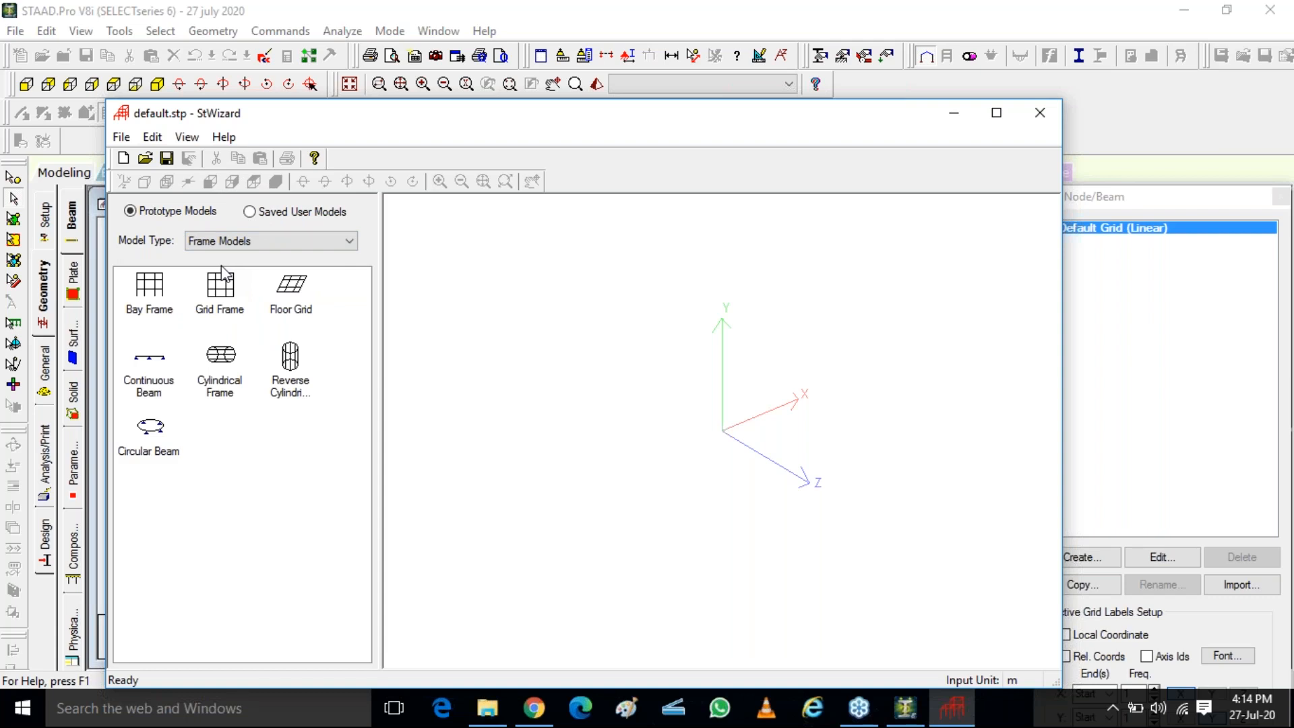
Generate a Bay Frame 12 m long, 15 m high and 12 m wide with 4, 5 and 4 bays, and inspect it from other angles
left_click(156, 290)
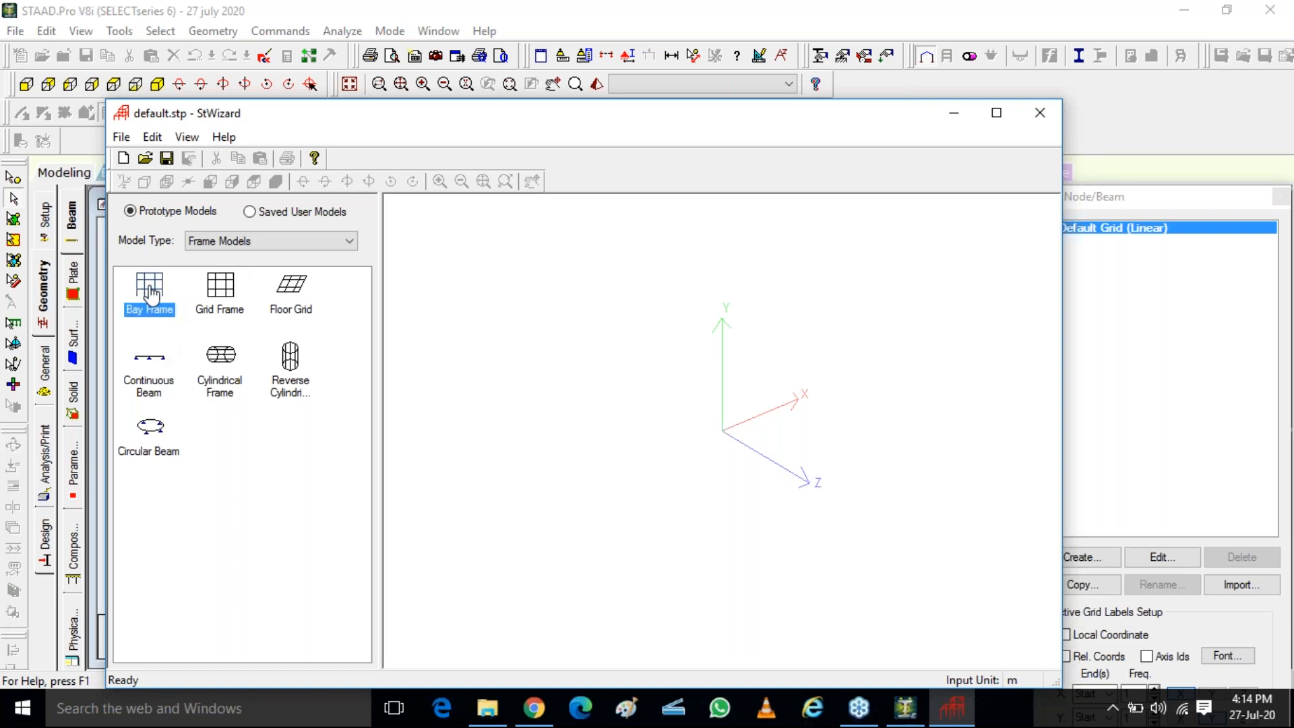
double_click(149, 295)
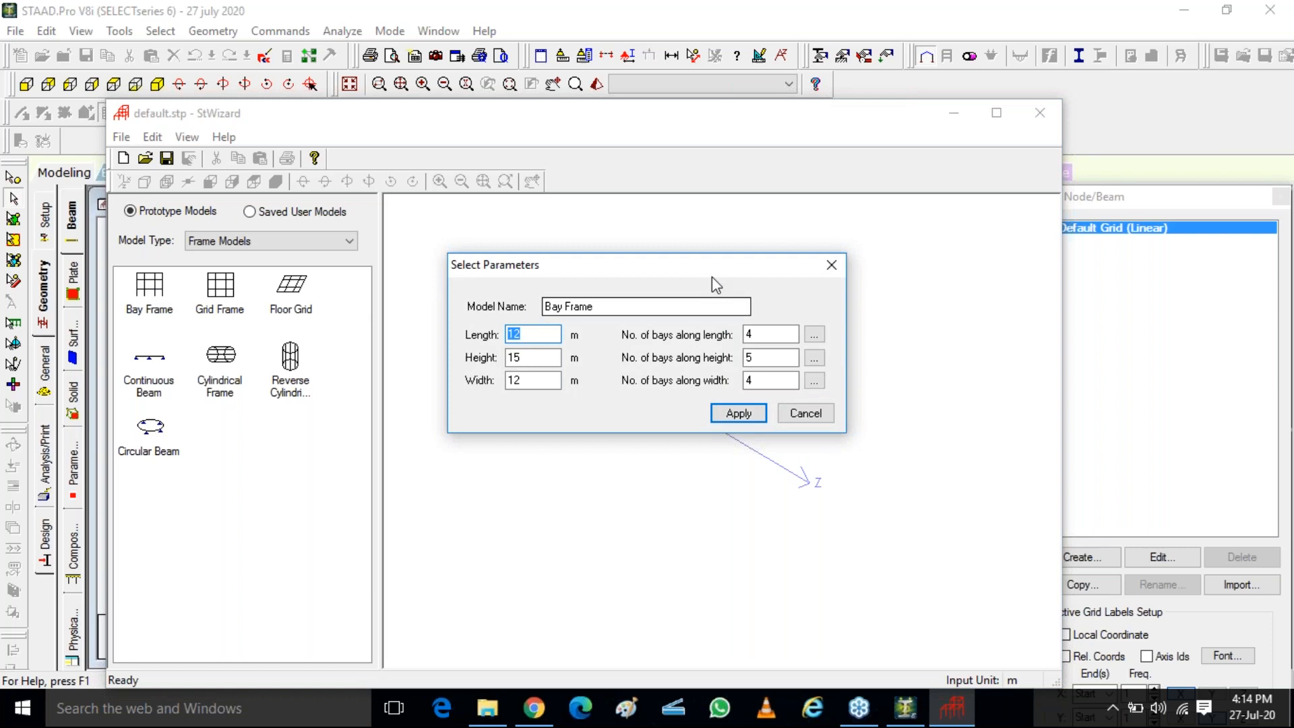
left_click_drag(710, 273, 692, 221)
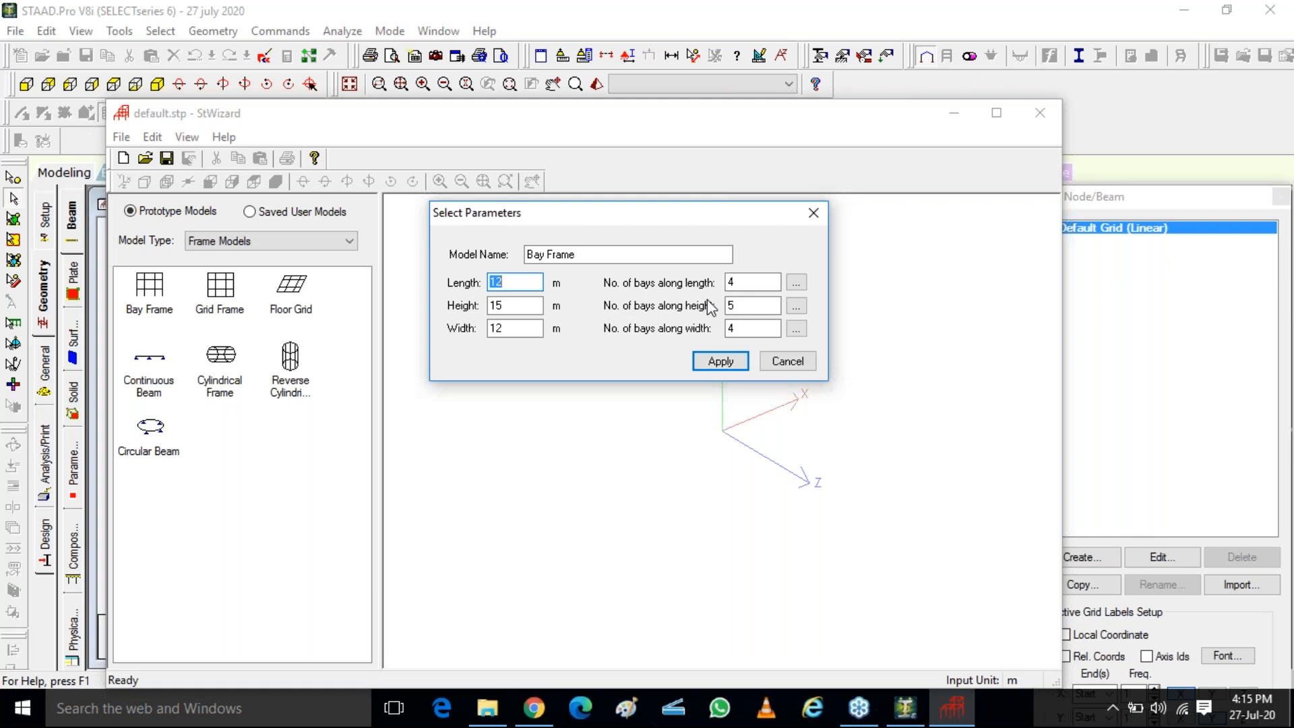
left_click(738, 366)
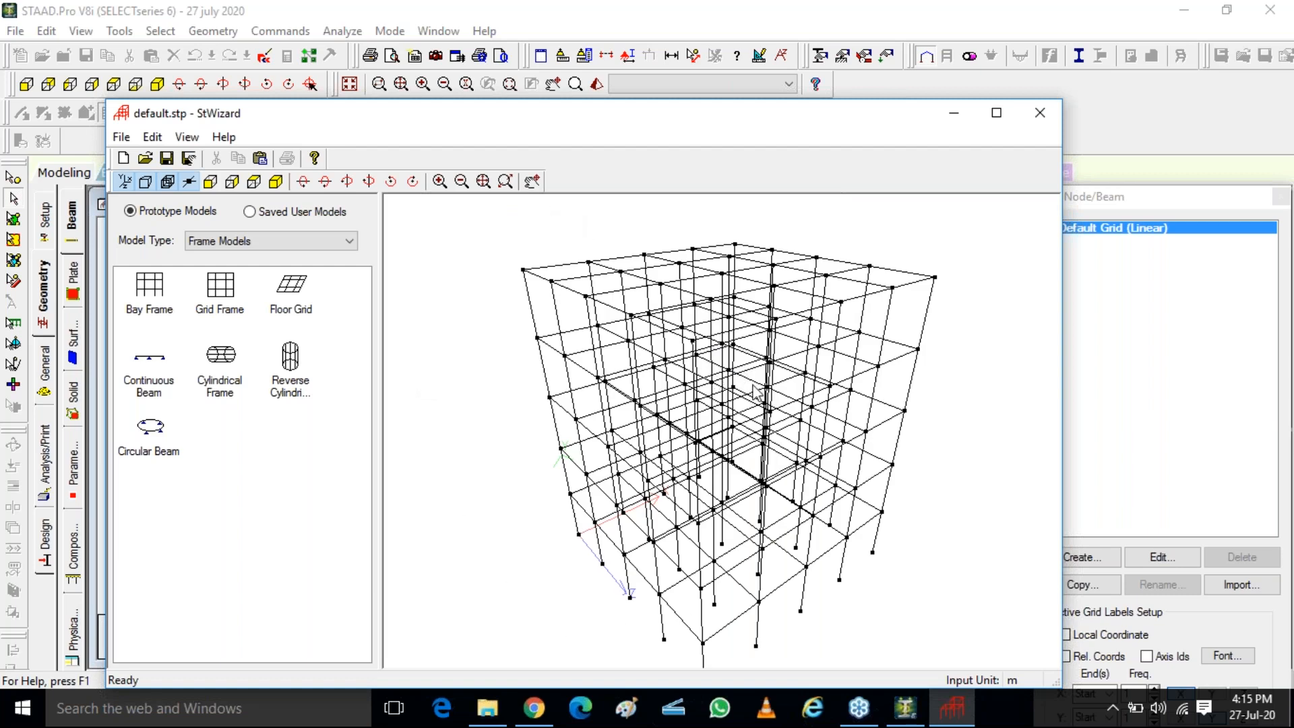
left_click_drag(708, 106, 721, 59)
left_click_drag(731, 255, 726, 307)
left_click_drag(851, 244, 755, 441)
left_click(315, 224)
left_click_drag(496, 275, 520, 384)
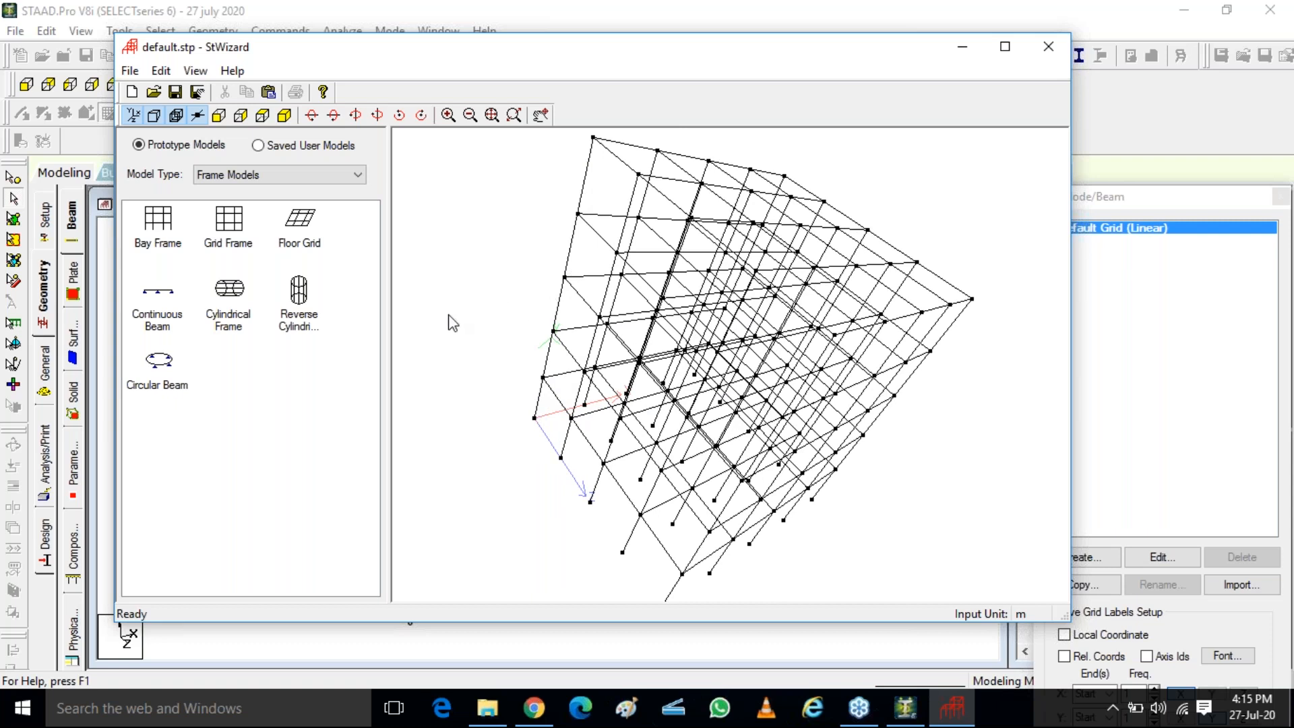
Regenerate the Bay Frame prototype with a height of 9 m and 3 bays along the height
left_click(160, 222)
double_click(160, 222)
double_click(529, 357)
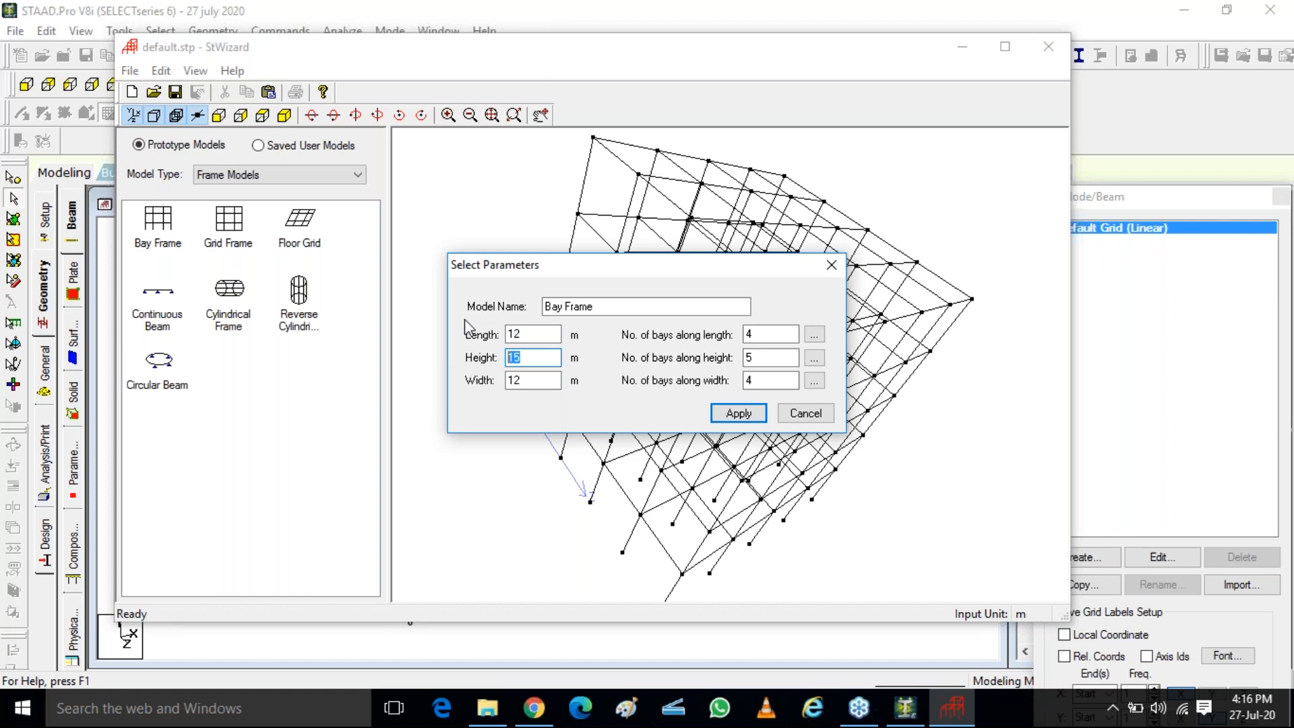
type("9")
left_click(765, 358)
double_click(765, 357)
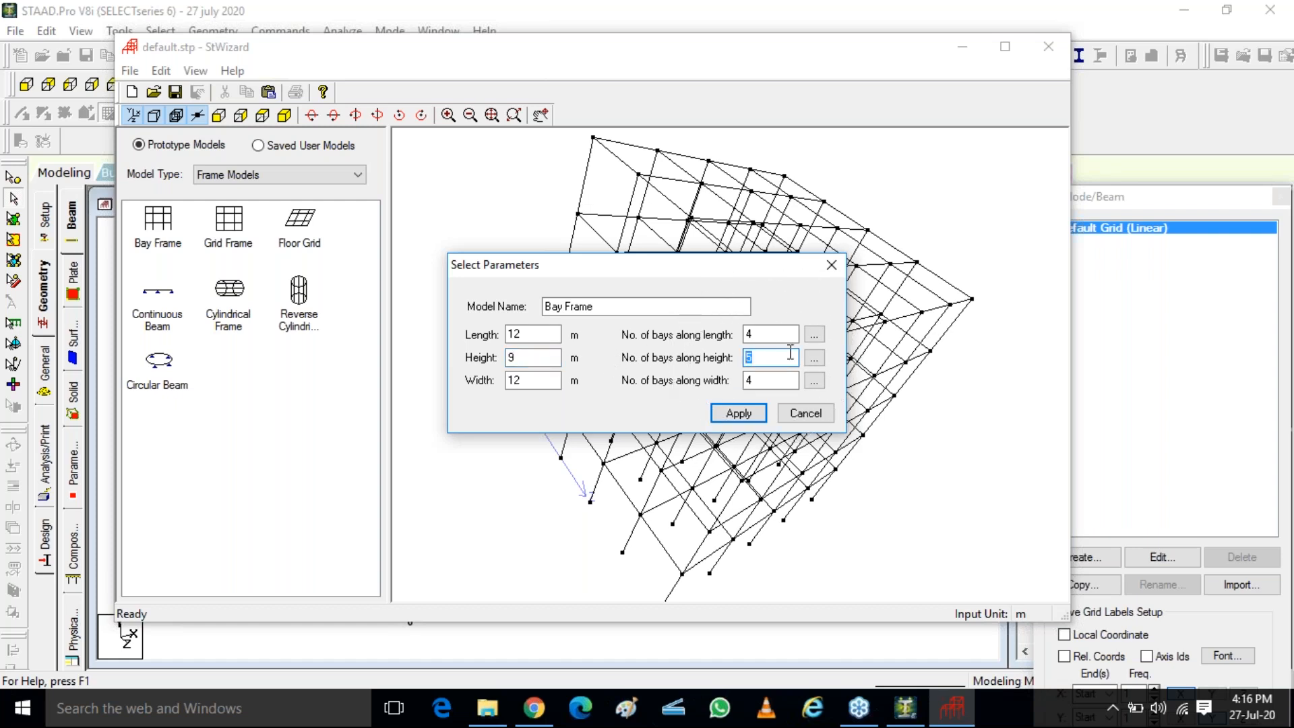
type("3")
left_click(734, 417)
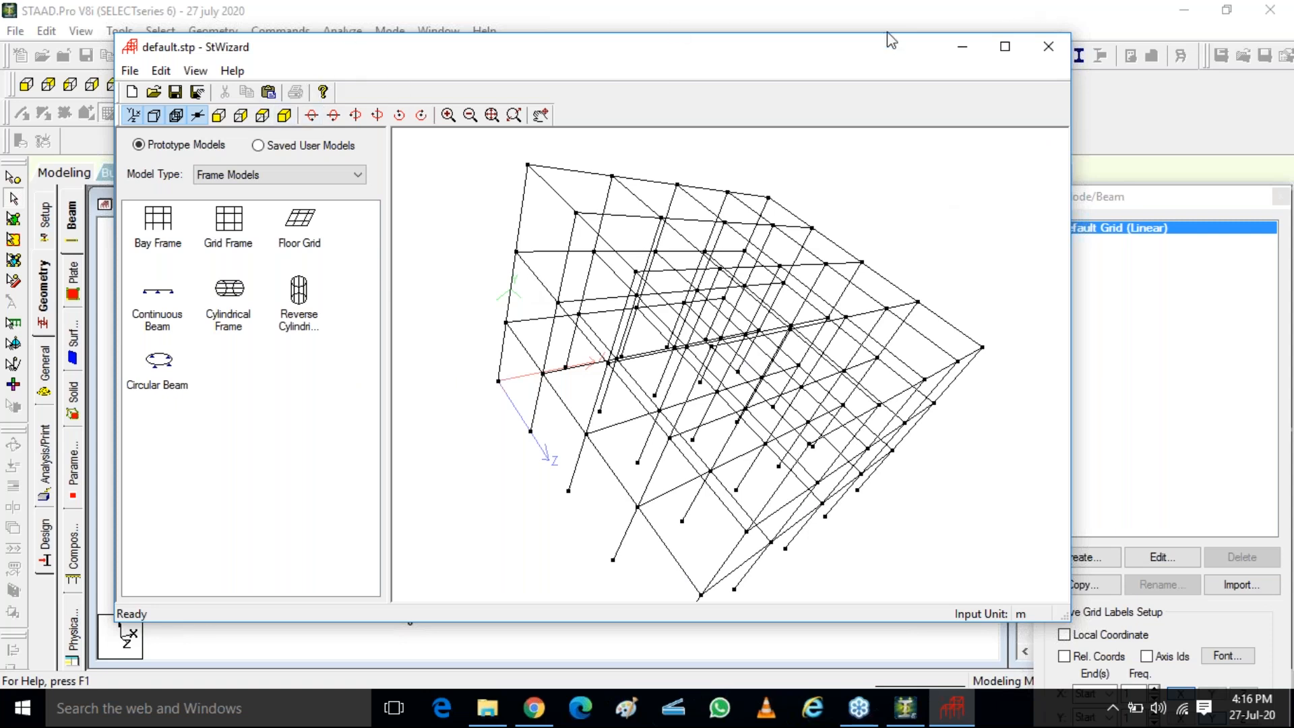
Close the Structure Wizard and merge the bay frame into the STAAD.Pro model at X, Y and Z values of 0
left_click(129, 70)
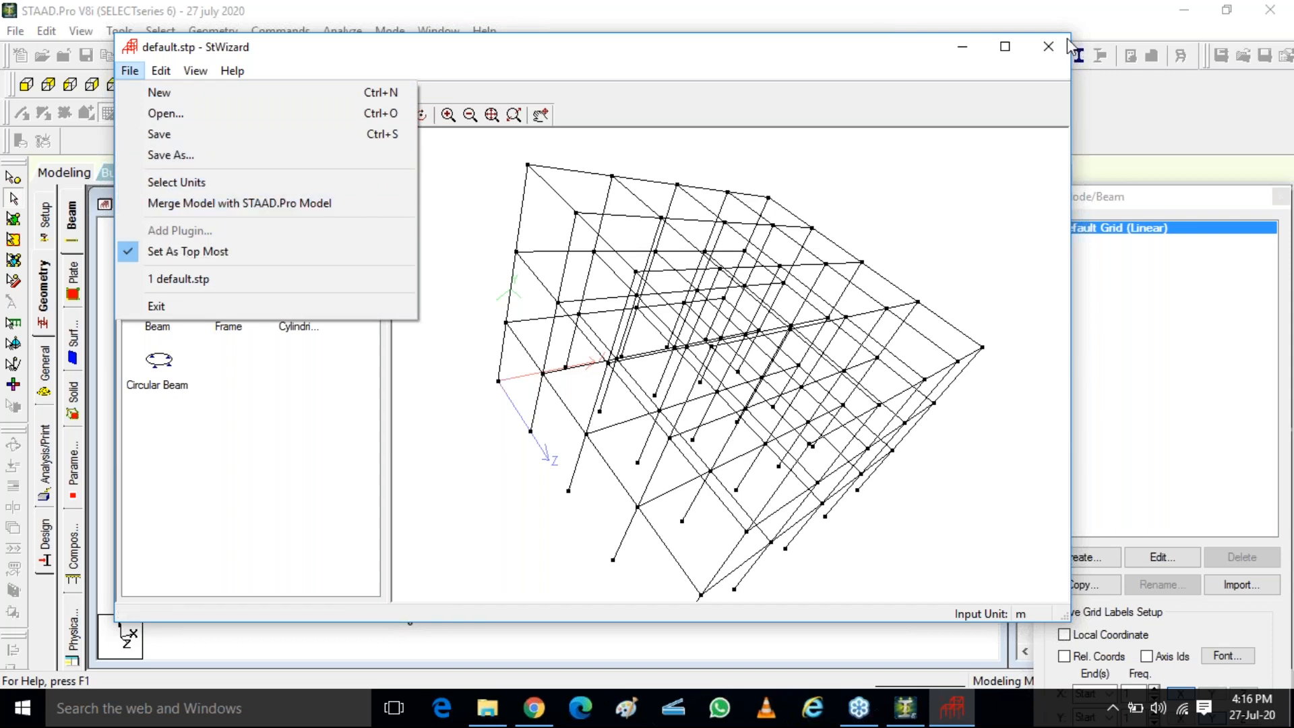
left_click(853, 70)
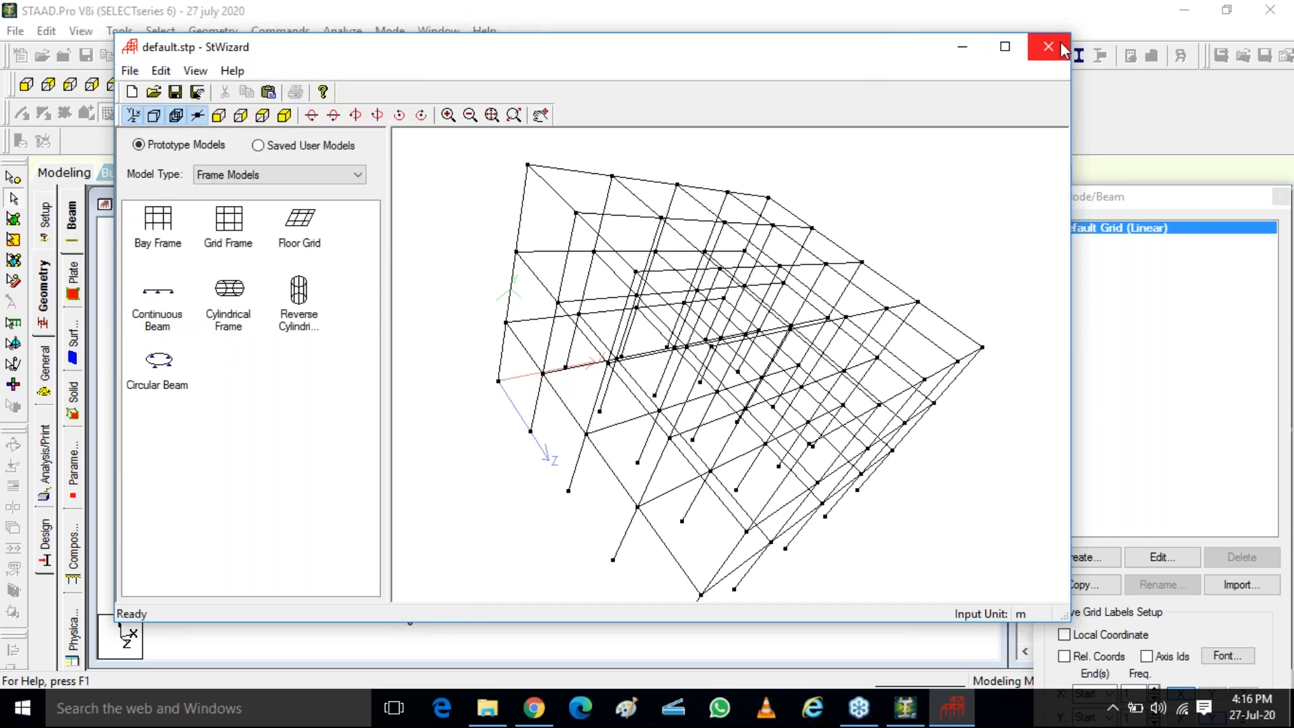
left_click(1049, 46)
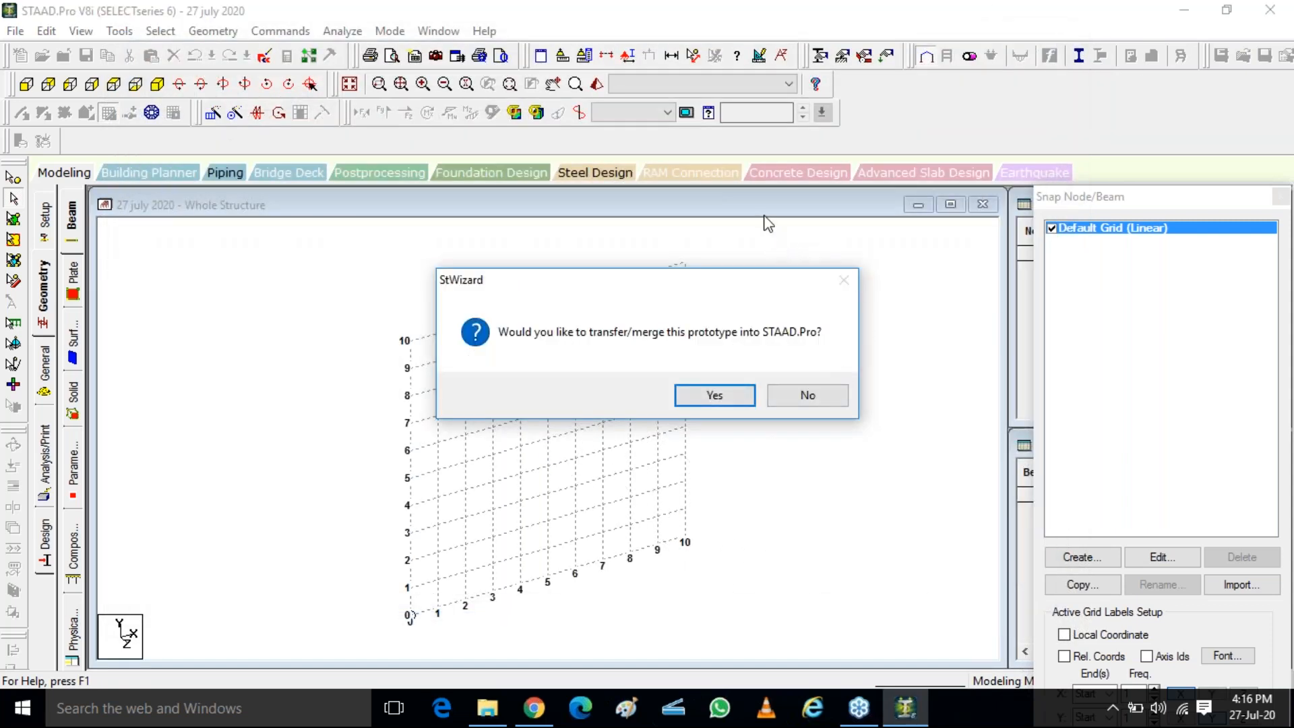
left_click(684, 398)
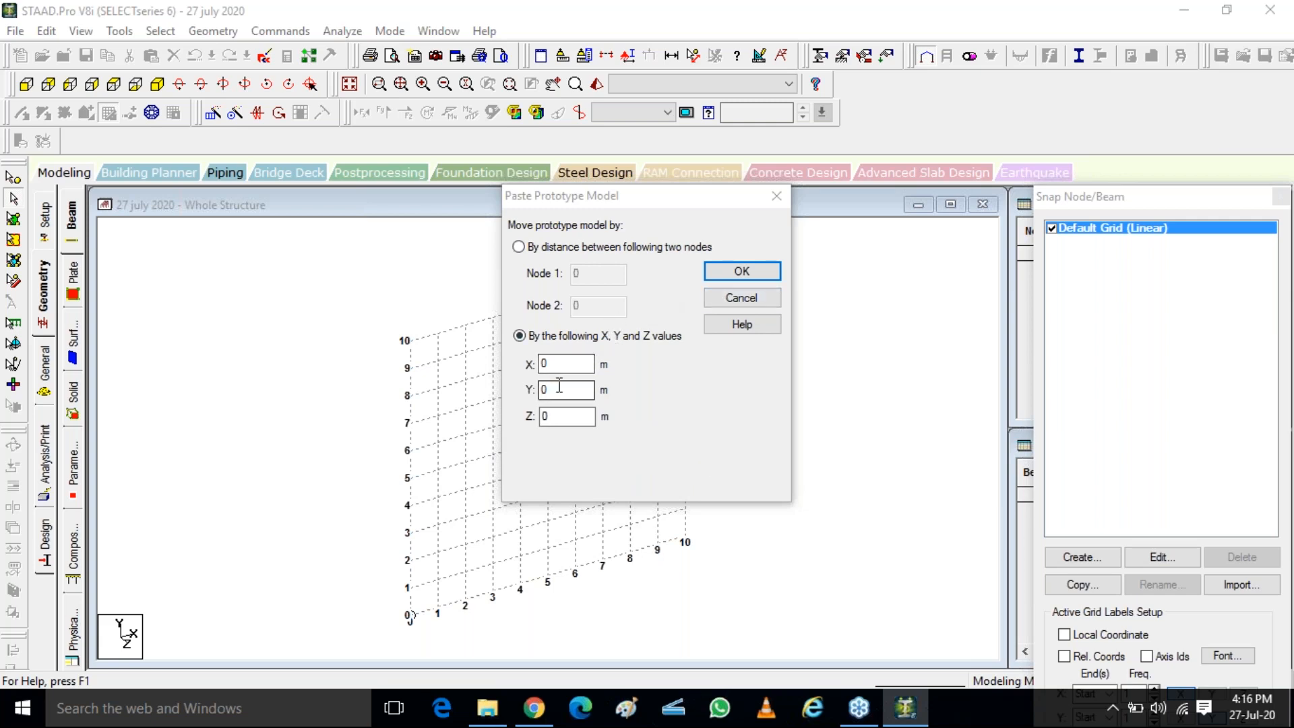
left_click(725, 273)
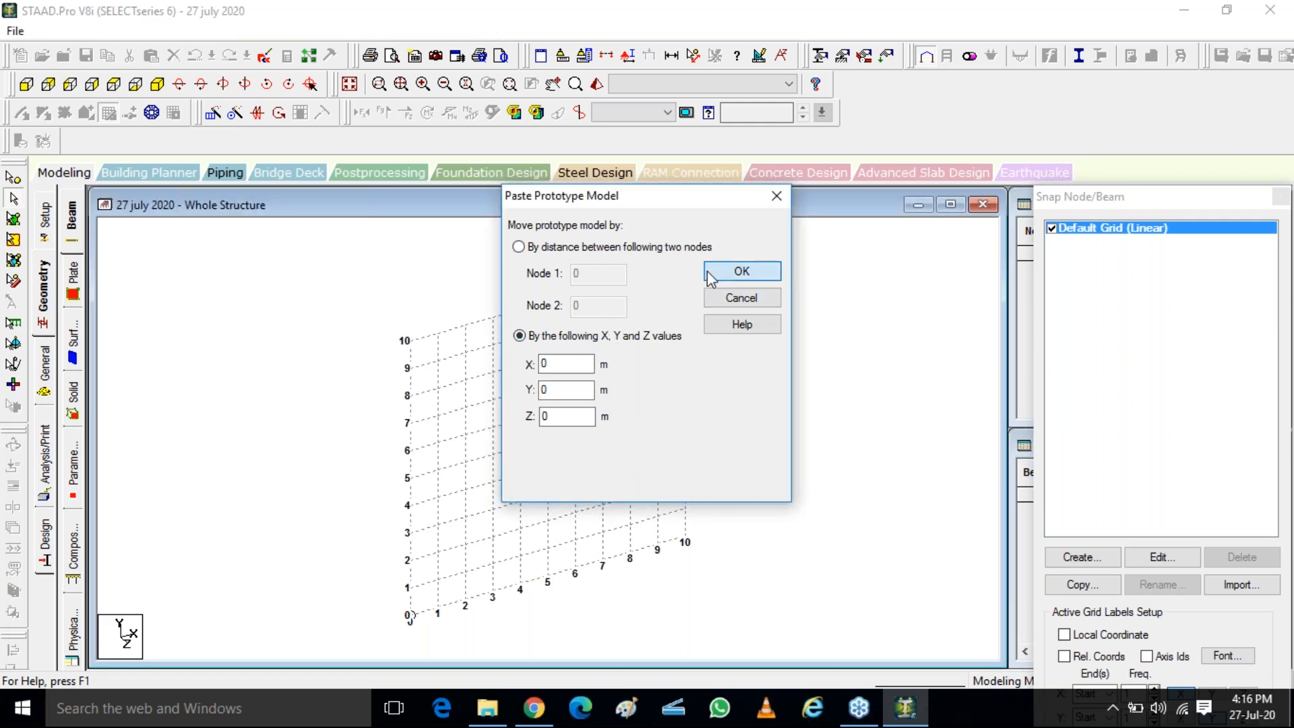
Select all beams of the frame's top floor at the 9 m level and display only those selected objects
scroll(370, 512, "up", 5)
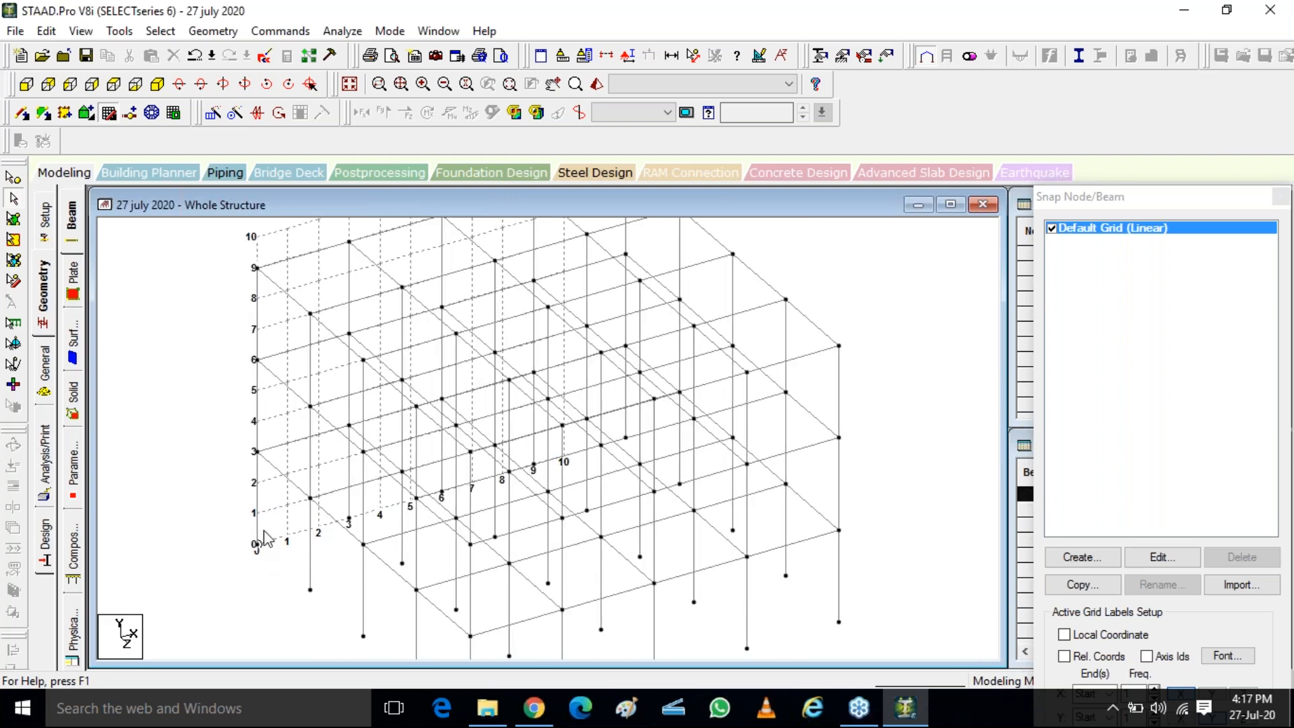
key("ctrl")
key("ctrl")
key("ctrl")
key("ctrl")
scroll(610, 558, "down", 4)
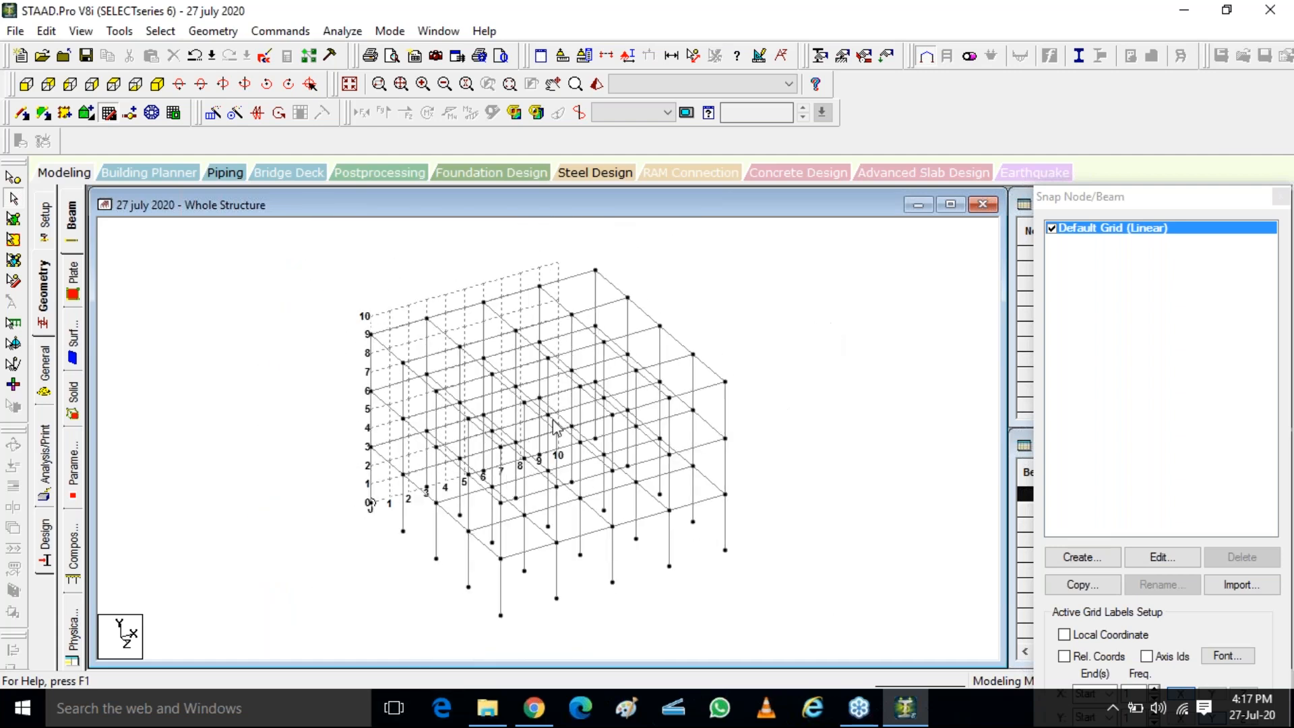
left_click(26, 83)
left_click_drag(269, 248, 843, 328)
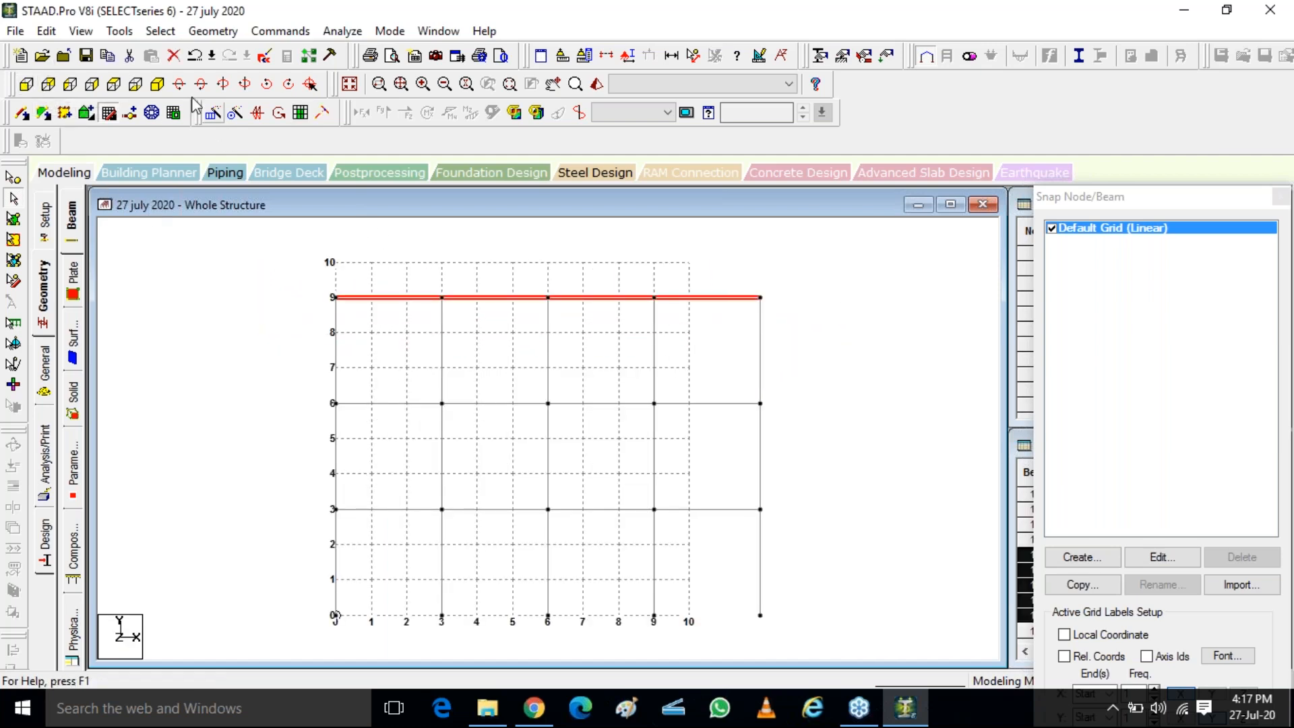
left_click(157, 84)
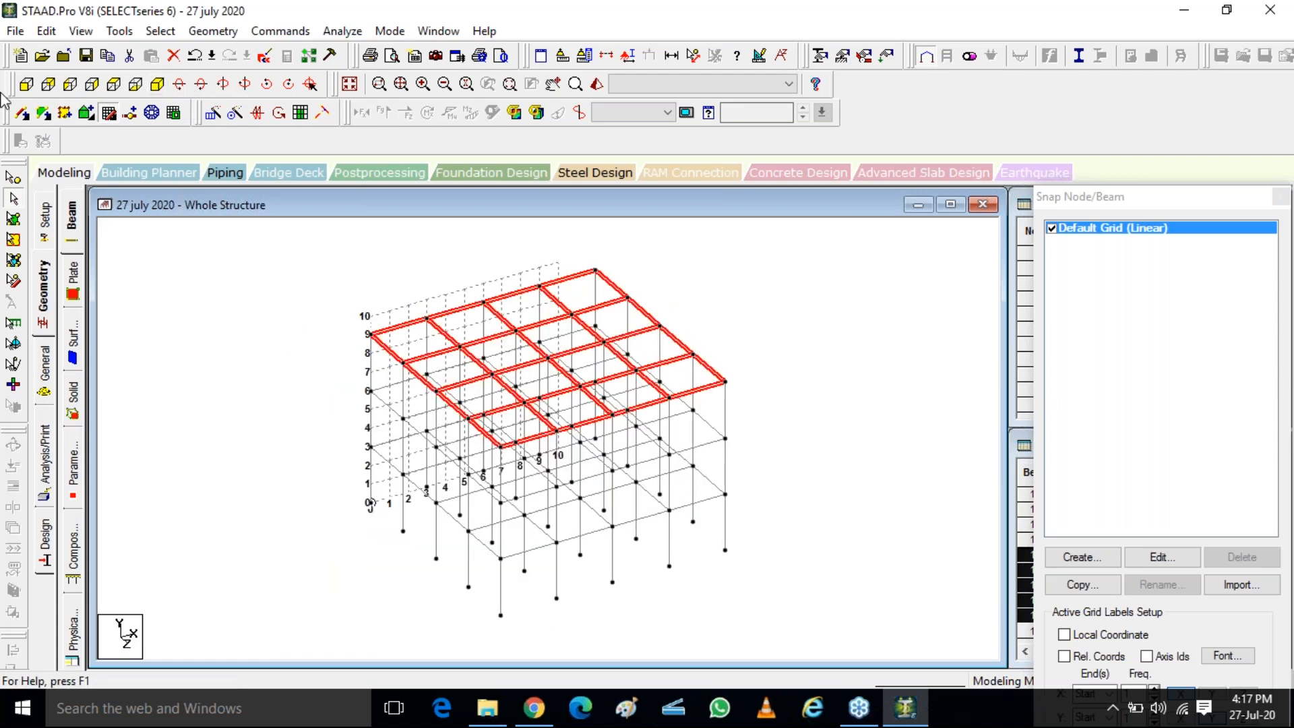
left_click(80, 32)
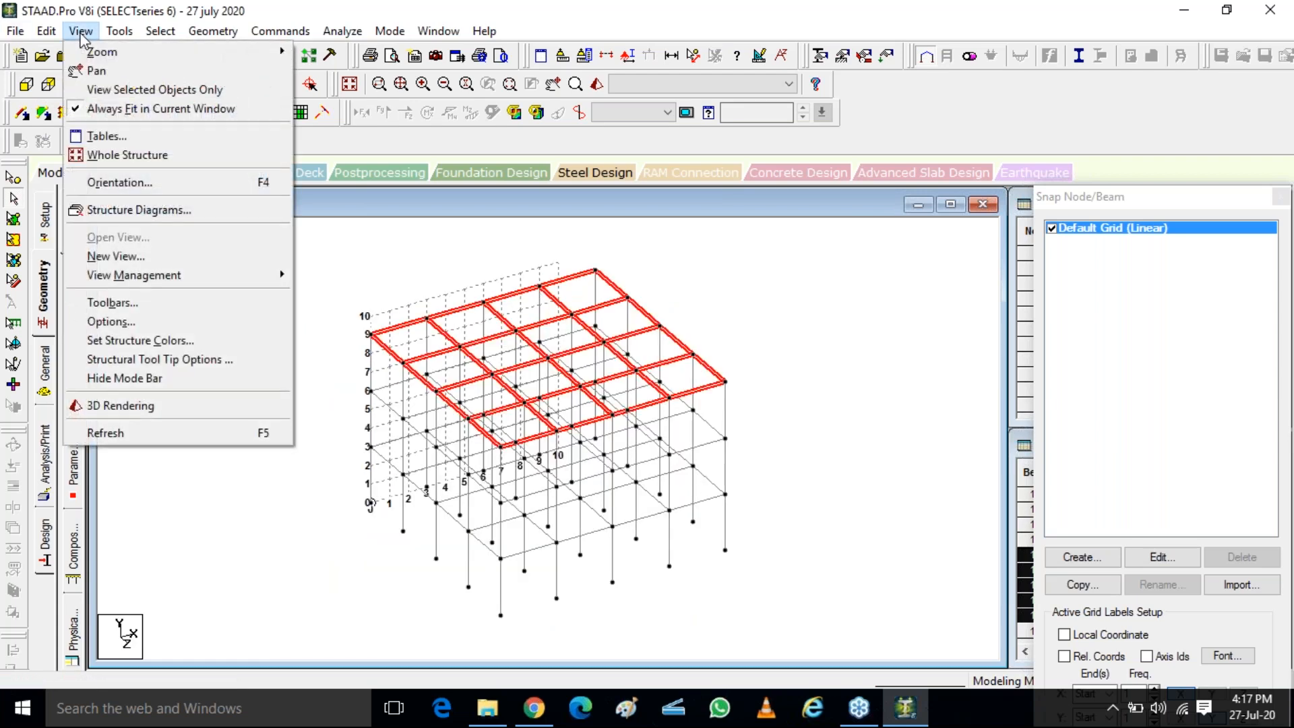
left_click(159, 89)
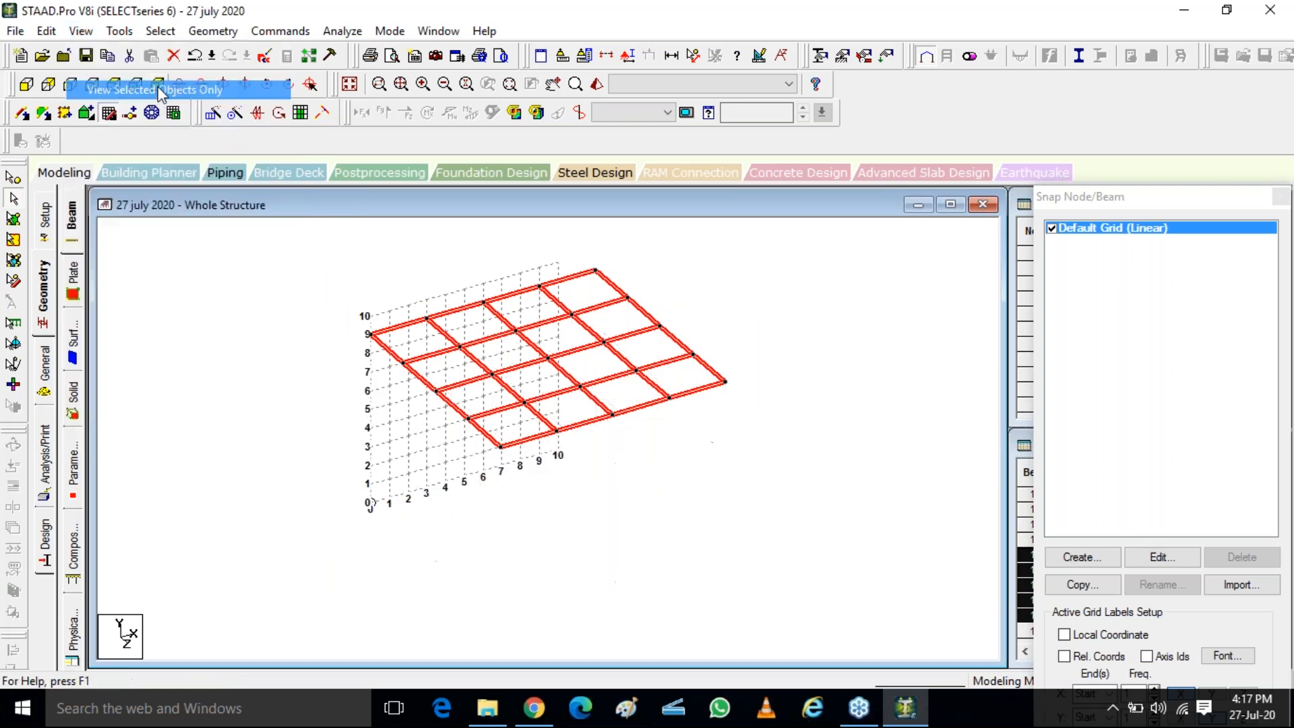
left_click(706, 521)
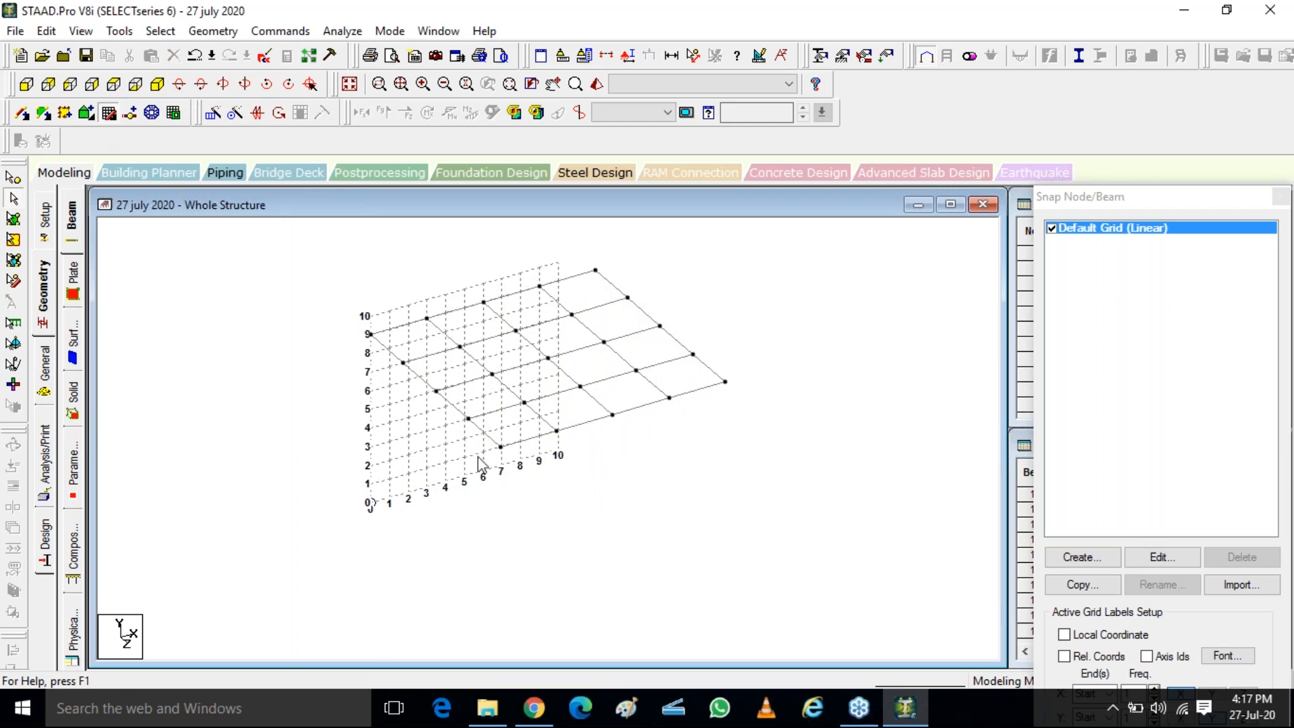
Check the coordinates of the node at the centre of the top floor grid
left_click(550, 361)
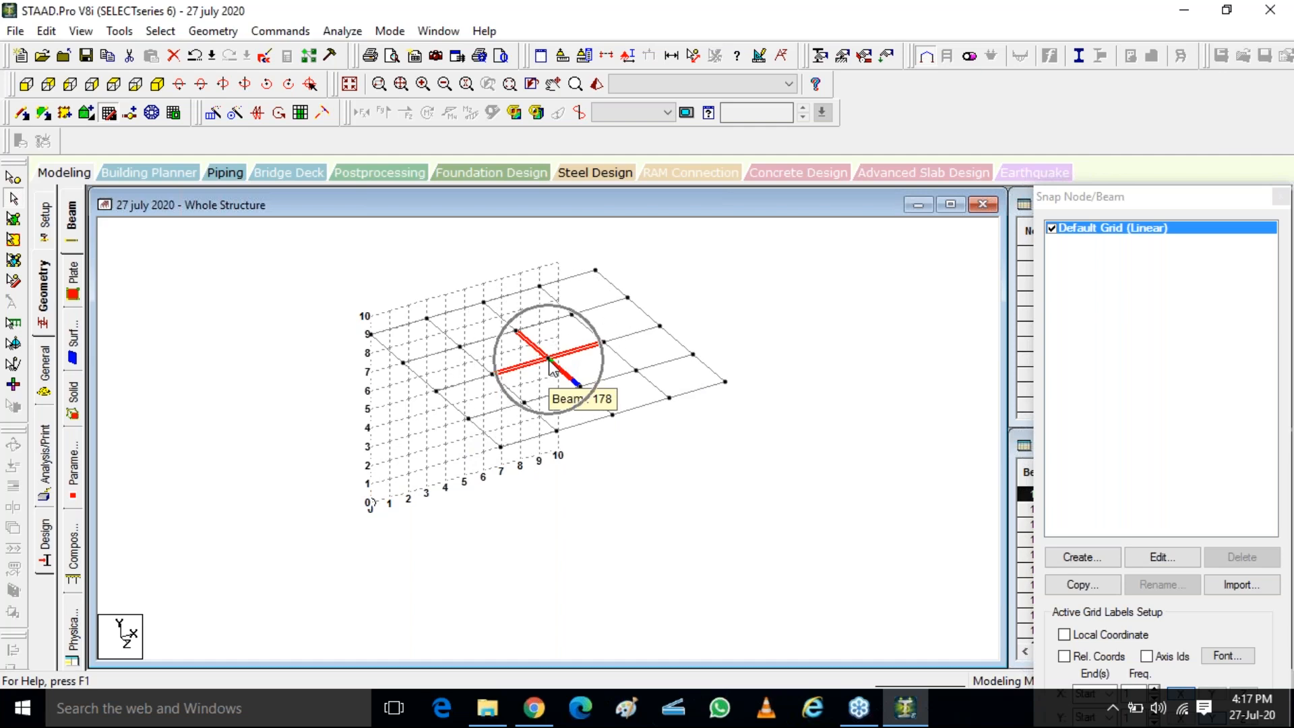
left_click(12, 184)
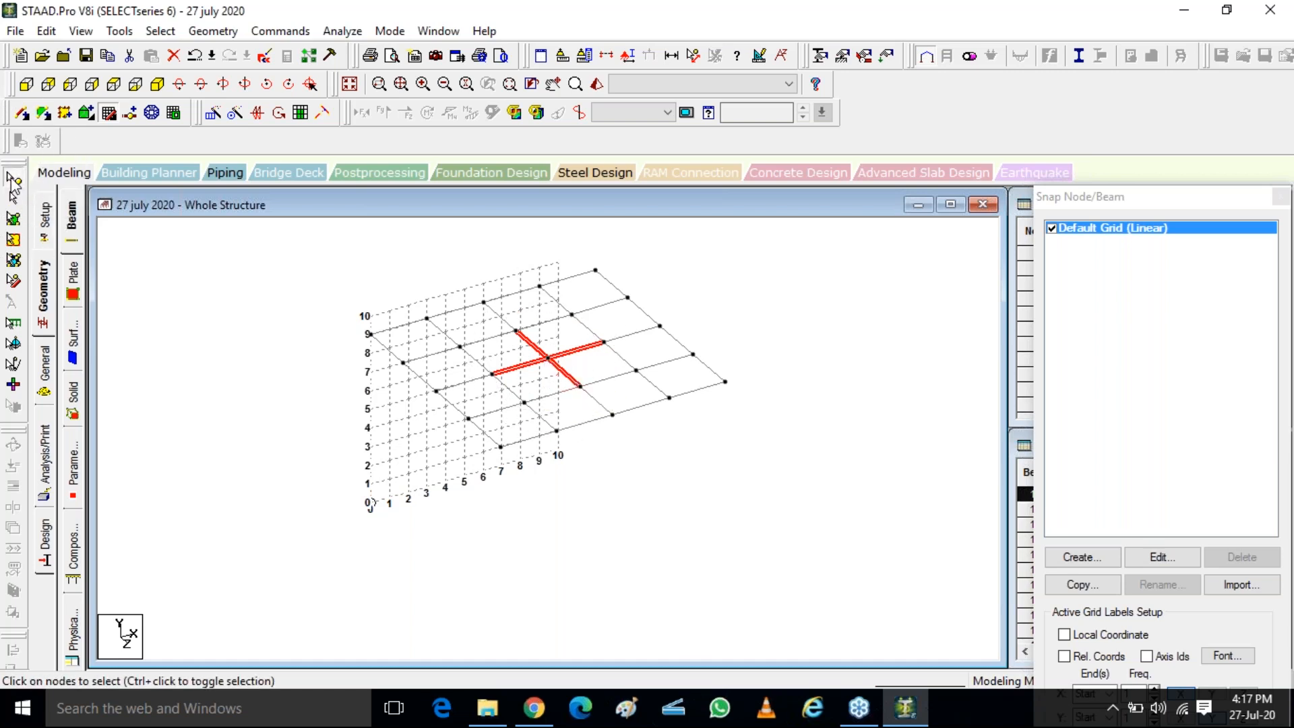
double_click(547, 358)
key("ctrl")
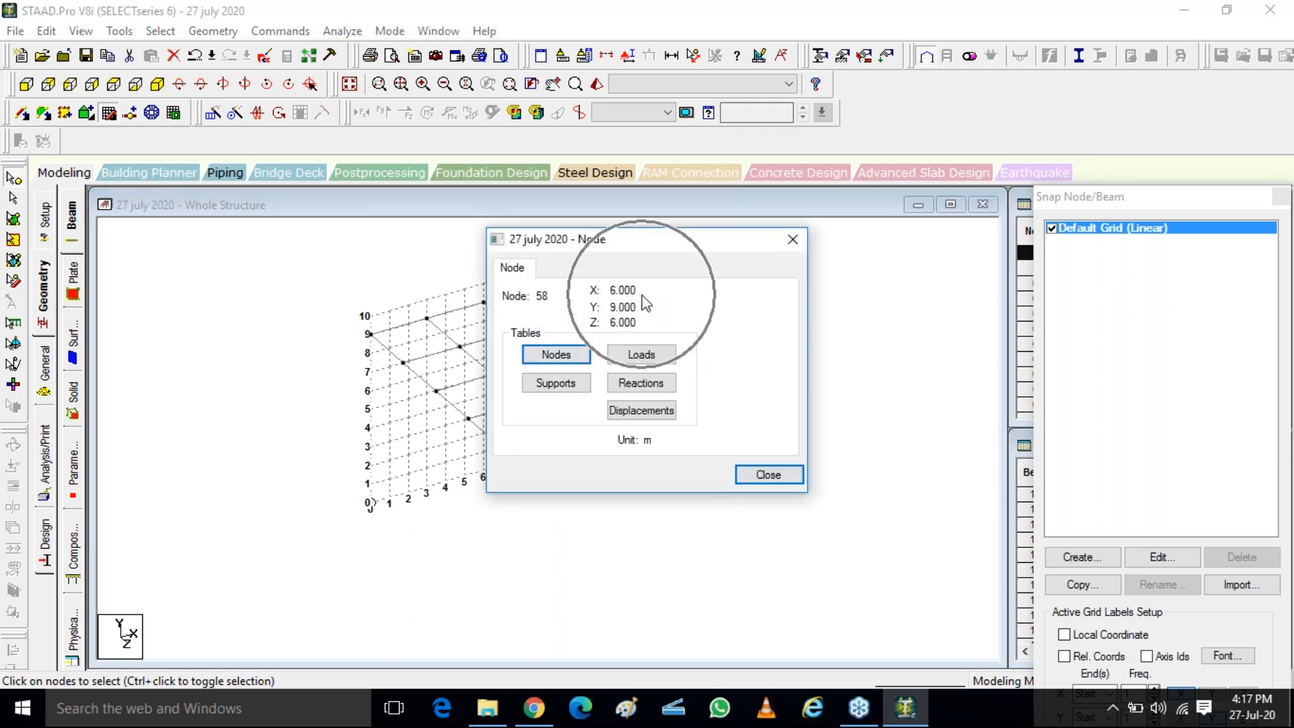
left_click_drag(658, 256, 807, 259)
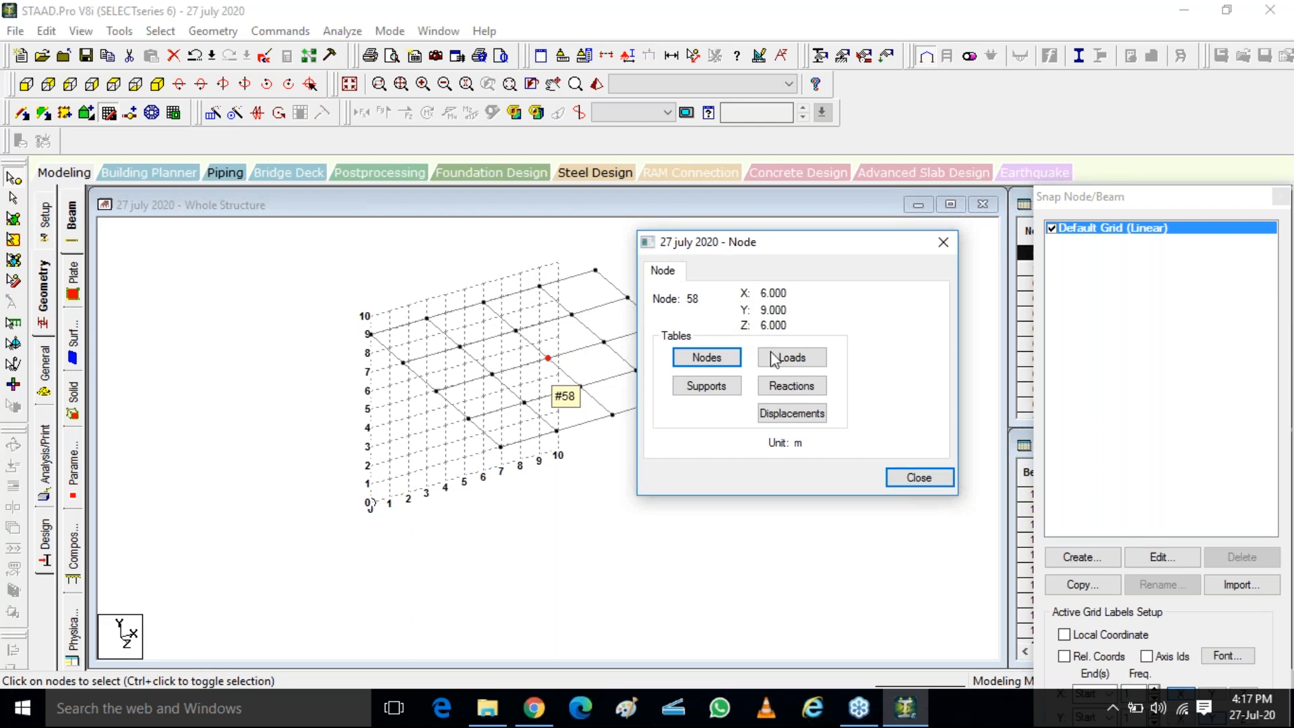
key("ctrl")
key("ctrl")
key("ctrl")
key("ctrl")
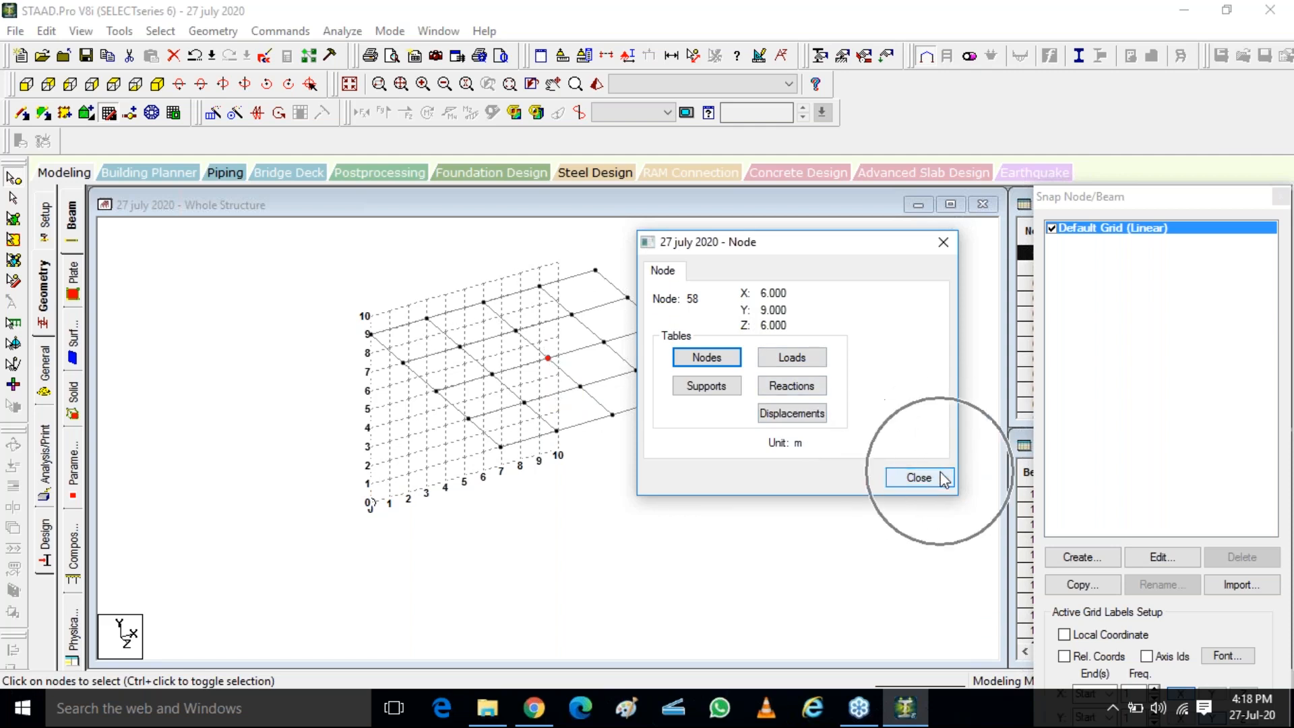
left_click(944, 478)
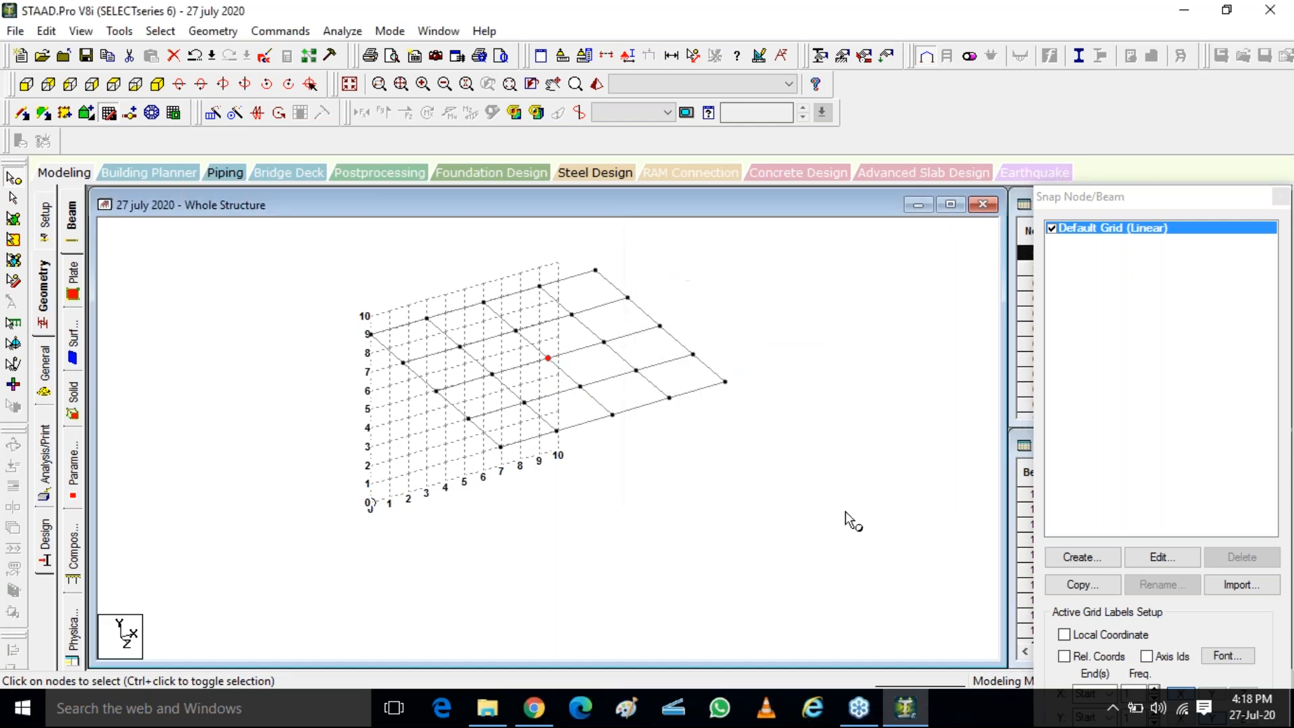
Run the Structure Wizard again and browse its Surface/Plate Models, selecting Cylindrical Surface and Spherical Surface in turn
left_click(213, 31)
mouse_move(280, 31)
mouse_move(221, 32)
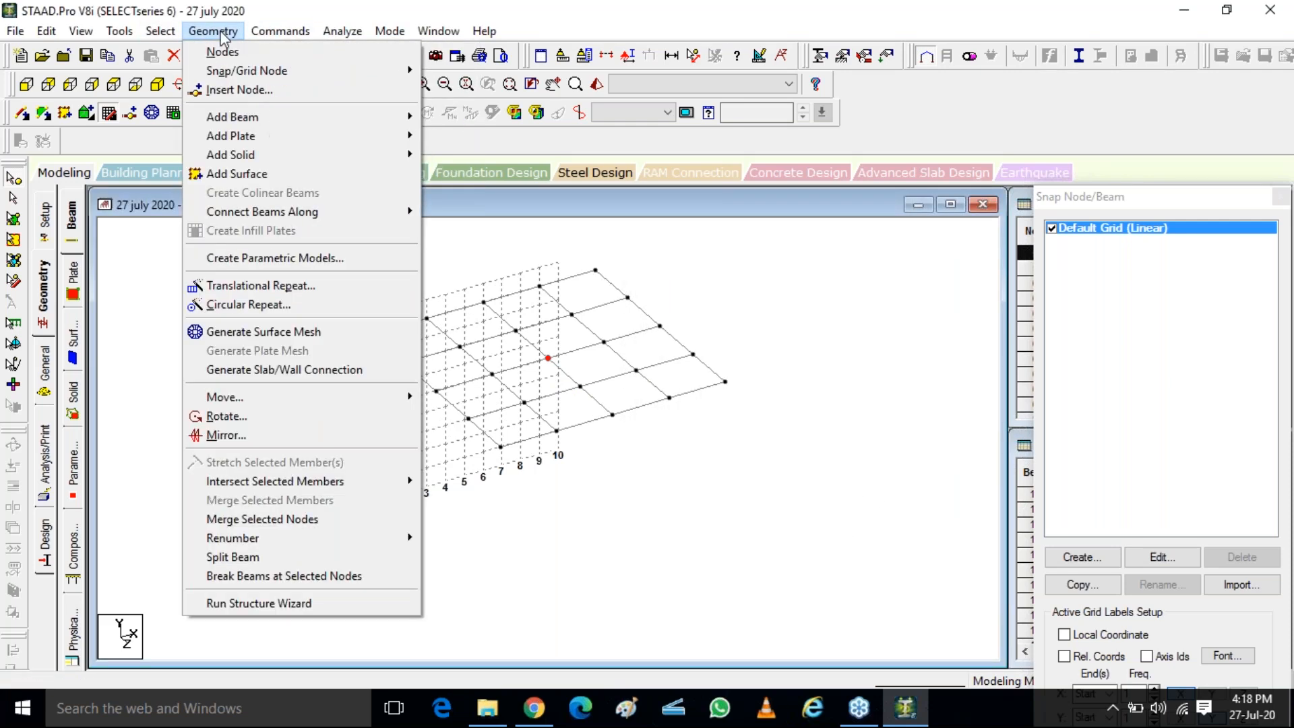
left_click(304, 601)
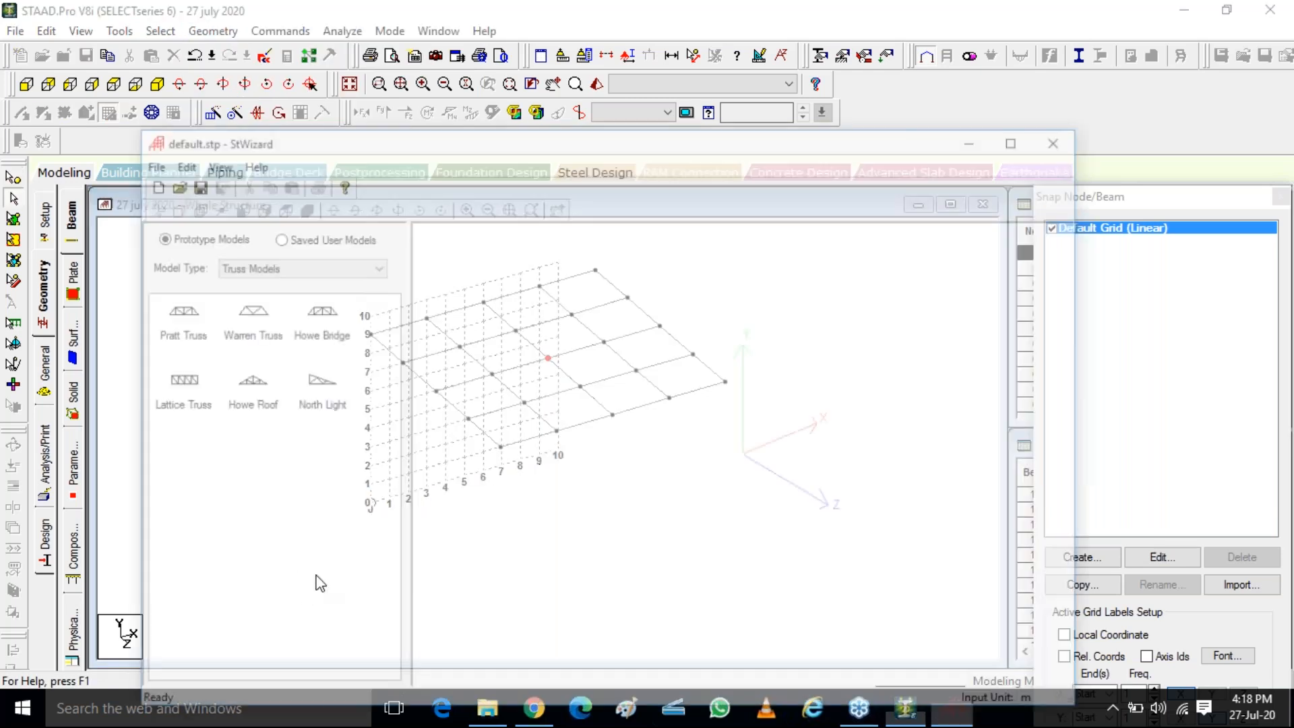
left_click(339, 267)
left_click(228, 296)
left_click(244, 312)
left_click(260, 267)
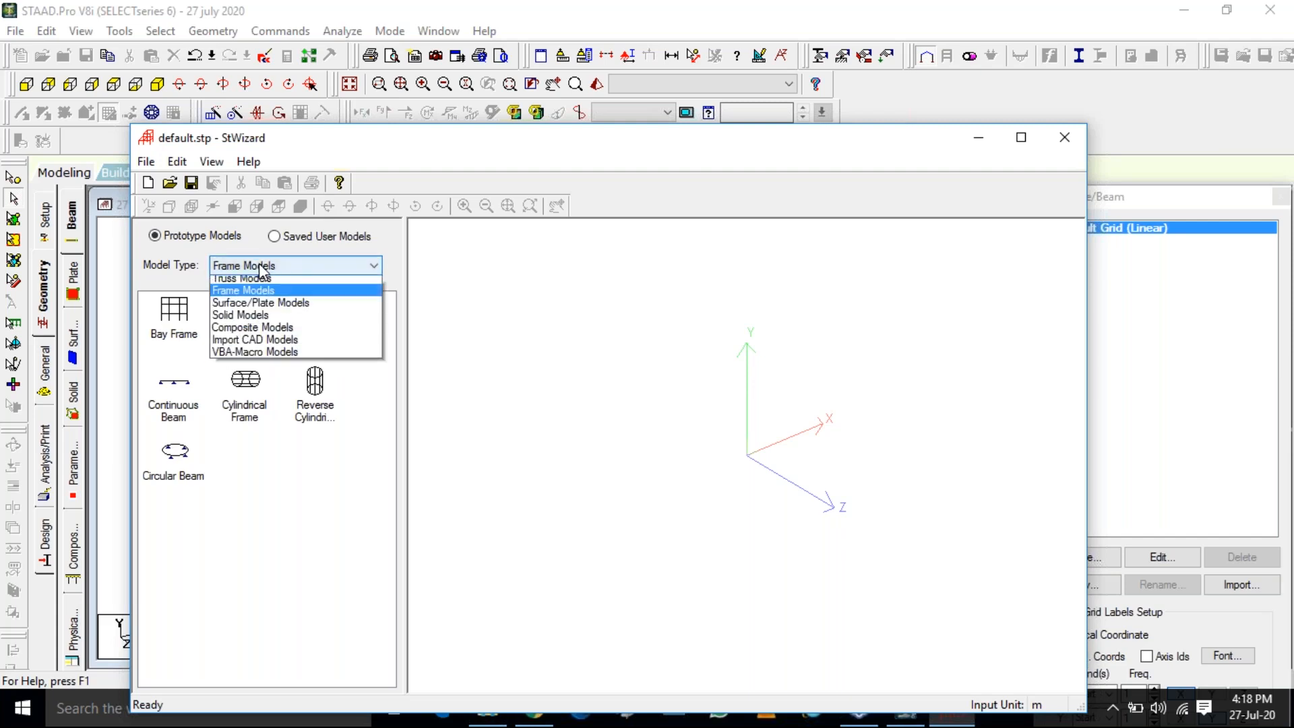
left_click(275, 302)
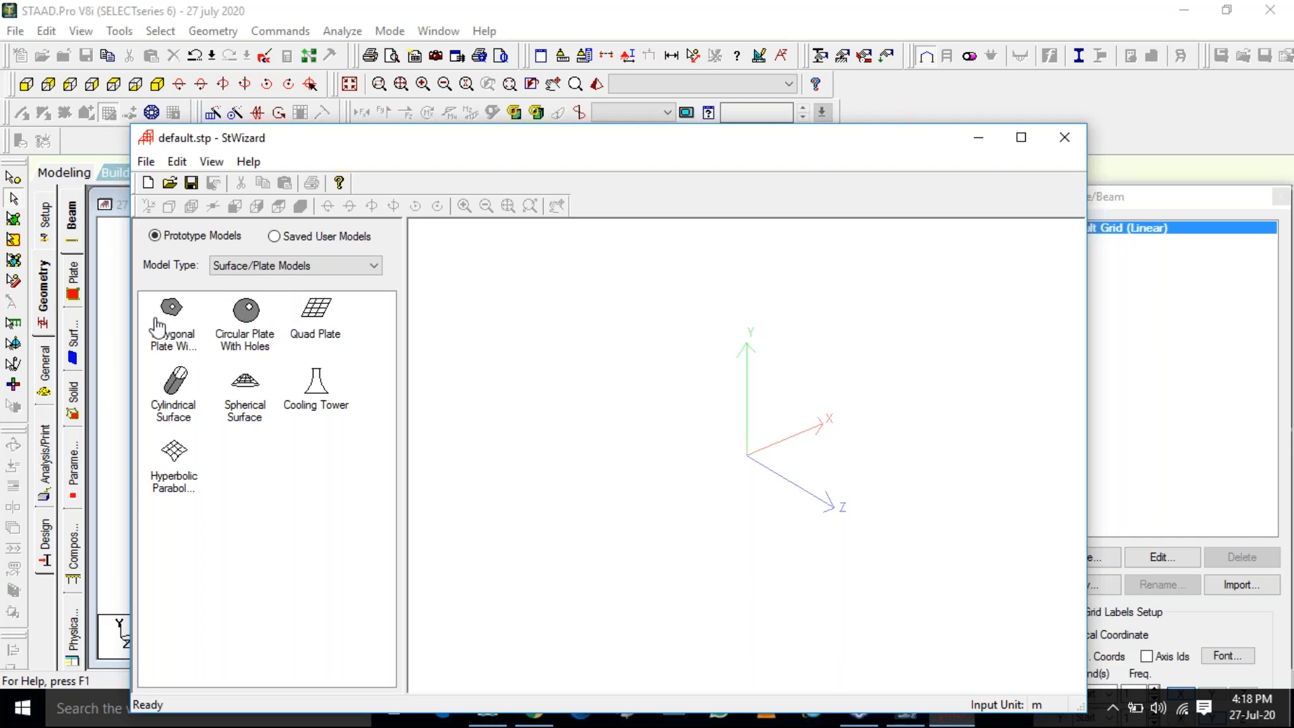
left_click(175, 390)
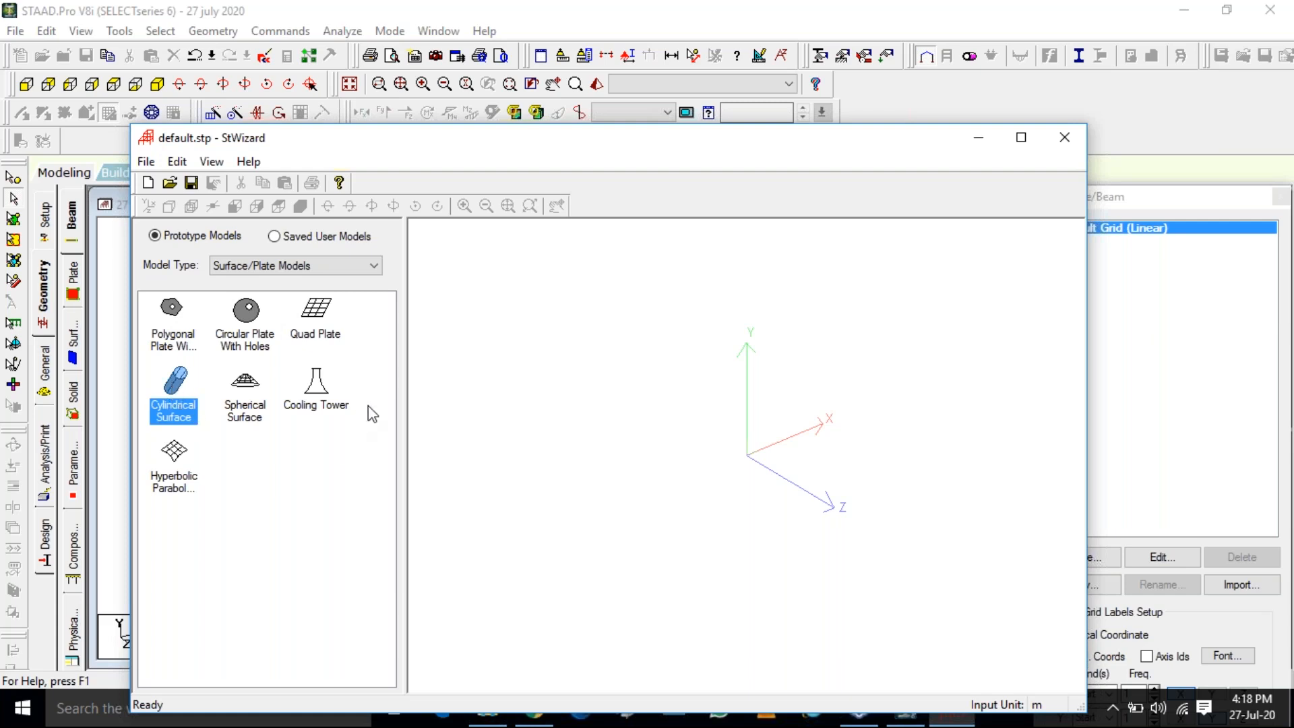
left_click(244, 391)
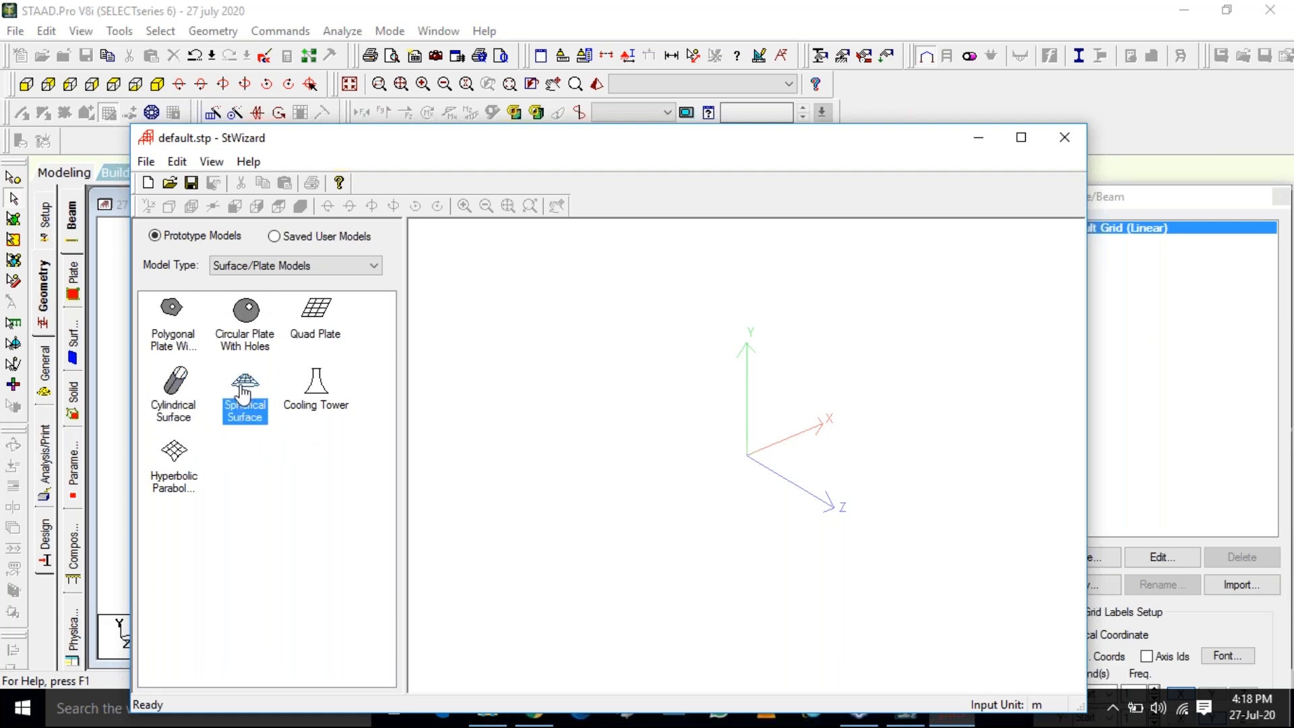
Switch to Chrome and search Google for "tajmahal" in a new tab
left_click_drag(614, 138, 607, 14)
left_click(535, 720)
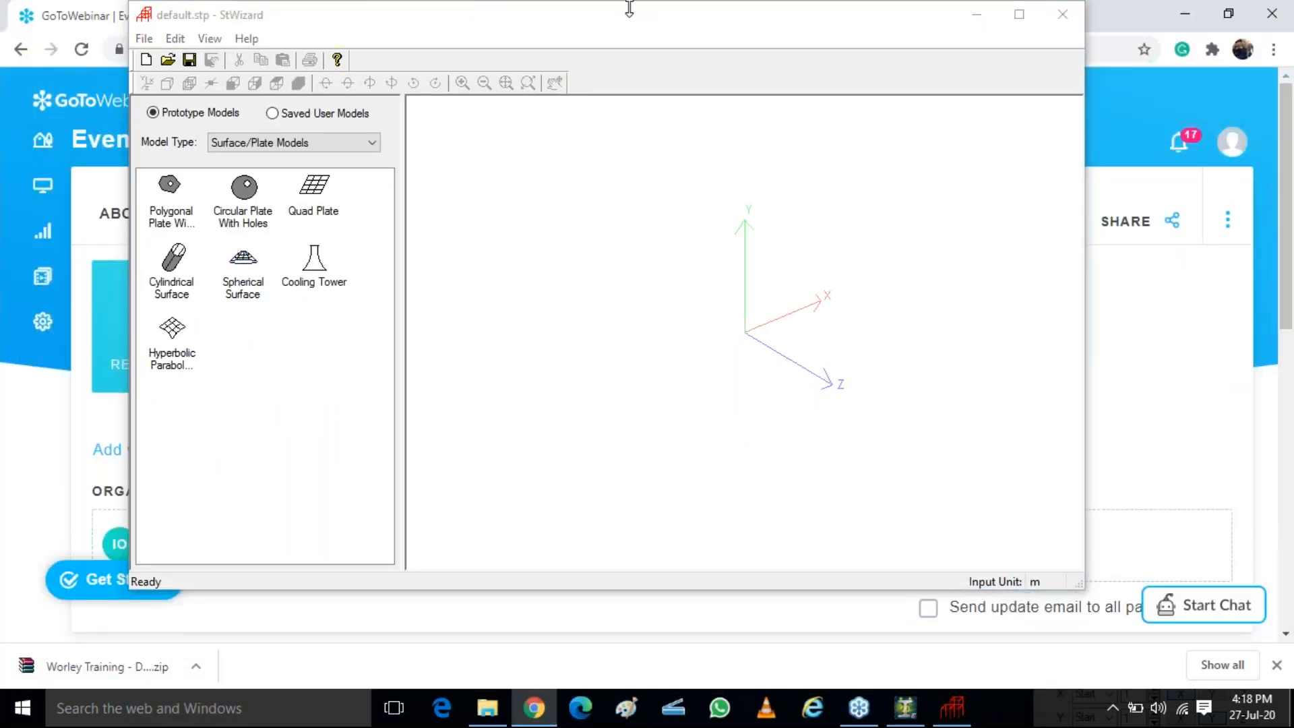
left_click(975, 15)
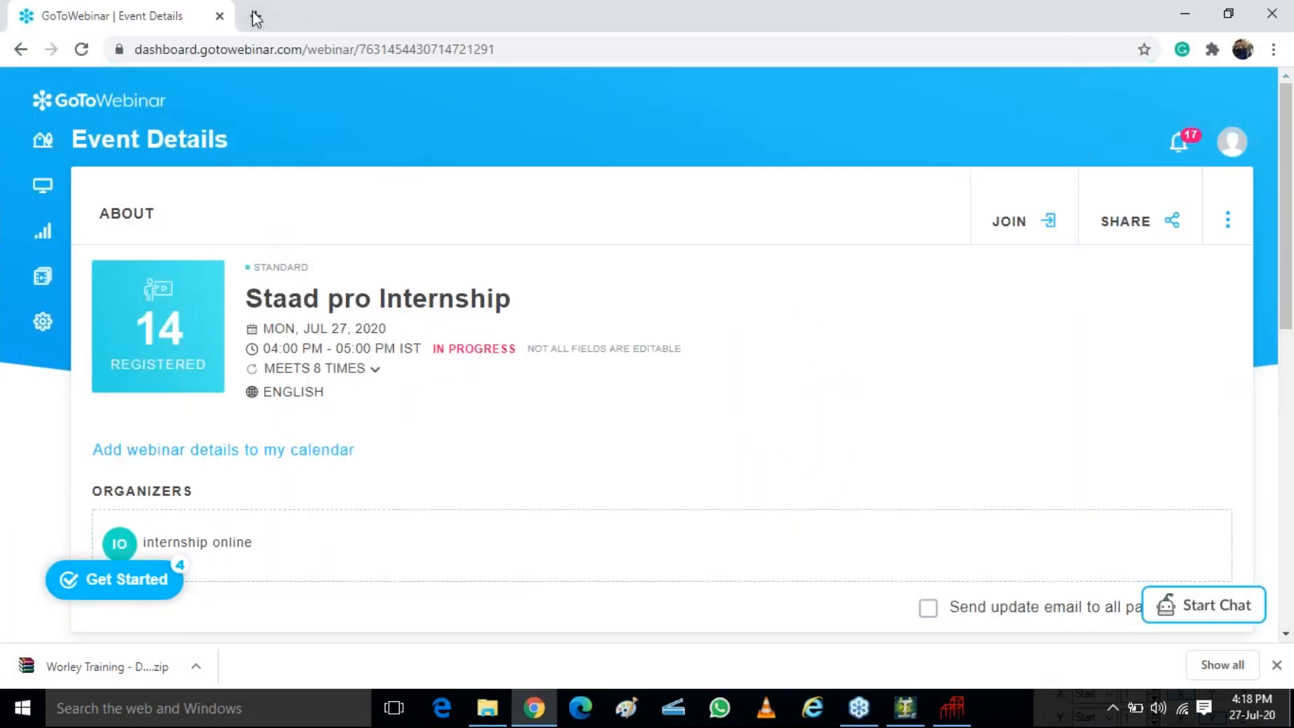
left_click(255, 16)
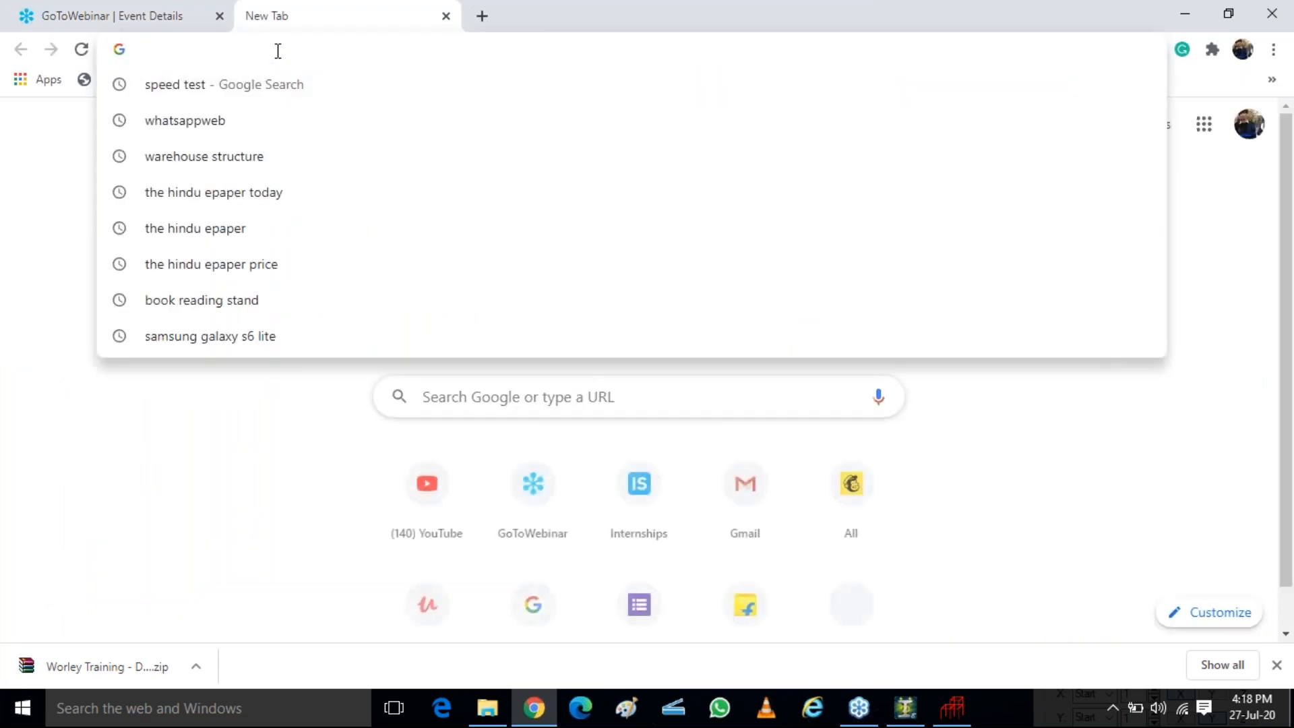
type("drone")
key("BackSpace")
key("BackSpace")
key("BackSpace")
key("BackSpace")
type("om")
key("BackSpace")
key("BackSpace")
key("BackSpace")
type("taj")
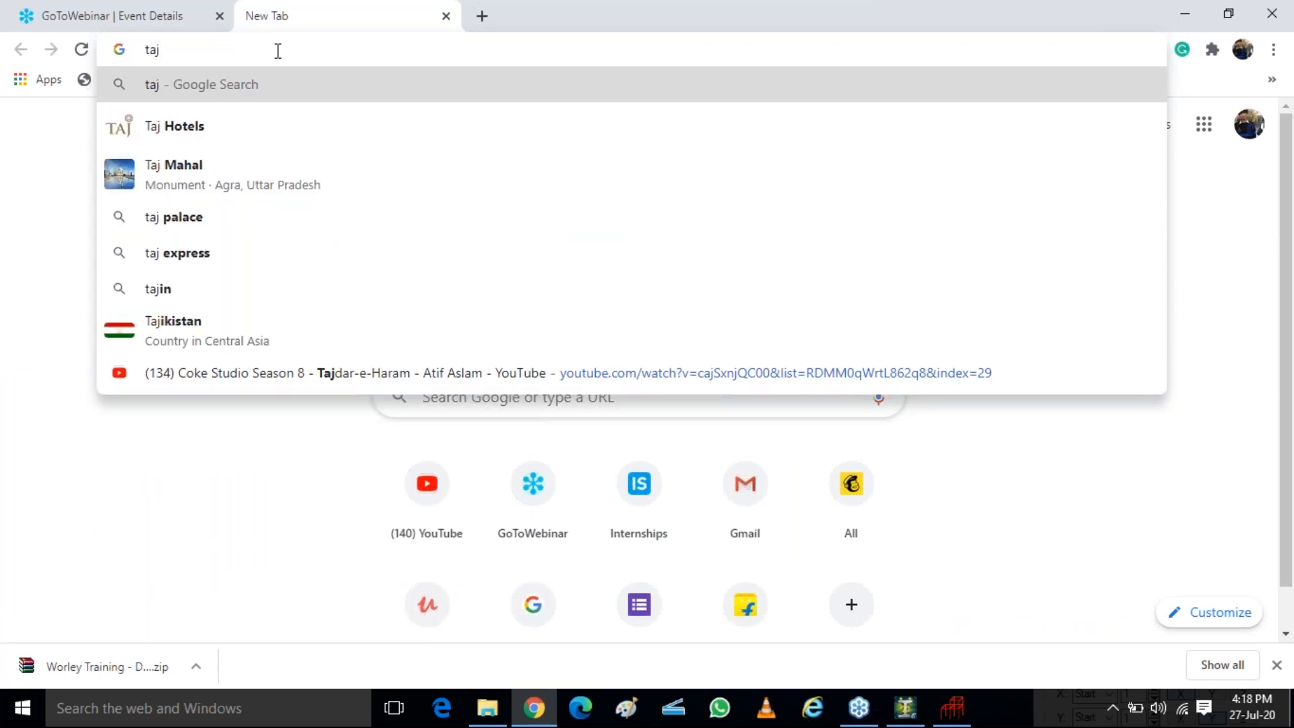
type("ma")
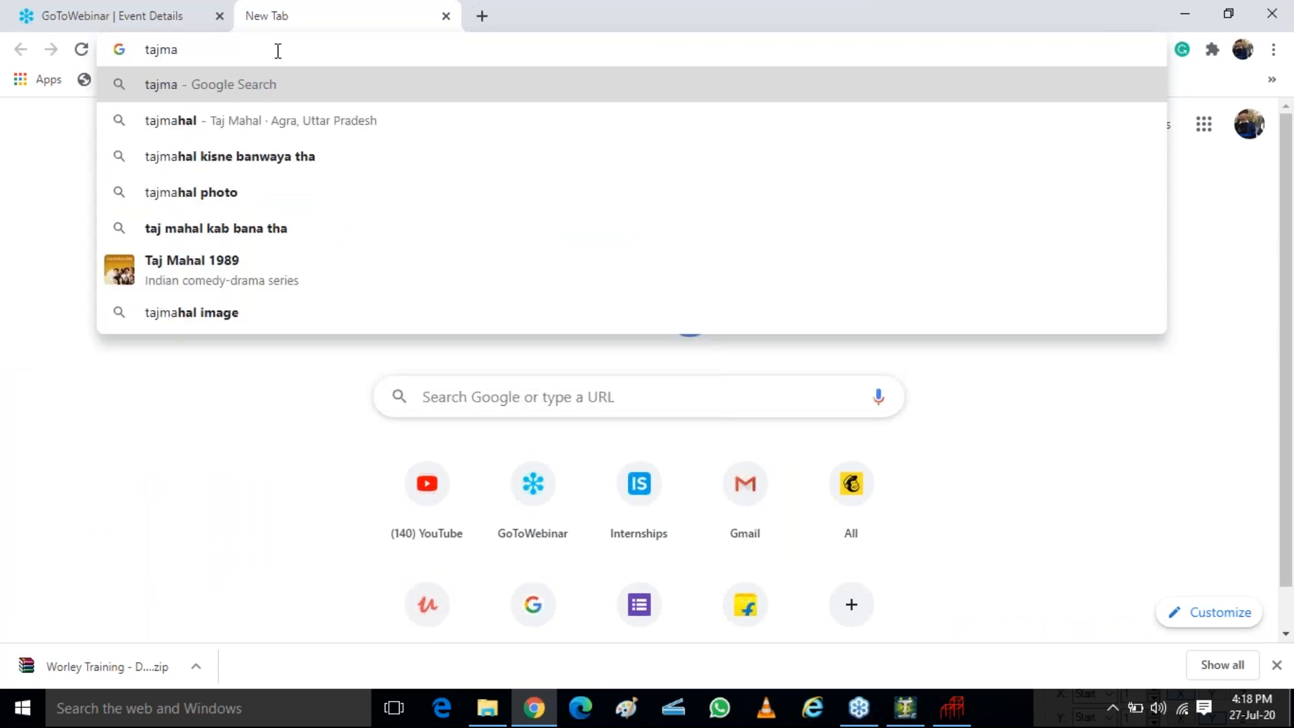
type("hal")
key("Return")
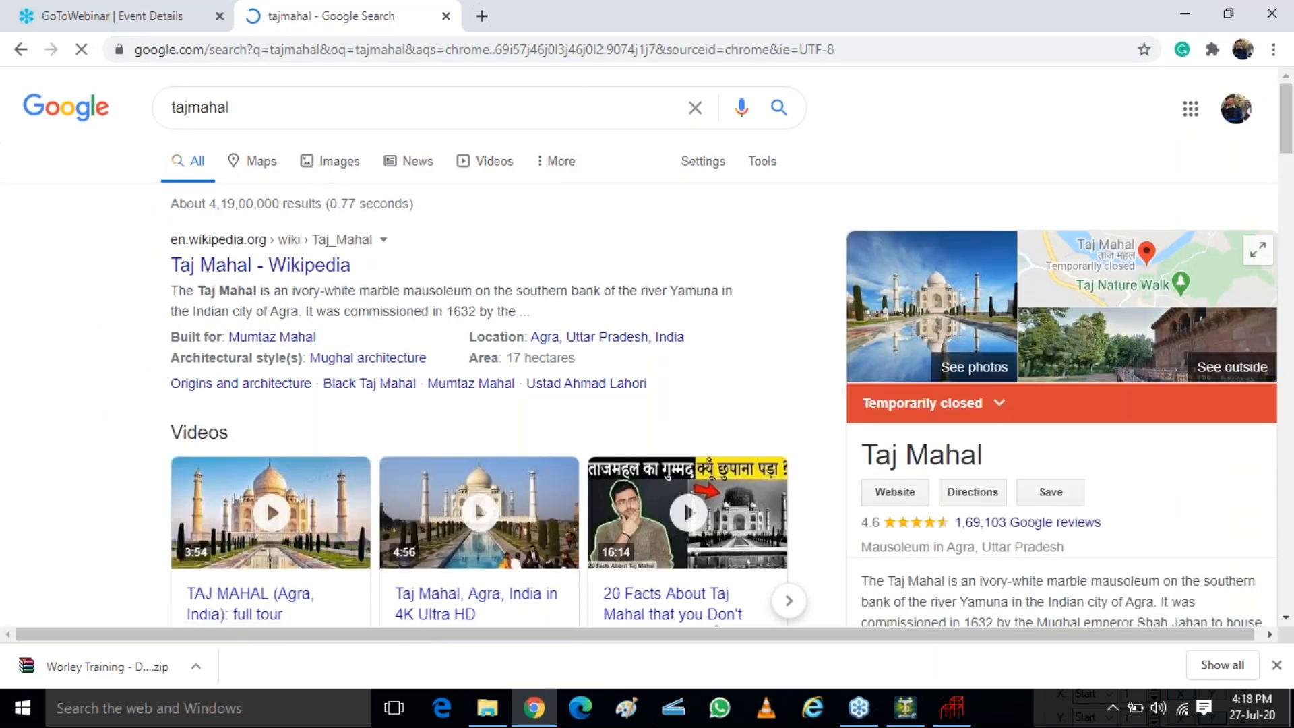
Show the image results and enlarge the Wikipedia photo of the Taj Mahal to examine its dome
left_click(351, 165)
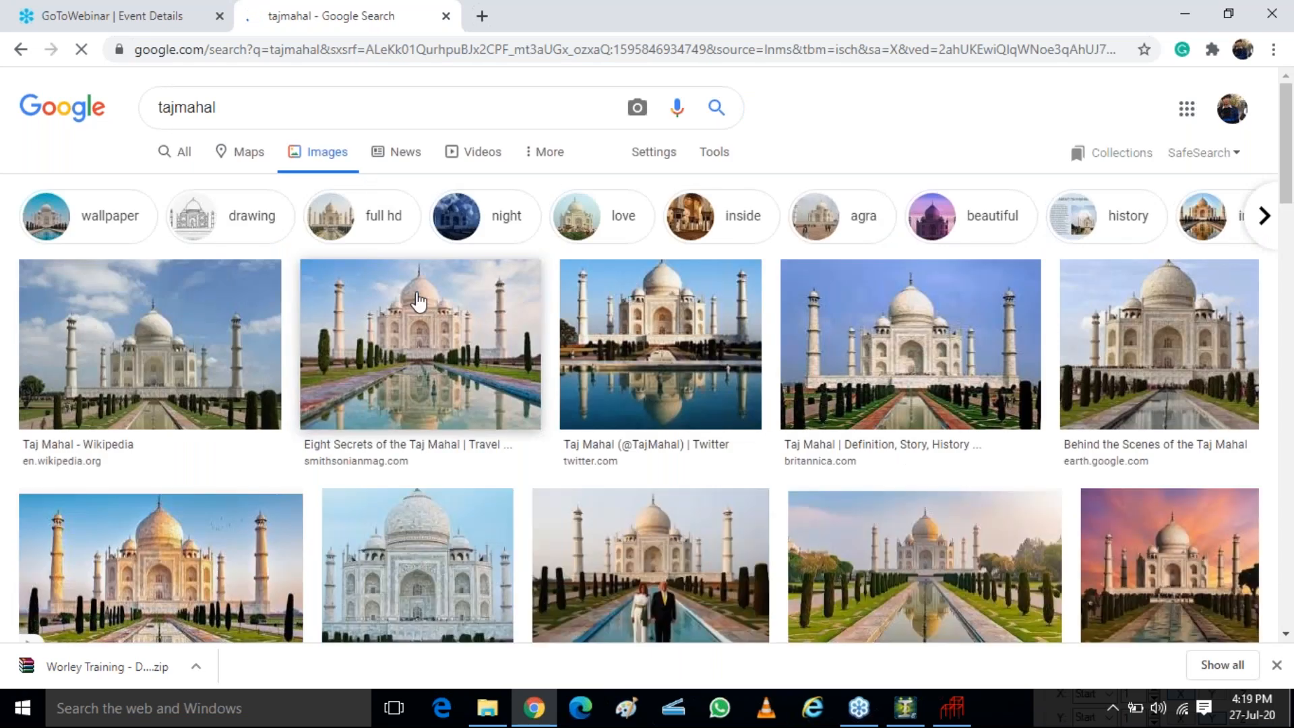
left_click(195, 349)
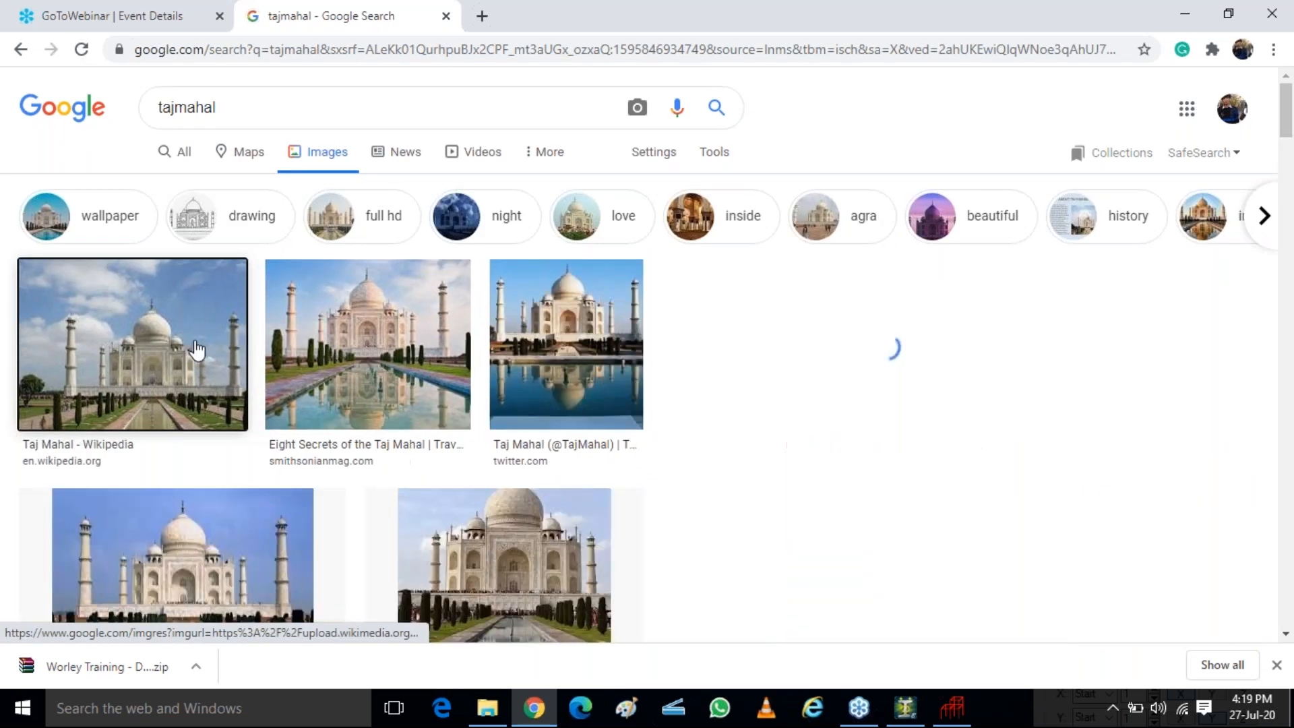
key("ctrl")
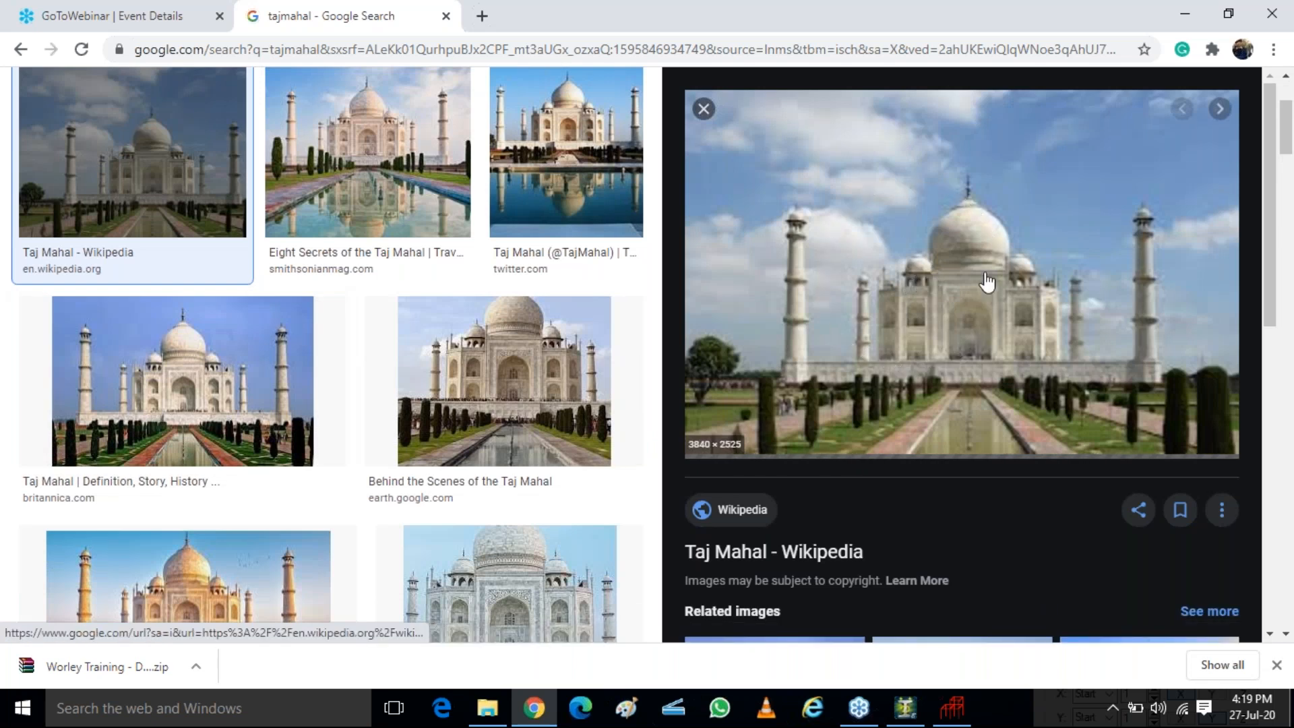
key("ctrl")
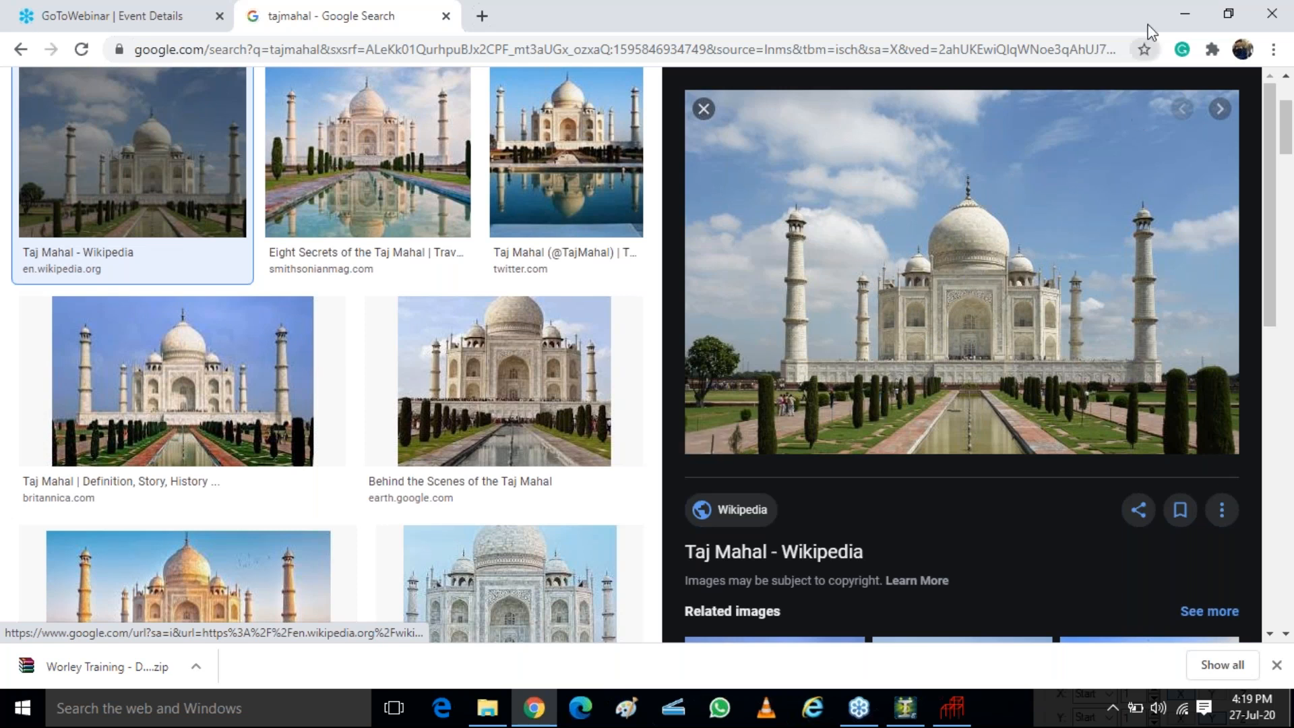
Return to the STAAD.Pro Structure Wizard and open the meshing parameters of the Spherical Surface prototype
left_click(1185, 14)
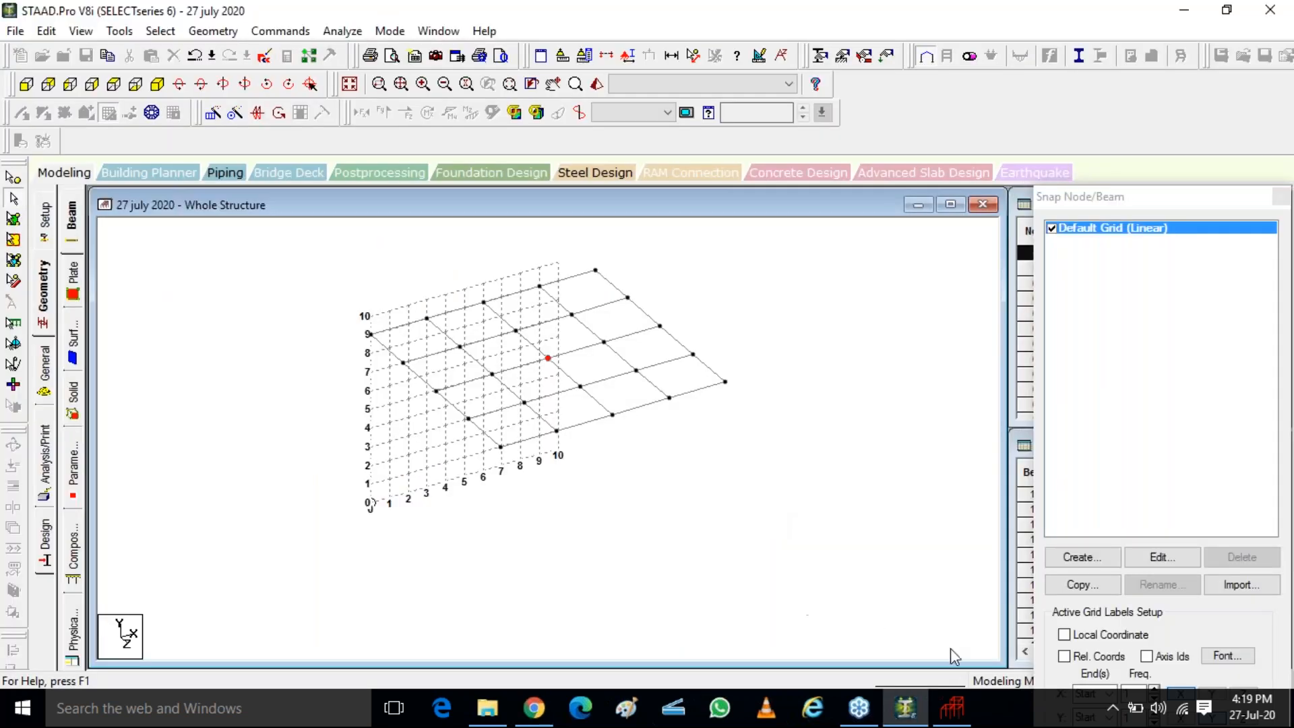
left_click(953, 710)
left_click(261, 145)
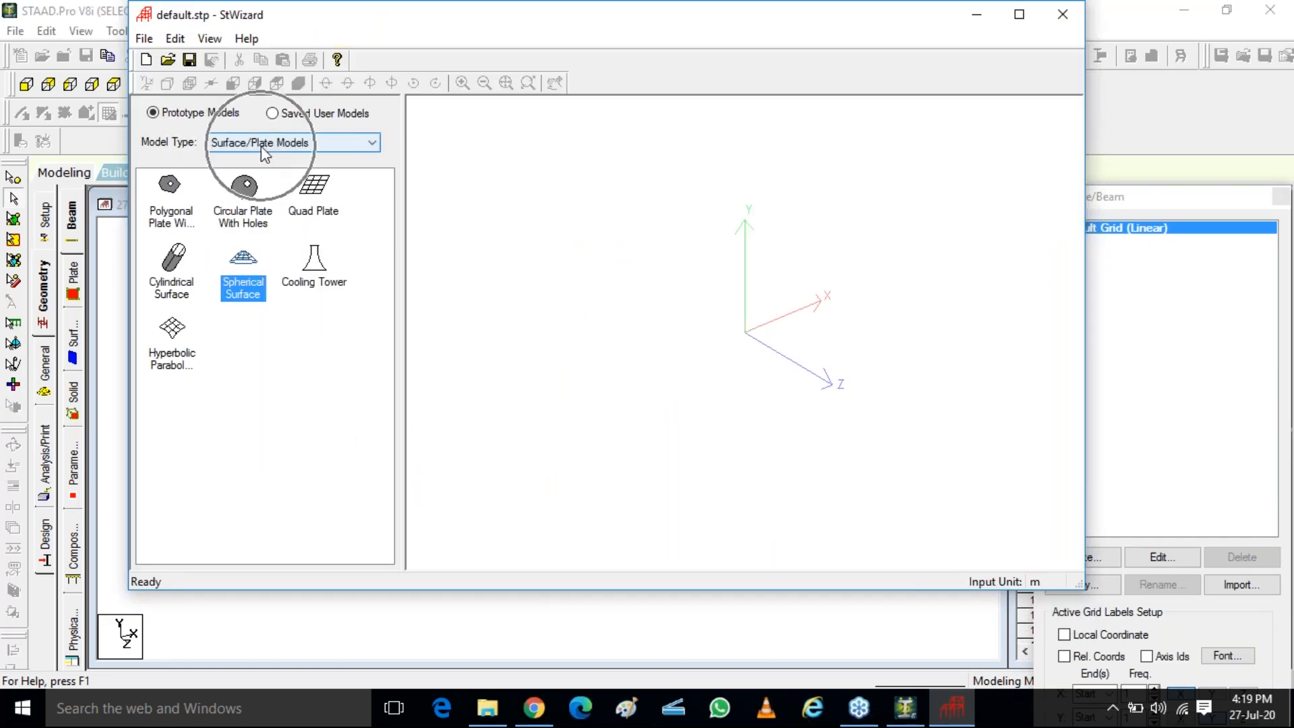
double_click(243, 269)
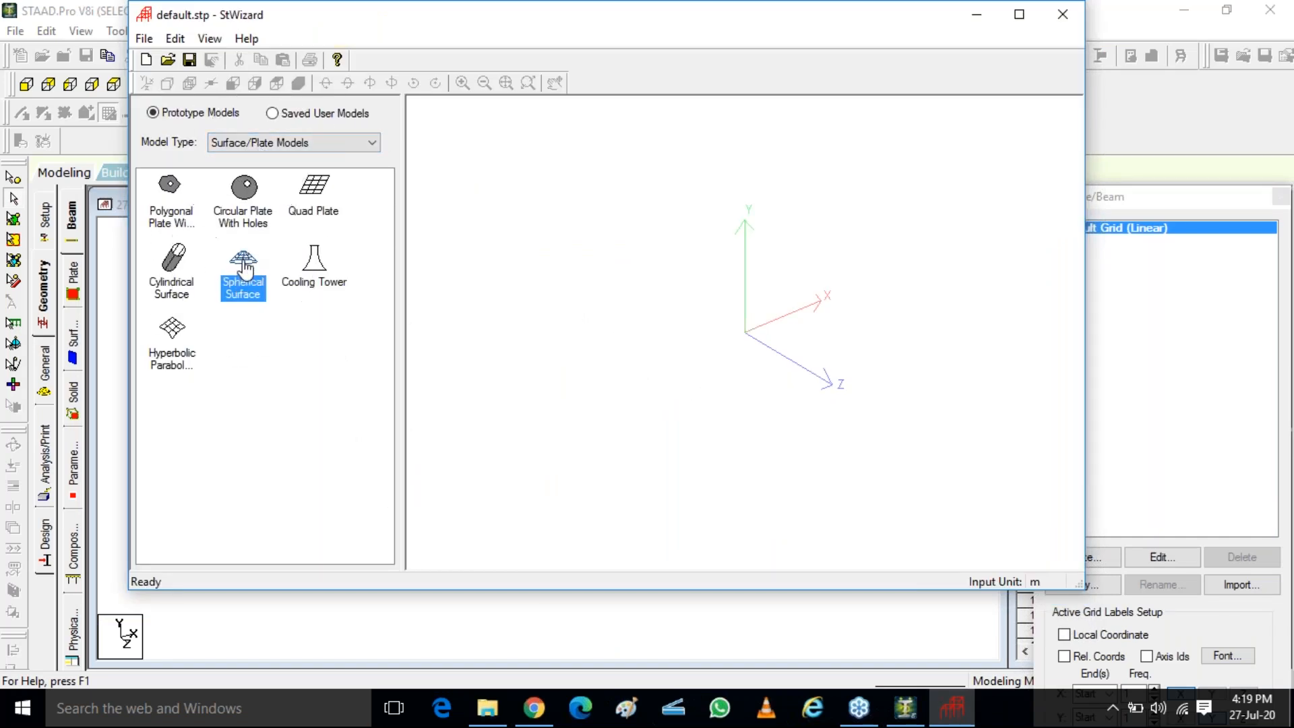
left_click_drag(637, 178, 825, 123)
key("ctrl")
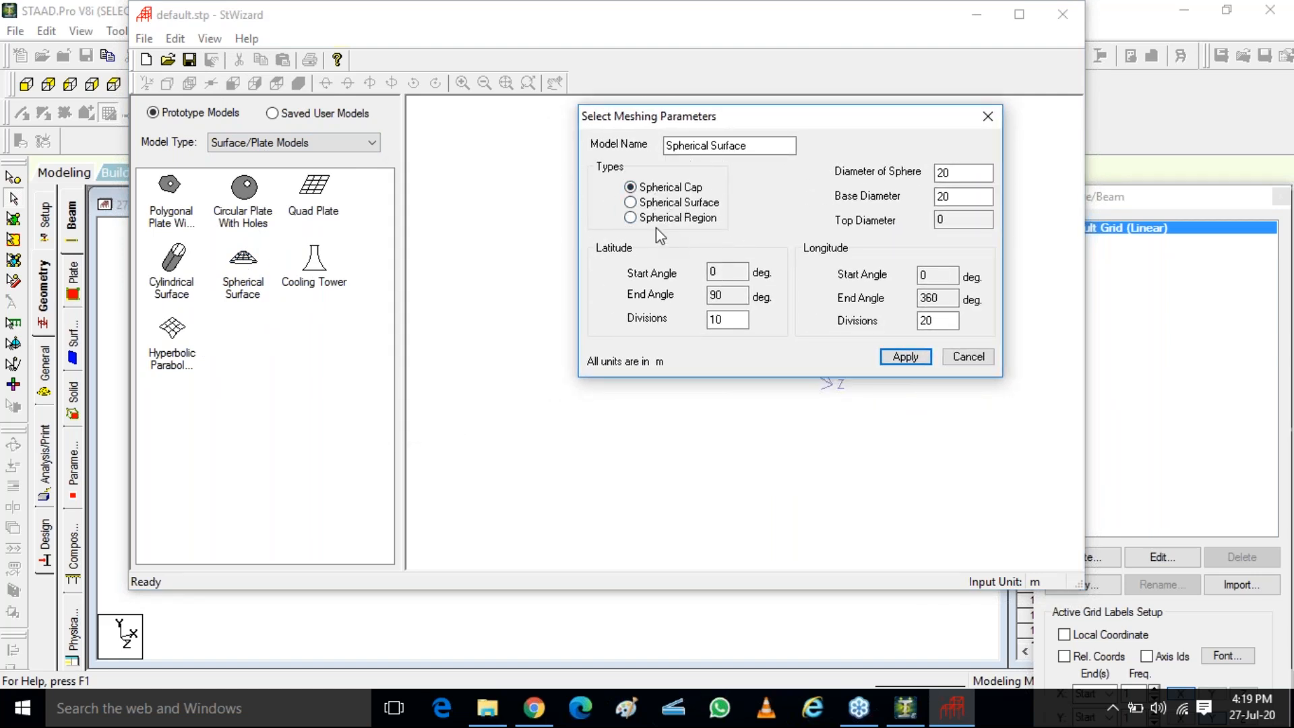
Generate a Spherical Cap with a sphere diameter of 12 m and a base diameter of 12 m
key("ctrl")
left_click(960, 174)
left_click_drag(954, 174, 895, 192)
type("1")
key("Tab")
type("12")
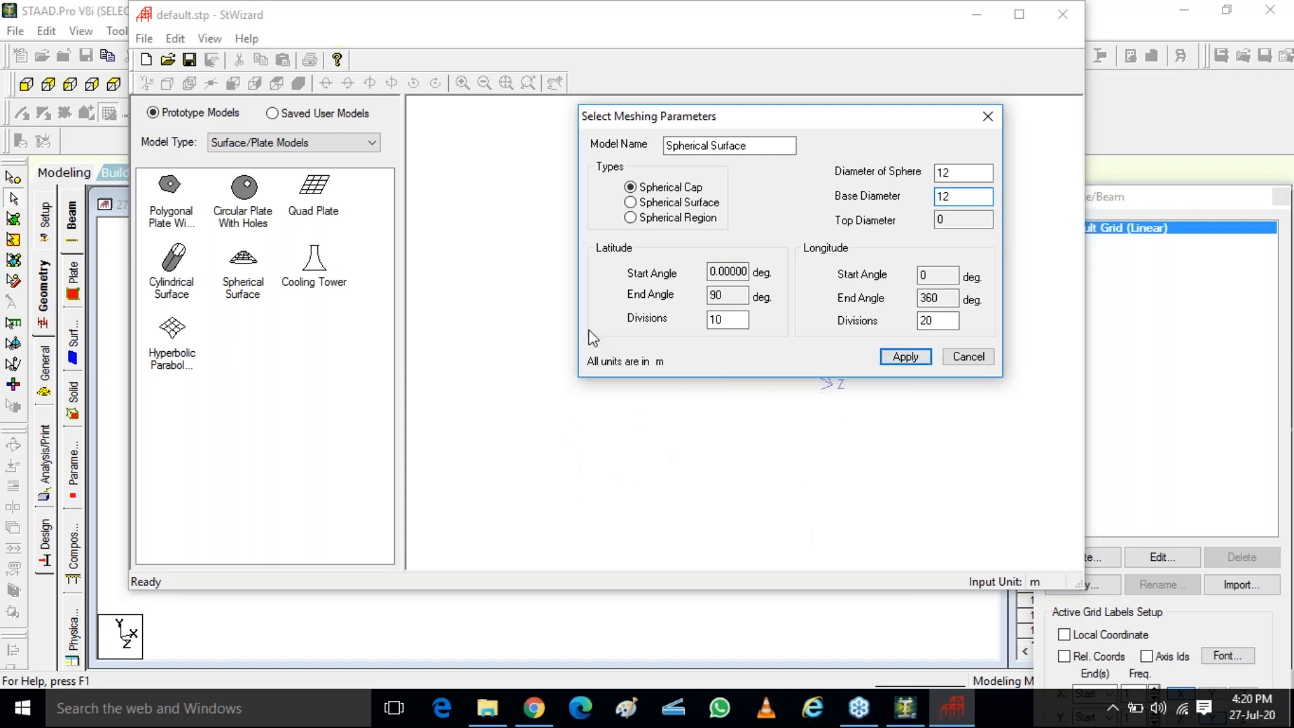
left_click(904, 357)
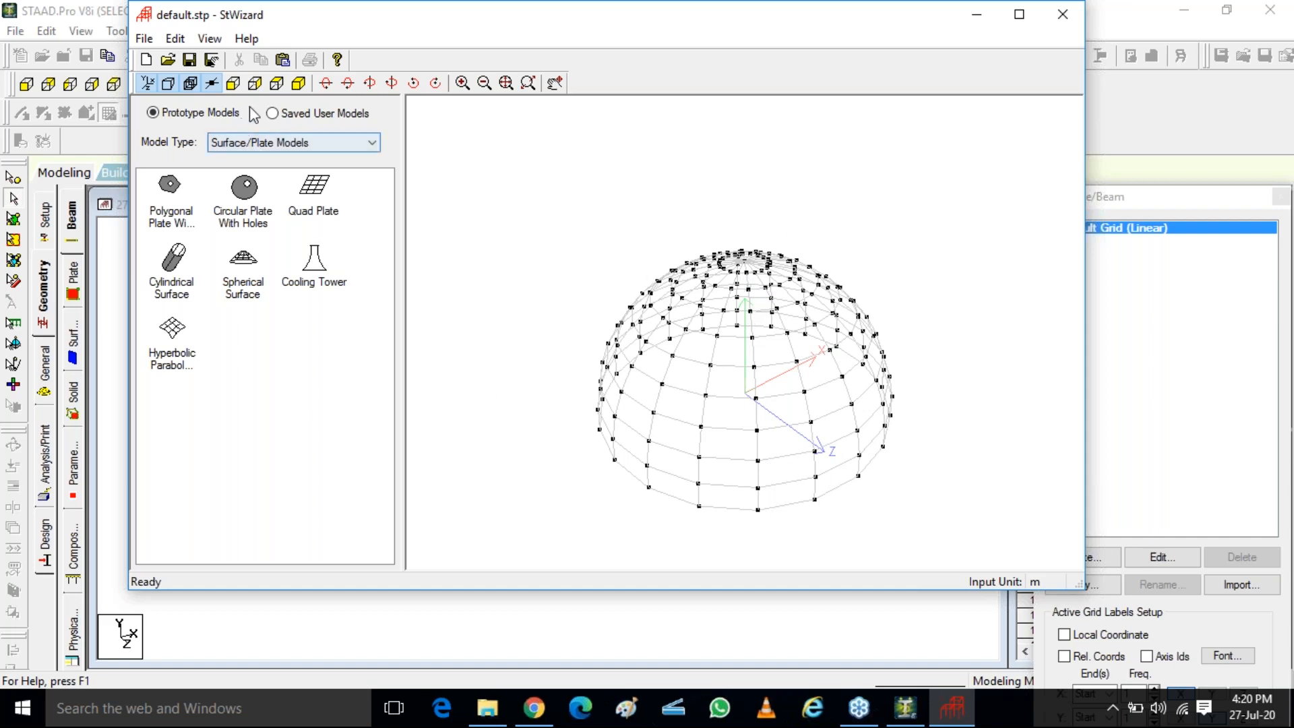
Inspect the generated dome mesh in plan view and from a tilted 3D angle
left_click(277, 83)
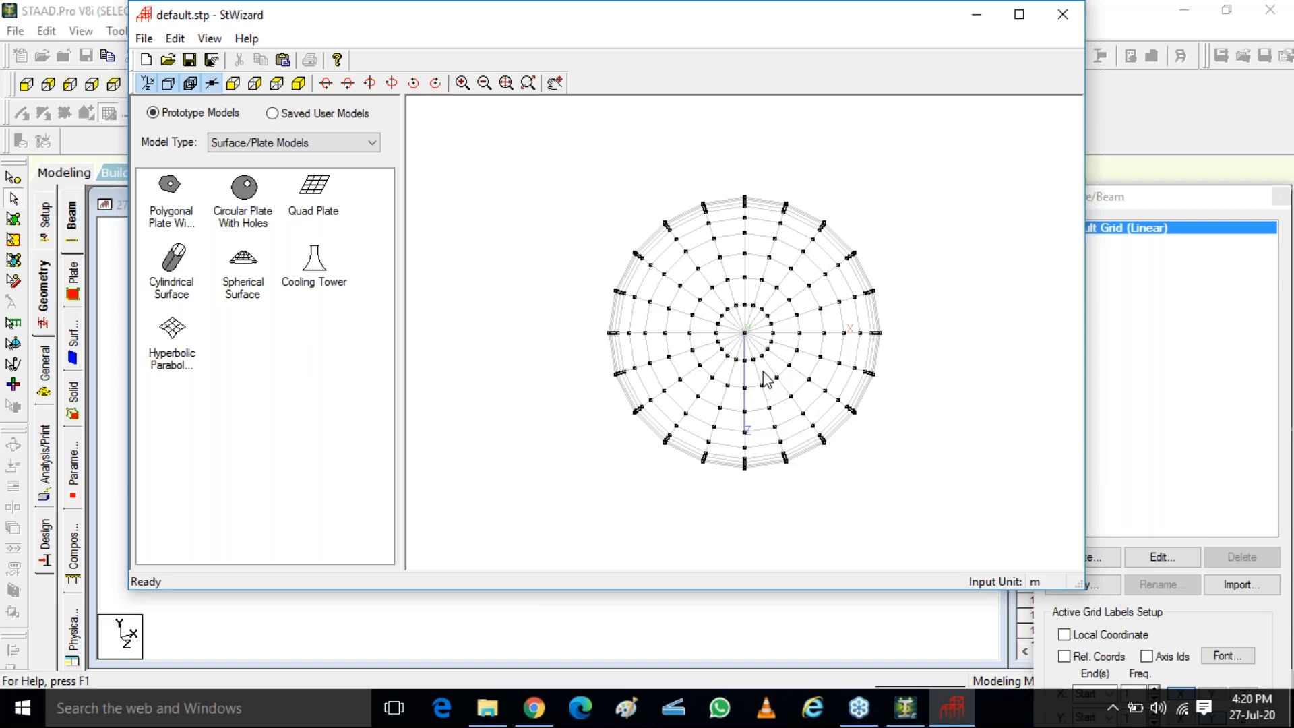
left_click(1273, 323)
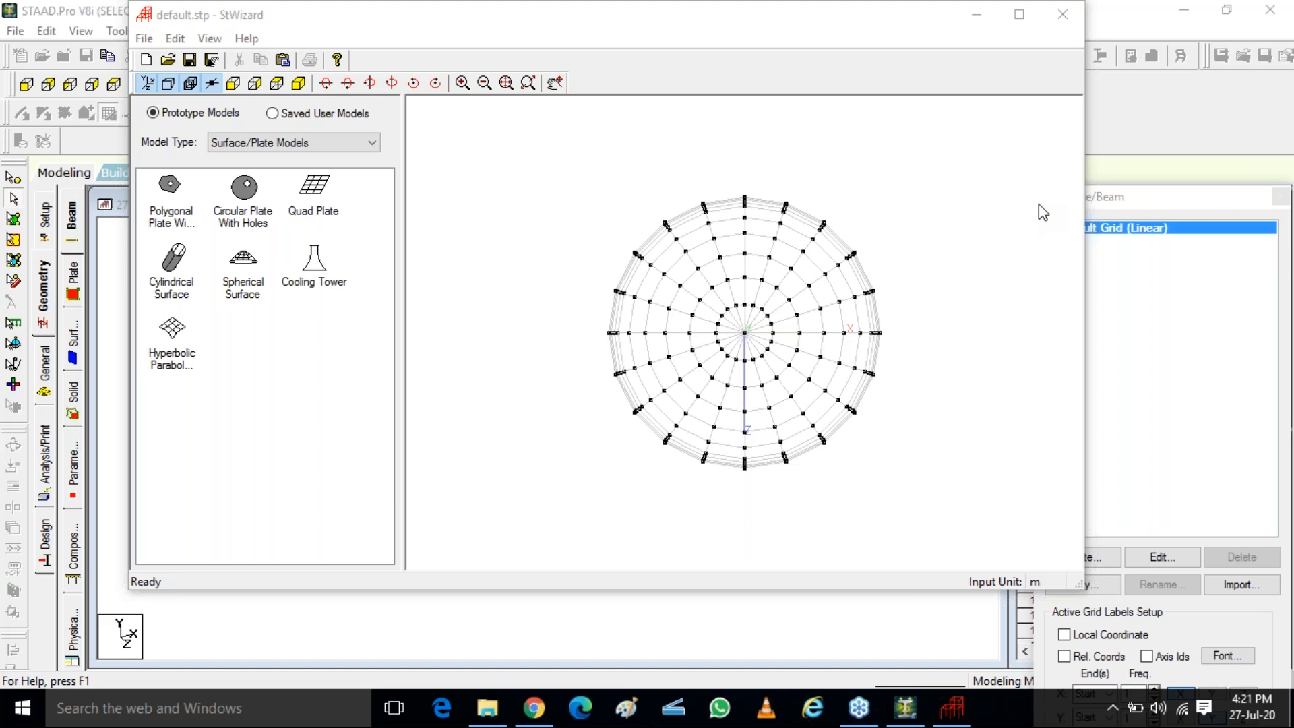
left_click_drag(795, 10, 788, 87)
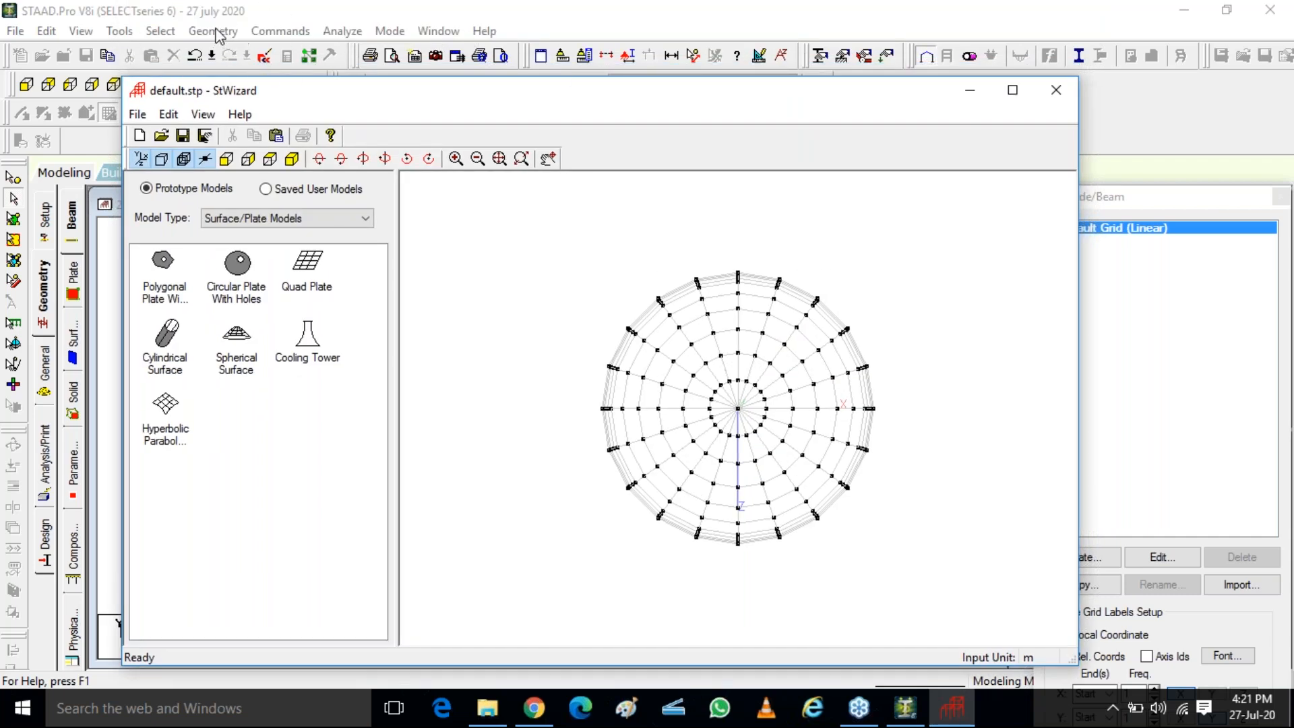
left_click(215, 32)
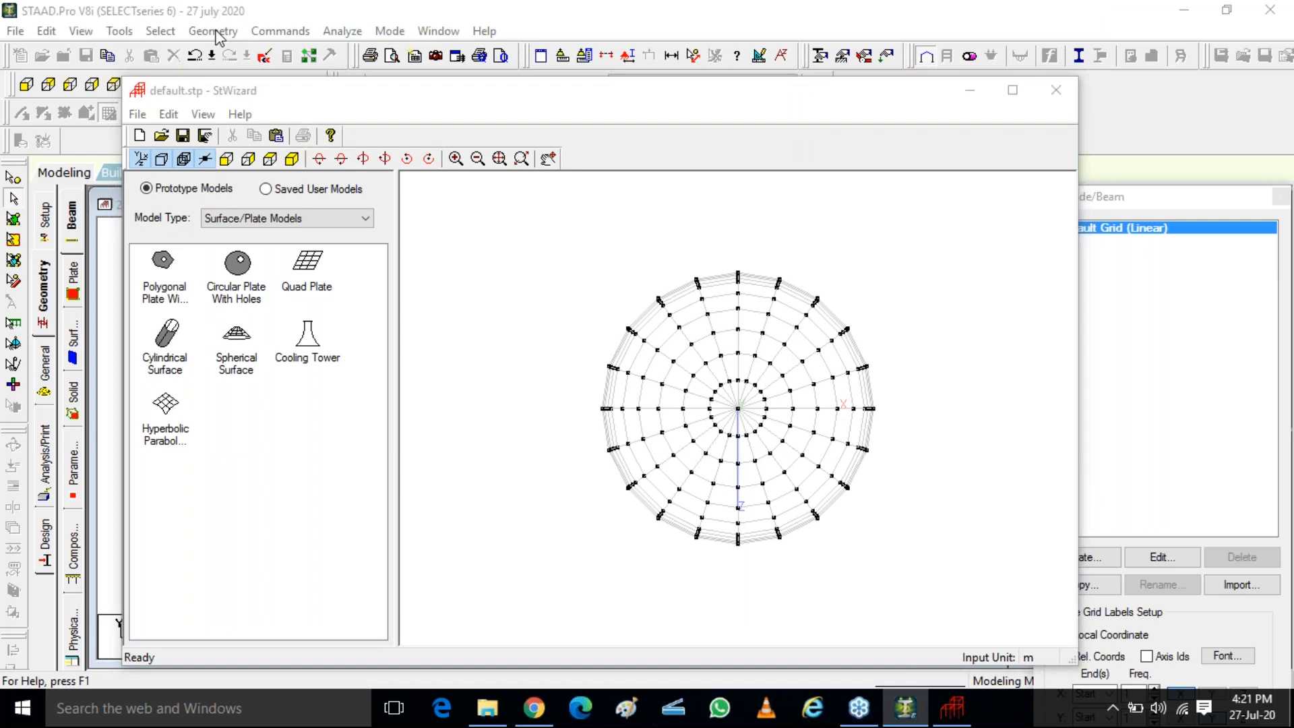
left_click_drag(608, 99, 560, 551)
left_click_drag(673, 553, 604, 54)
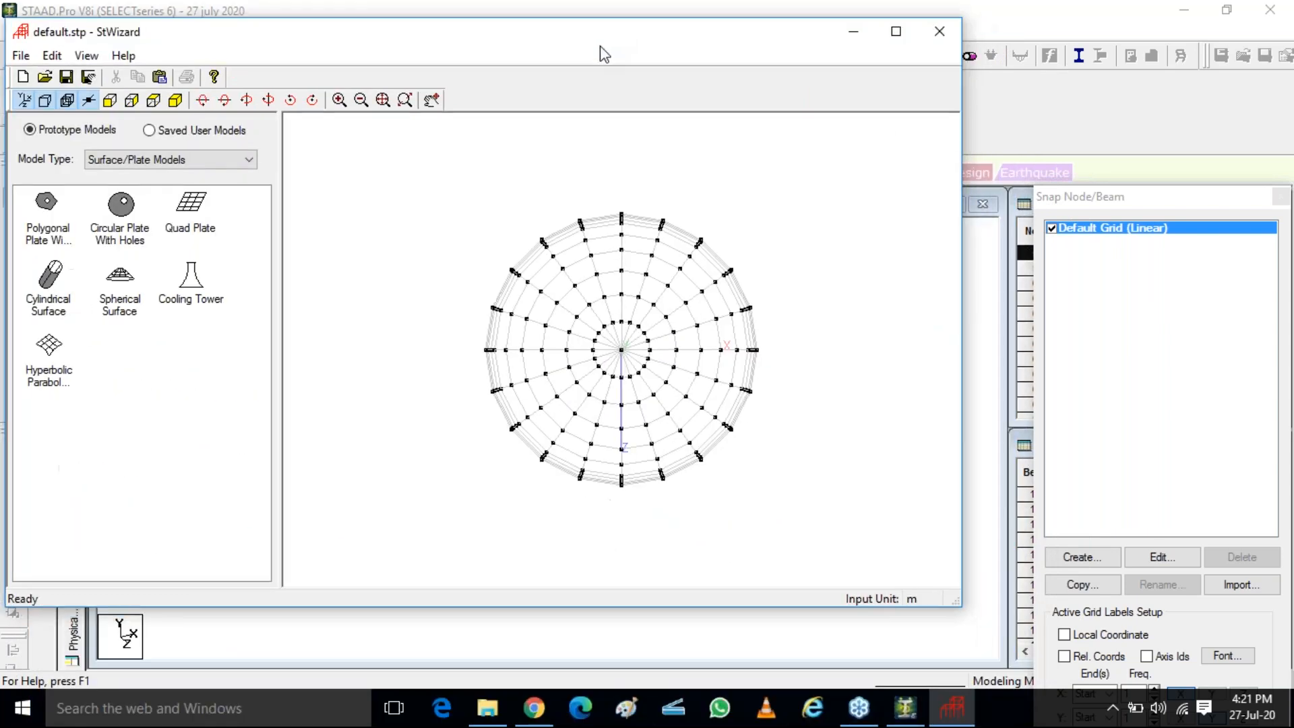
left_click_drag(605, 398, 625, 141)
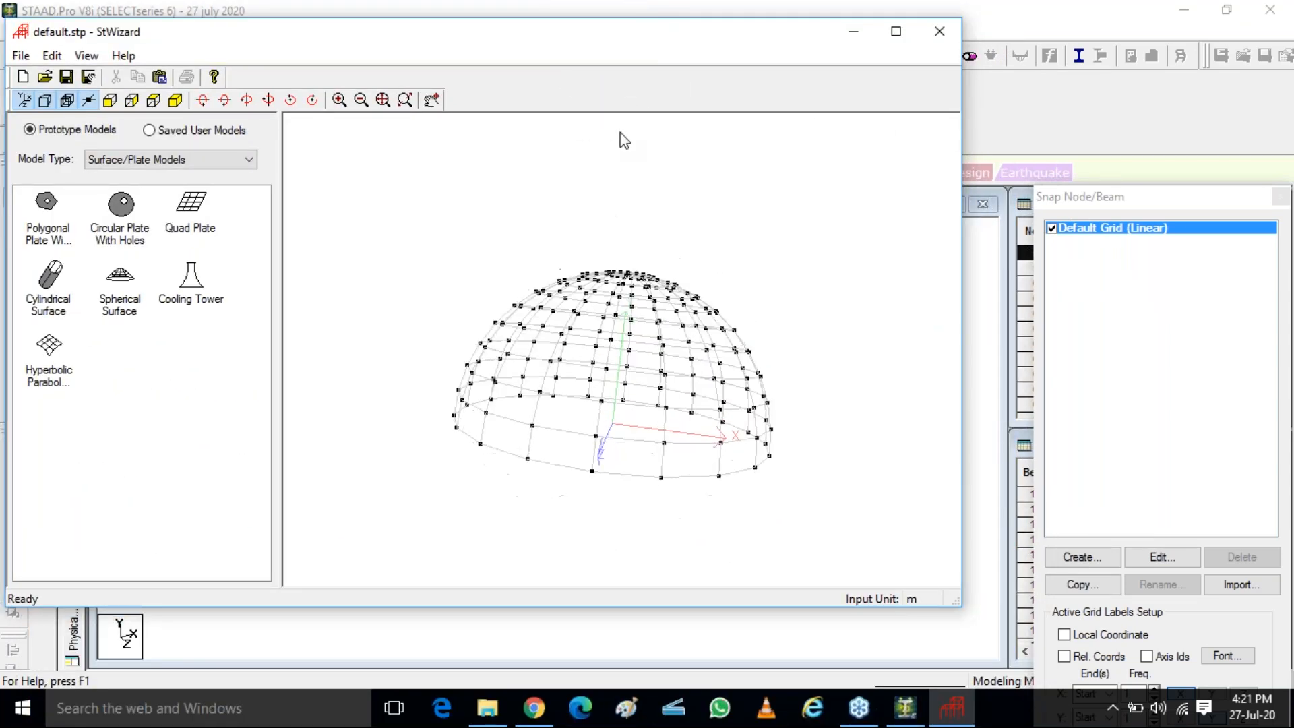
Close the Structure Wizard and merge the spherical dome into the STAAD.Pro model
left_click(939, 35)
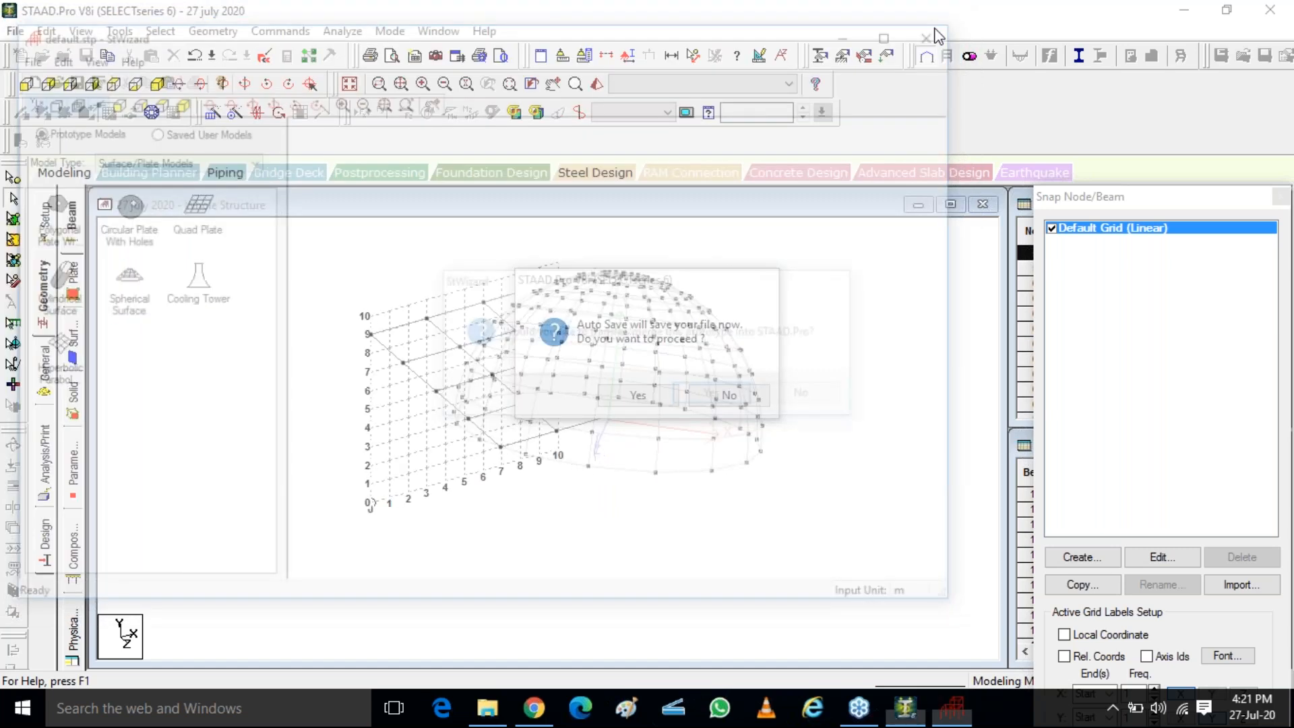
left_click(719, 399)
left_click(742, 271)
left_click(731, 396)
left_click(733, 402)
left_click(731, 402)
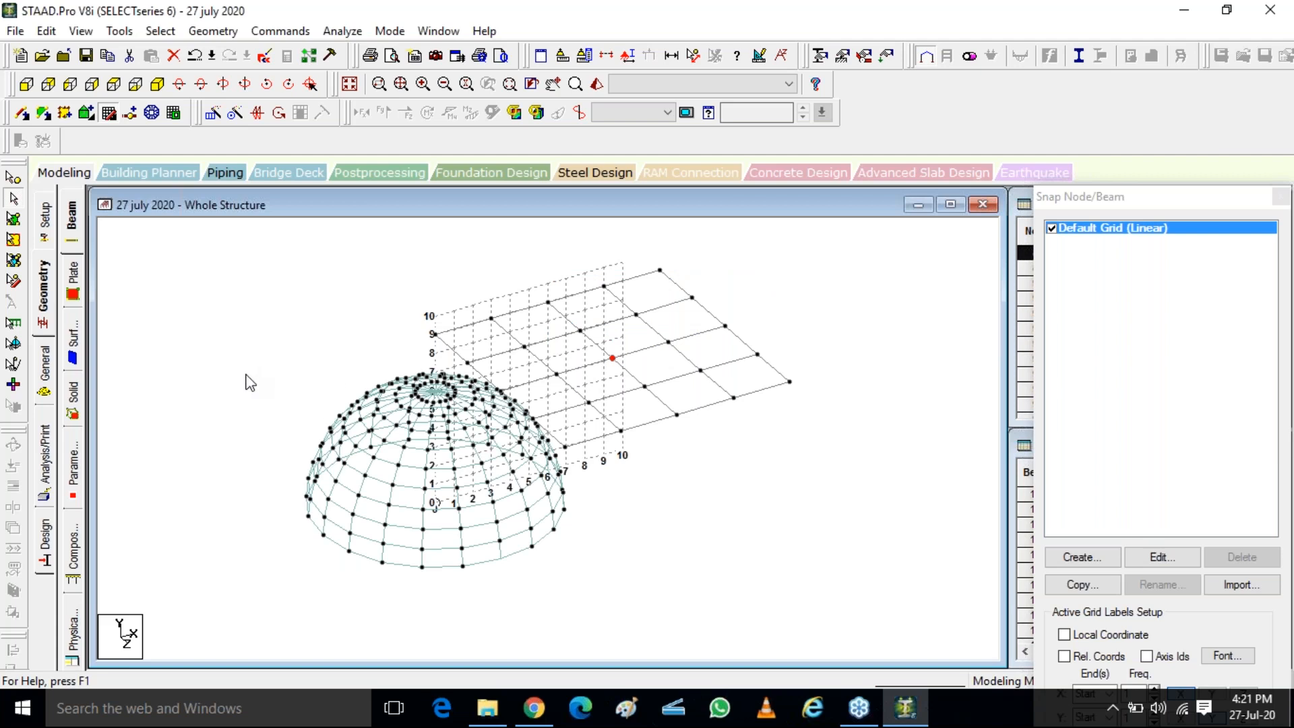
Undo the merging of the dome and display the whole structure again
key("ctrl+z")
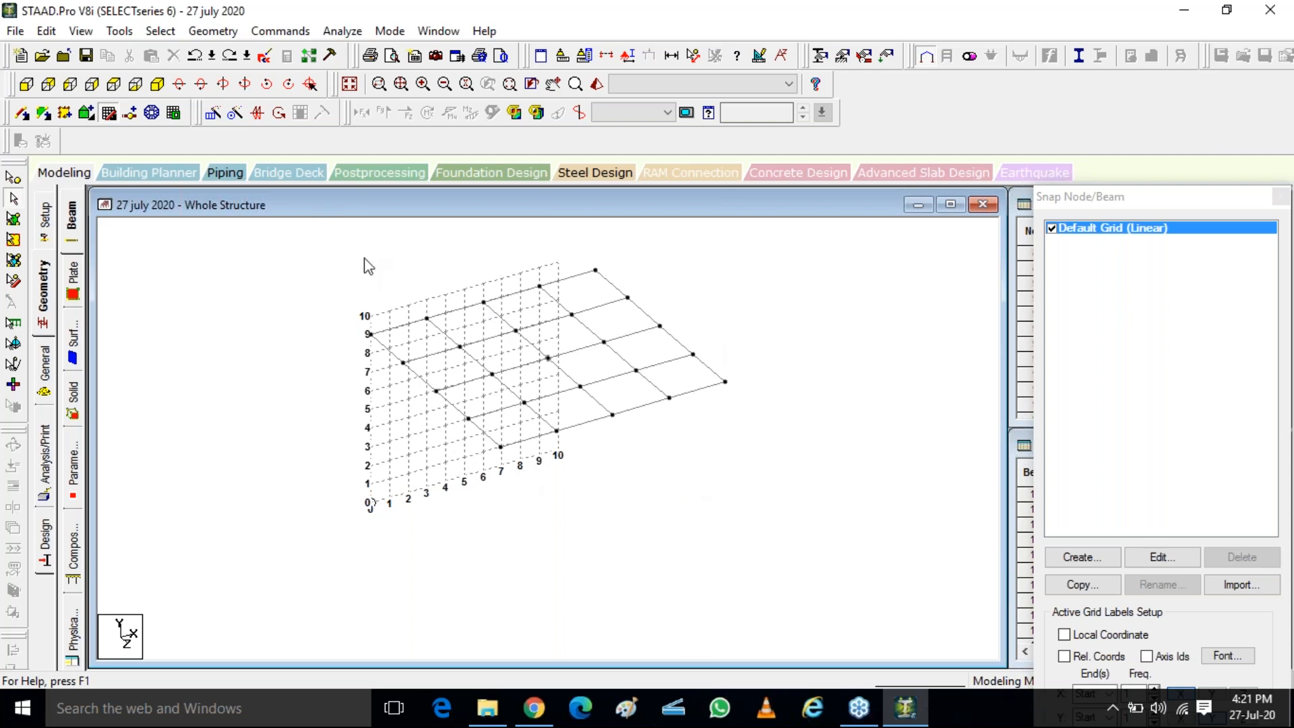
key("ctrl")
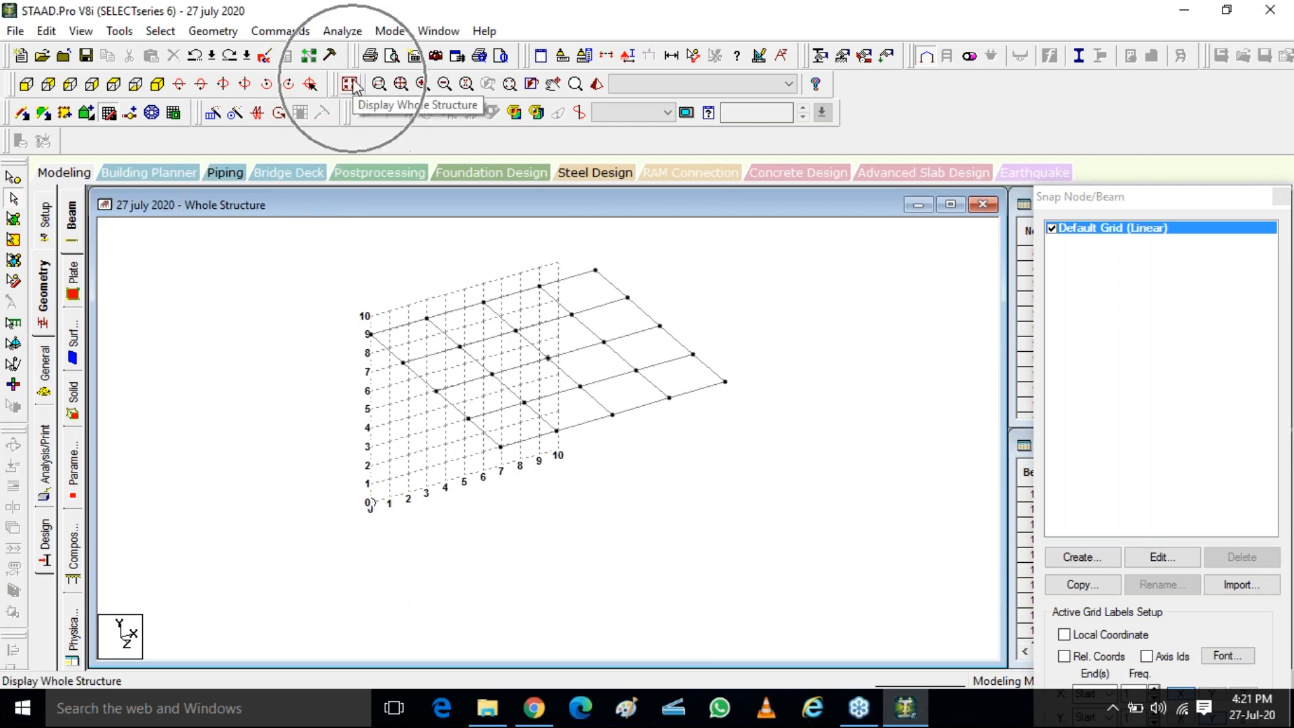
left_click(350, 84)
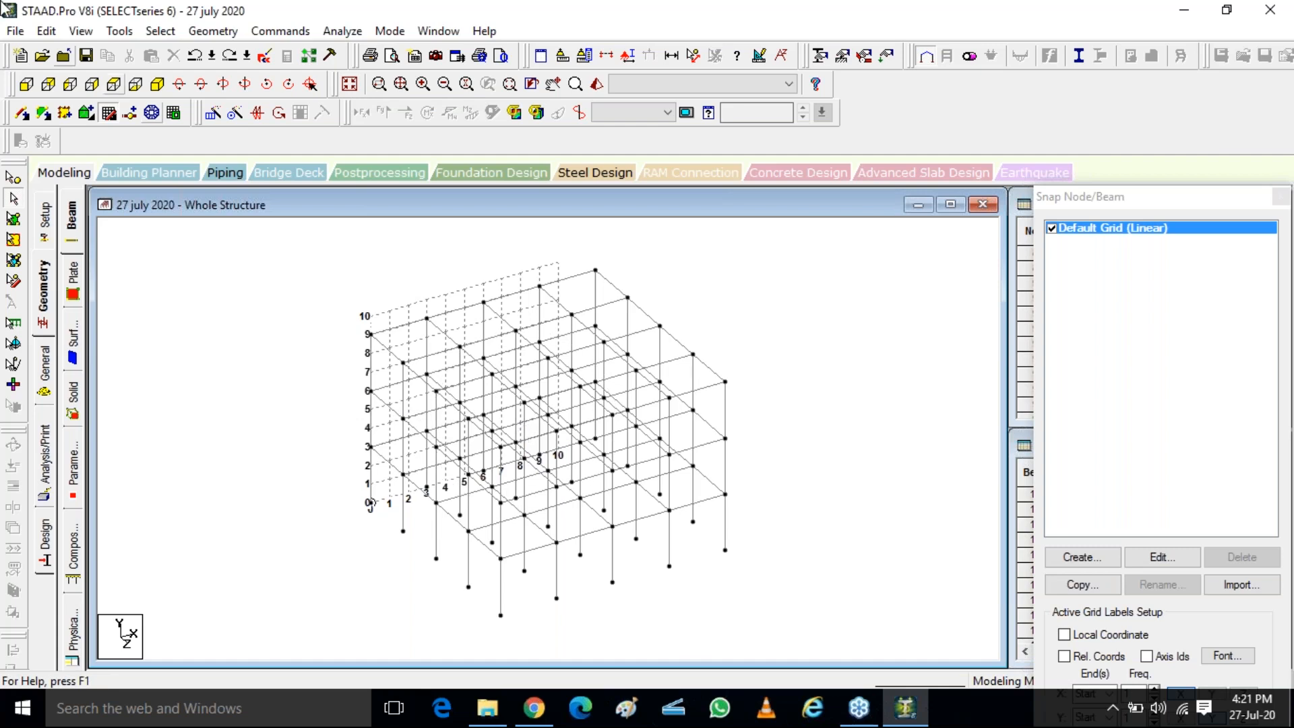
Select all top-floor beams at the 9 m level and display only those selected objects in isometric view
left_click(26, 85)
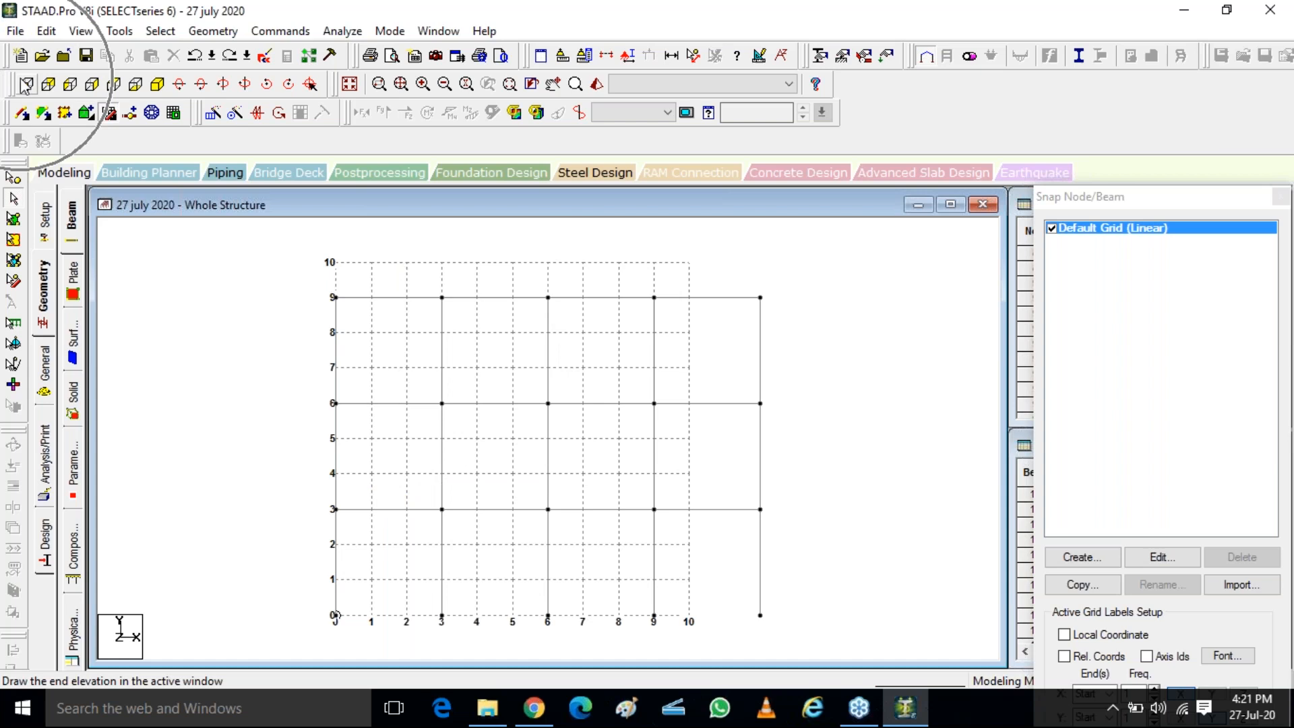
left_click_drag(360, 286, 818, 337)
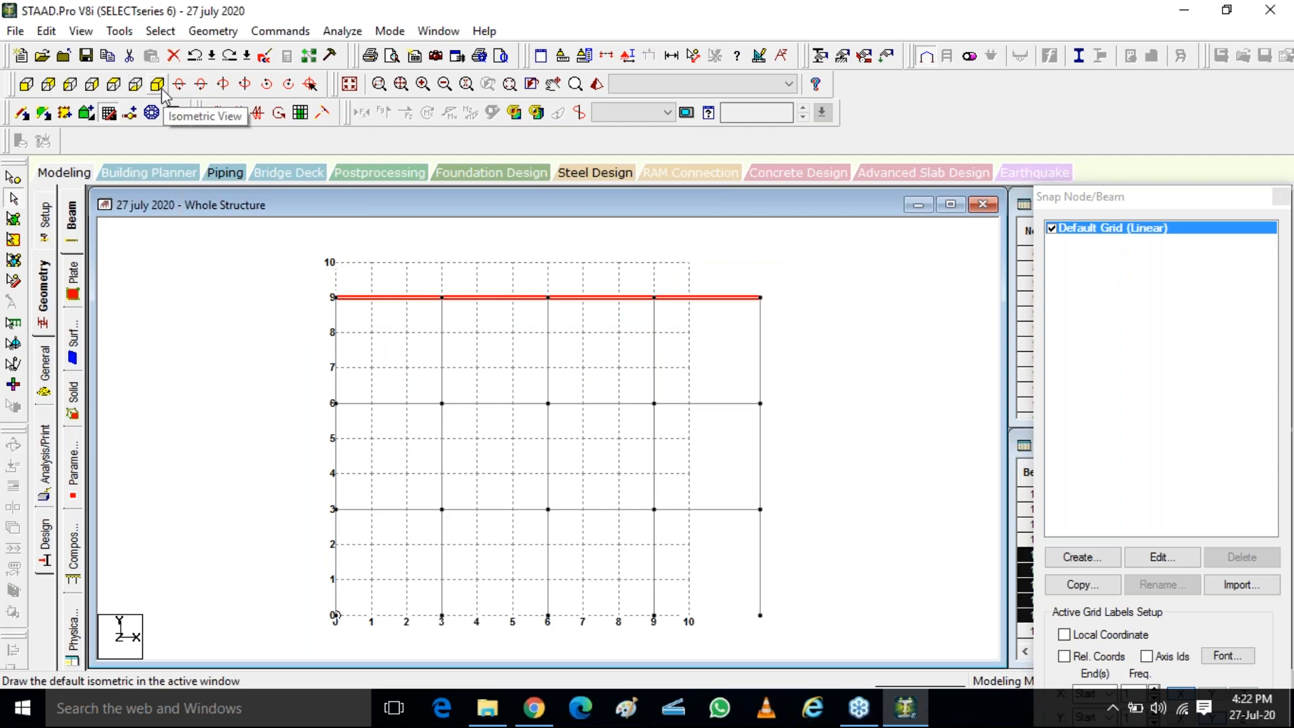
left_click(171, 113)
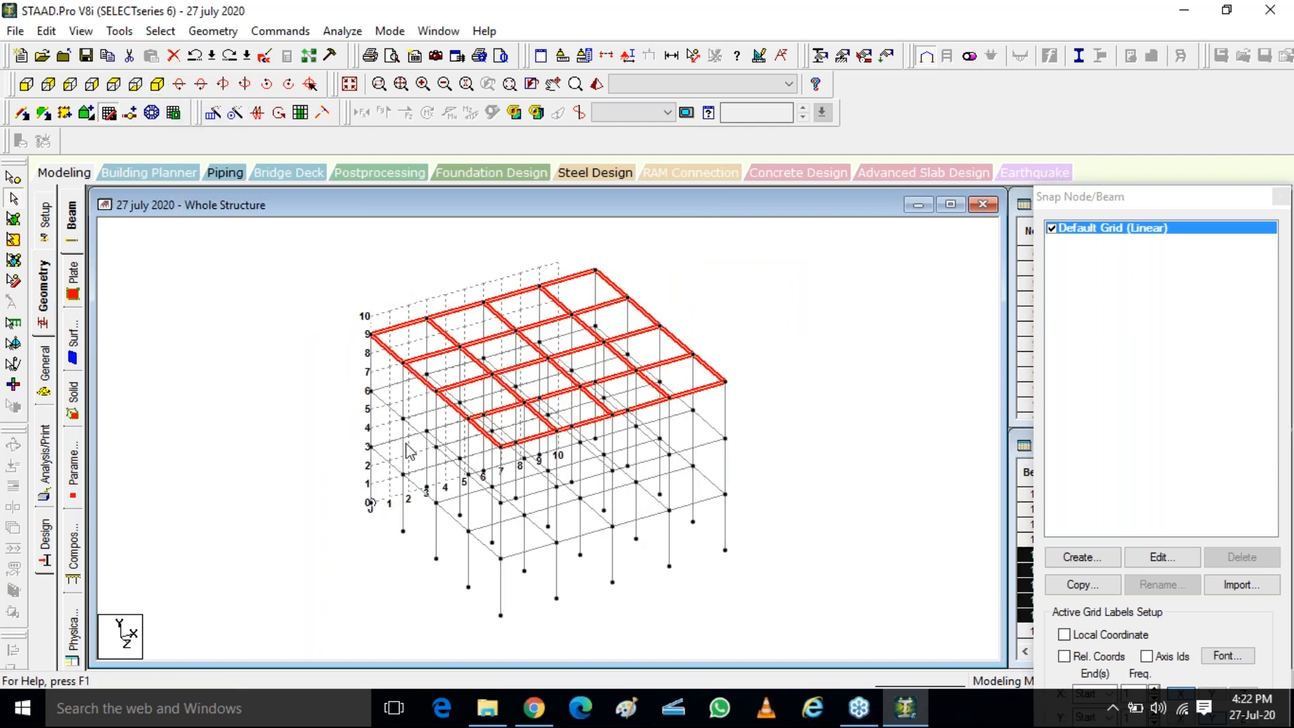
left_click(81, 32)
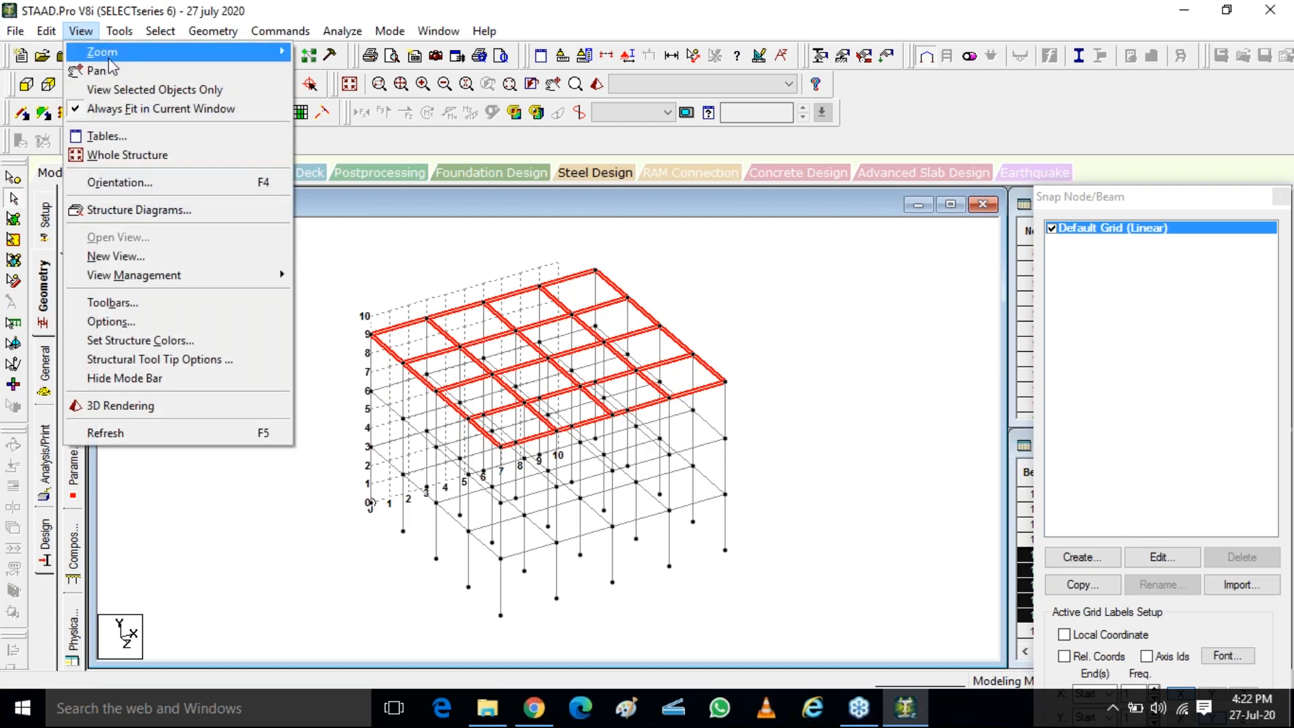
left_click(135, 89)
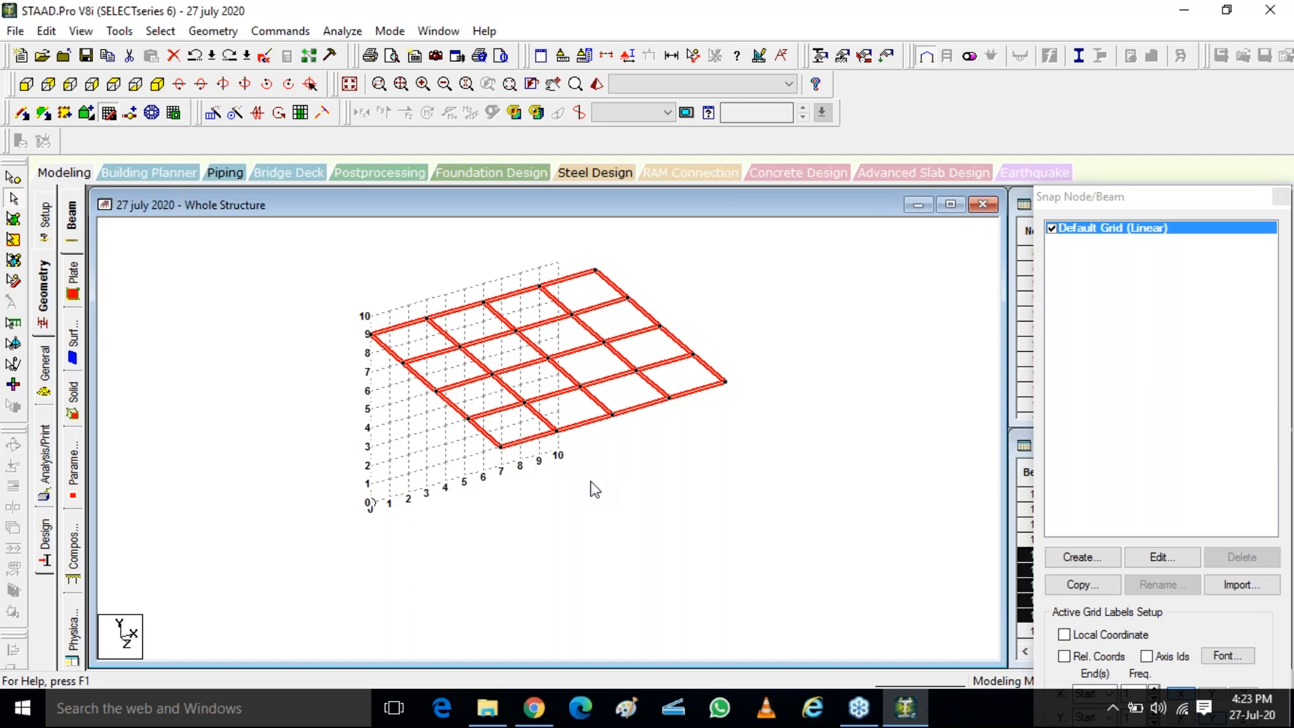
Display the whole structure and look up the coordinates of the top floor's centre node
left_click(324, 333)
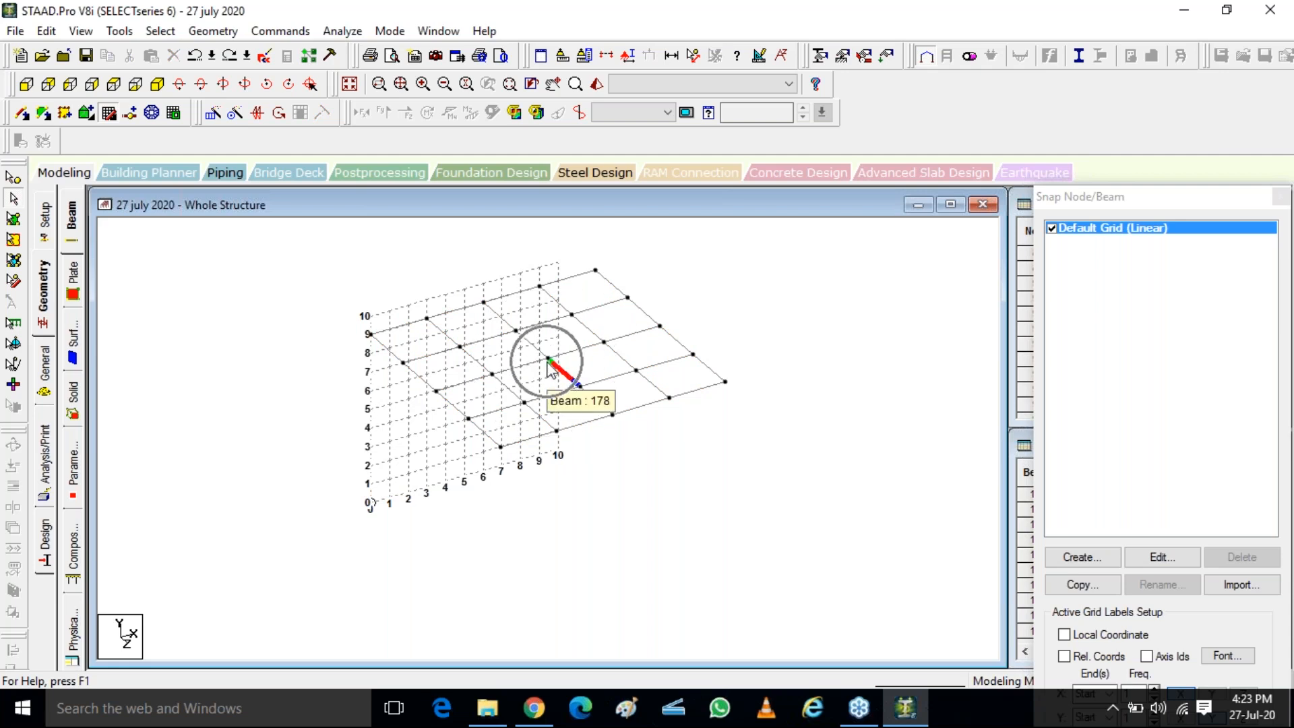
left_click(343, 89)
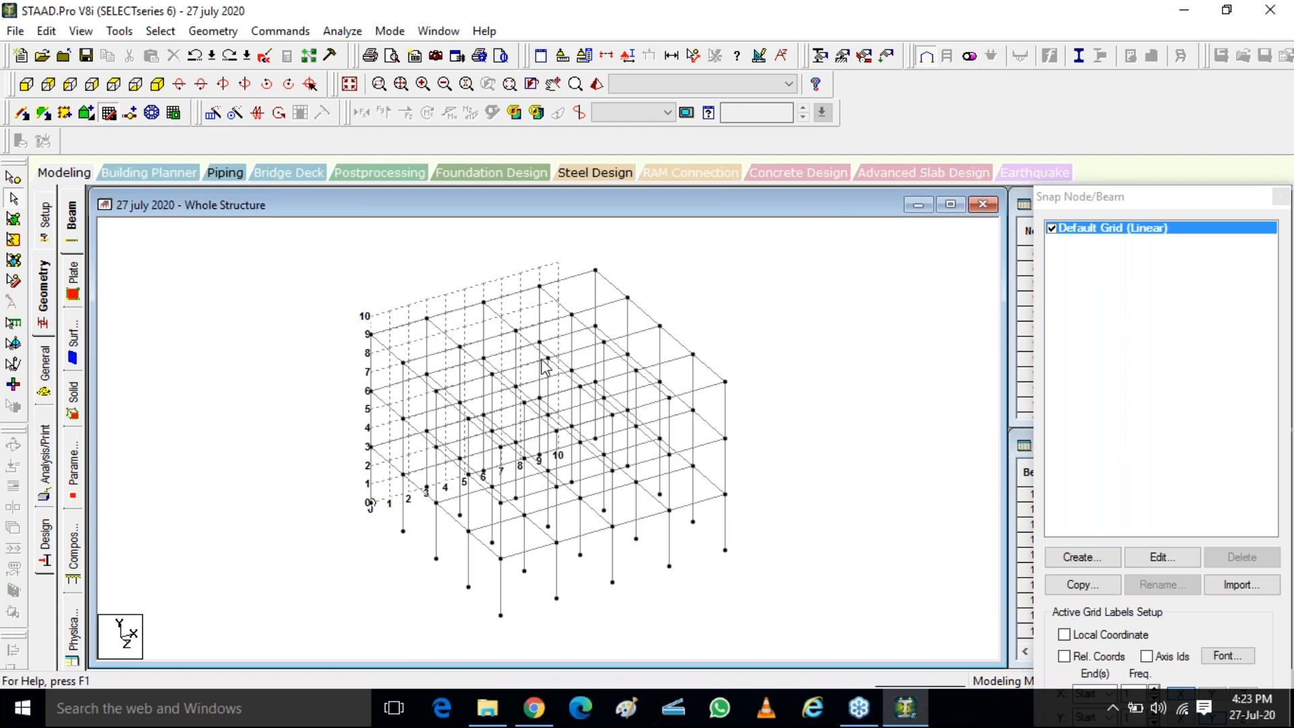
left_click(587, 401)
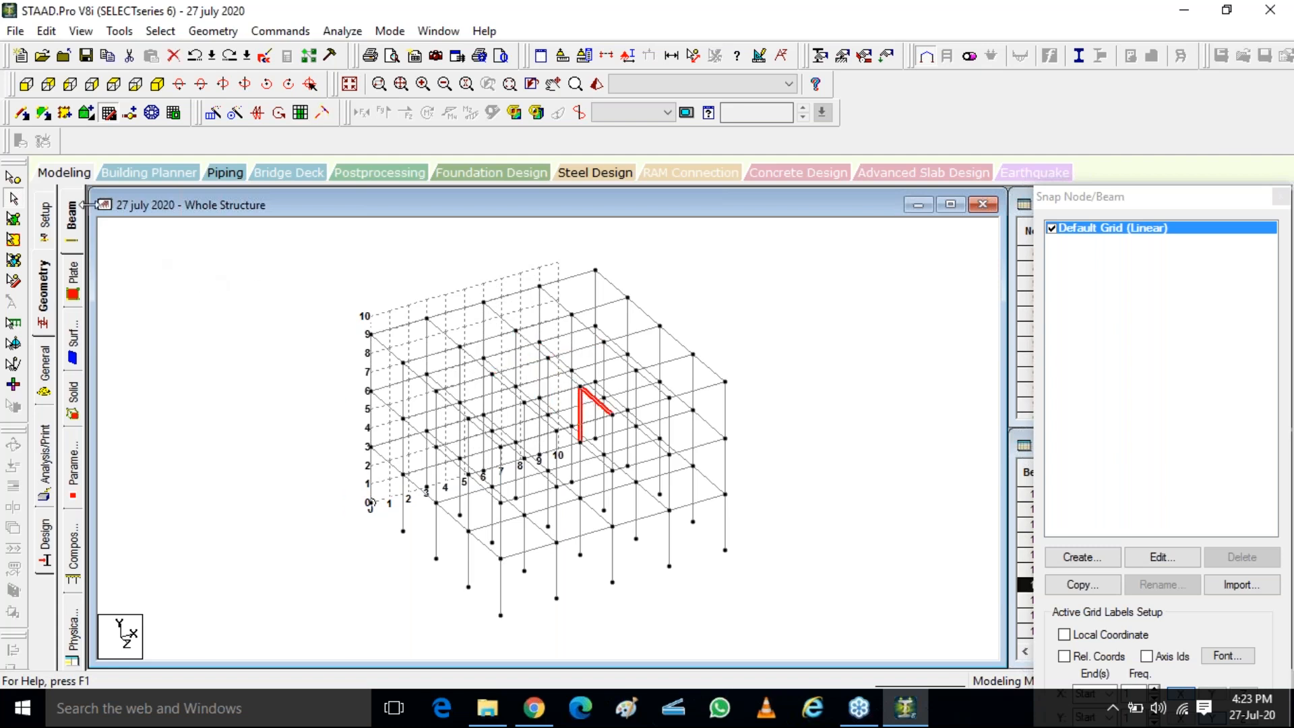
left_click(13, 177)
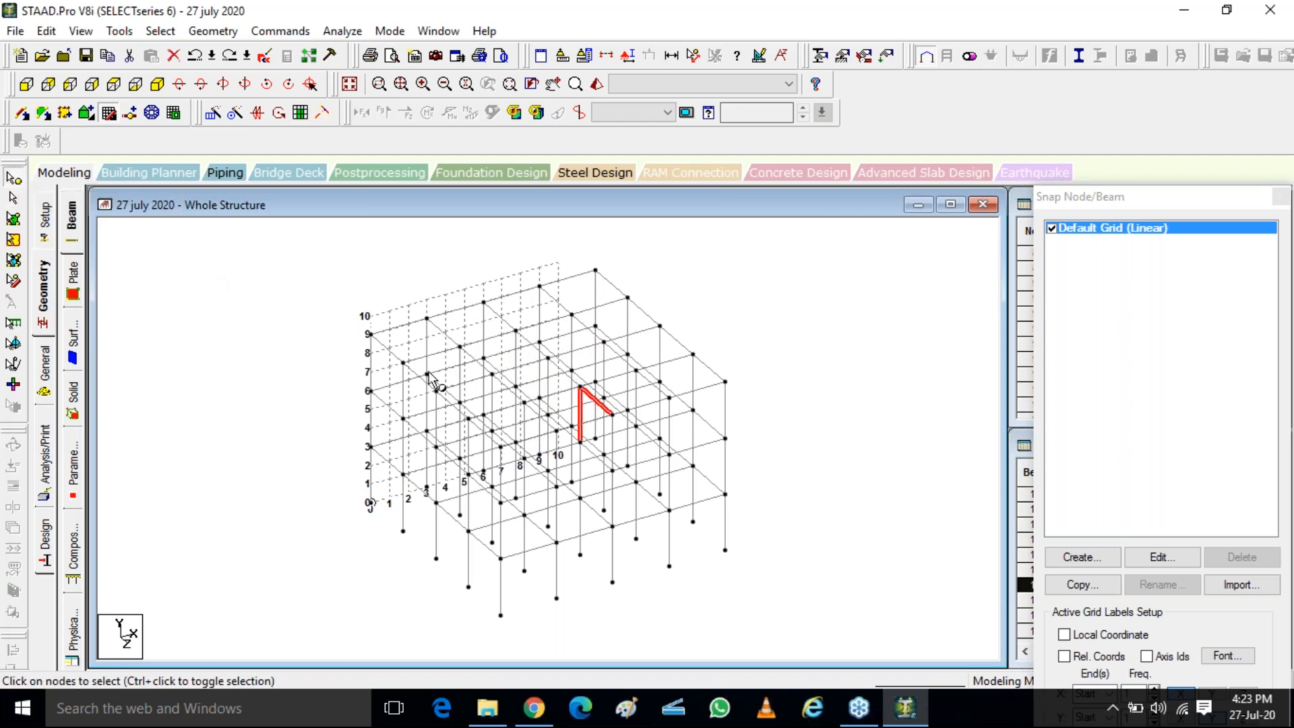
double_click(544, 359)
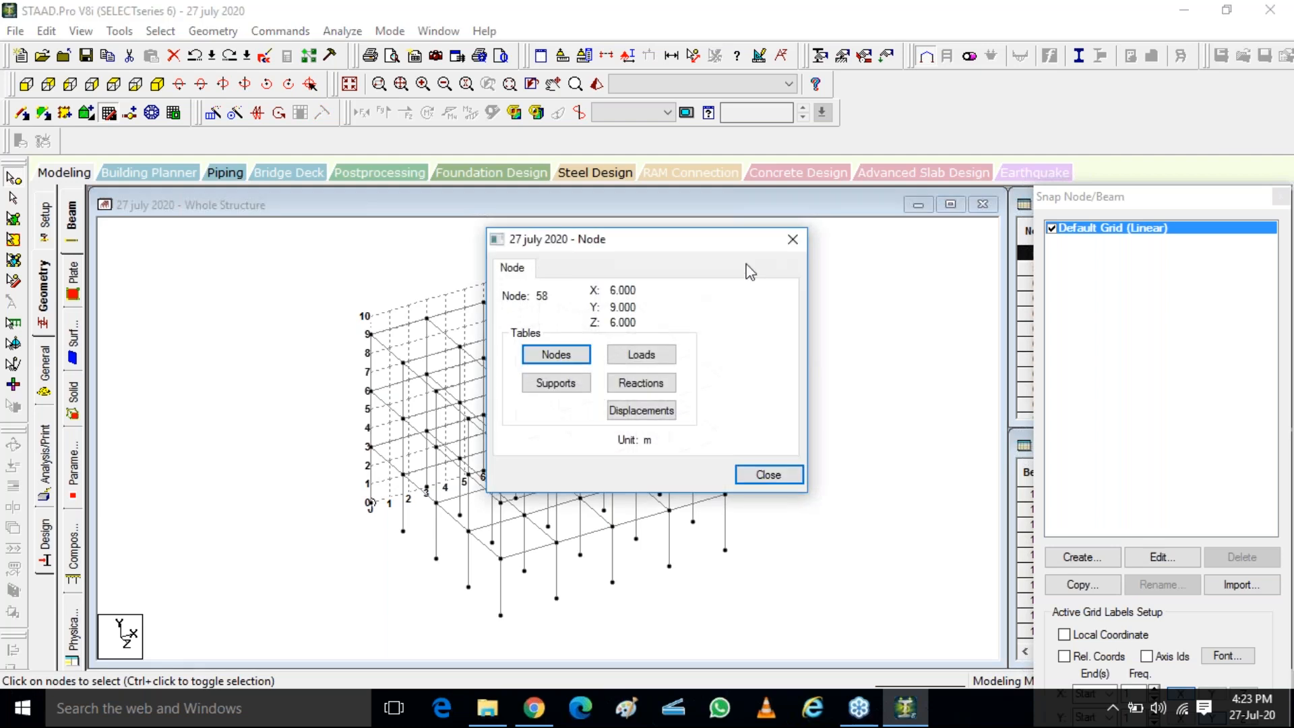
left_click(787, 242)
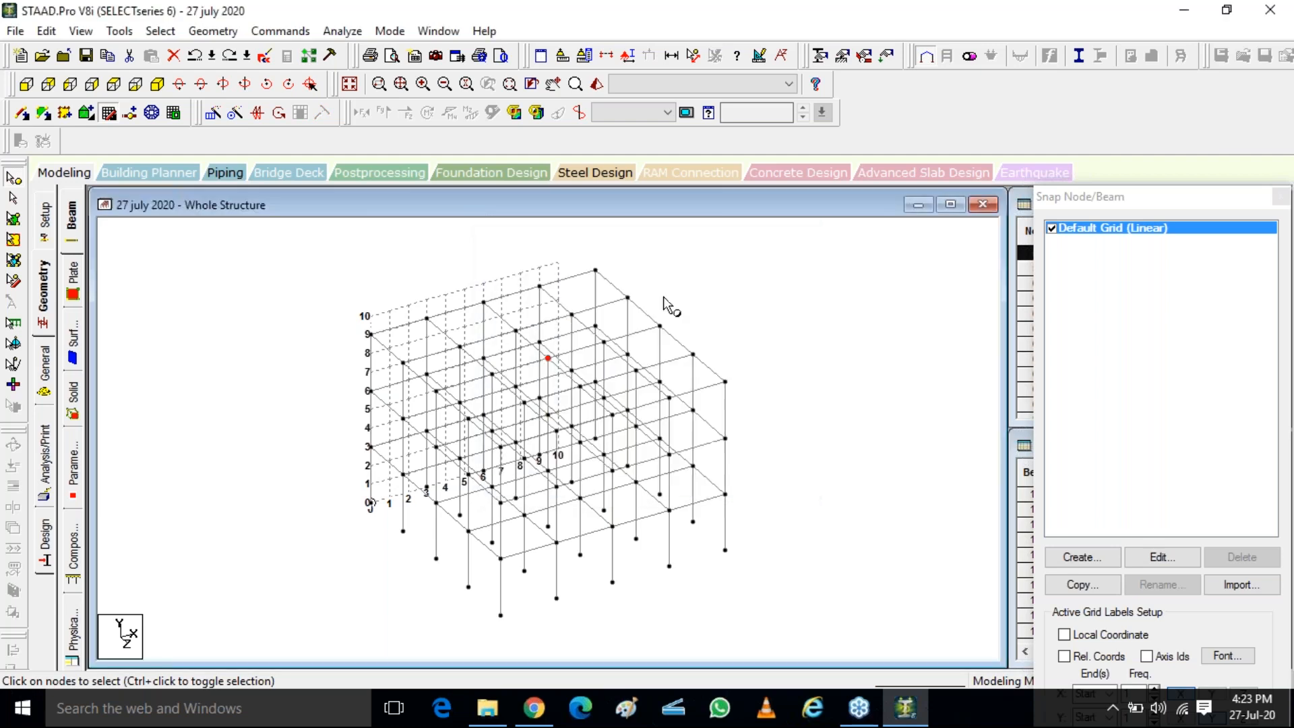
left_click(571, 370, "ctrl")
Isolate the beams of the 9 m level from a front view selection and show them in isometric view
left_click(27, 85)
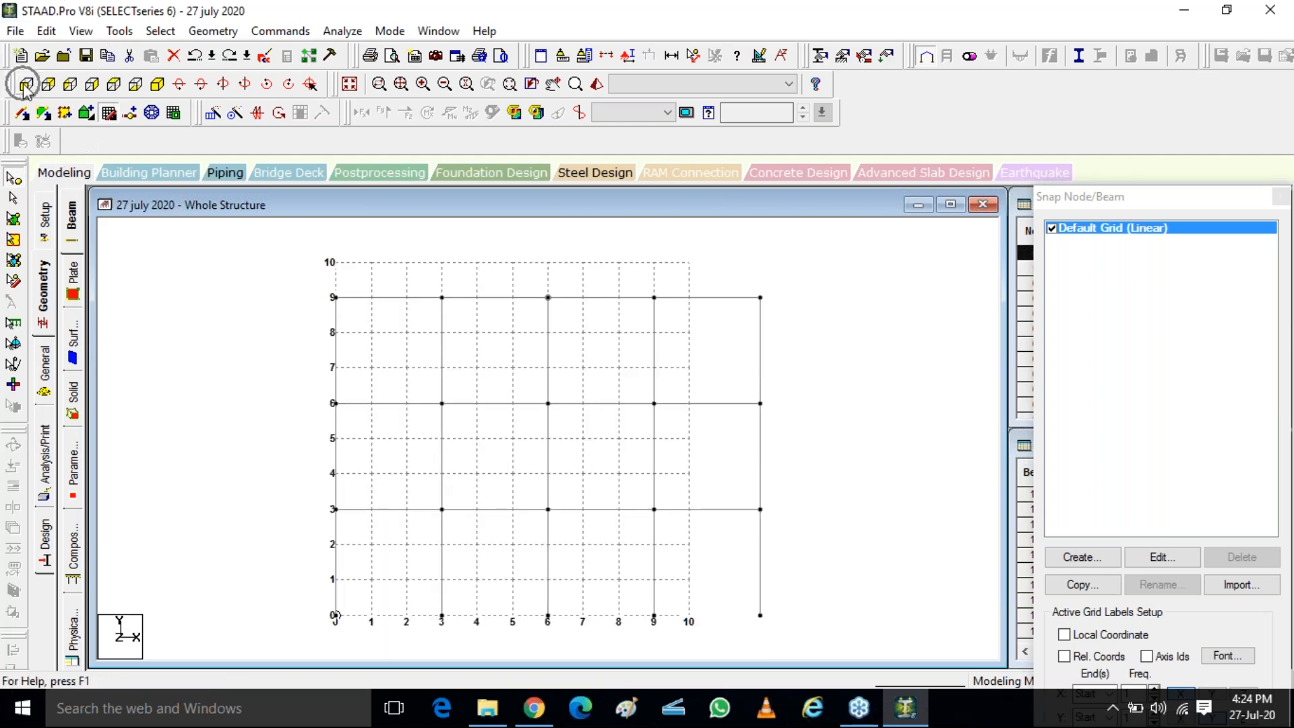
left_click_drag(309, 267, 824, 346)
left_click(13, 199)
left_click_drag(278, 253, 814, 341)
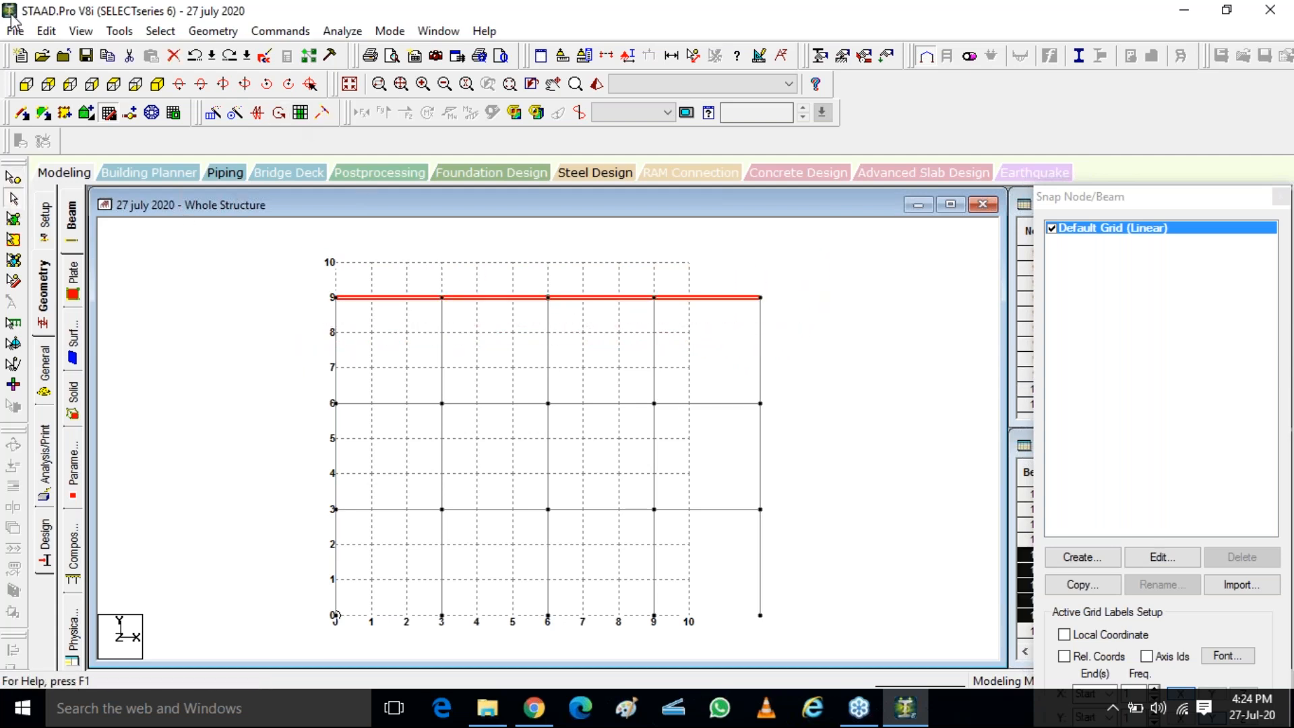
left_click(81, 31)
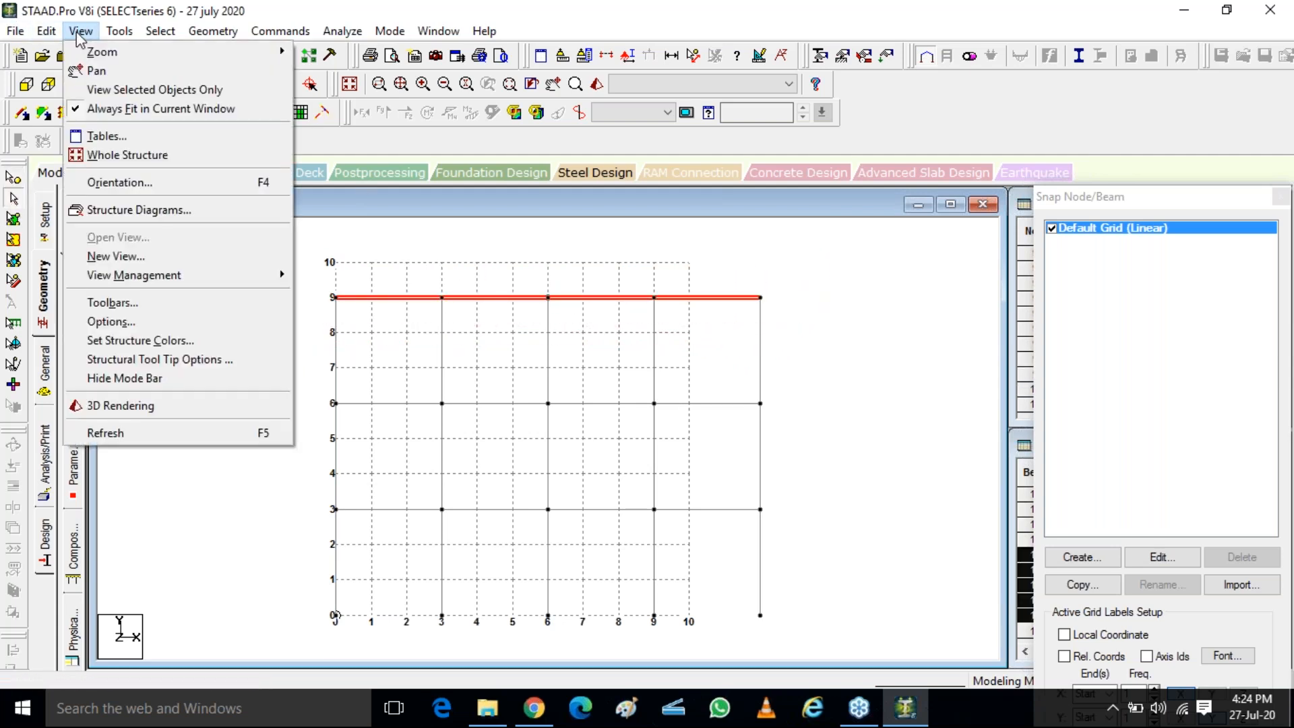
left_click(154, 89)
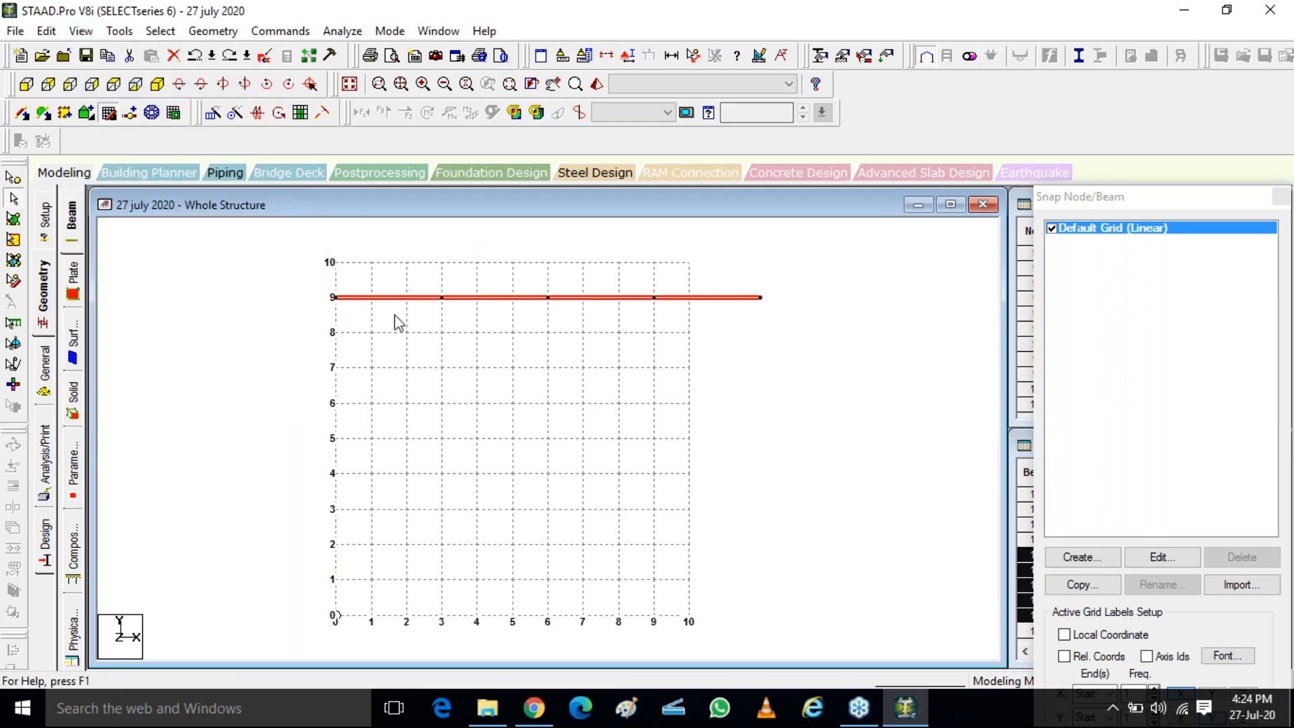
left_click(157, 83)
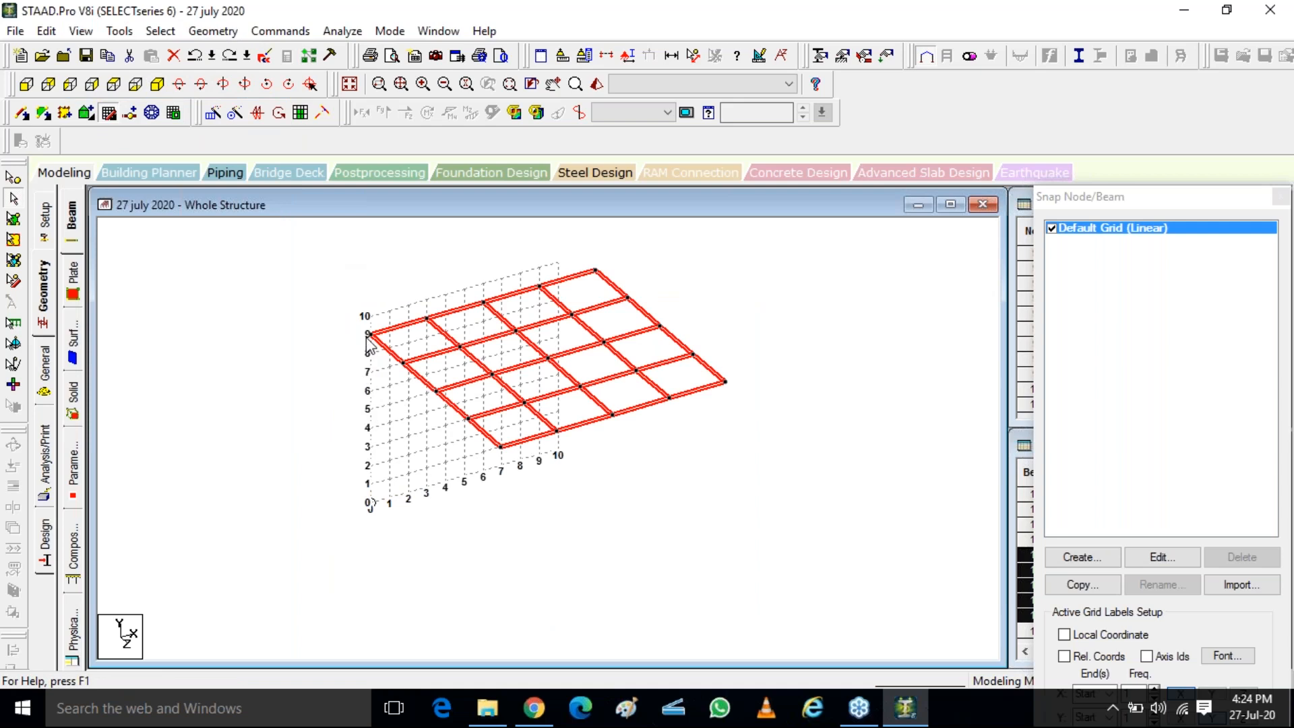
Check the coordinates of the isolated floor's centre node and leave that node selected
left_click(560, 355)
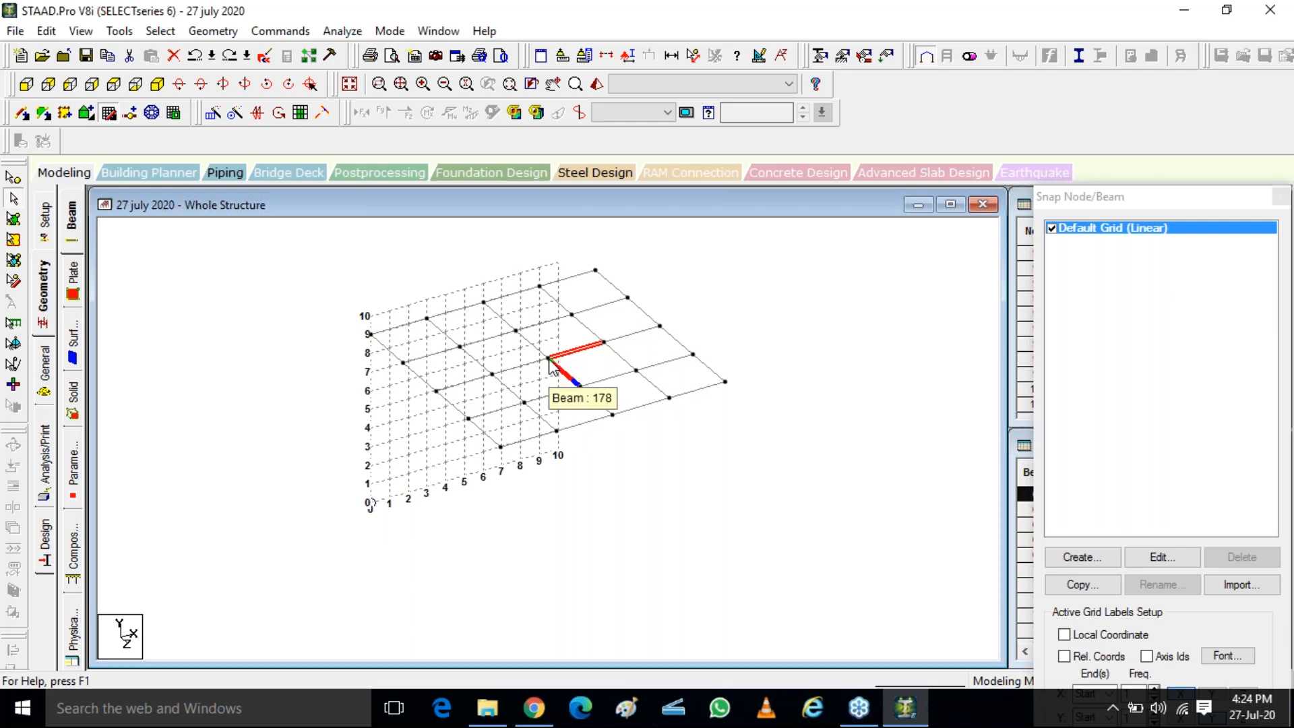
left_click(12, 175)
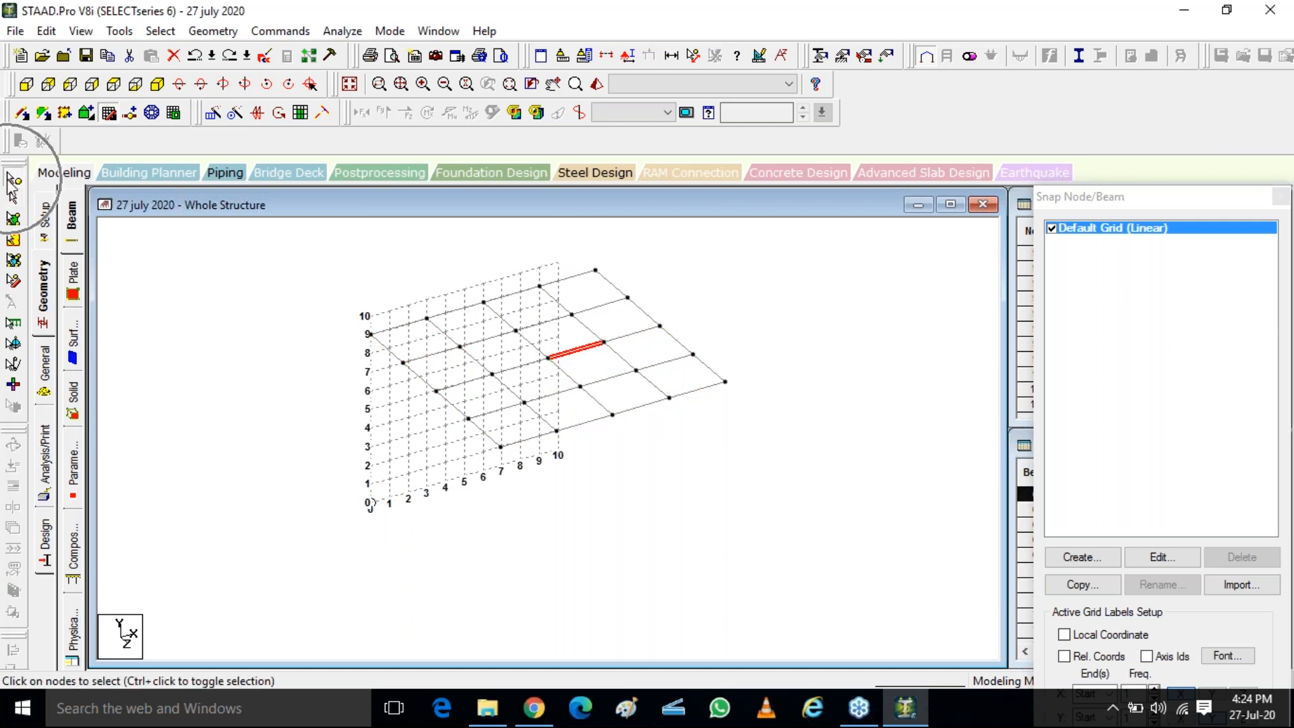
double_click(549, 358)
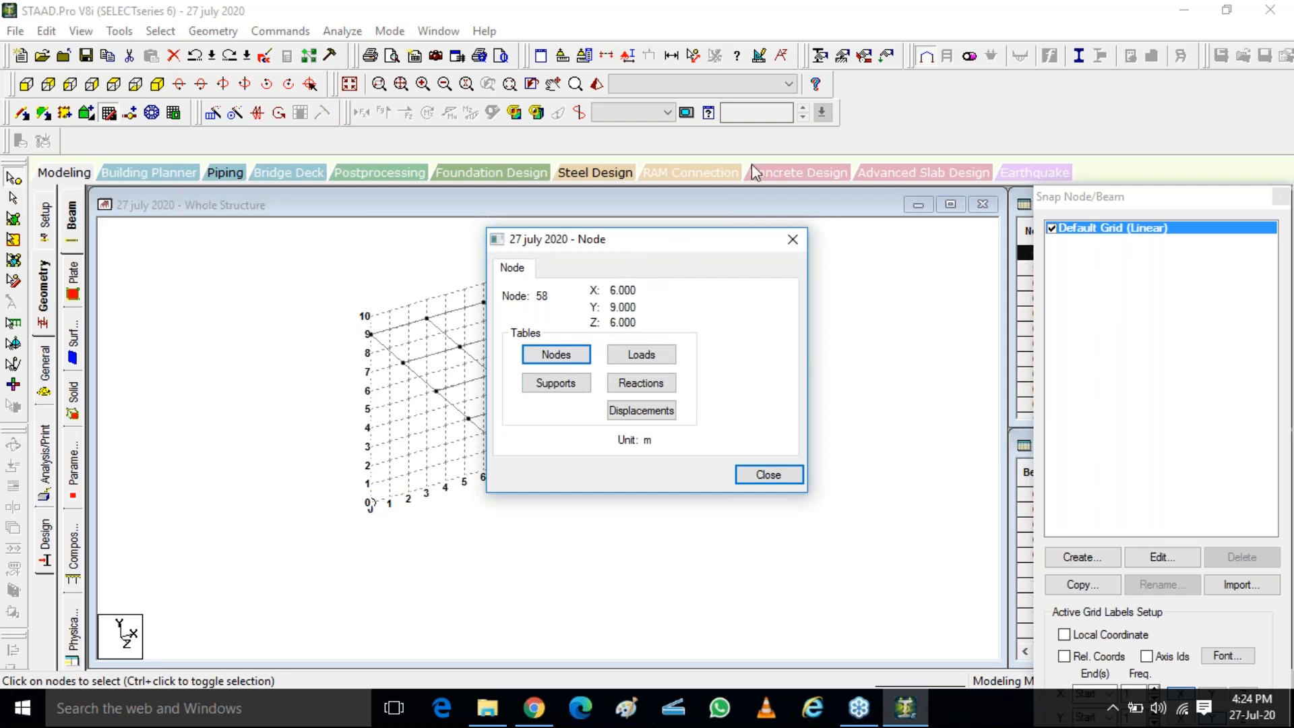
left_click_drag(694, 240, 818, 48)
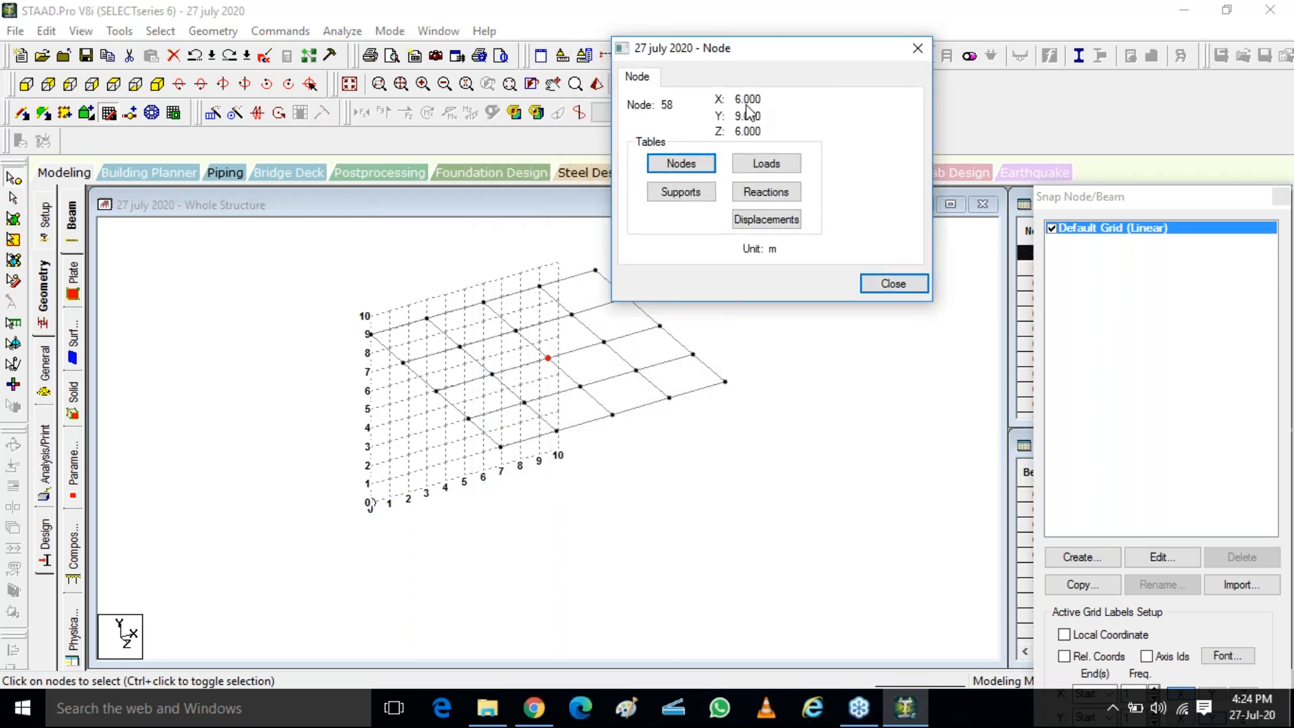
left_click(884, 284)
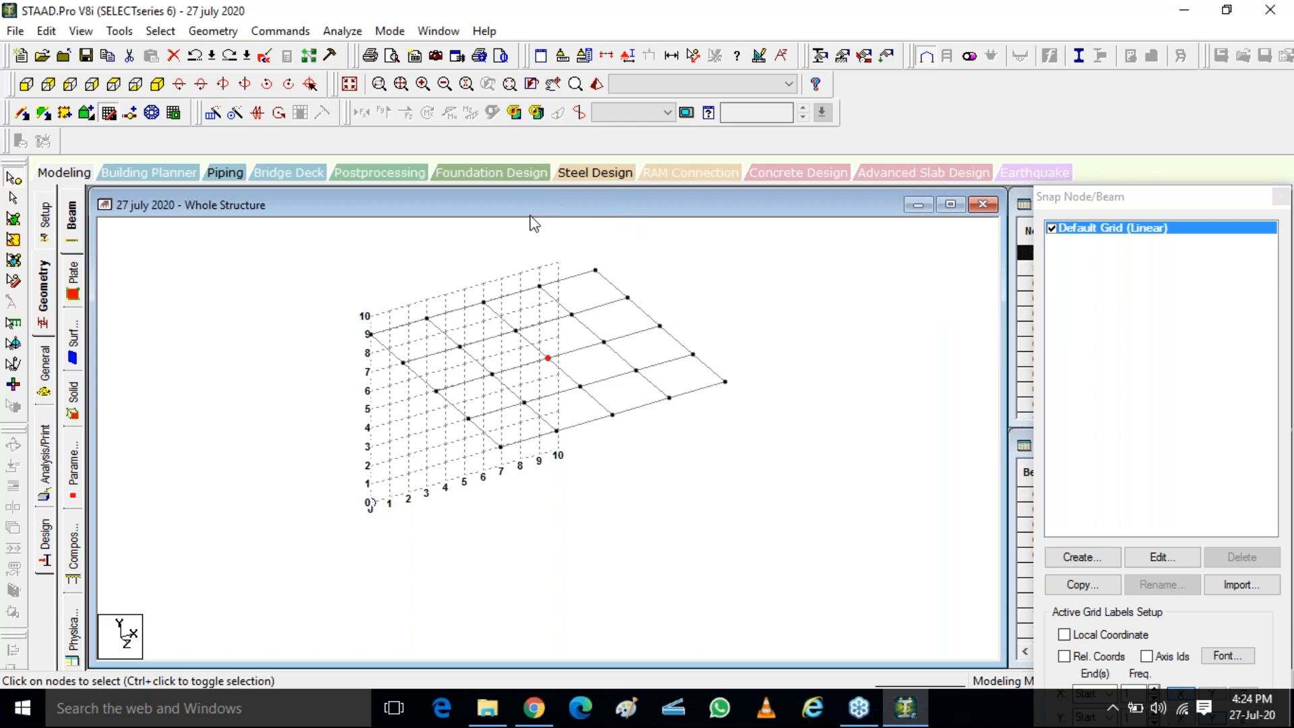
left_click(549, 359)
Run the Structure Wizard and open the Spherical Surface prototype from the Surface/Plate Models
left_click(202, 34)
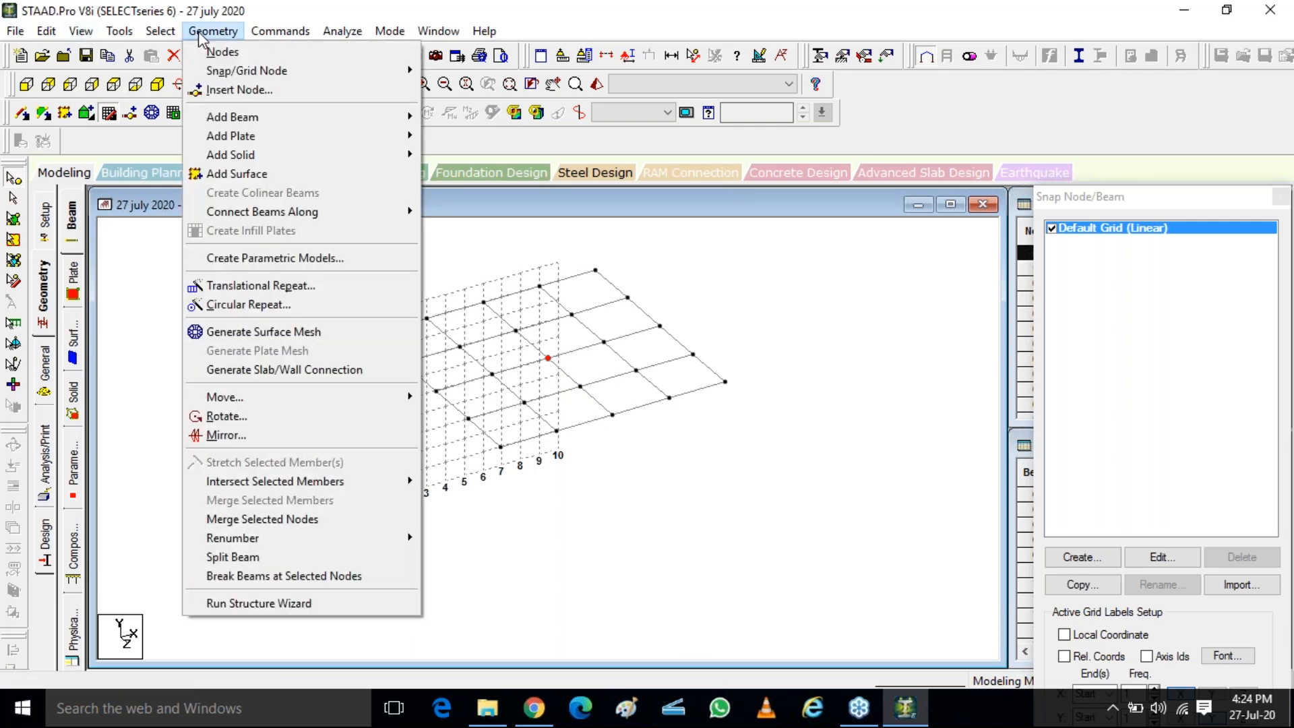
left_click(222, 604)
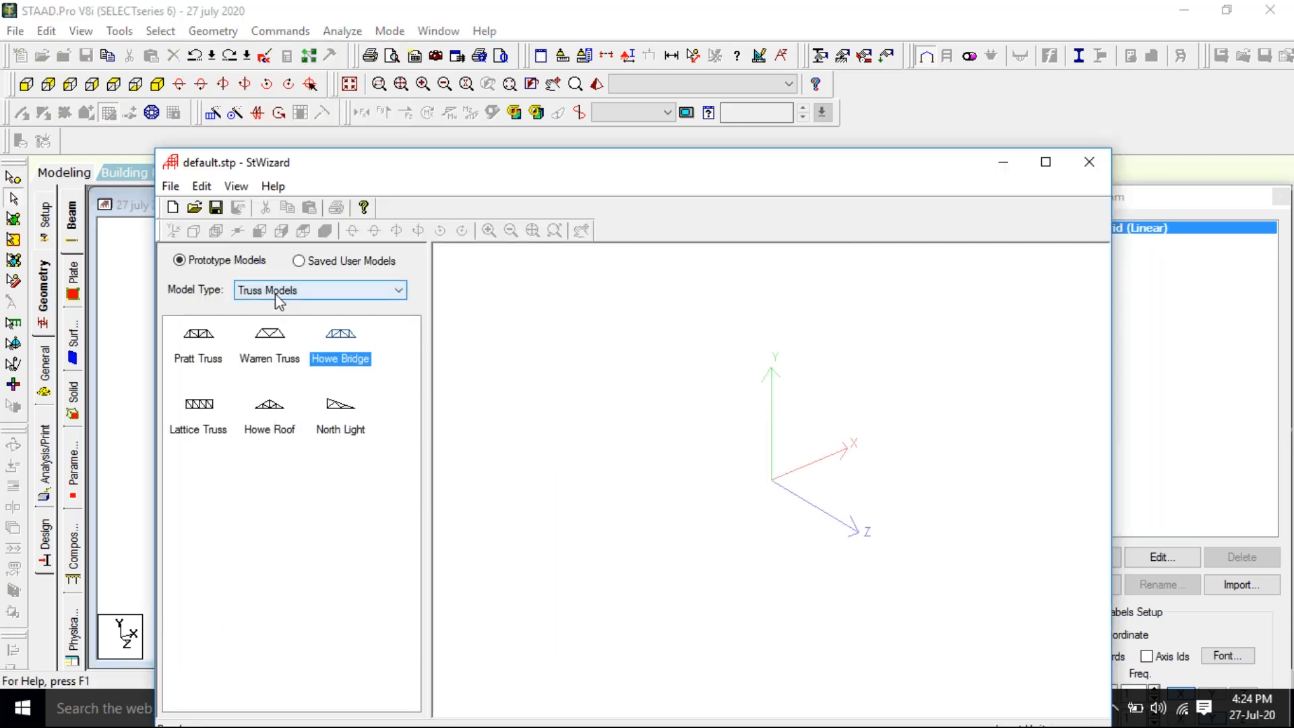
left_click(279, 296)
left_click(273, 331)
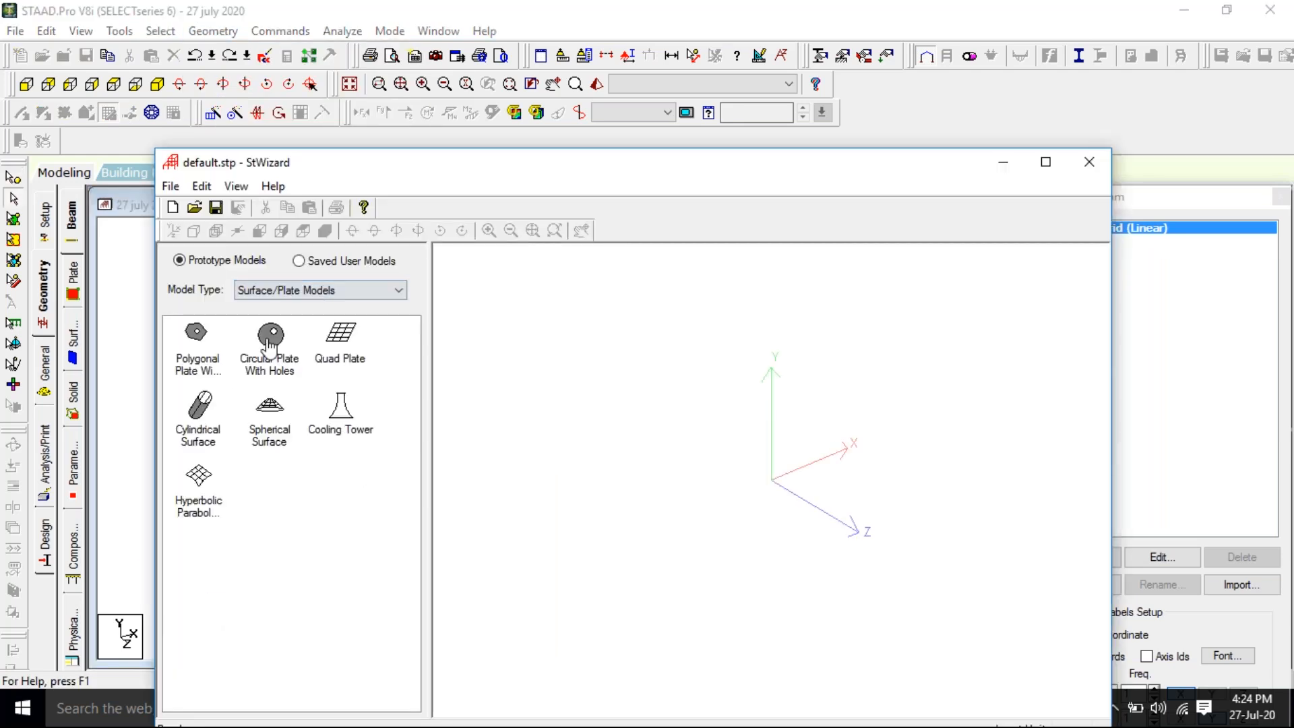
double_click(277, 418)
Generate a spherical cap with a sphere diameter of 12 m and a base diameter of 12 m
left_click_drag(819, 380, 723, 370)
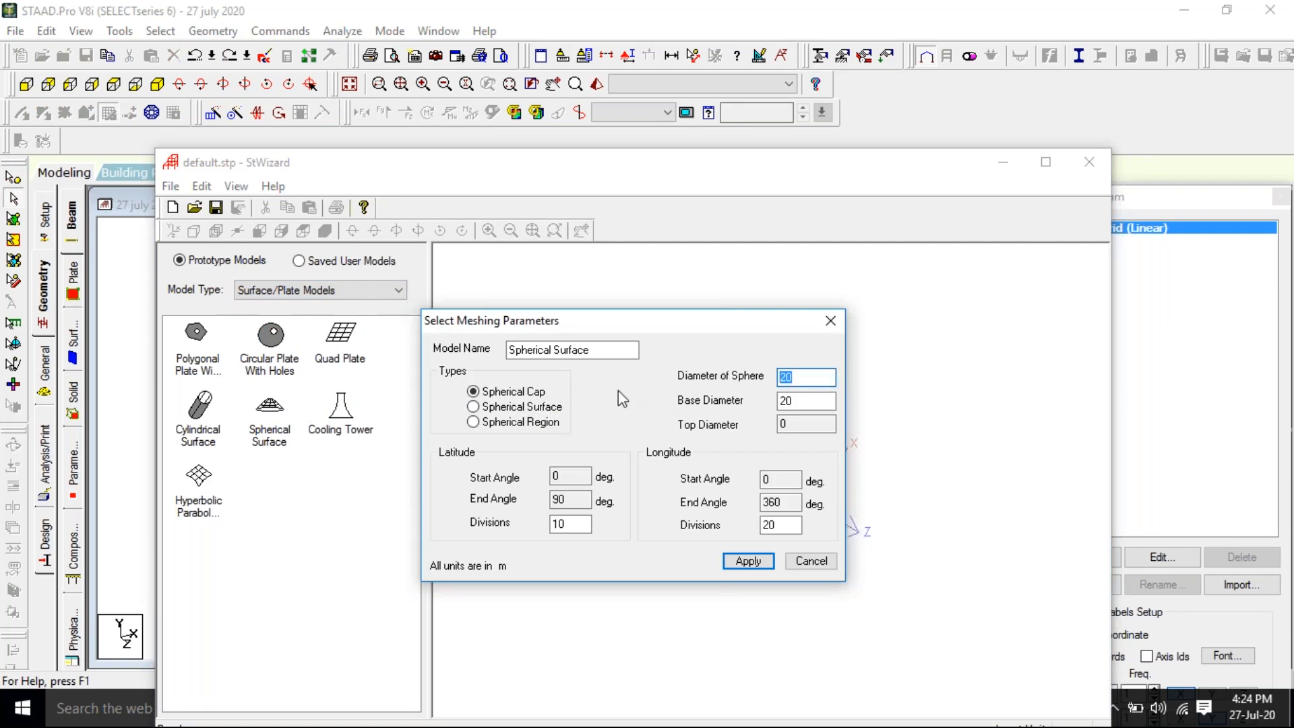
type("12")
key("Tab")
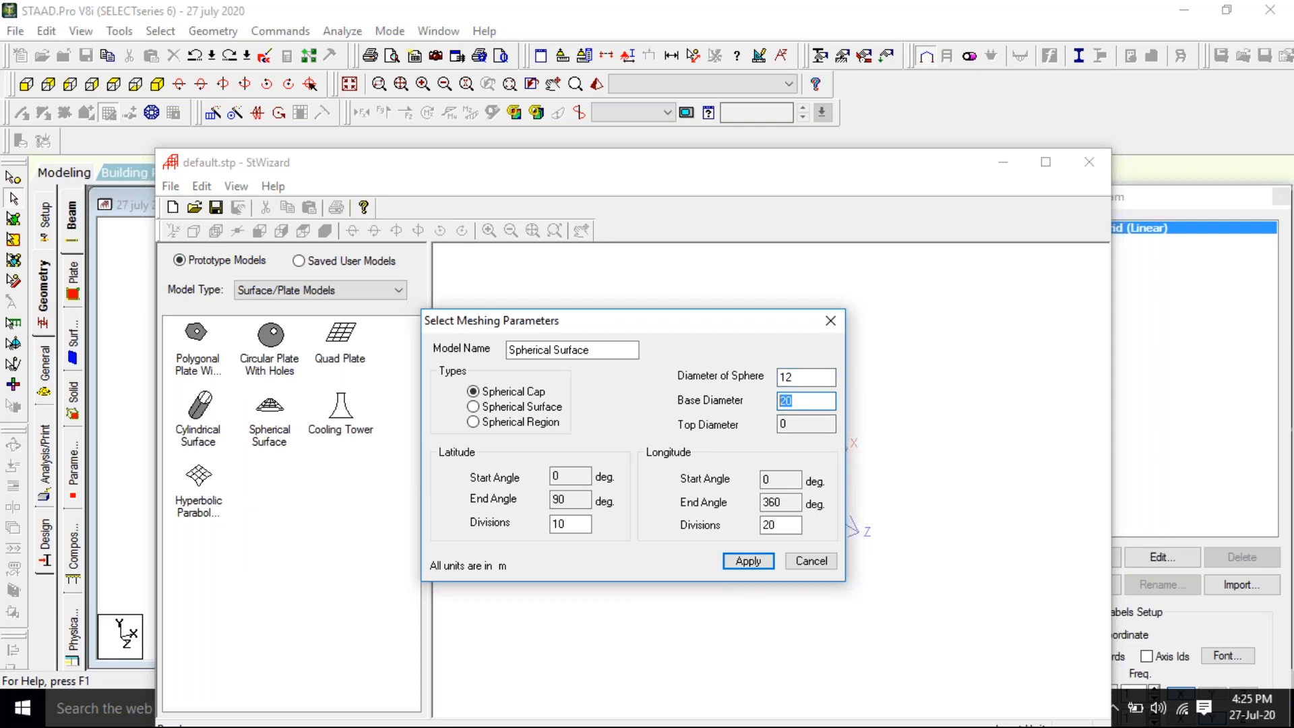
type("15")
type("2")
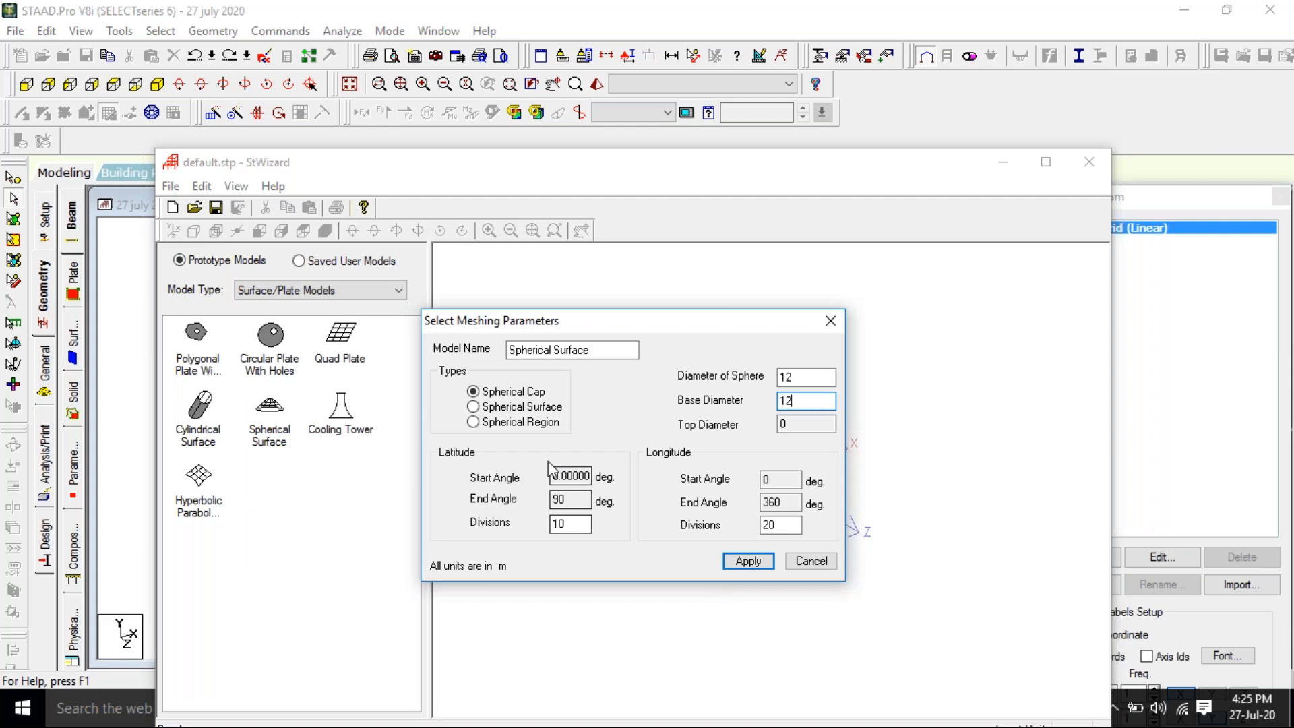
left_click(748, 561)
Inspect the dome mesh and the origin at its base centre from several 3D angles
left_click_drag(800, 609, 598, 621)
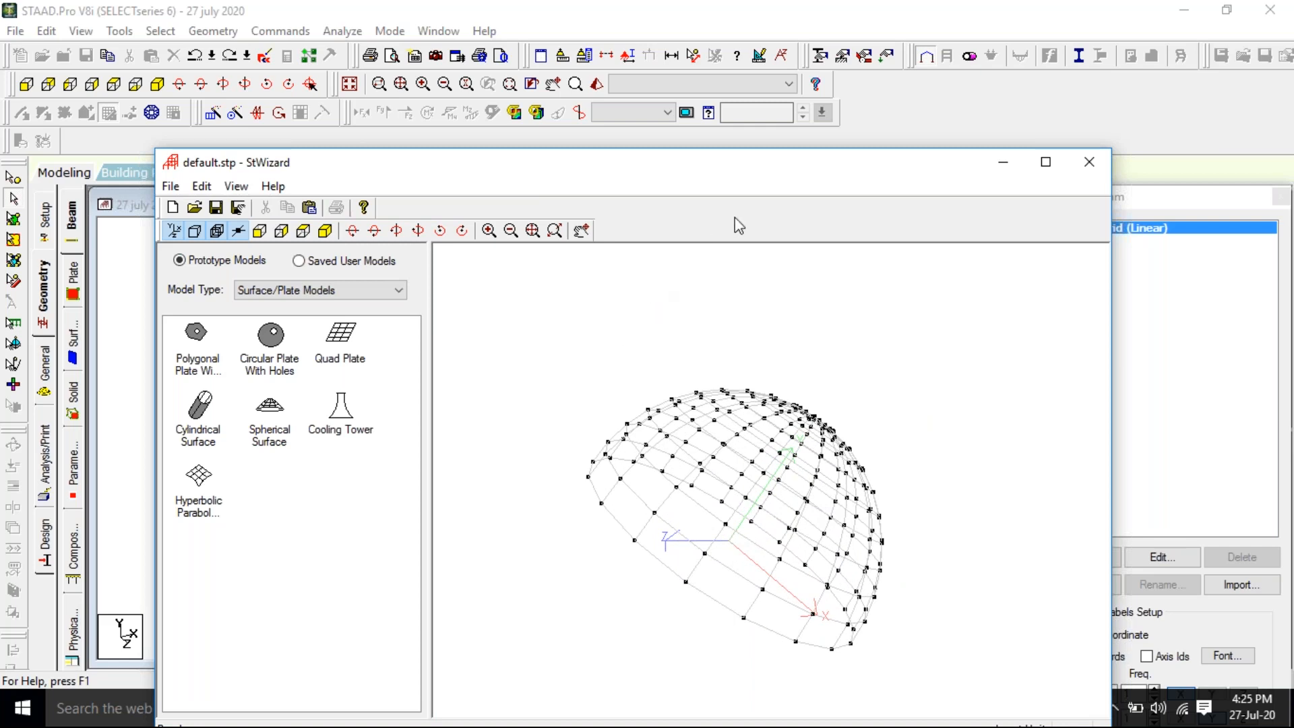
left_click_drag(785, 168, 665, 66)
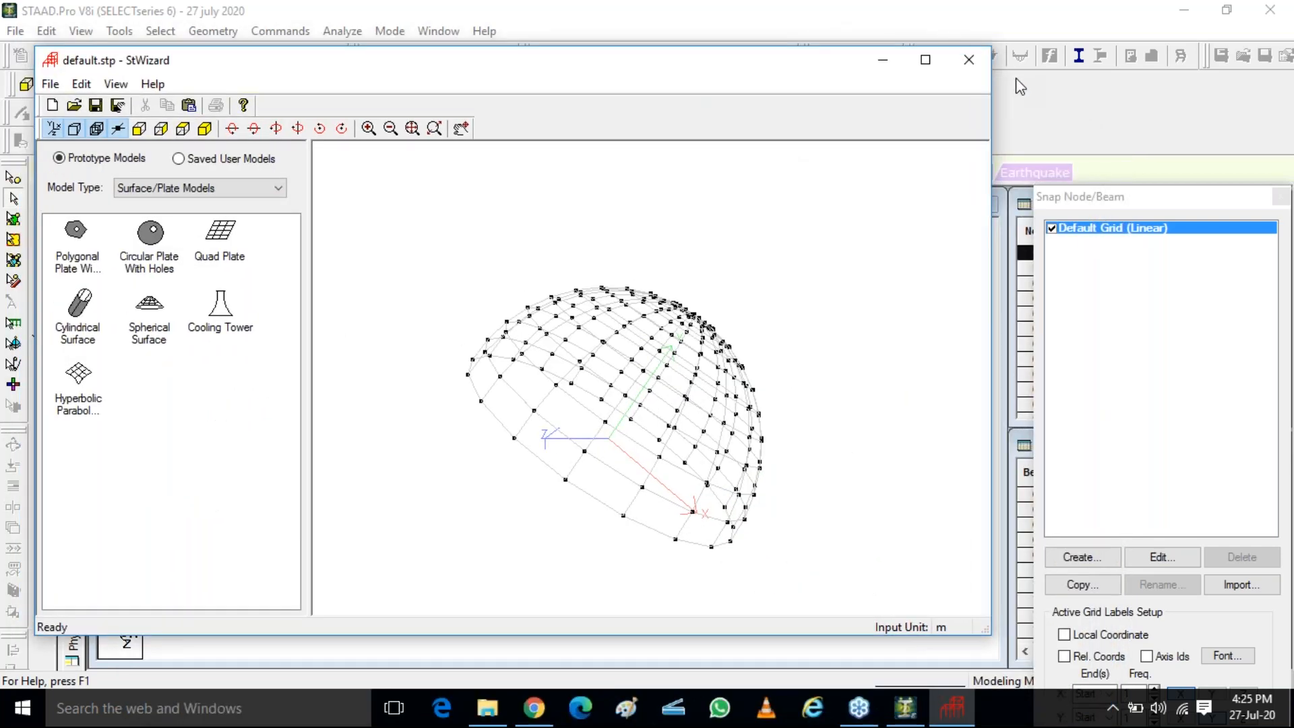
left_click(1041, 202)
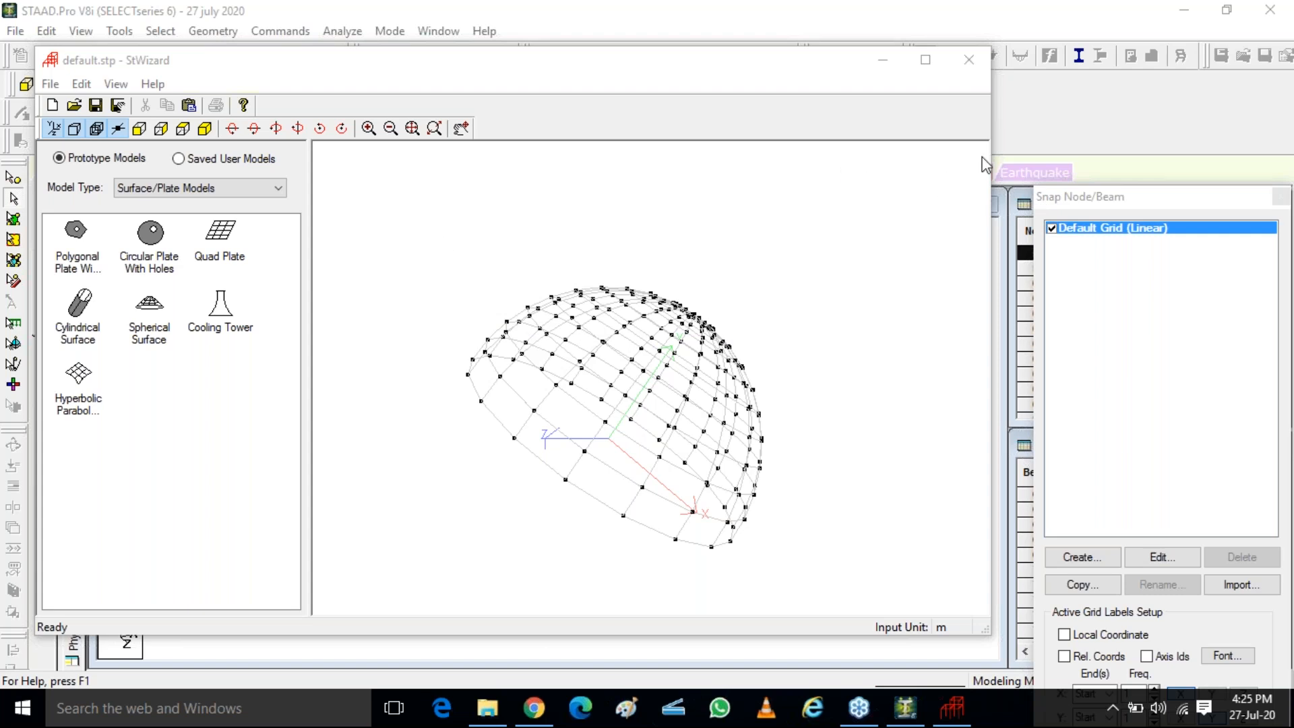
left_click_drag(612, 457, 776, 422)
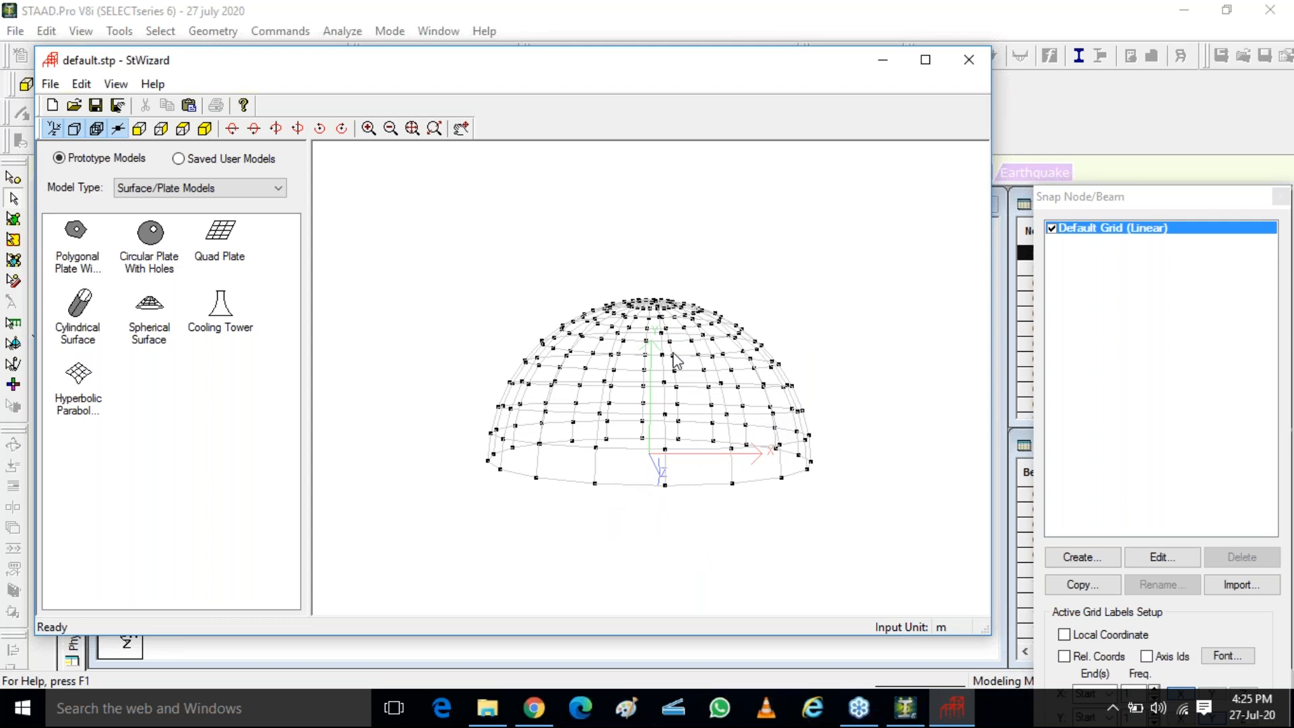
mouse_move(665, 457)
left_mouse_down()
mouse_move(667, 487)
mouse_move(649, 460)
mouse_move(682, 453)
mouse_move(659, 461)
left_mouse_up()
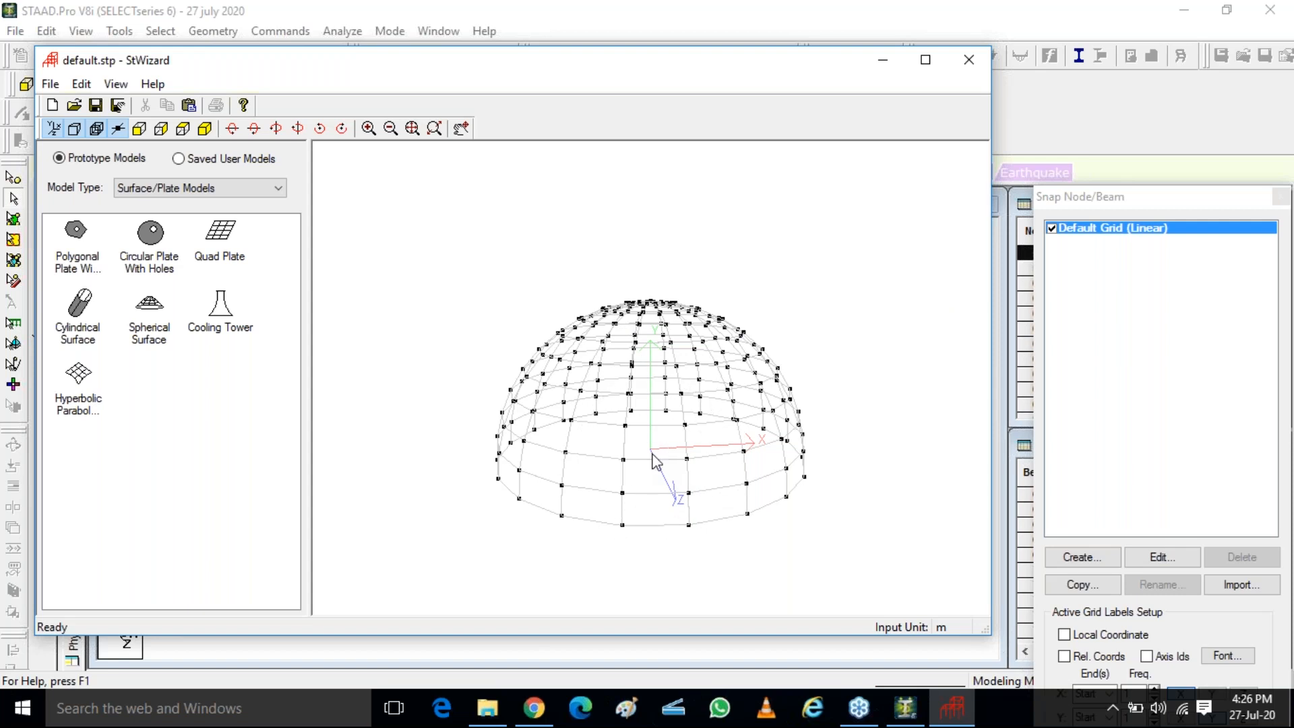
Close the Structure Wizard and merge the dome into the STAAD.Pro model, moved by X 6, Y 9 and Z 6 m
left_click(970, 61)
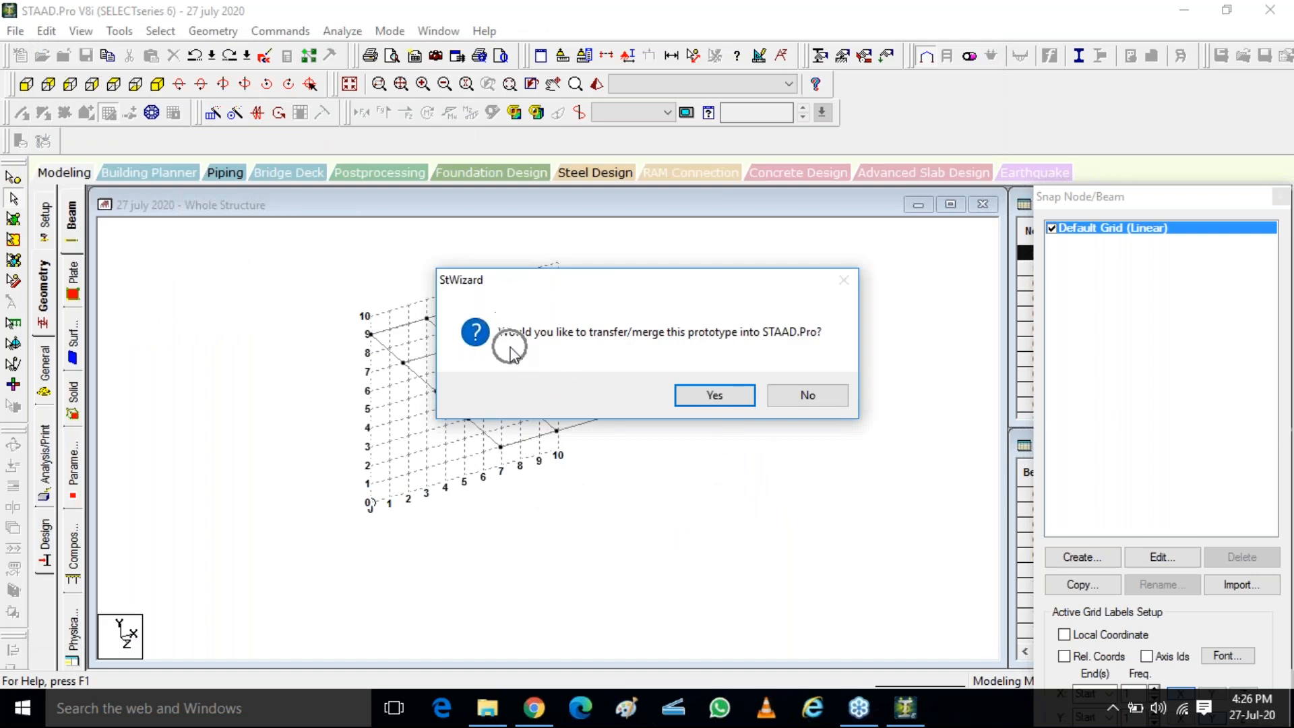
left_click(716, 398)
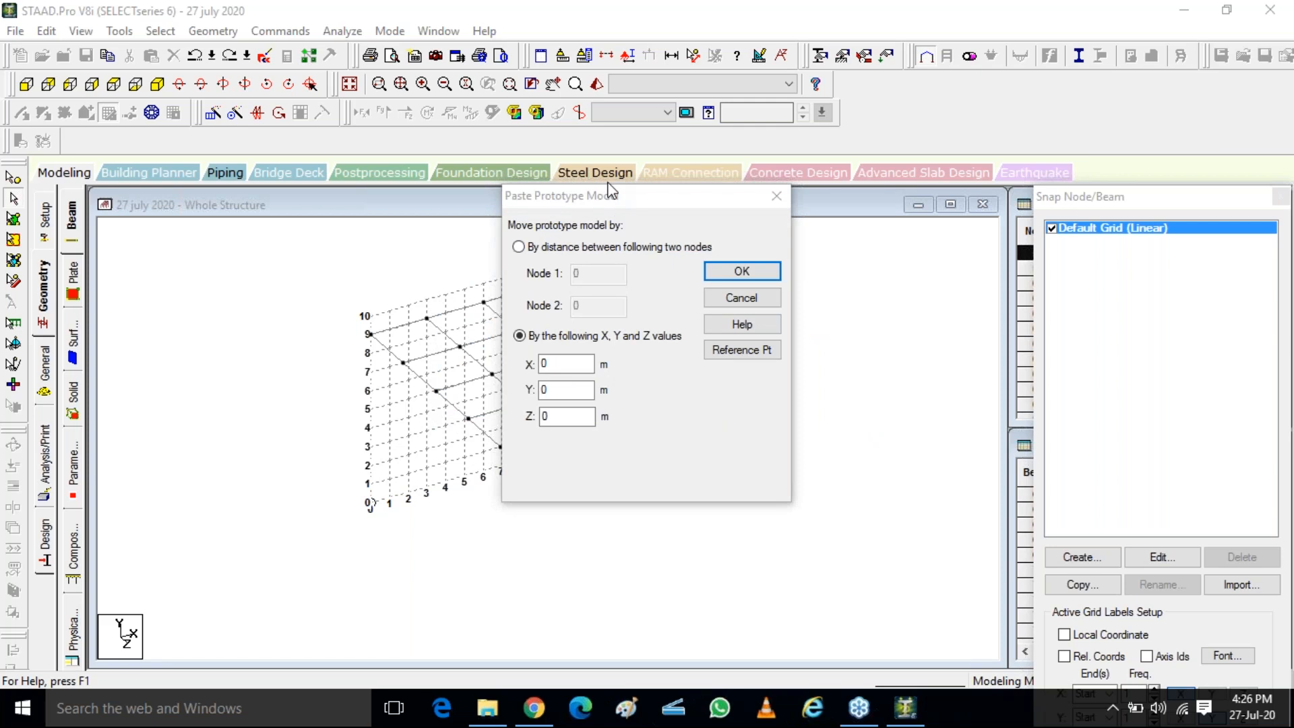
left_click(575, 363)
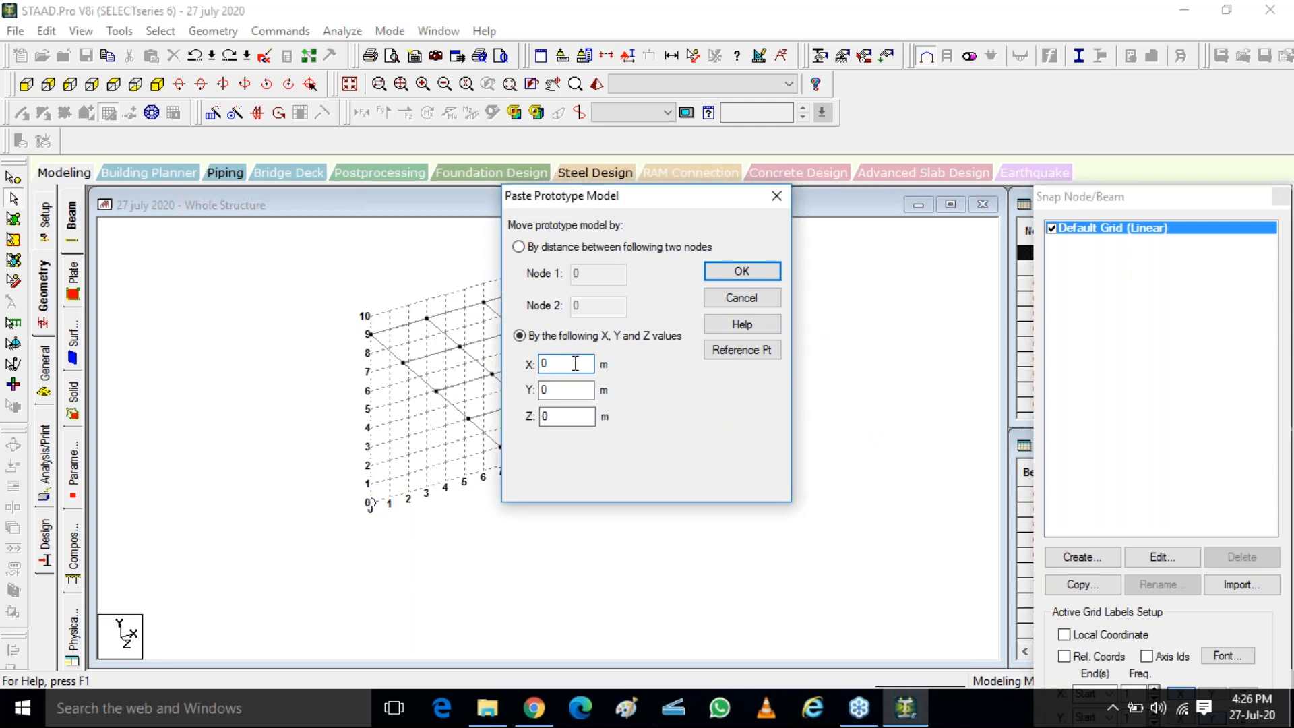
type("6")
left_click_drag(574, 364, 529, 369)
type("6")
key("Tab")
key("Tab")
type("6")
left_click_drag(632, 205, 837, 109)
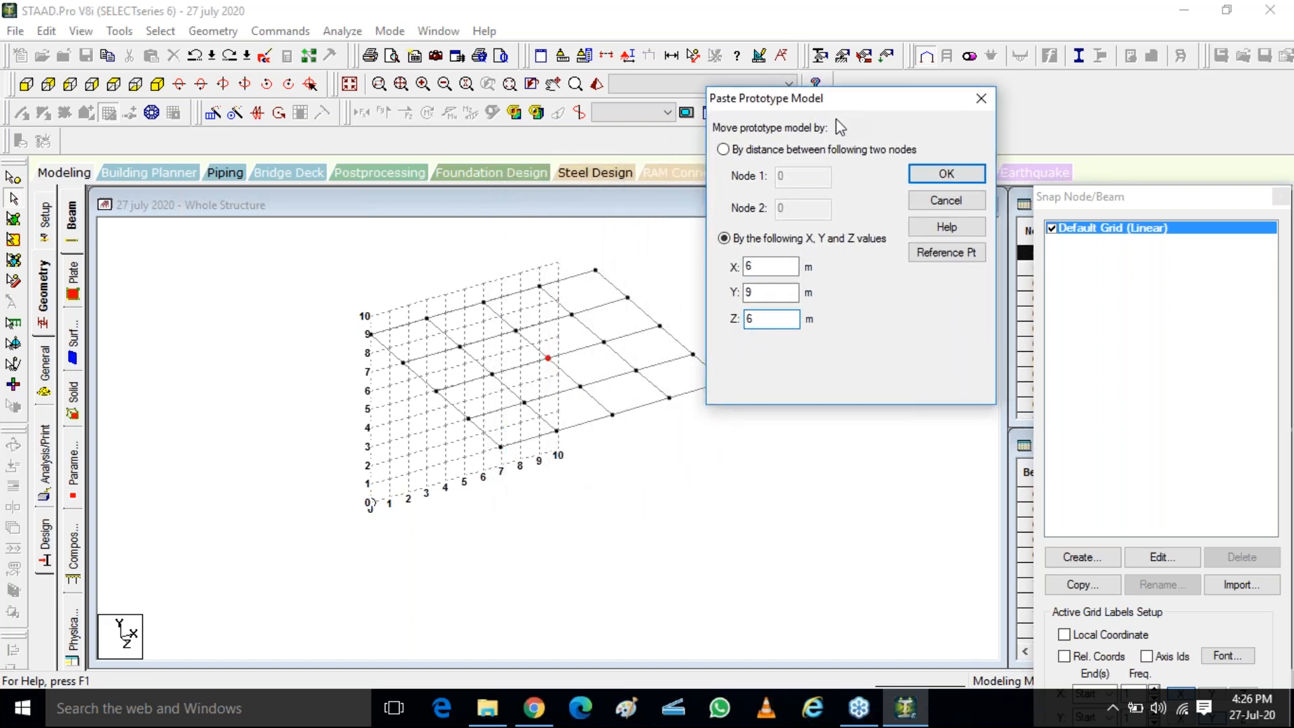
left_click(552, 360)
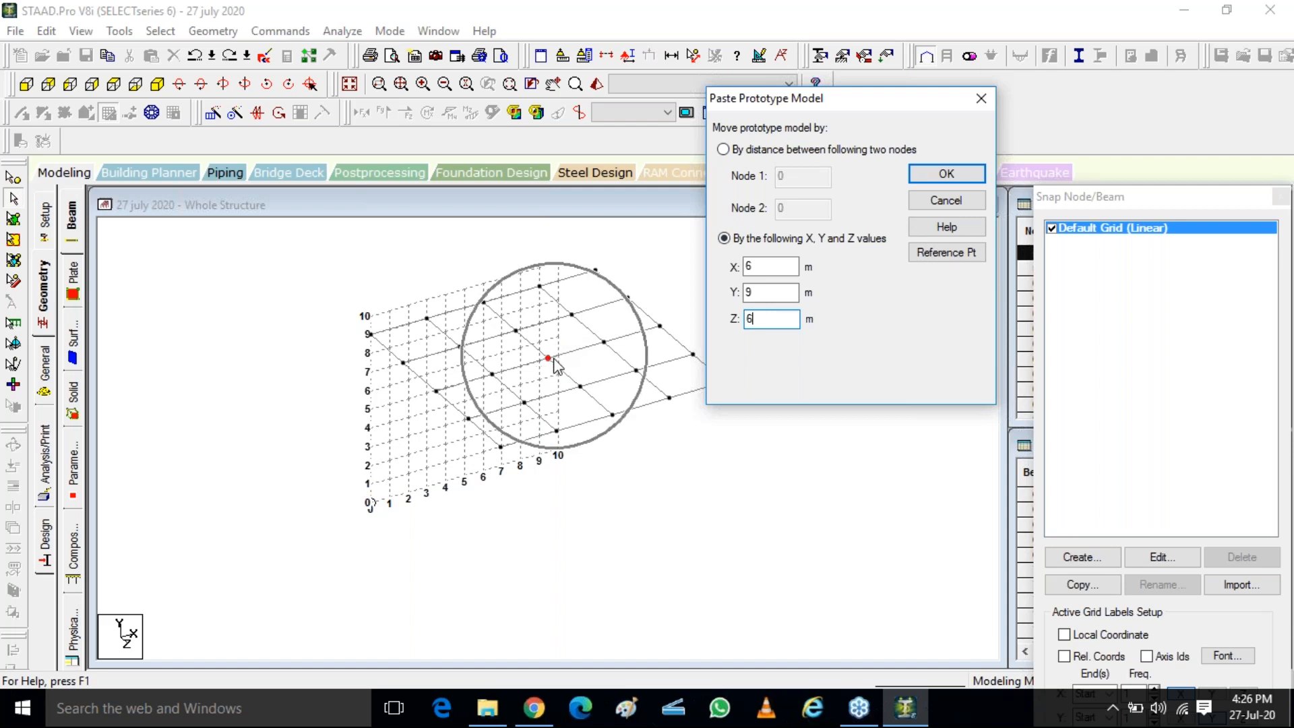
left_click(947, 173)
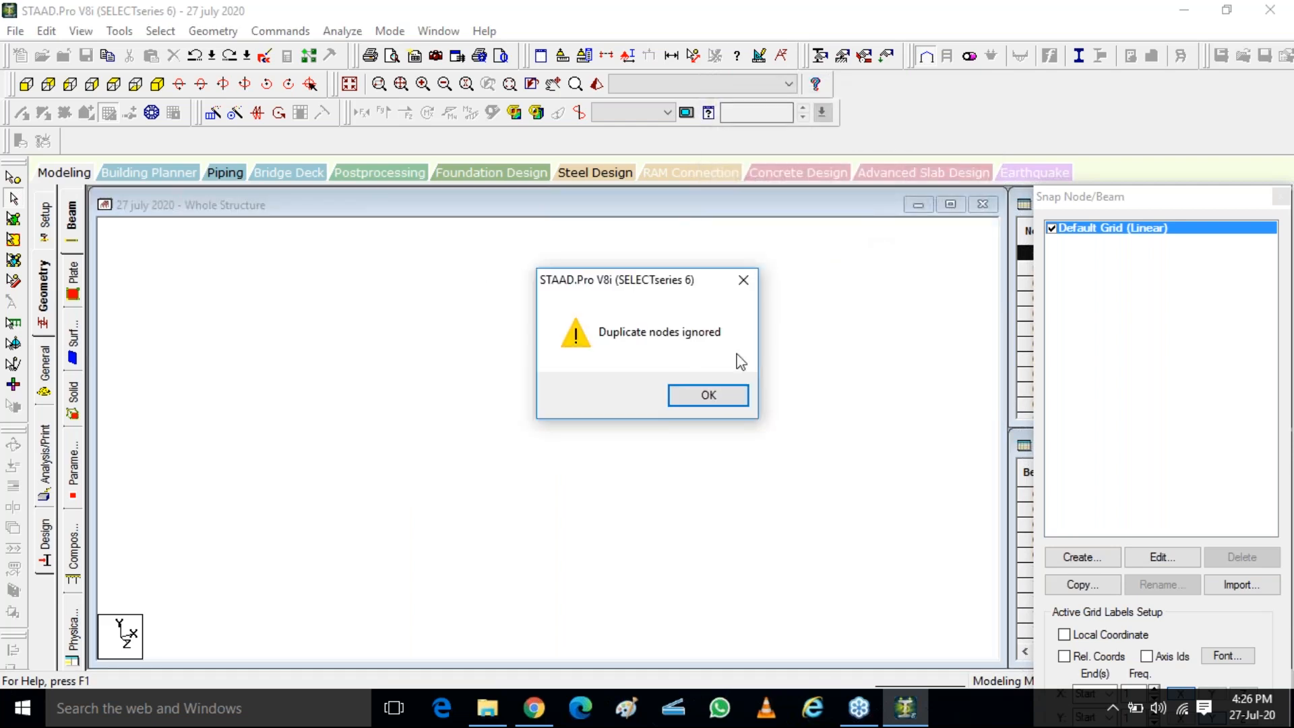
left_click(698, 398)
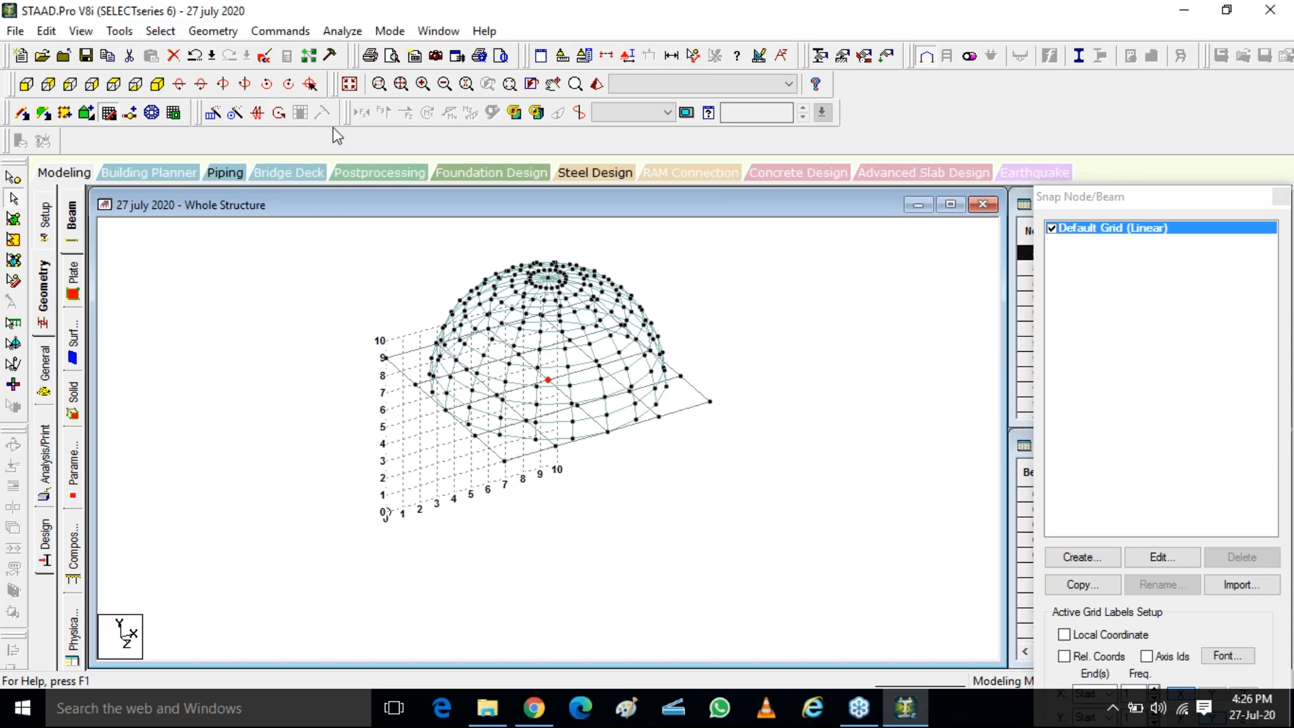
Examine how the merged dome sits on the top-floor beams from a side angle
left_click_drag(711, 563, 686, 526)
key("Up")
key("Up")
key("Up")
key("Up")
key("Up")
key("Up")
key("Up")
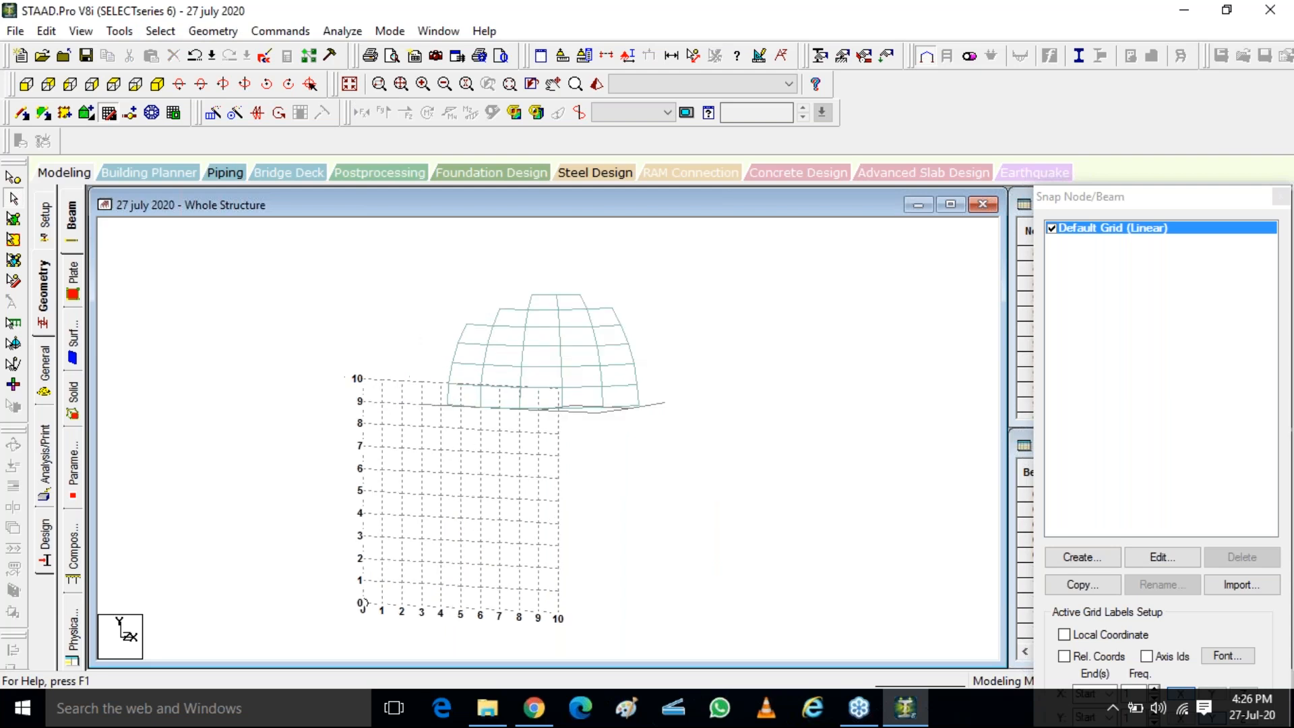
Inspect the dome's seat on the top-floor beams from tilted and plan views, ending with the whole structure in isometric view
key("Down")
key("Down")
key("Down")
key("Down")
key("Down")
key("Down")
key("Down")
key("Down")
key("Down")
key("Down")
key("Down")
key("Up")
key("Up")
key("Up")
key("Up")
key("Down")
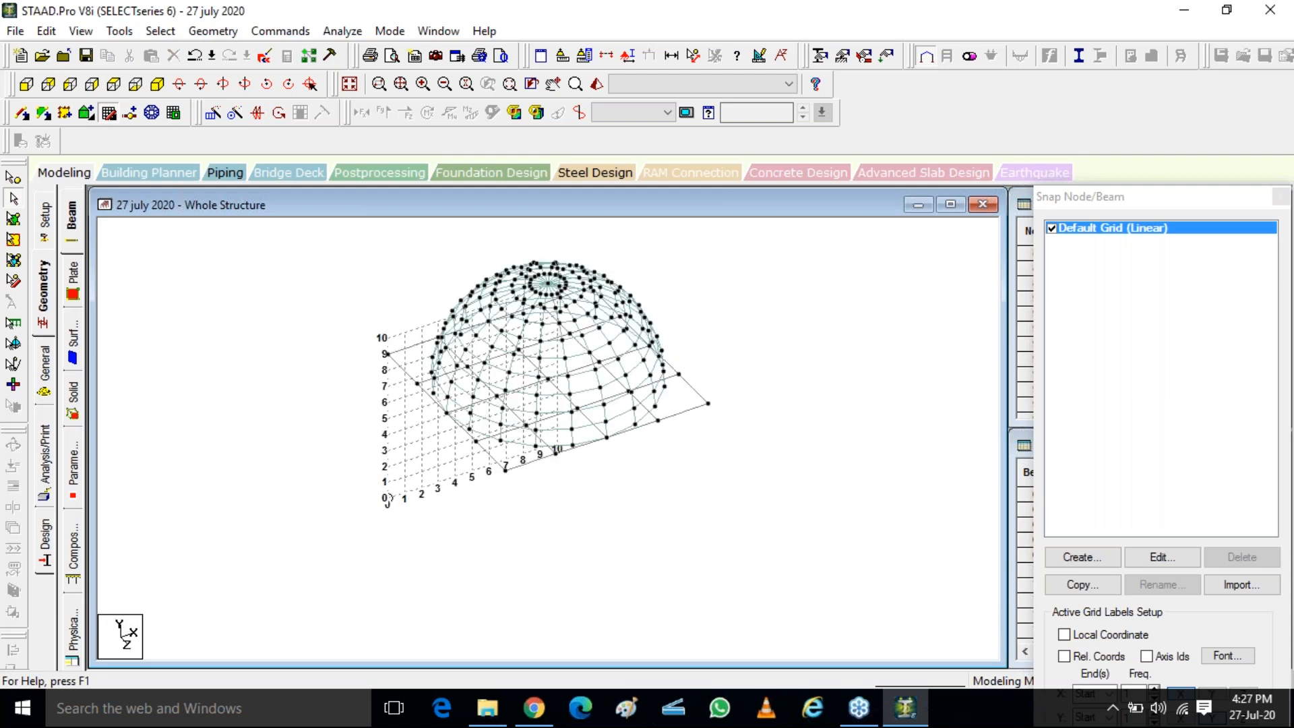
left_click(116, 86)
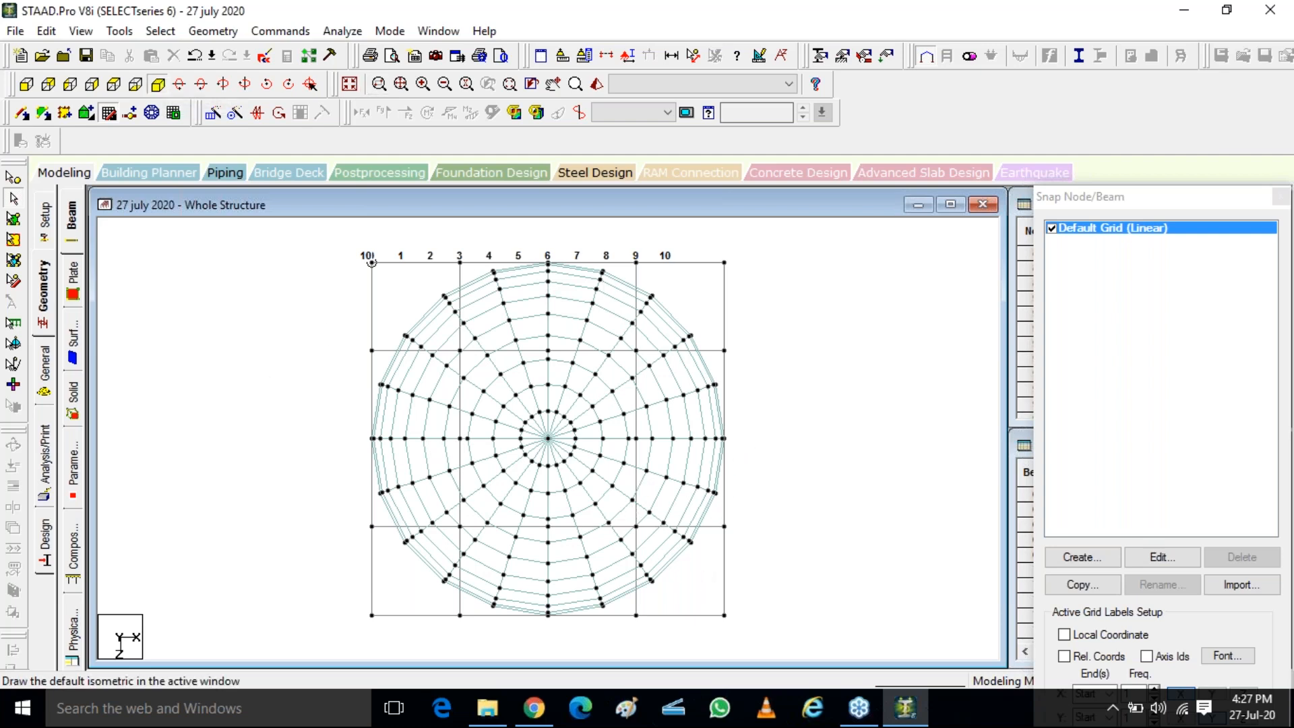
left_click(159, 84)
left_click(349, 84)
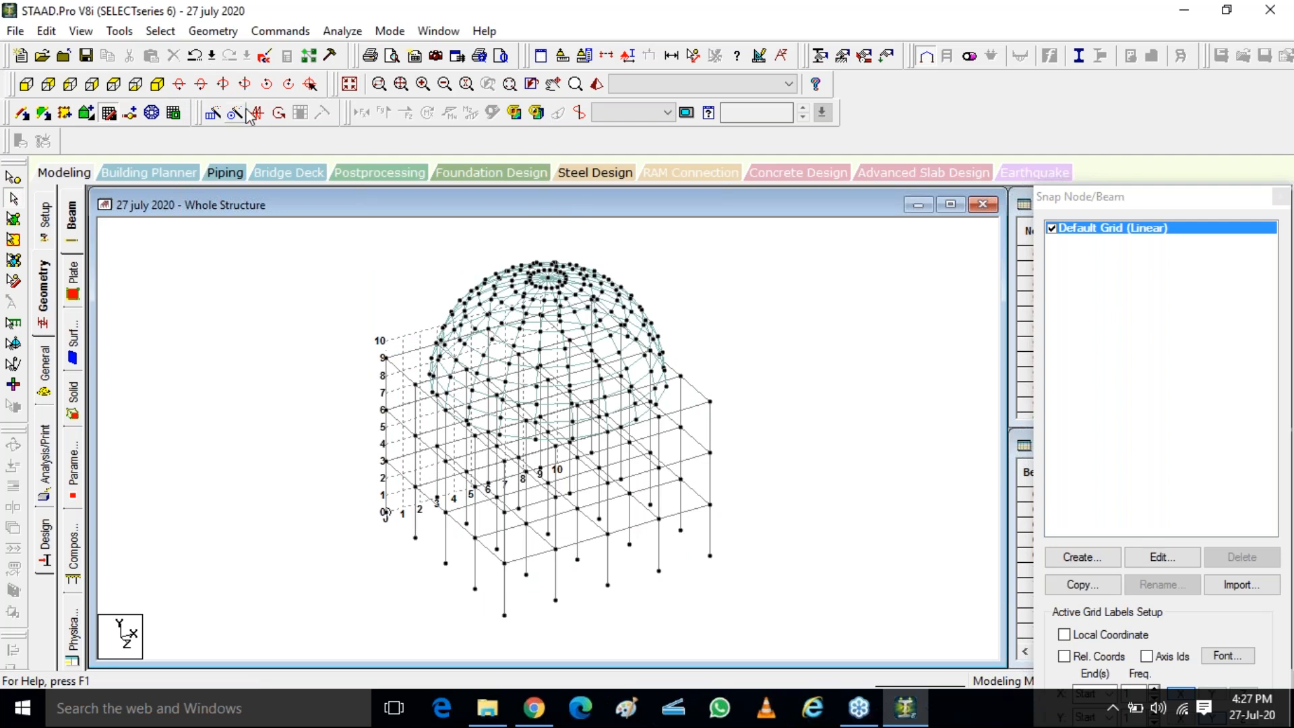
Examine the domed frame in a 3D rendered view from another angle and close that view
left_click(597, 84)
left_click_drag(860, 499, 668, 426)
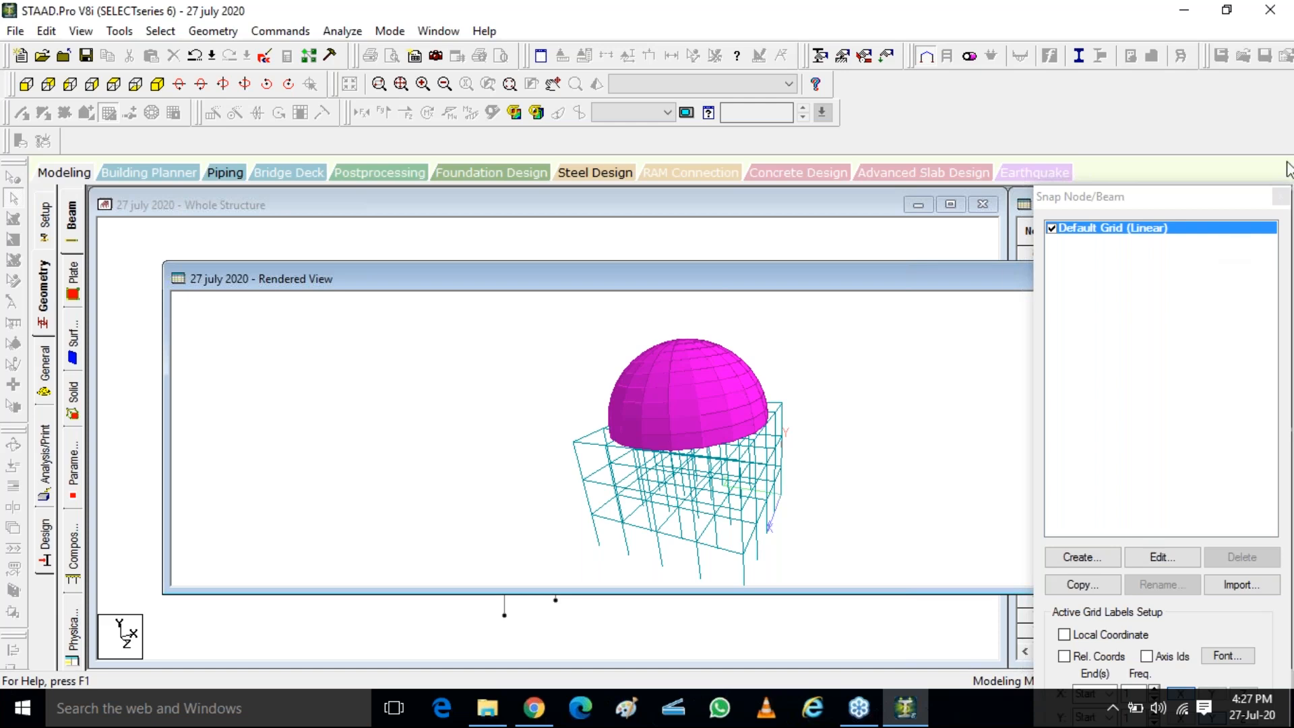
left_click_drag(831, 286, 492, 335)
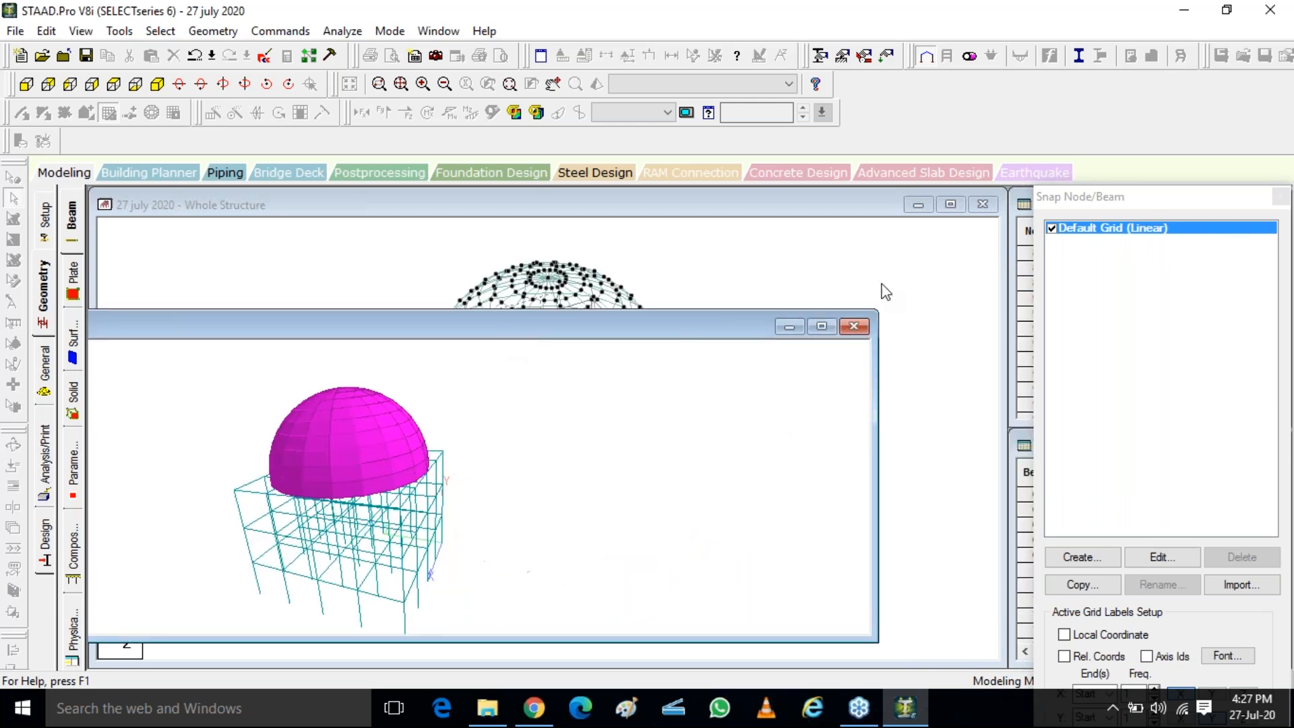
left_click(863, 330)
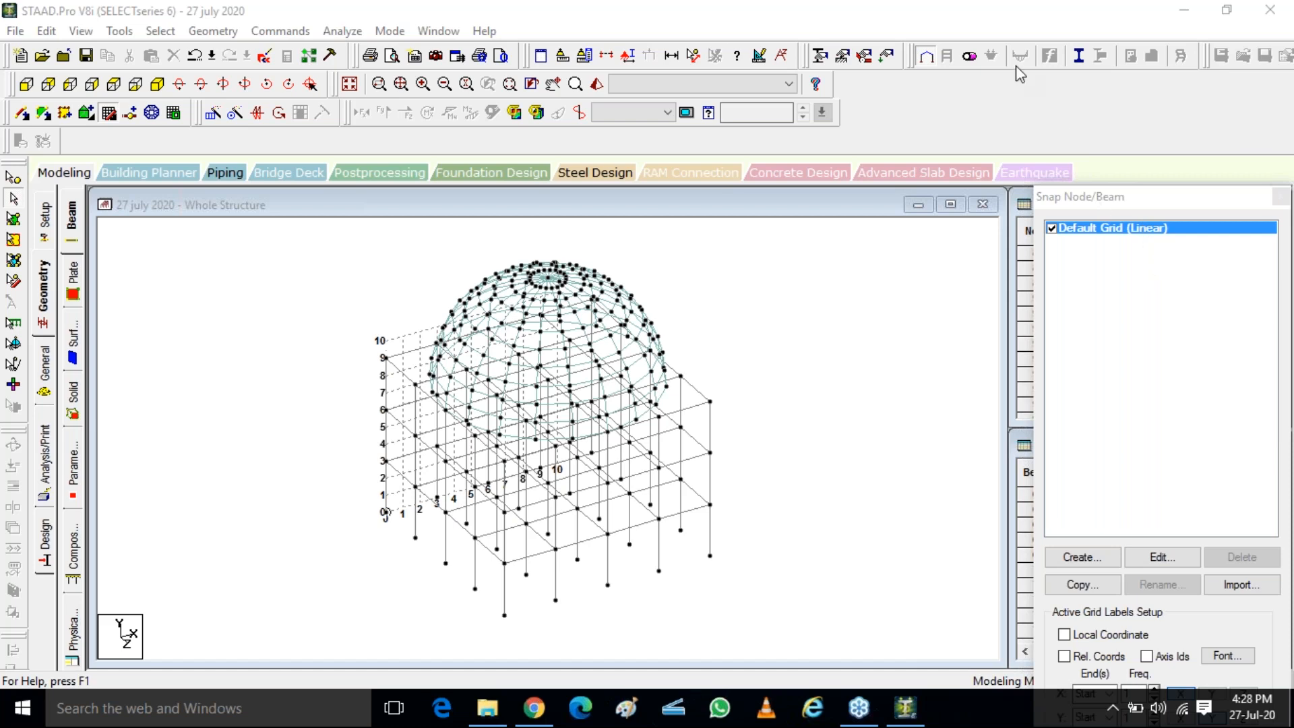
Delete the entire structure, including all frame beams, dome plates and their orphan nodes
left_click(307, 252)
key("ctrl+a")
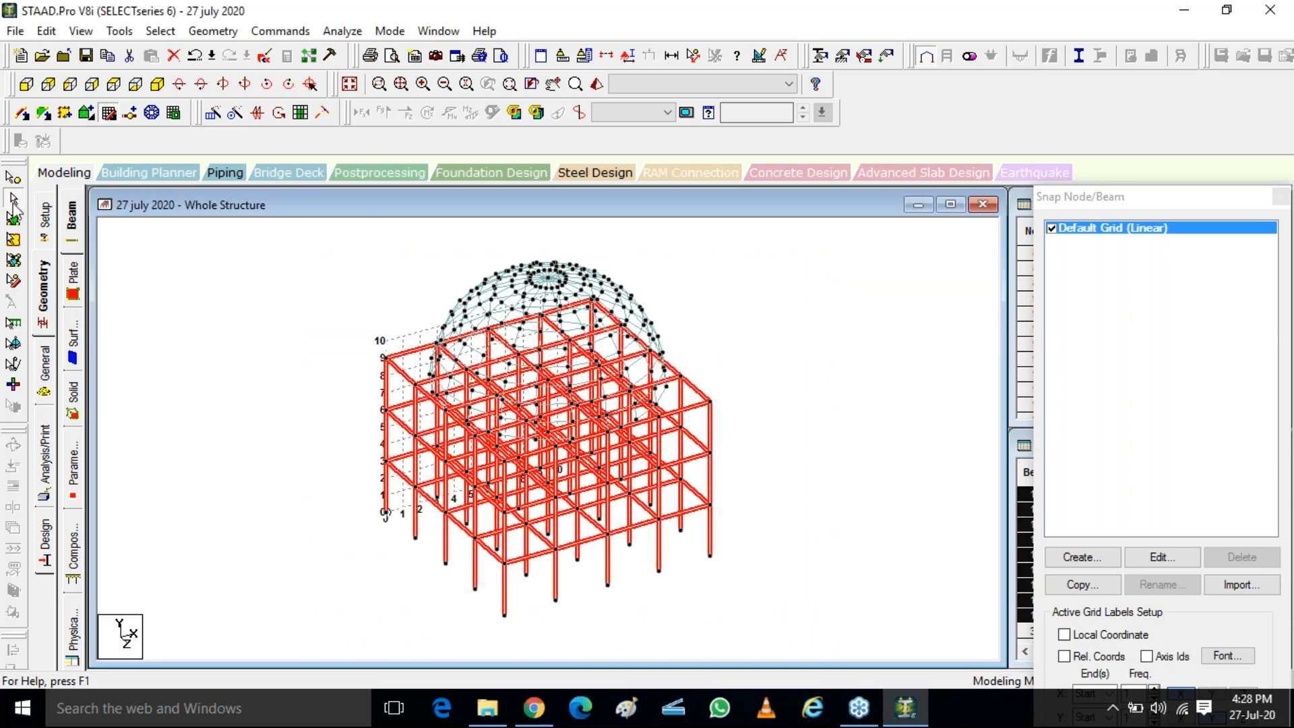
left_click(278, 260)
left_click_drag(275, 236, 828, 624)
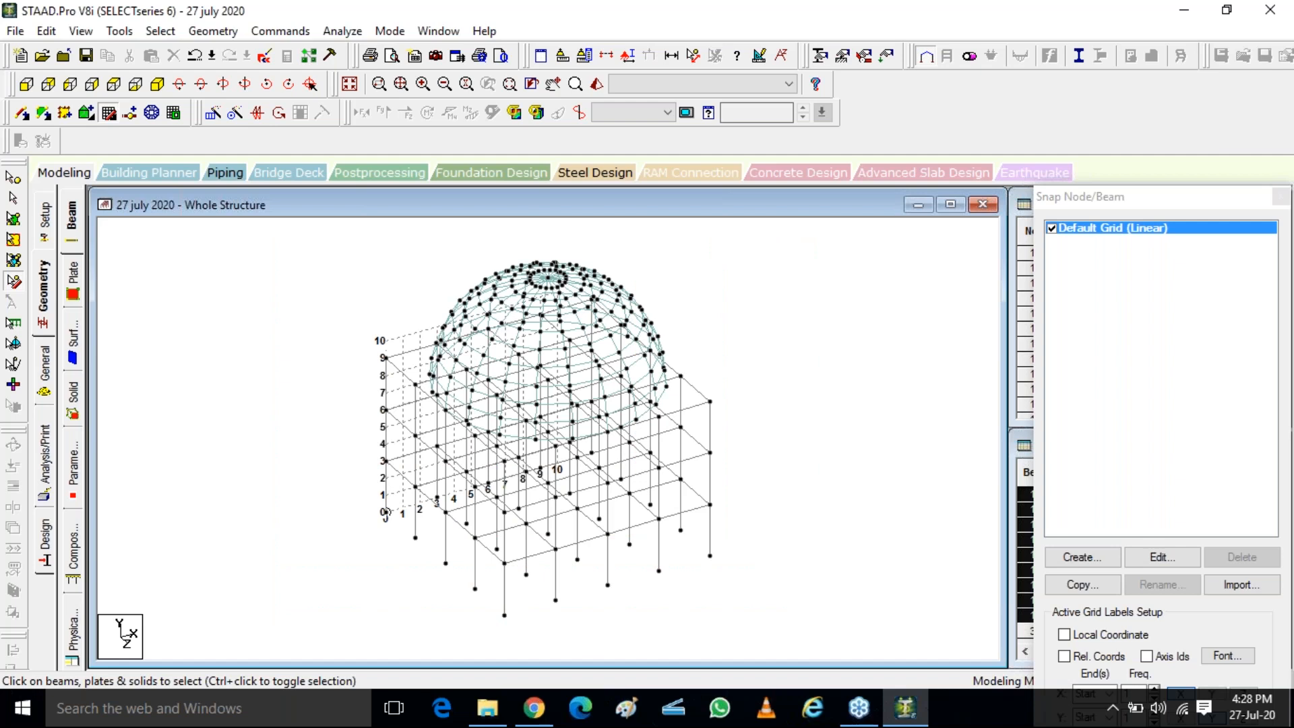
key("Delete")
key("Return")
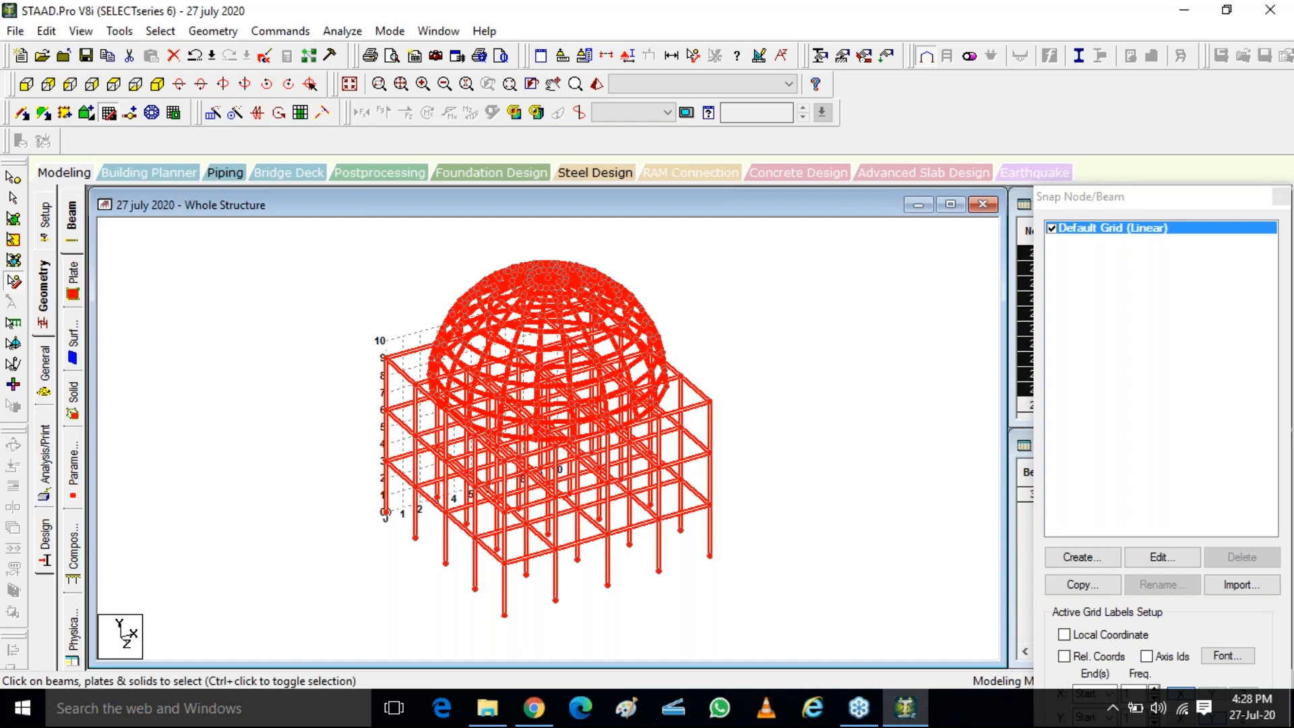
key("Delete")
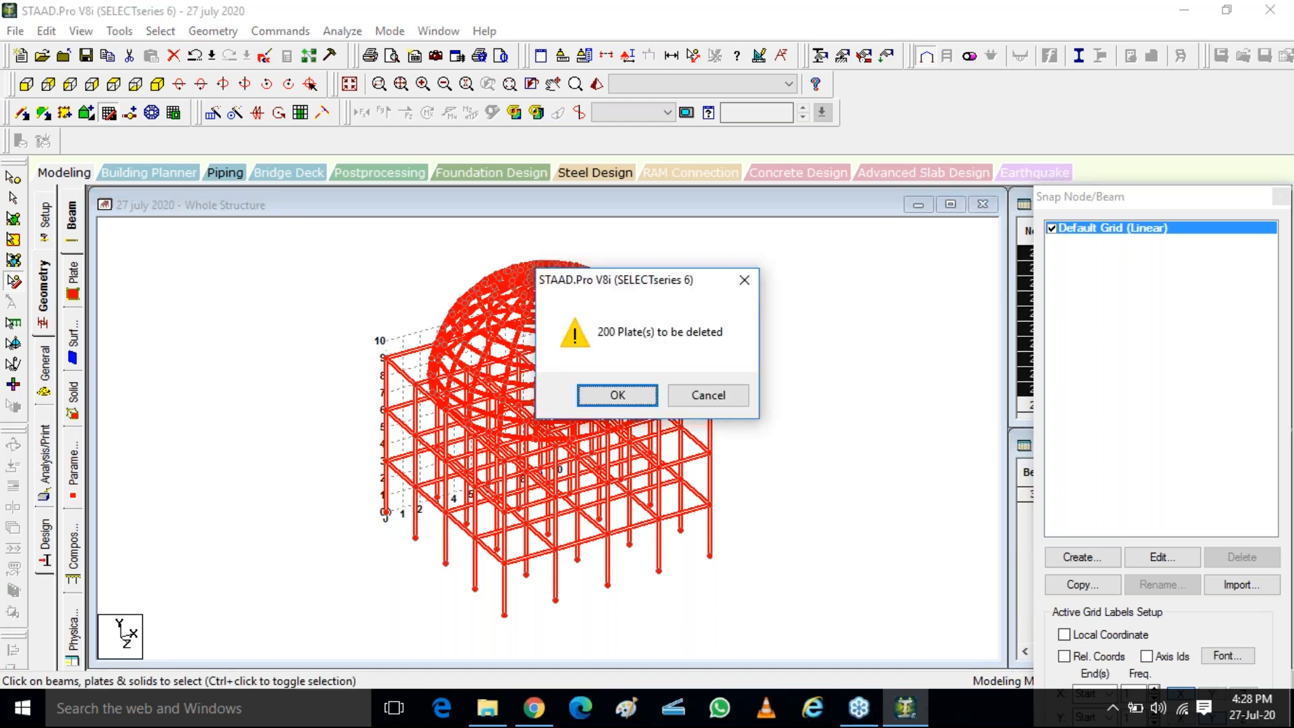
key("Return")
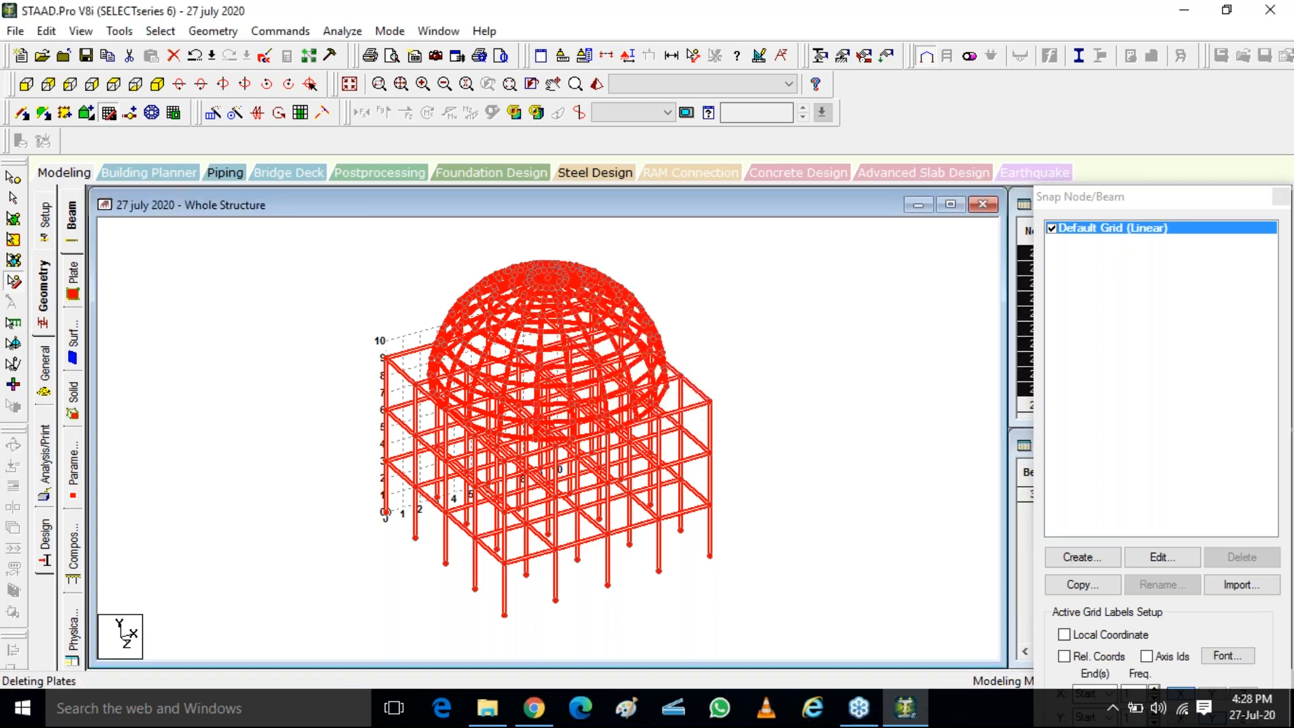
key("Return")
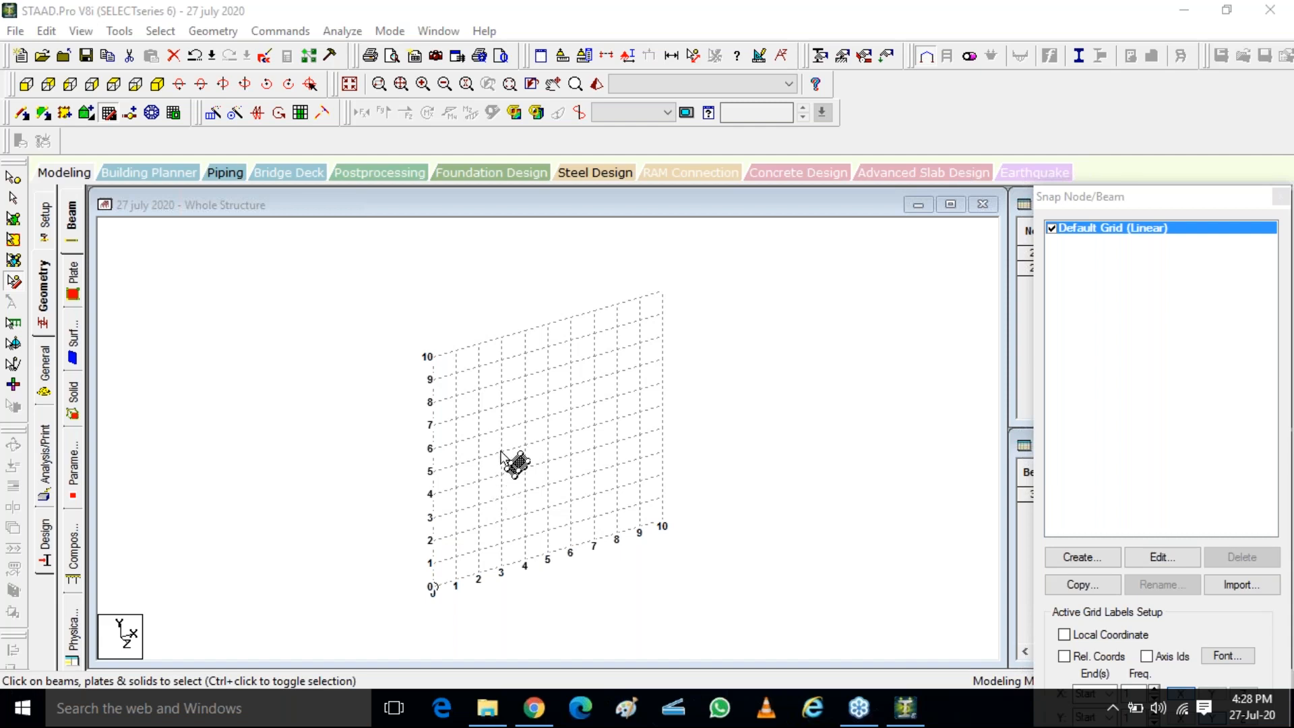
Open the Structure Wizard's frame models and view the parameters of the Bay Frame prototype without applying them
left_click(213, 31)
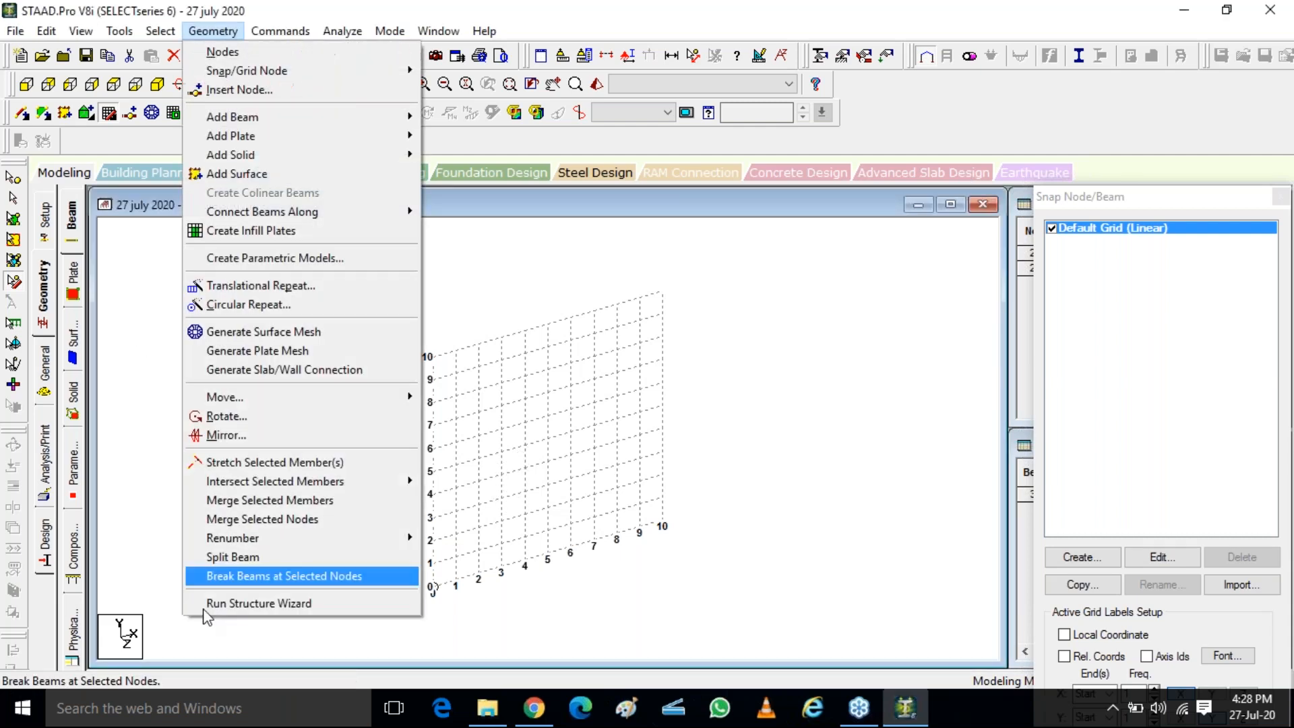
left_click(241, 603)
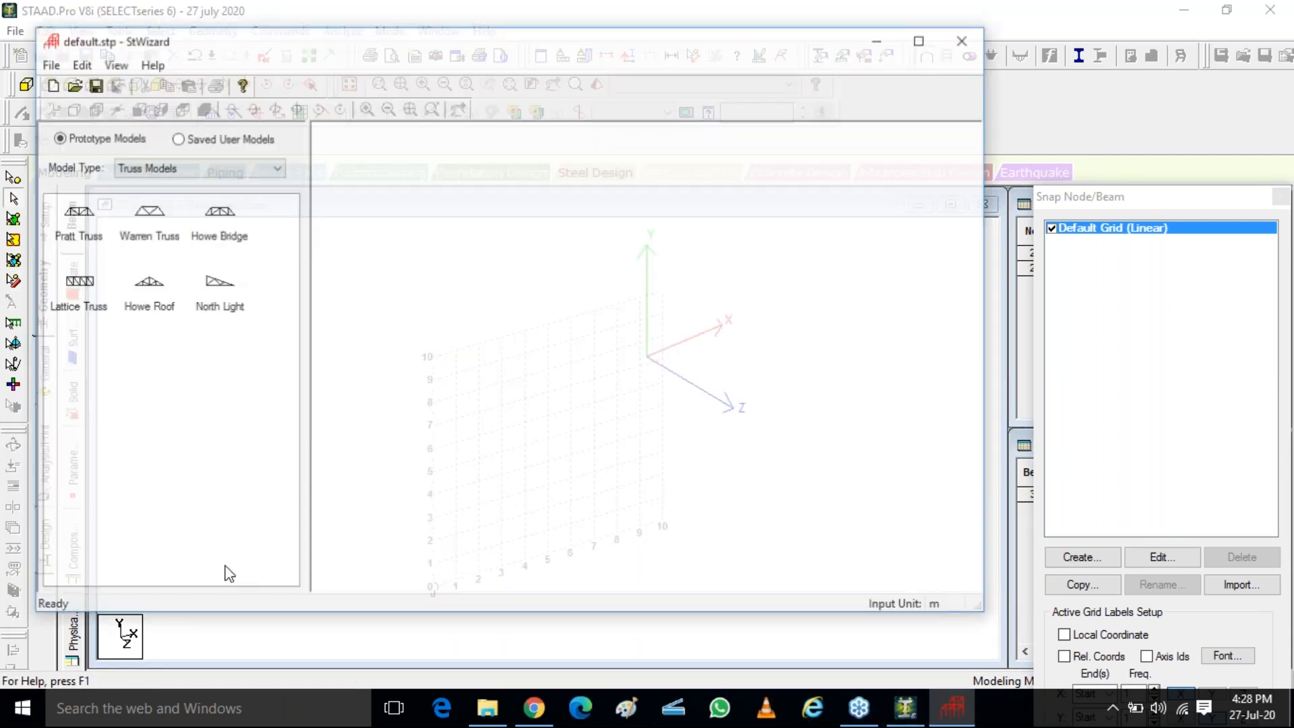
left_click(172, 167)
left_click(166, 208)
left_click(196, 167)
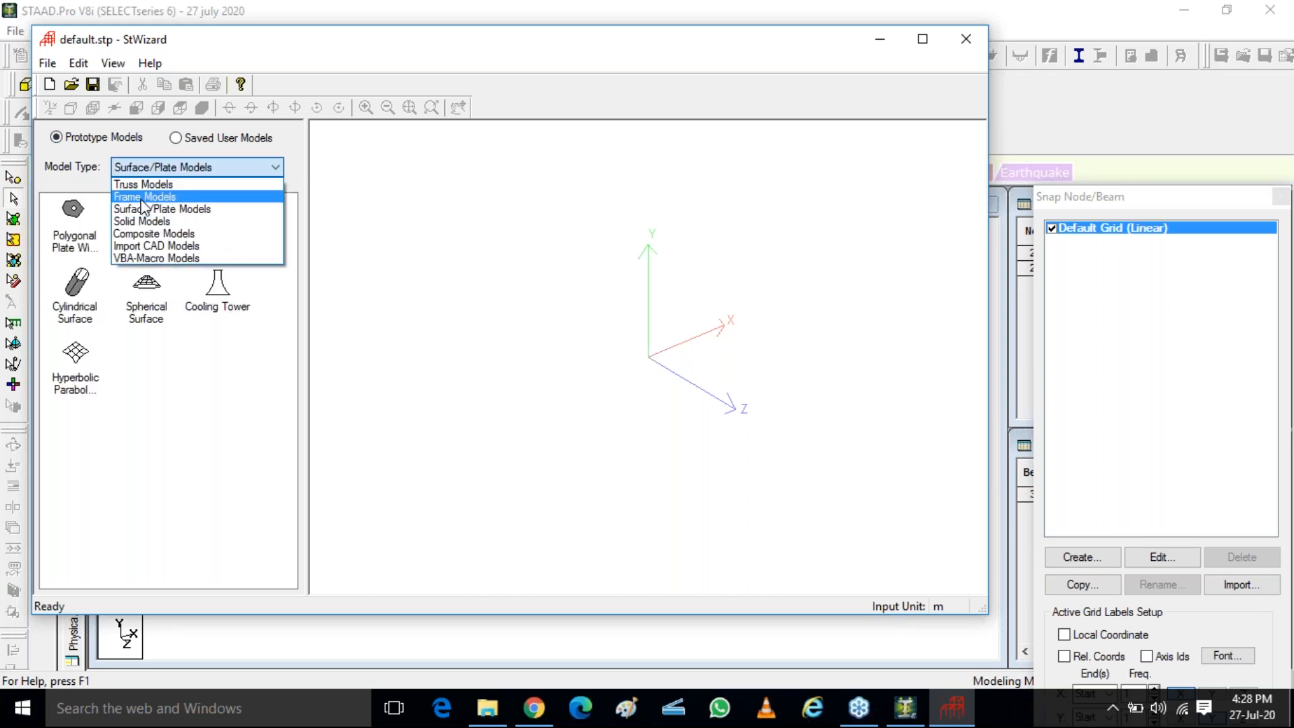
left_click(145, 194)
left_click(143, 207)
left_click(71, 225)
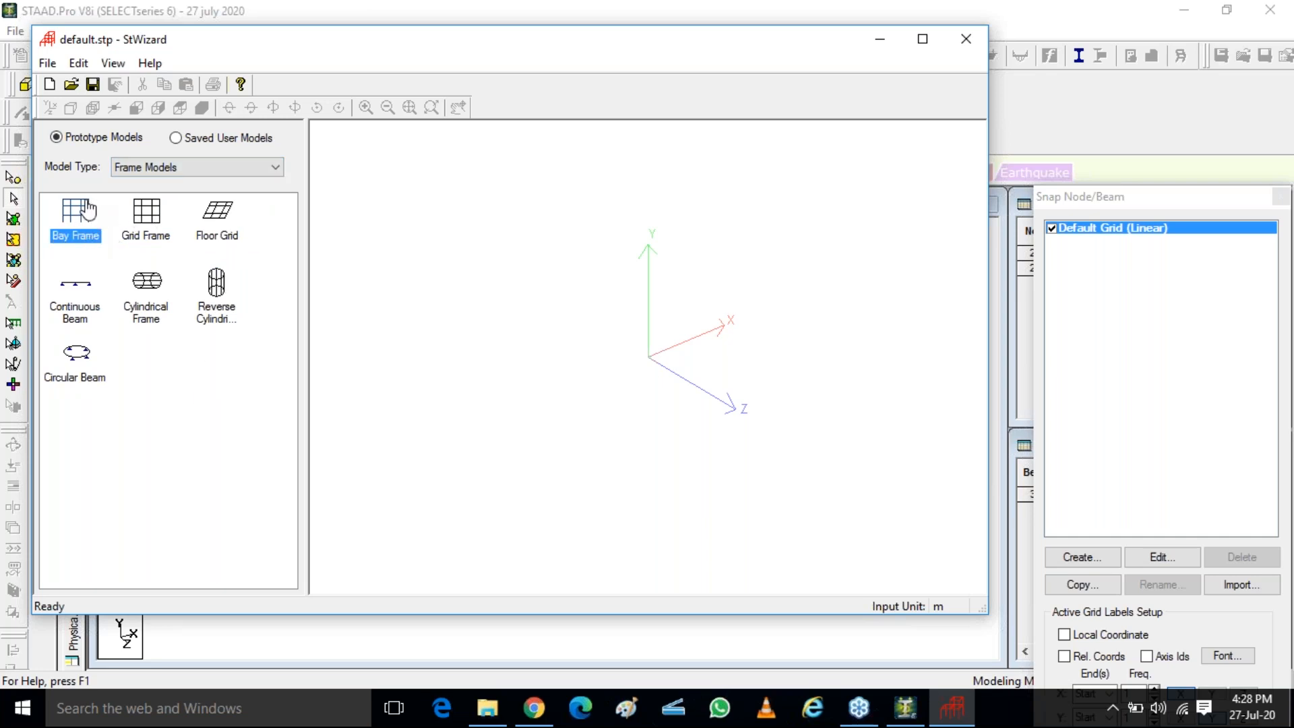
double_click(76, 222)
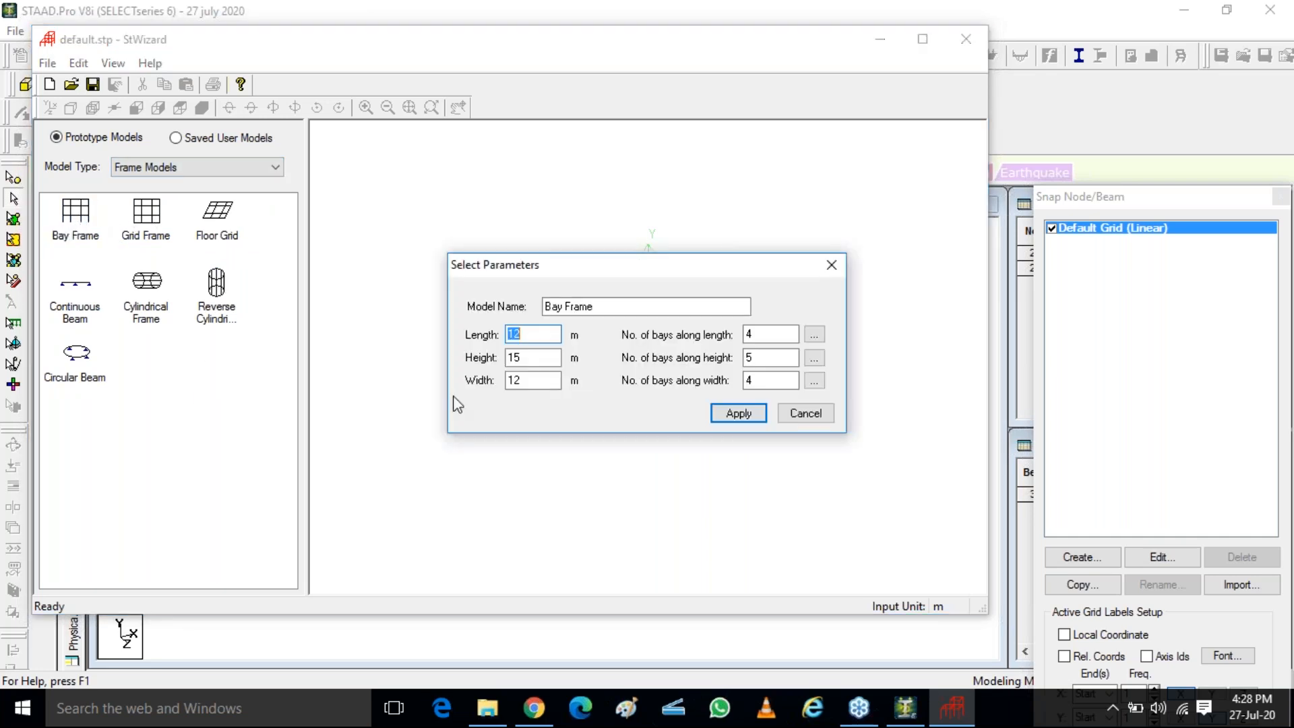
left_click(831, 265)
View the parameters of the Grid Frame and Floor Grid prototypes without applying them, and close the Structure Wizard
left_click(135, 228)
double_click(135, 228)
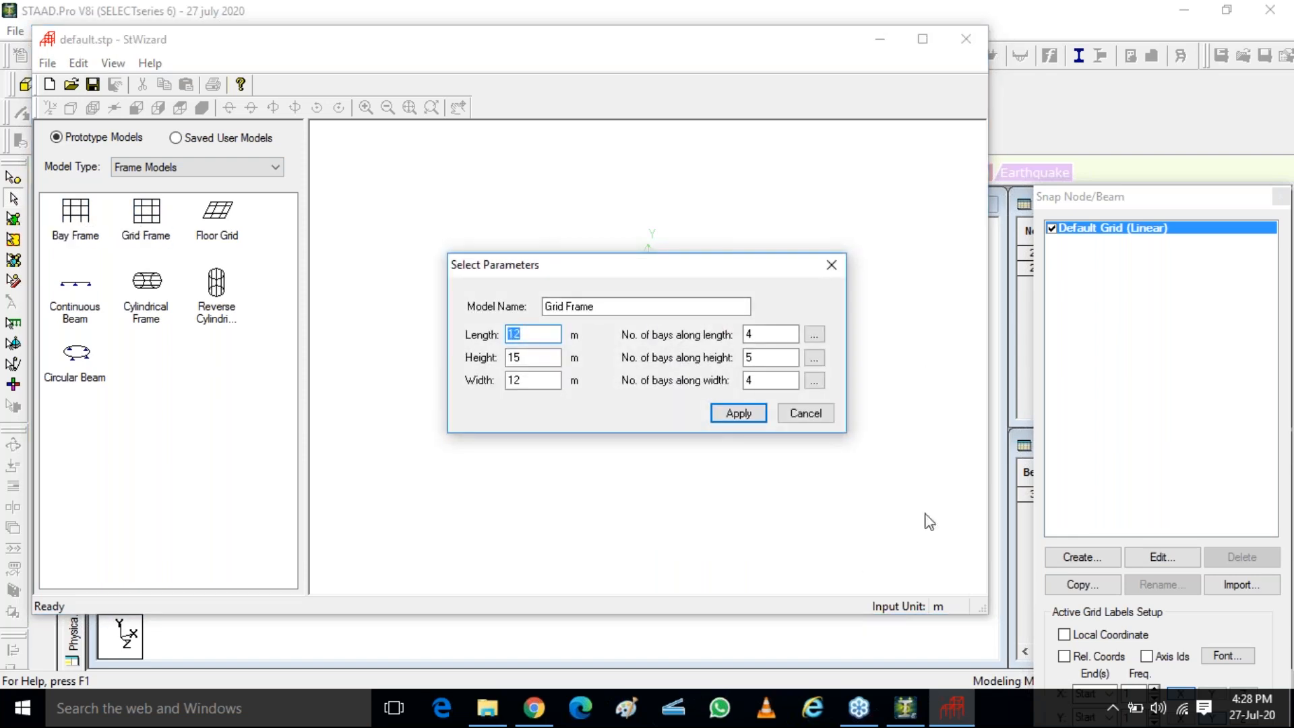
left_click(833, 265)
double_click(216, 215)
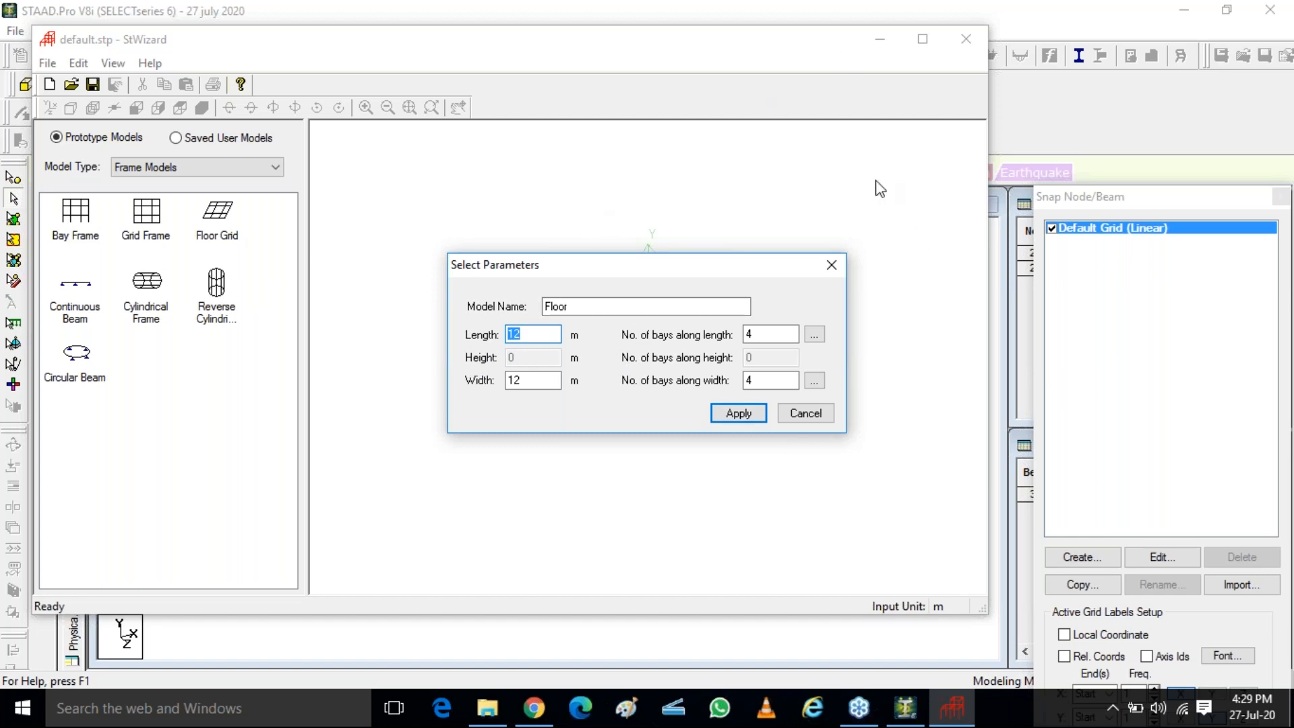
left_click(826, 266)
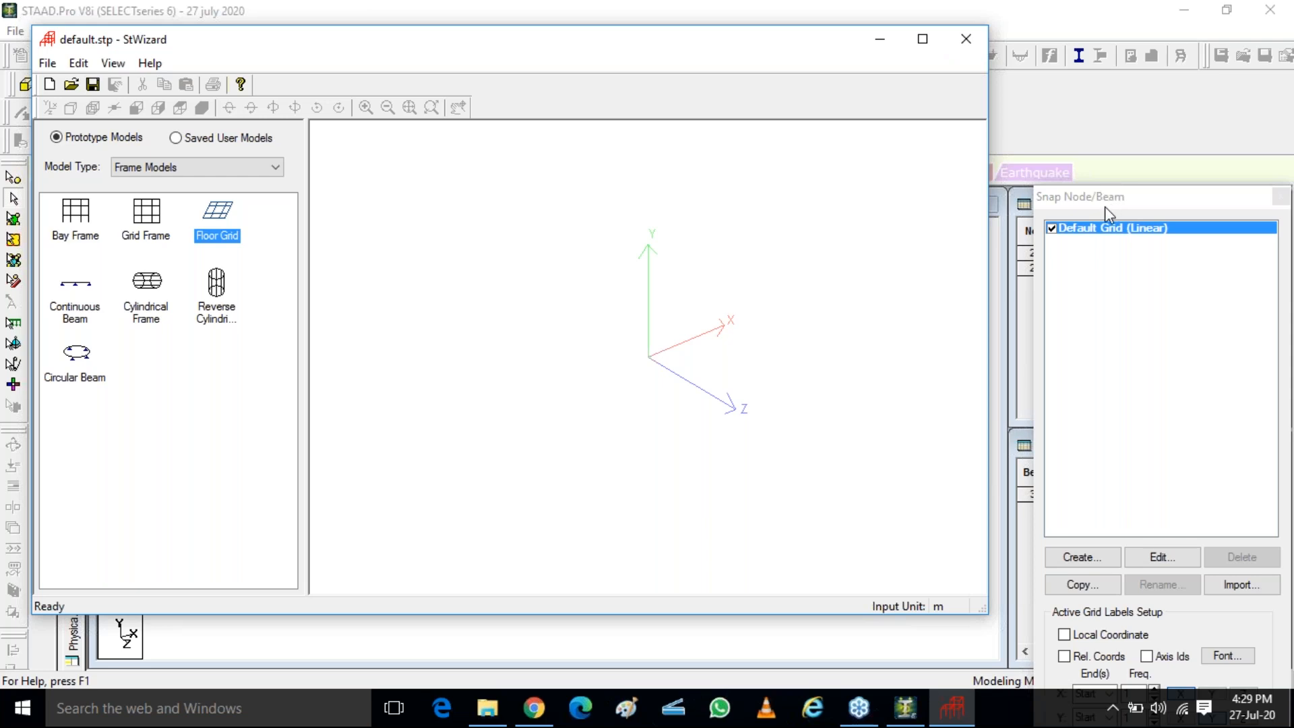
left_click(1044, 207)
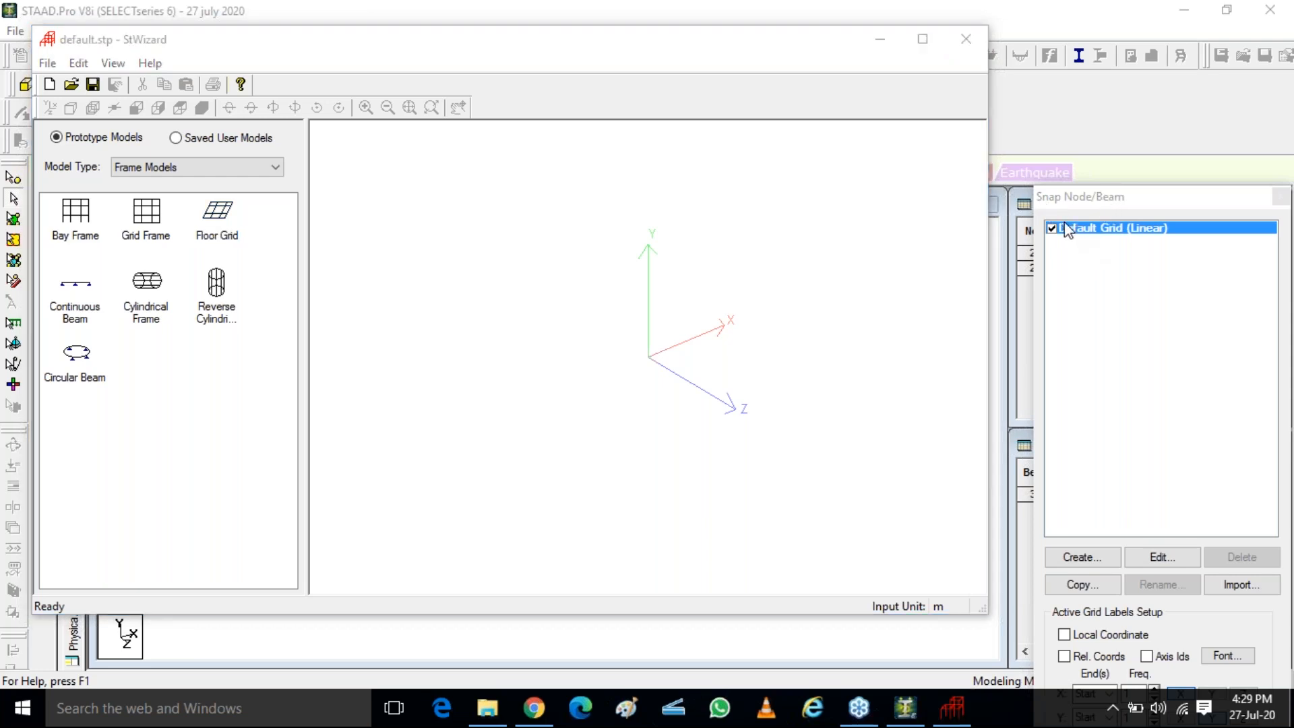
left_click(967, 37)
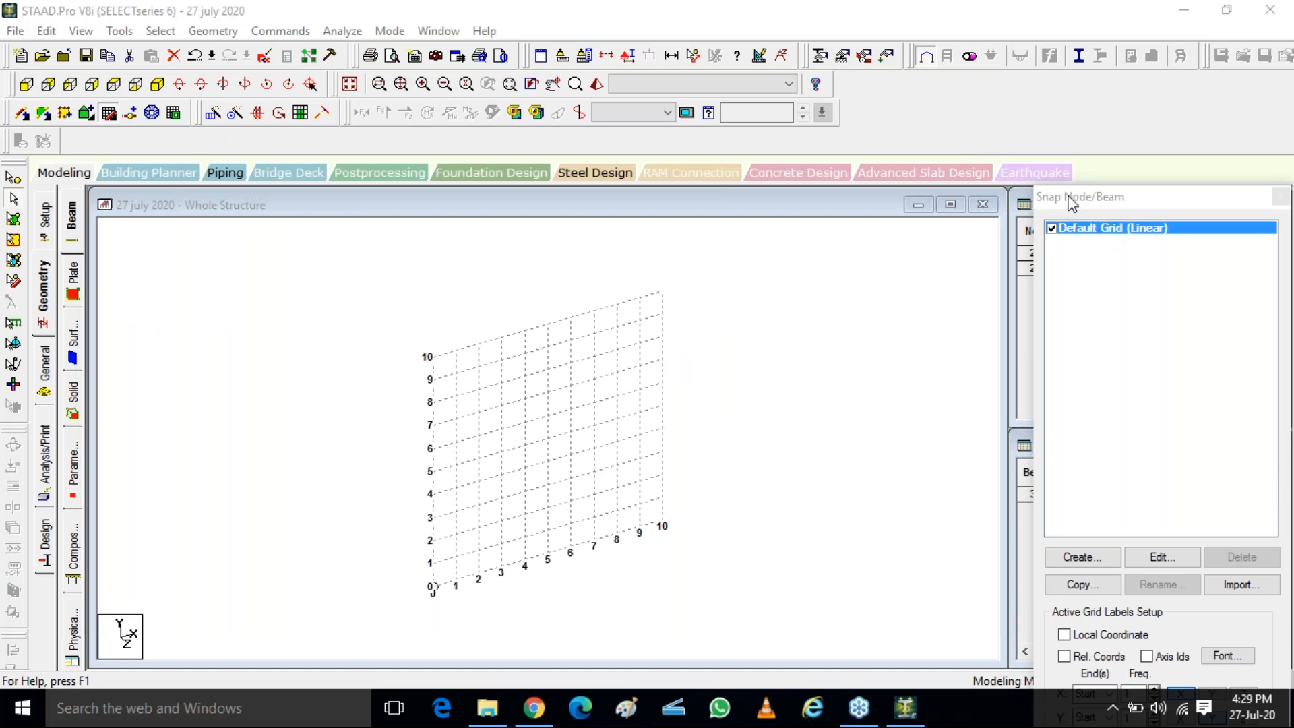
Start a Bay Frame prototype in the Structure Wizard with a length of 8 m and a width of 4 m
left_click(208, 32)
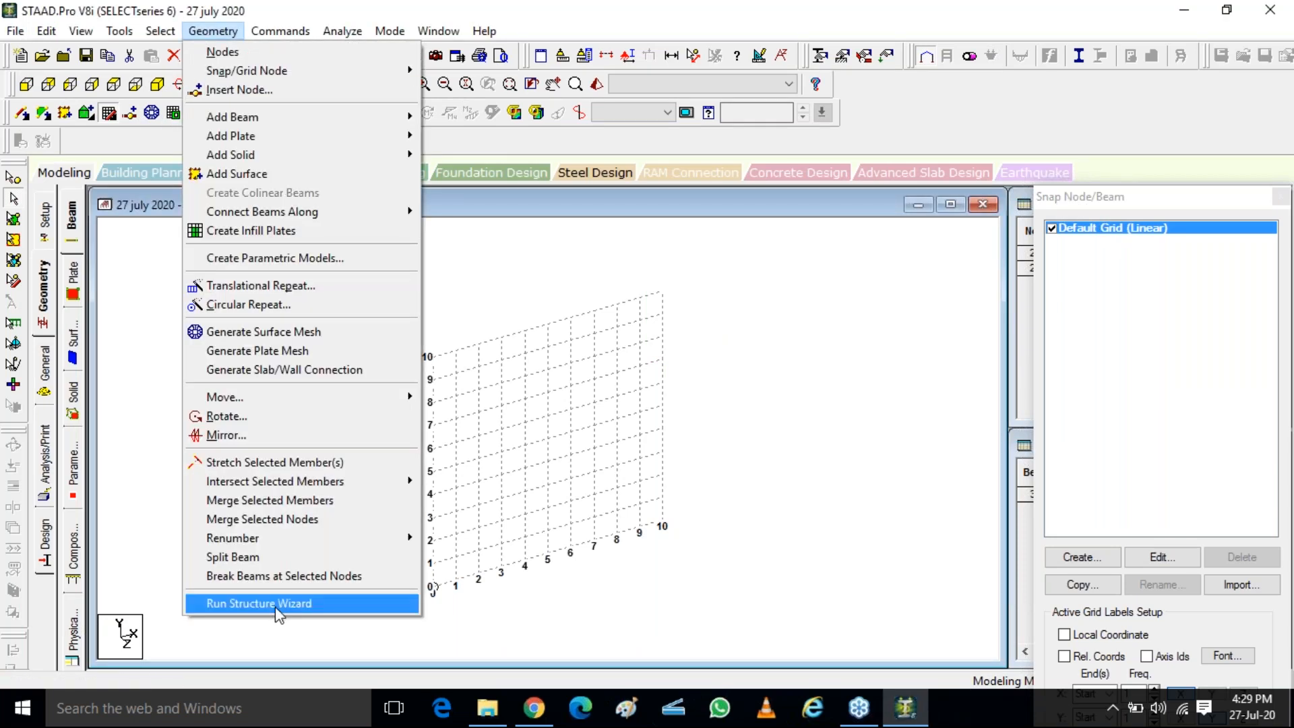
left_click(275, 604)
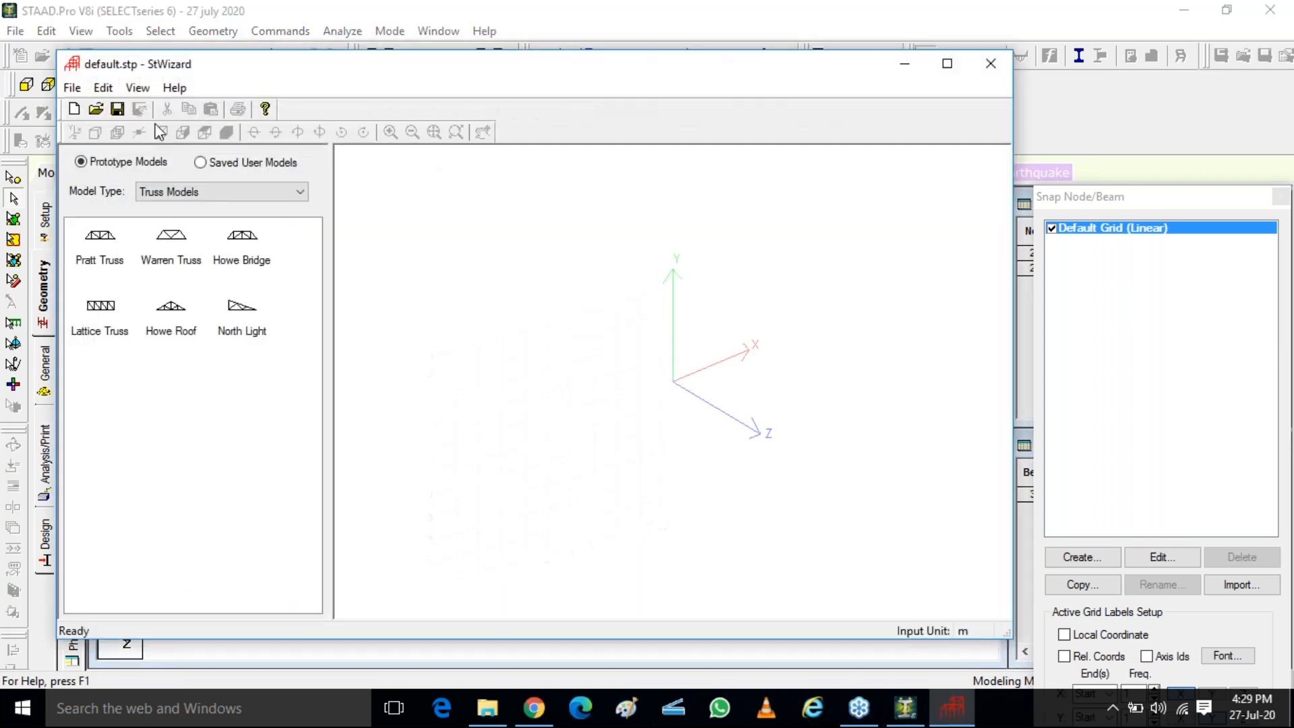
left_click(190, 195)
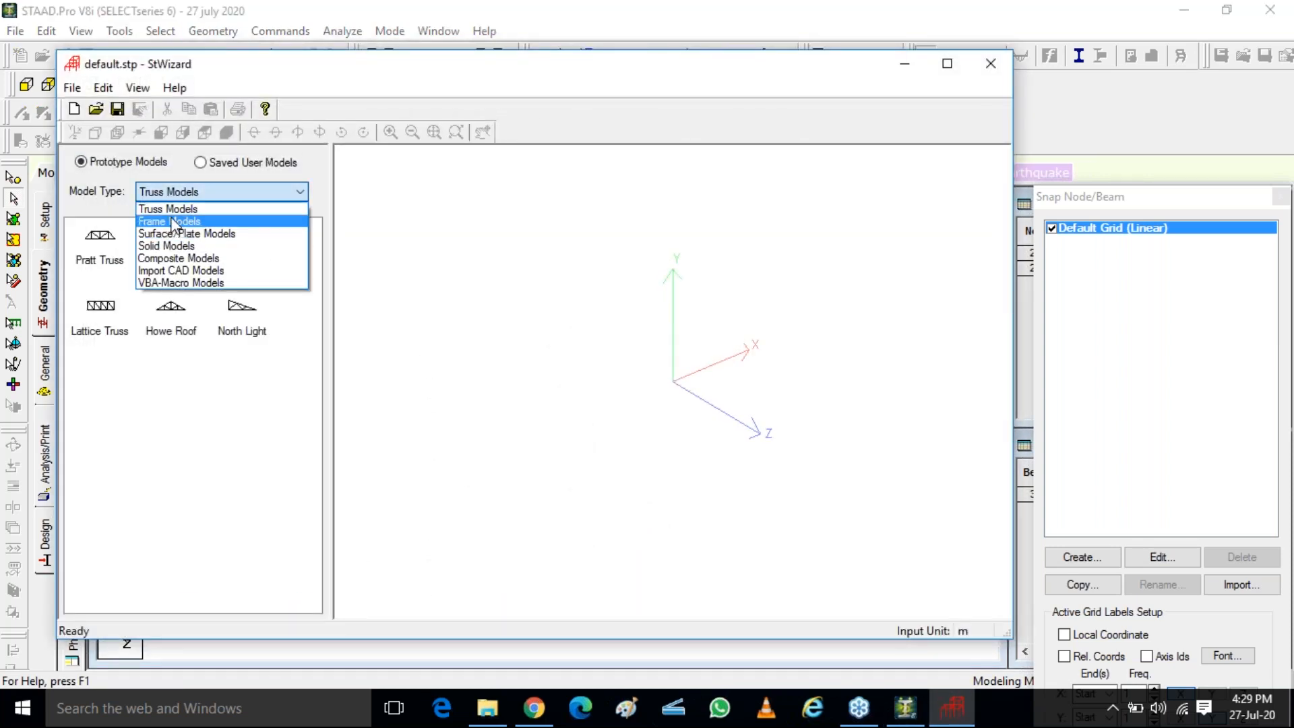
left_click(173, 222)
double_click(94, 239)
type("8")
key("Tab")
key("Tab")
type("4")
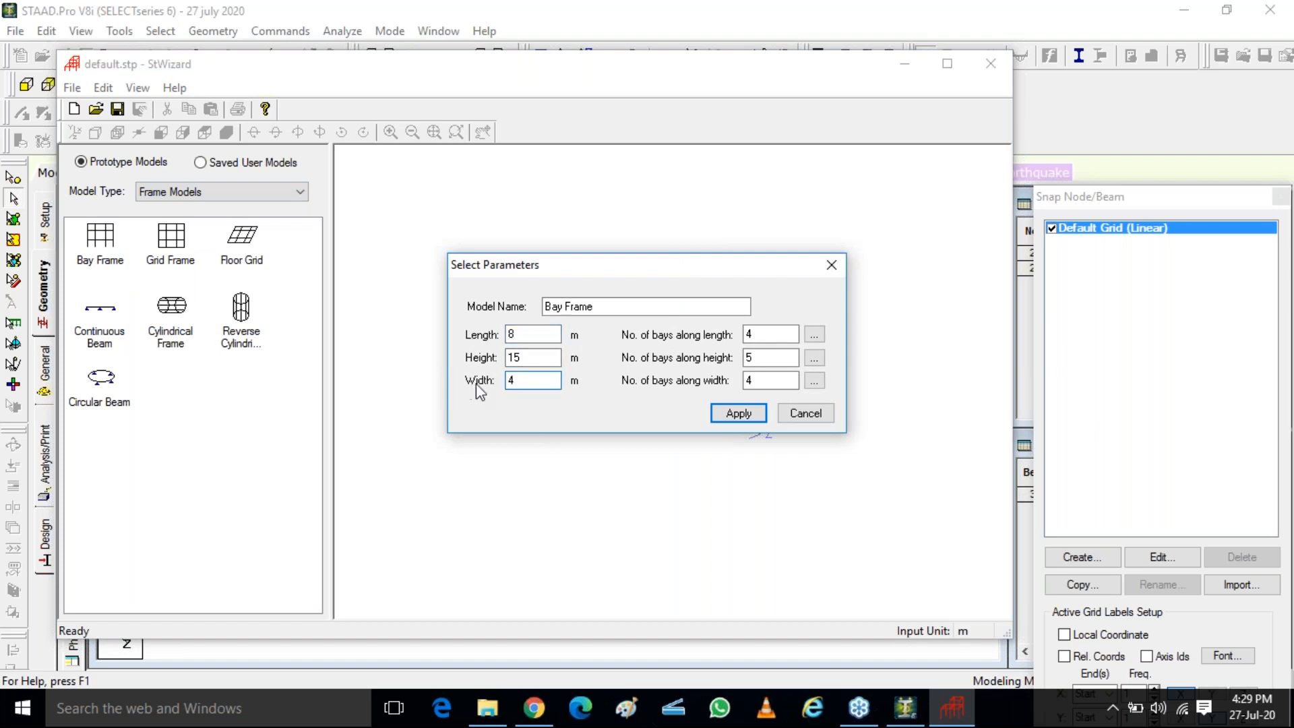
Set 2 bays along the length and 1 bay along the width, and generate the bay frame
double_click(781, 334)
type("2")
double_click(772, 380)
type("1")
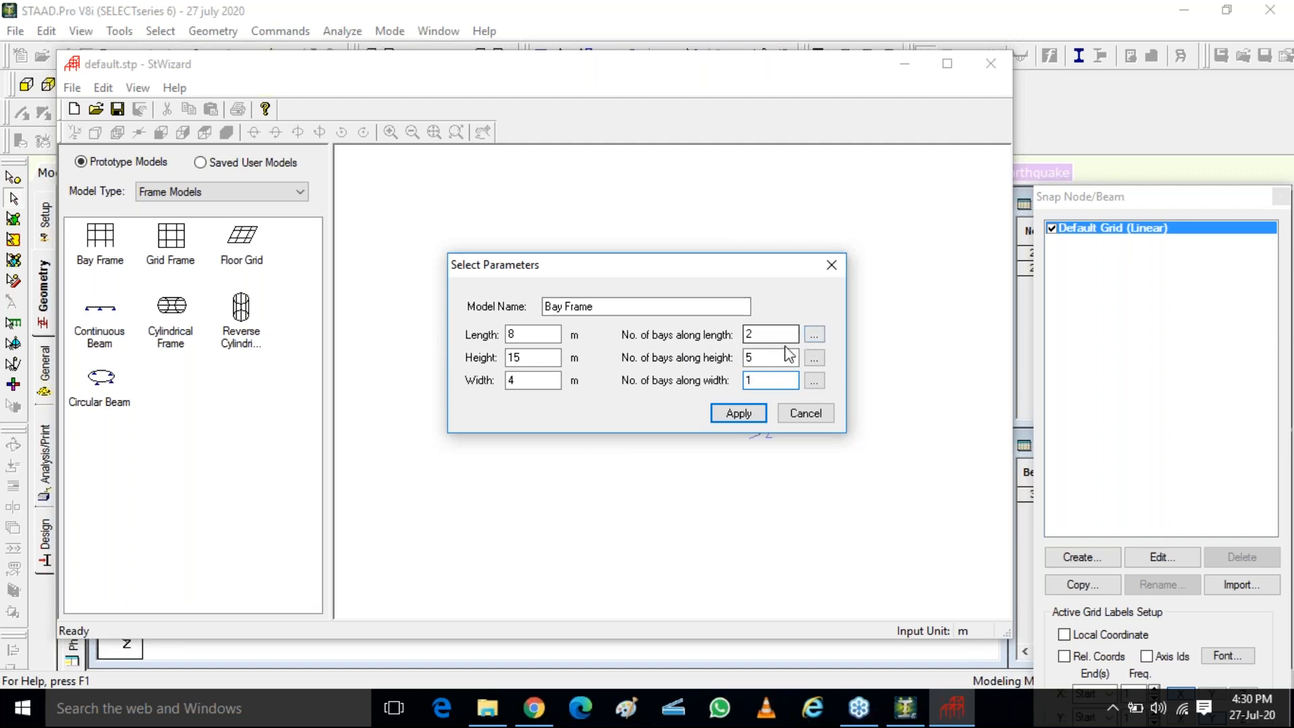
left_click(748, 415)
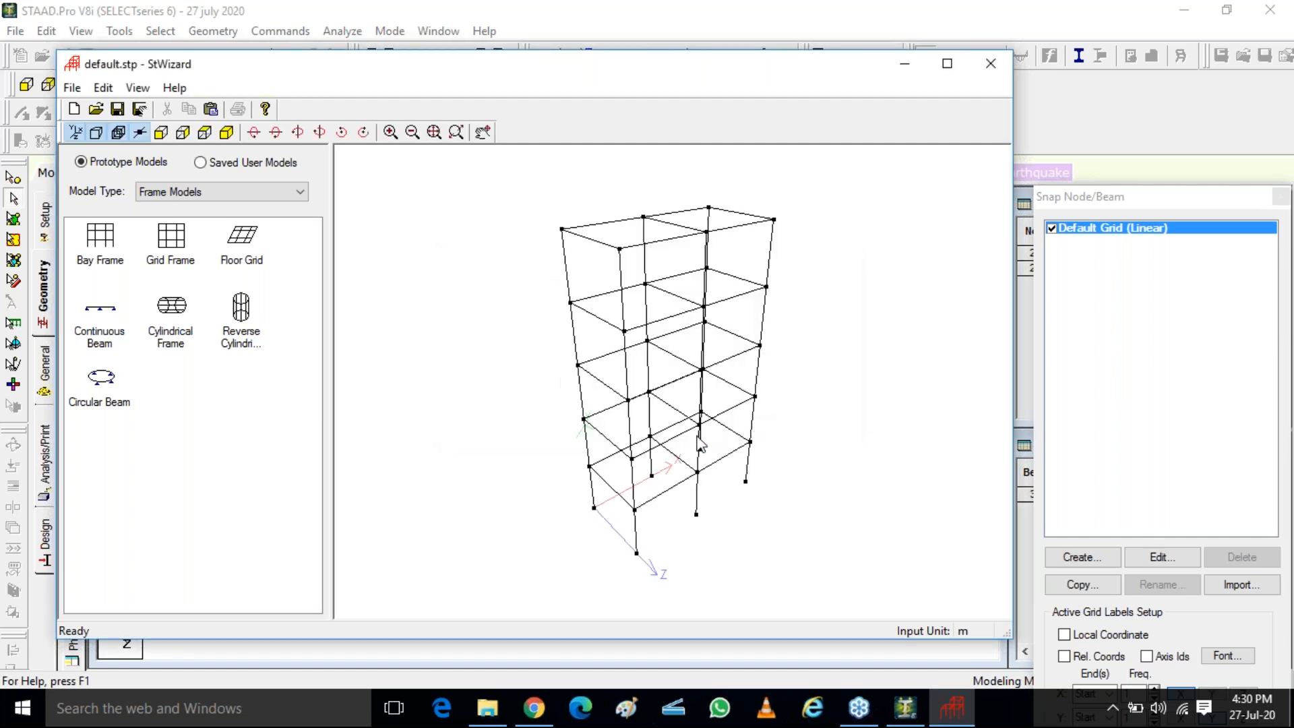
Close the Structure Wizard and merge the generated bay frame into the STAAD.Pro model
left_click_drag(523, 268, 1014, 127)
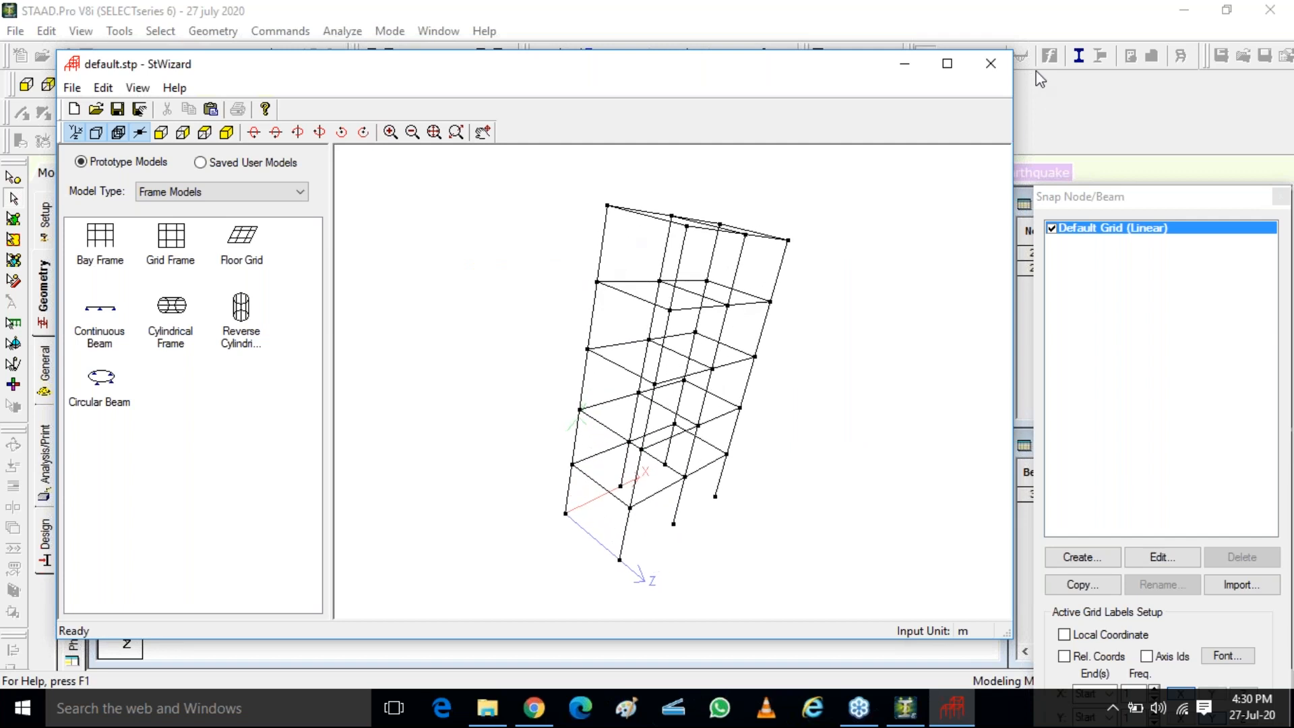
left_click(990, 63)
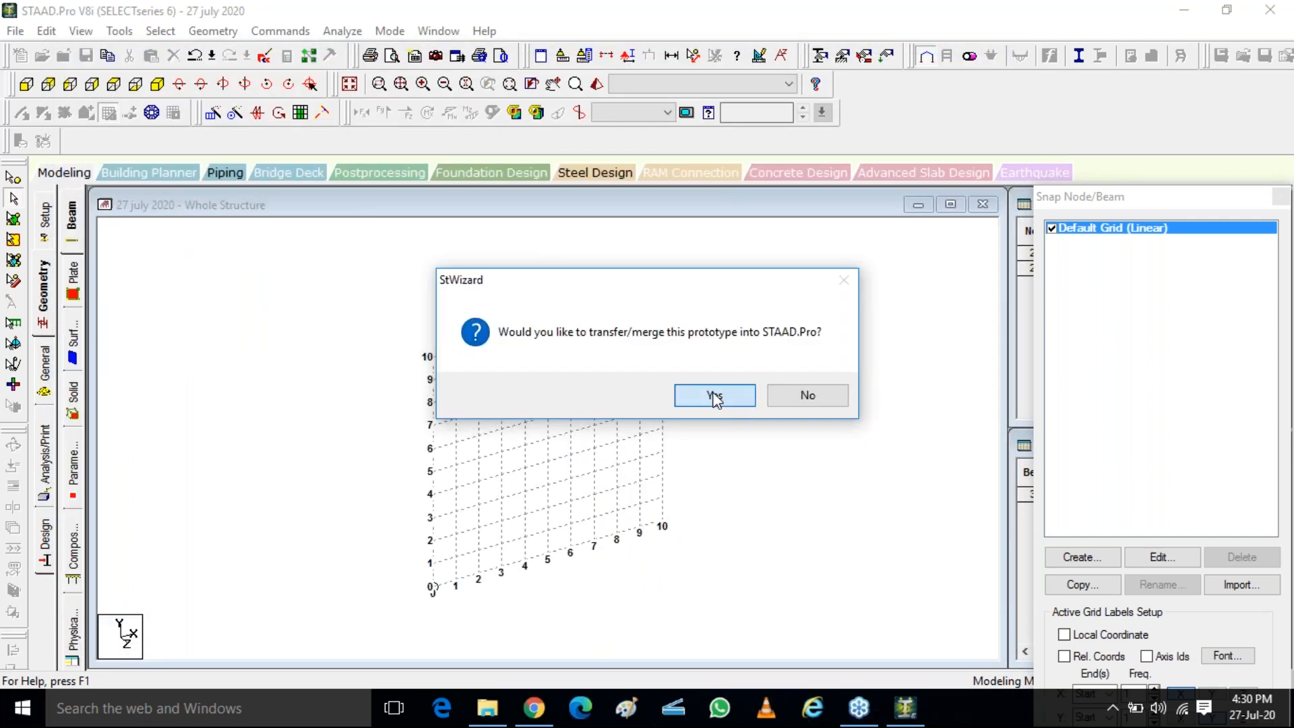
left_click(715, 396)
left_click(721, 273)
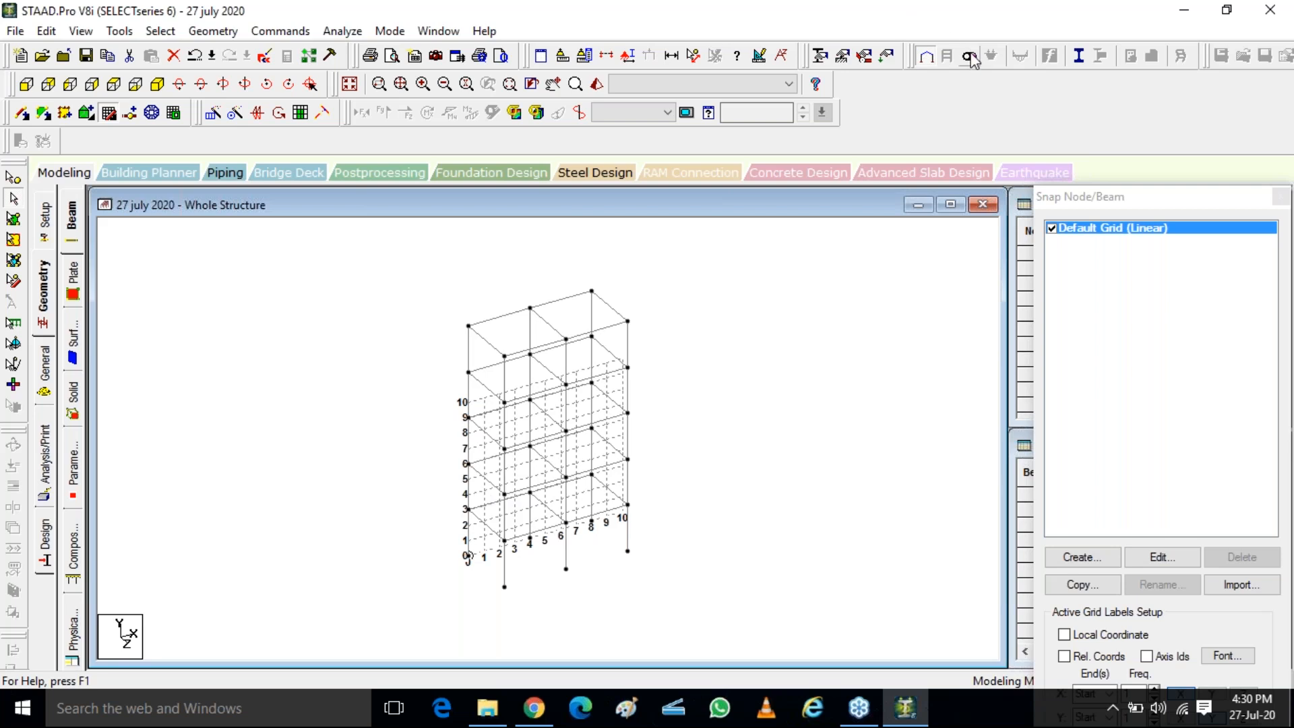
Open the general member property page for the whole structure
left_click(1002, 62)
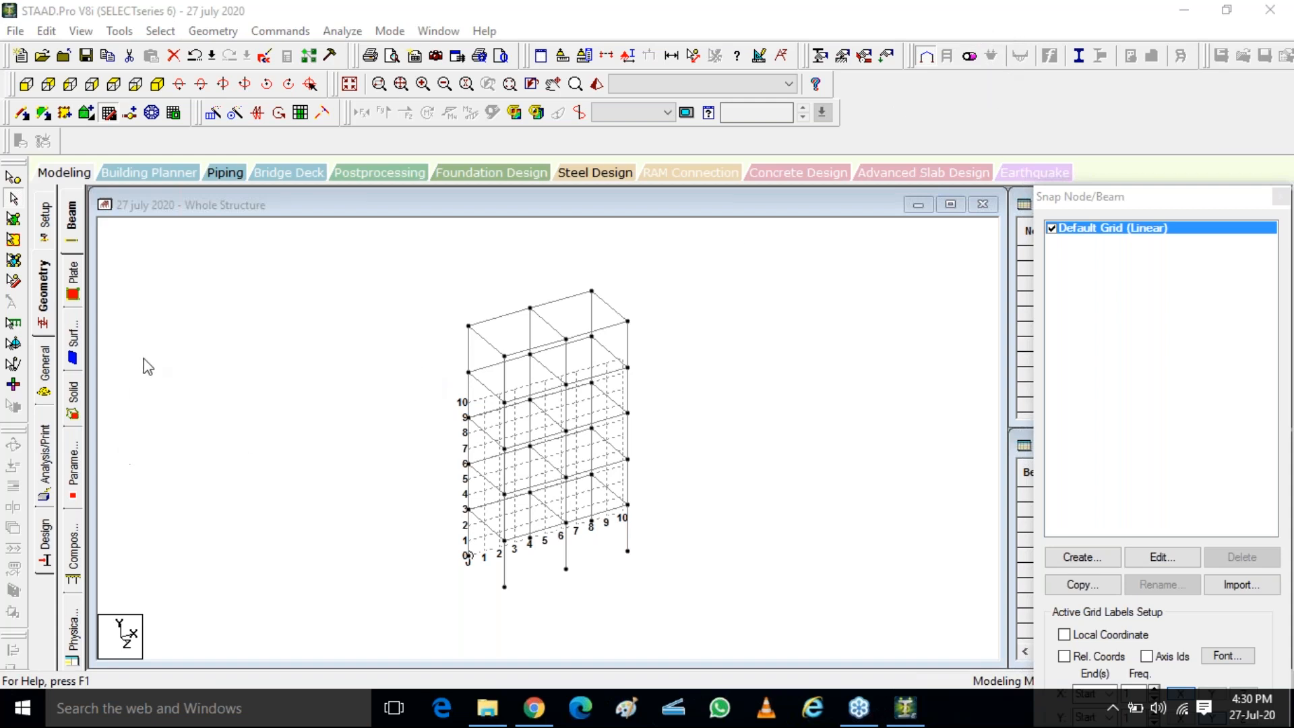
left_click(46, 379)
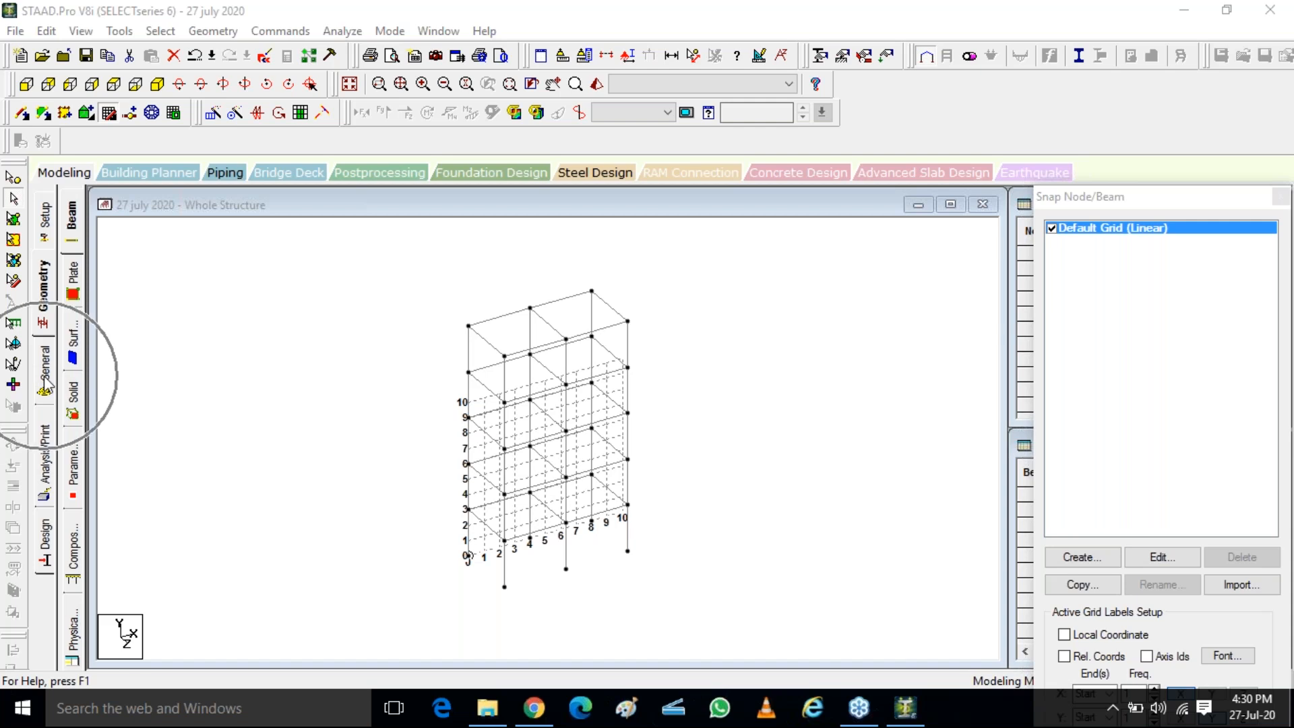
left_click(74, 224)
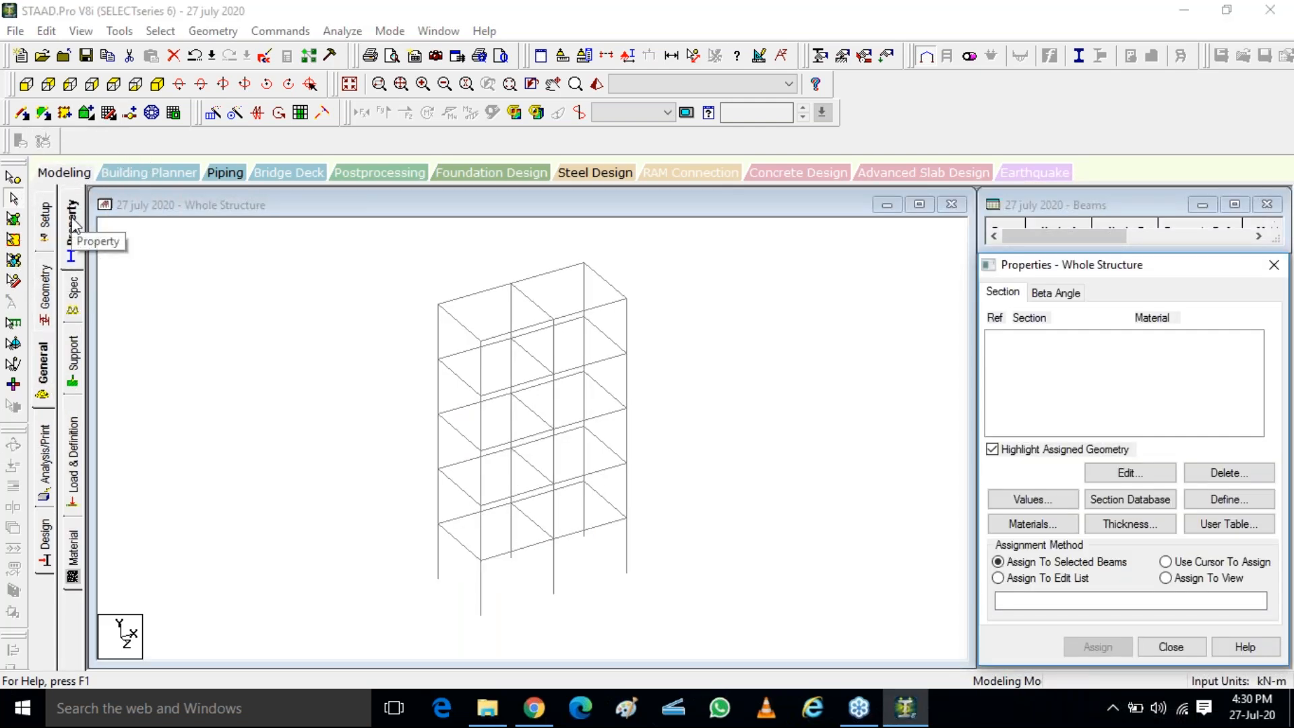
left_click(73, 224)
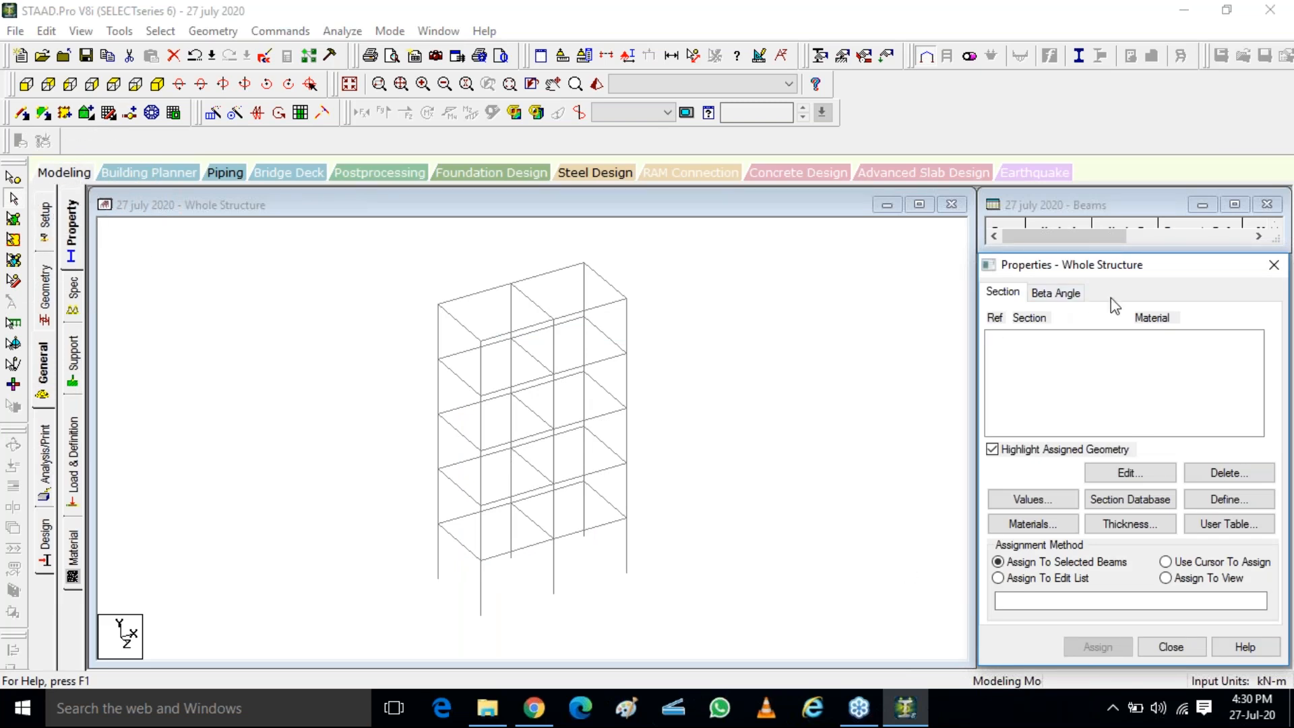
Start defining a new section property and examine the Circle, Rectangle, Tee and Trapezoidal section types
left_click(1149, 276)
key("ctrl")
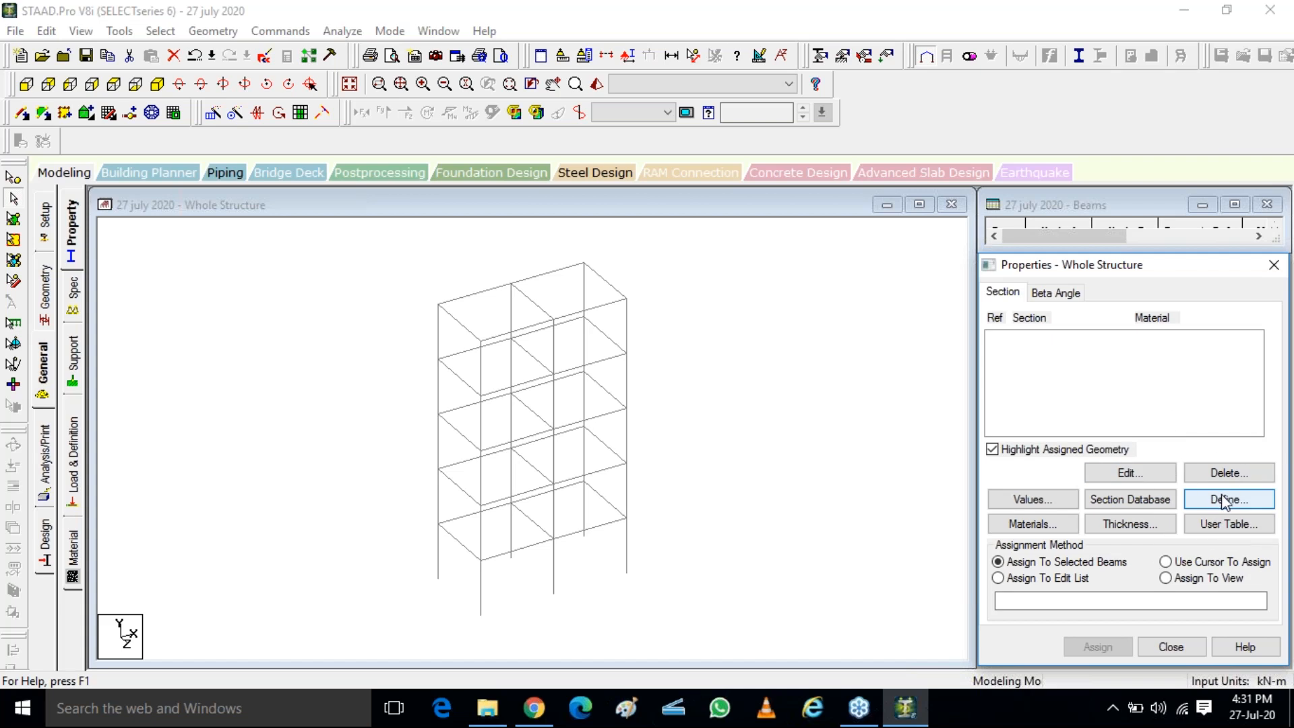
key("ctrl")
key("ctrl")
key("ctrl")
key("ctrl")
left_click(1225, 500)
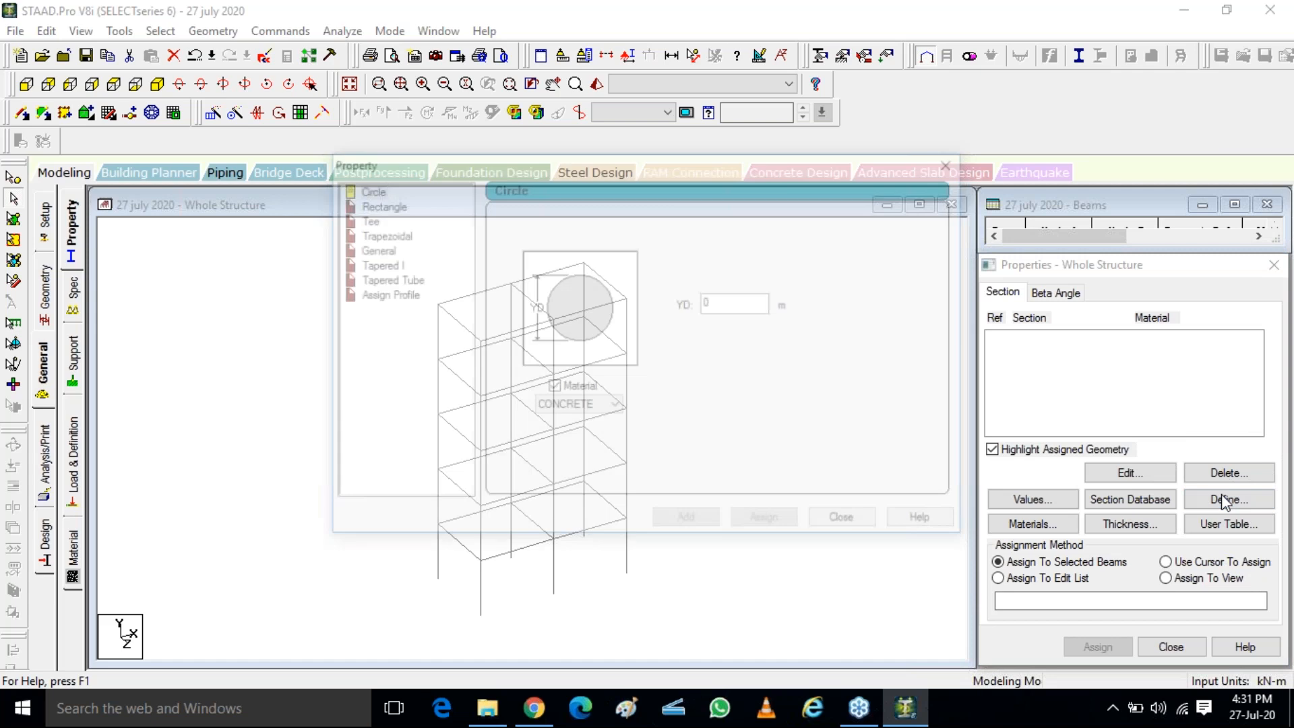
left_click(365, 189)
left_click(368, 203)
left_click(371, 219)
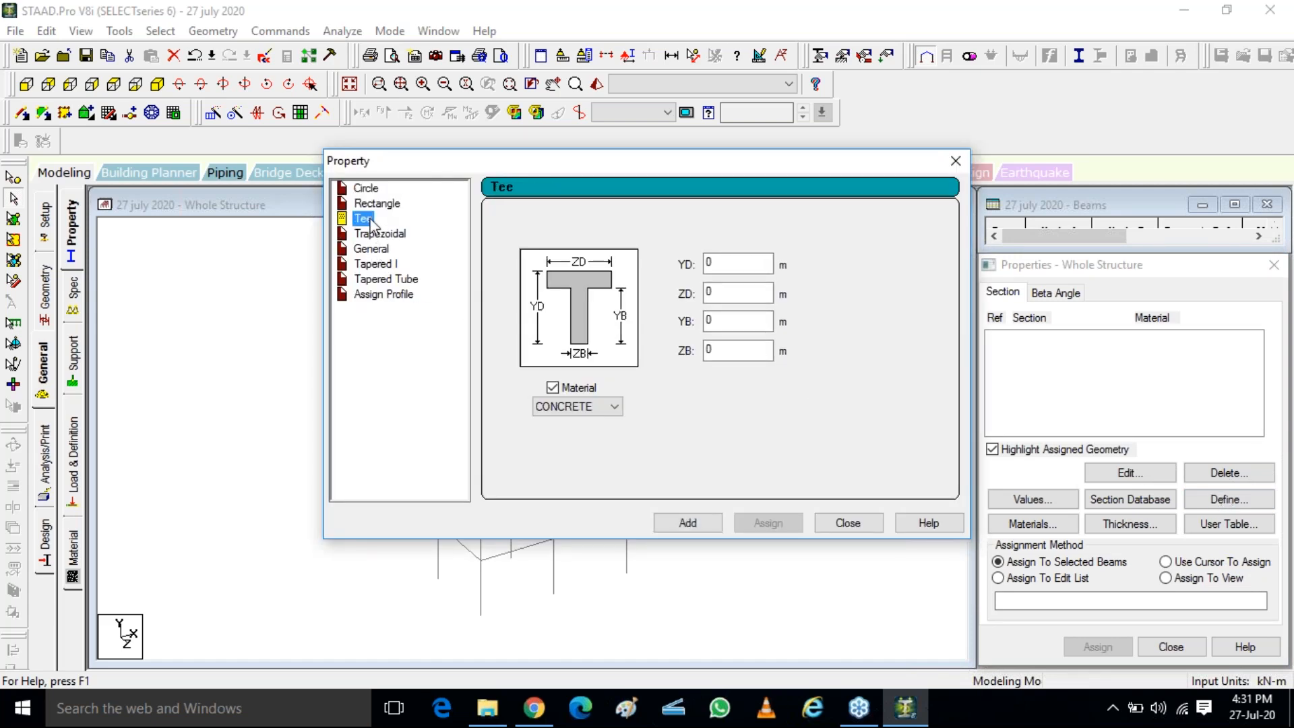
left_click(376, 235)
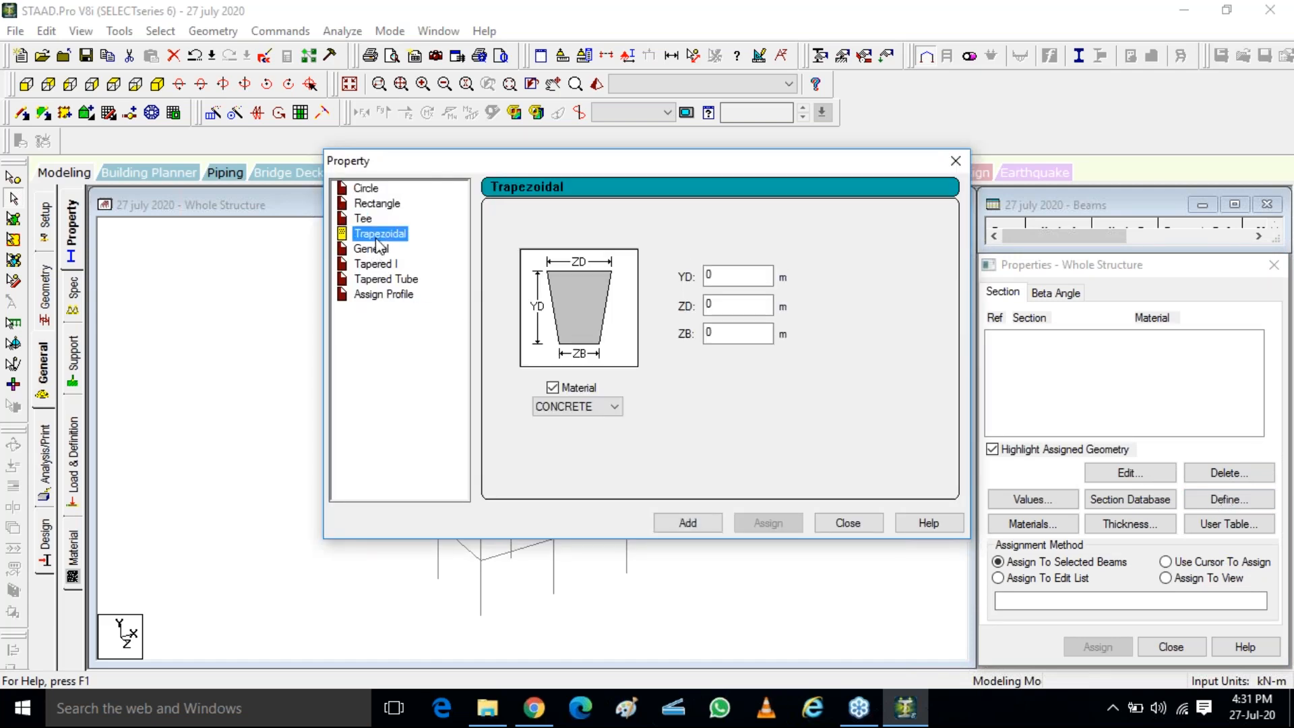
left_click(366, 190)
left_click(384, 203)
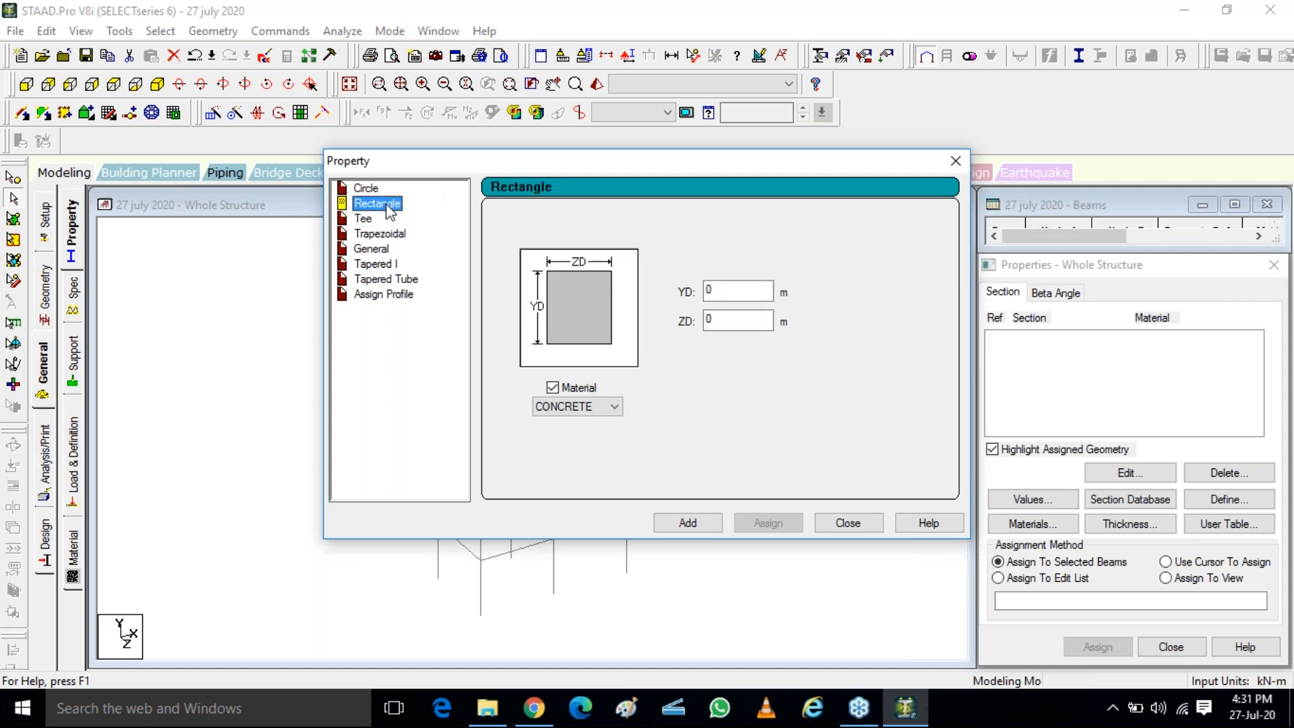
left_click(376, 192)
Choose a rectangular section and set its YD depth to 0.4 m and ZD width to 0.3 m
left_click(385, 204)
left_click(383, 202)
left_click(745, 292)
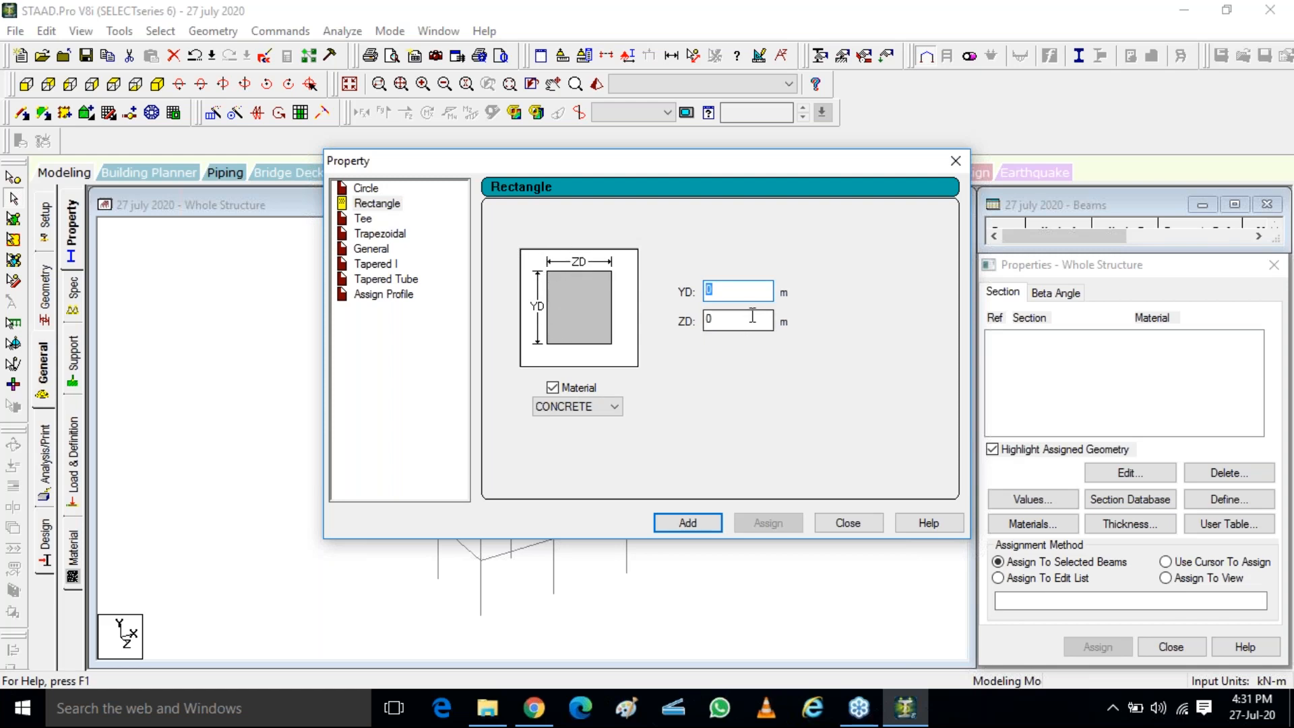
left_click(710, 290)
left_click_drag(709, 289, 695, 291)
type(".4")
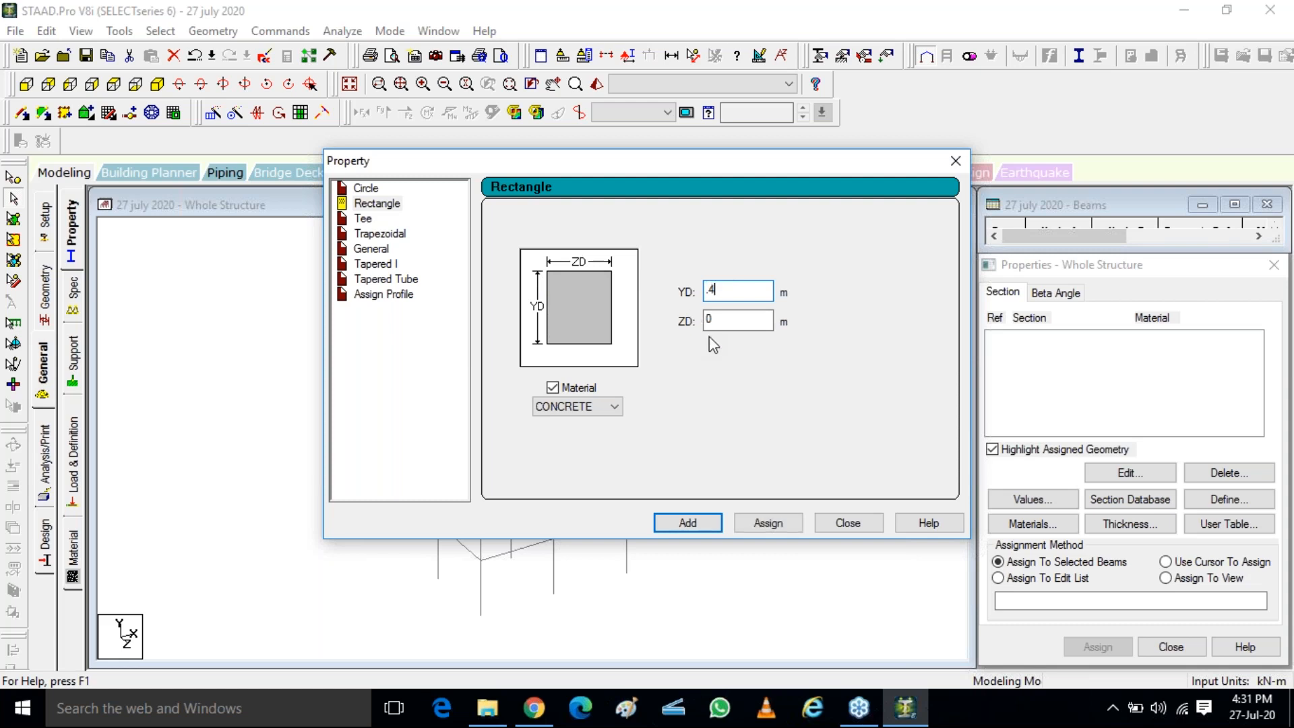
left_click_drag(718, 318, 700, 315)
type(".3")
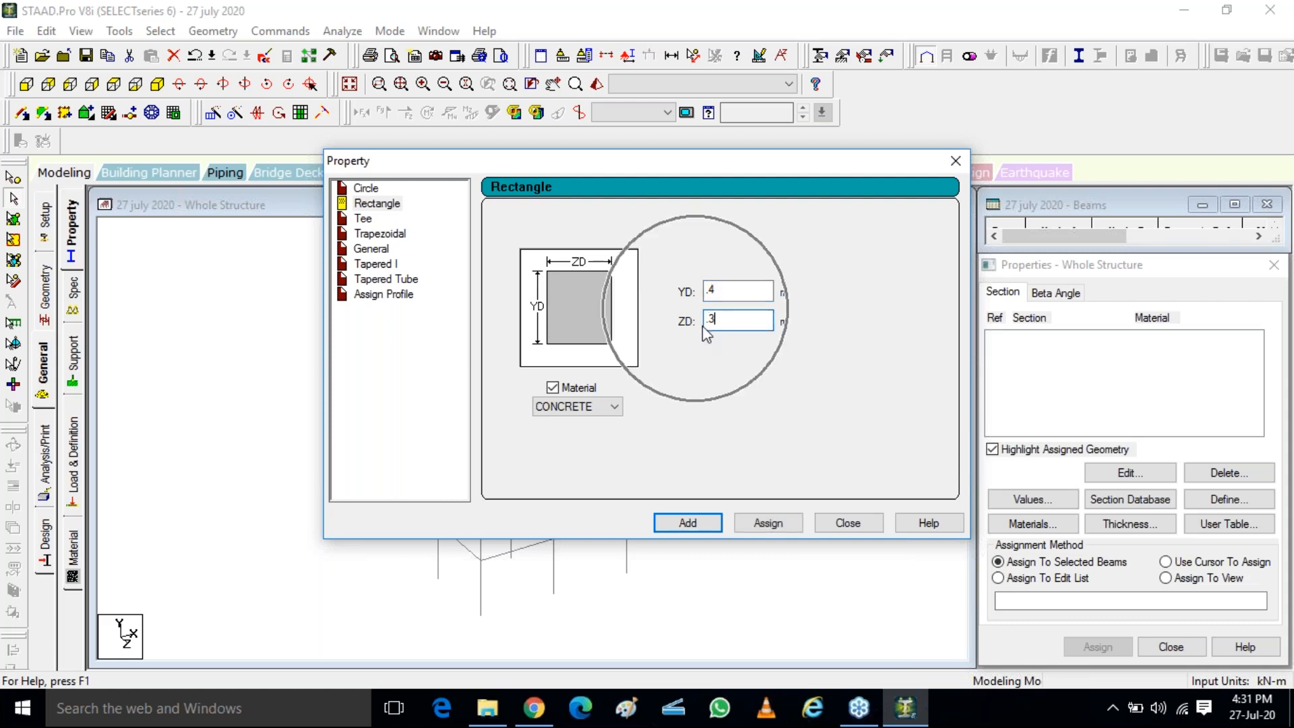
Assign CONCRETE as the rectangular section's material, add the section to the property list and close the definition dialog
left_click(583, 408)
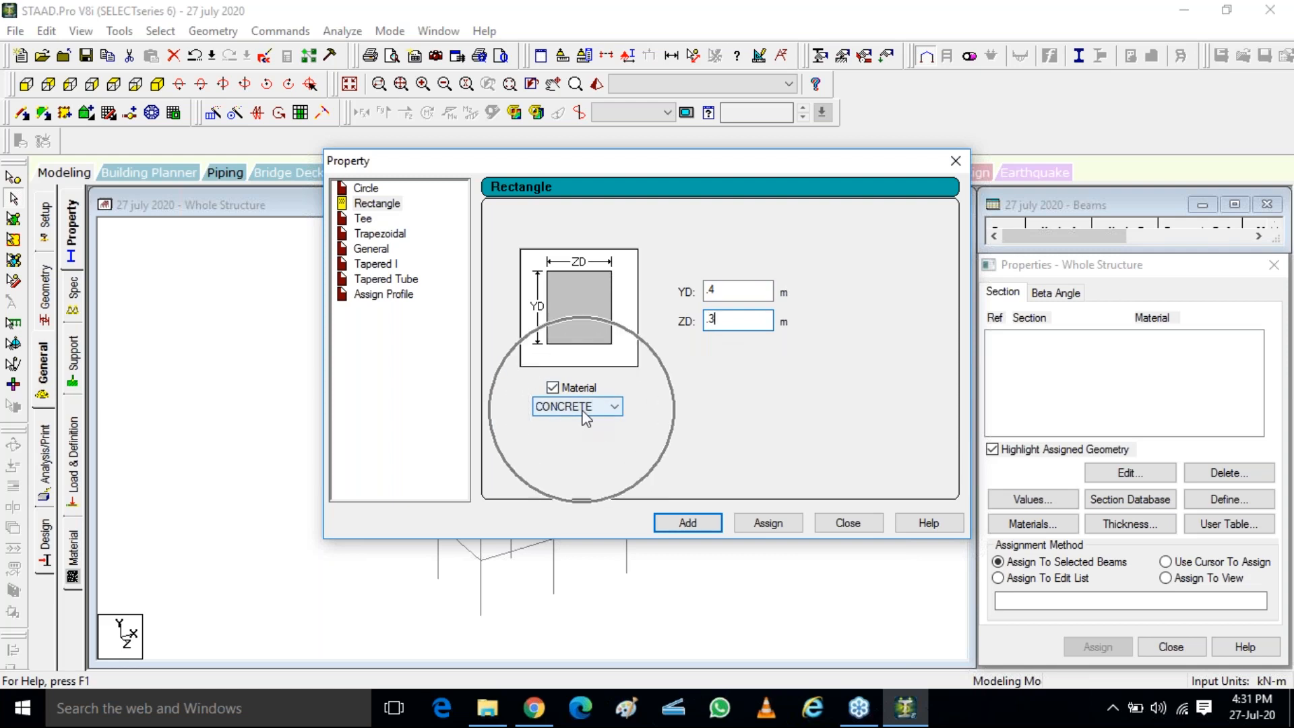
left_click(553, 389)
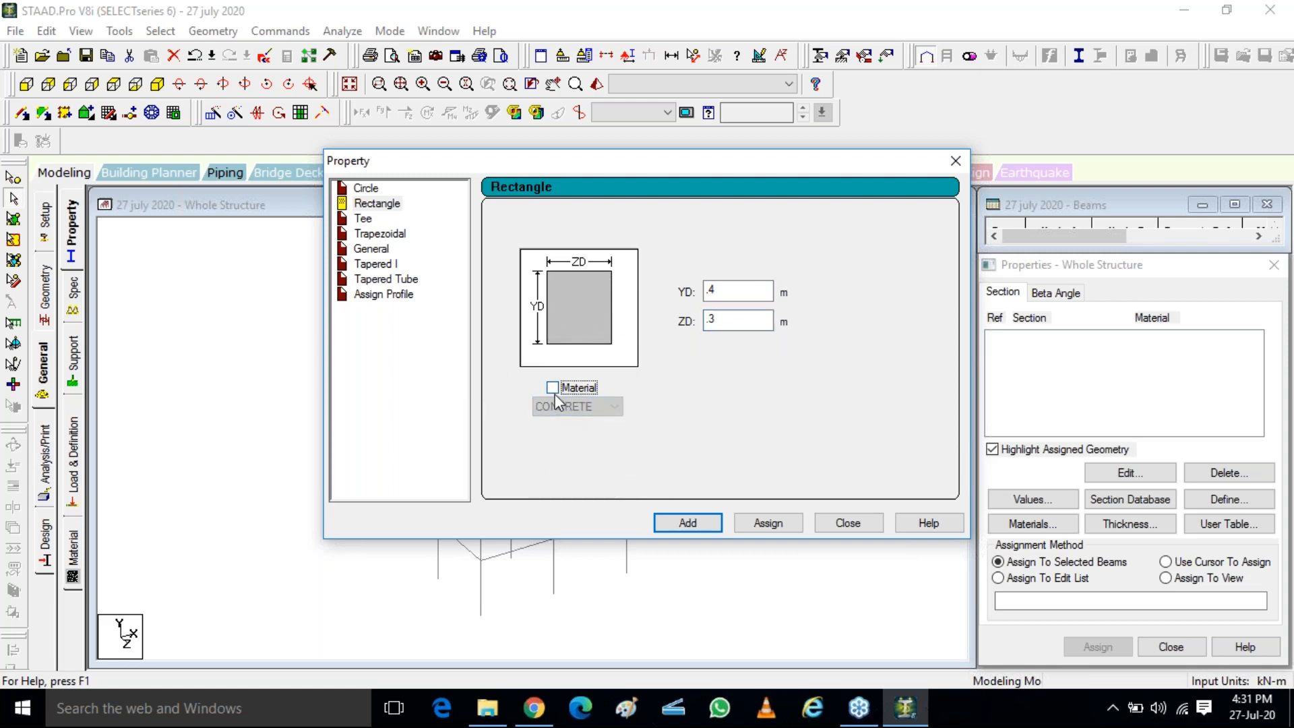
left_click(553, 389)
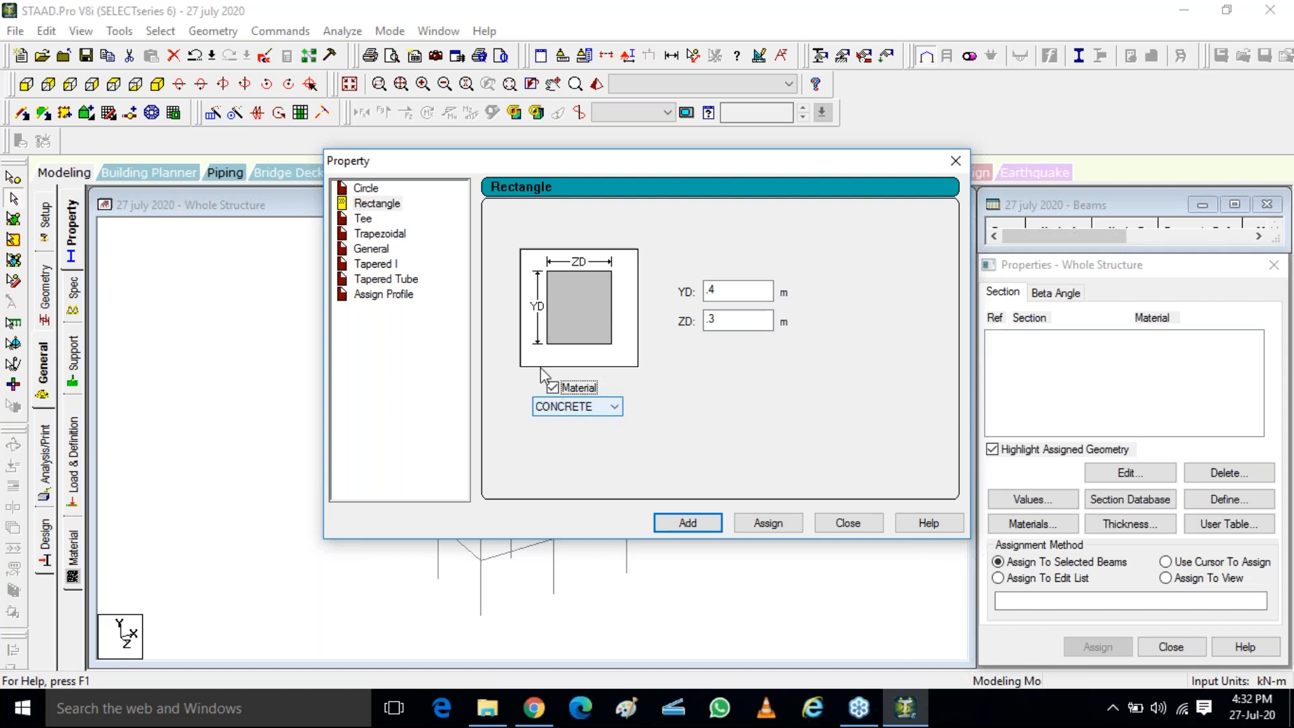
left_click(593, 411)
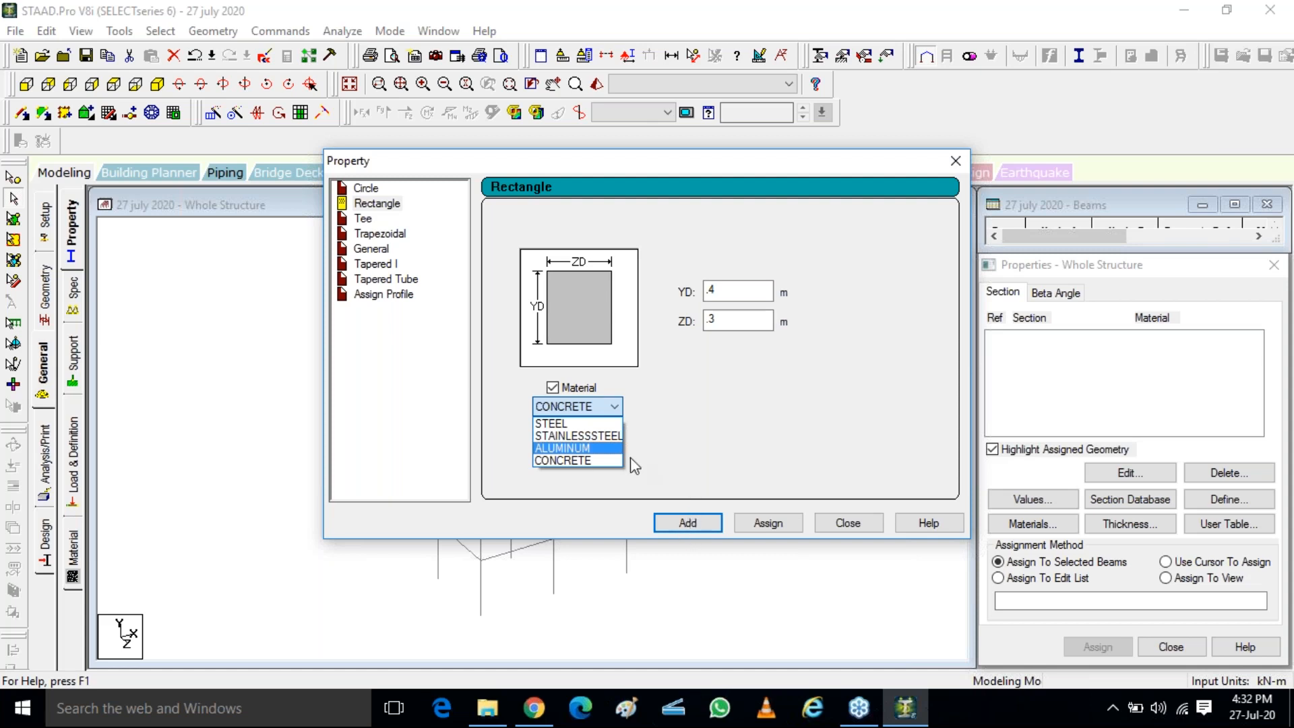
left_click(569, 464)
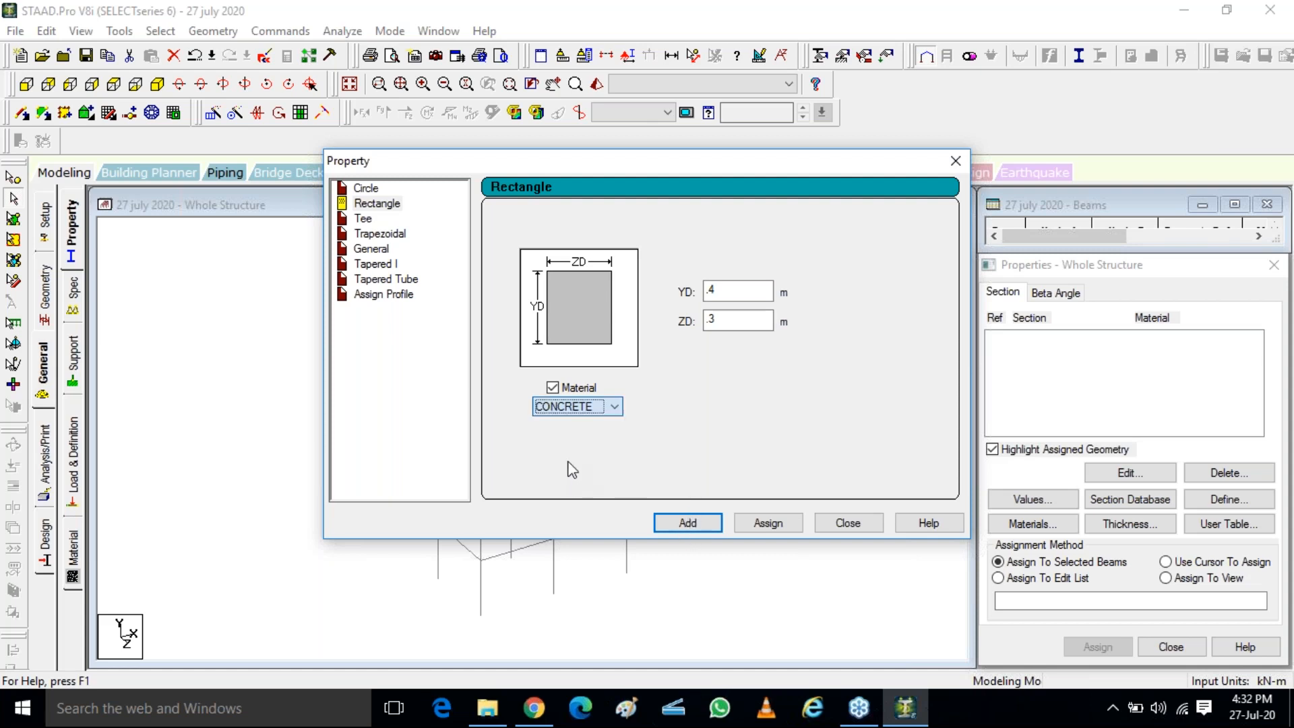
left_click(682, 528)
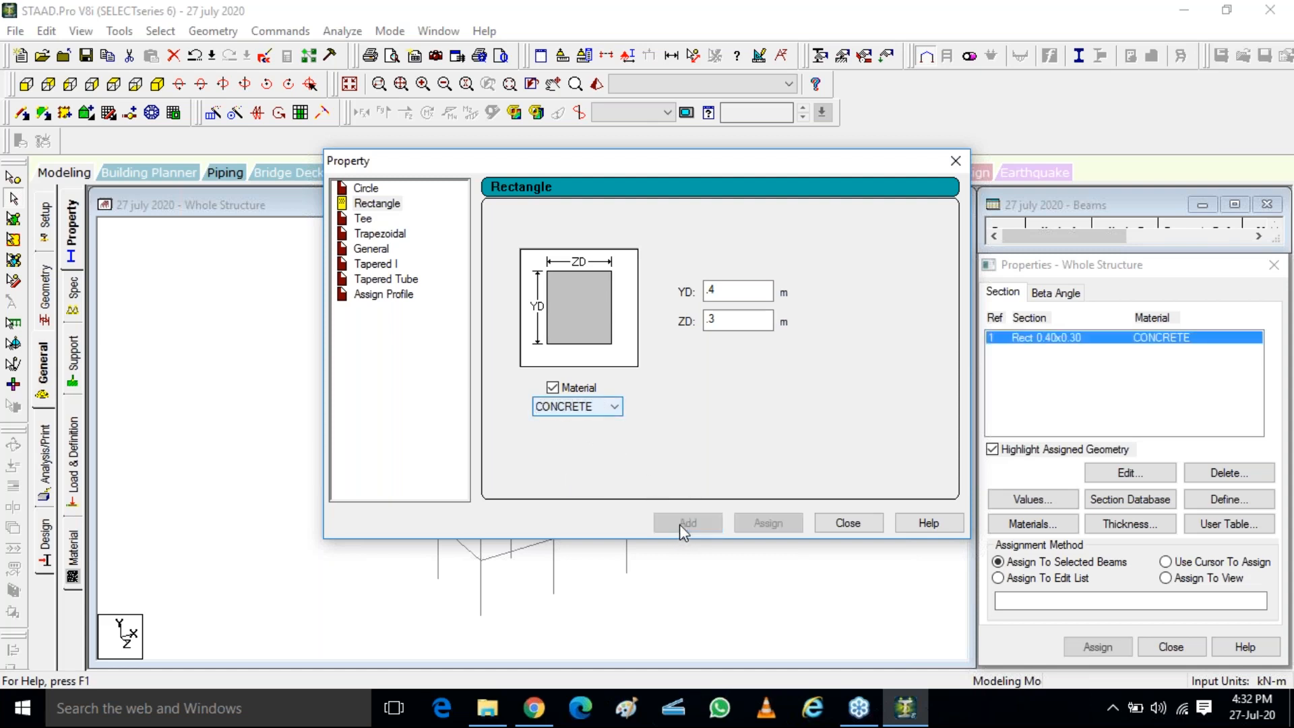
left_click(849, 525)
Examine the table of available materials and their properties, and close it
left_click(1104, 339)
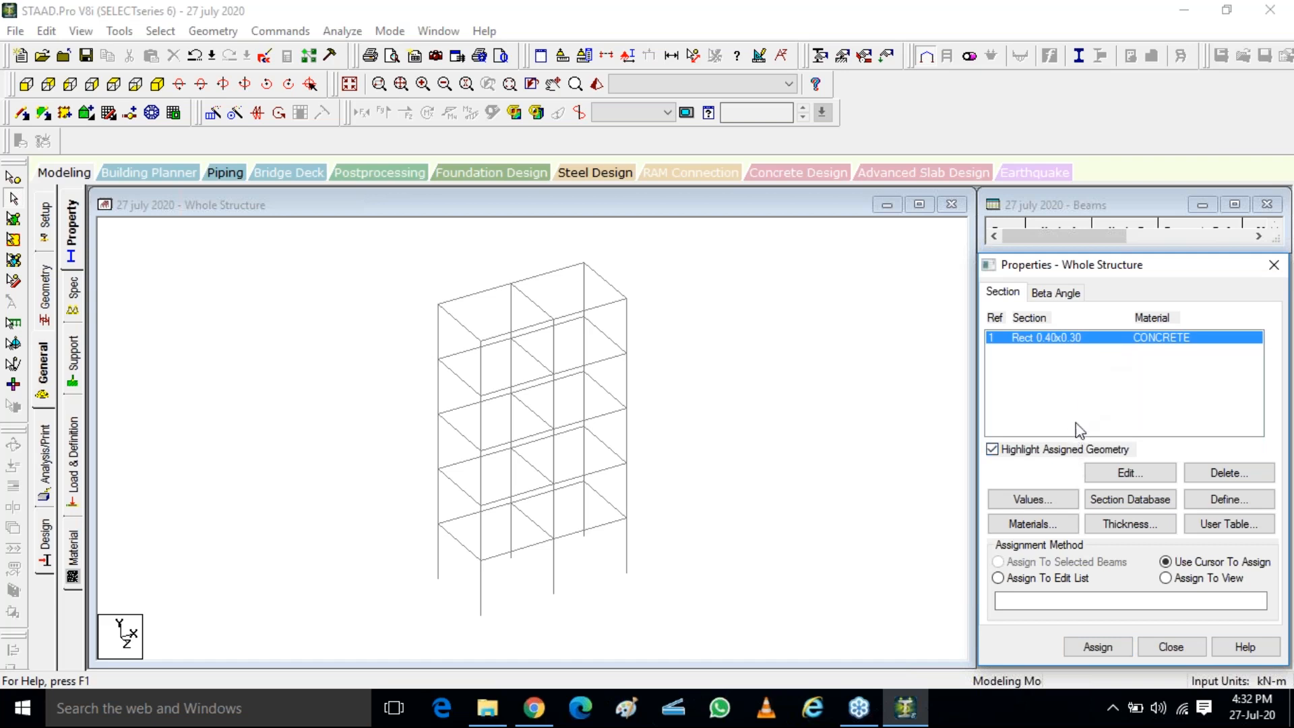
left_click(1032, 525)
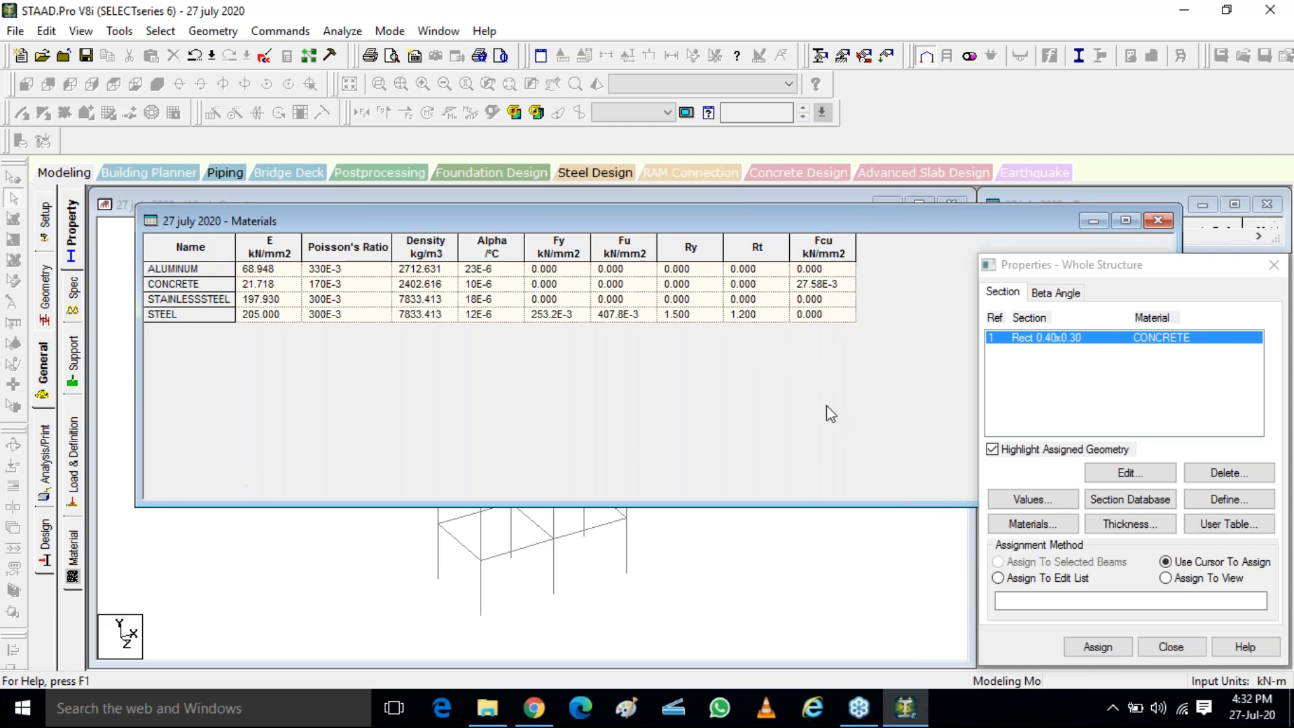
left_click(1159, 220)
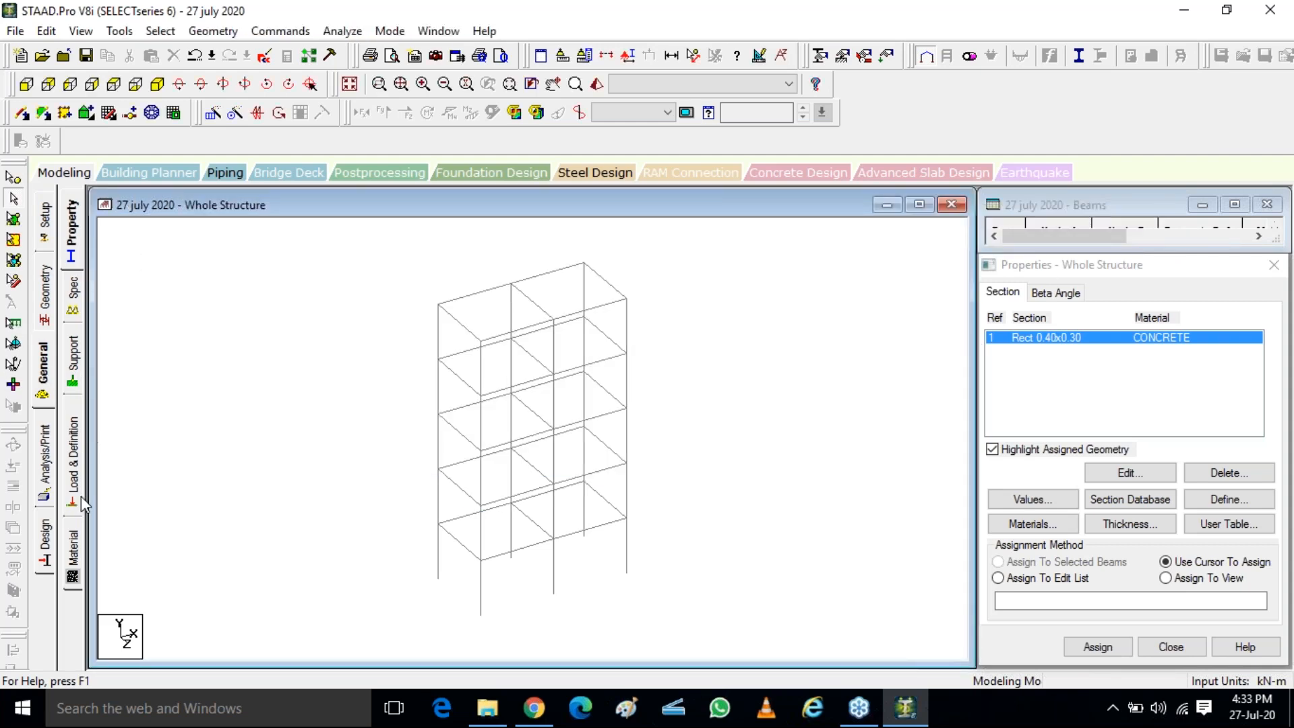
Start a new isotropic material based on the CONCRETE values and title it m30
left_click(74, 557)
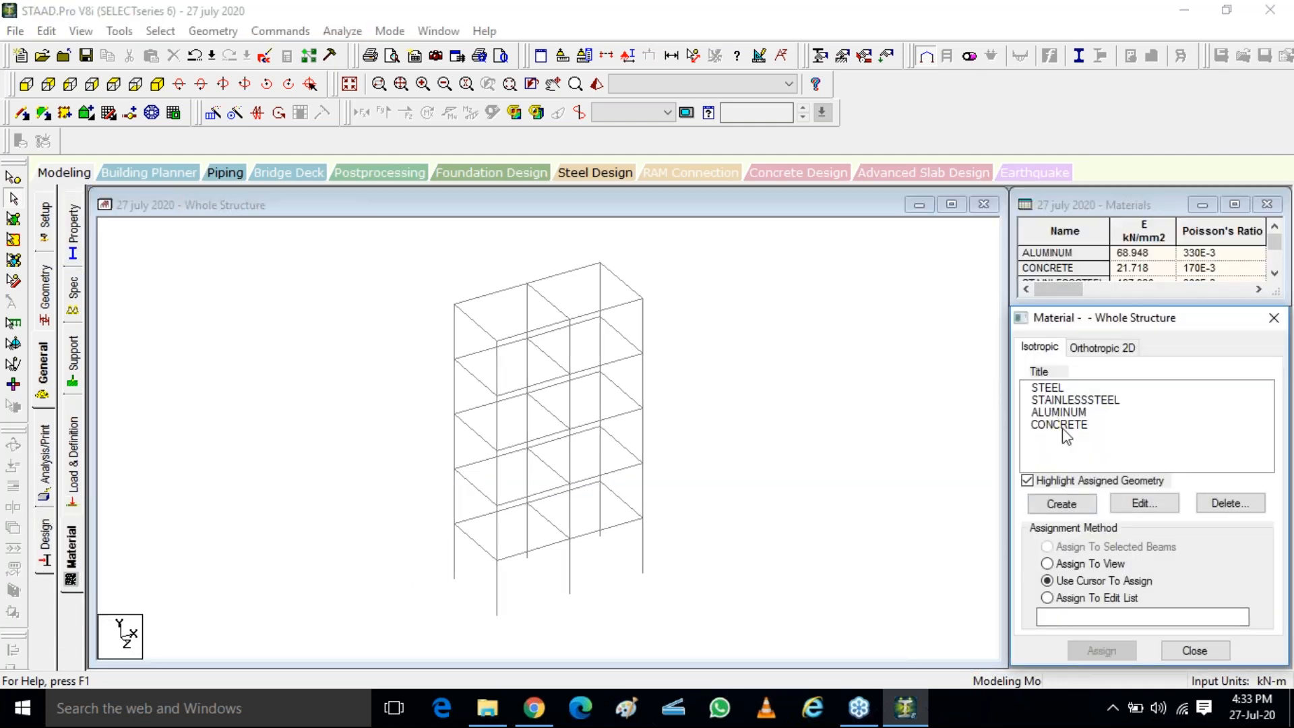
left_click(1077, 514)
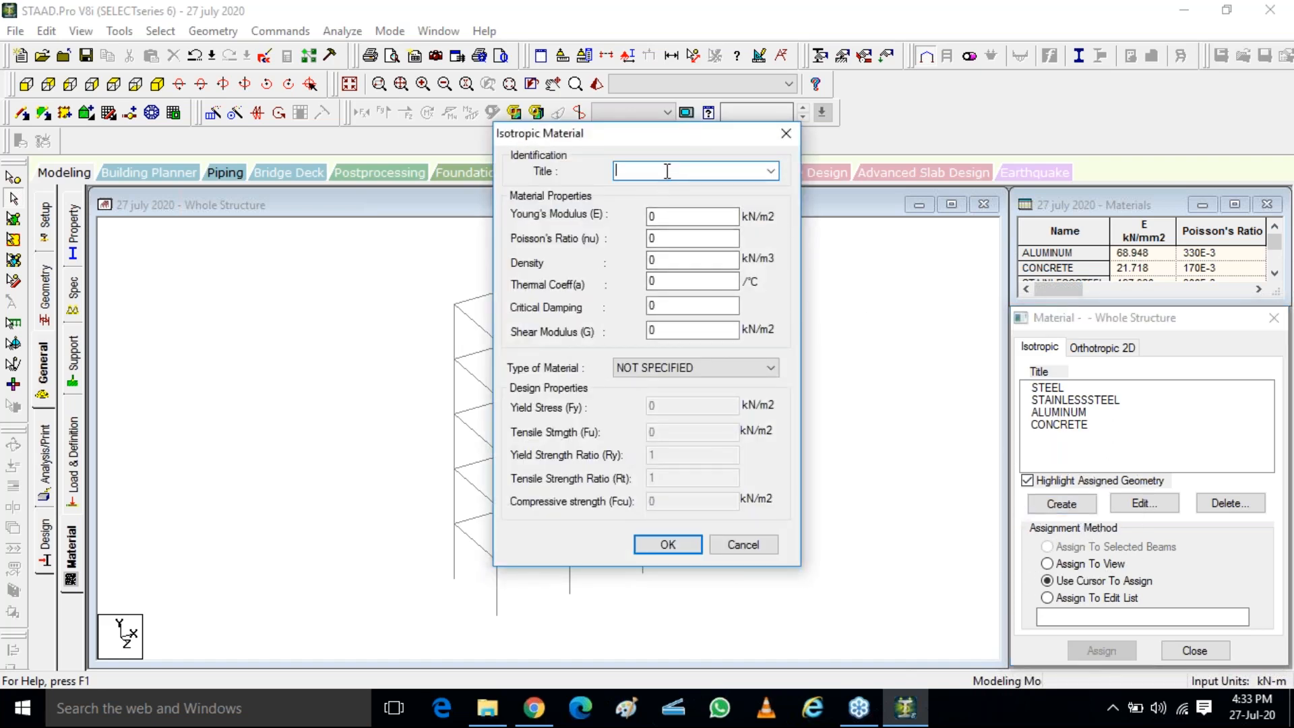
left_click(765, 170)
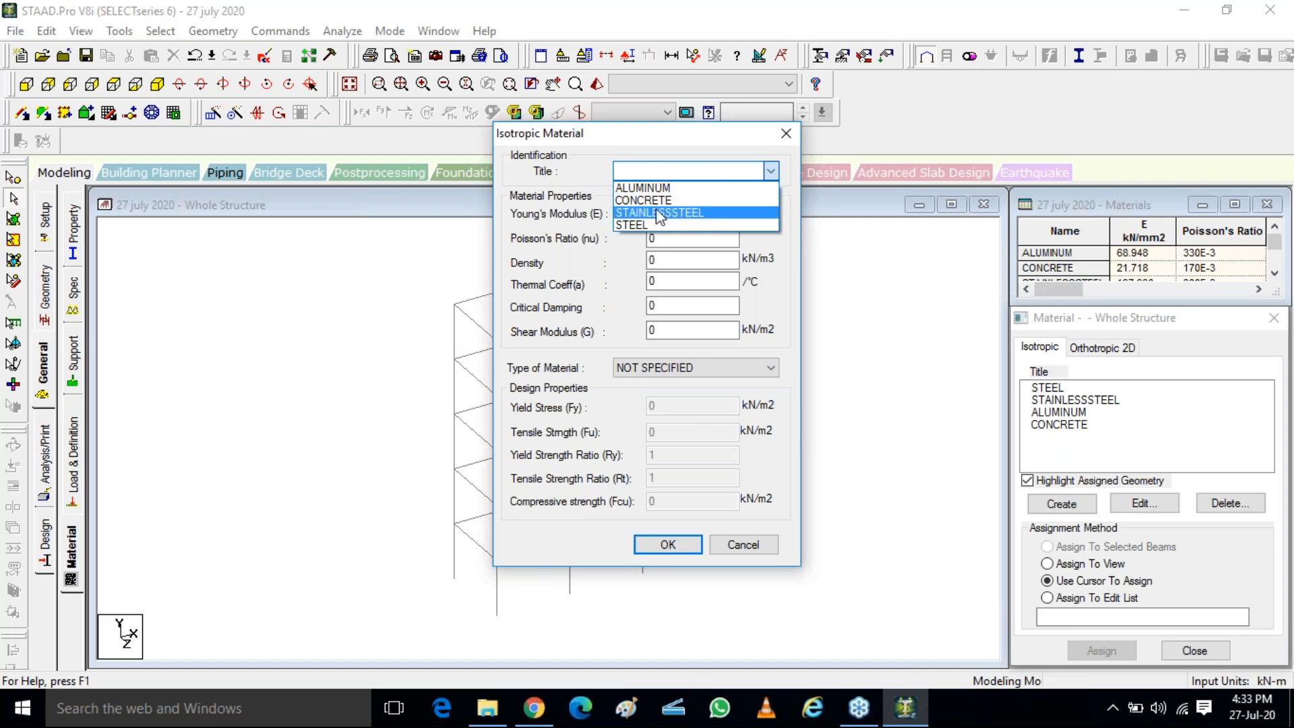
left_click(654, 201)
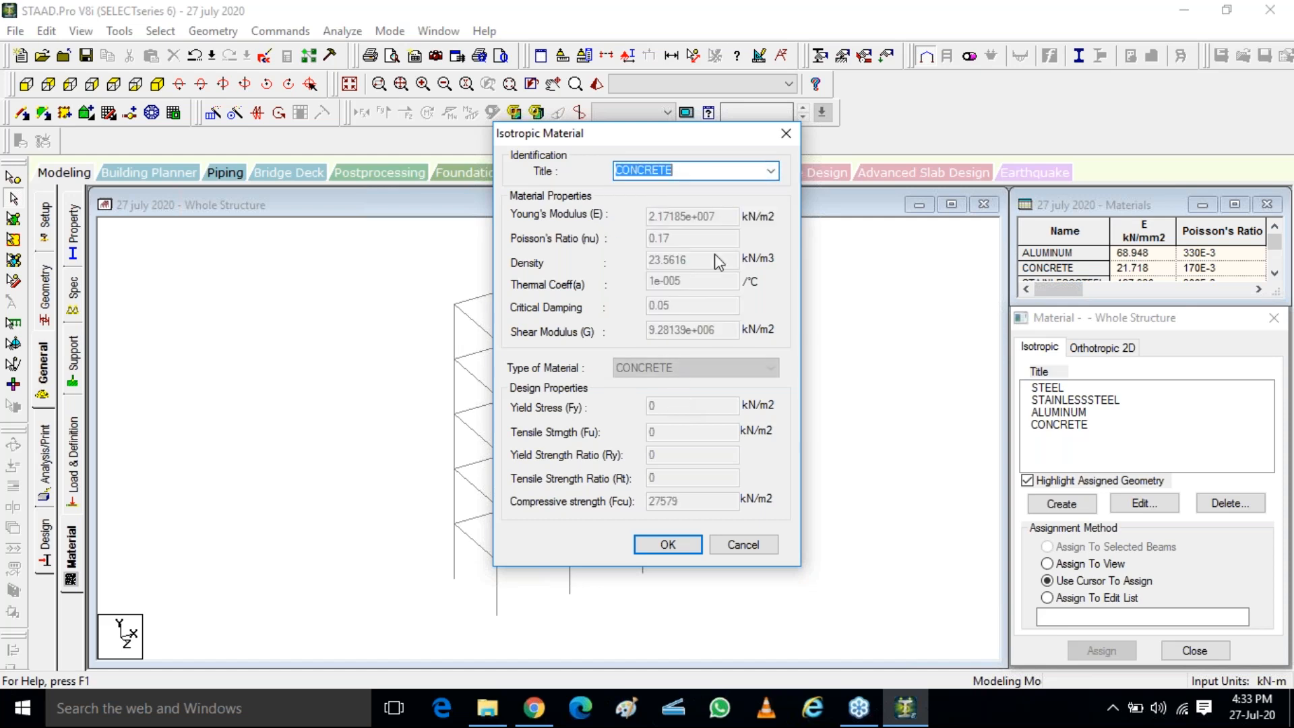
left_click_drag(710, 170, 572, 147)
type("m30")
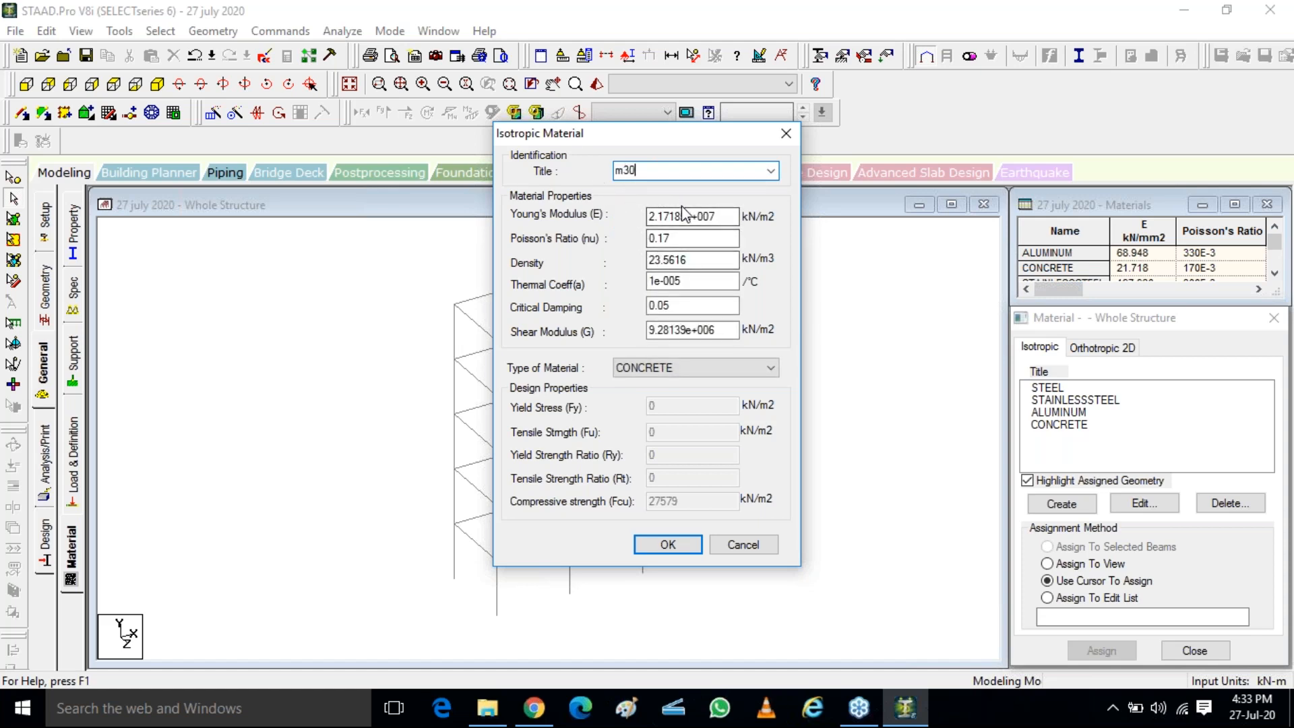
Set the m30 material type to CONCRETE with a compressive strength of 30000 kN/m2, create it and select it in the materials list
left_click(685, 366)
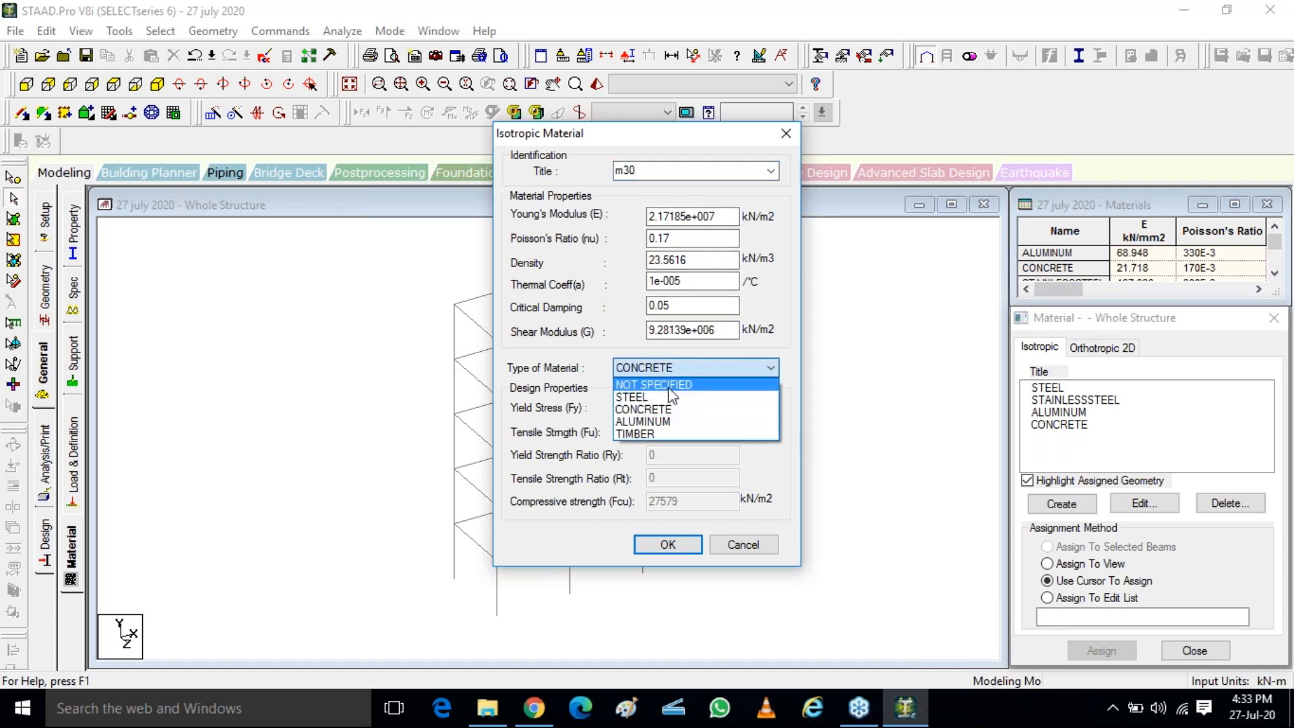
left_click(658, 409)
left_click(679, 503)
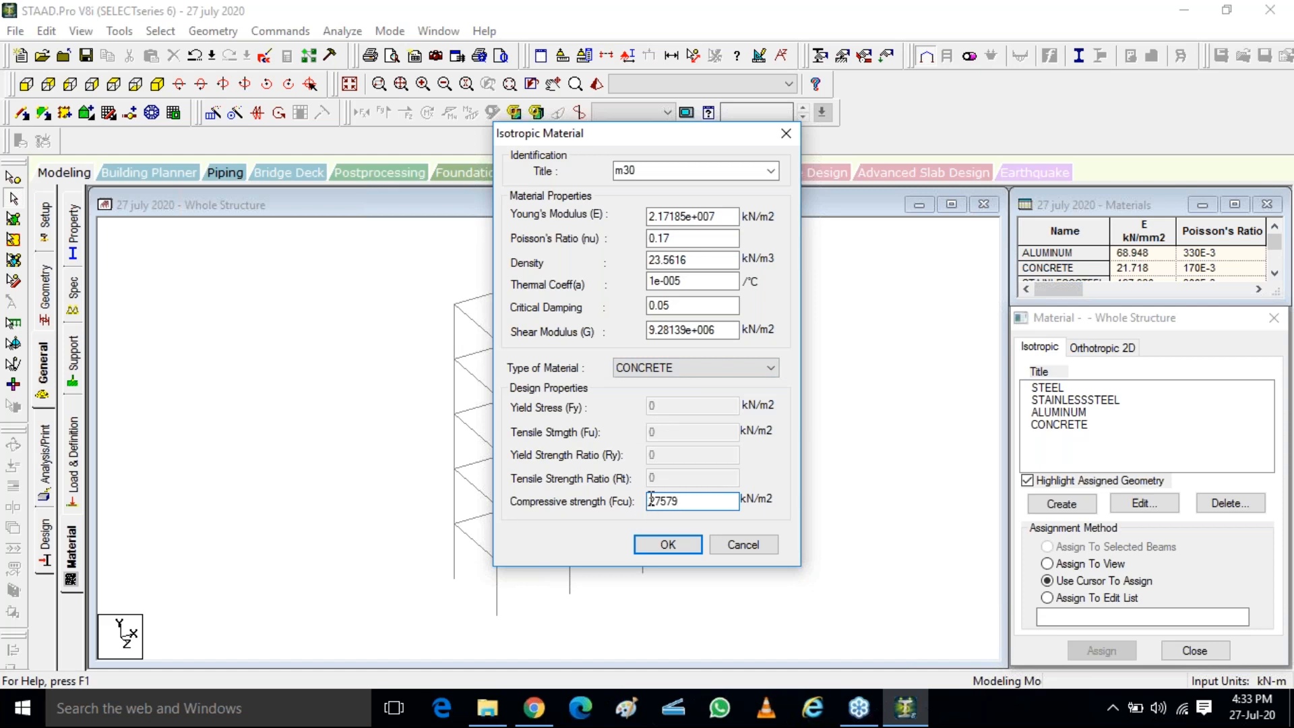
left_click_drag(654, 501, 646, 501)
key("Delete")
key("Delete")
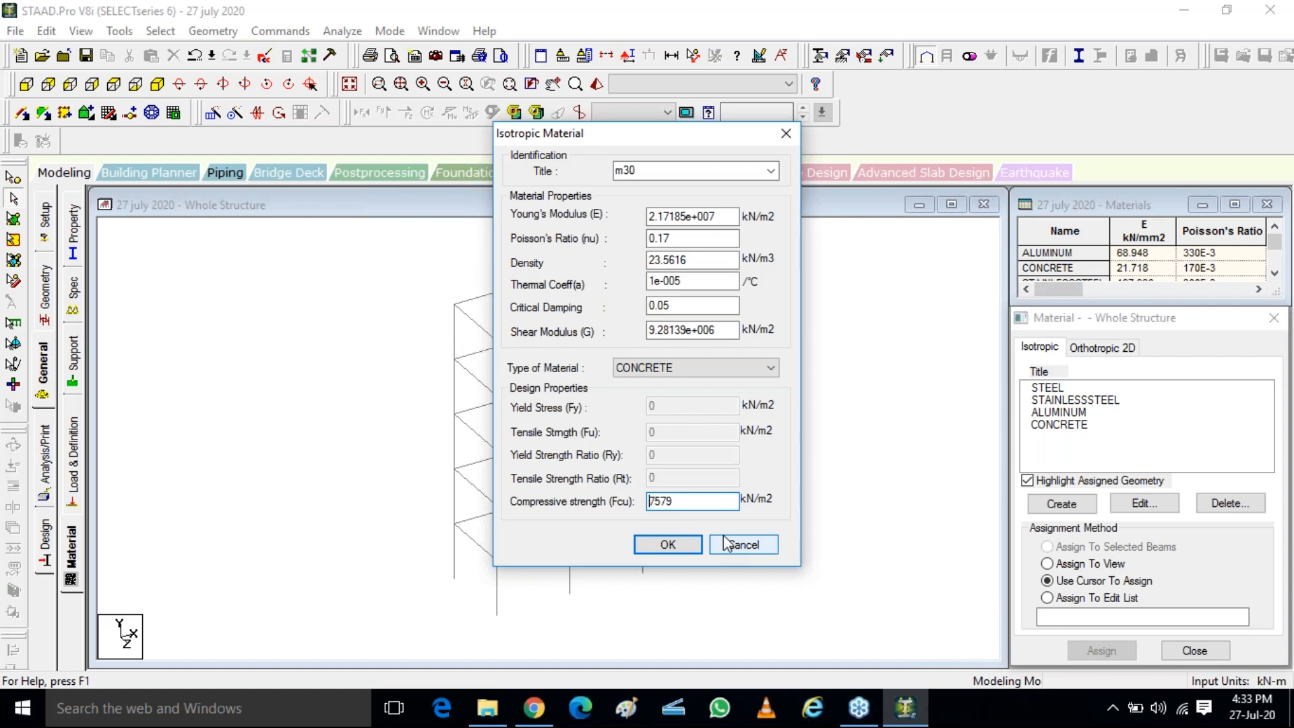
type("30")
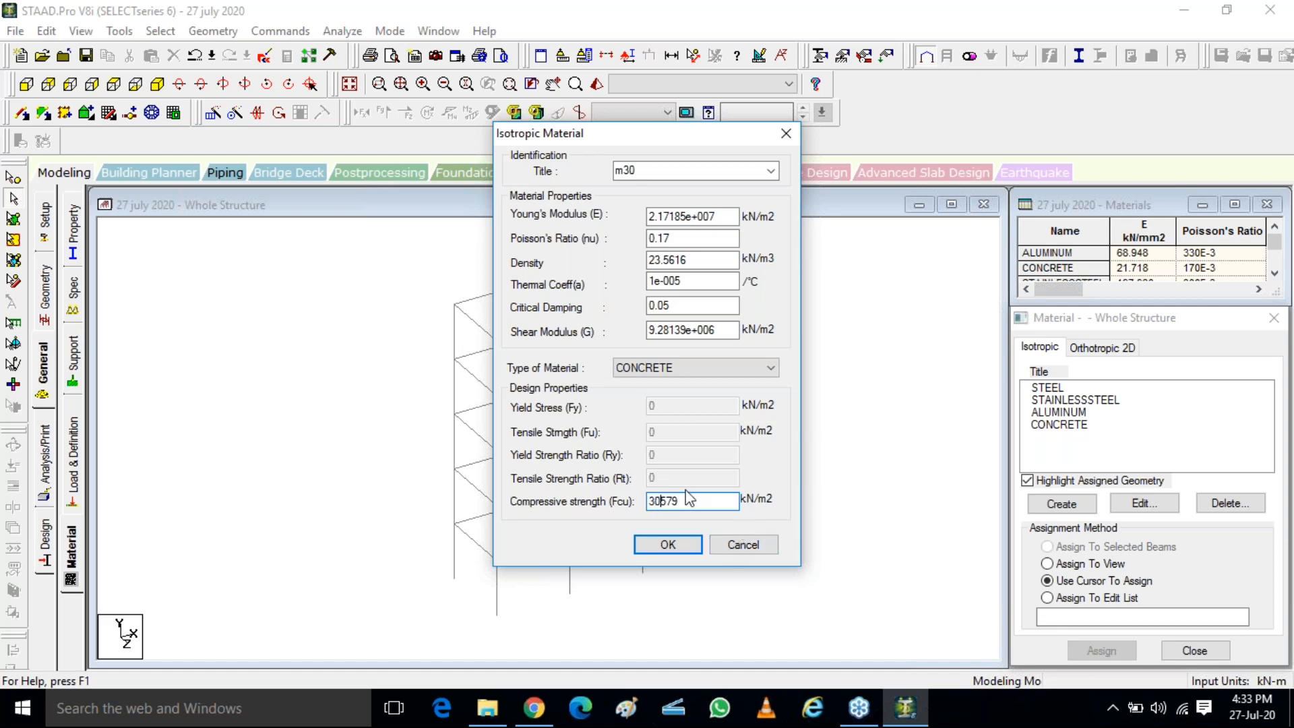
left_click_drag(663, 500, 701, 499)
type("0000")
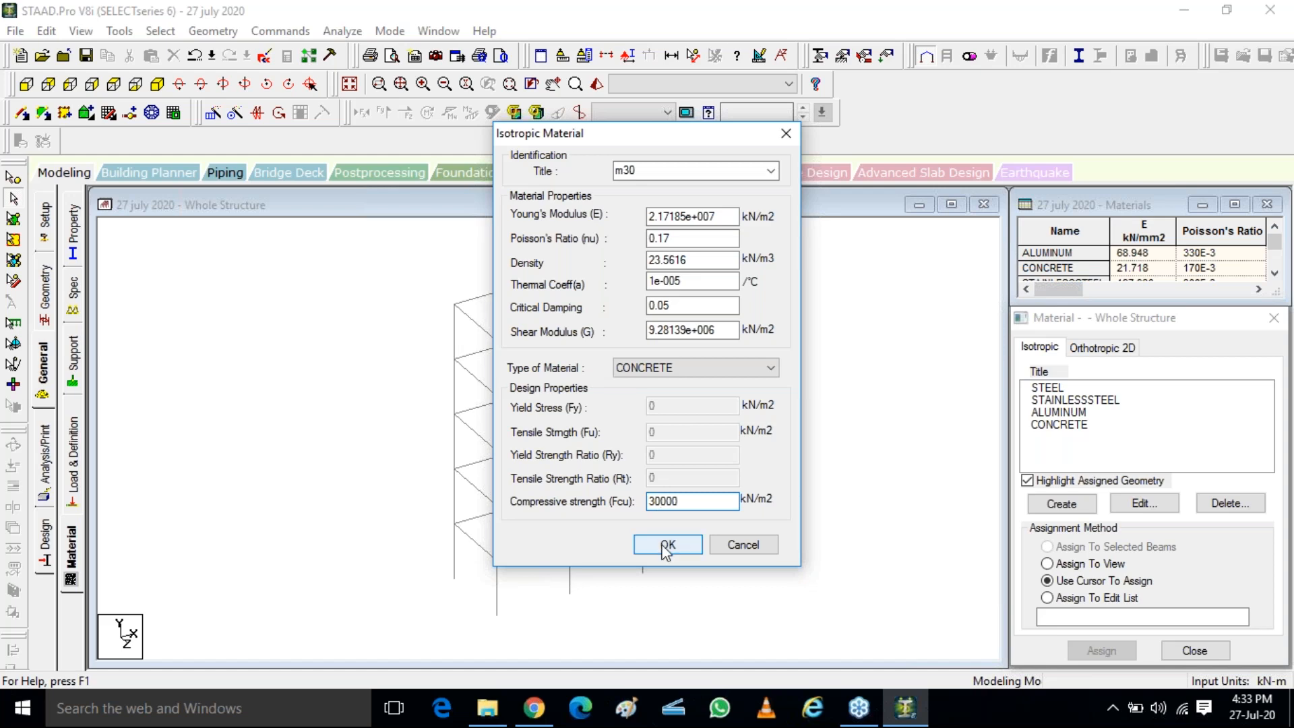
type("3")
key("BackSpace")
type("2")
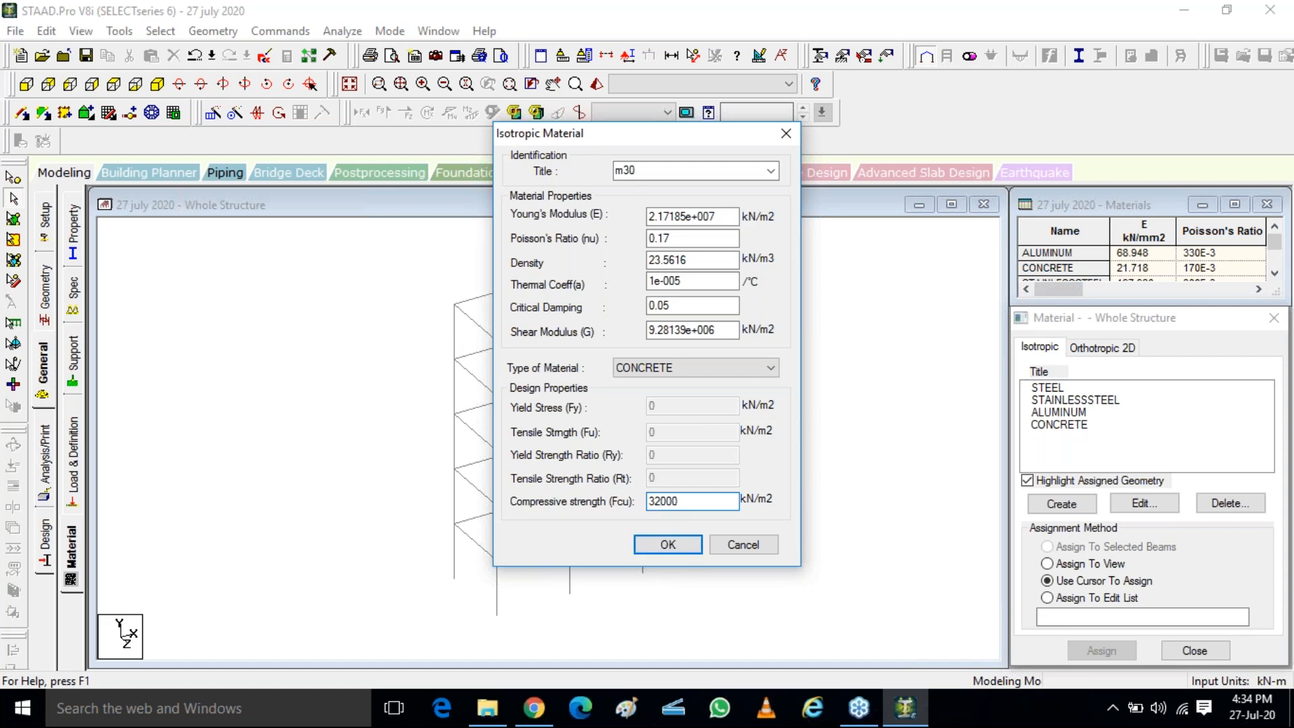
left_click(667, 546)
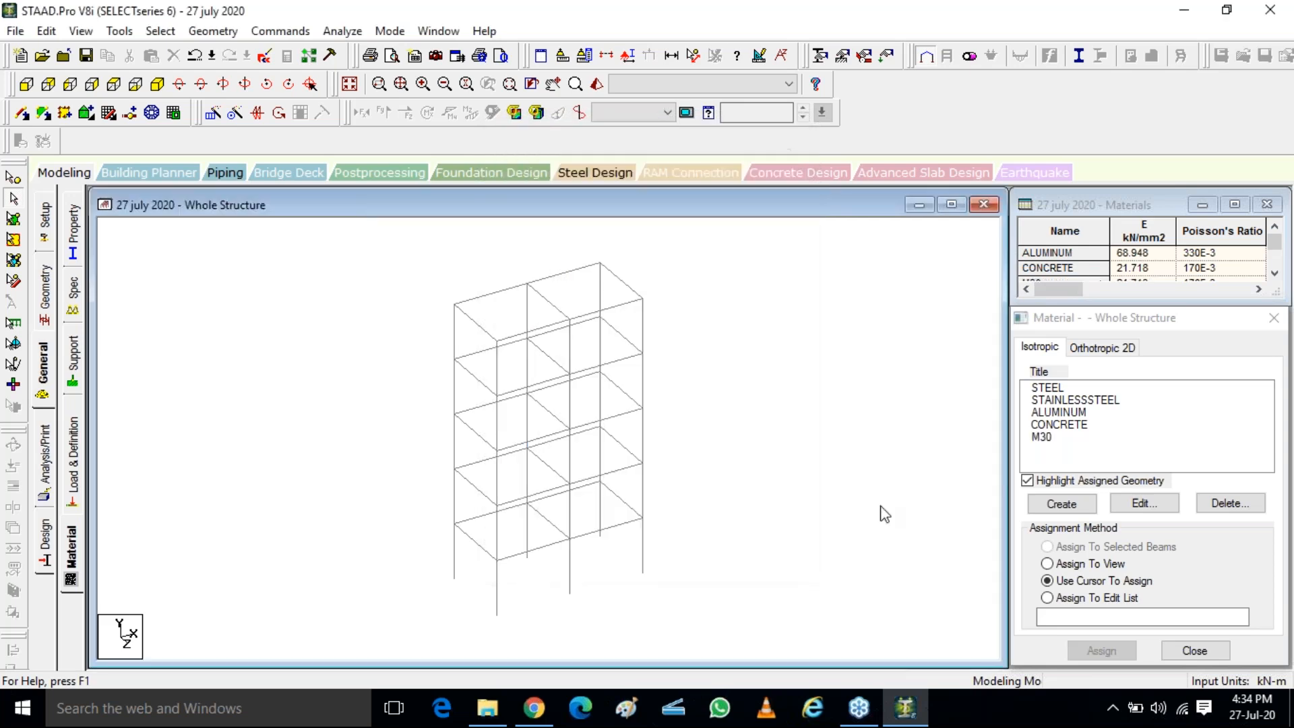
left_click(1042, 437)
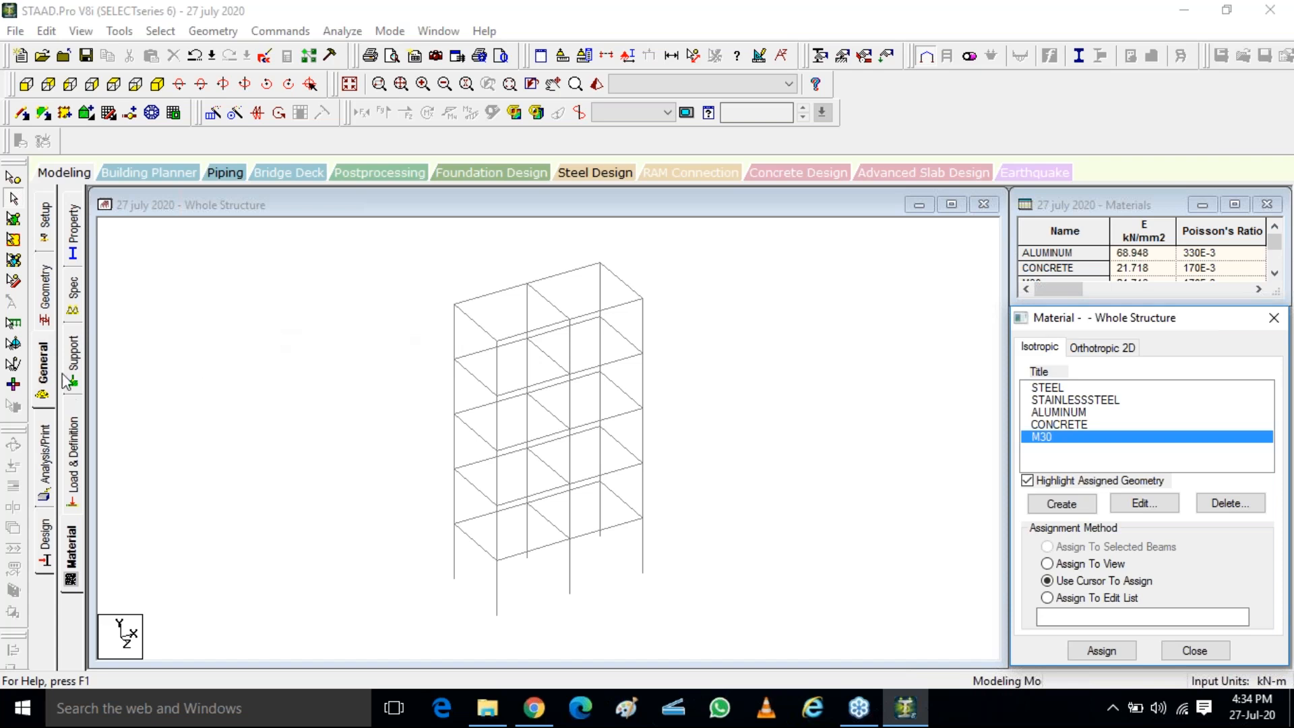
Define a circular section with a YD diameter of 0.3 m and M30 material, and add it to the member properties
left_click(70, 230)
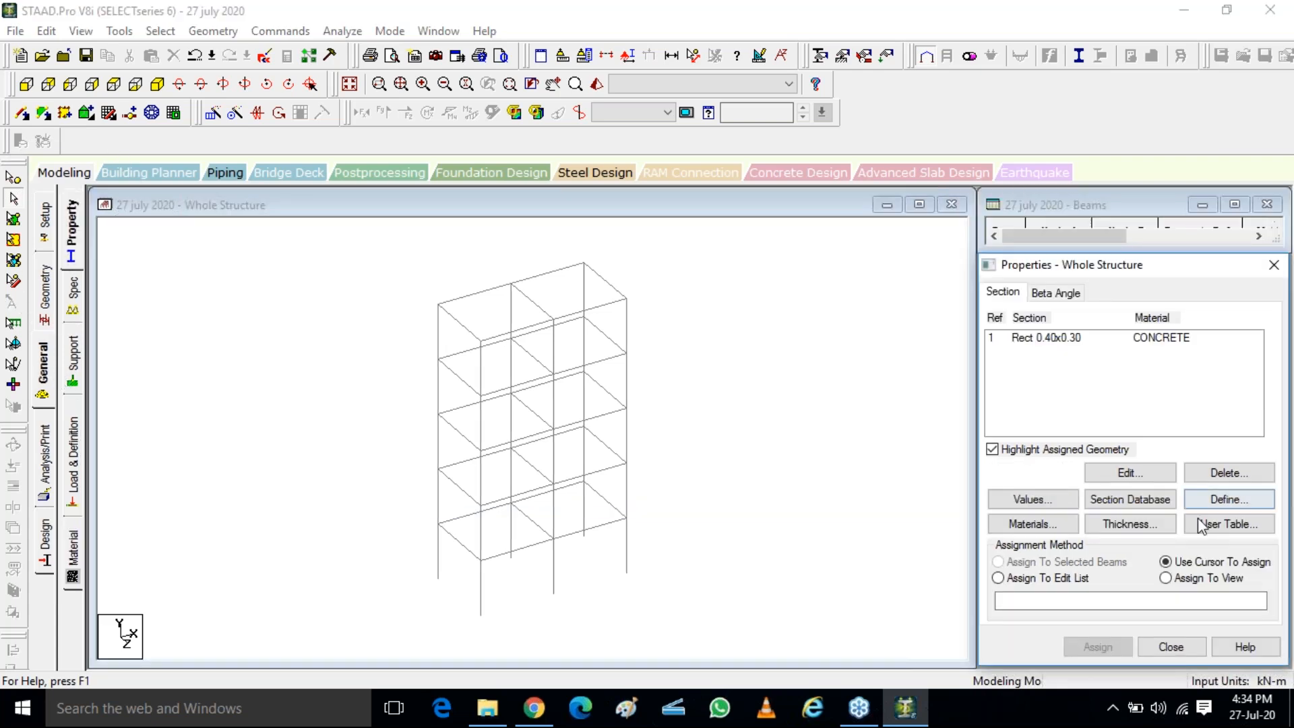
key("ctrl")
key("ctrl")
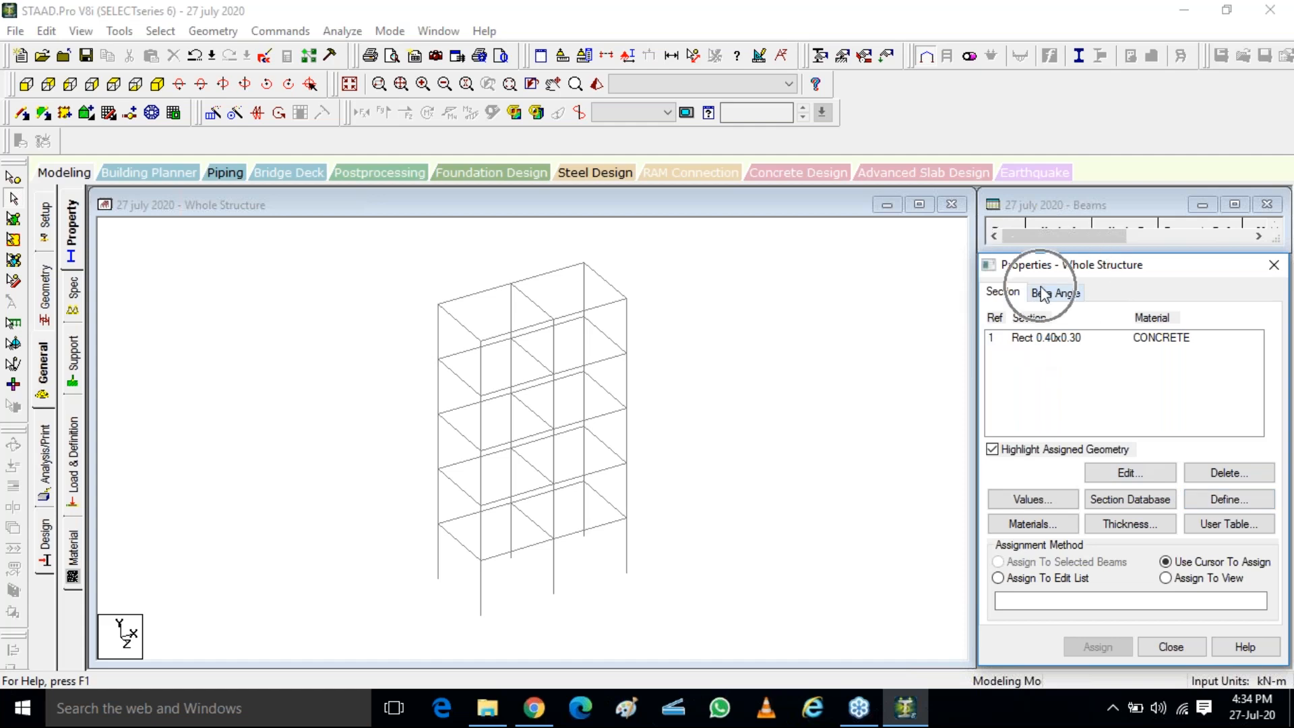
left_click(1229, 500)
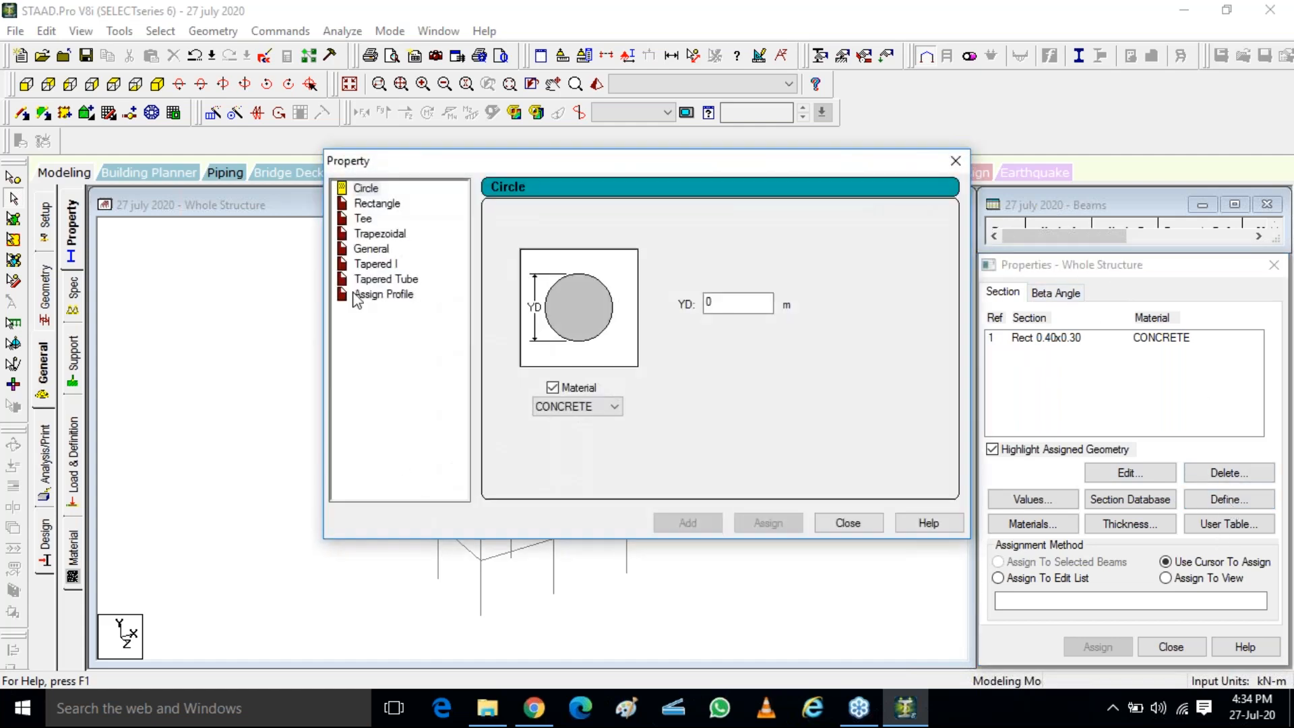
key("ctrl")
double_click(732, 302)
type(".3")
left_click(614, 407)
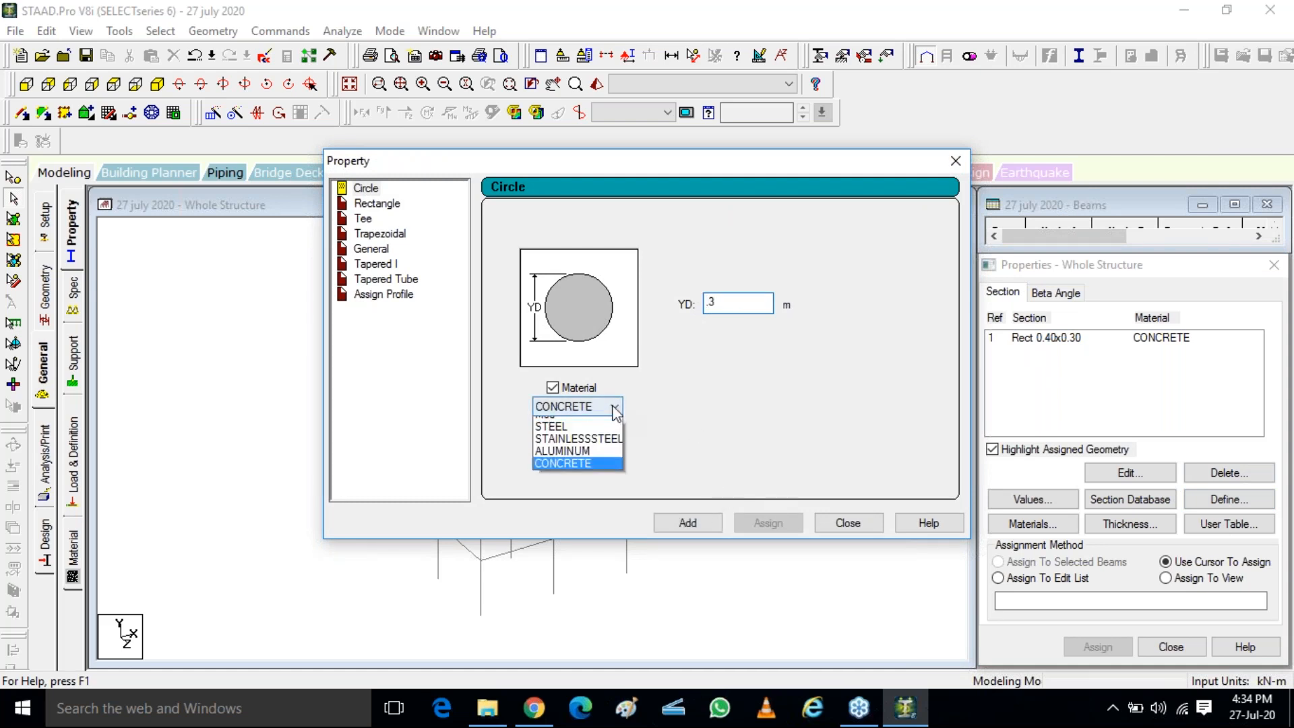
left_click(559, 423)
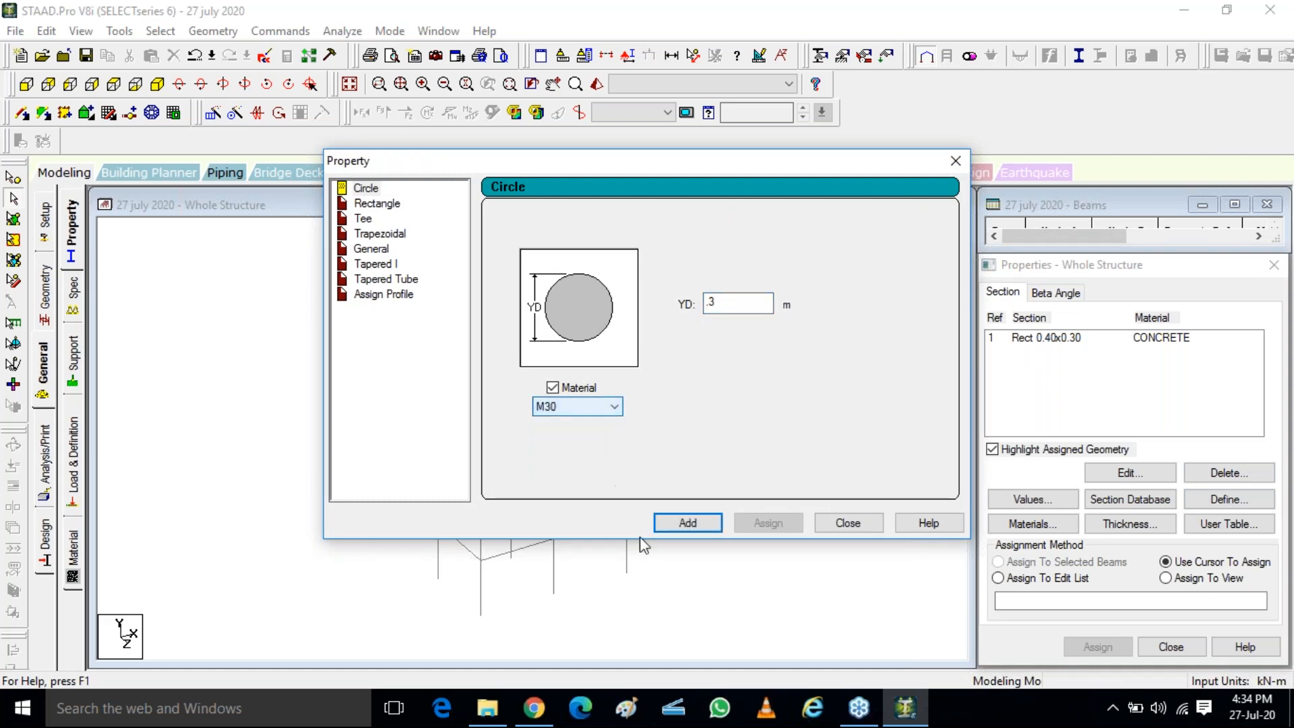
left_click(680, 520)
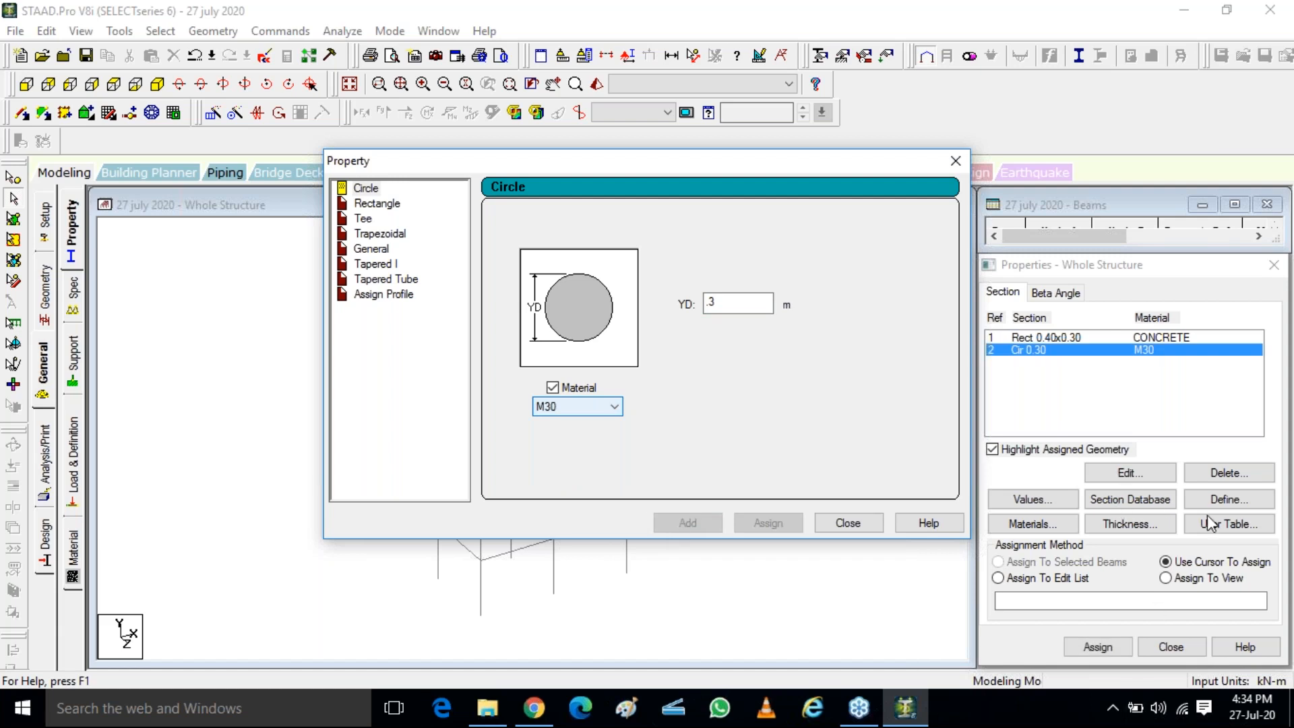
Define a rectangular section with YD 1 m, ZD 0.3 m and M30 material, and add it to the member properties
left_click(370, 204)
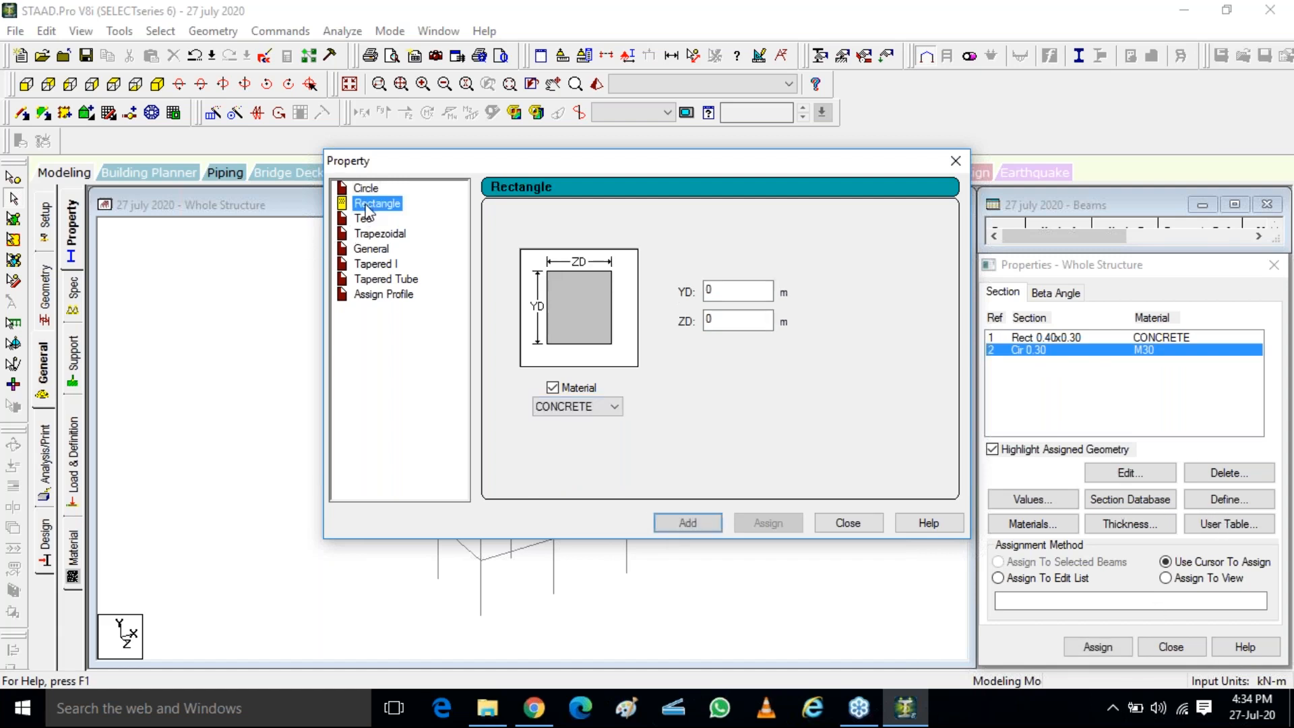
double_click(705, 291)
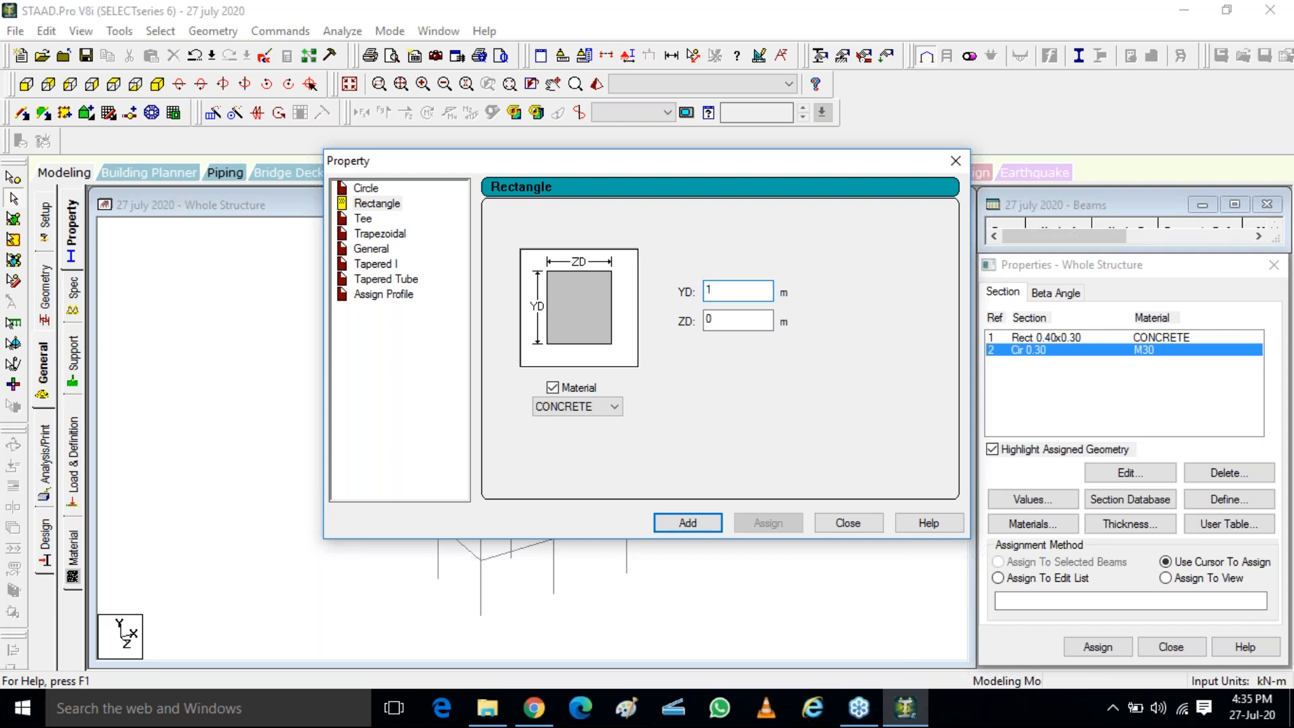
key("Tab")
type(".")
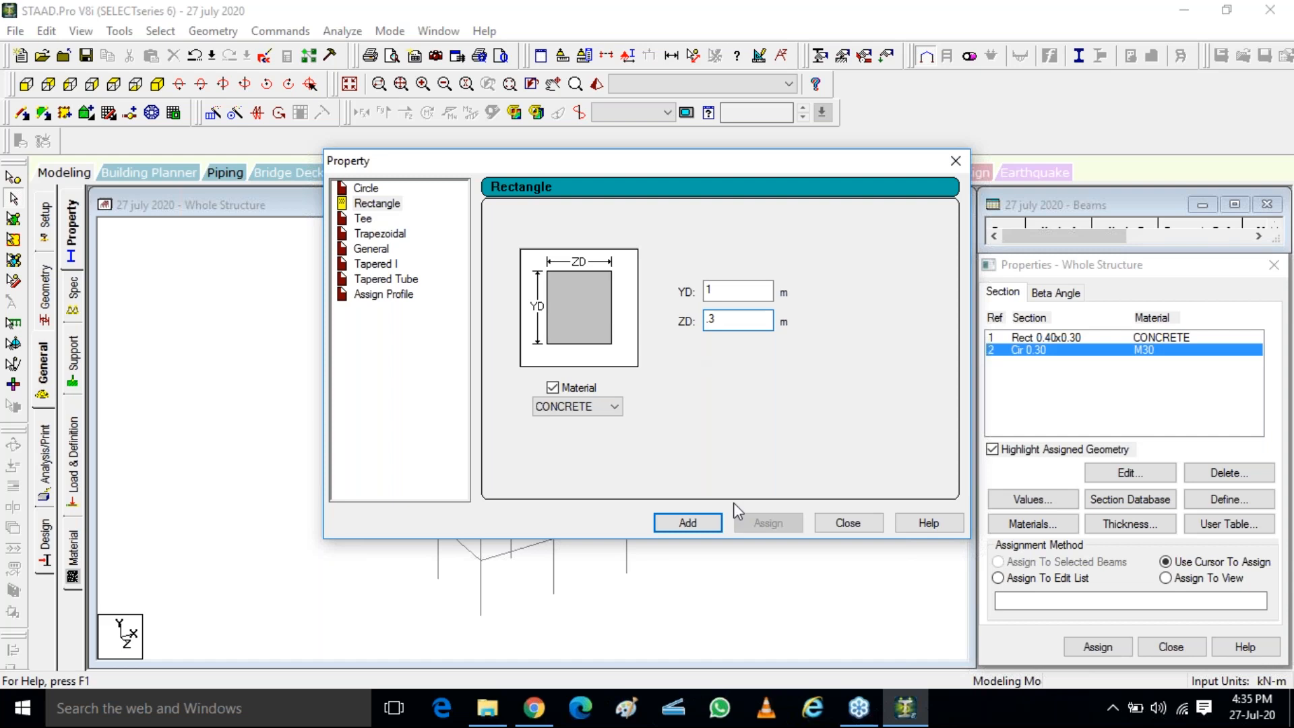
type("3")
left_click(610, 407)
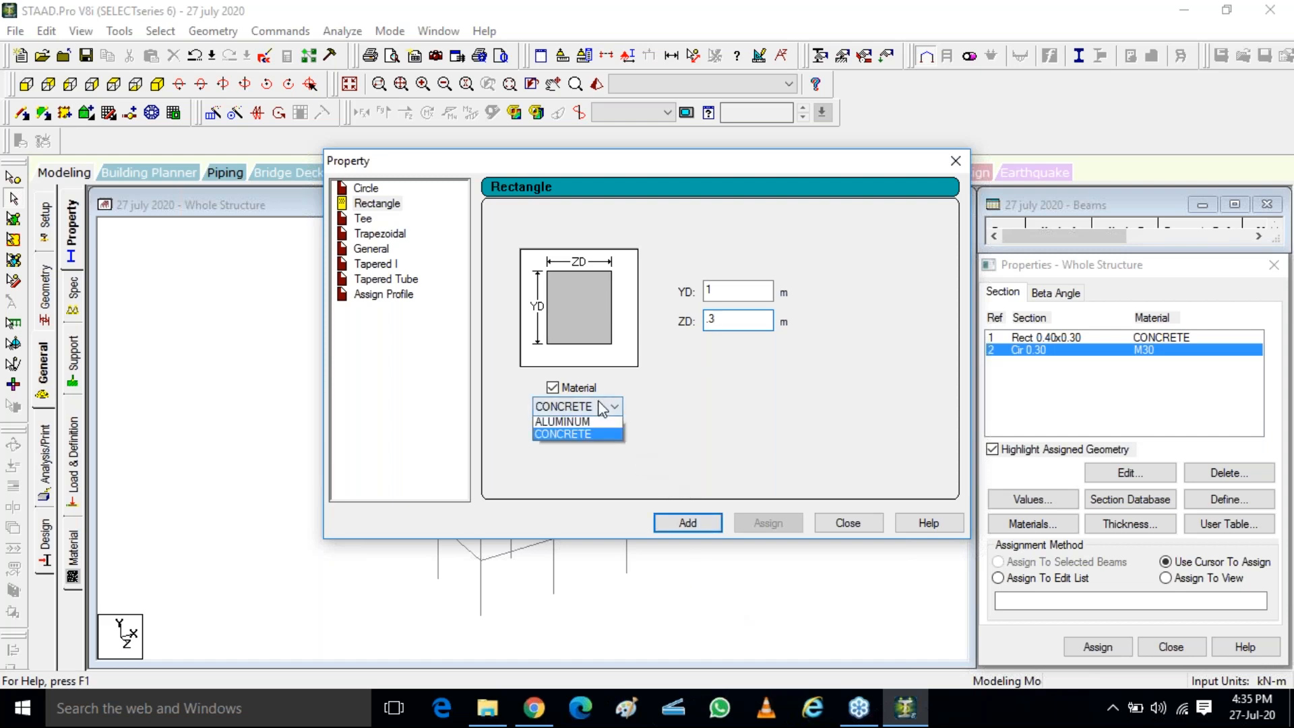
left_click(561, 432)
left_click(688, 523)
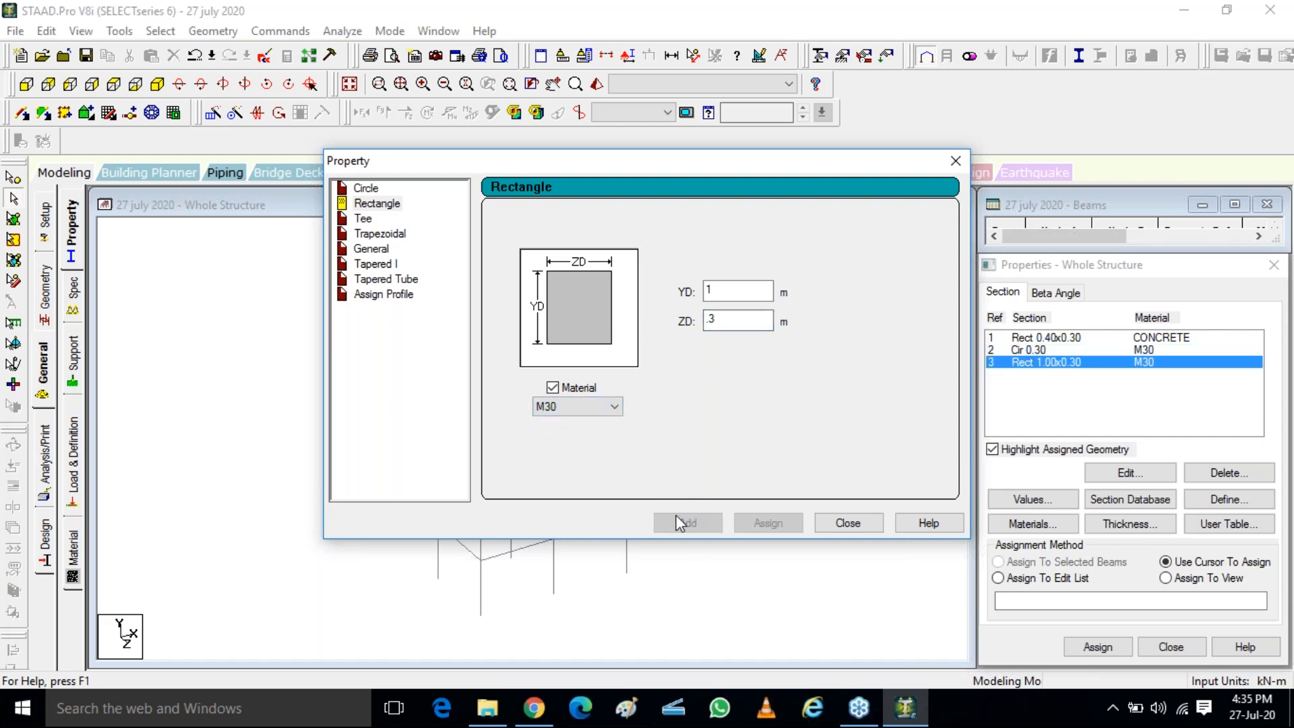
left_click(848, 524)
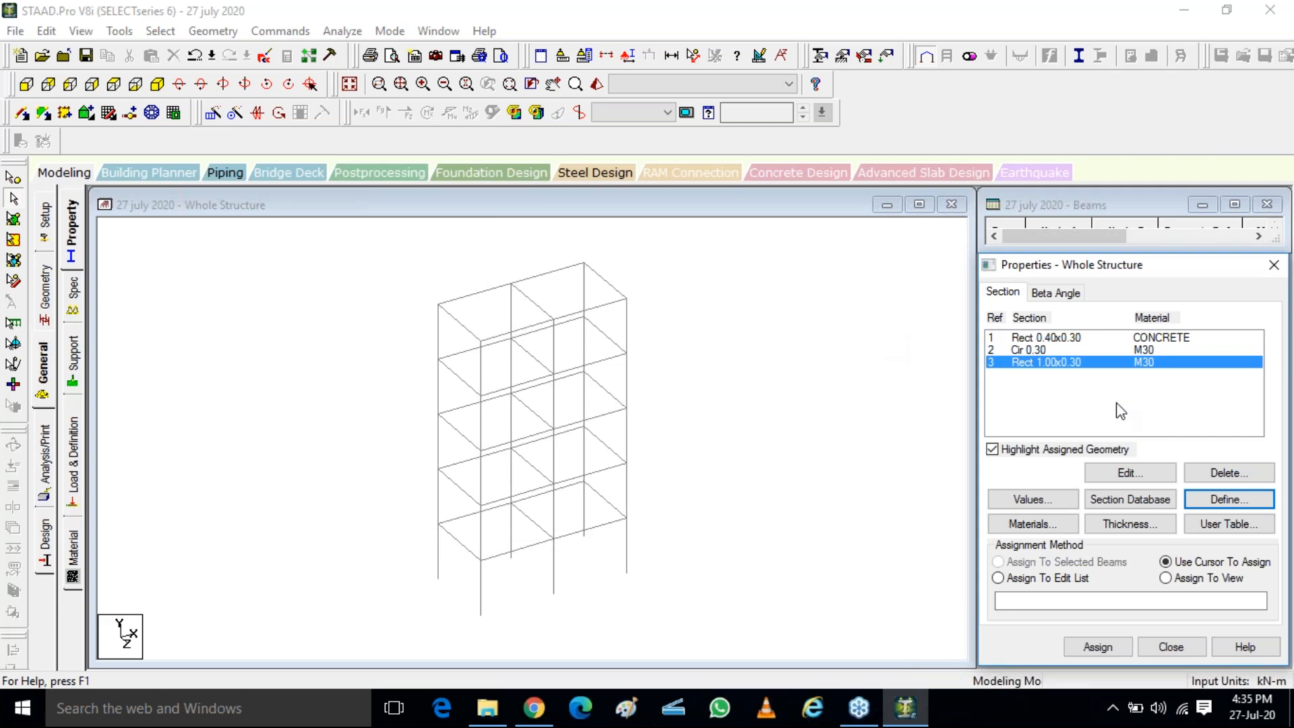
Examine the options for creating a beta angle, cancel without creating one, and return to the list of sections
left_click(1054, 294)
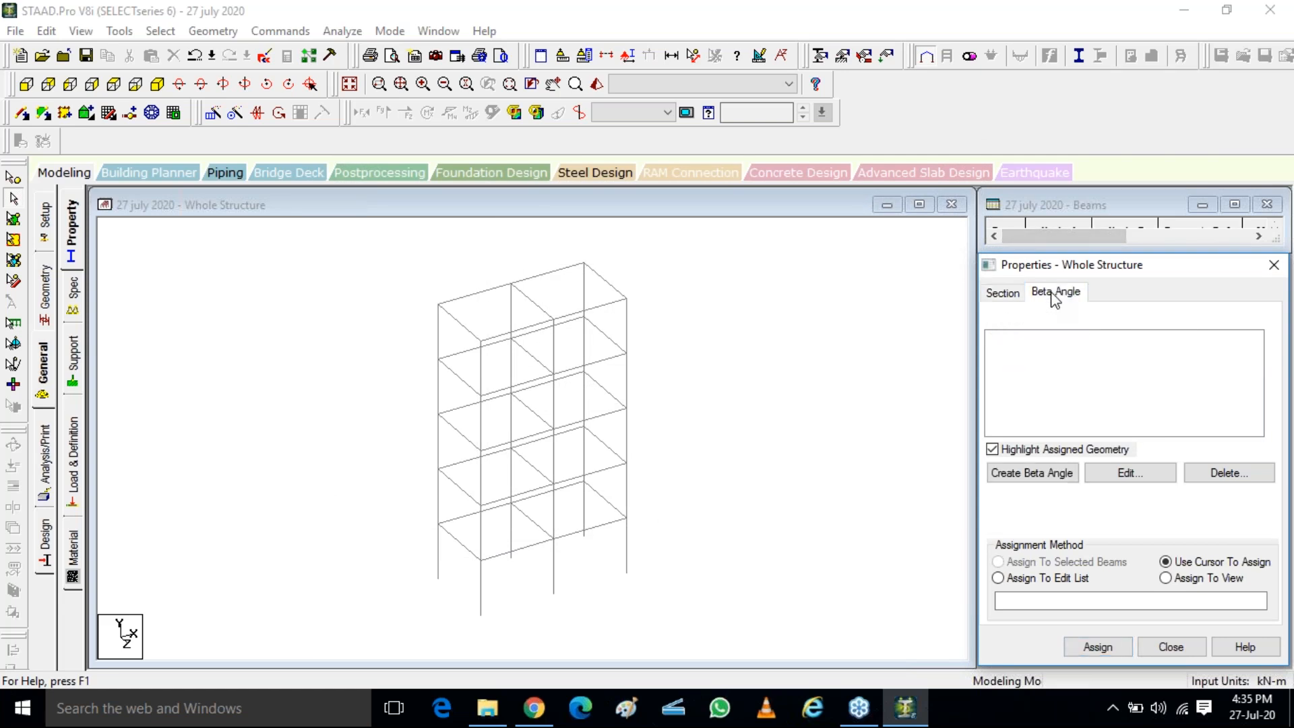
left_click(1018, 298)
left_click(1019, 297)
left_click(1034, 477)
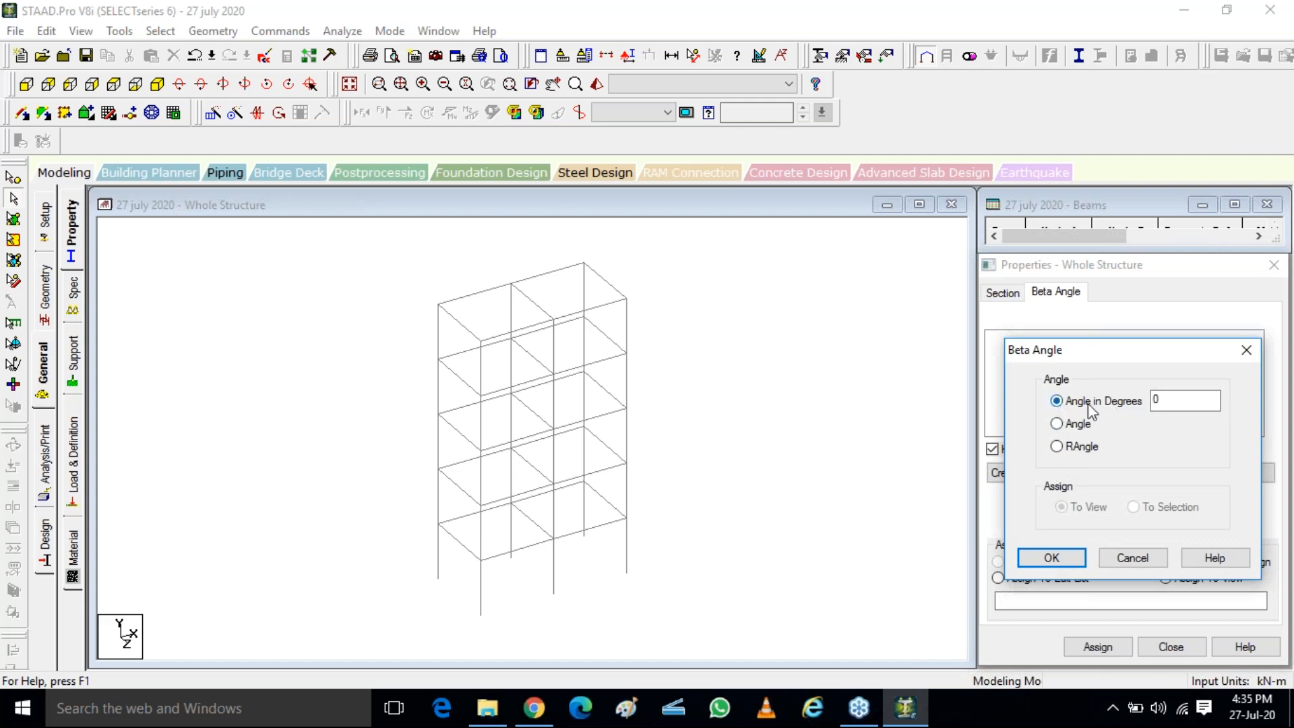
left_click(1247, 349)
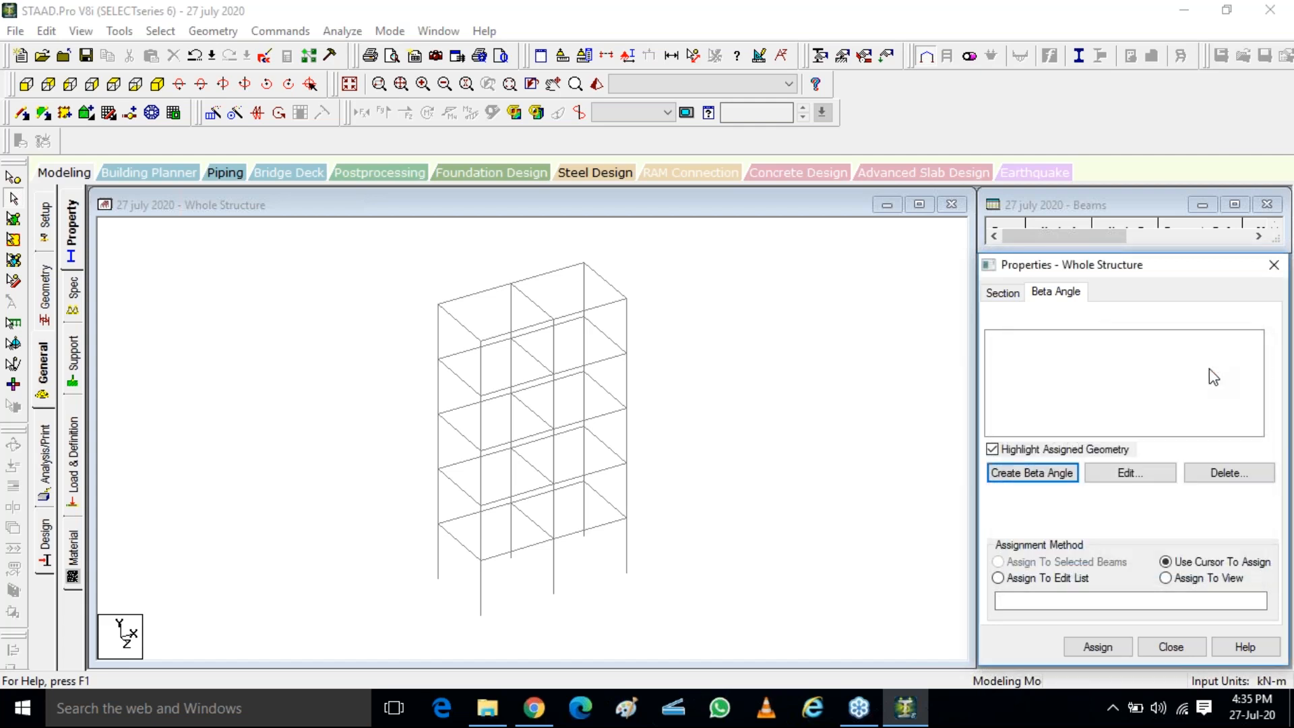
left_click(1004, 292)
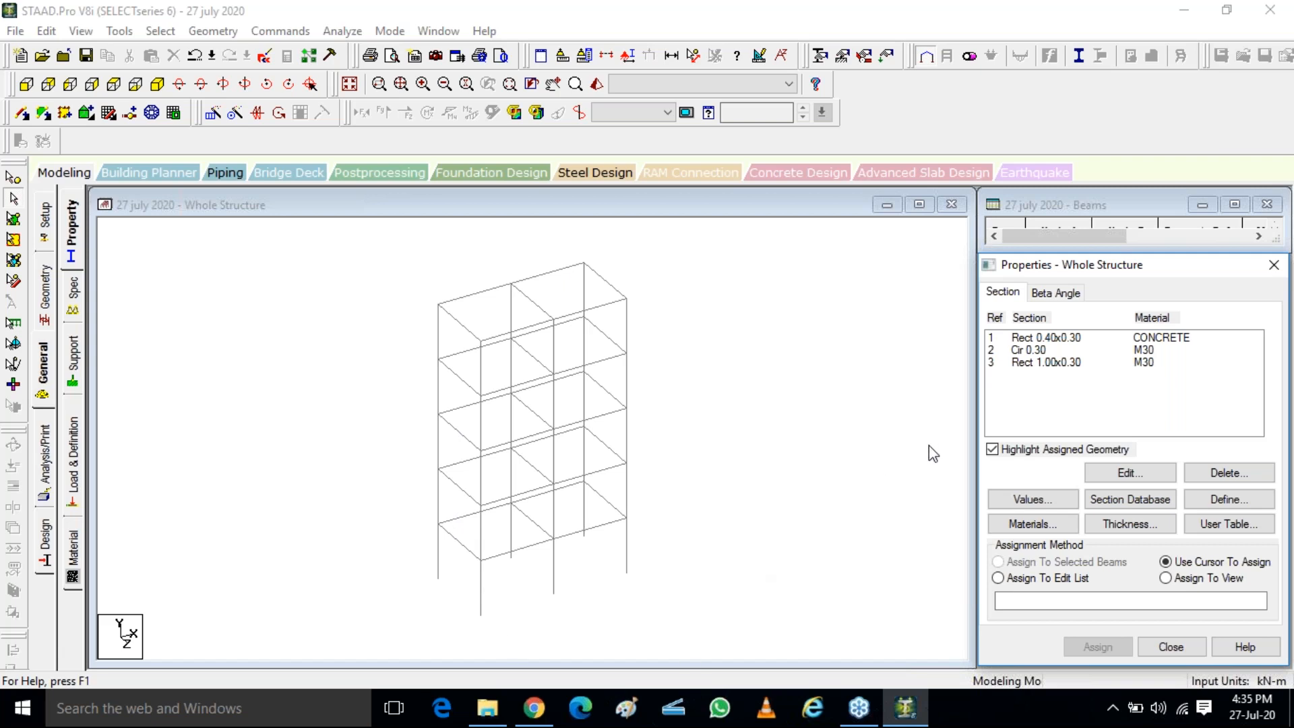
Select the Rect 0.40x0.30 section and try to pick a top-level beam of the frame for it
left_click(1053, 340)
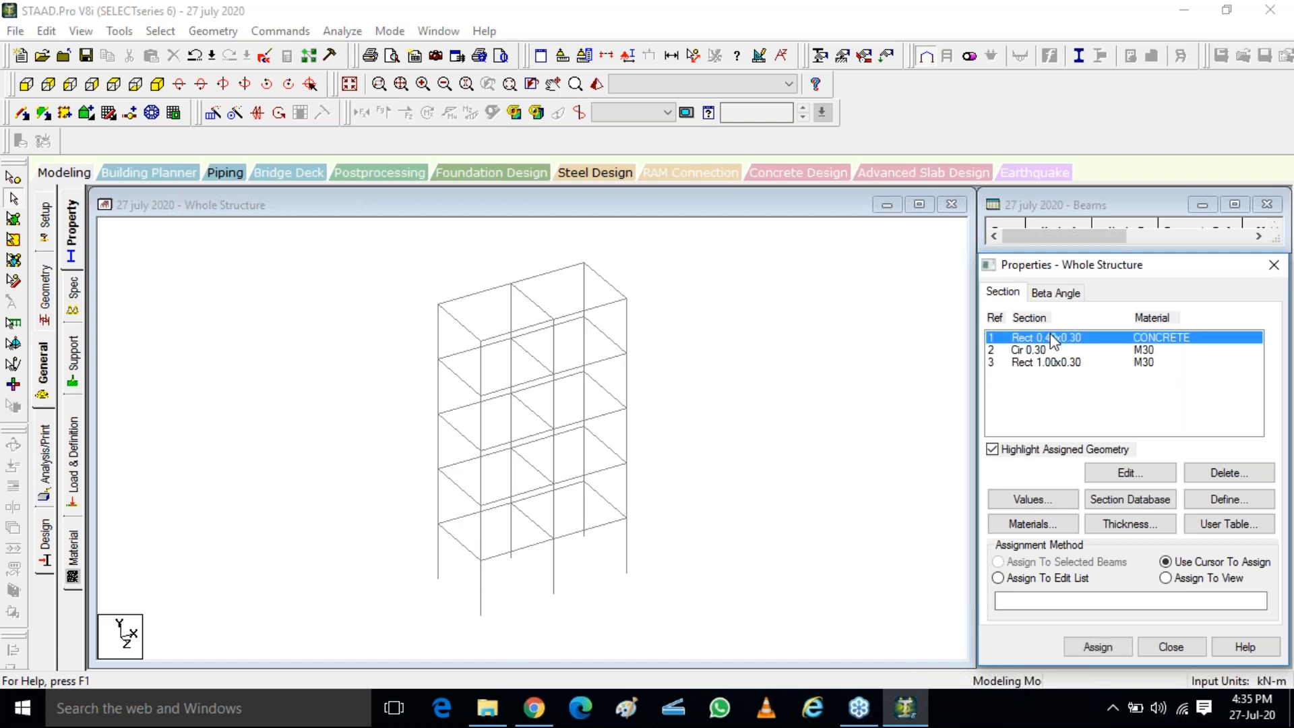
left_click(1027, 351)
left_click(1047, 365)
left_click(1024, 351)
left_click(1047, 338)
left_click(464, 297)
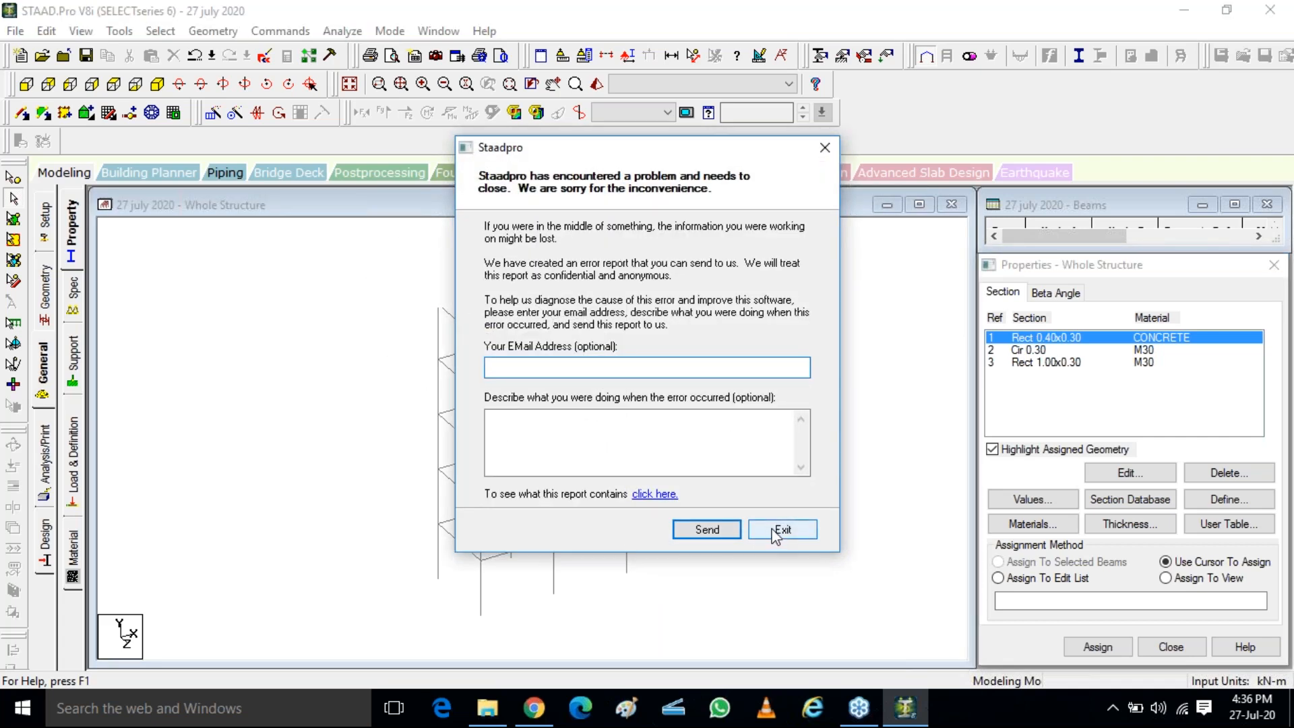
Exit the error report without sending it and relaunch STAAD.Pro
left_click(776, 531)
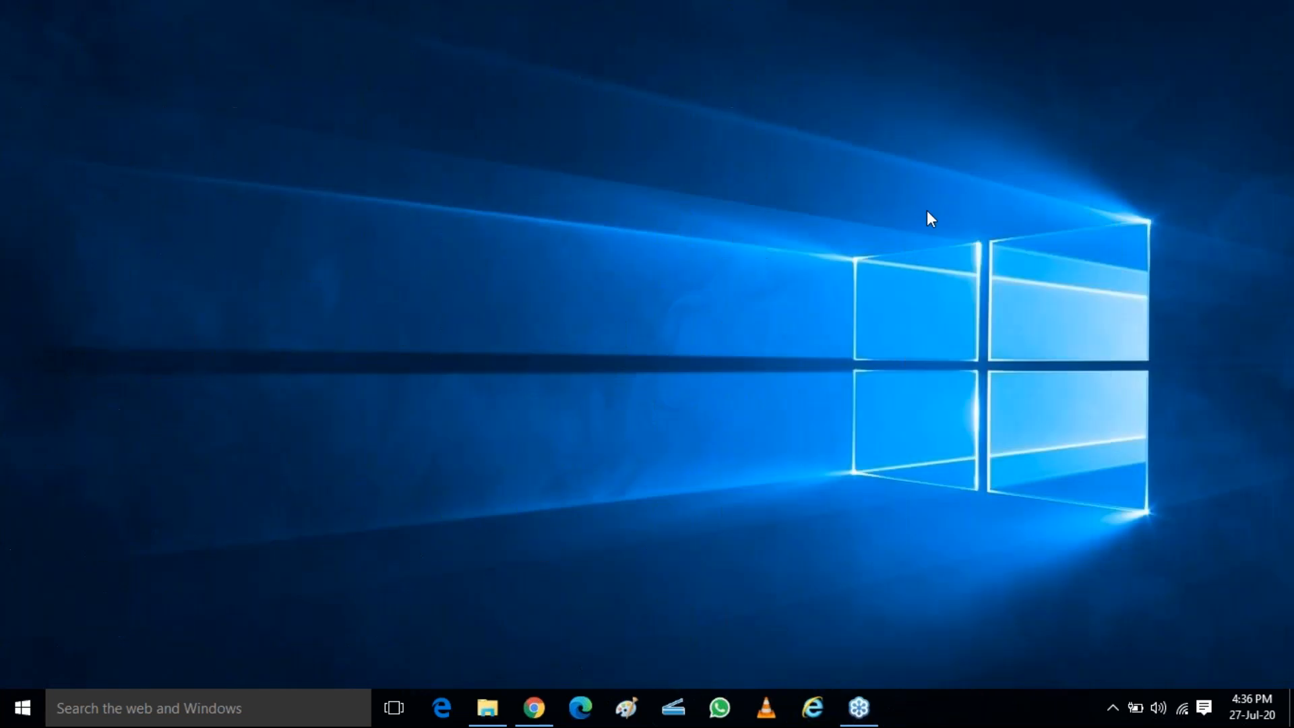
right_click(926, 207)
left_click(978, 288)
key("super")
left_click(708, 221)
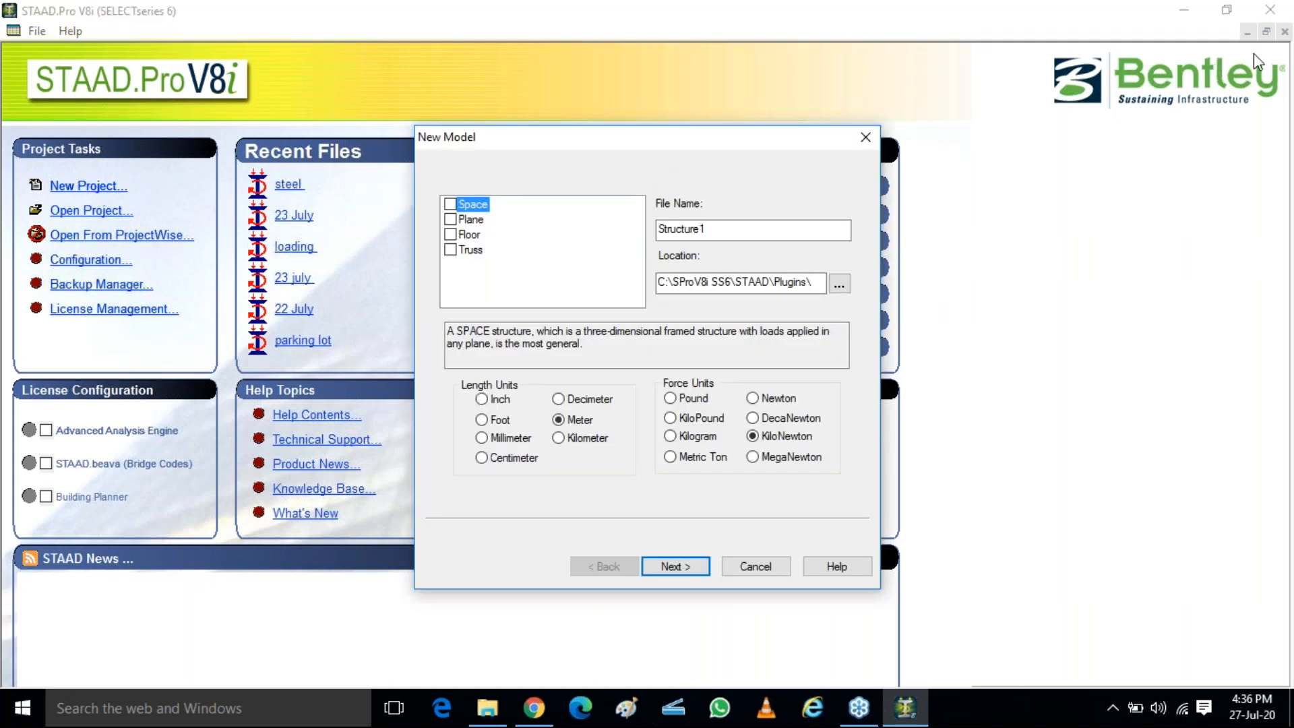
Create a new Space model named 27 july in meter and kilonewton units, starting with Add Beam
left_click(450, 205)
left_click_drag(722, 230, 595, 219)
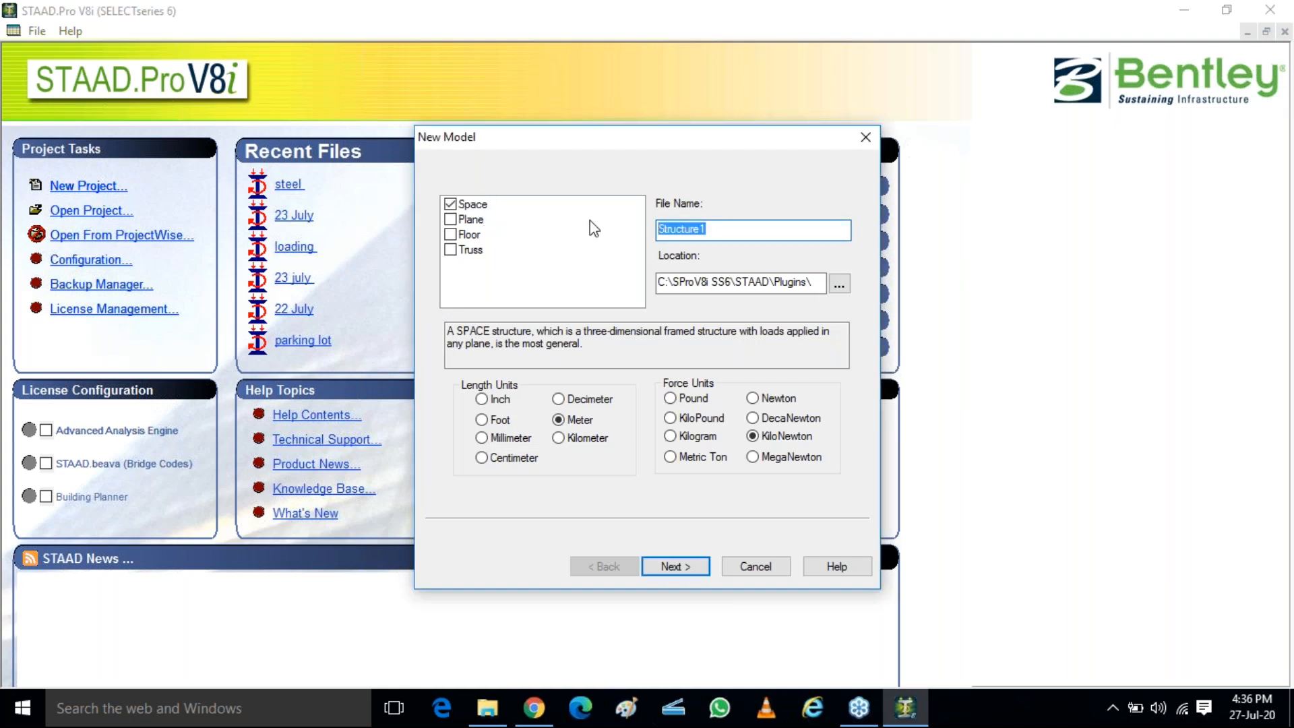
type("27 july")
left_click(681, 563)
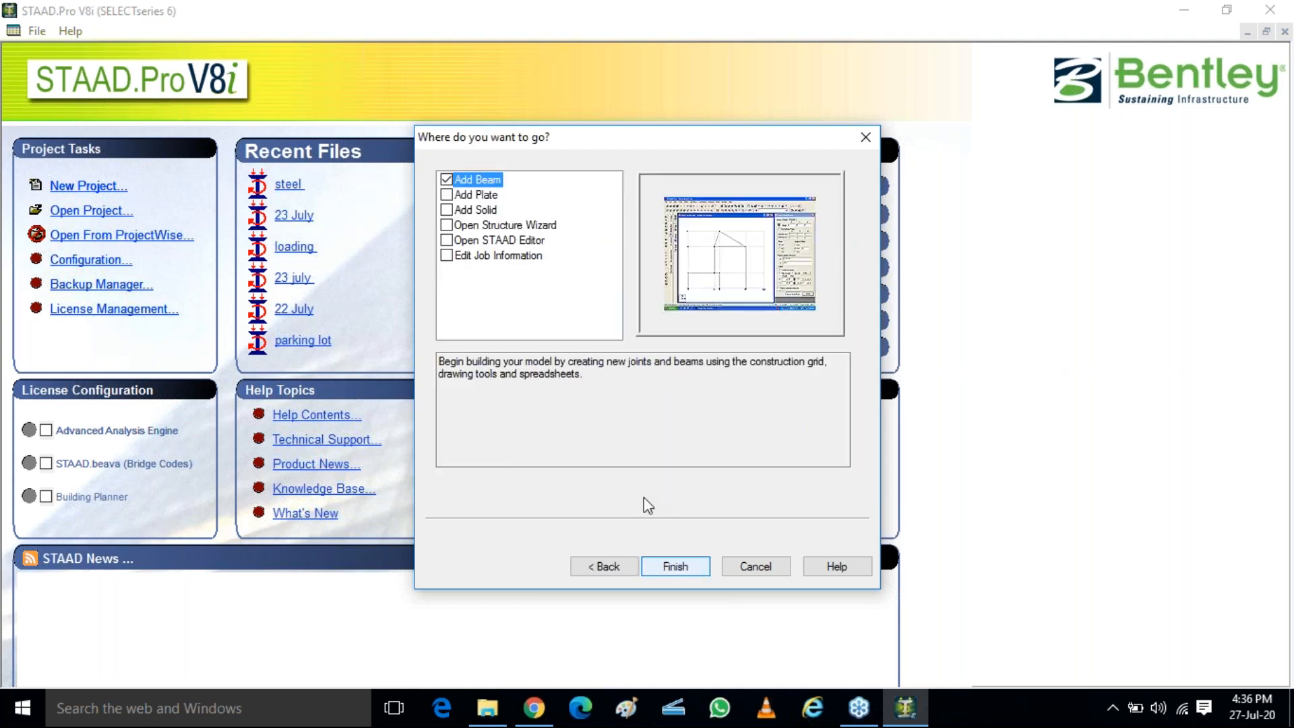
left_click(671, 570)
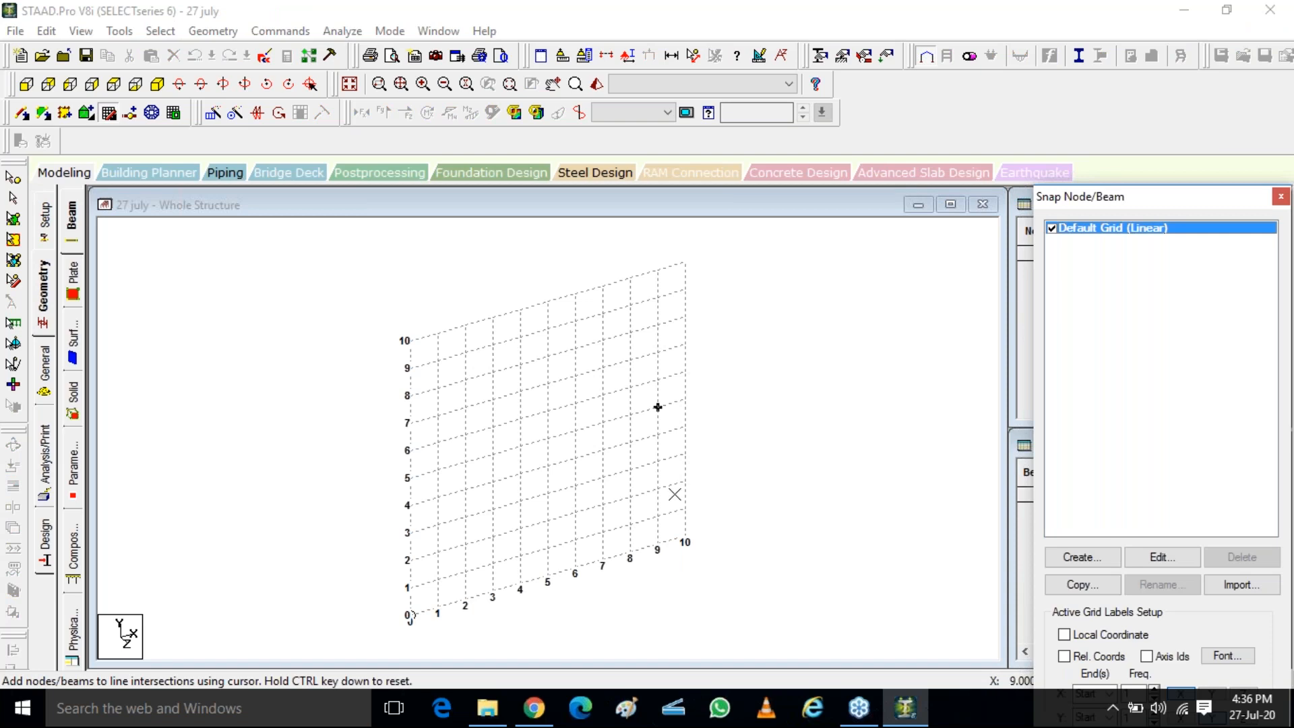
Start a Bay Frame from the Frame Models in the structure wizard
left_click(213, 31)
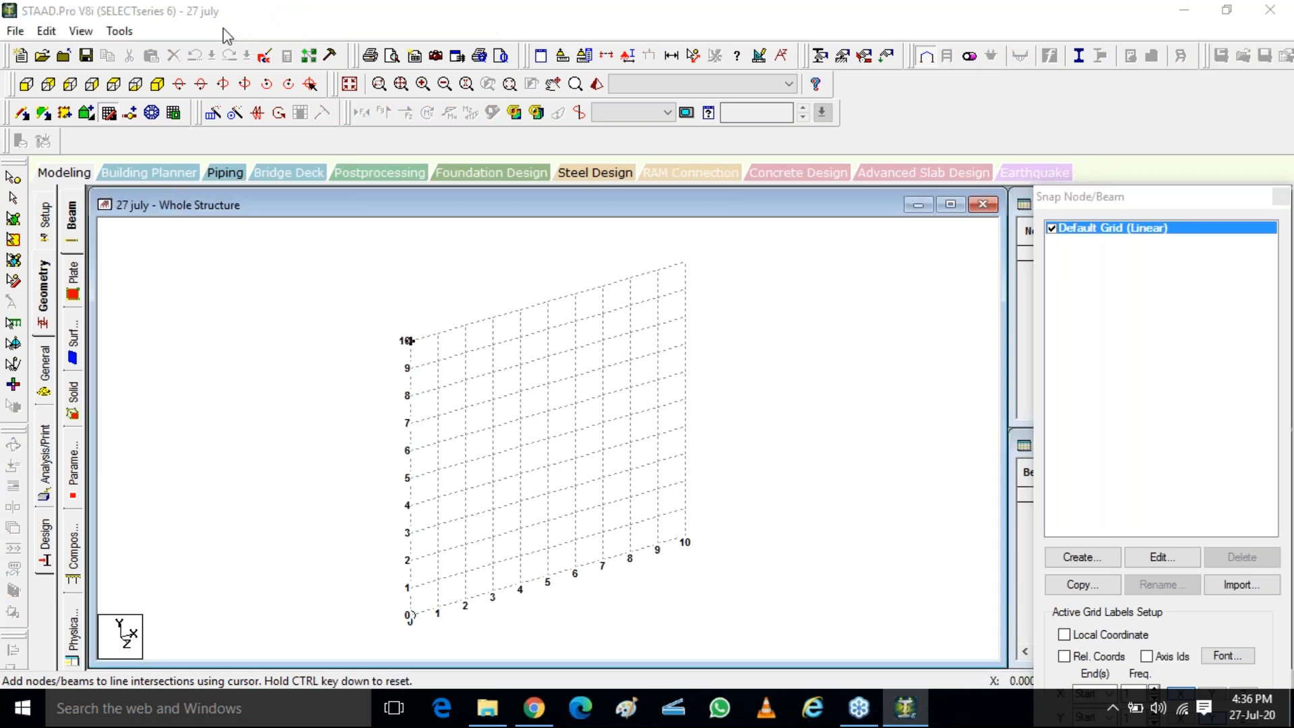
left_click(312, 605)
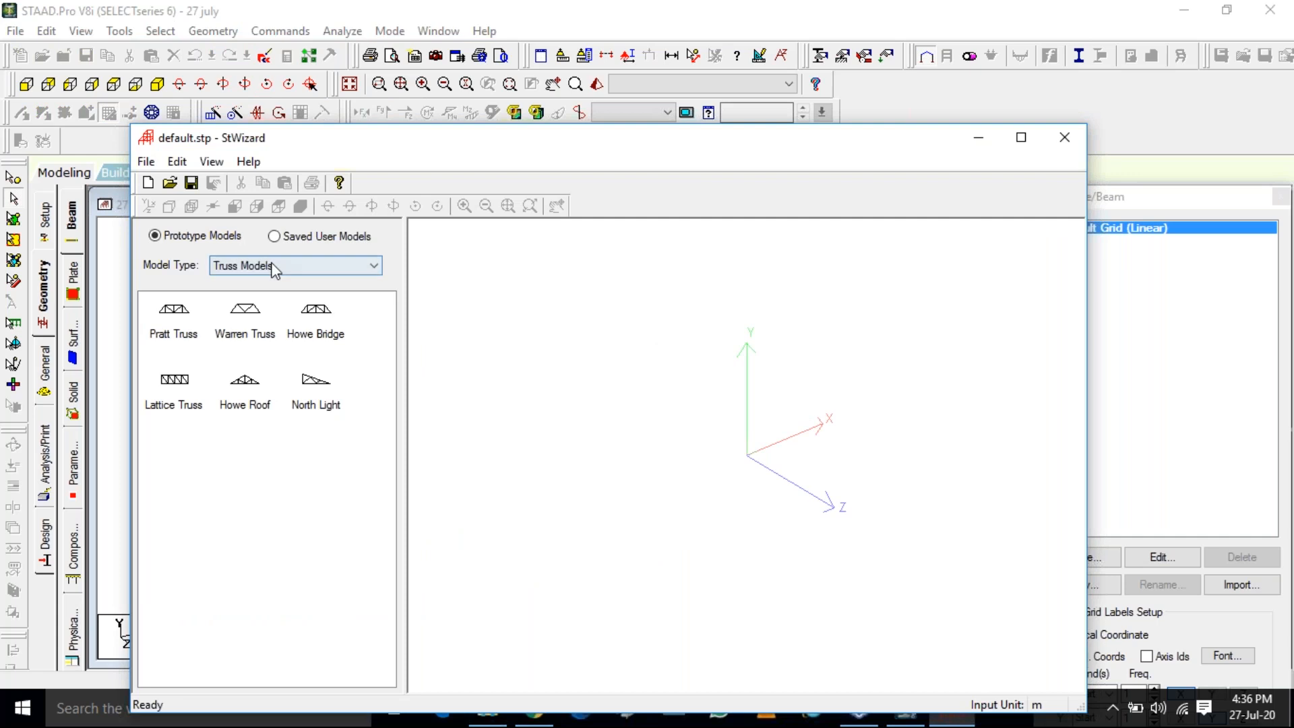
left_click(273, 265)
left_click(243, 296)
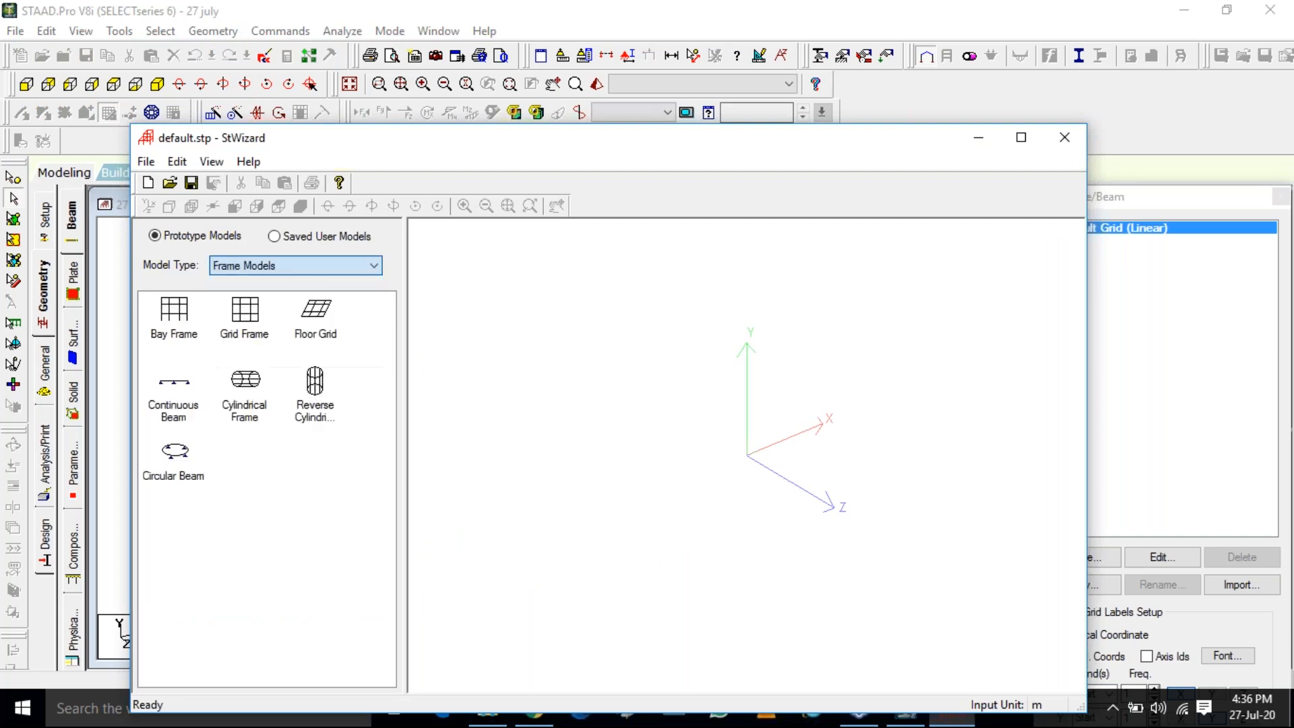
left_click(172, 332)
double_click(173, 331)
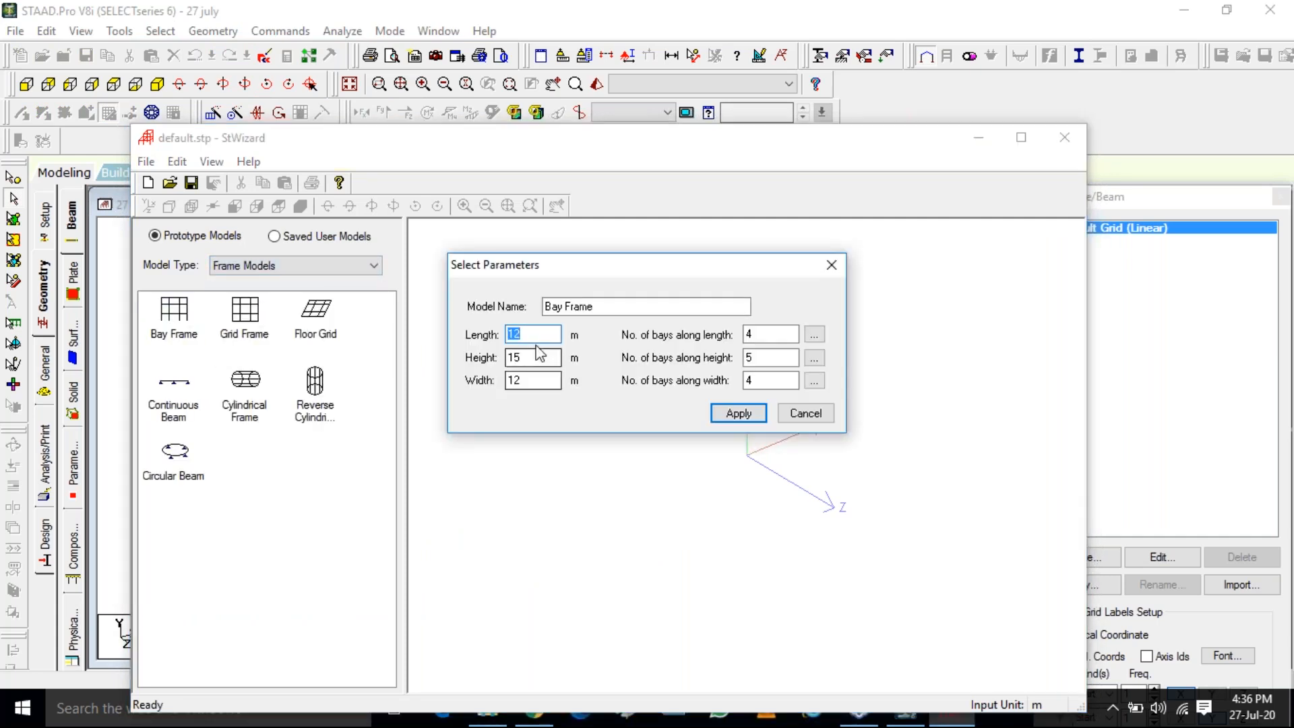
Set the bay frame to 8 m length and 4 m width with 2 bays along length and 1 along width, and generate it
double_click(531, 381)
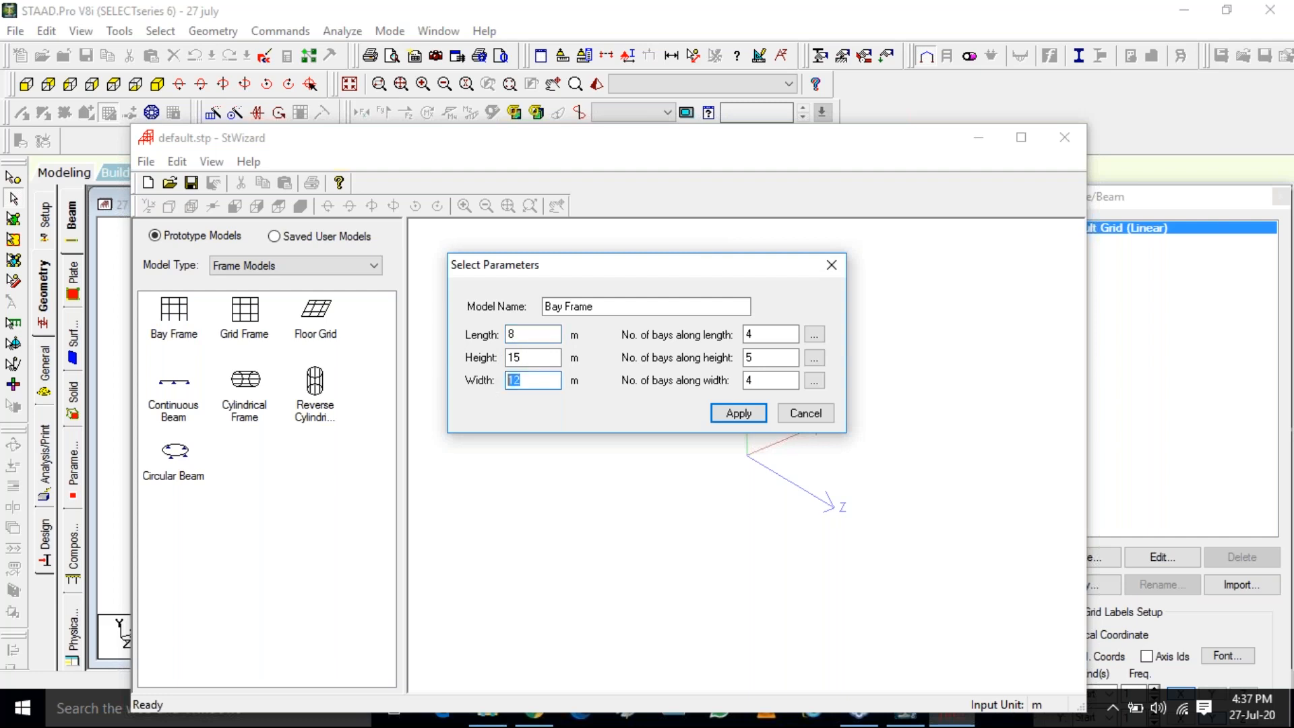
type("4")
left_click(752, 335)
double_click(752, 335)
type("2")
double_click(752, 381)
type("1")
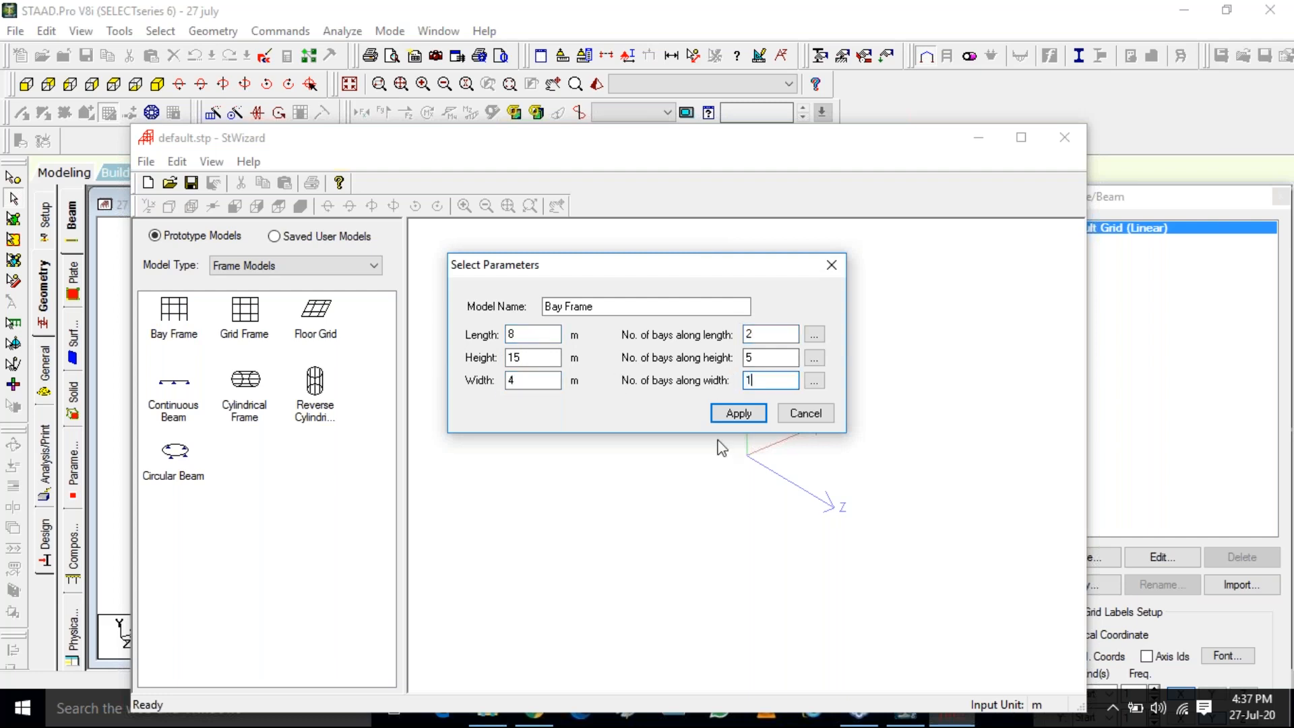
left_click(738, 414)
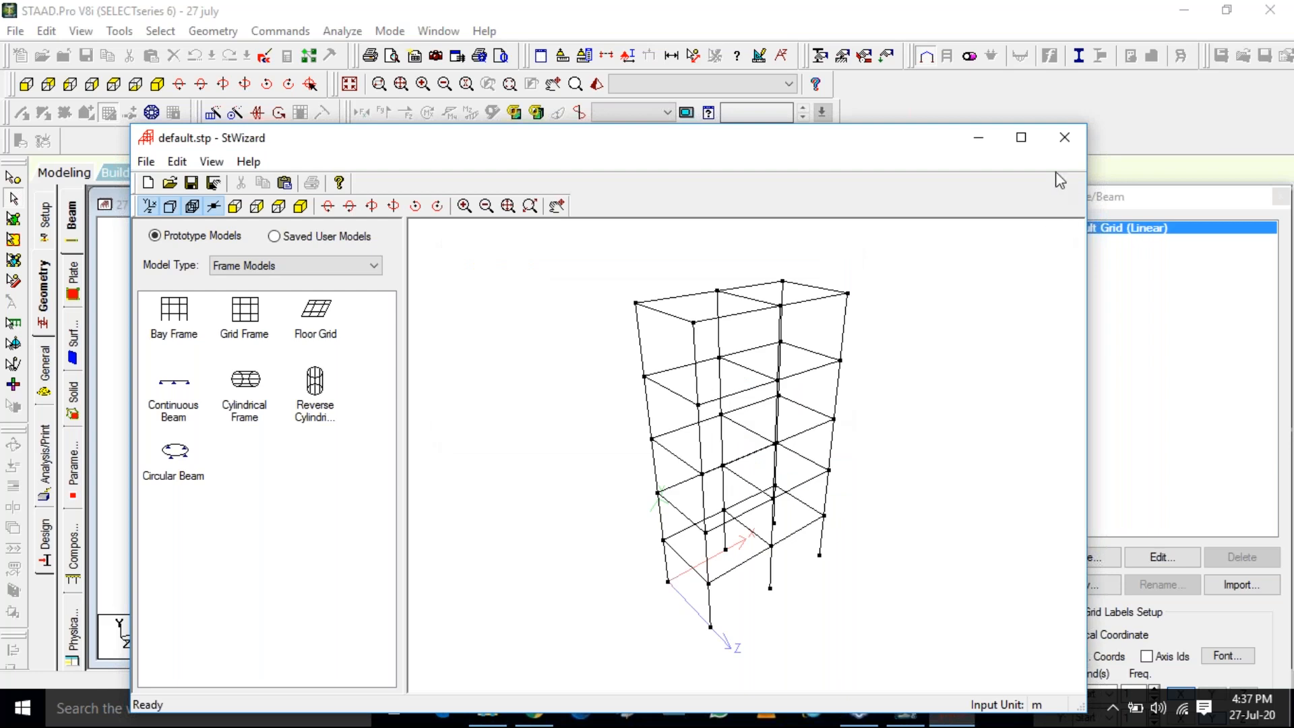
Close the structure wizard and merge the bay frame prototype into the model
left_click(1065, 137)
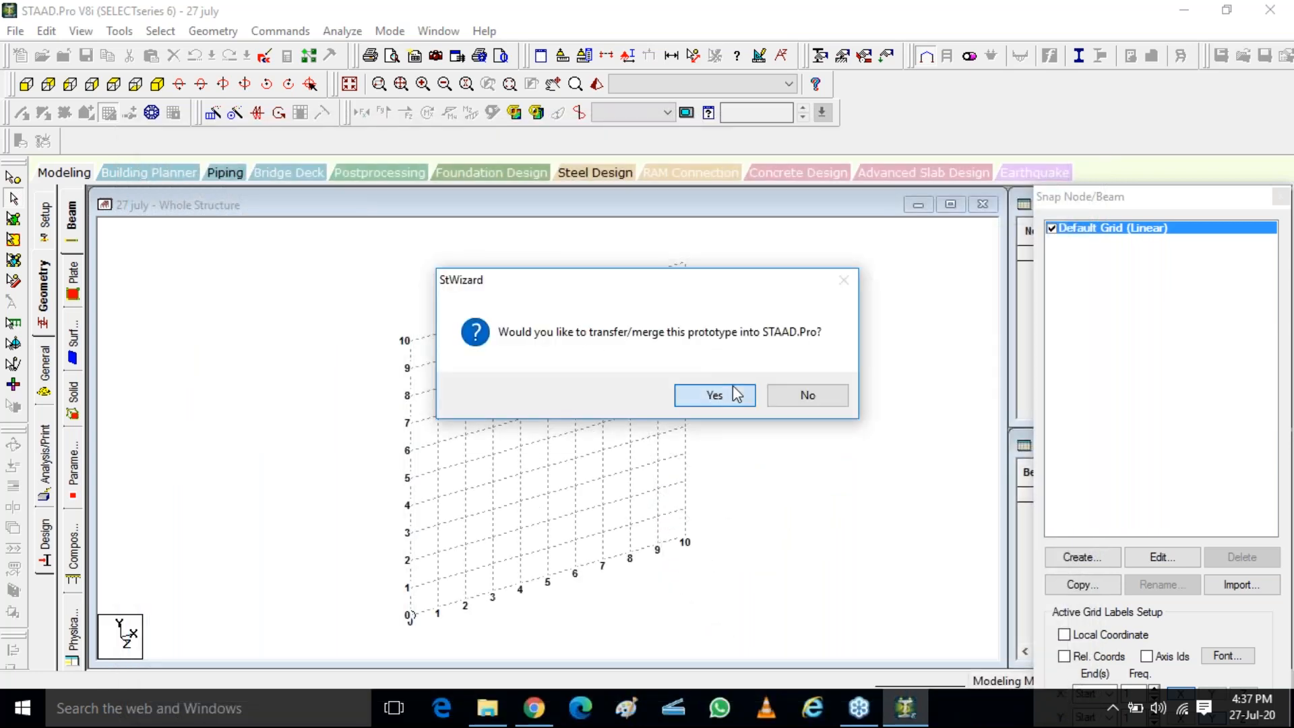
left_click(737, 394)
left_click(741, 270)
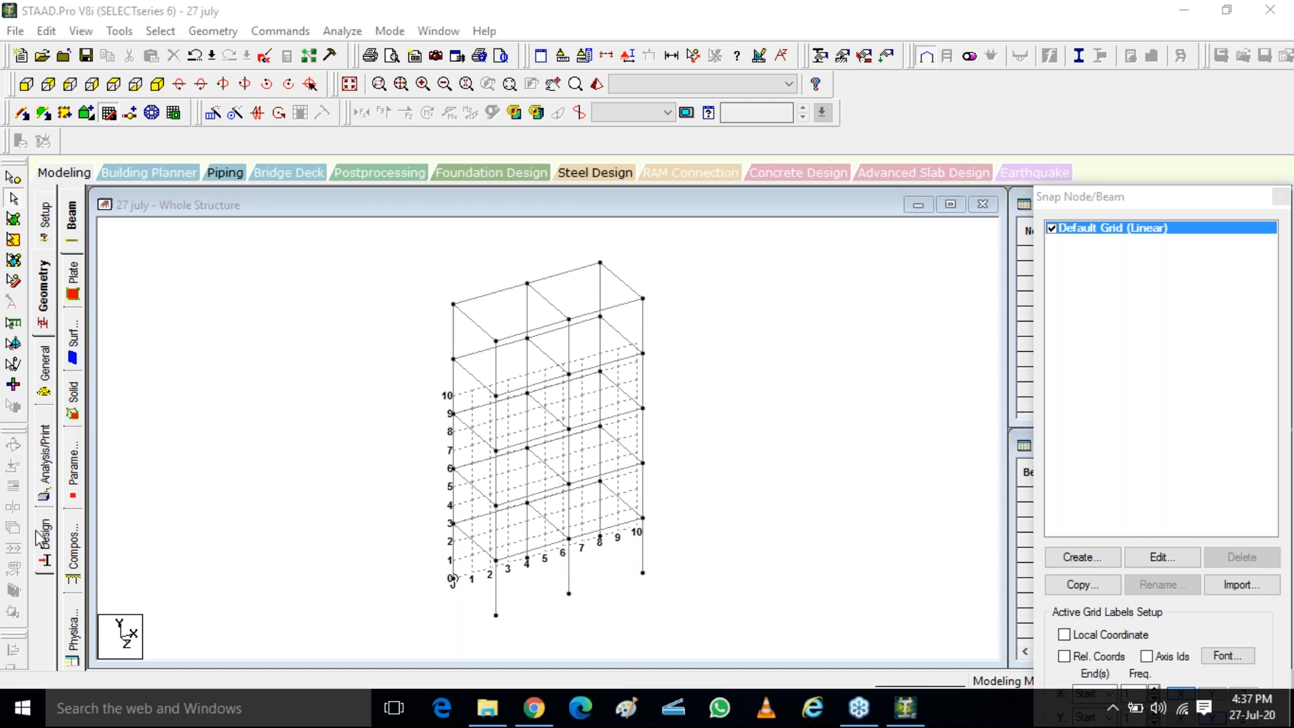
Define a circular section with a YD diameter of 0.3 m and CONCRETE material, and add it to the member properties
left_click(46, 354)
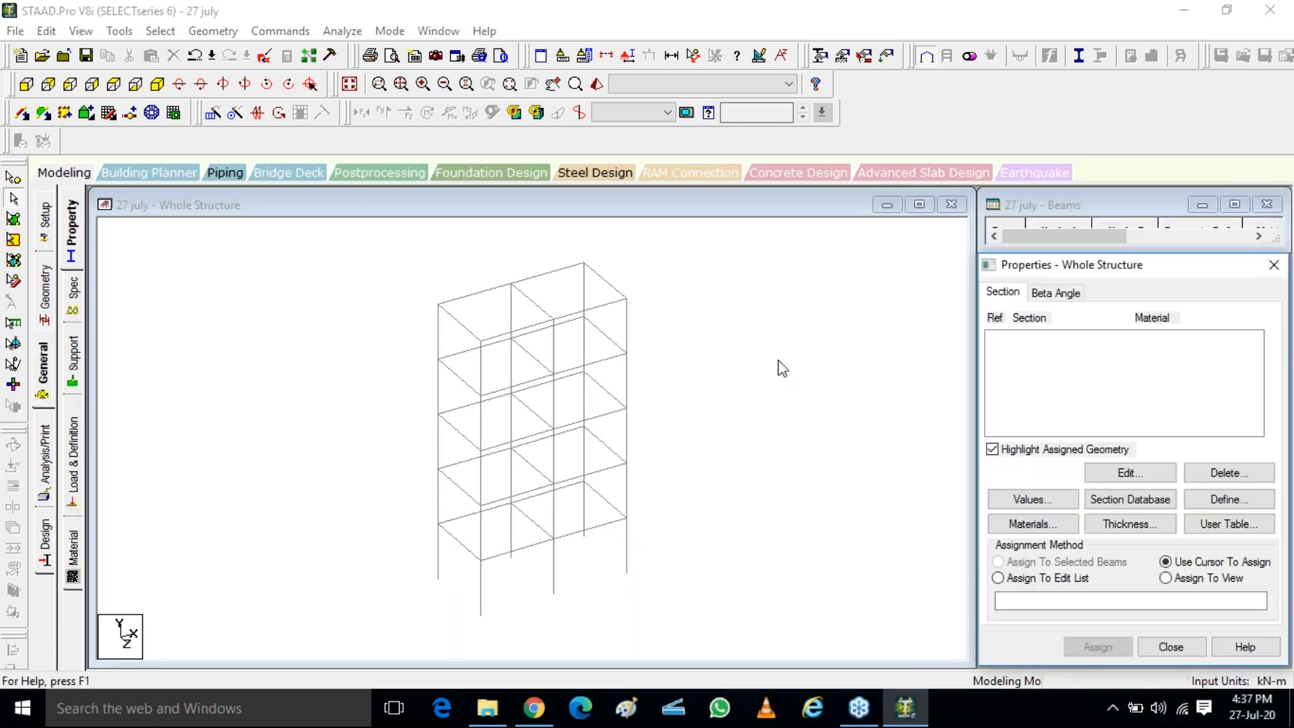
left_click(1227, 501)
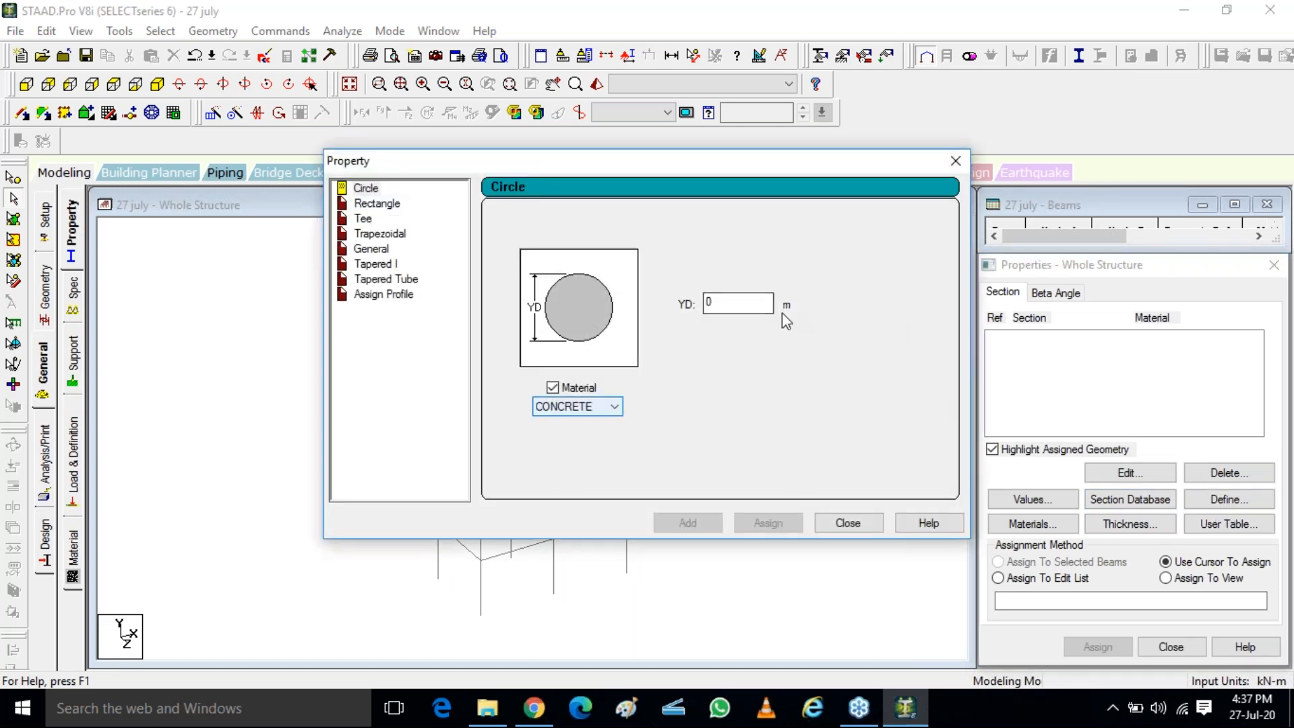
left_click(704, 305)
double_click(704, 305)
type(".3")
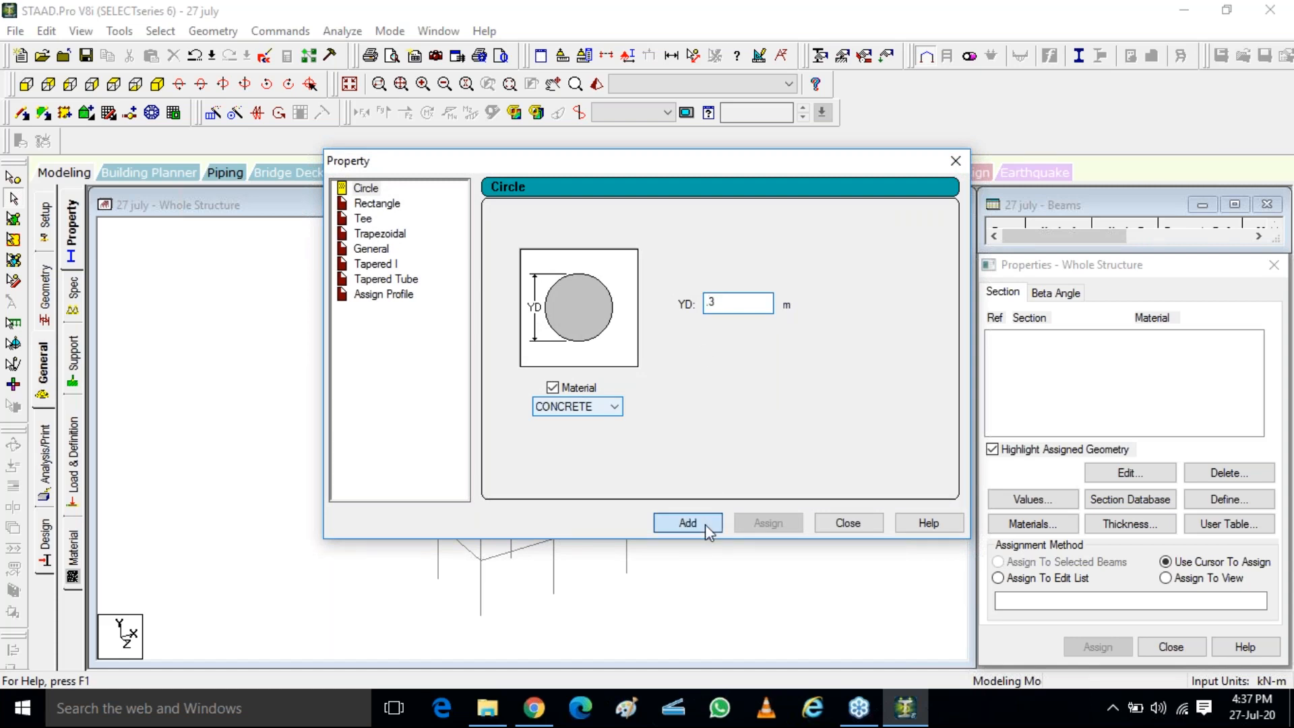
left_click(705, 525)
Define a rectangular section with YD 0.4 m, ZD 0.3 m and CONCRETE material, and add it to the member properties
left_click(377, 203)
left_click(706, 290)
type(".4")
key("Tab")
type(".3")
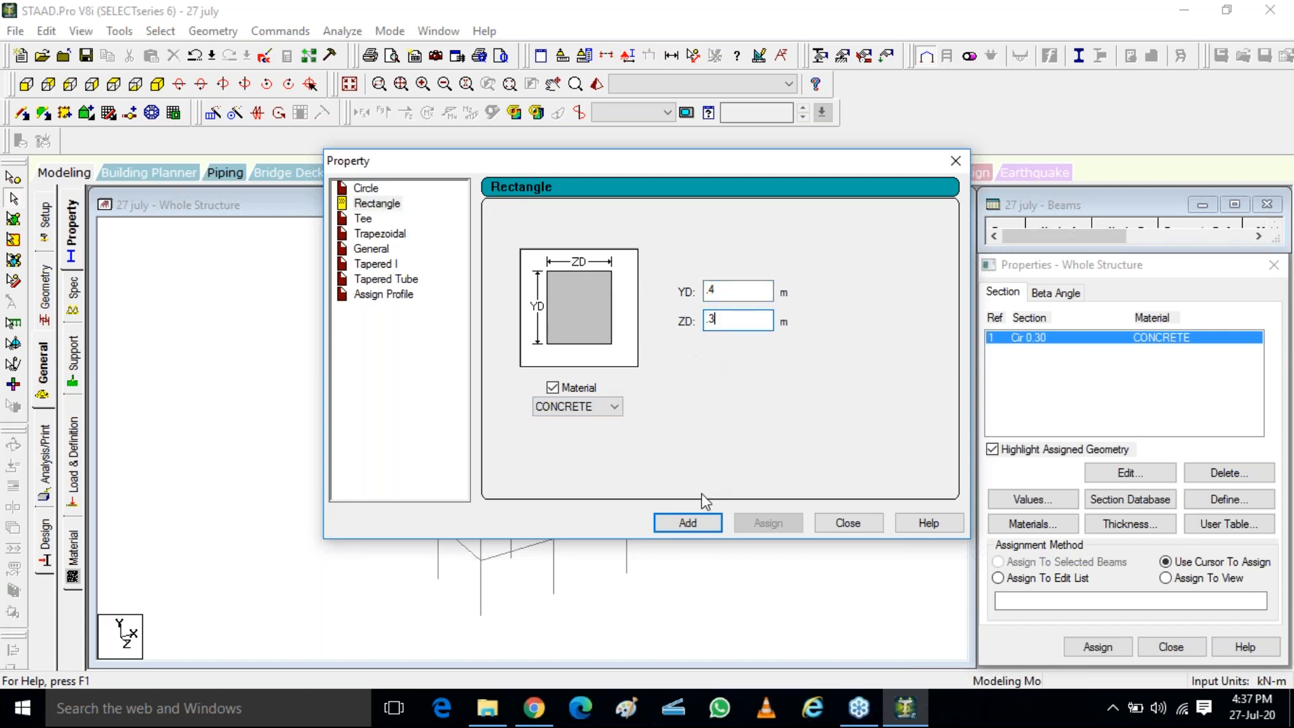
left_click(689, 523)
Add a rectangular CONCRETE section with YD 1 m and ZD 0.3 m, and select the Cir 0.30 section in the properties list
left_click(735, 291)
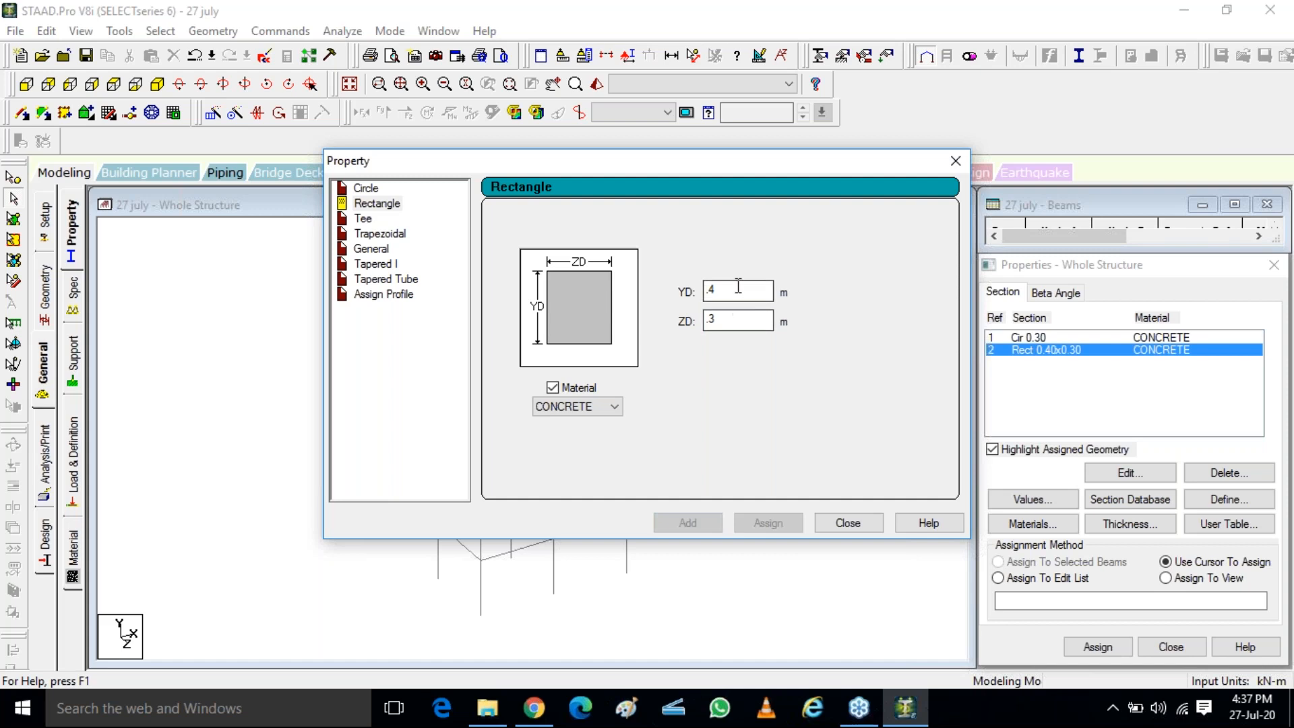
type("1")
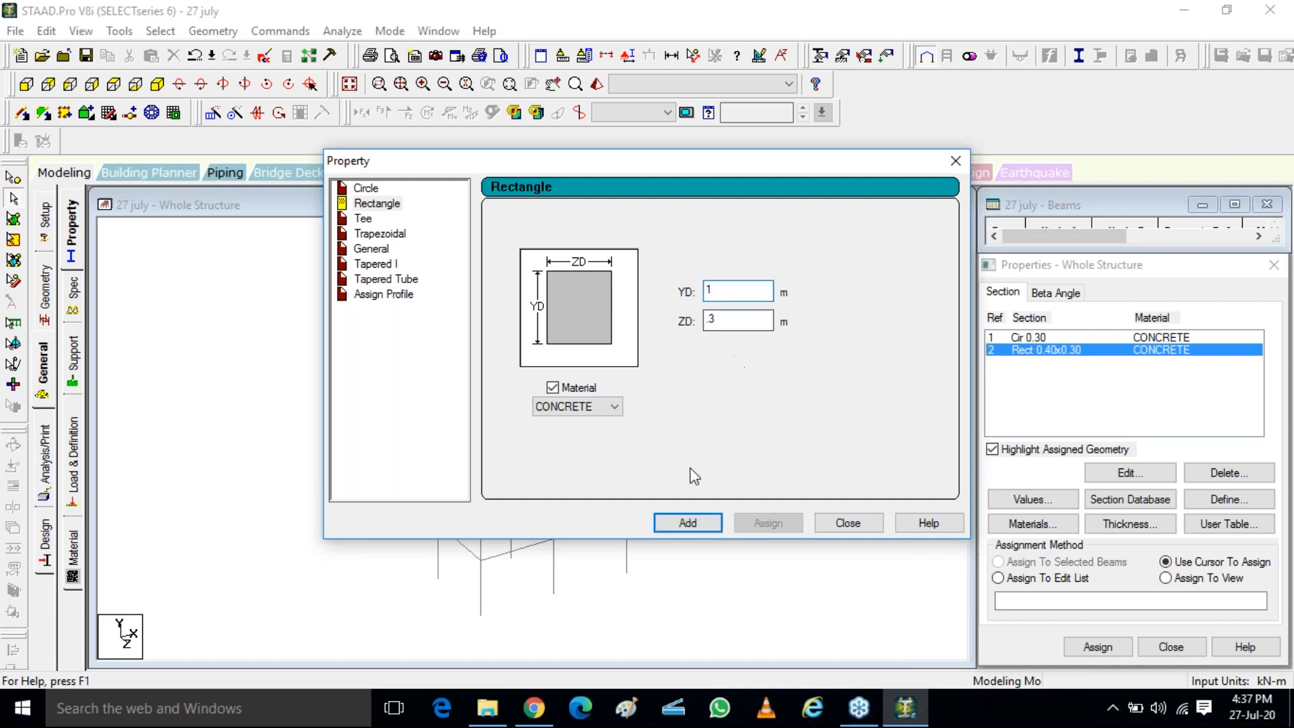
left_click(686, 523)
left_click(835, 523)
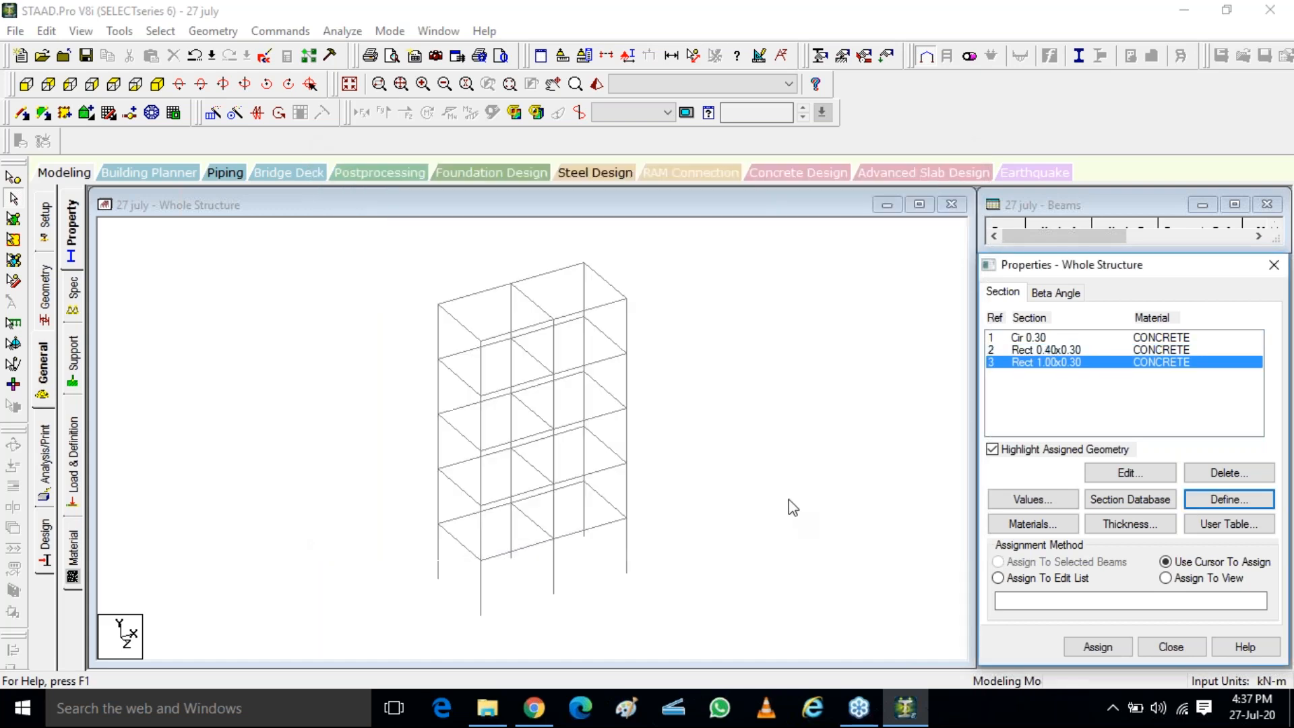
left_click(1023, 352)
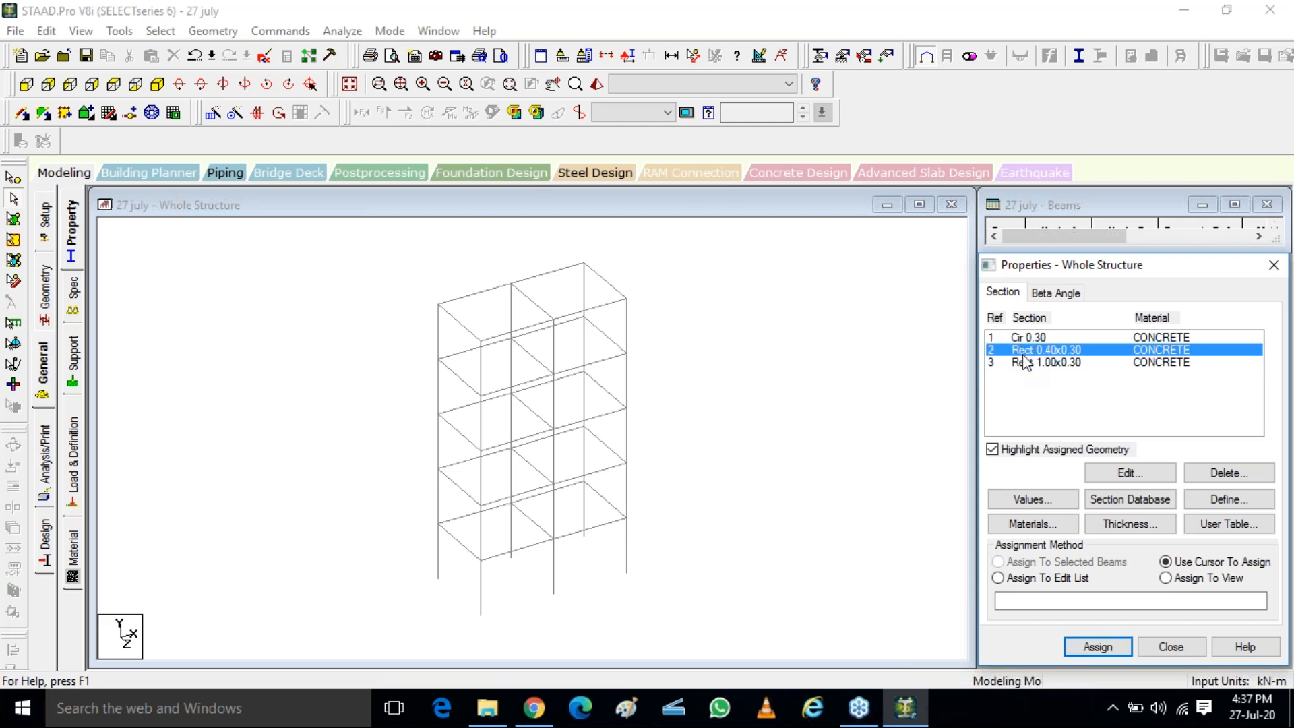
left_click(1045, 338)
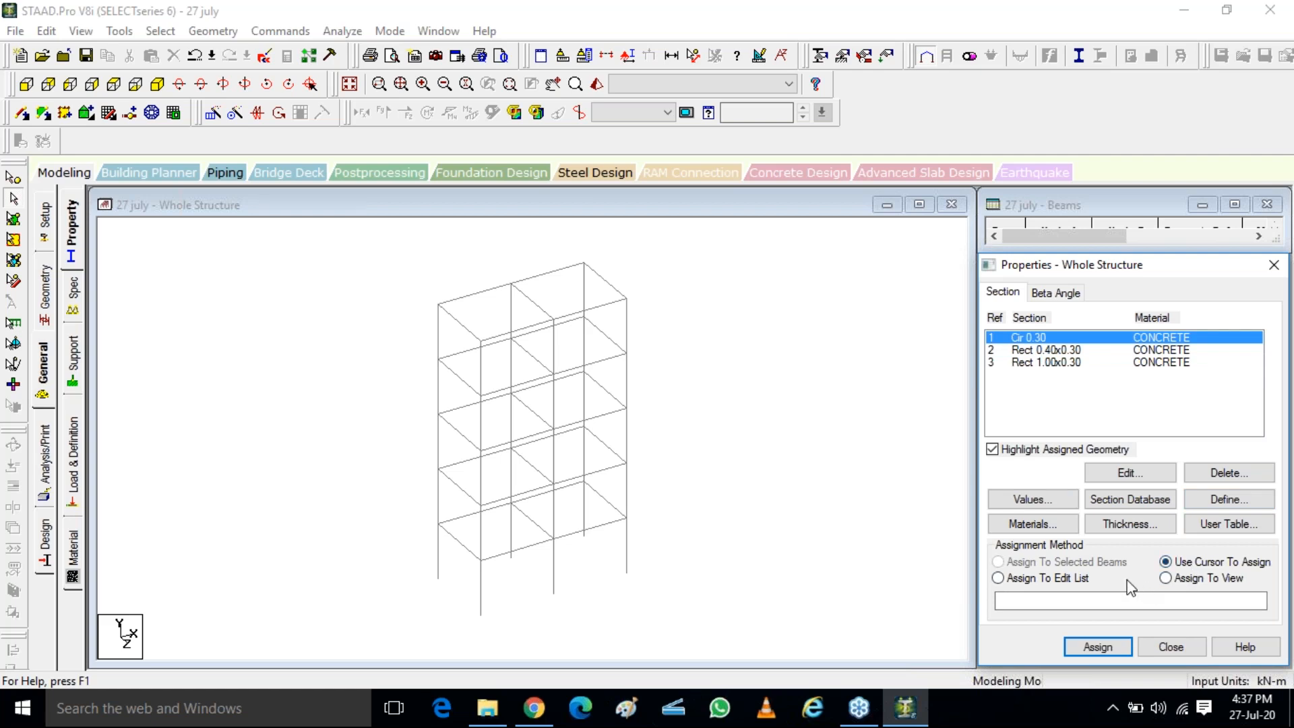
Assign the Cir 0.30 section to the ground-storey corner column, member 11, using the selected-beams assignment method
left_click(1166, 578)
left_click(1028, 339)
left_click(439, 564)
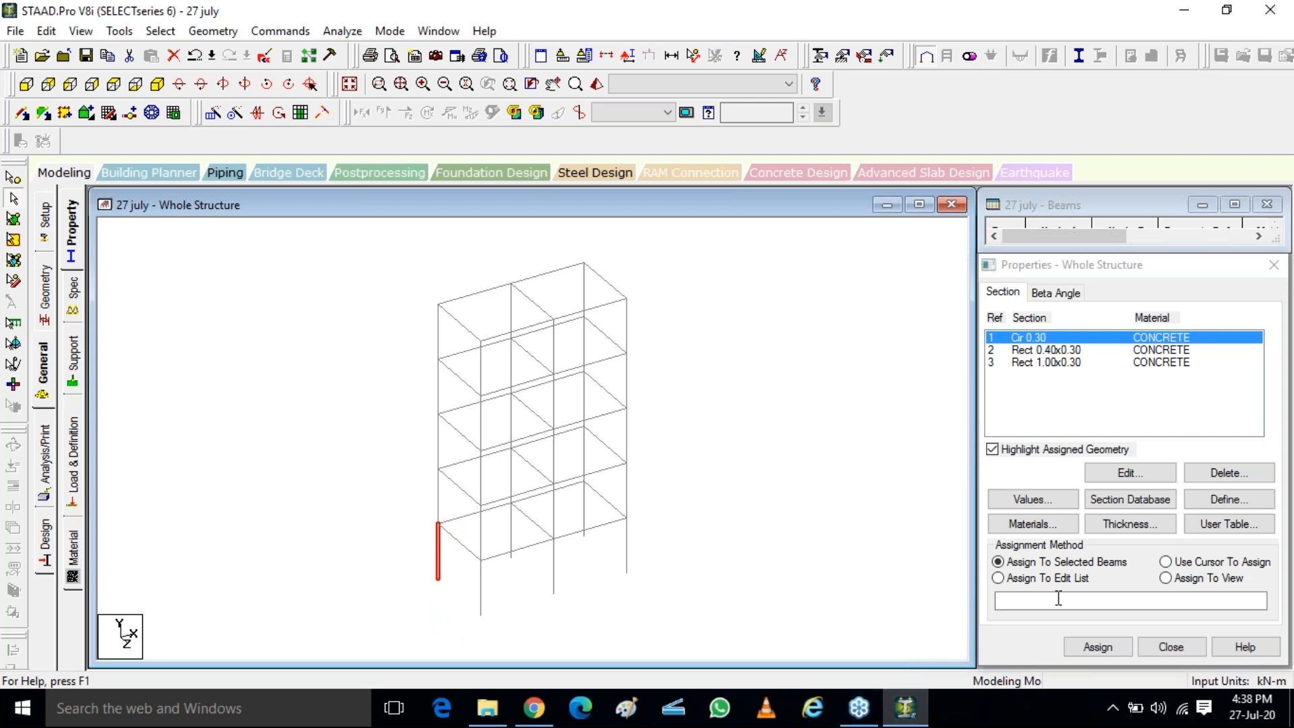
left_click(1046, 569)
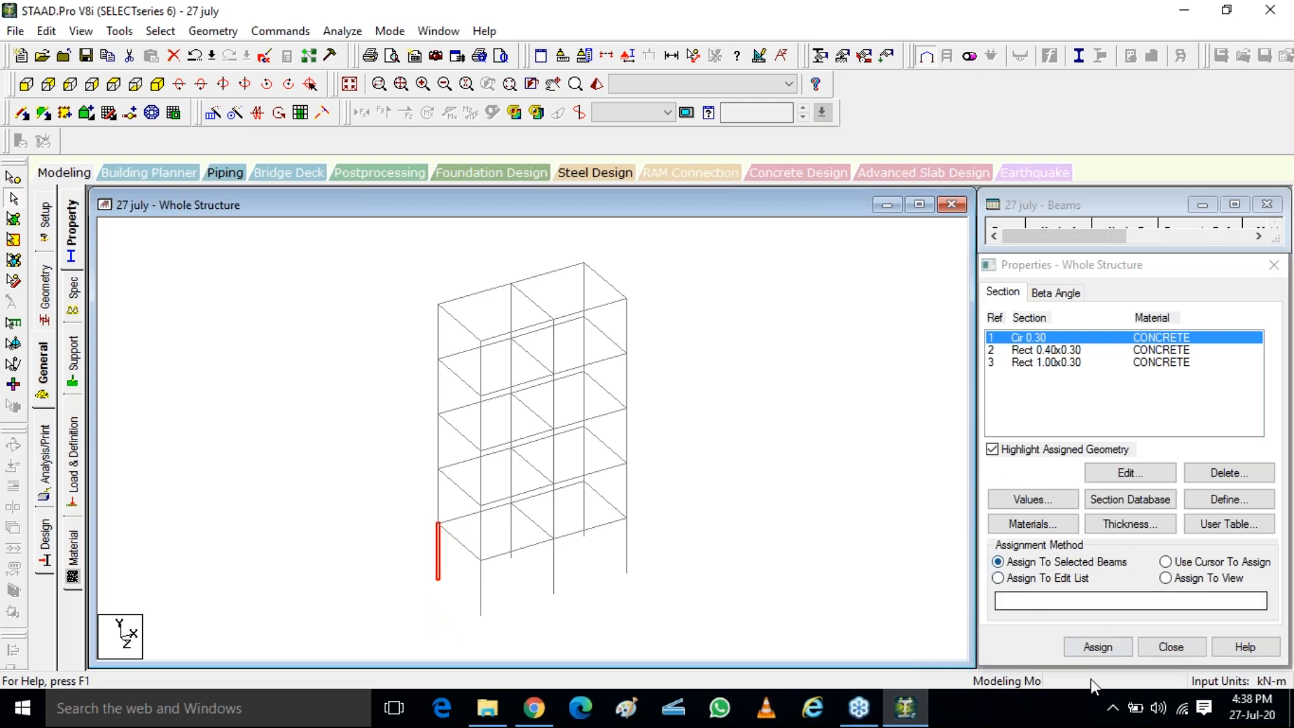
left_click(1096, 648)
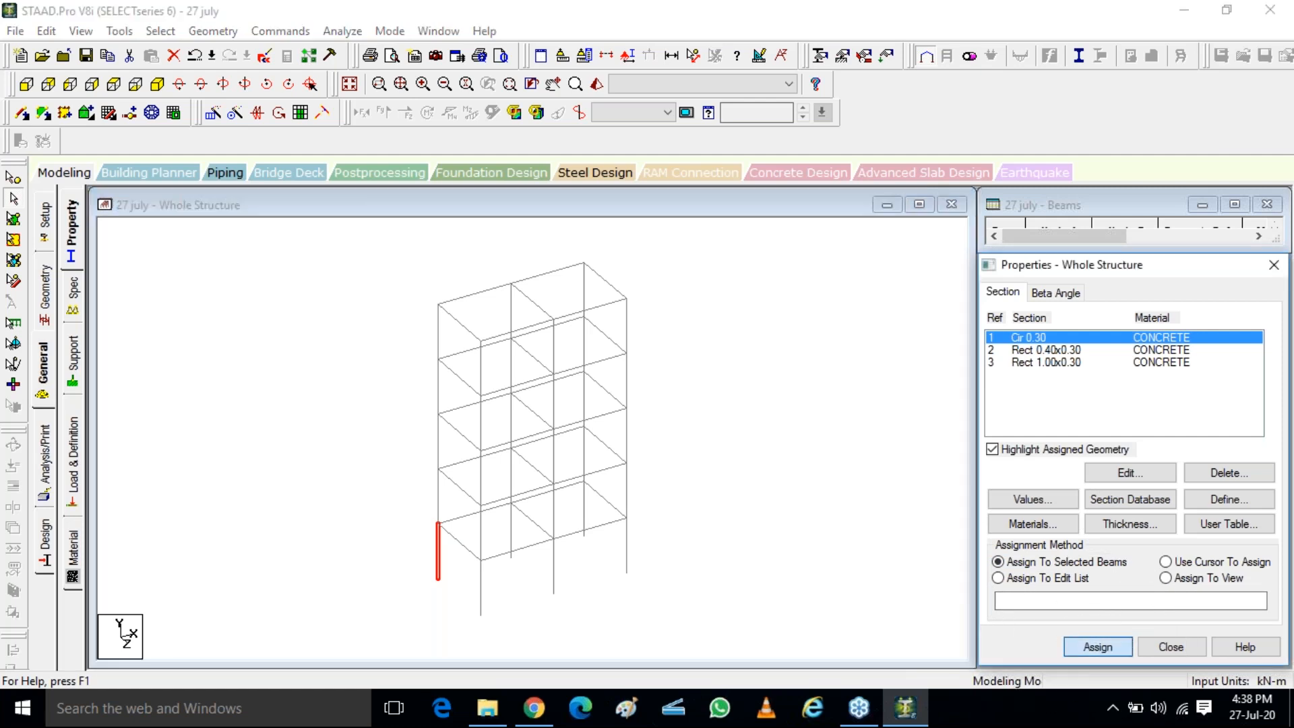
left_click(1171, 508)
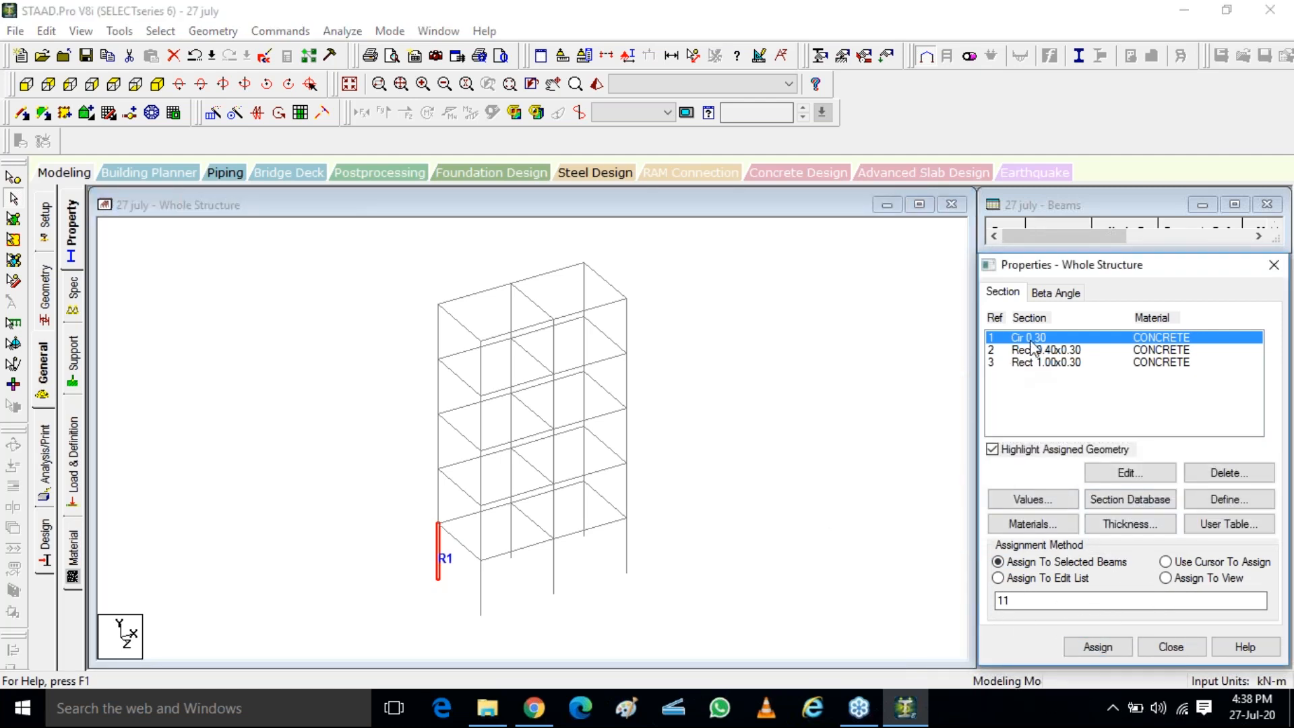
left_click(442, 560)
Assign the Cir 0.30 section to the three front ground-storey columns, members 36 to 38, using cursor assignment
left_click(1219, 566)
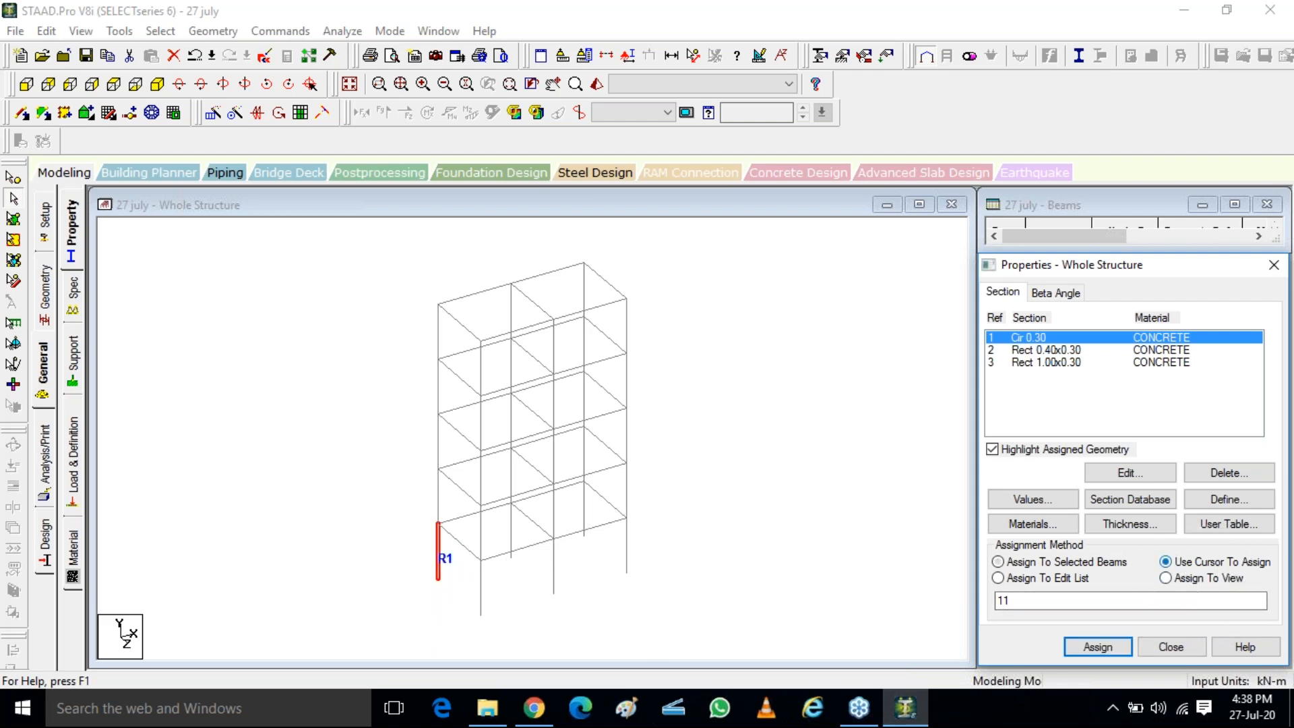
left_click(1098, 647)
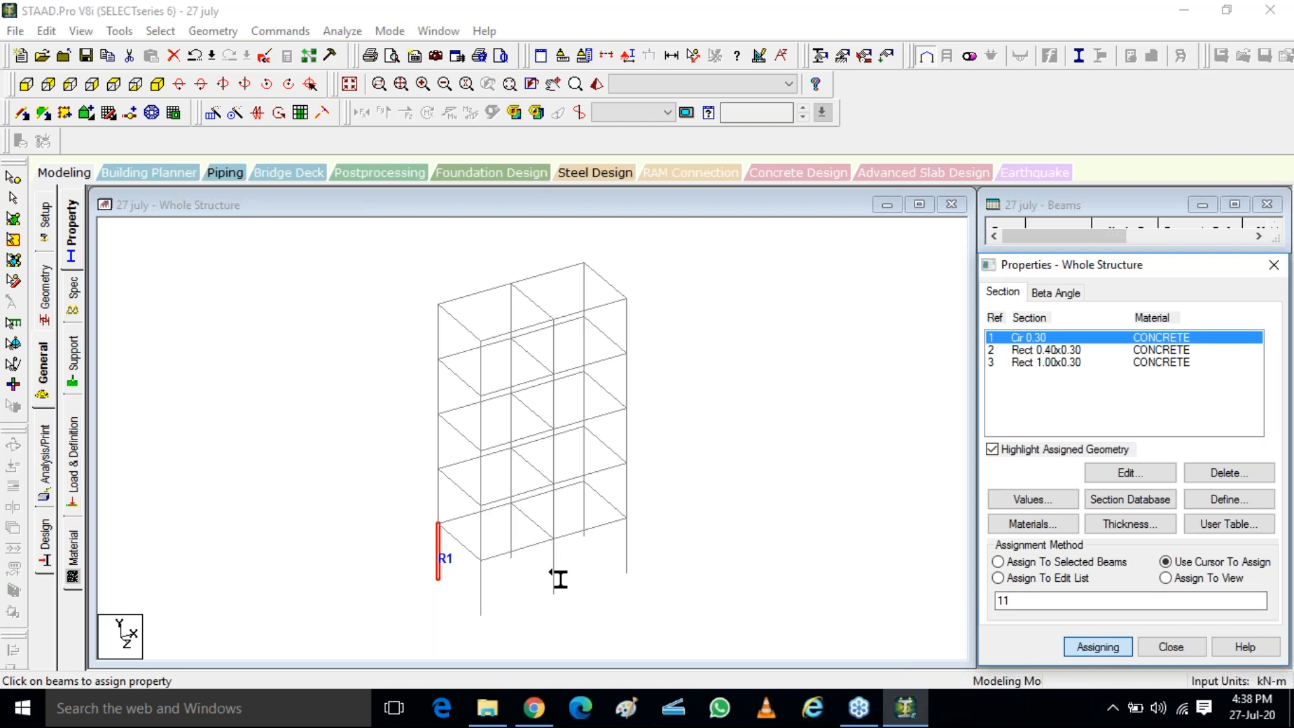
left_click(555, 573)
left_click(628, 551)
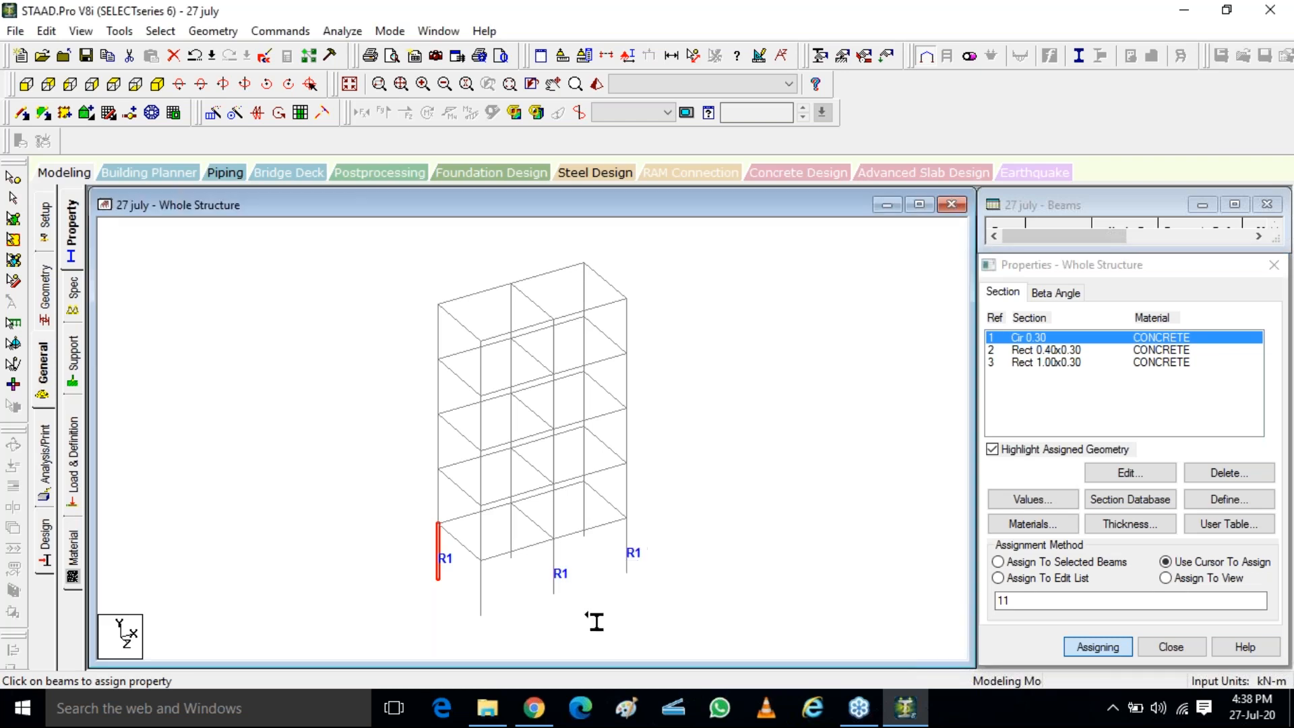
left_click(482, 593)
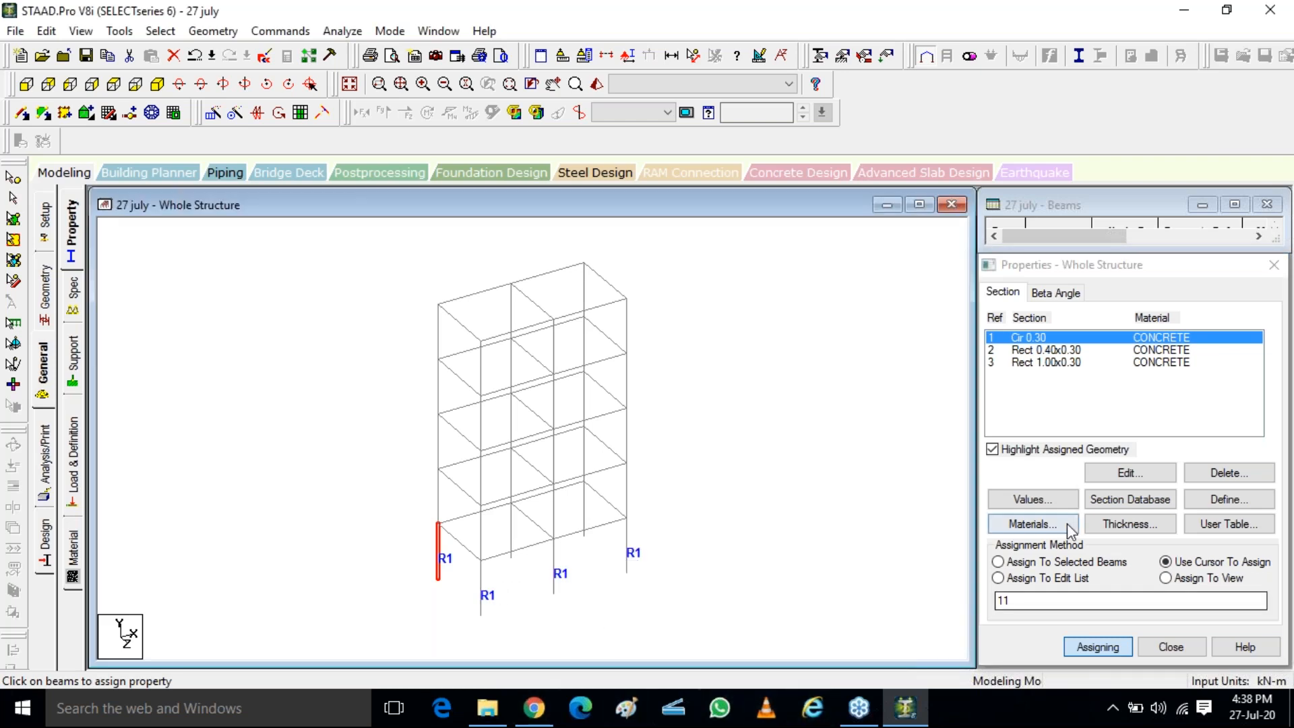
left_click(1050, 578)
key("Escape")
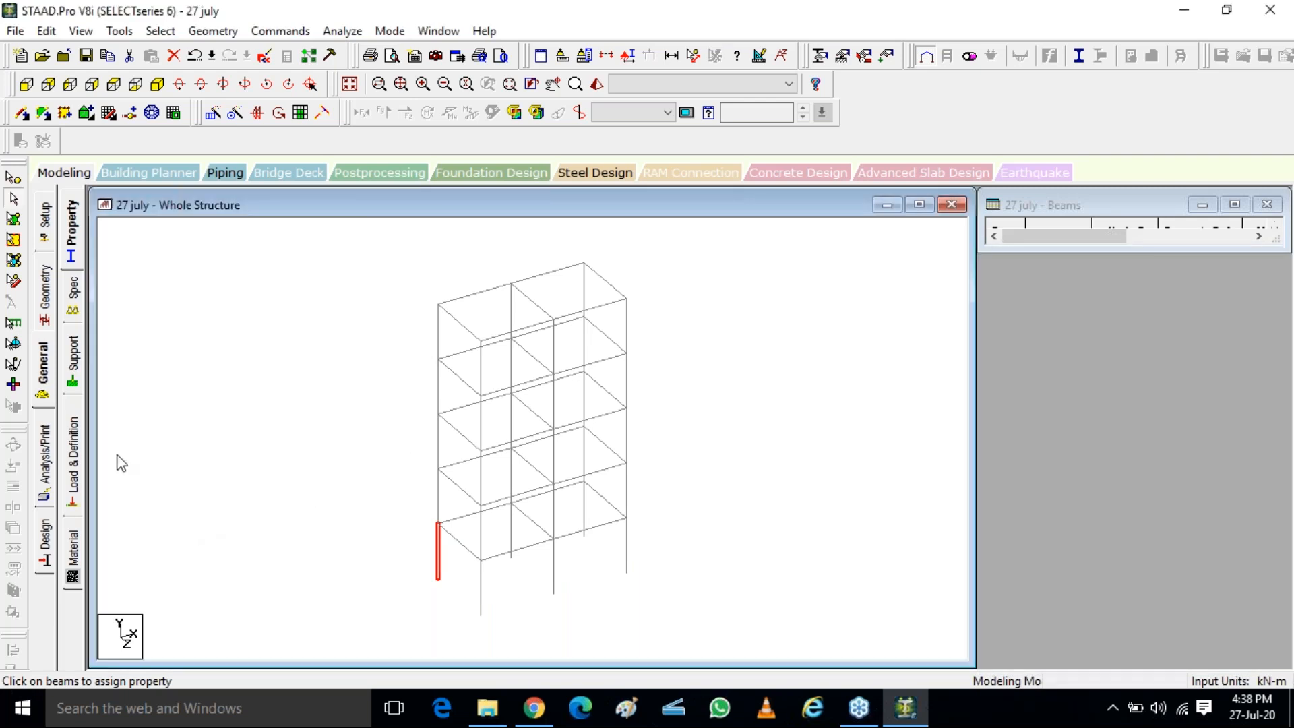
Reopen the member properties and extend the Cir 0.30 assignment to columns 12 and 13 through the edit list
left_click(73, 259)
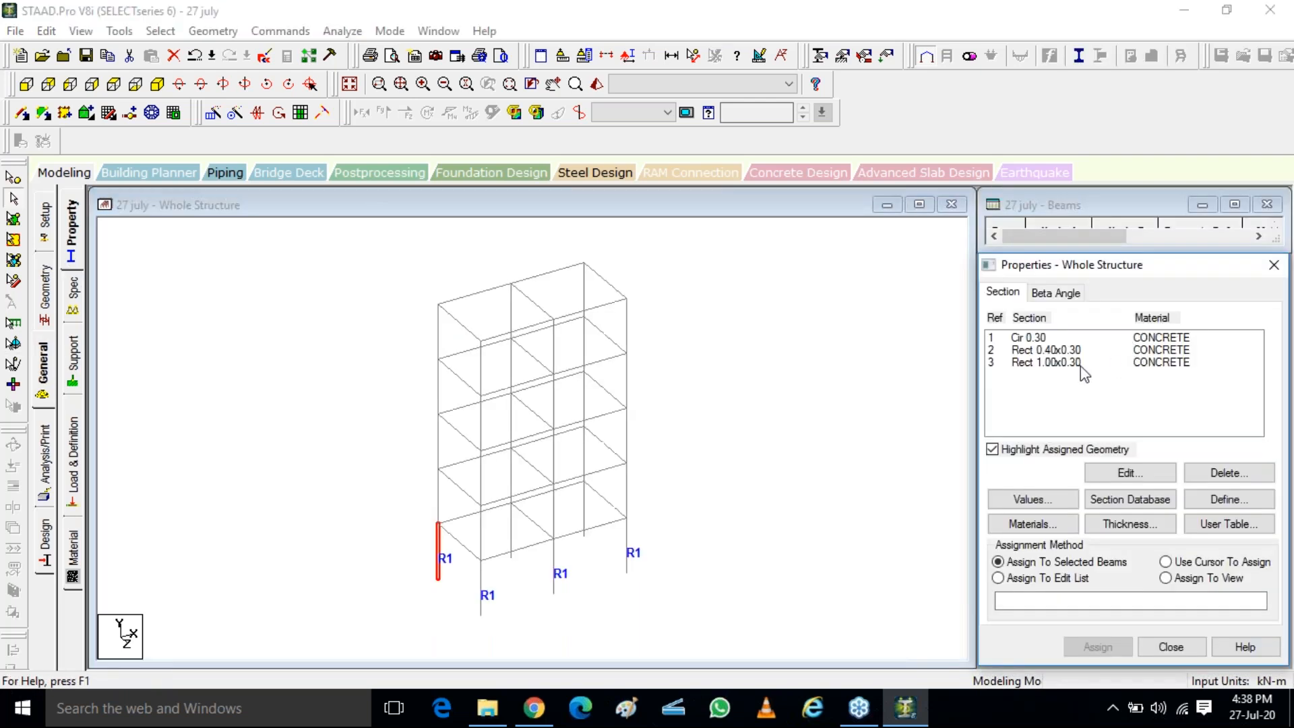
left_click(1039, 340)
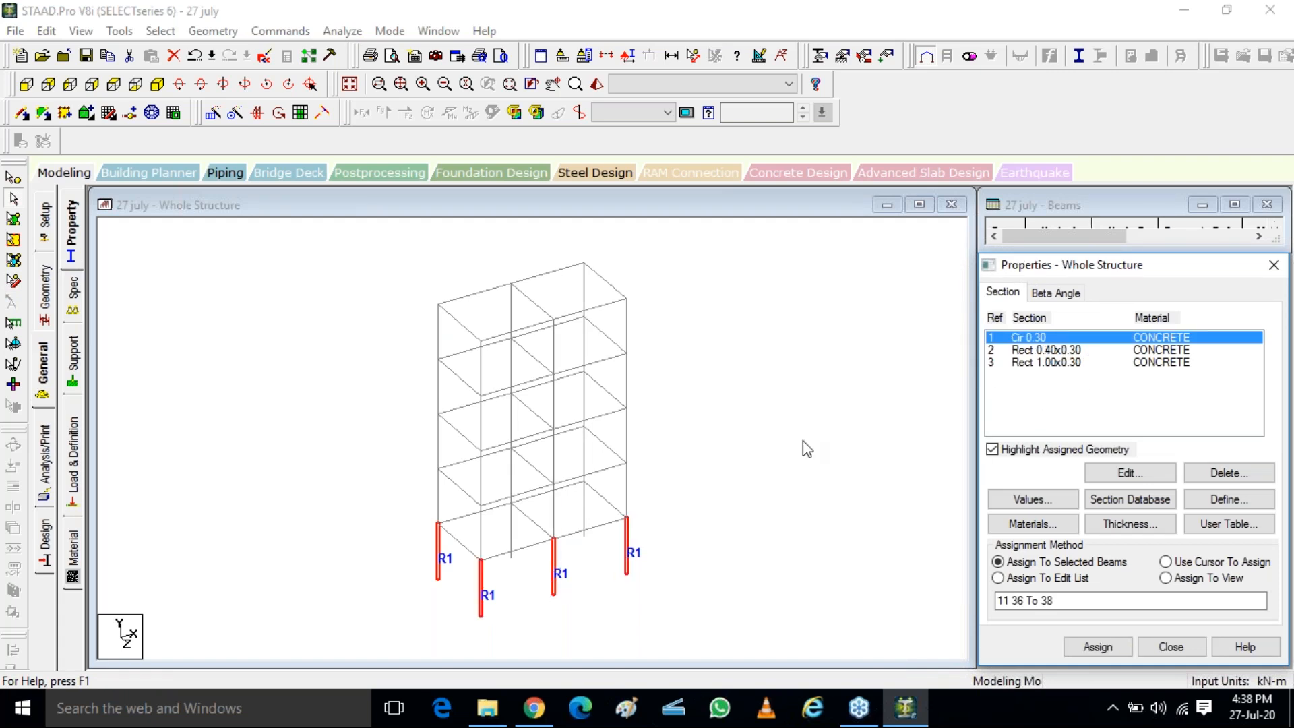
left_click(1165, 561)
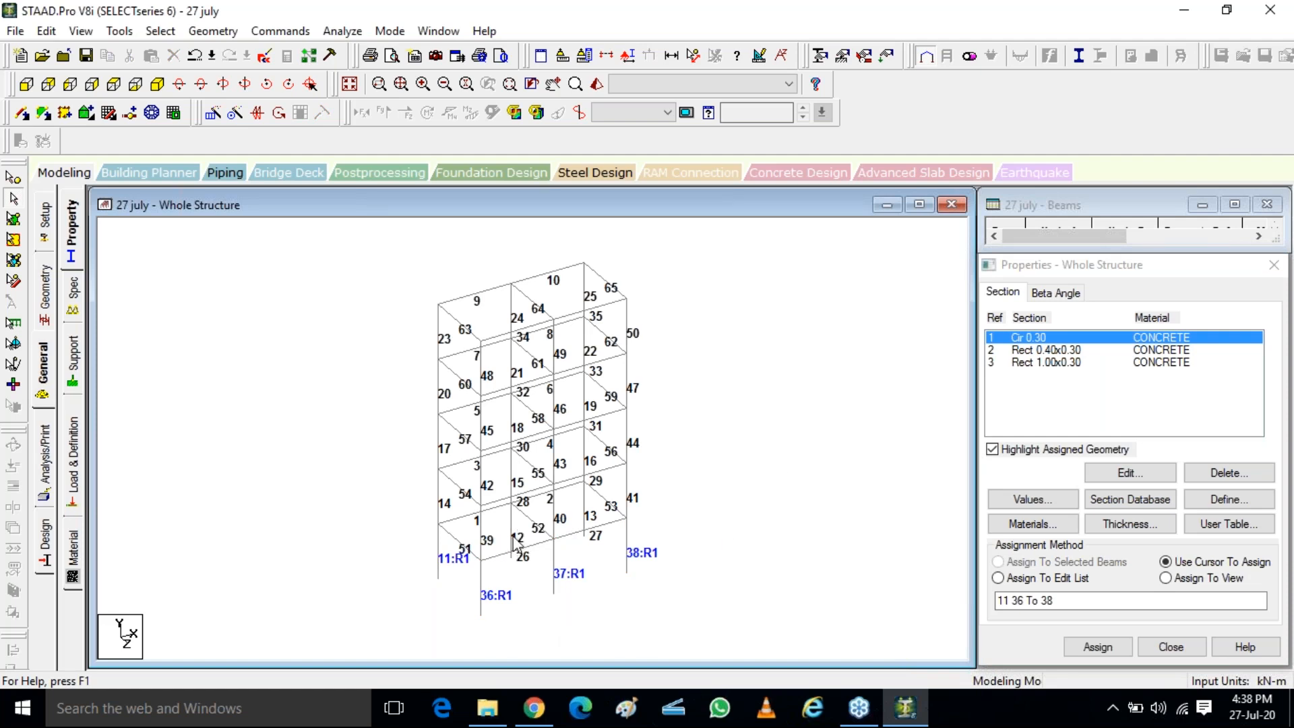
left_click(515, 541)
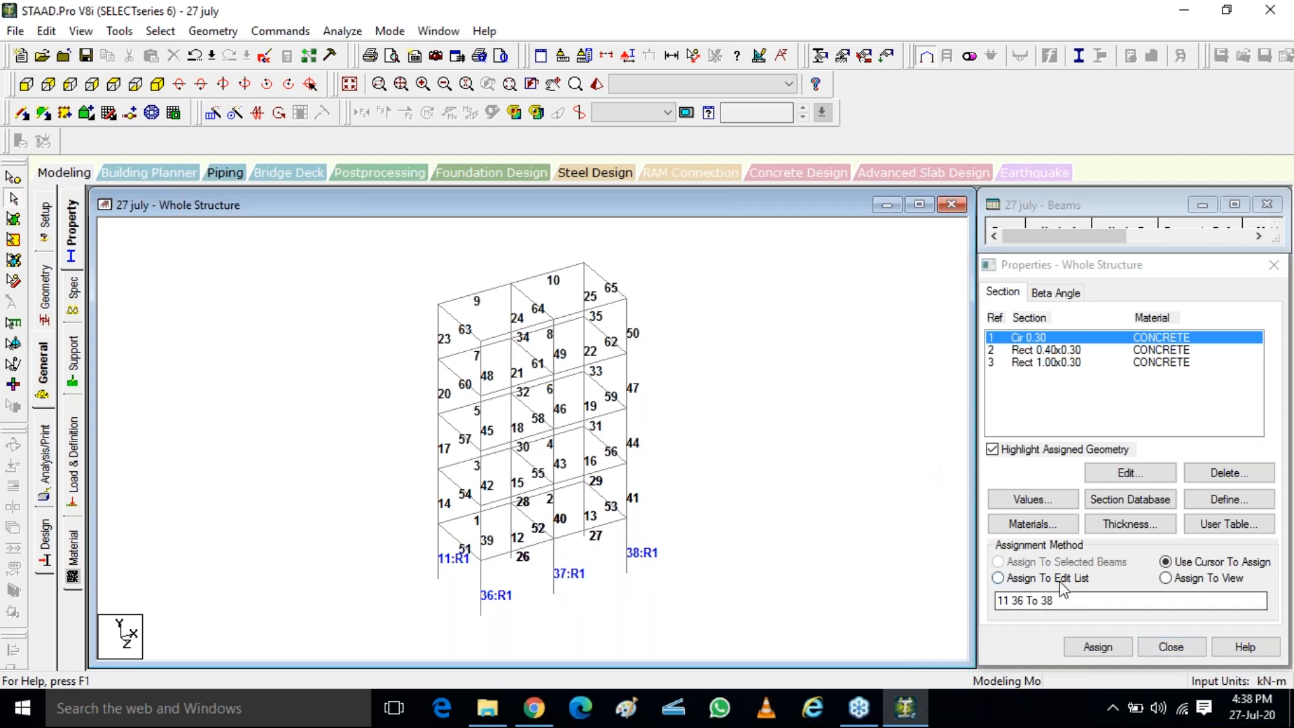
left_click(999, 578)
left_click(1072, 602)
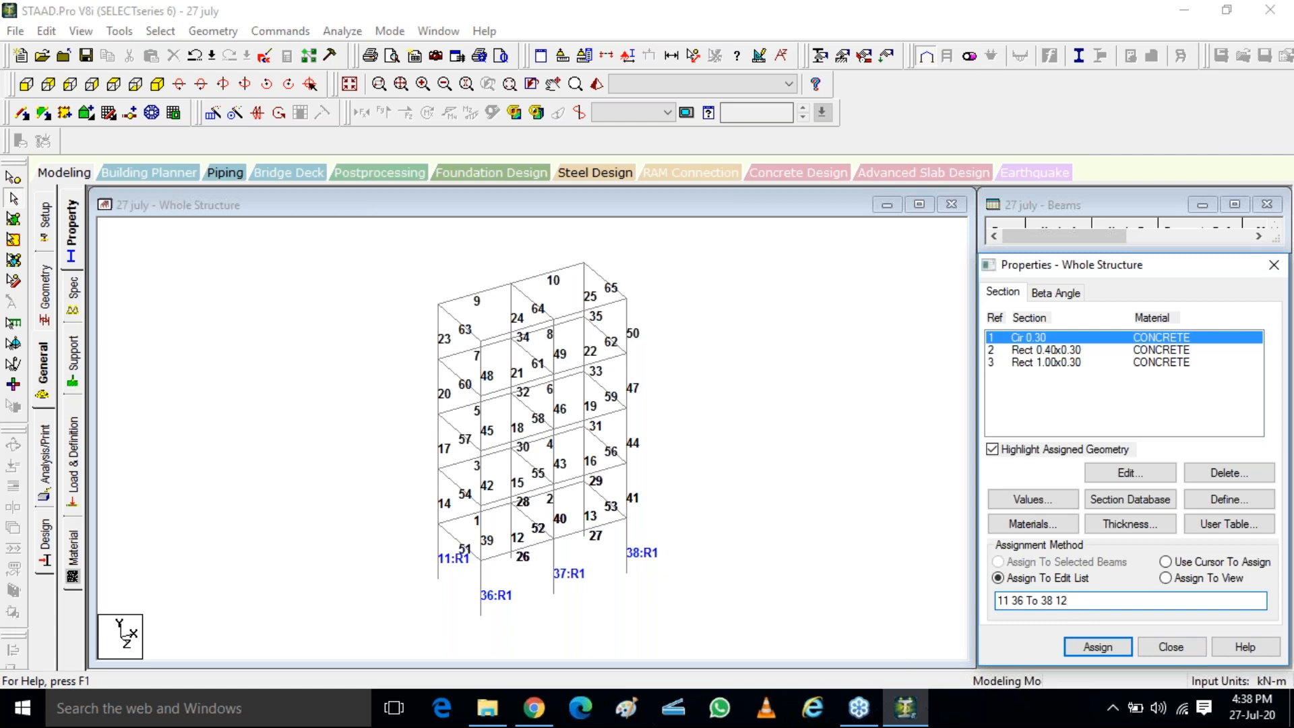
left_click(1105, 653)
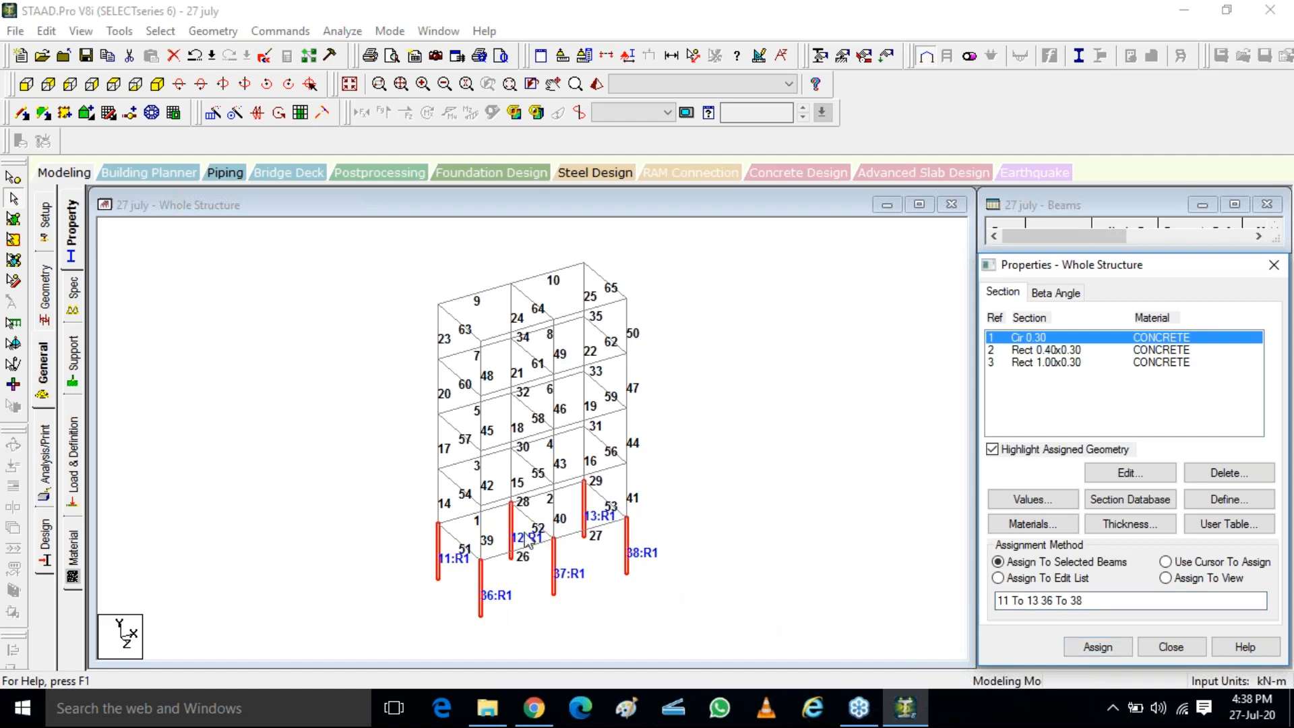
left_click(602, 523)
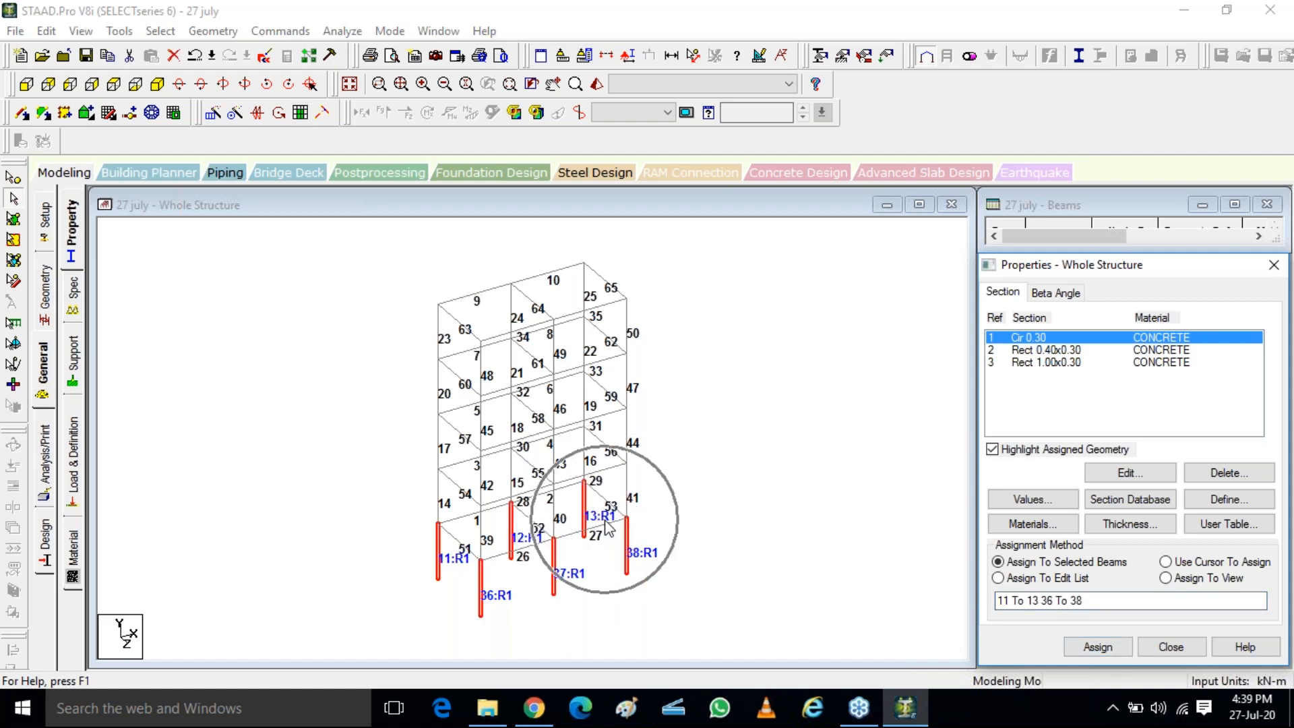
left_click(605, 525)
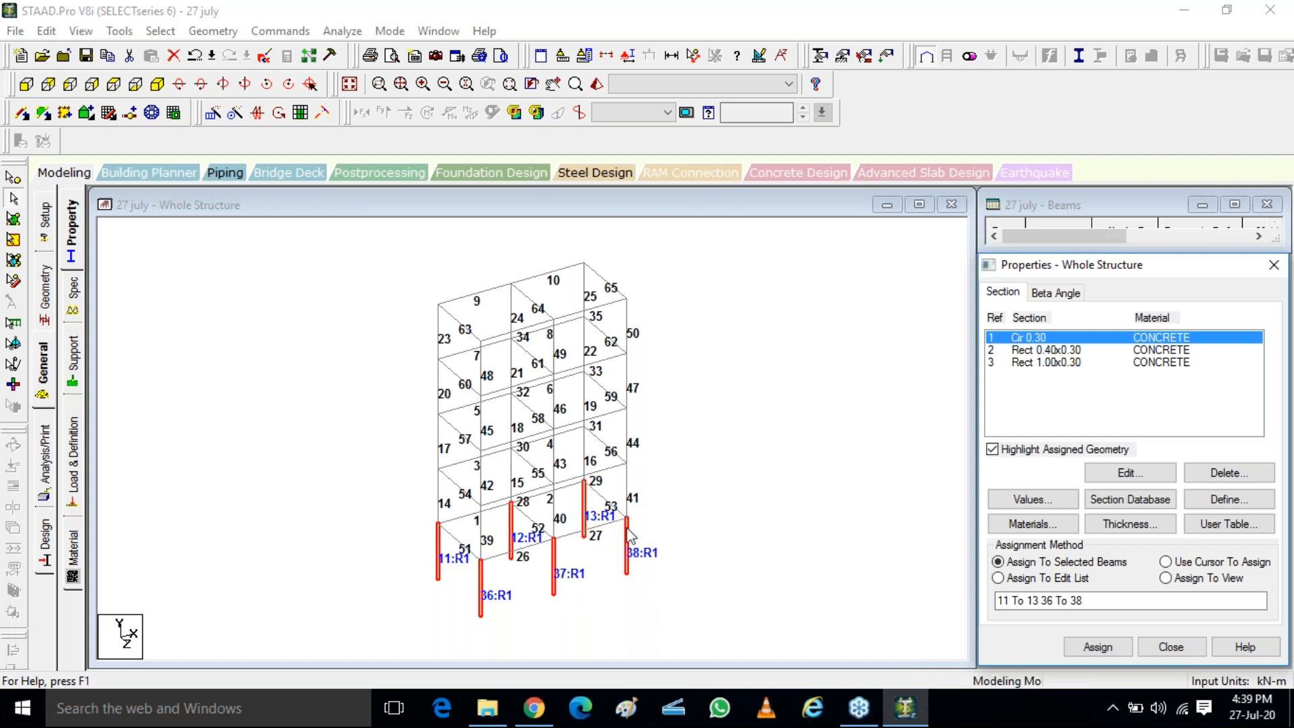
left_click(706, 499)
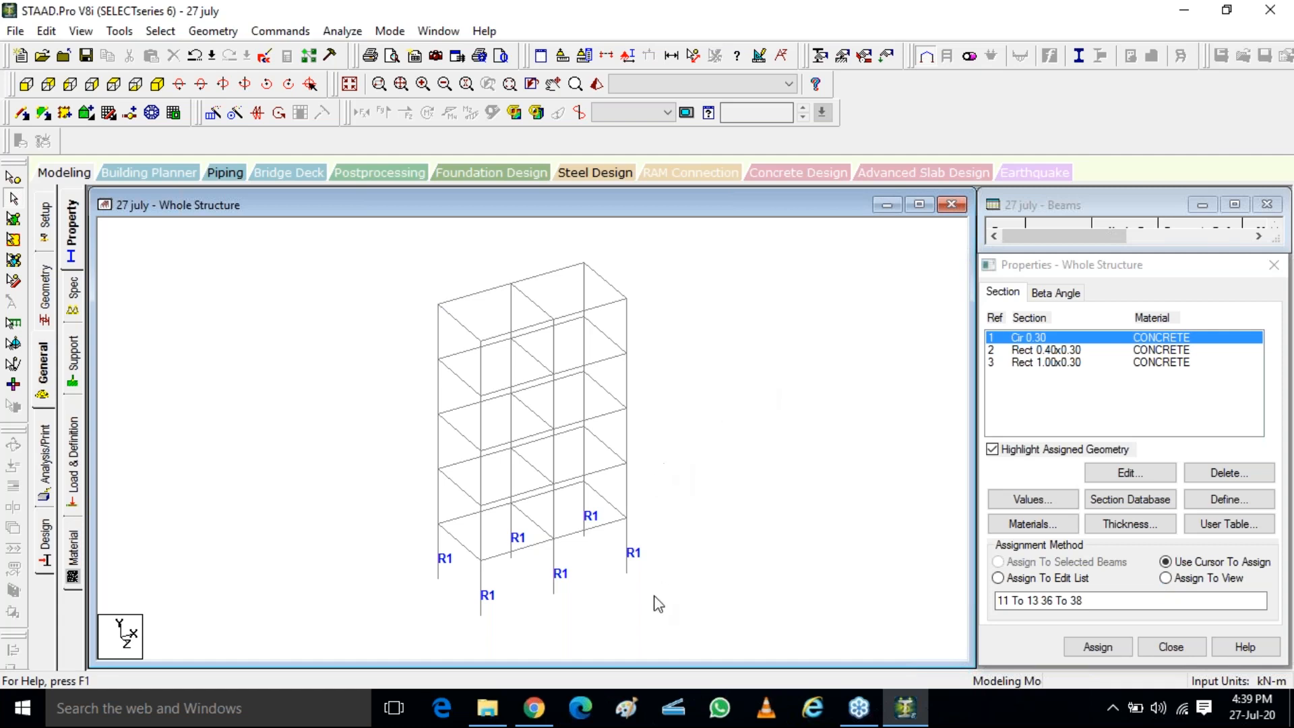
Inspect the circular columns in the 3D rendered view, close it, and select the Rect 0.40x0.30 section
key("ctrl")
key("ctrl")
key("ctrl")
key("ctrl")
left_click_drag(751, 609, 900, 450)
scroll(737, 614, "up", 5)
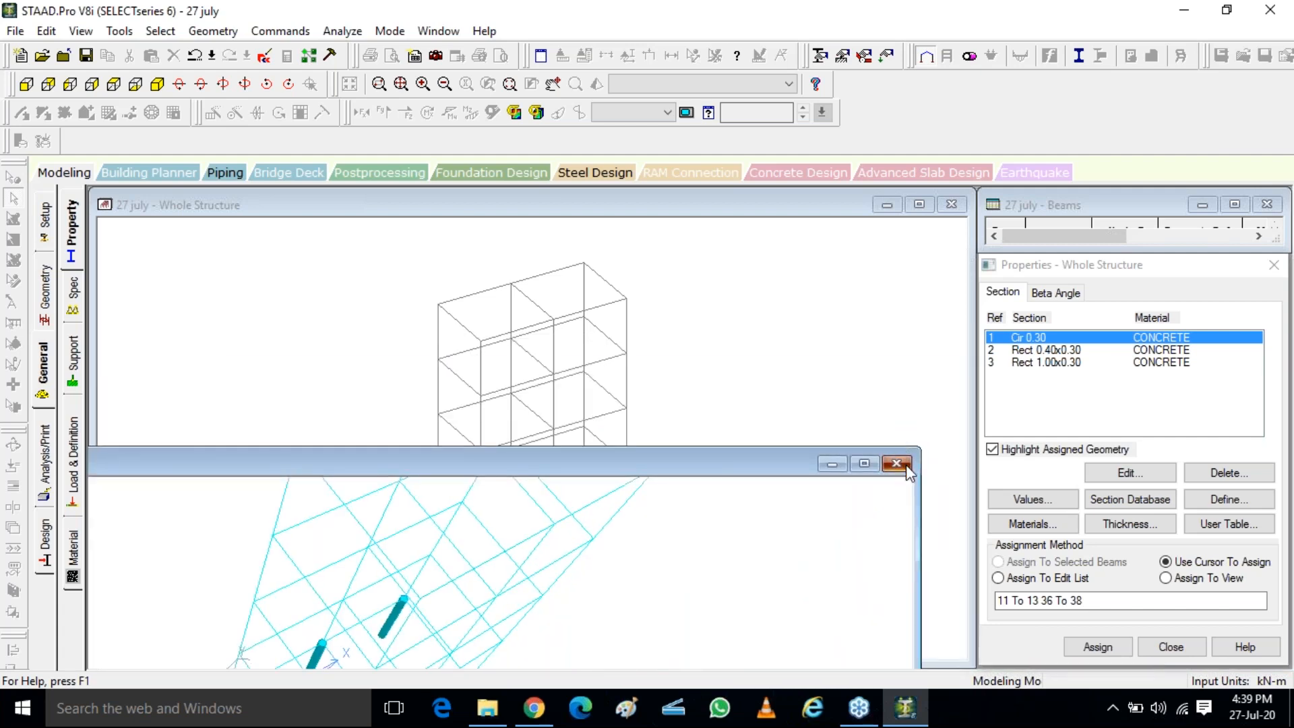
left_click(904, 464)
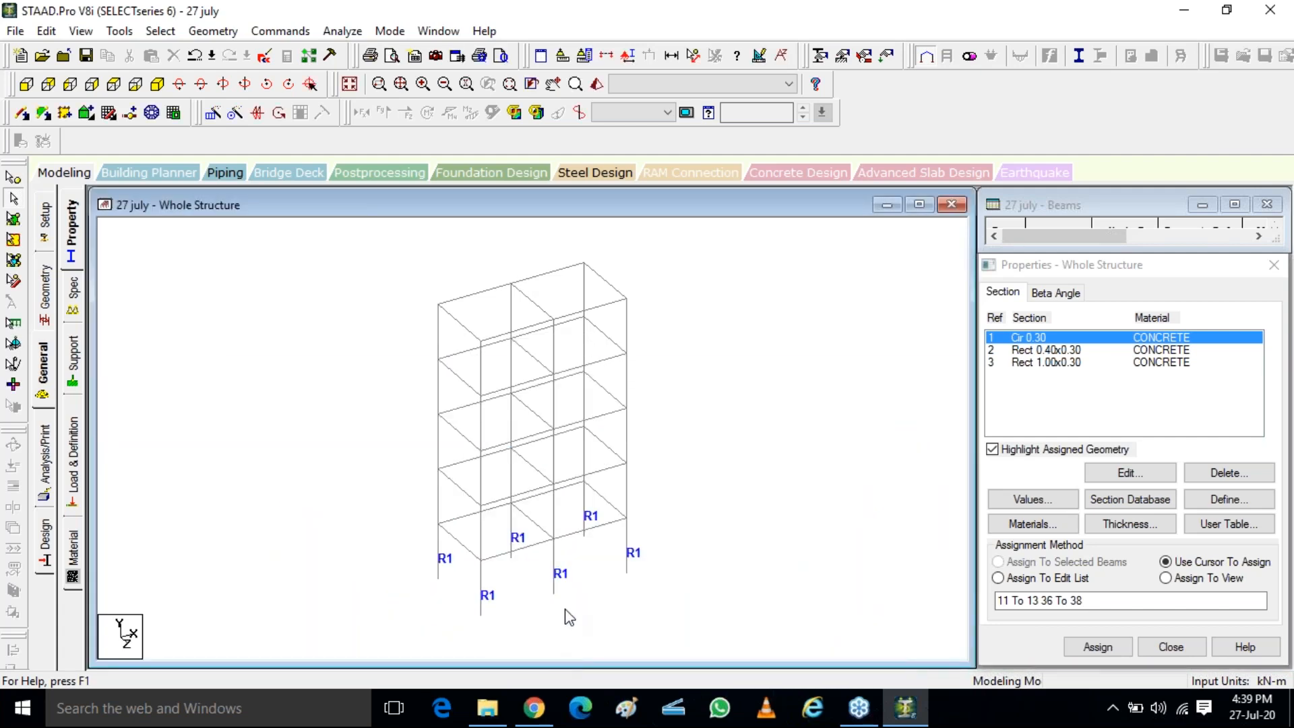
left_click(1079, 351)
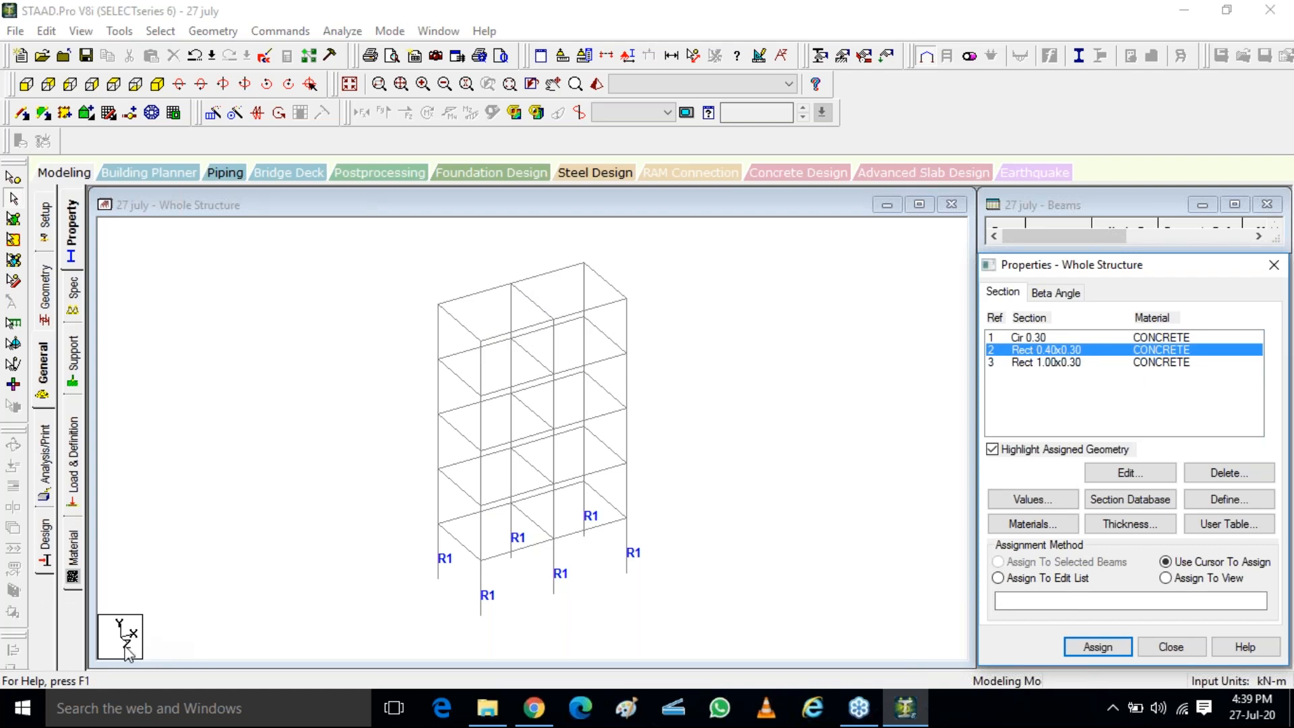
left_click(506, 334)
left_click(492, 290)
left_click(544, 275, "ctrl")
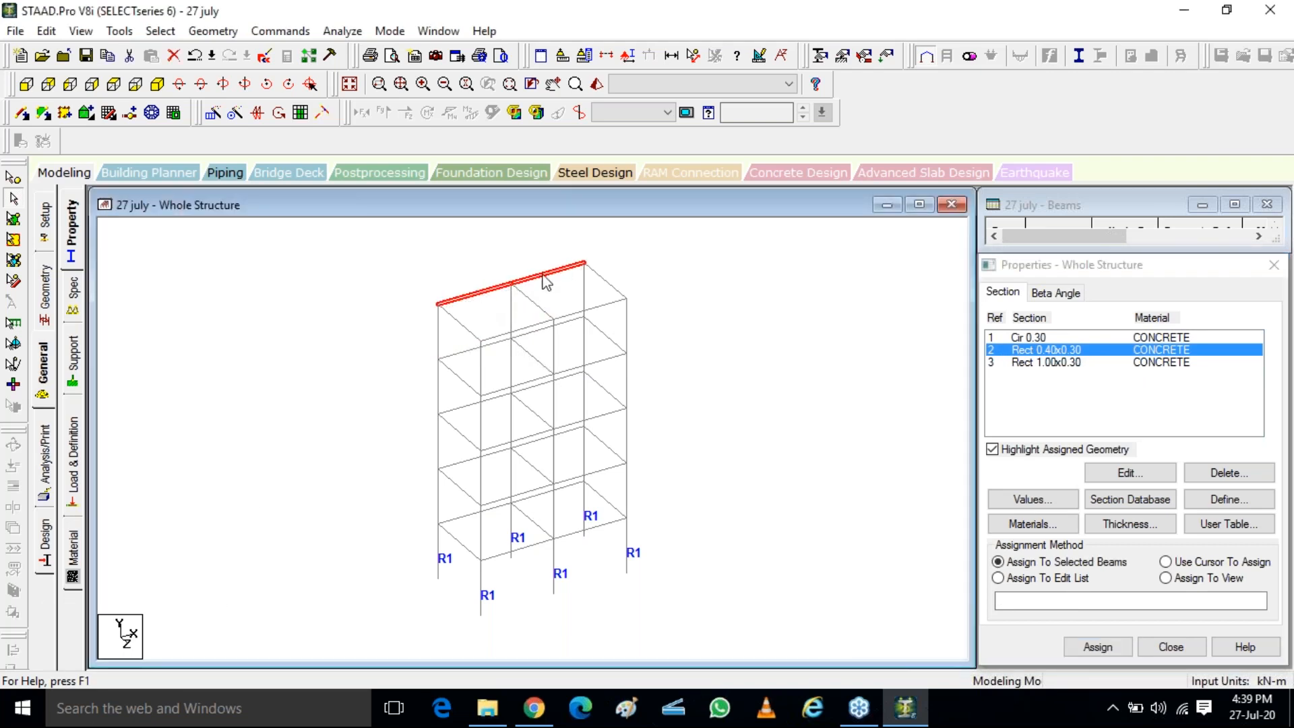
left_click(606, 282, "ctrl")
left_click(599, 308, "ctrl")
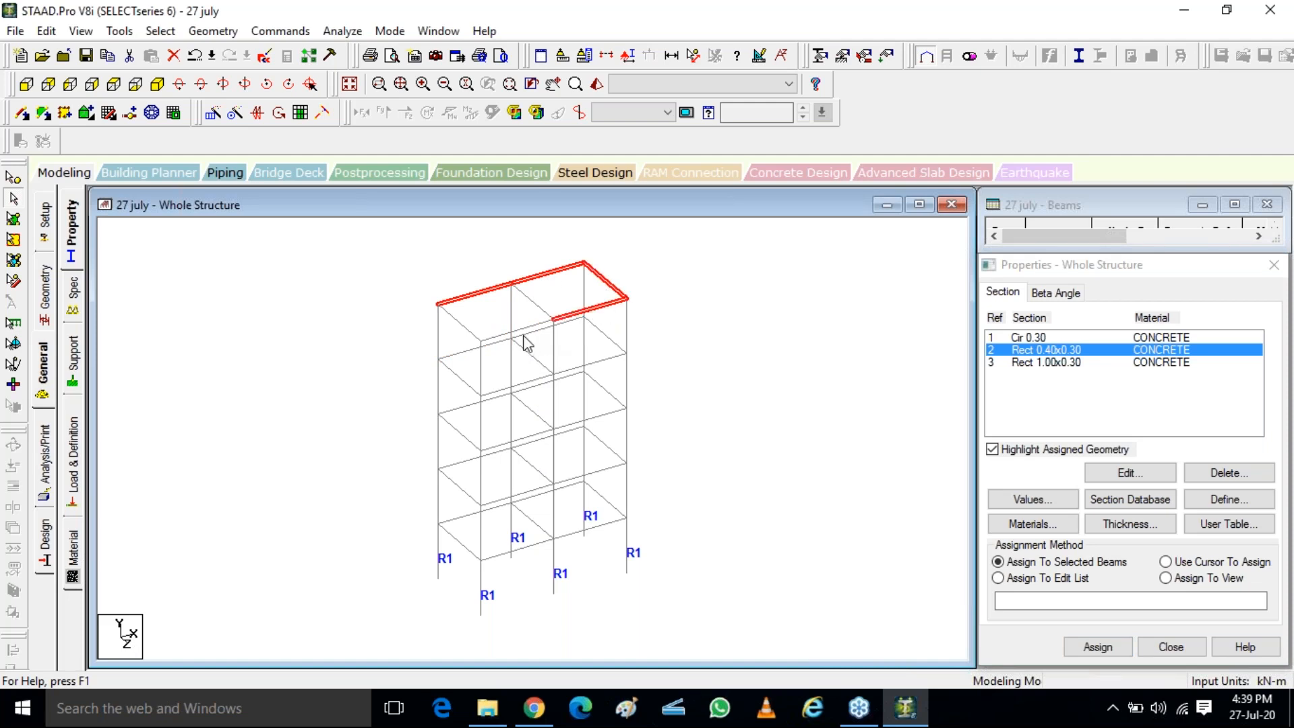
left_click(492, 337, "ctrl")
left_click(465, 331, "ctrl")
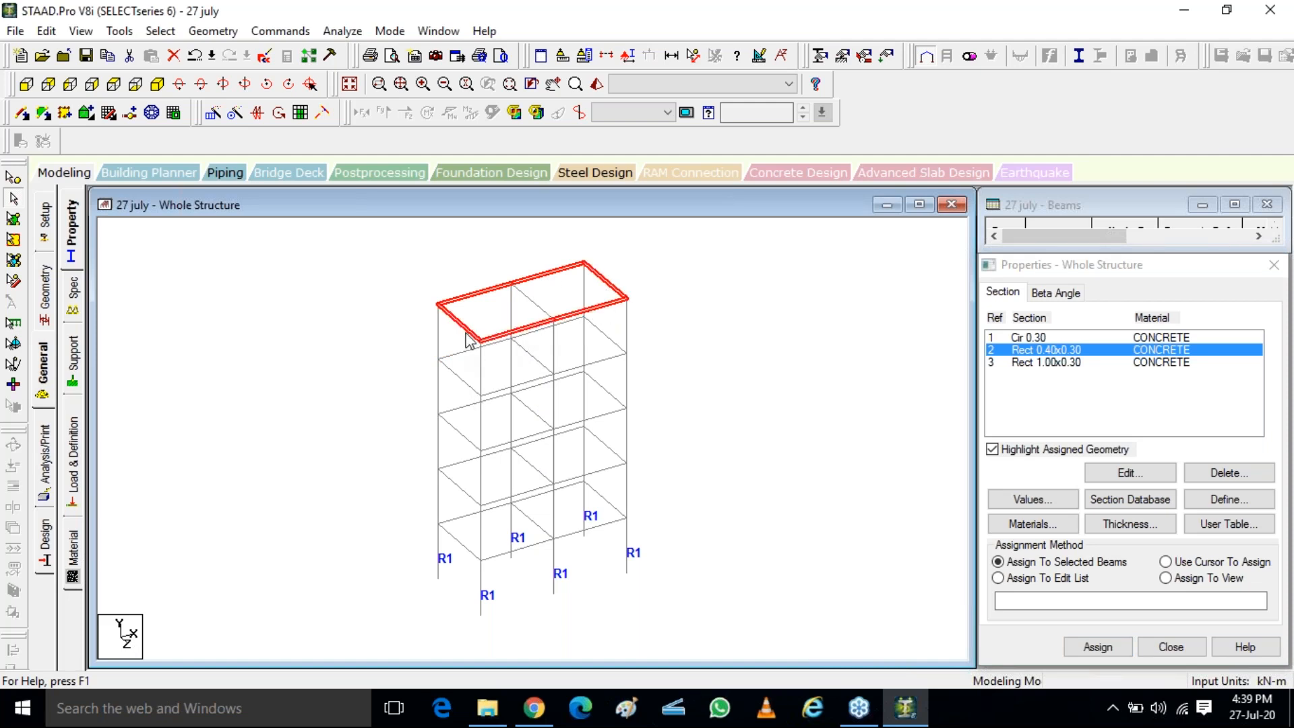
left_click(412, 281)
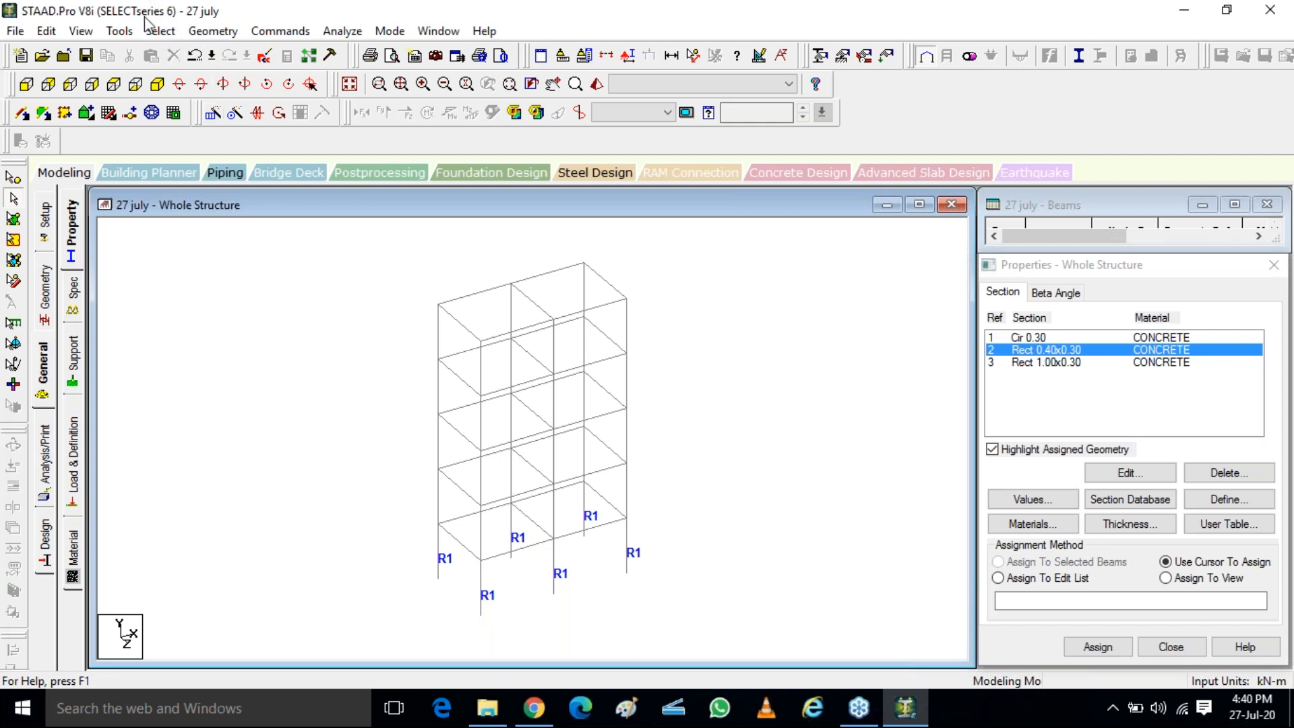
Assign the Rect 0.40x0.30 section to all beams parallel to X and Z, and select the Rect 1.00x0.30 section
left_click(155, 35)
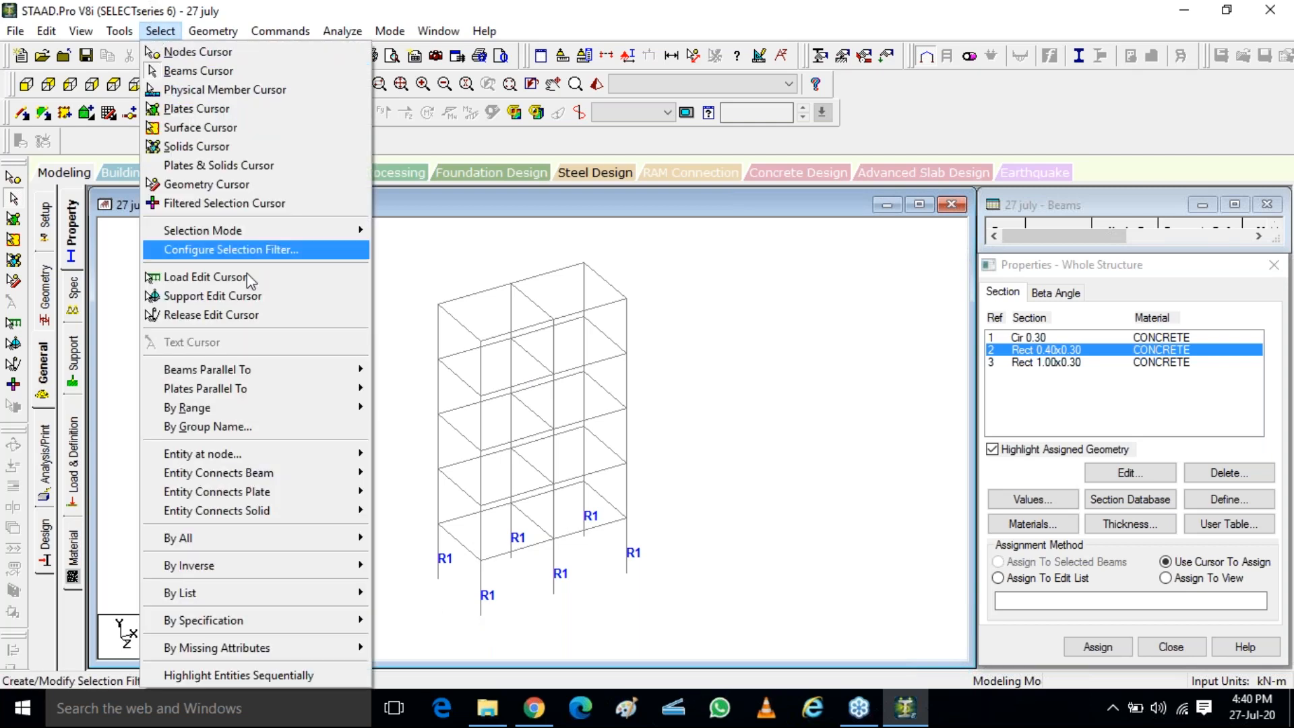
mouse_move(291, 368)
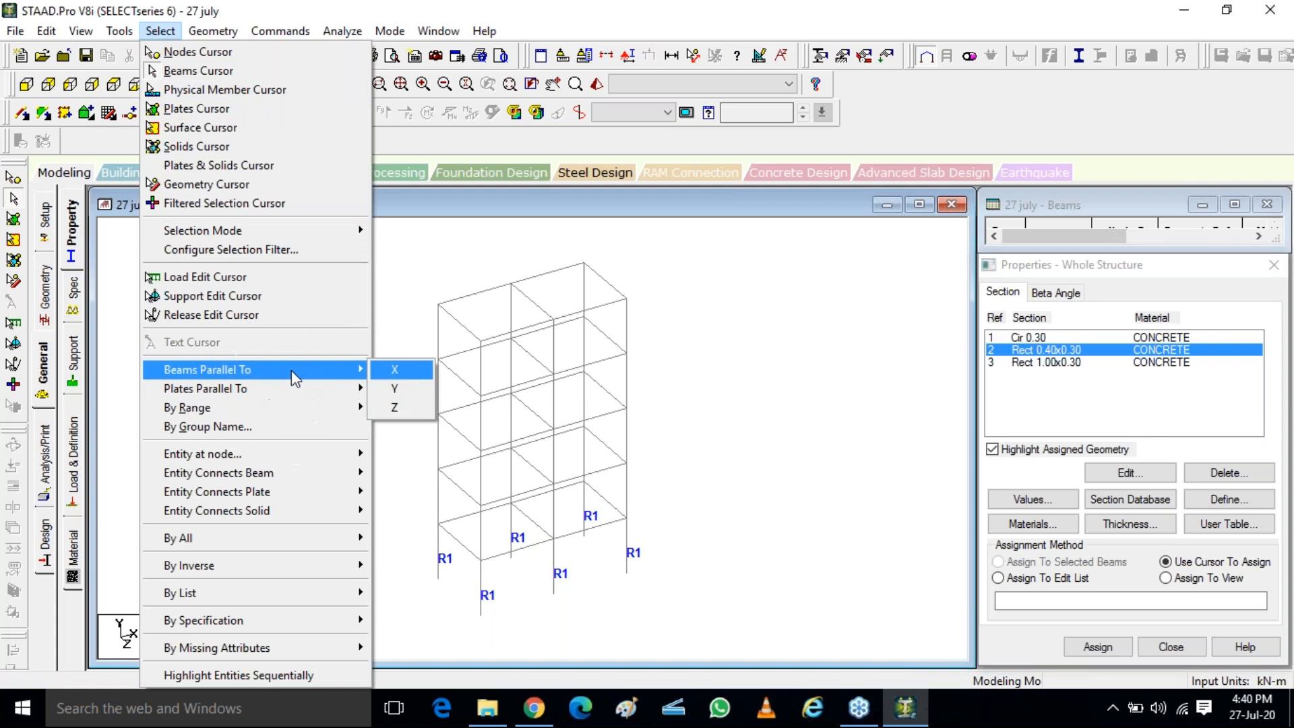
left_click(396, 370)
left_click(160, 32)
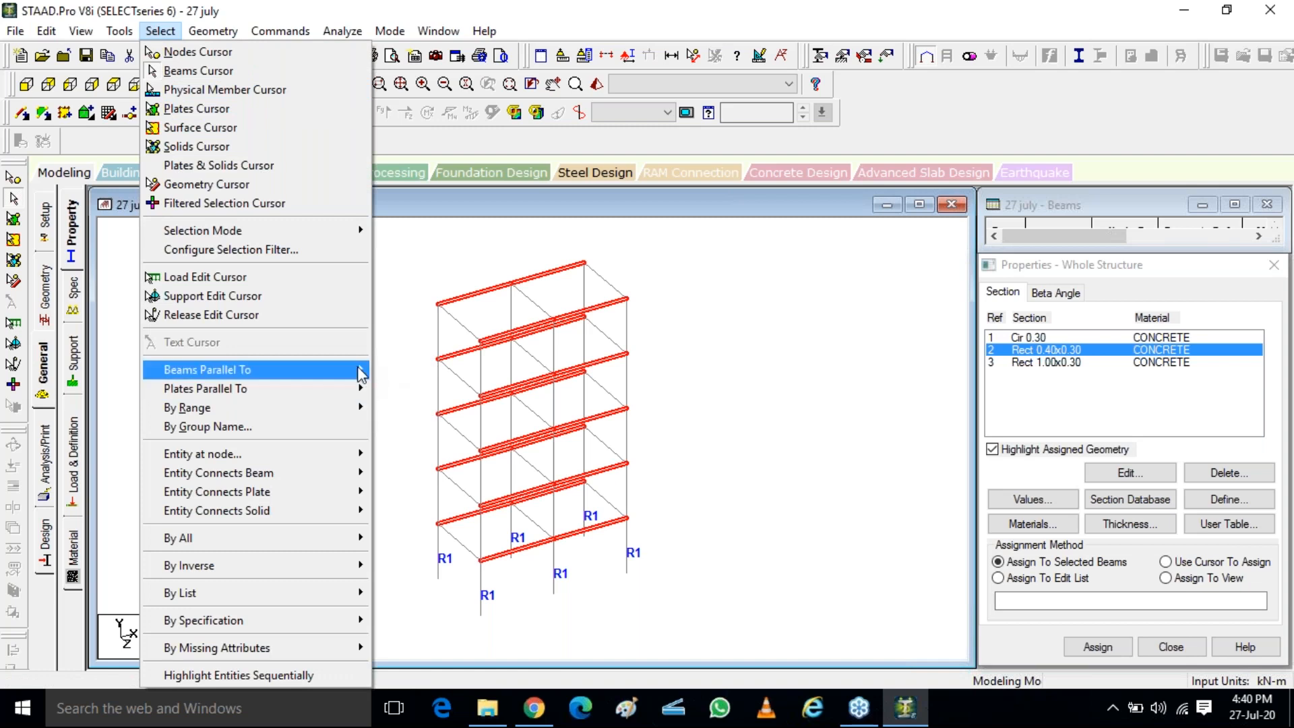
mouse_move(357, 370)
key("ctrl")
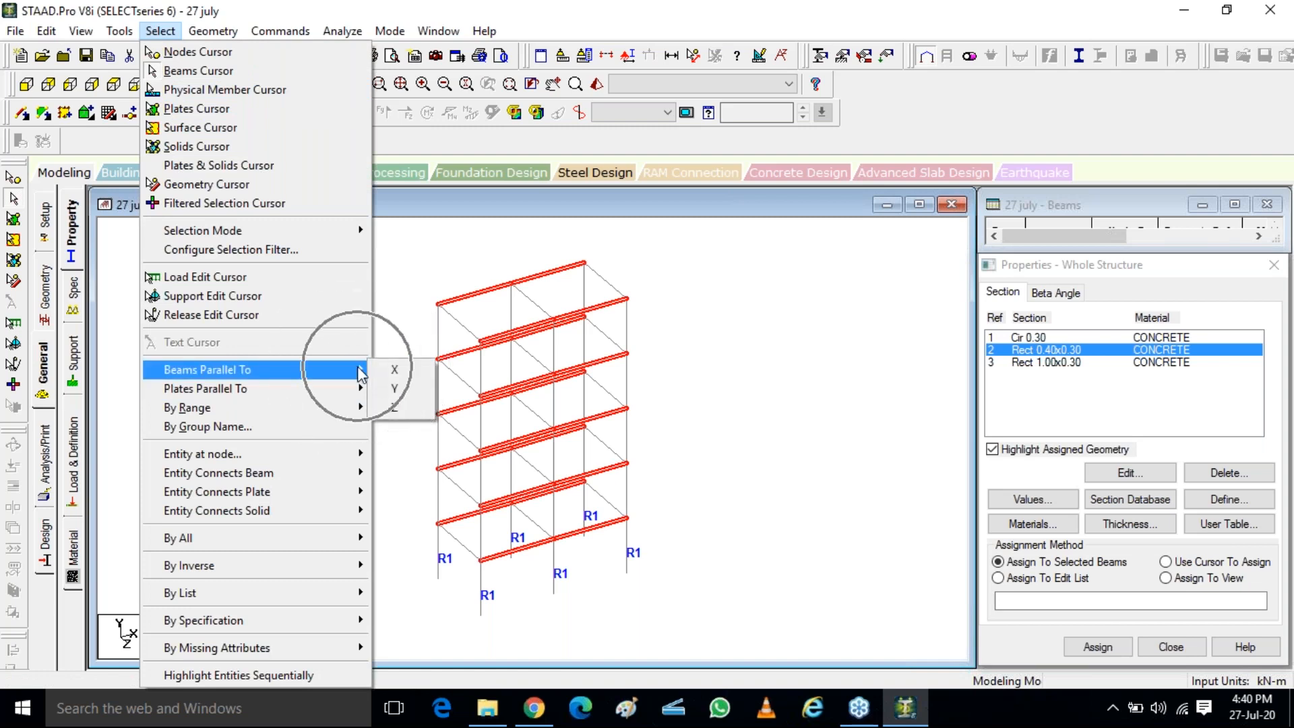
mouse_move(128, 31)
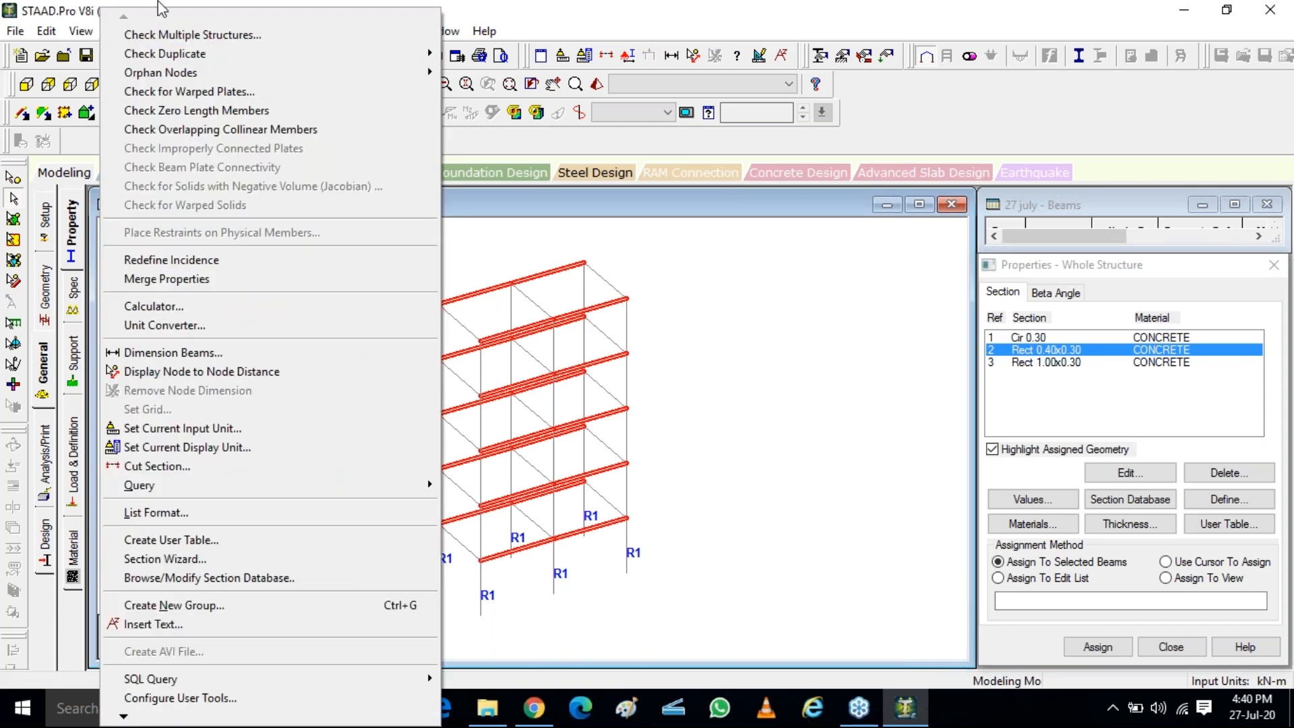
left_click(157, 2)
left_click(159, 31)
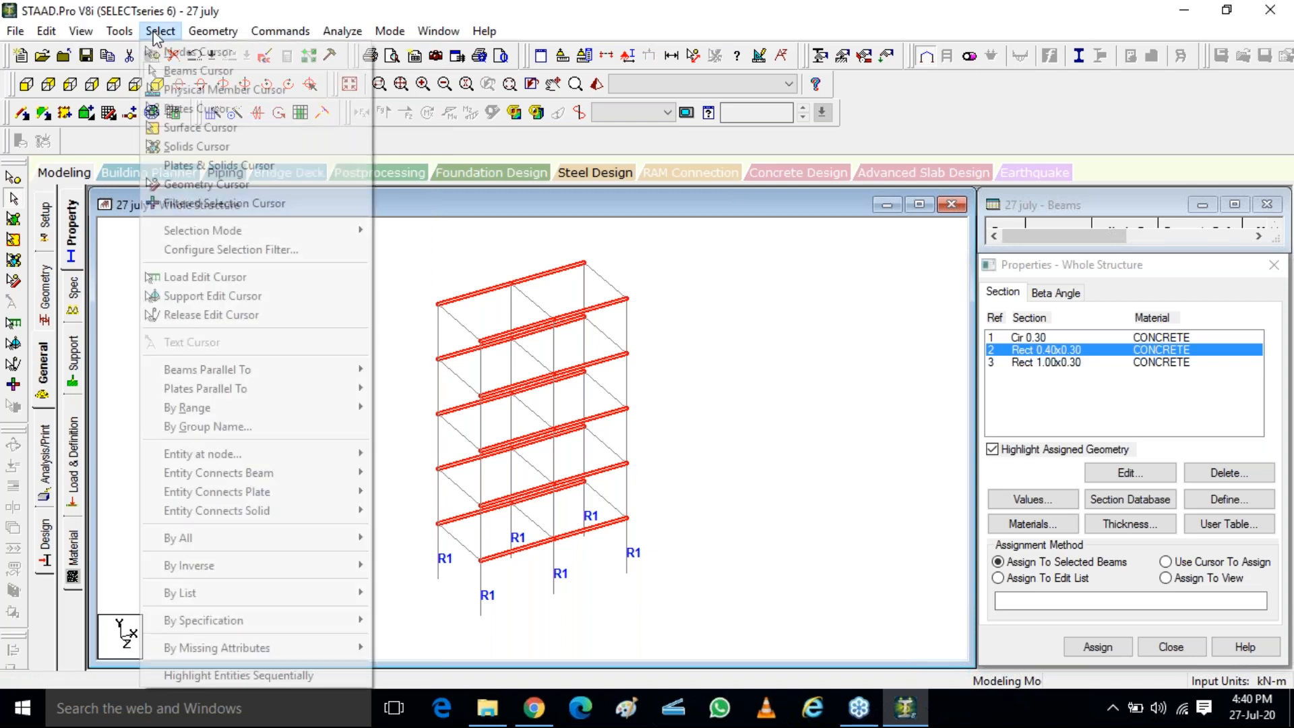
mouse_move(287, 372)
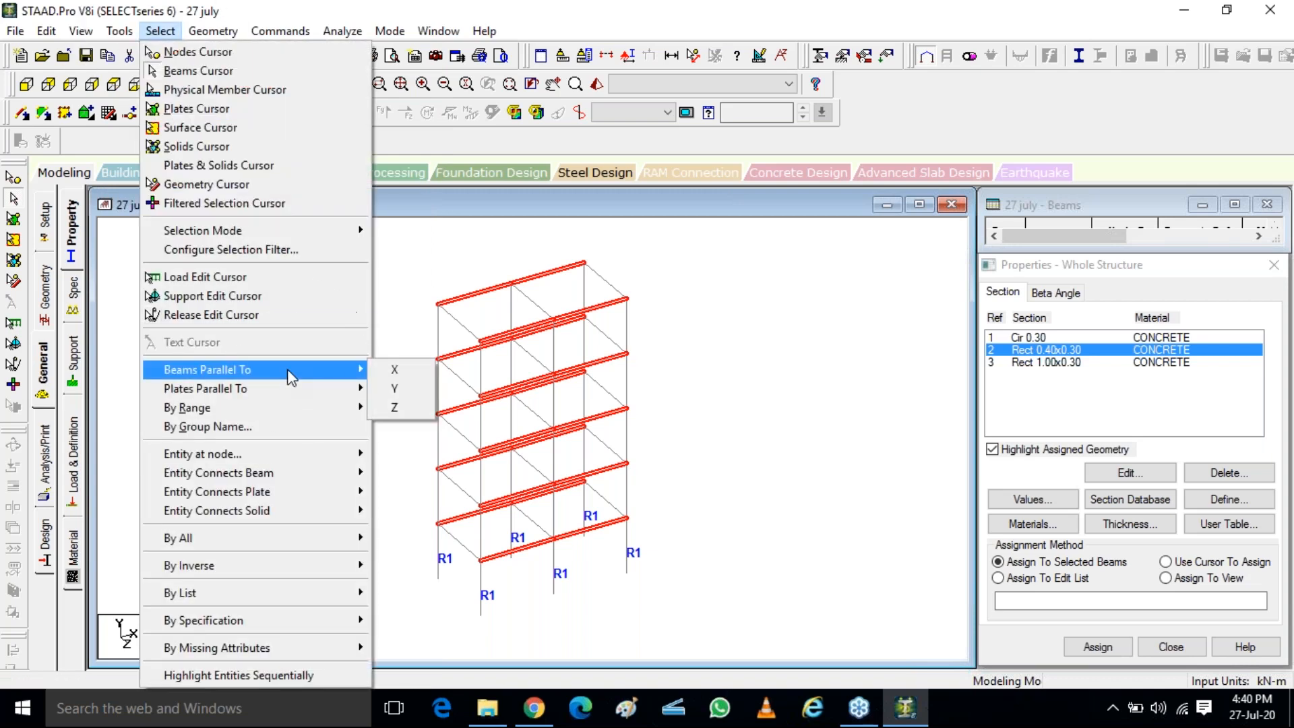
left_click(398, 408)
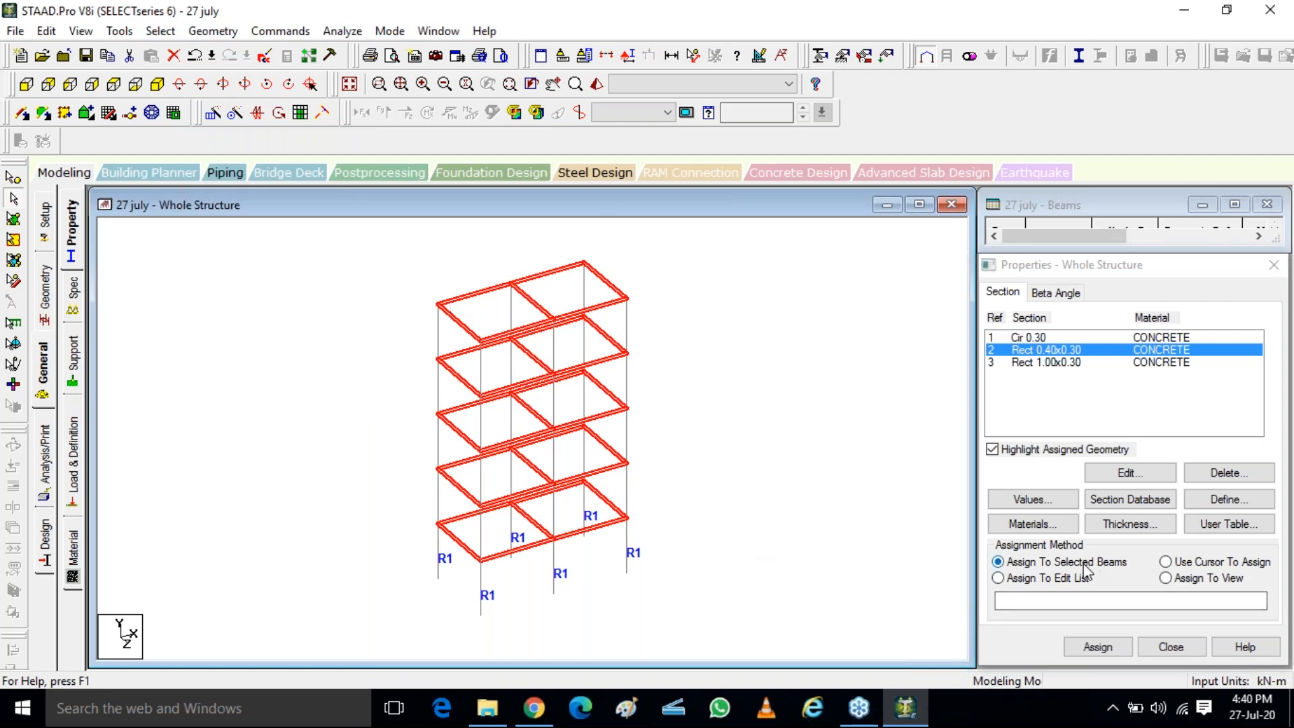
left_click(1099, 645)
left_click(1146, 510)
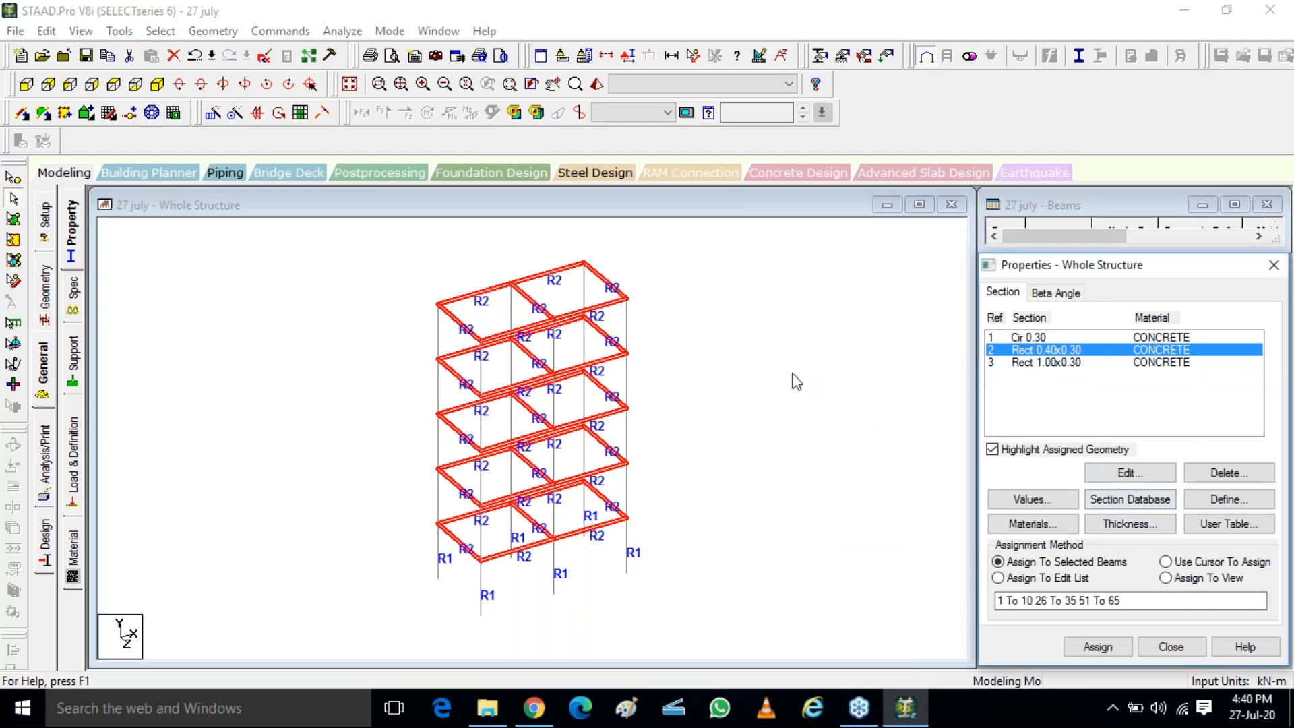
left_click(809, 383)
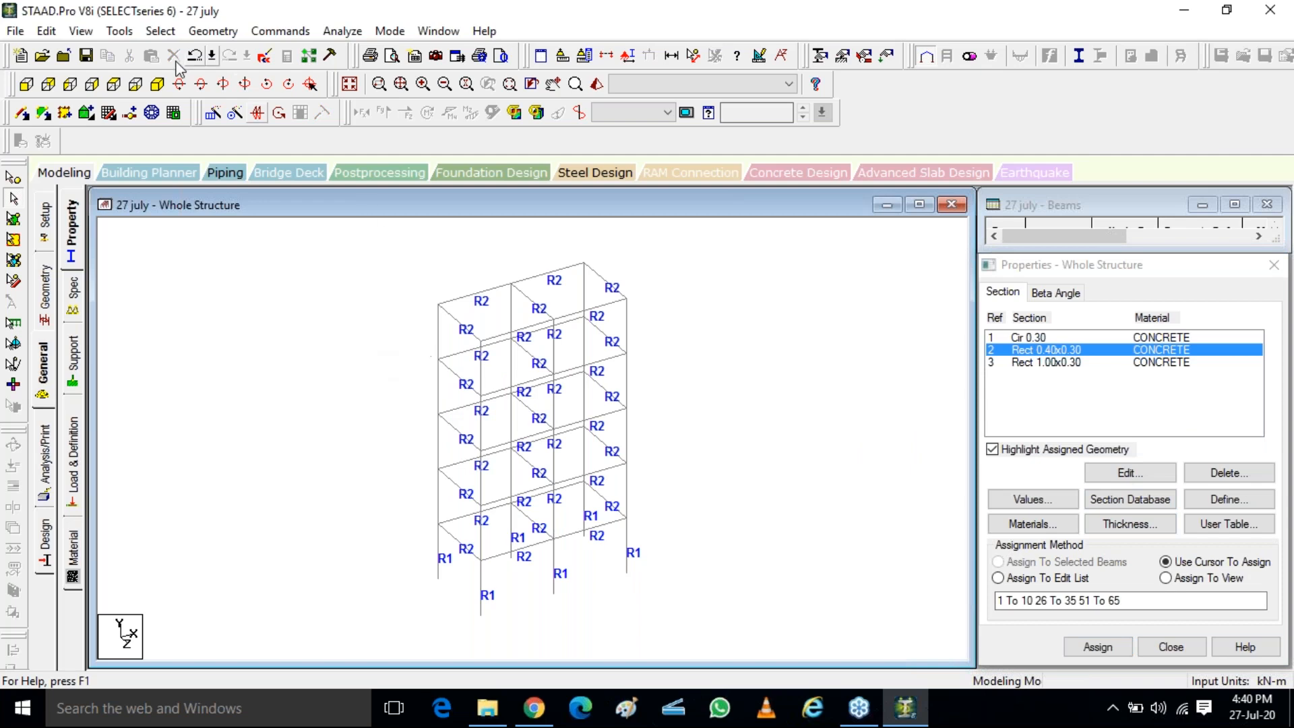
left_click(1060, 362)
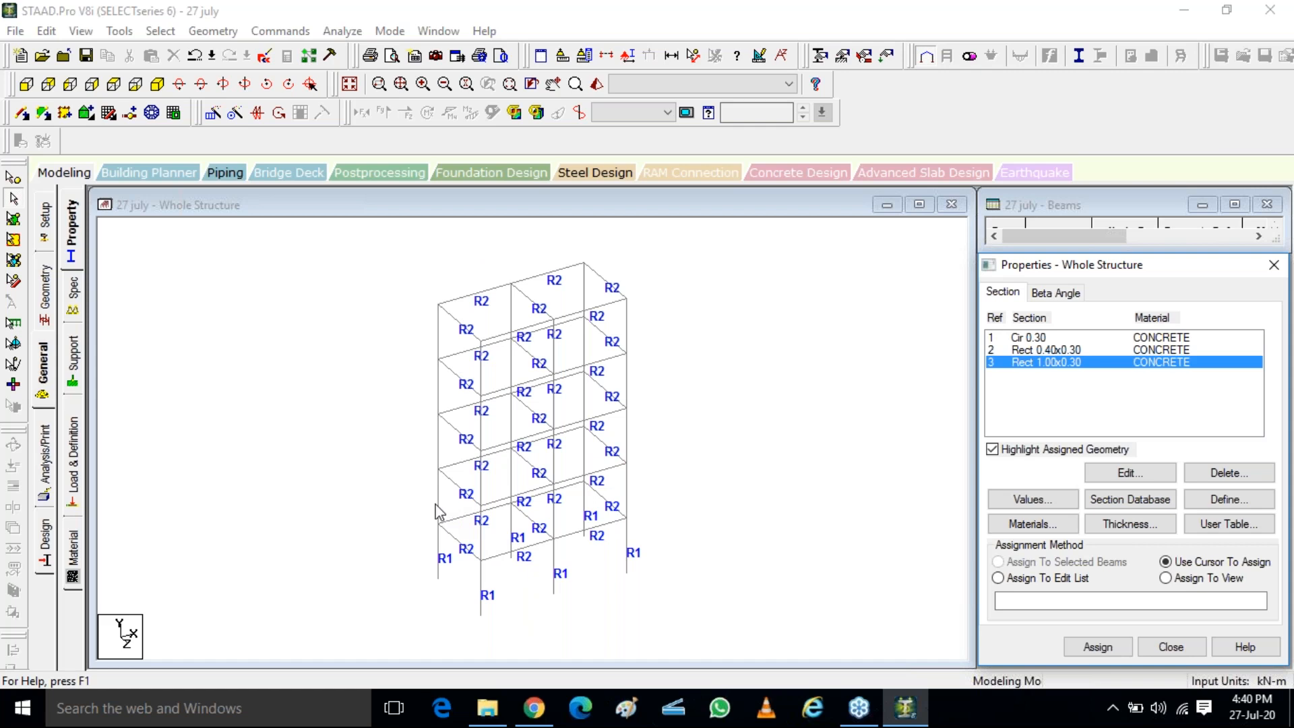
left_click(632, 497)
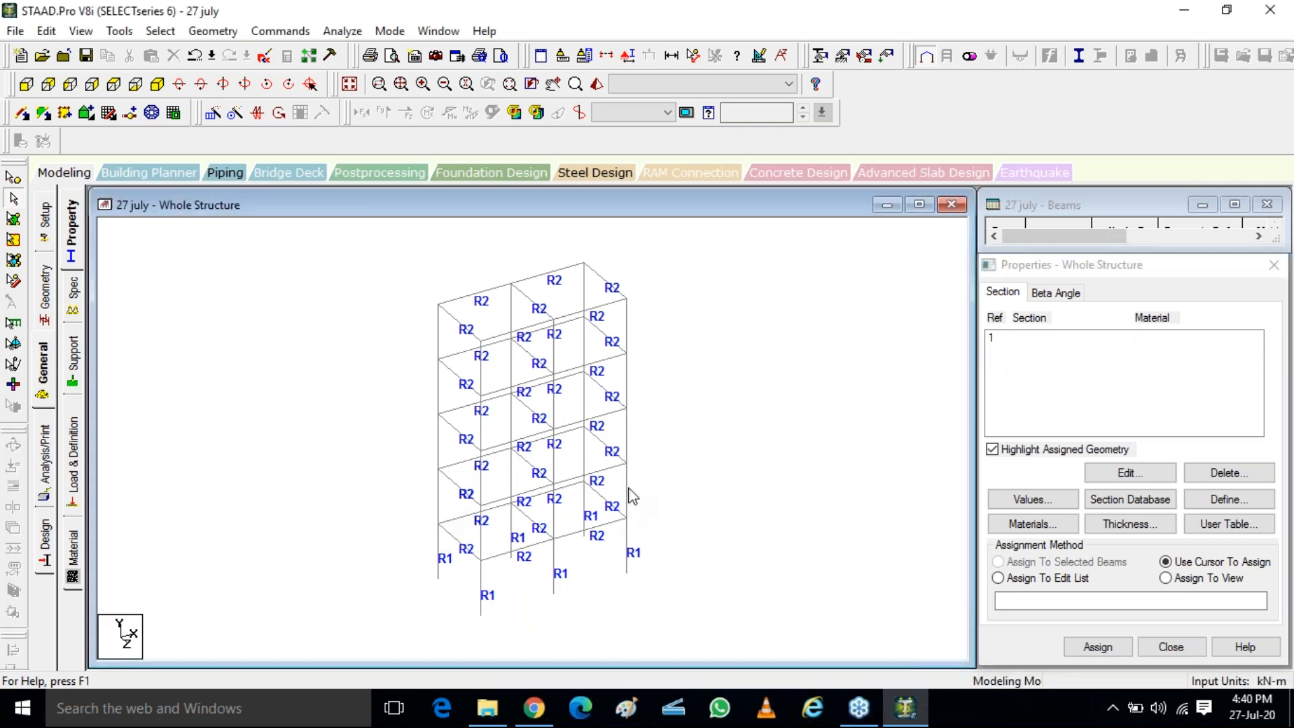
left_click(554, 512, "ctrl")
left_click(584, 455, "ctrl")
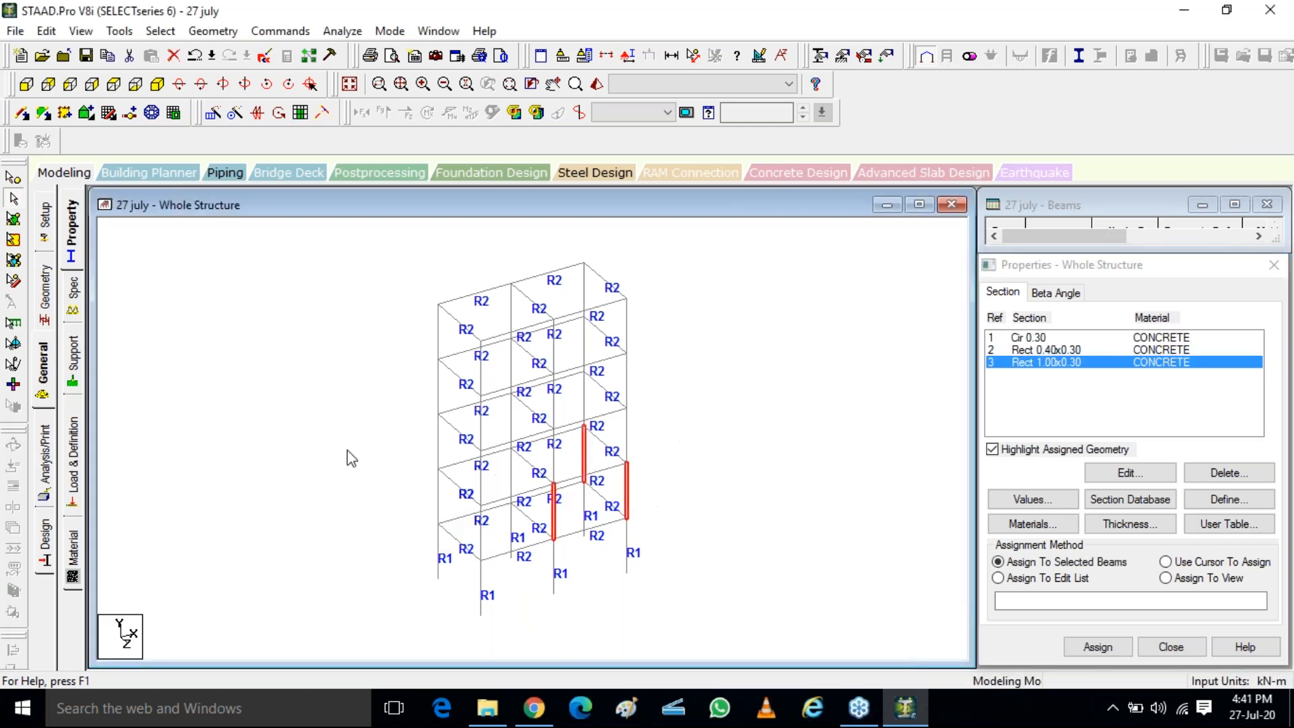
left_click(160, 31)
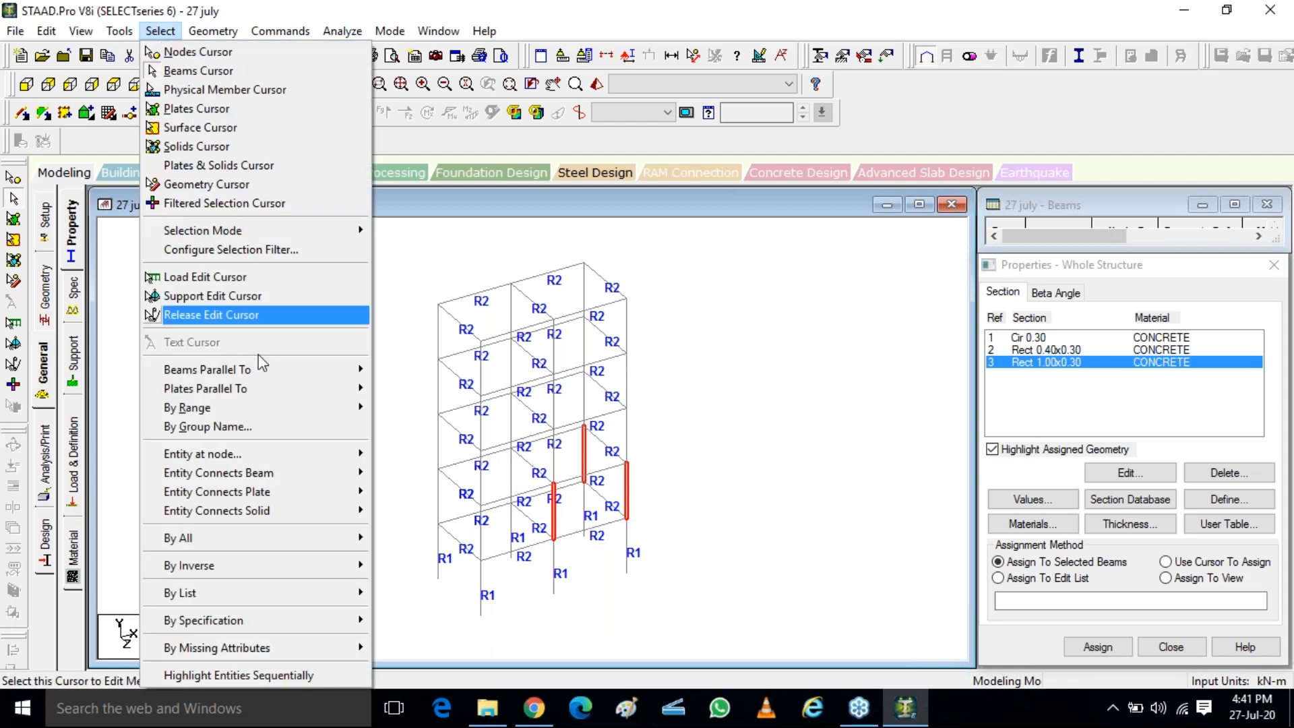
mouse_move(329, 370)
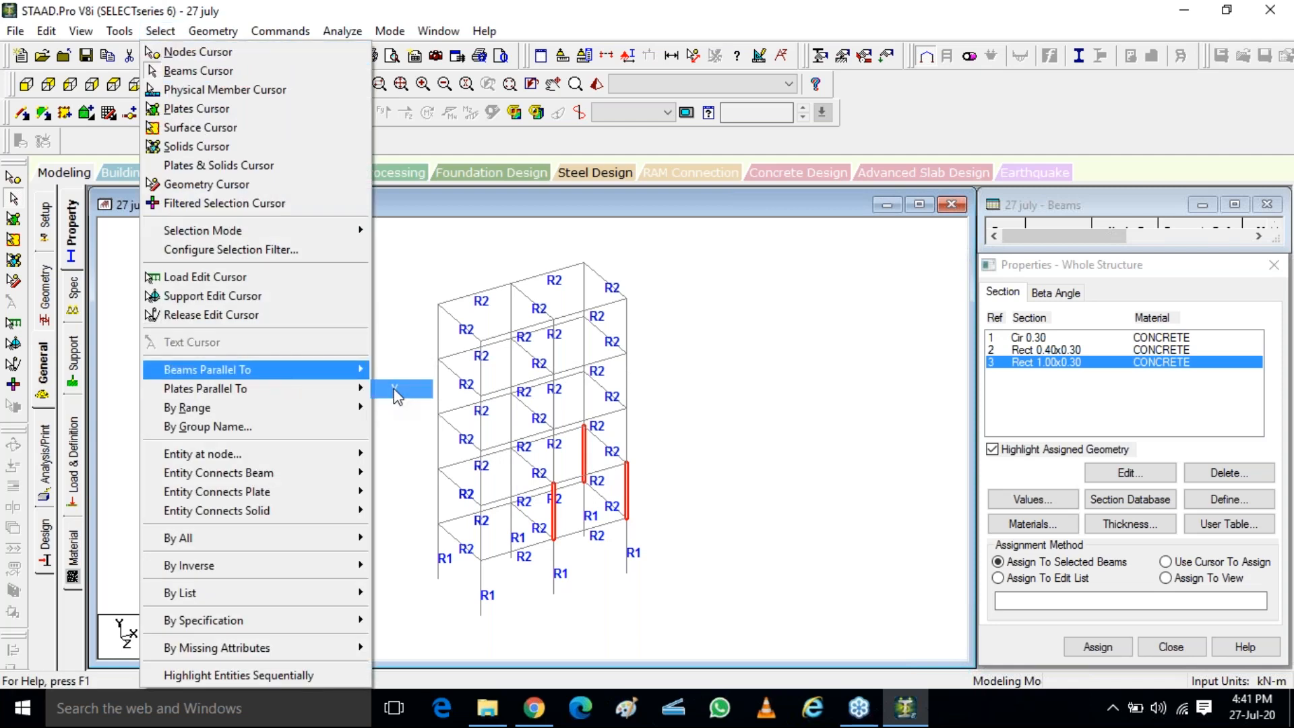
left_click(395, 389)
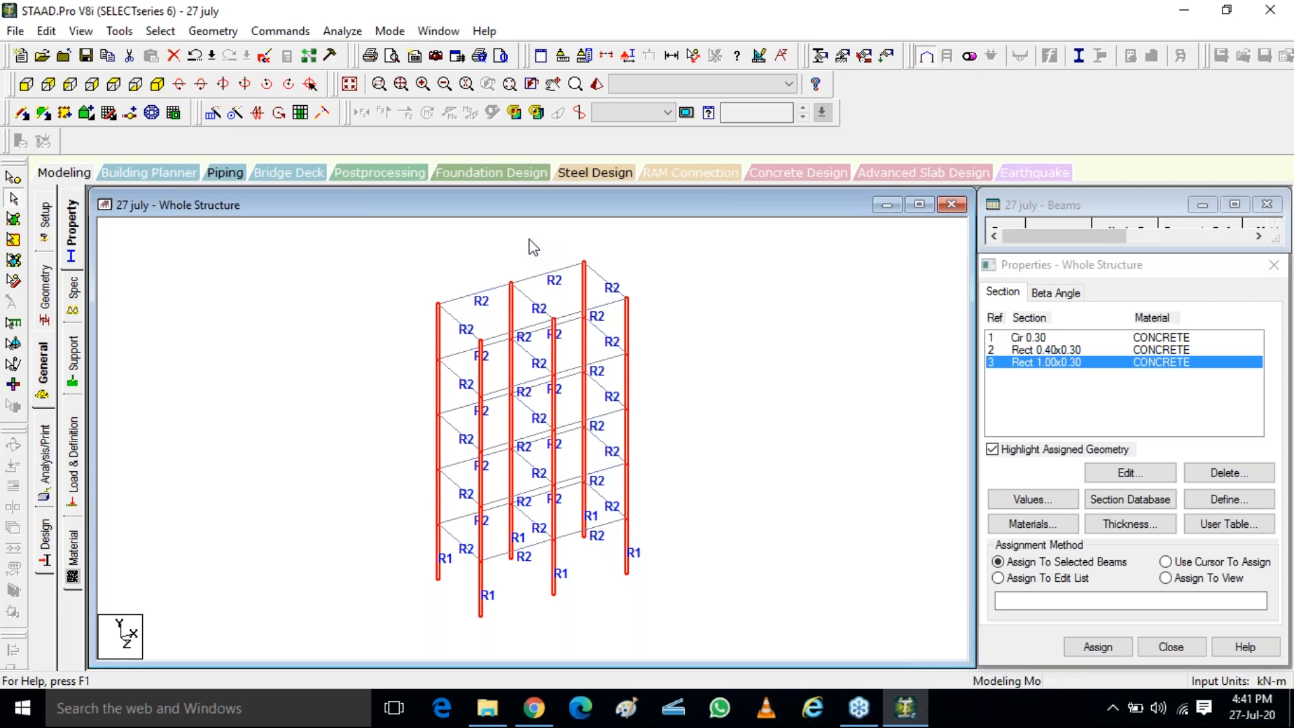
left_click(405, 453)
Assign the Rect 1.00x0.30 section to the second-storey corner column, member 14, and save the modified structure
left_click(442, 515)
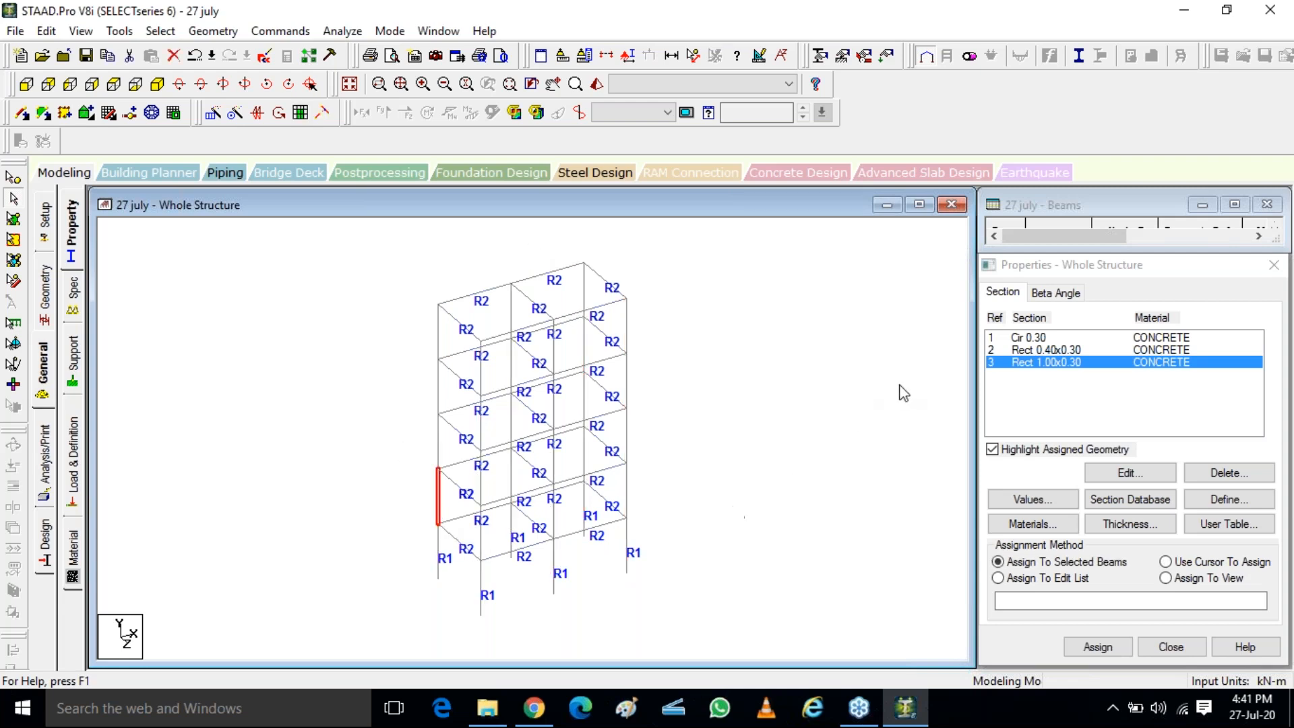
left_click(1098, 648)
left_click(1146, 510)
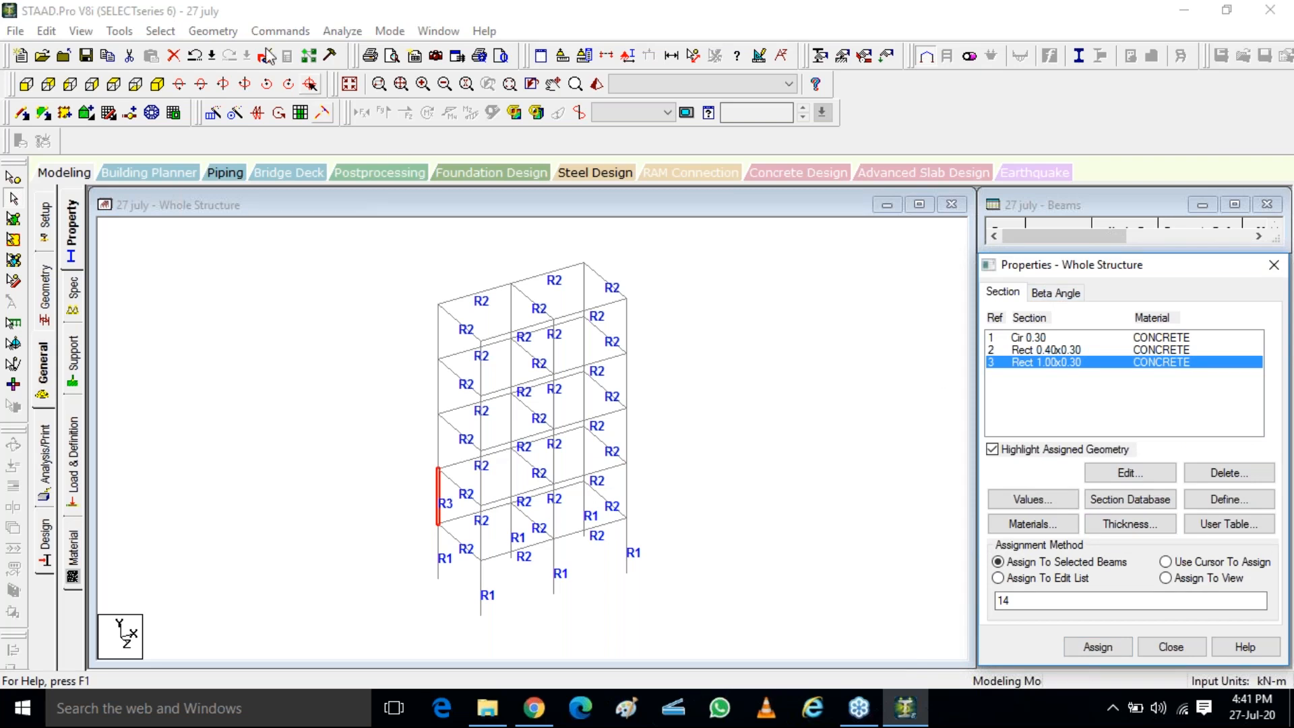
left_click(1123, 511)
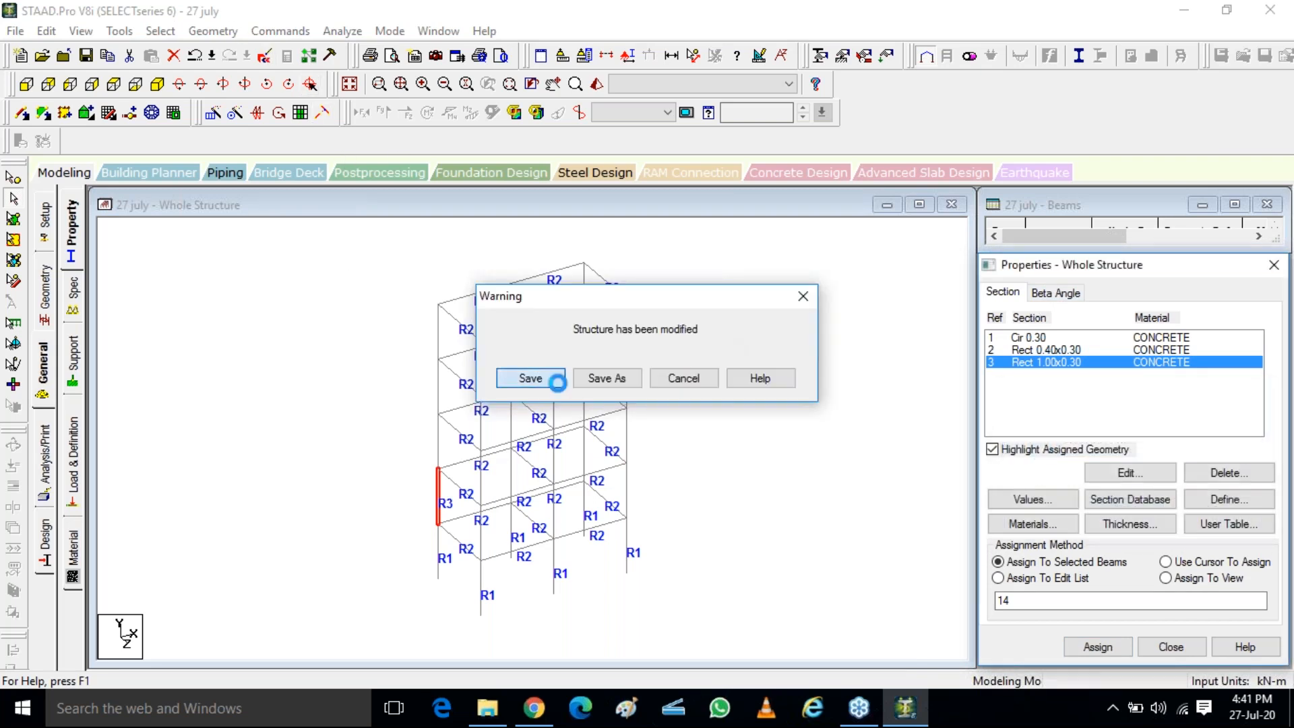
left_click(557, 382)
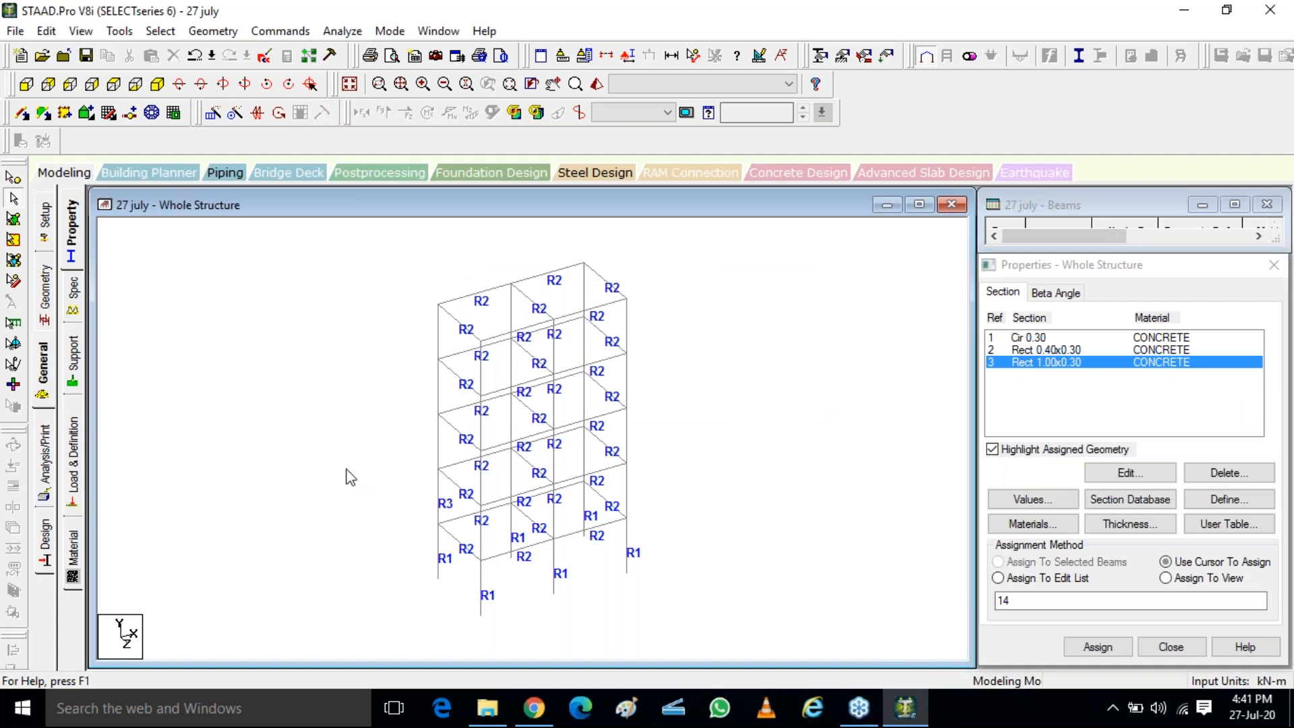
Inspect the orientation of the Rect 1.00x0.30 corner column in the 3D rendered view, and close the view
left_click(596, 84)
scroll(536, 425, "up", 5)
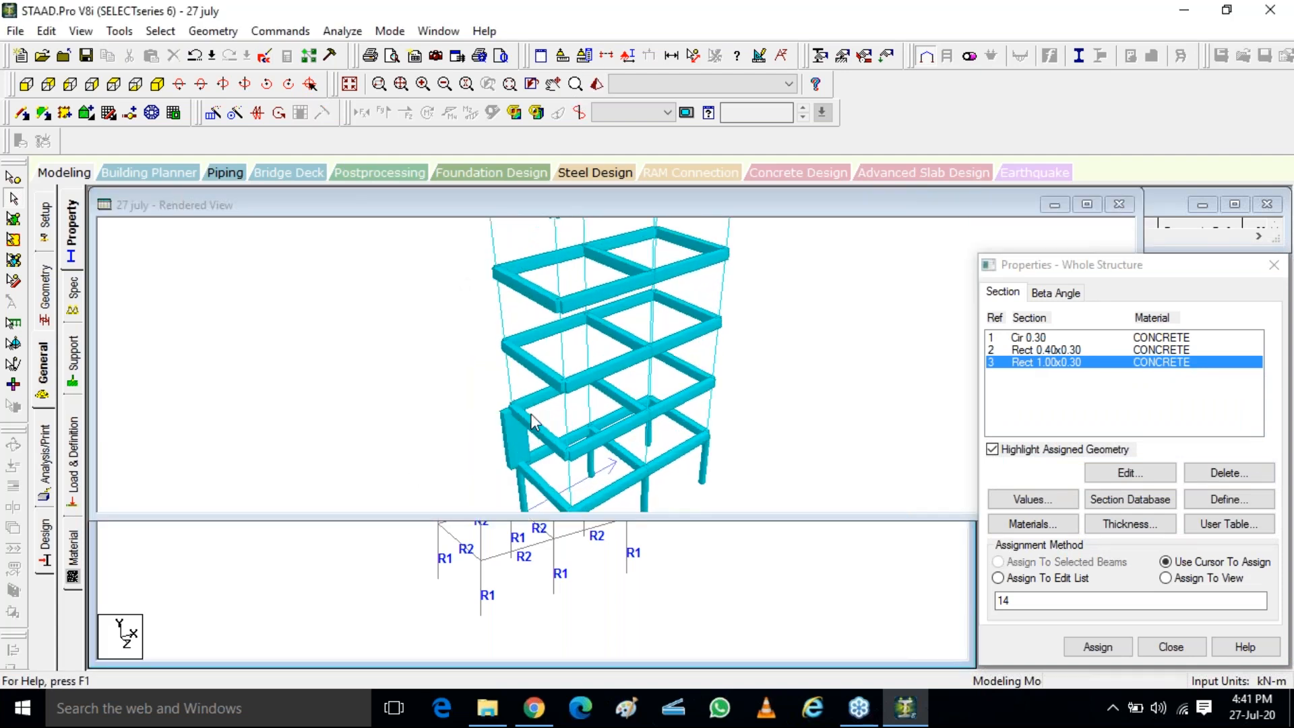
scroll(536, 423, "up", 5)
left_click_drag(519, 457, 317, 327)
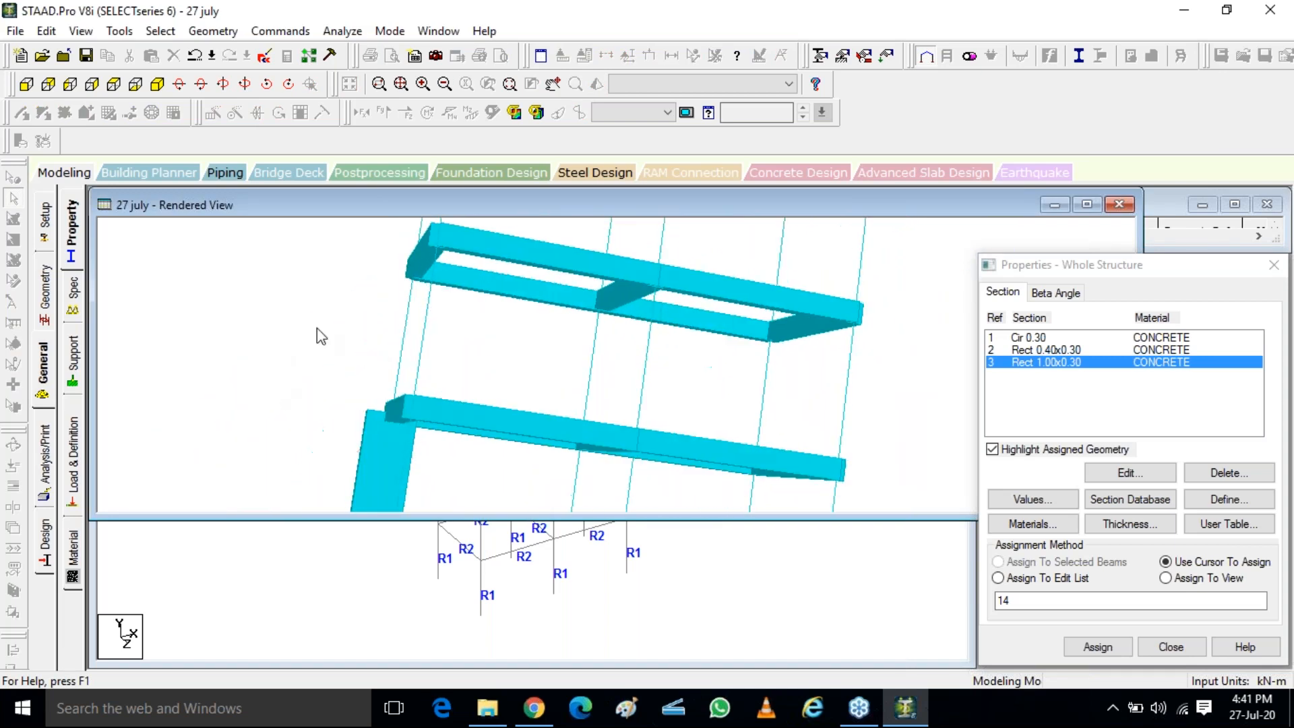
left_click(1114, 206)
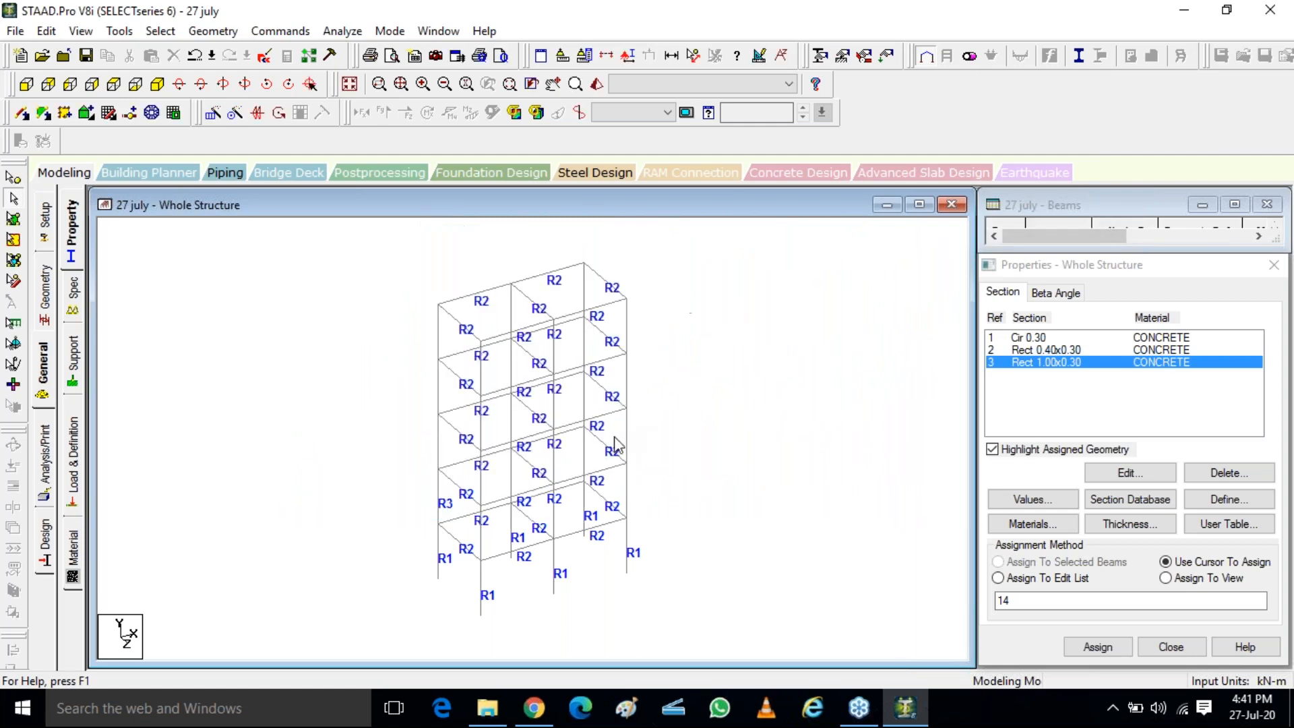
Assign the Rect 1.00x0.30 section to the front middle column of the second storey, member 40
left_click(554, 519)
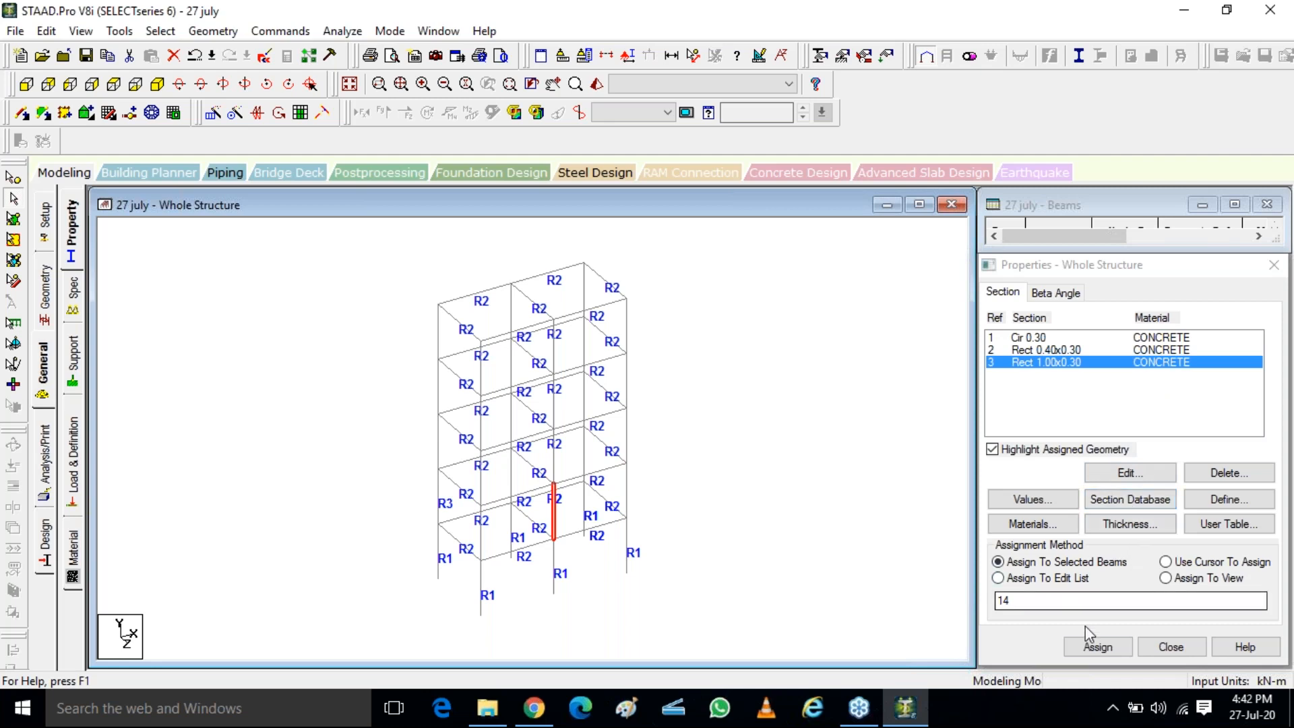
left_click(1098, 646)
left_click(1138, 514)
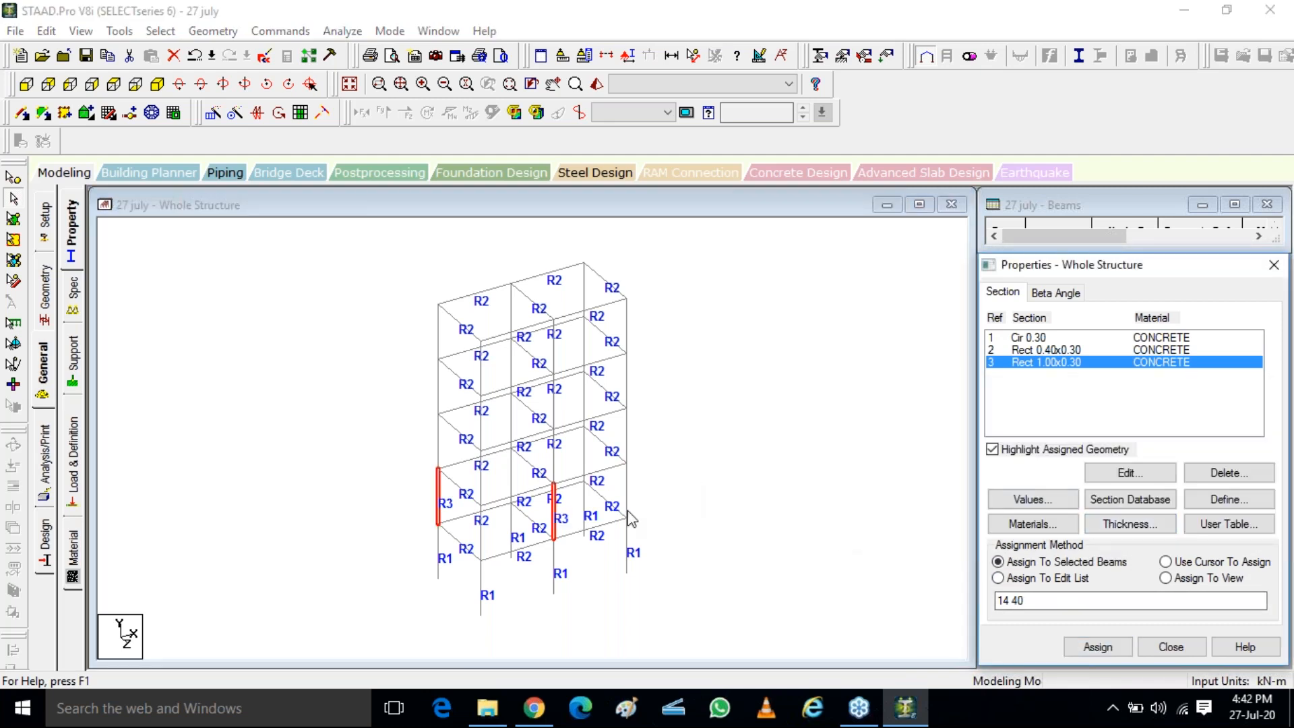
left_click(384, 380)
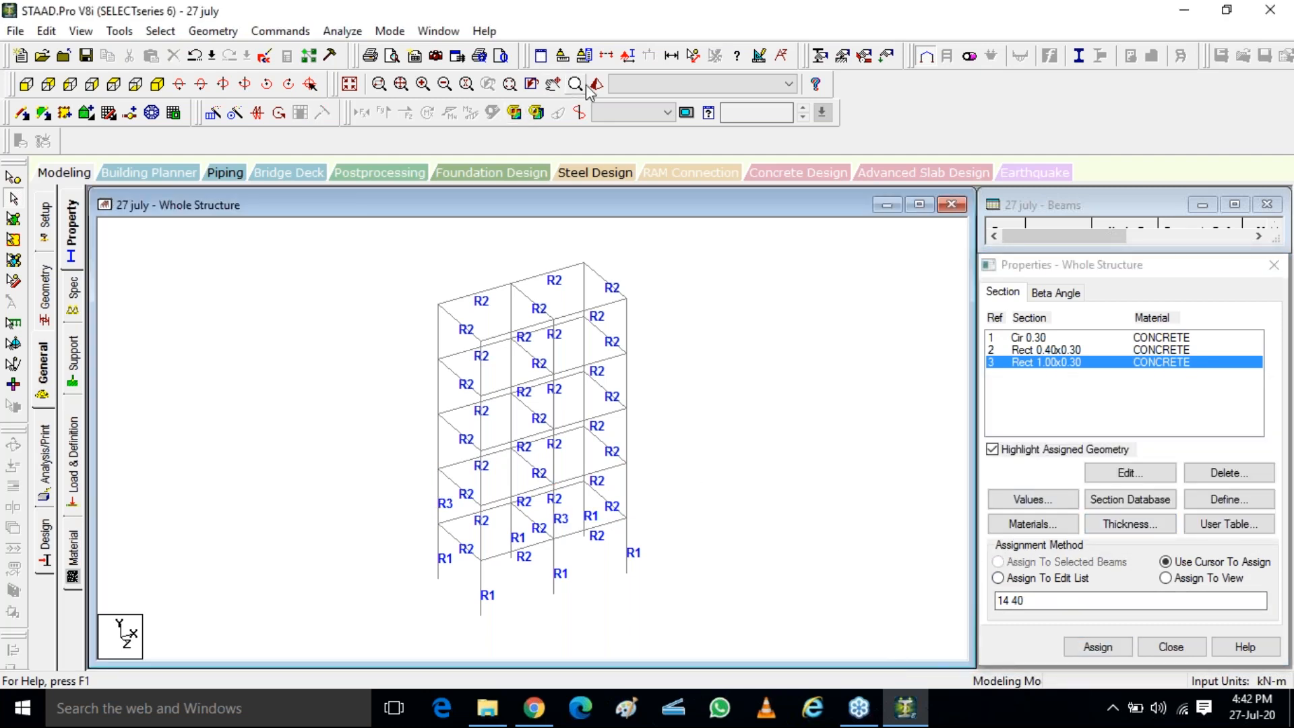
Compare both Rect 1.00x0.30 columns in the 3D rendered view, and close the view
scroll(639, 446, "up", 6)
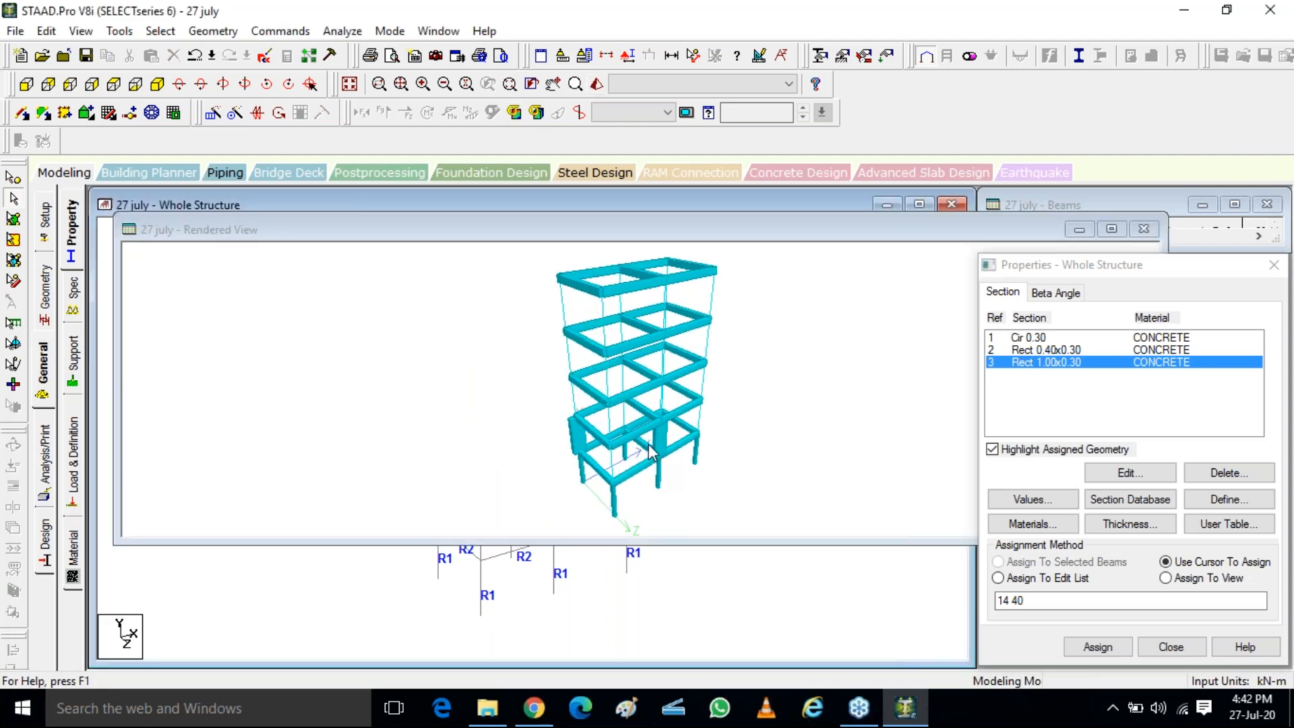
scroll(637, 441, "up", 4)
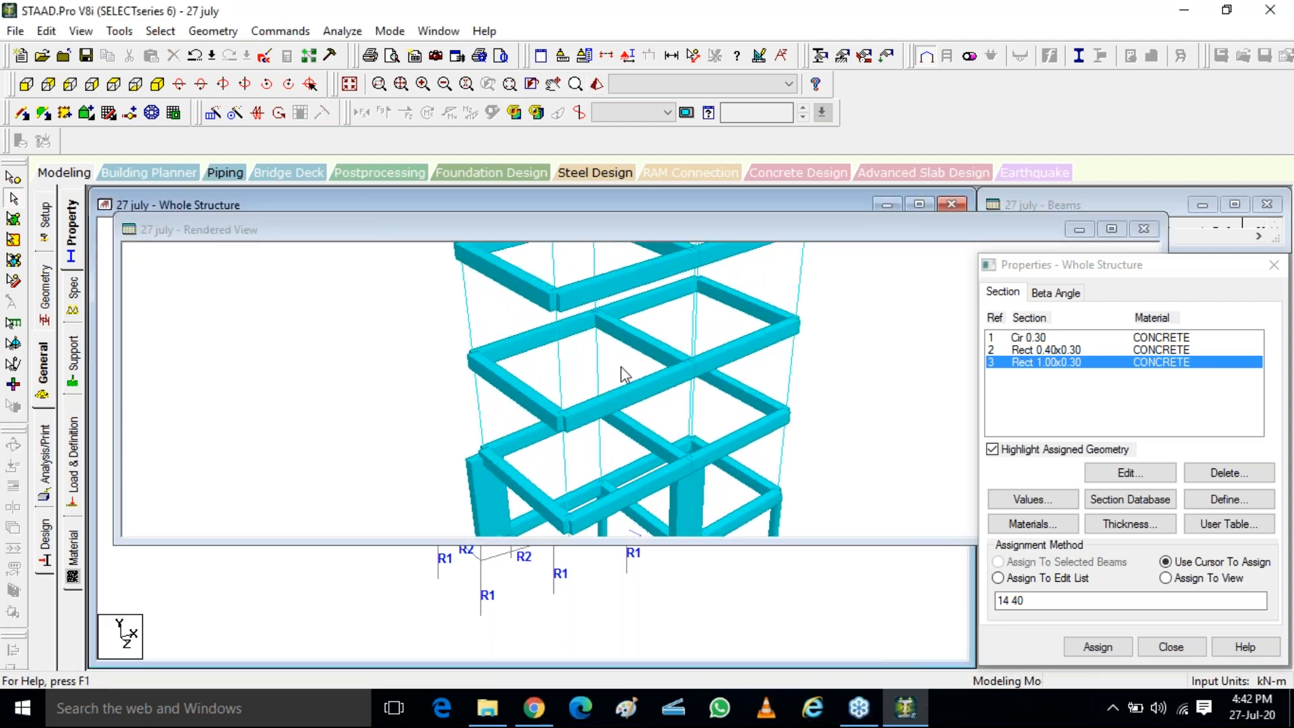
scroll(549, 428, "down", 4)
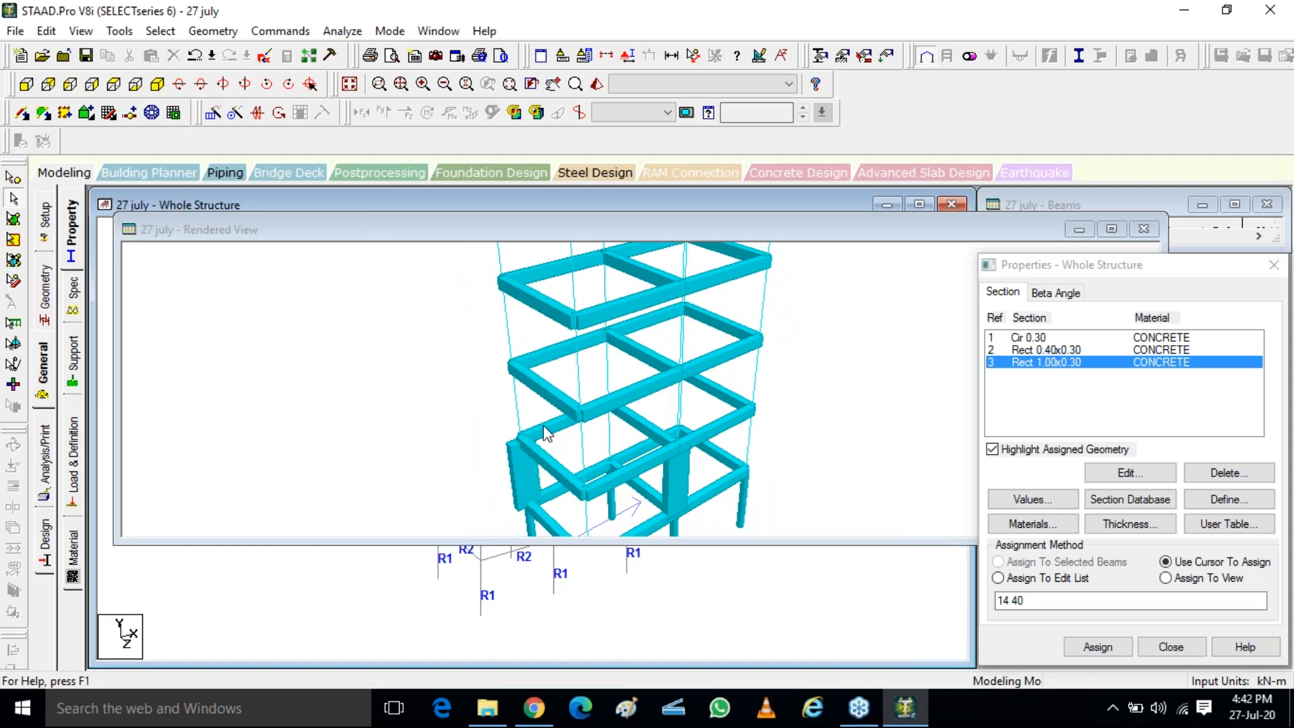
left_click(516, 487)
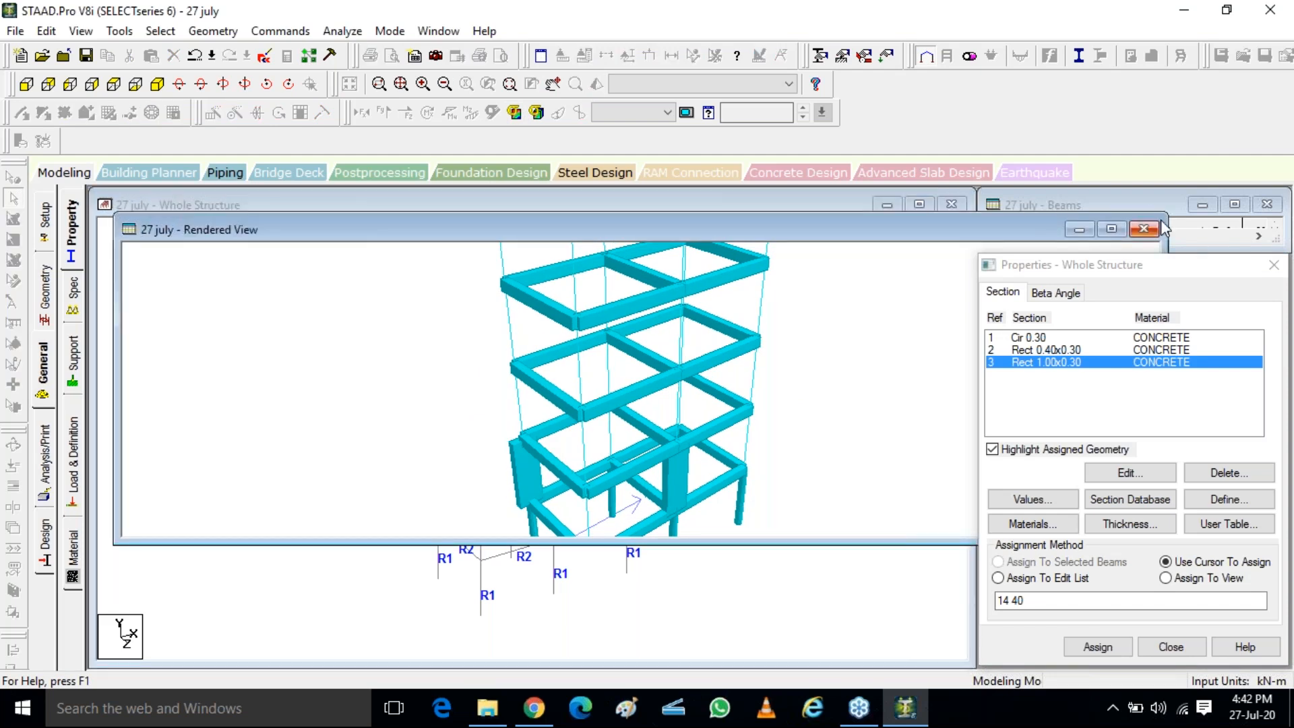
left_click(1142, 230)
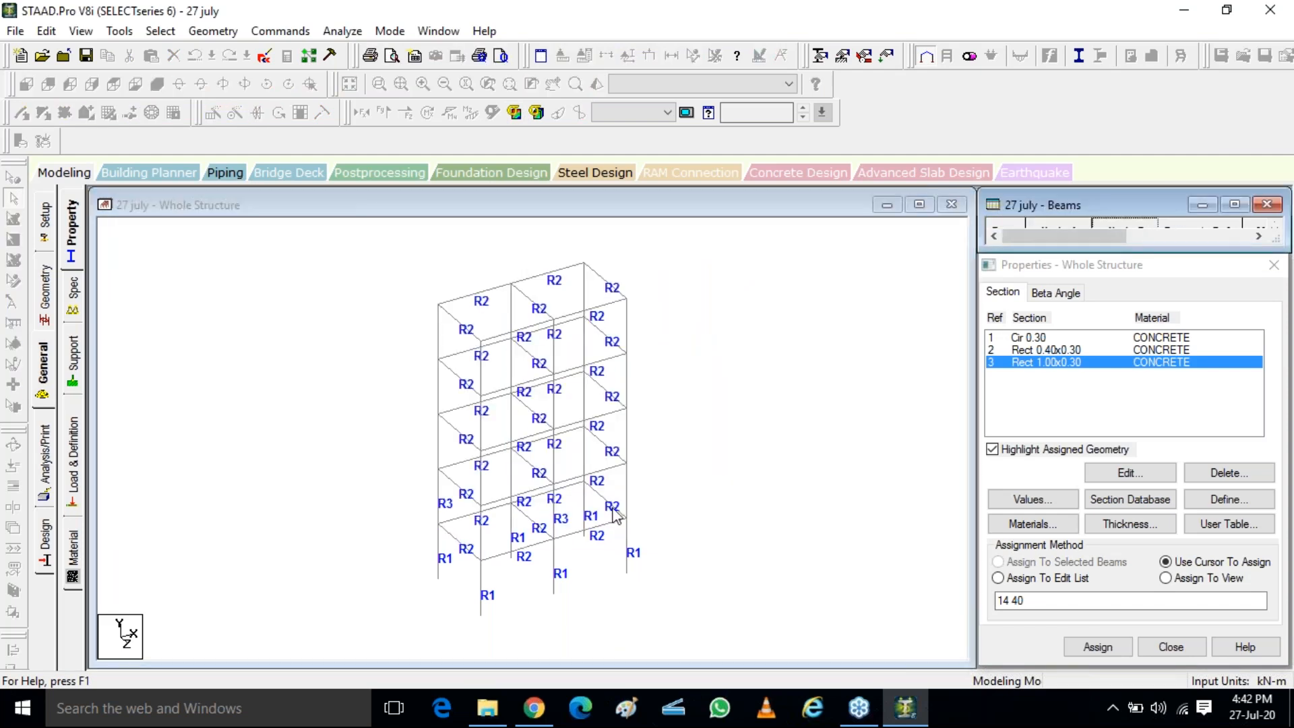
Define a rectangular concrete section with YD 0.3 m and ZD 1 m, and add it to the section list
left_click(1218, 499)
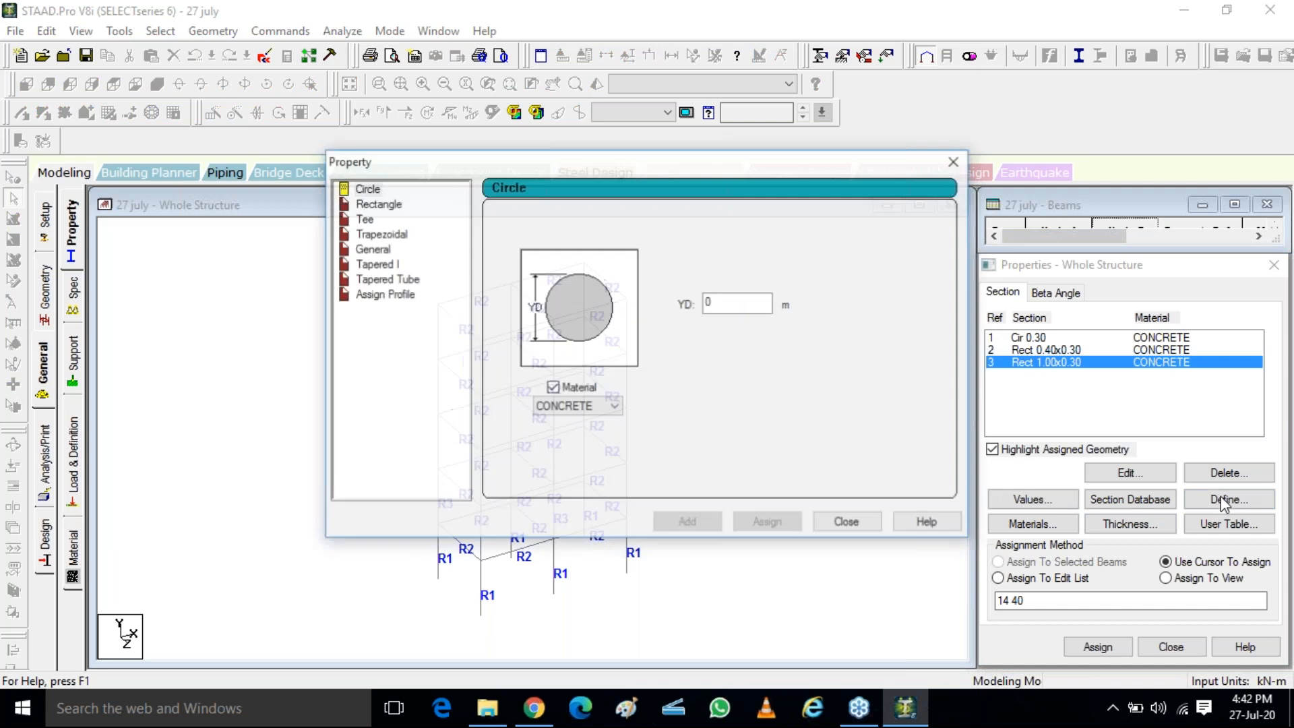
left_click(404, 203)
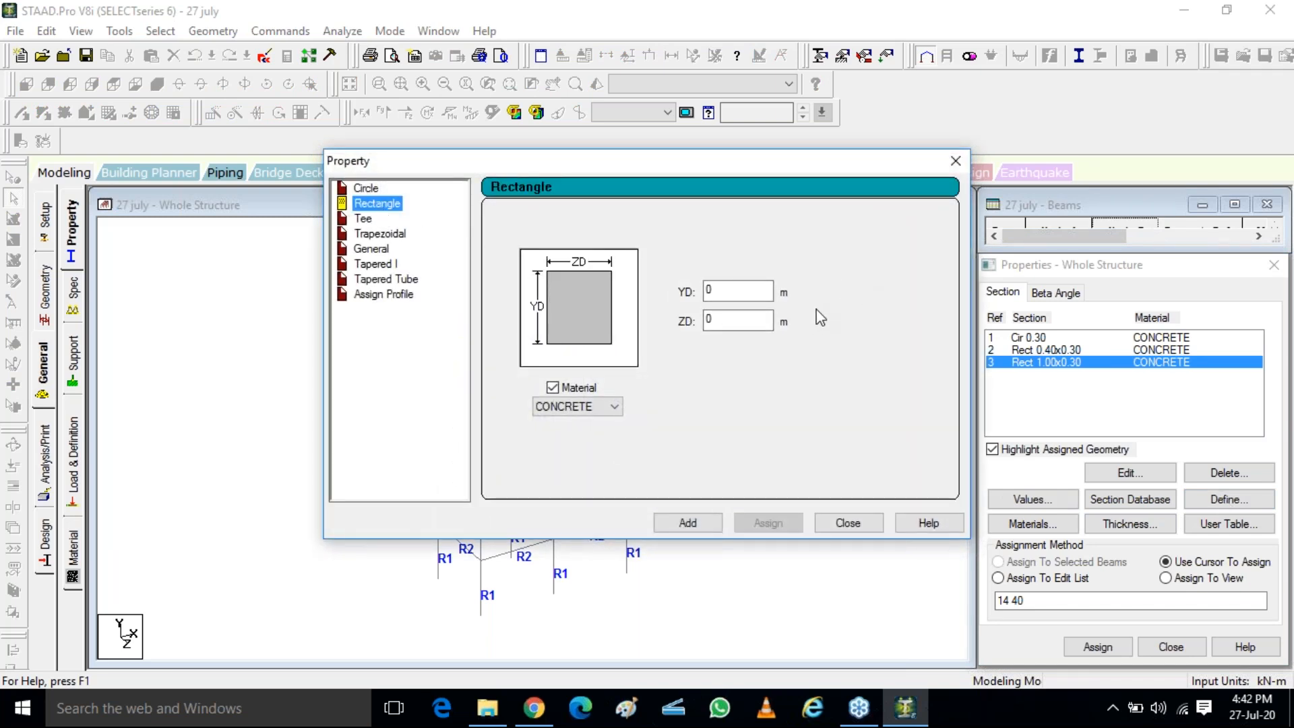
double_click(715, 321)
type("1")
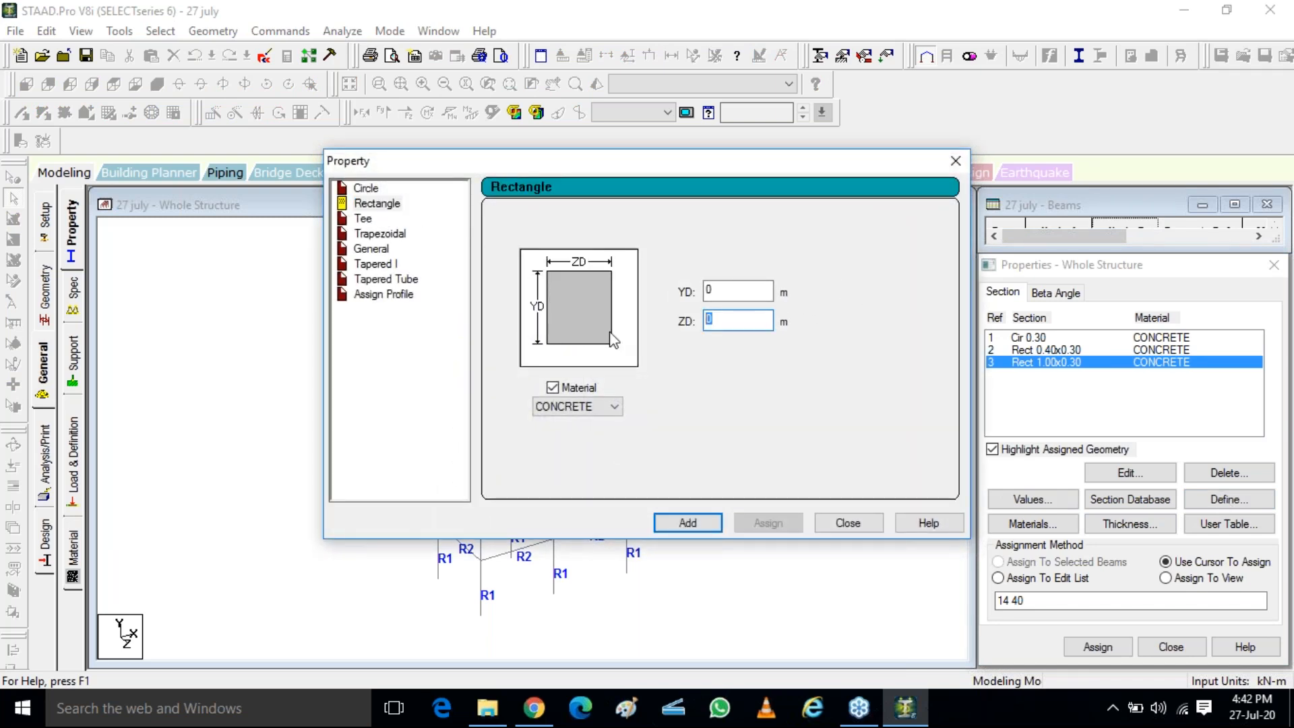
key("shift+Tab")
type(".3")
left_click(687, 521)
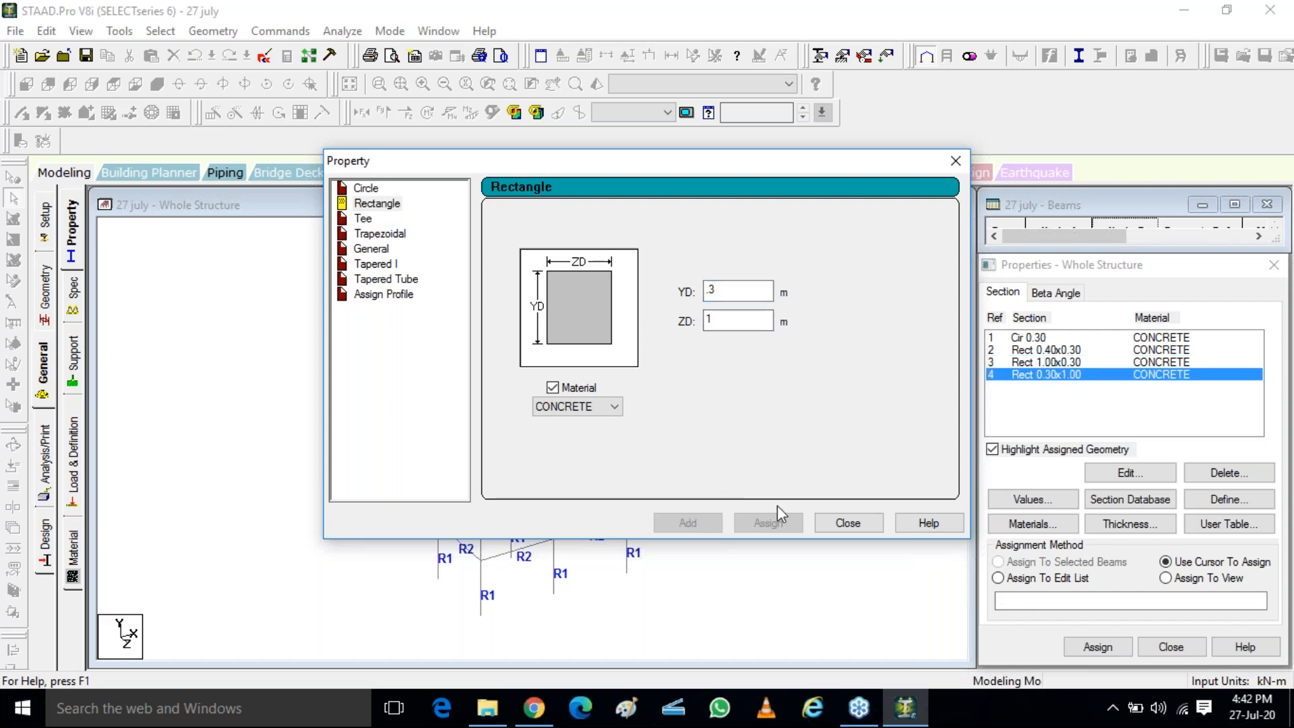
Close the section definition dialog and assign Rect 0.30x1.00 to the rear middle column of the second storey, member 15
left_click(831, 524)
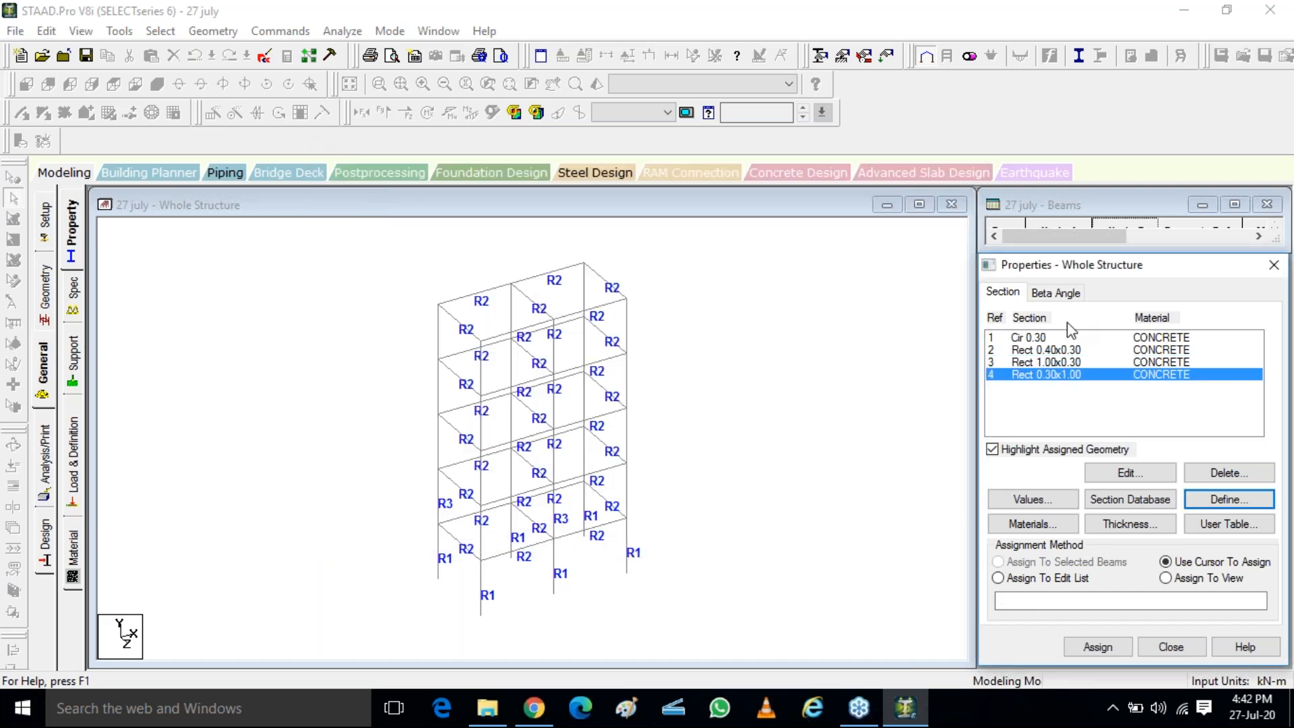
left_click(512, 476)
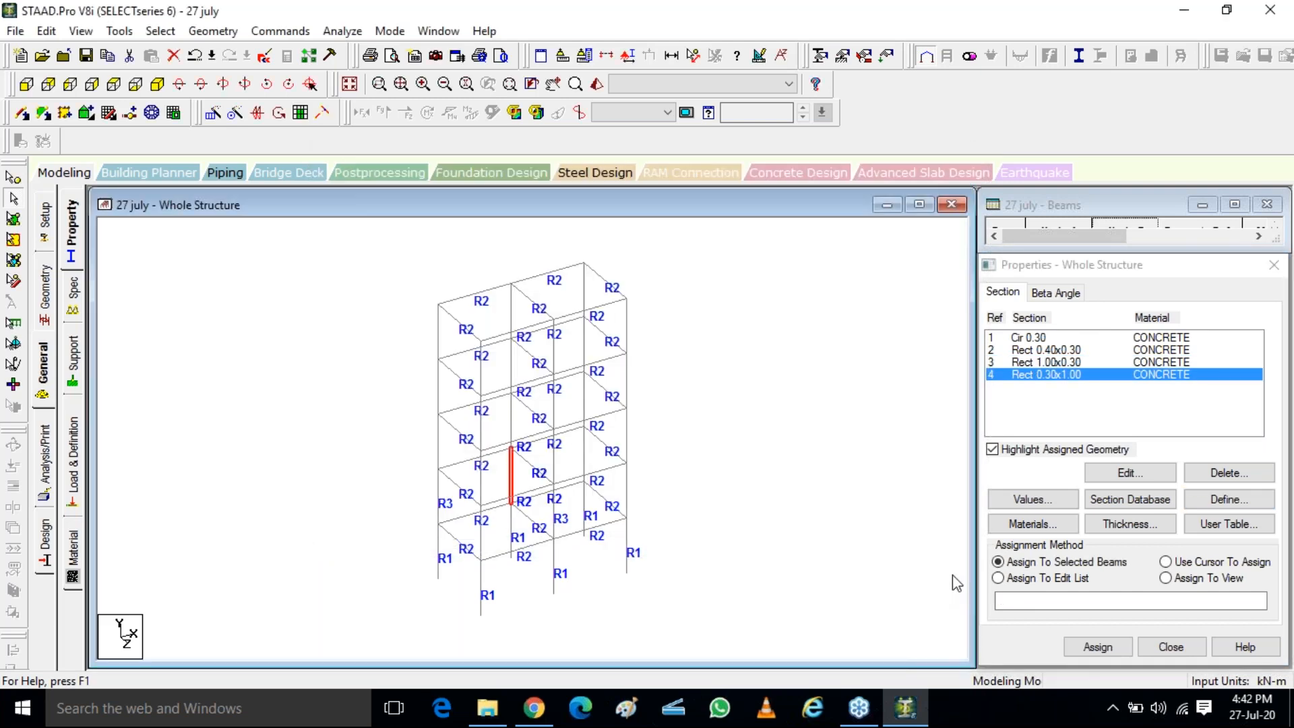
left_click(1098, 647)
left_click(1072, 509)
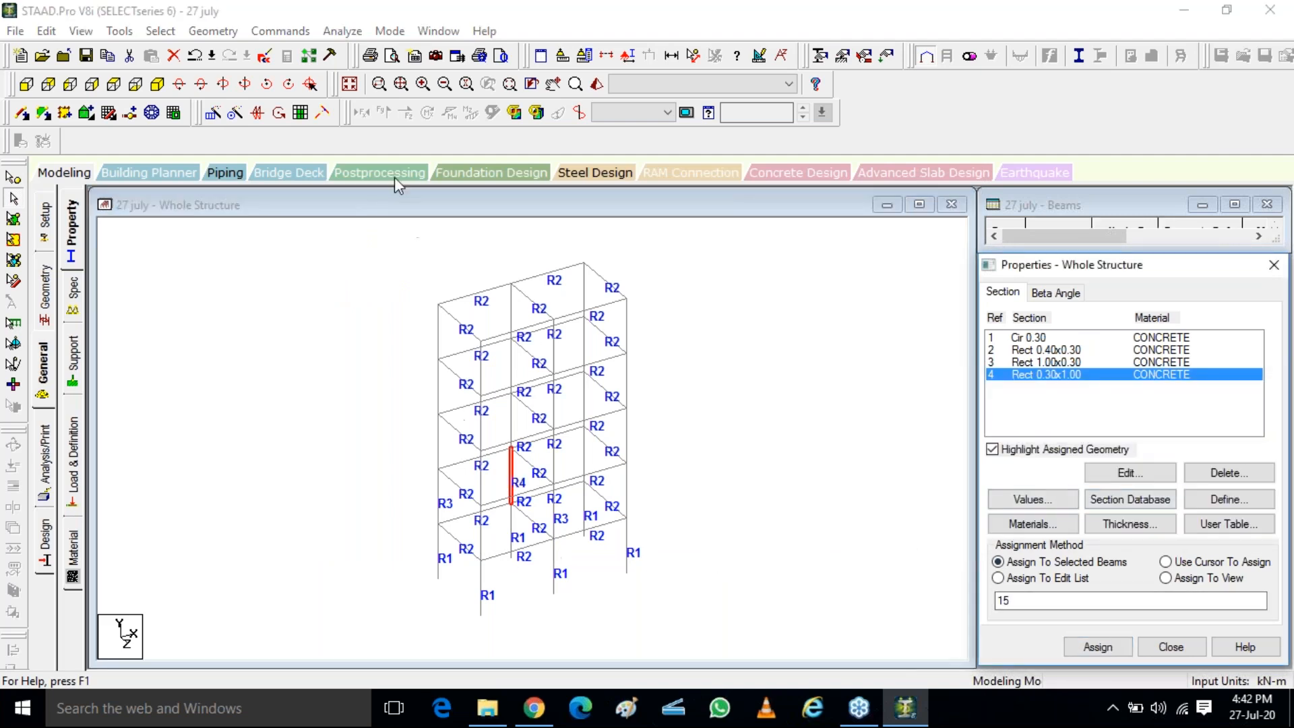
Inspect the orientation of the Rect 0.30x1.00 column against the Rect 1.00x0.30 columns in the 3D rendered view, and close the view
left_click(404, 328)
left_click(597, 83)
left_click_drag(643, 398, 707, 481)
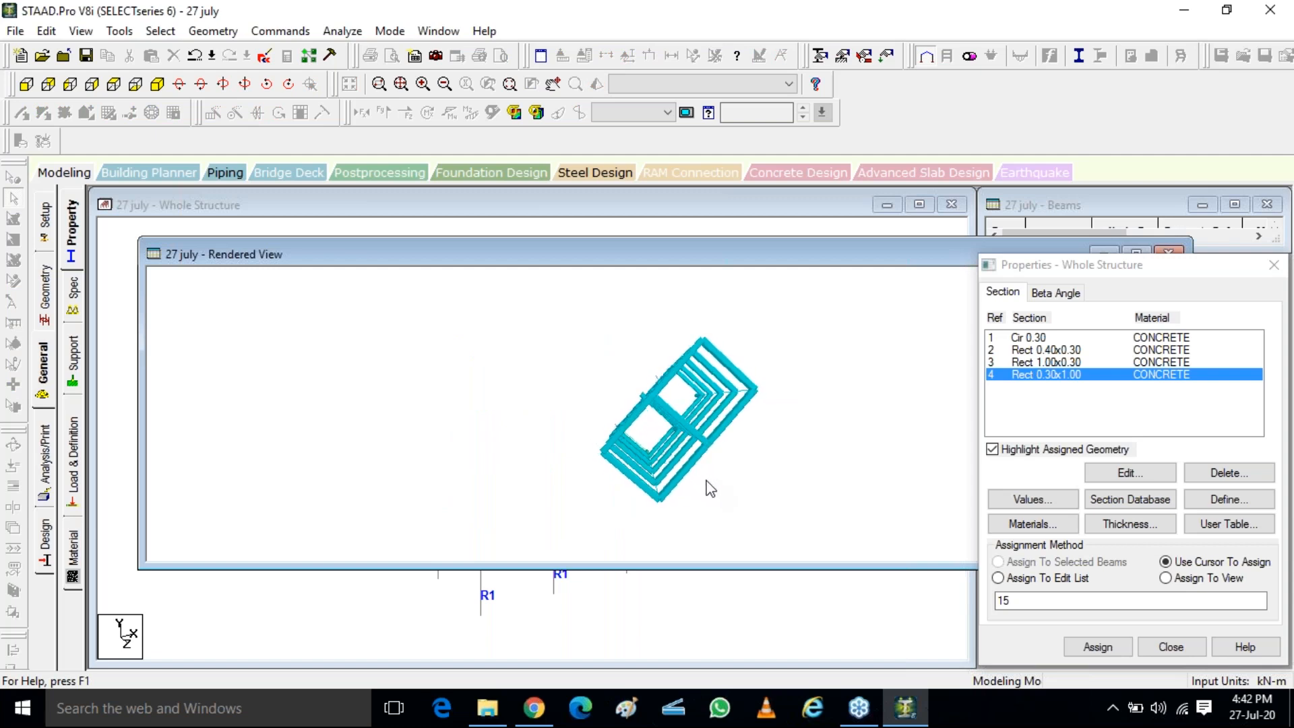
left_click_drag(649, 412, 627, 465)
scroll(624, 459, "up", 6)
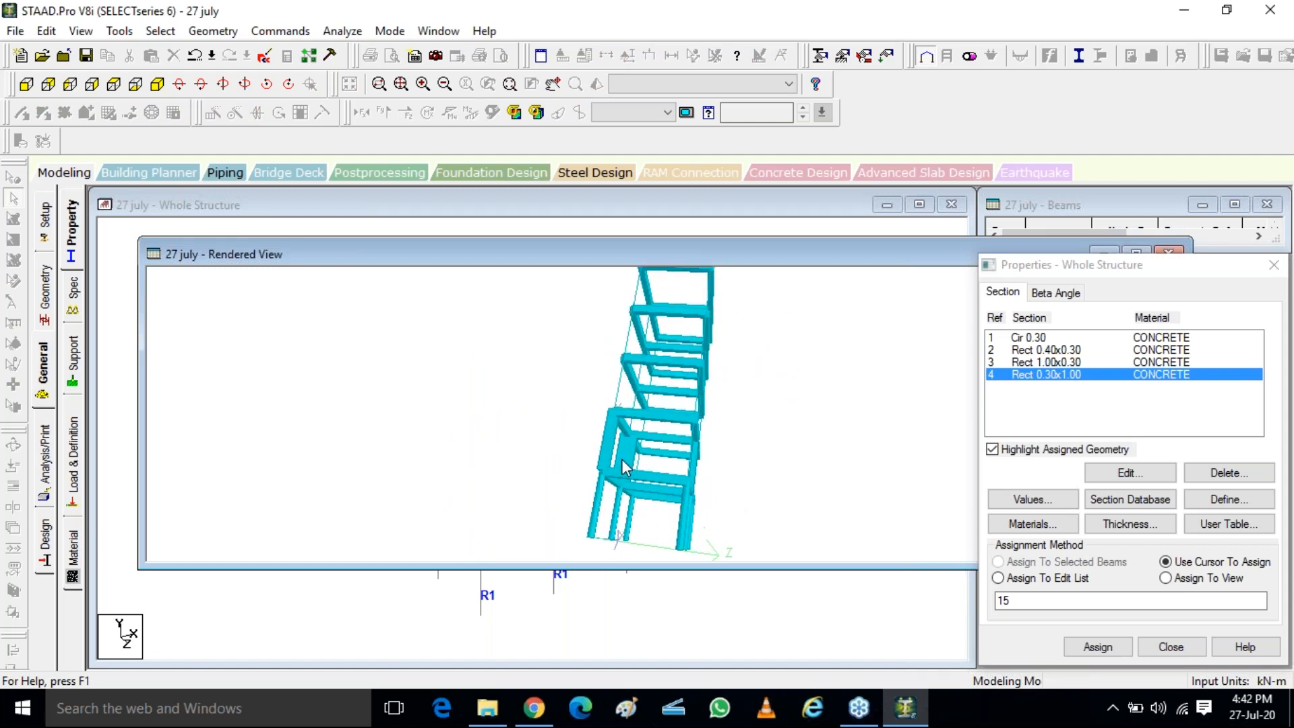
left_click_drag(649, 541, 628, 491)
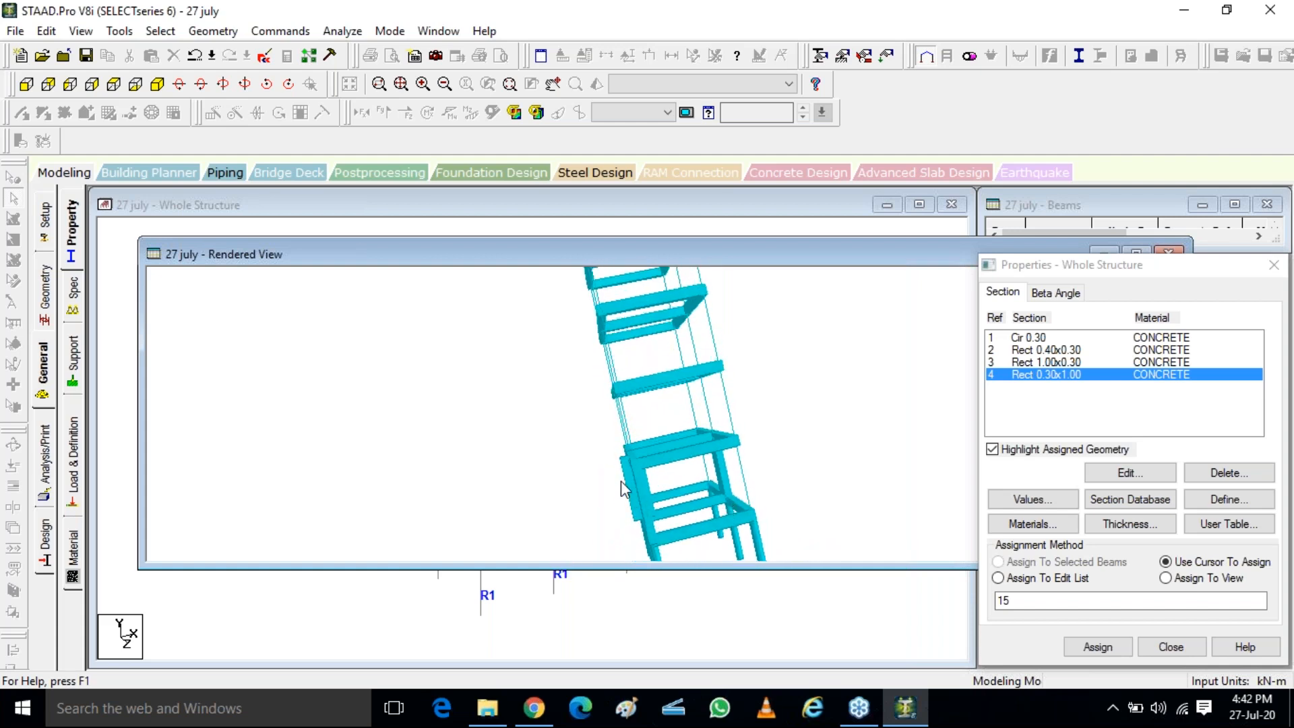
scroll(609, 485, "up", 3)
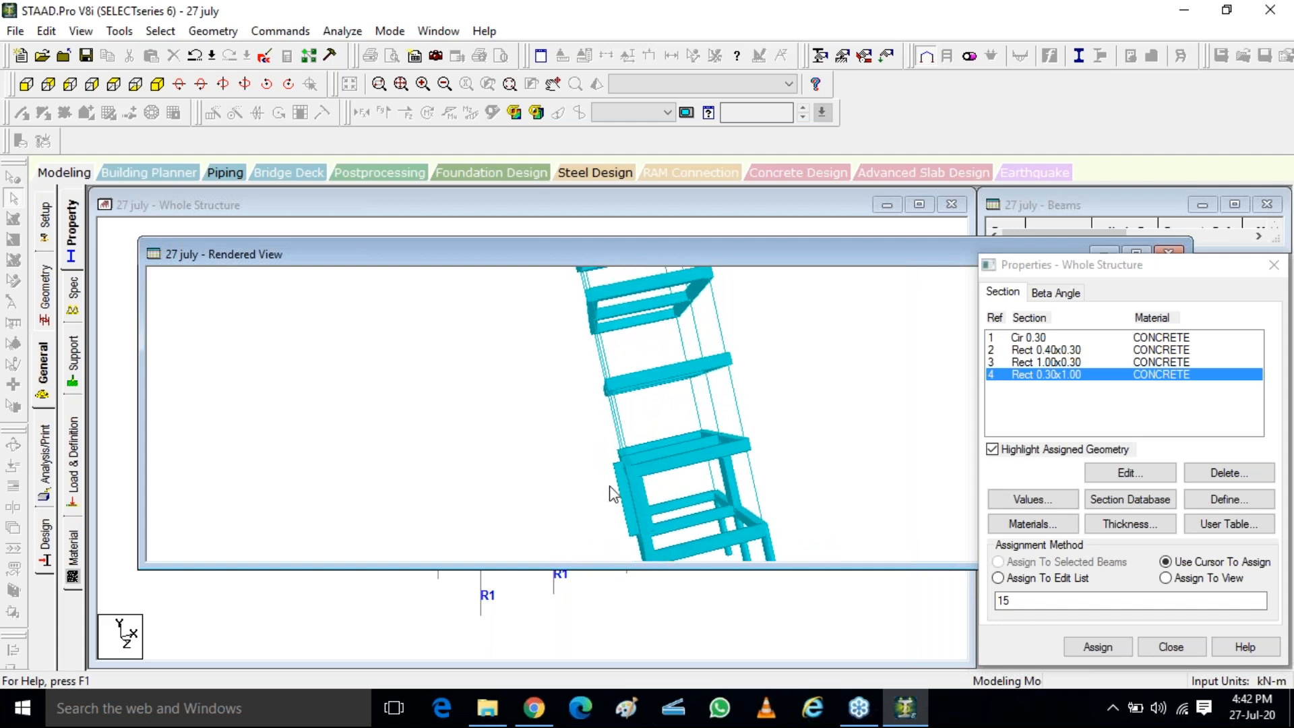
scroll(609, 485, "up", 3)
left_click_drag(614, 499, 845, 430)
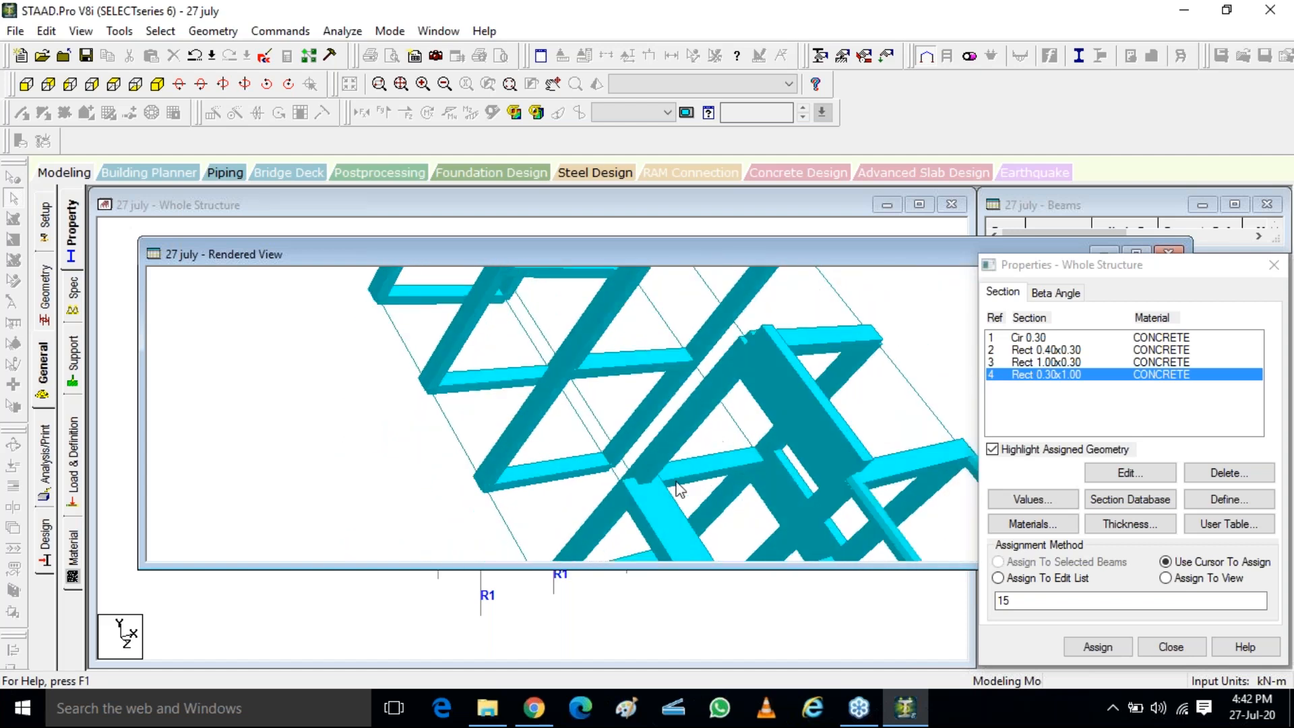
left_click_drag(657, 494, 479, 496)
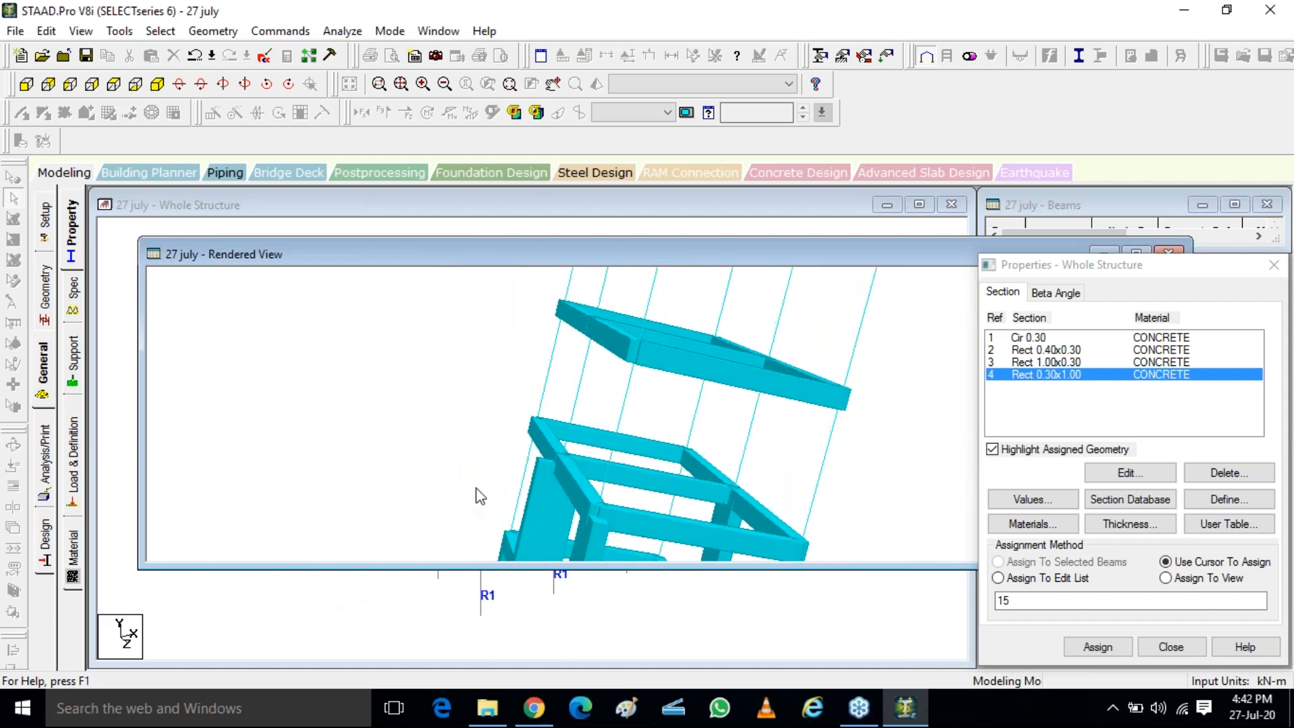
left_click(542, 511)
left_click_drag(846, 264, 811, 361)
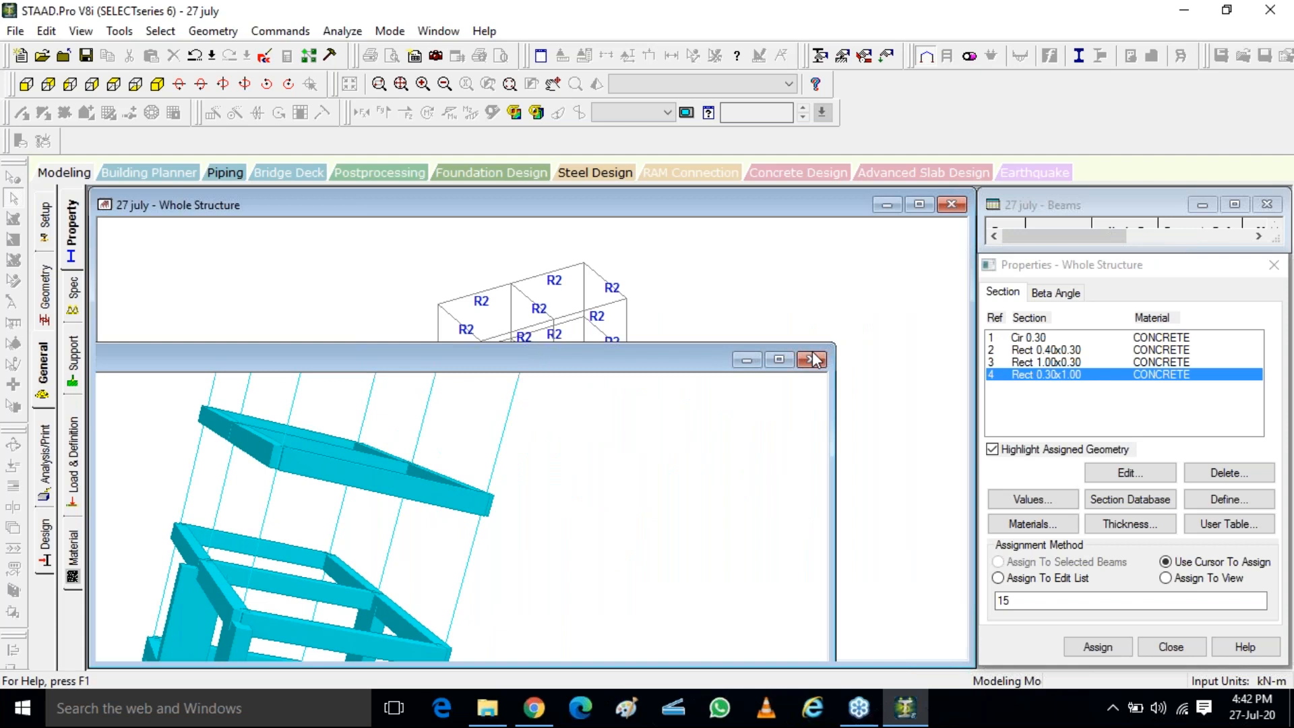
left_click(812, 360)
Select the Rect 0.30x1.00 column and create a beta angle of 90 degrees
left_click(512, 482)
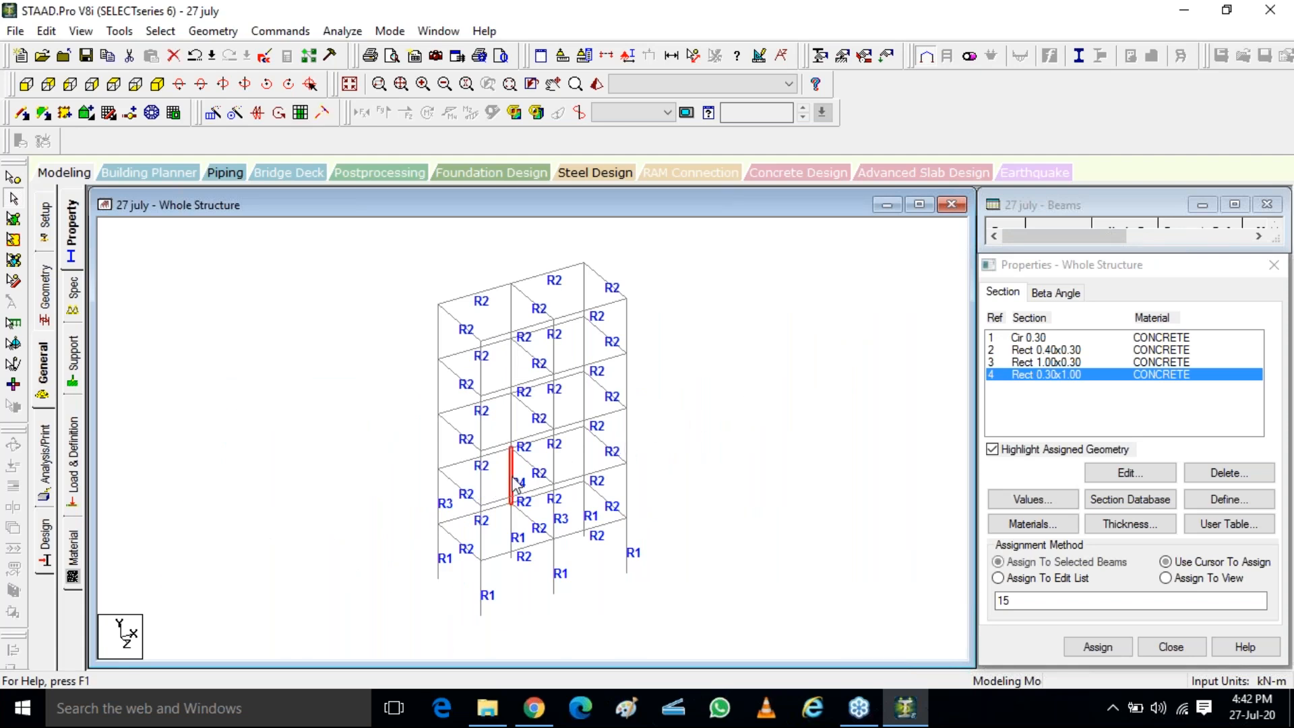
left_click(1049, 293)
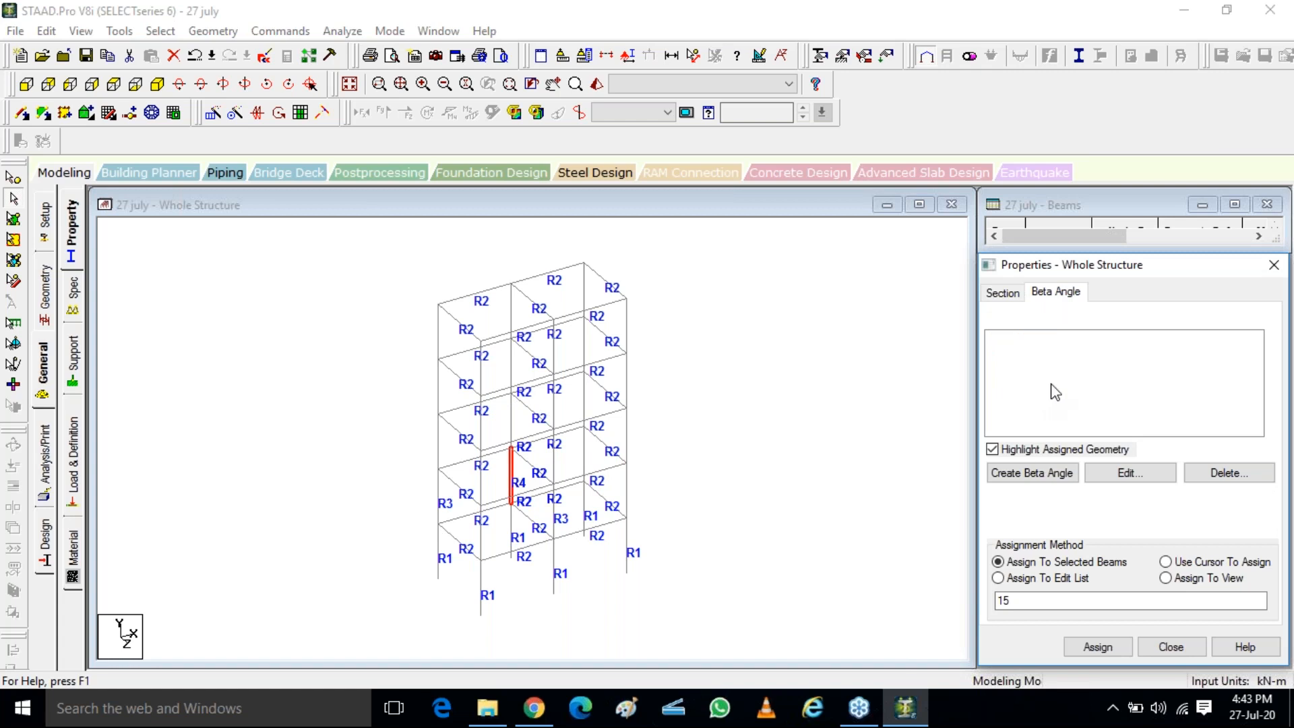
left_click(1032, 473)
double_click(1180, 400)
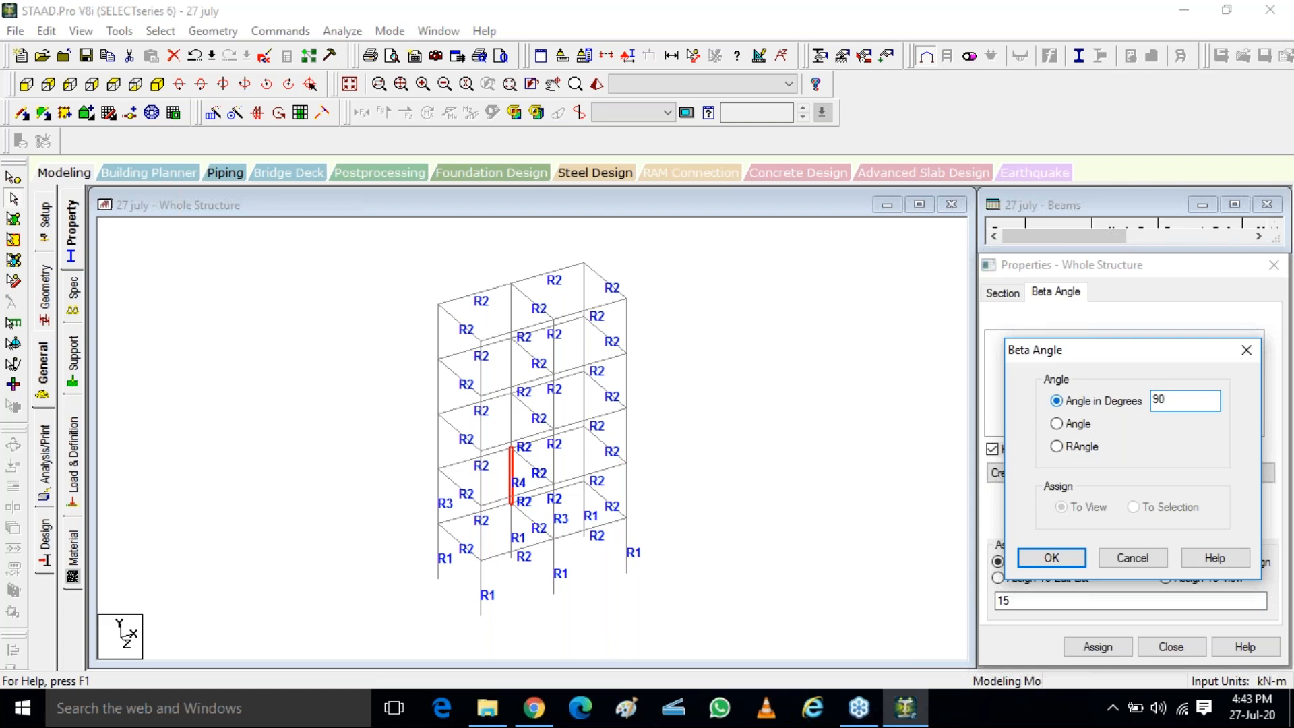
left_click(1053, 559)
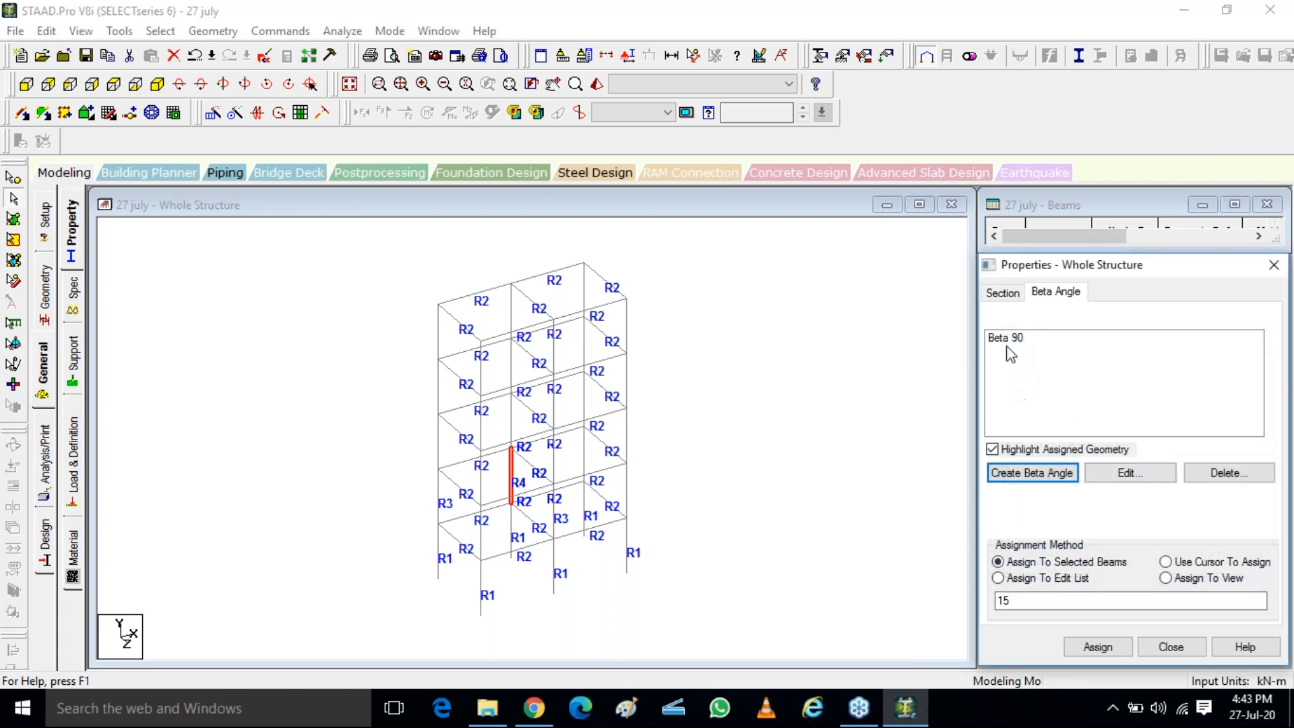
Assign Beta 90 to the rear middle column of the second storey as the selected beam
left_click(1007, 343)
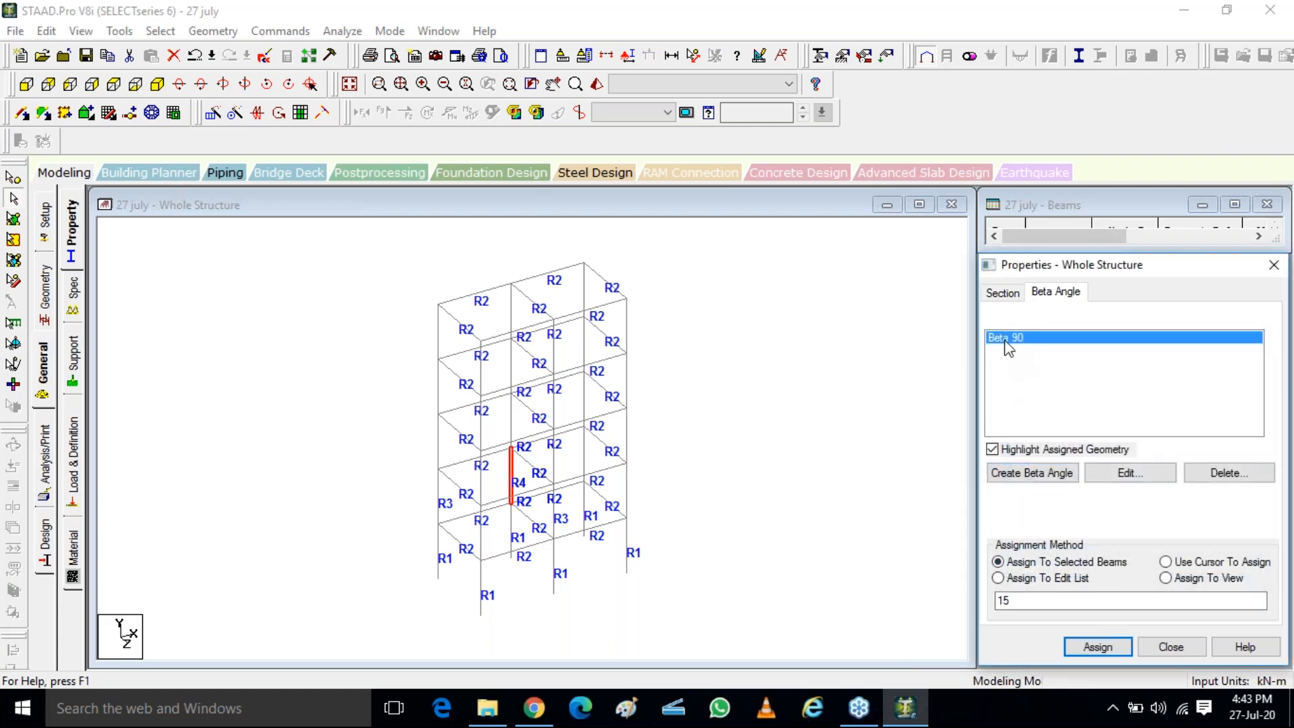
left_click(512, 478)
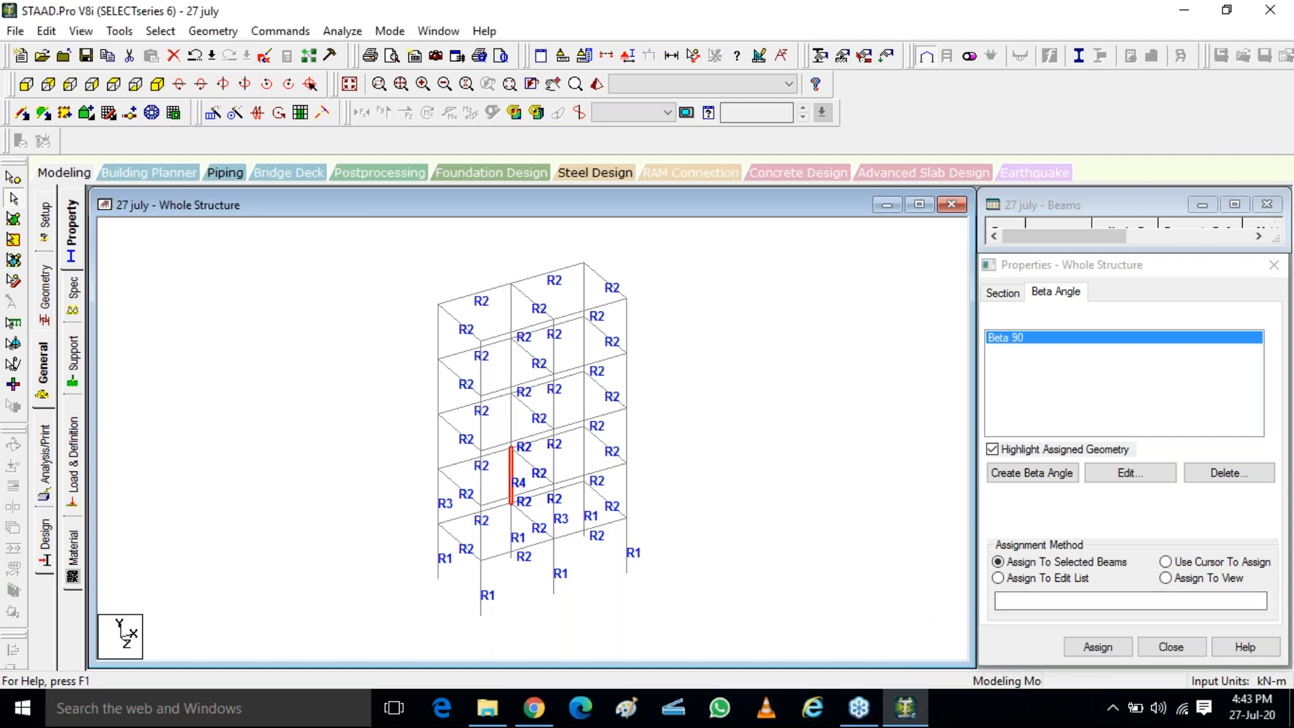
left_click(1099, 647)
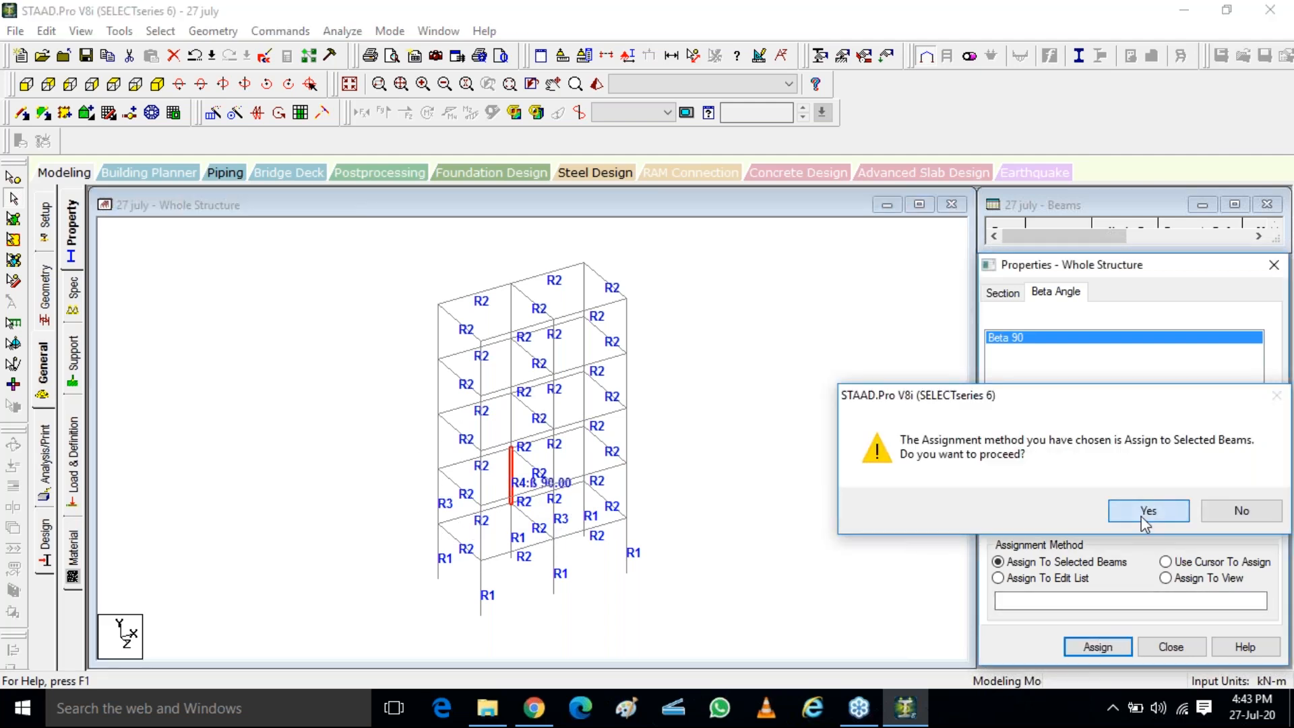
left_click(1143, 516)
Examine the beta angle label on the rear middle column and its rotated orientation in the 3D rendered view, and close the view
scroll(584, 514, "up", 5)
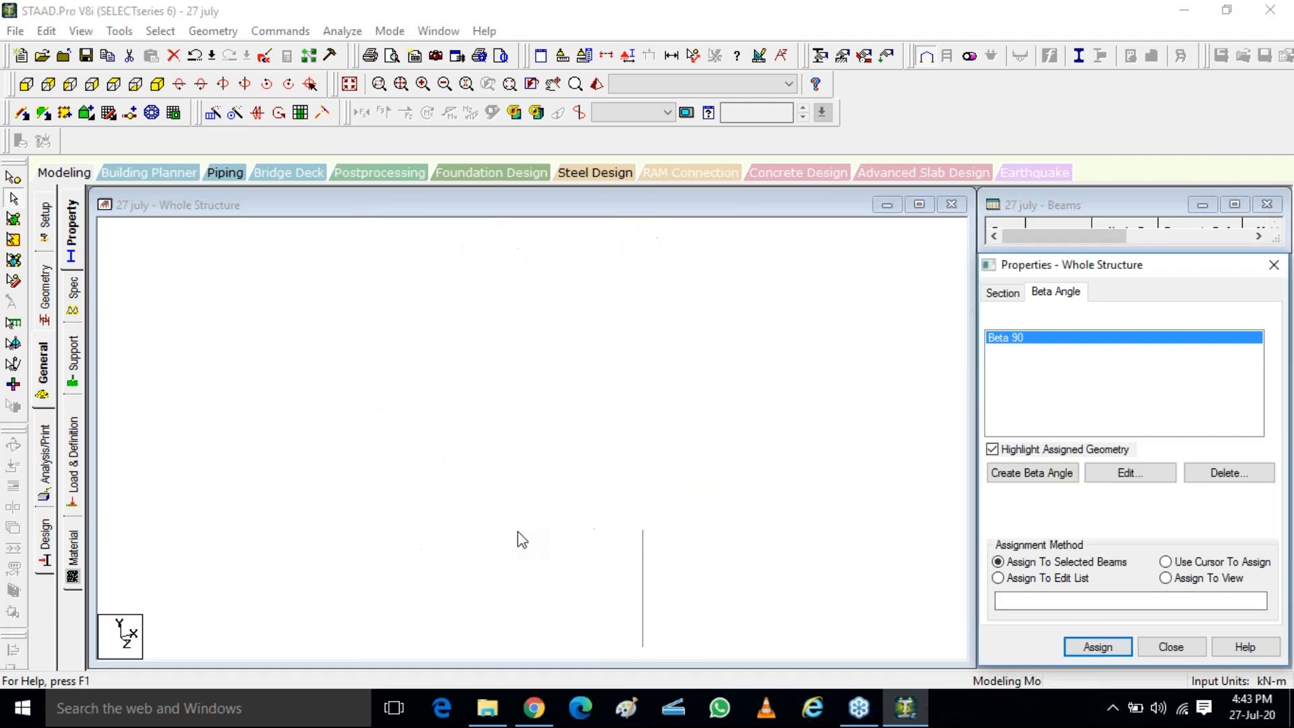
scroll(505, 561, "up", 1)
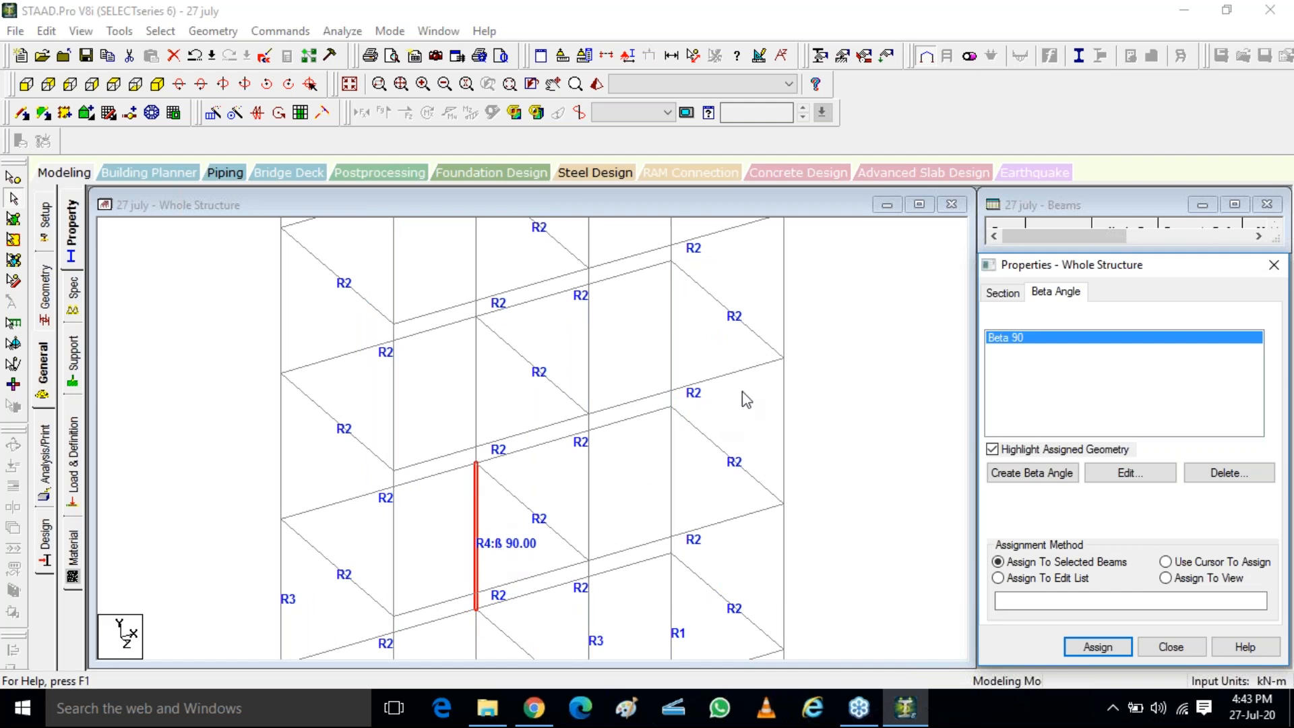
left_click(870, 332)
scroll(228, 310, "down", 1)
scroll(338, 442, "down", 4)
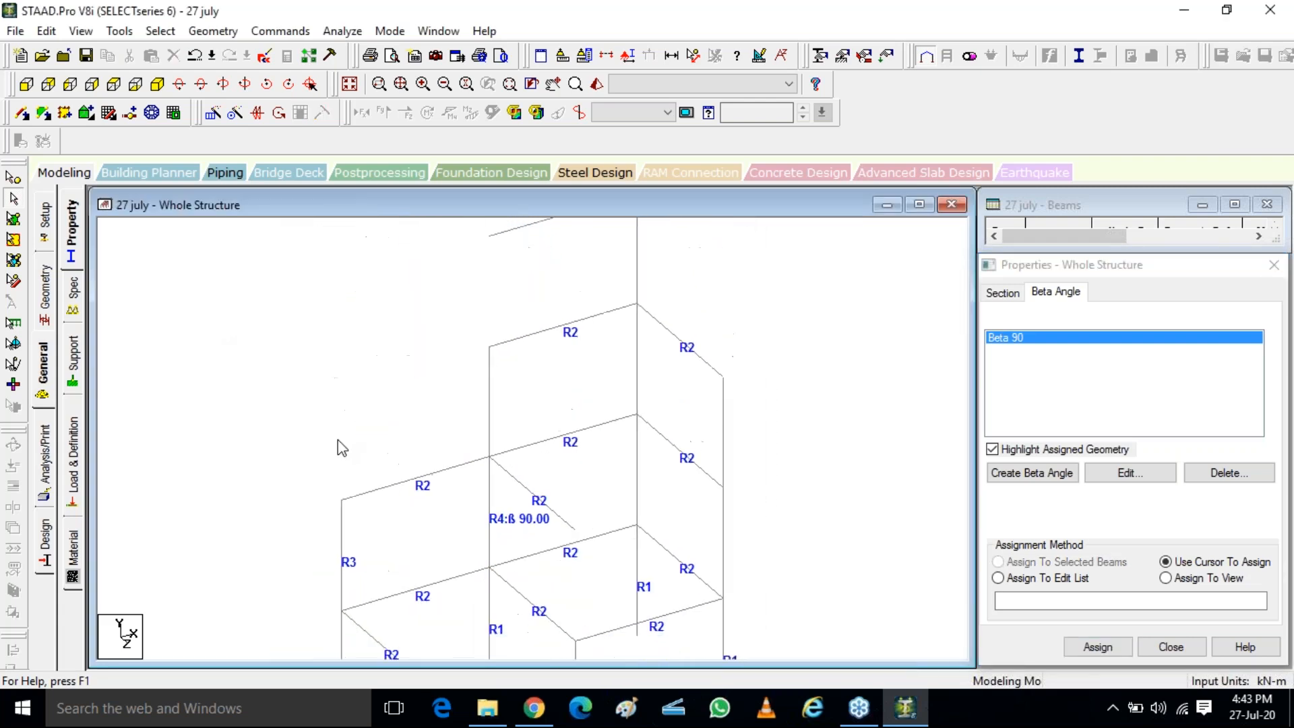
left_click(598, 83)
left_click_drag(759, 468, 673, 499)
scroll(610, 520, "up", 5)
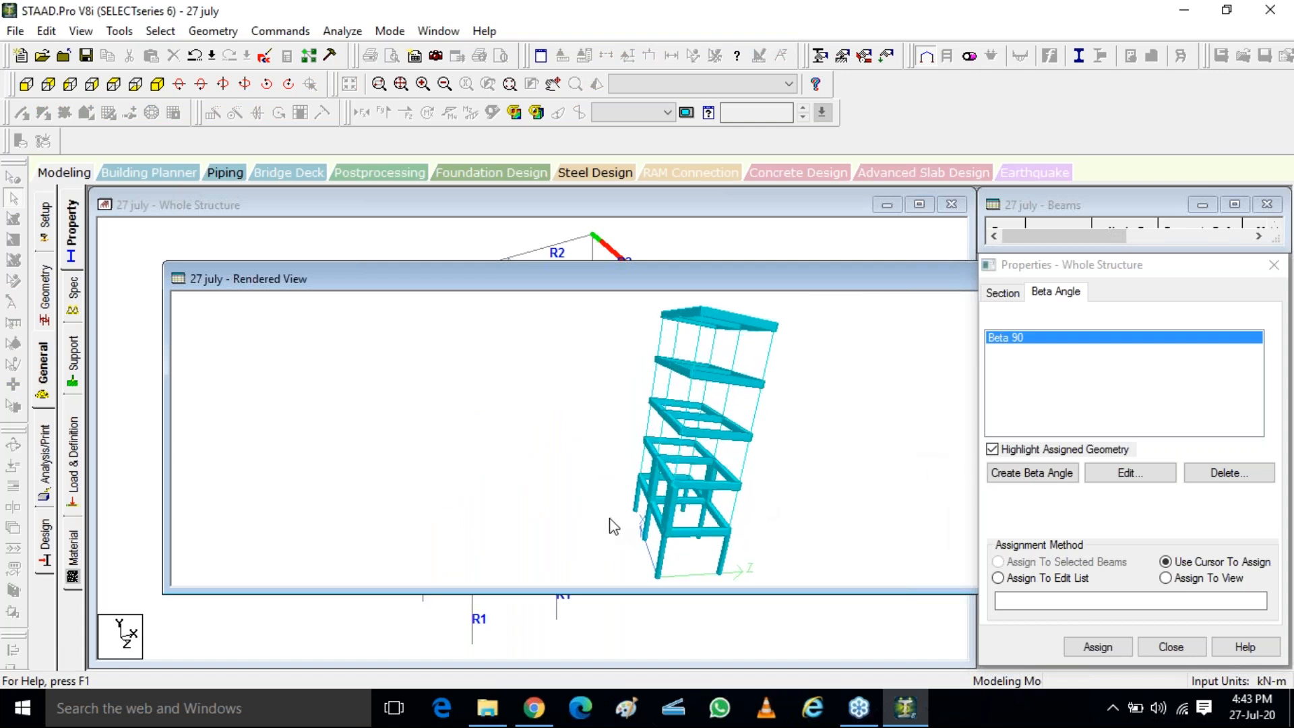
scroll(609, 518, "up", 2)
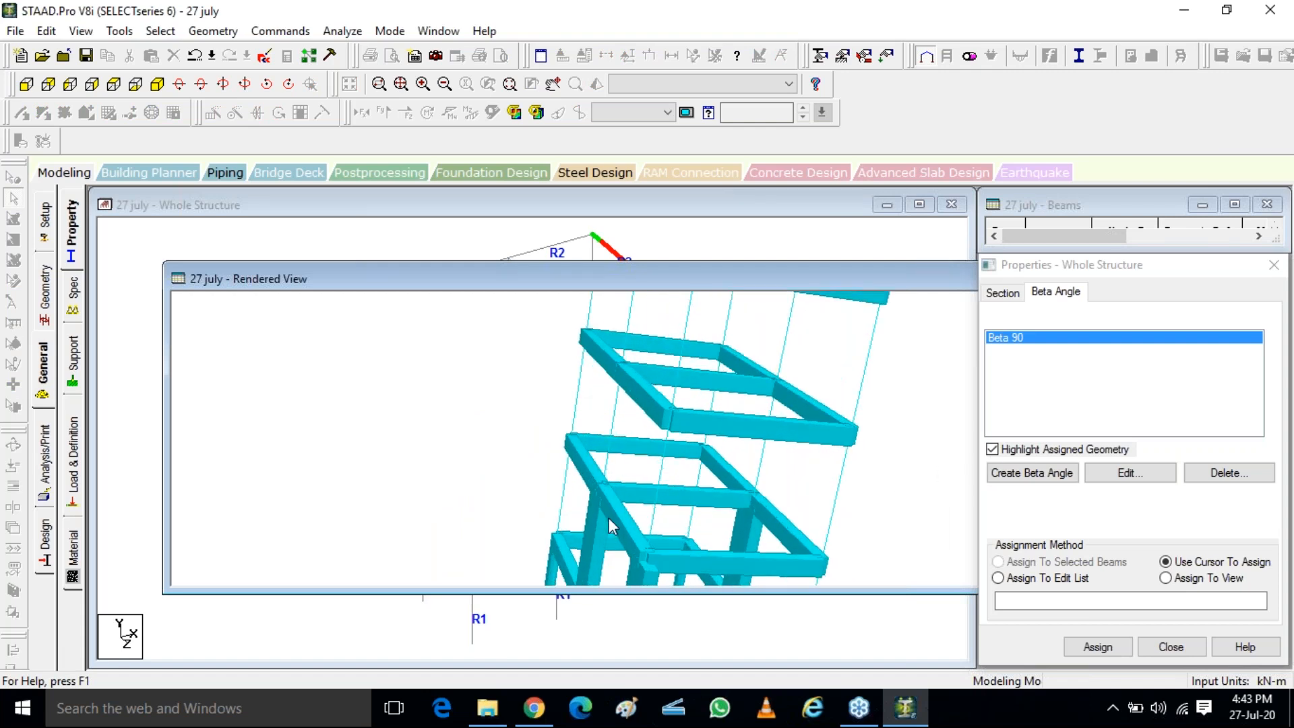
scroll(581, 490, "up", 3)
left_click_drag(560, 475, 610, 511)
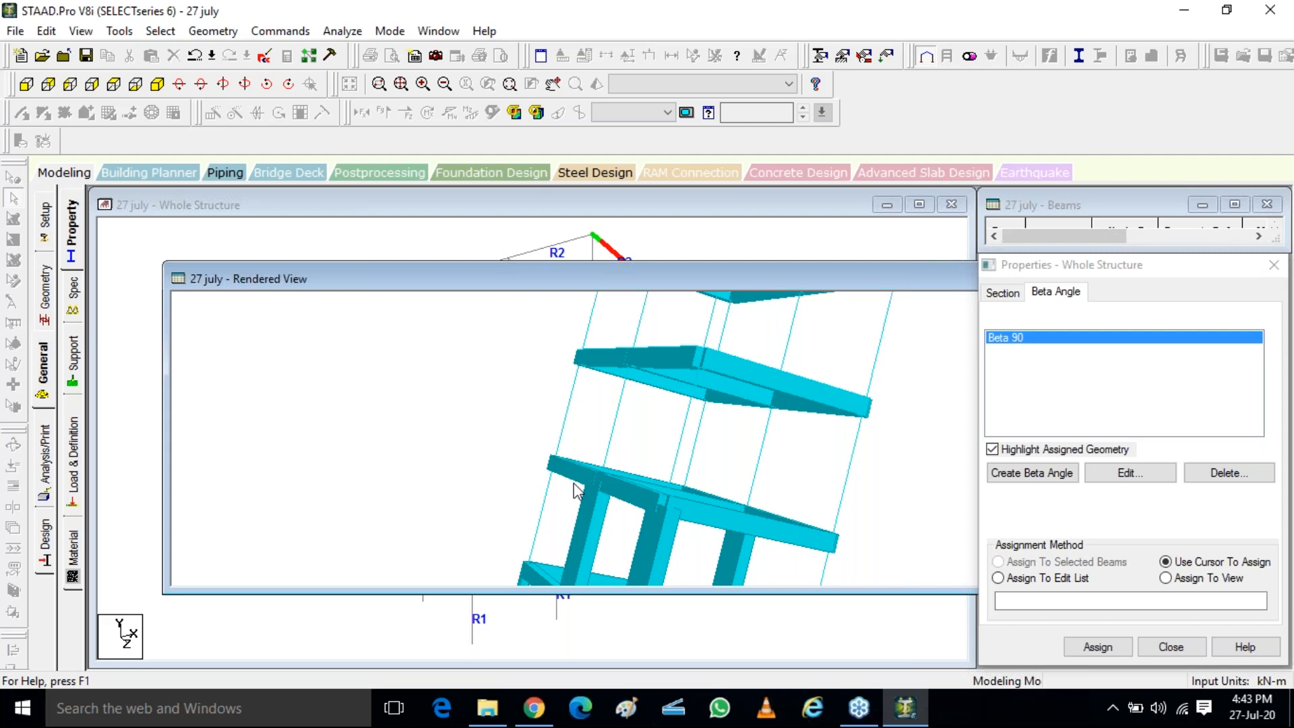
left_click(1279, 70)
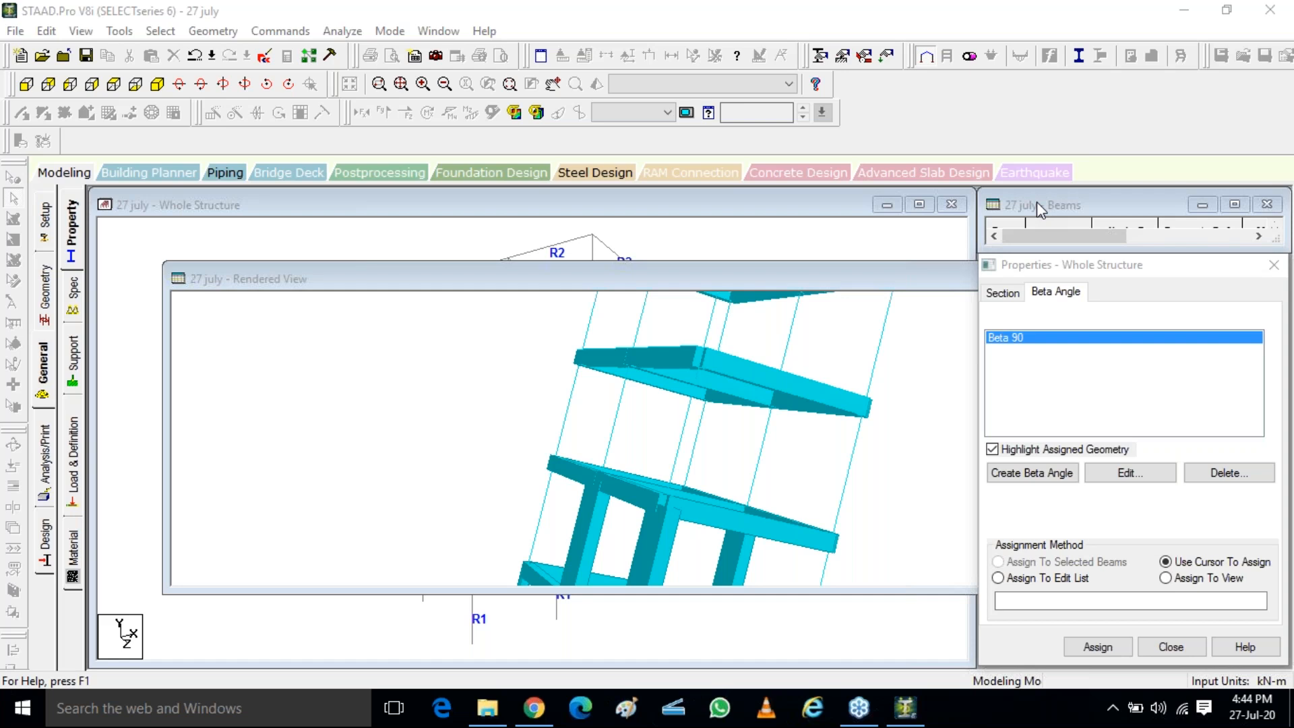
left_click_drag(944, 279, 662, 356)
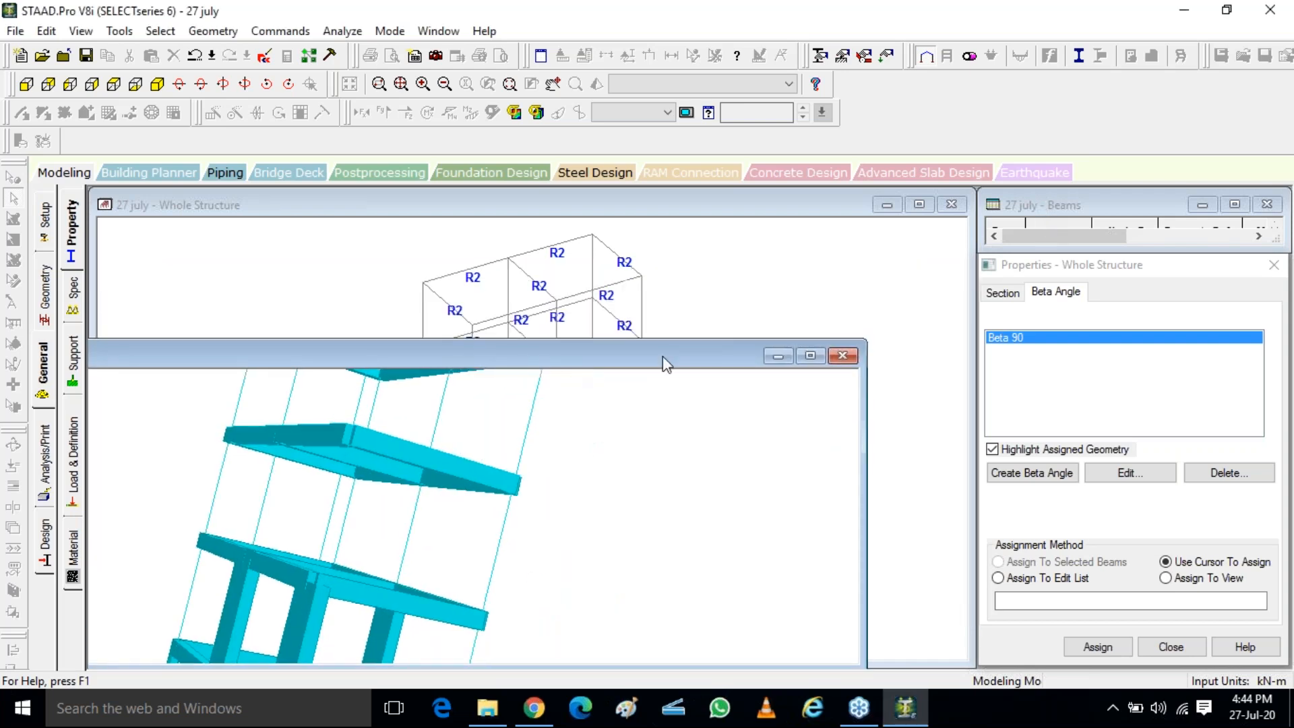
left_click(843, 356)
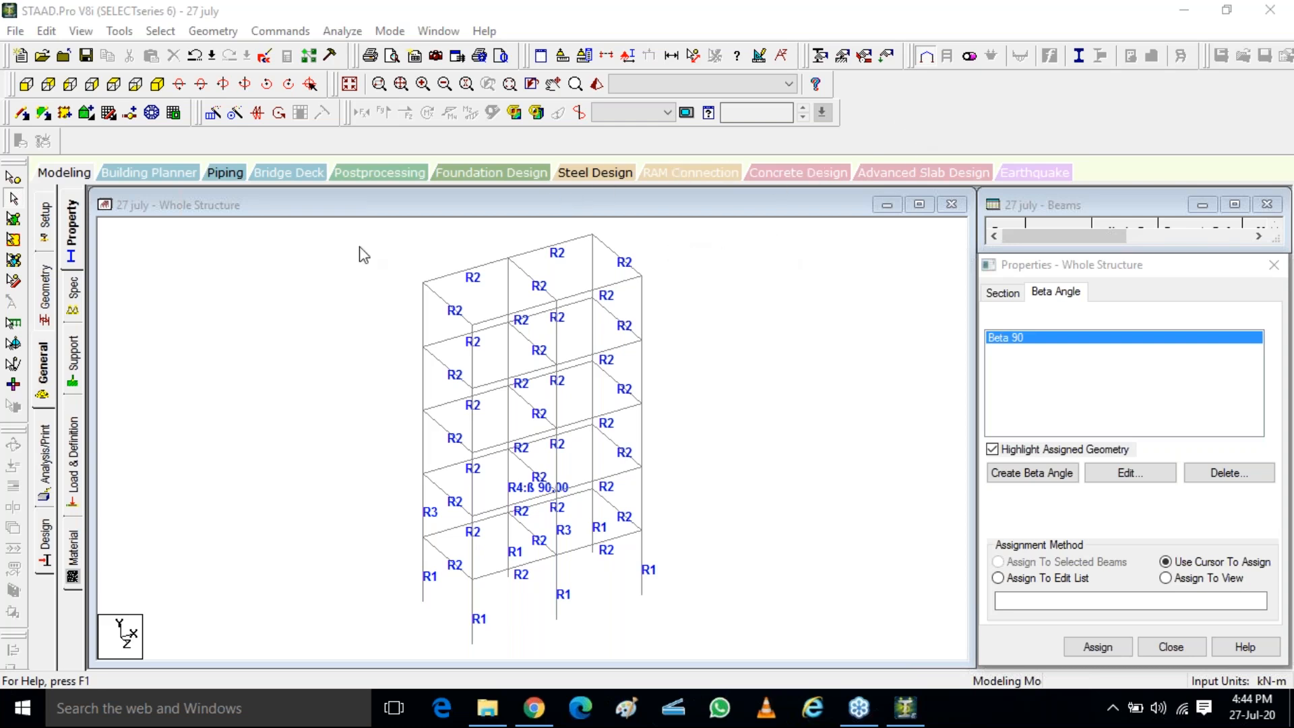
Delete all members of the frame together with their leftover nodes, emptying the model
left_click_drag(352, 260, 773, 581)
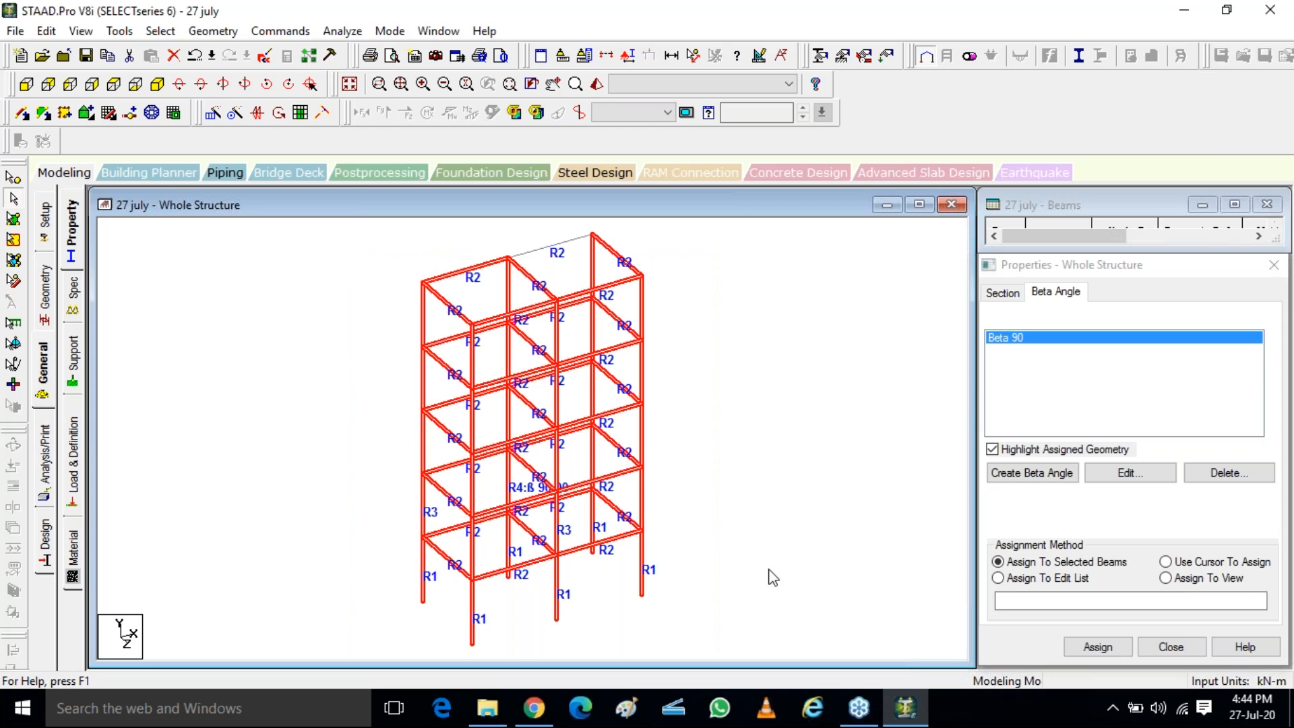
key("Delete")
left_click(720, 396)
left_click(734, 397)
left_click_drag(427, 371, 543, 485)
key("Delete")
key("Return")
key("Return")
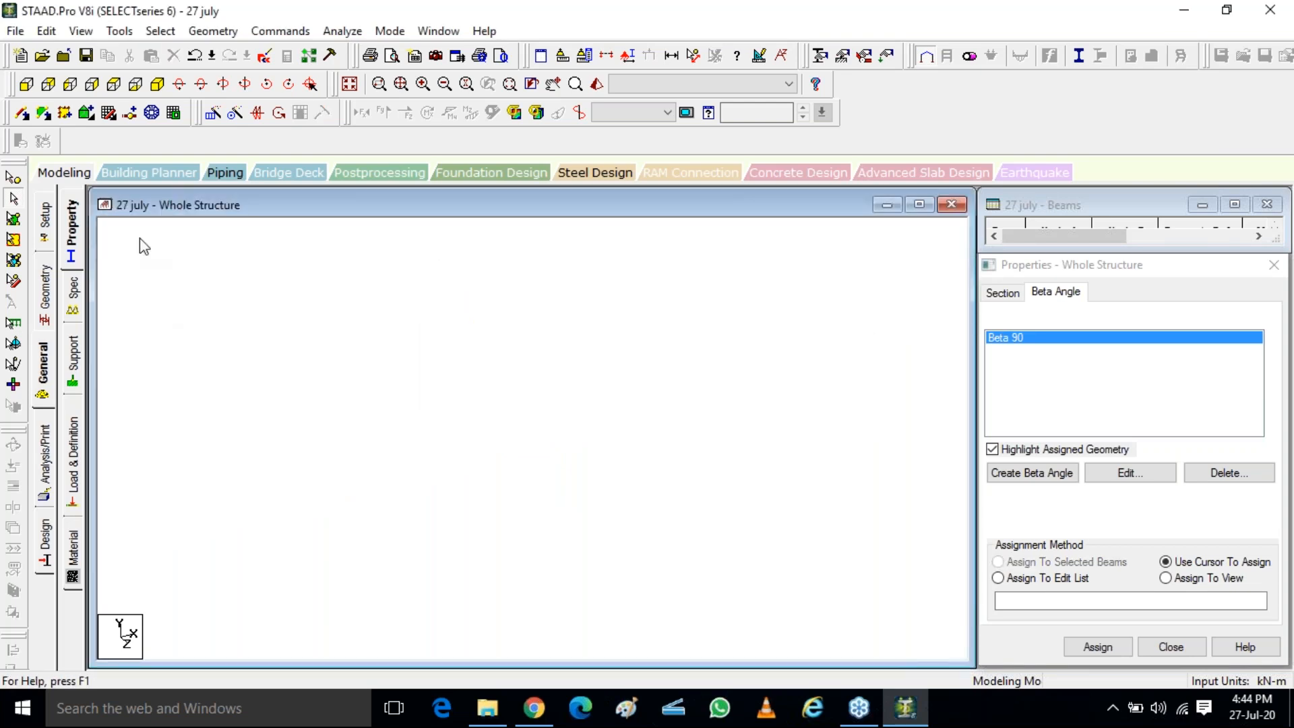
Show the snap node/beam grid and set the Default Grid to the X-Z plane
left_click(109, 115)
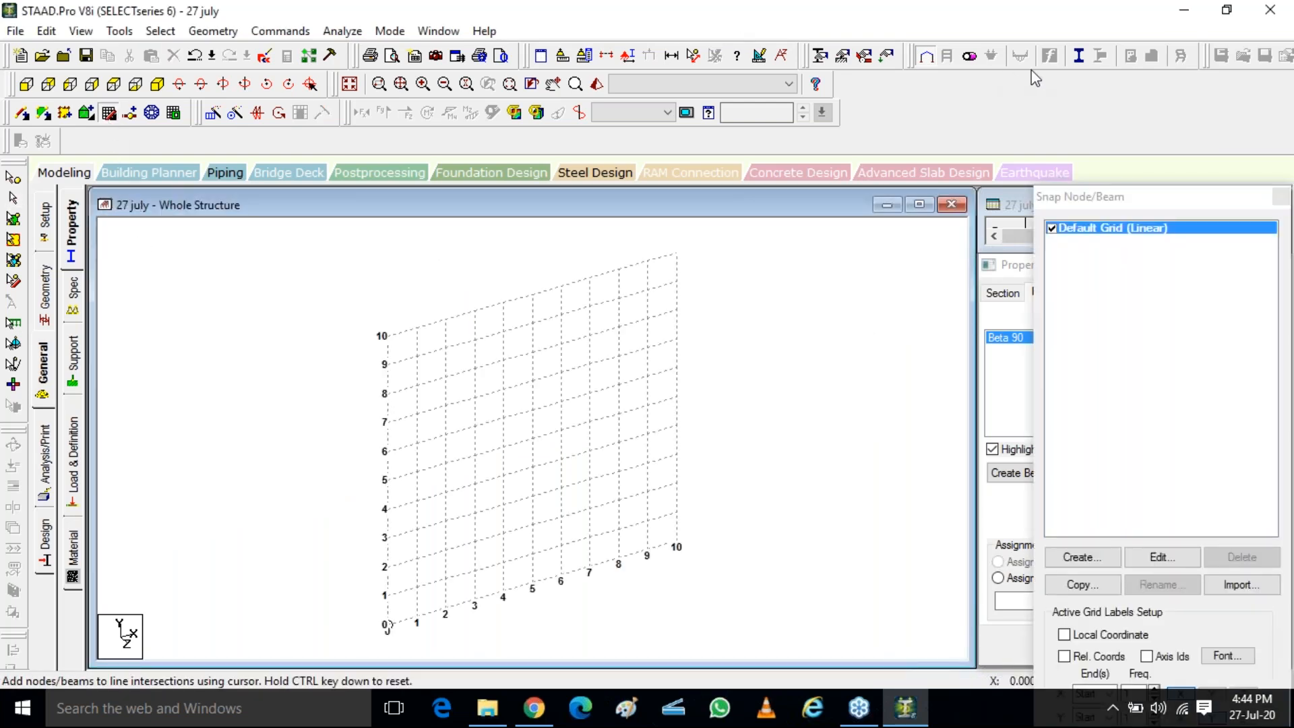
left_click(998, 96)
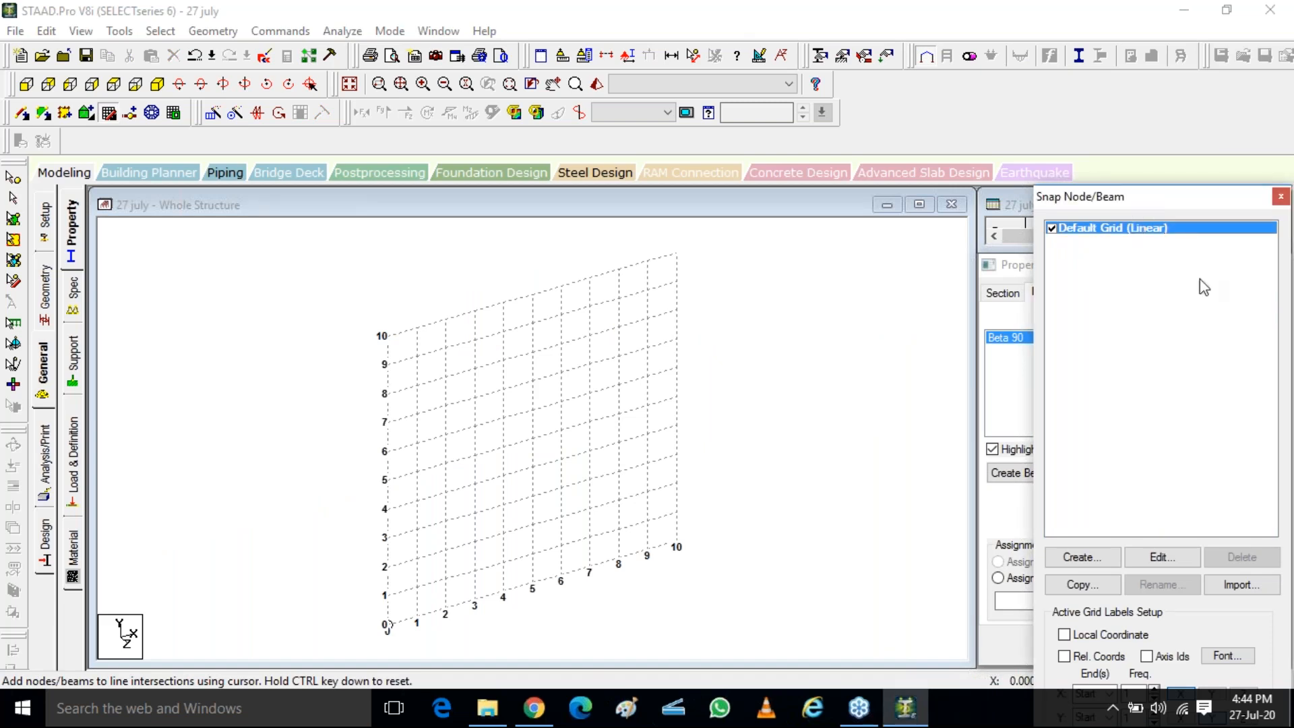
left_click(1172, 560)
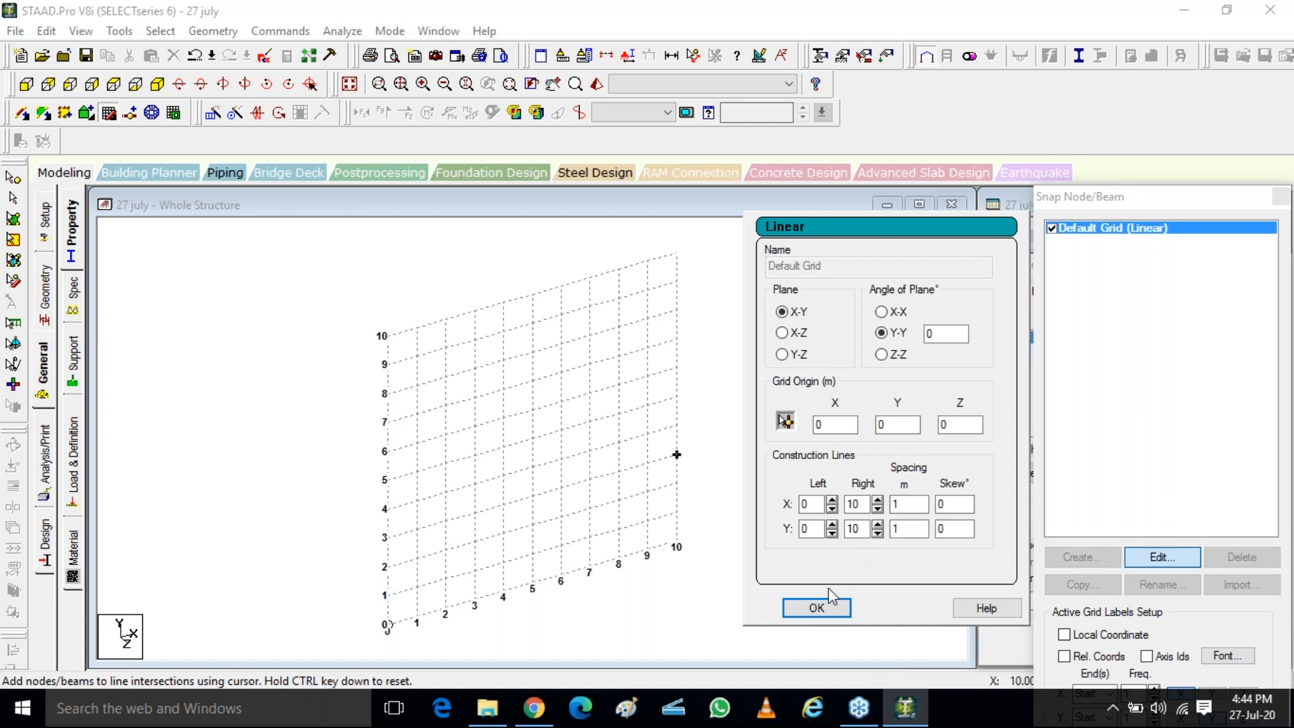
left_click(797, 334)
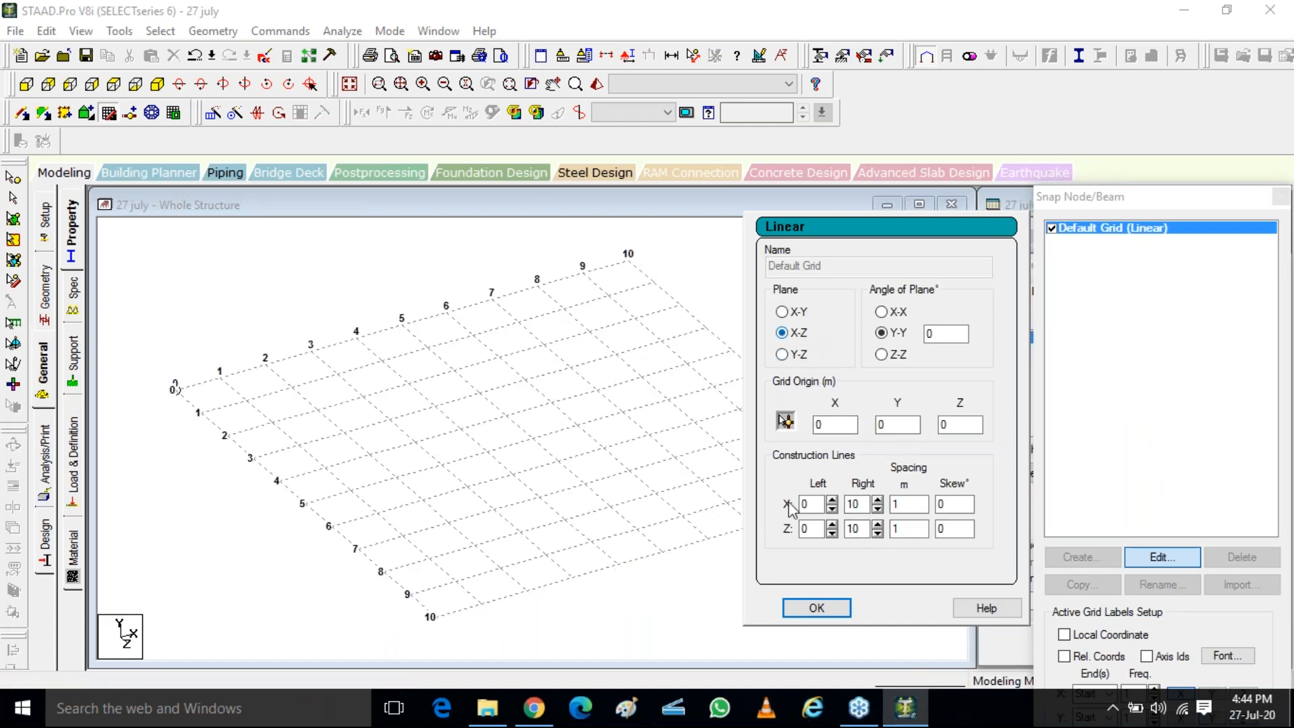
left_click(816, 608)
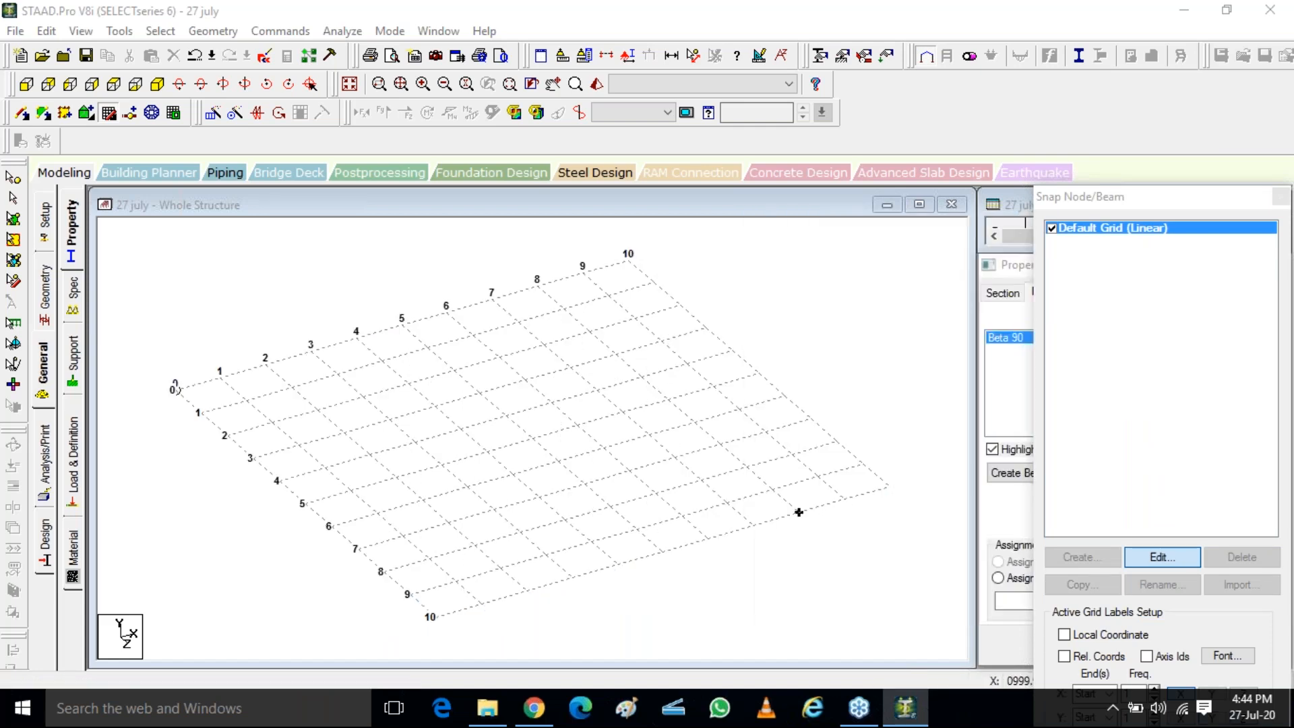
left_click(1289, 70)
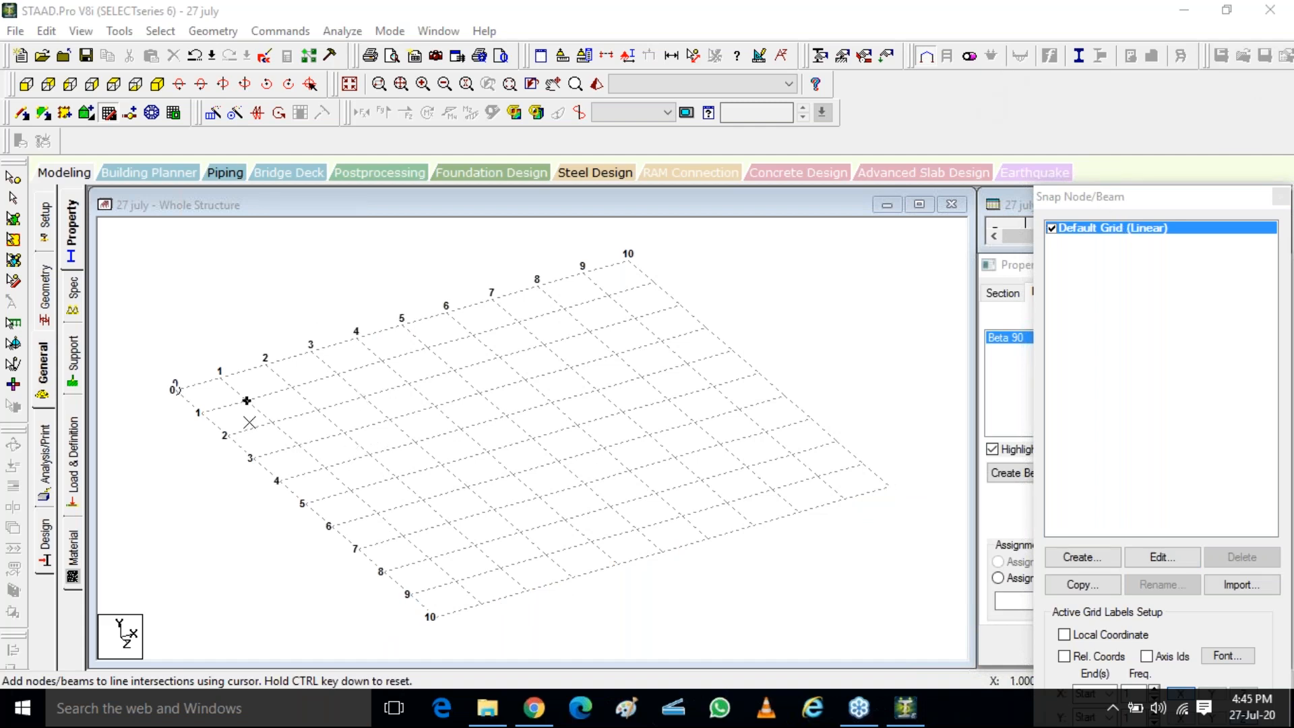
Draw a closed six-beam outline on the X-Z grid through points (0,2), (5,2), (8,5), (8,7), (6,10) and (0,10)
left_click(226, 436)
left_click(455, 370)
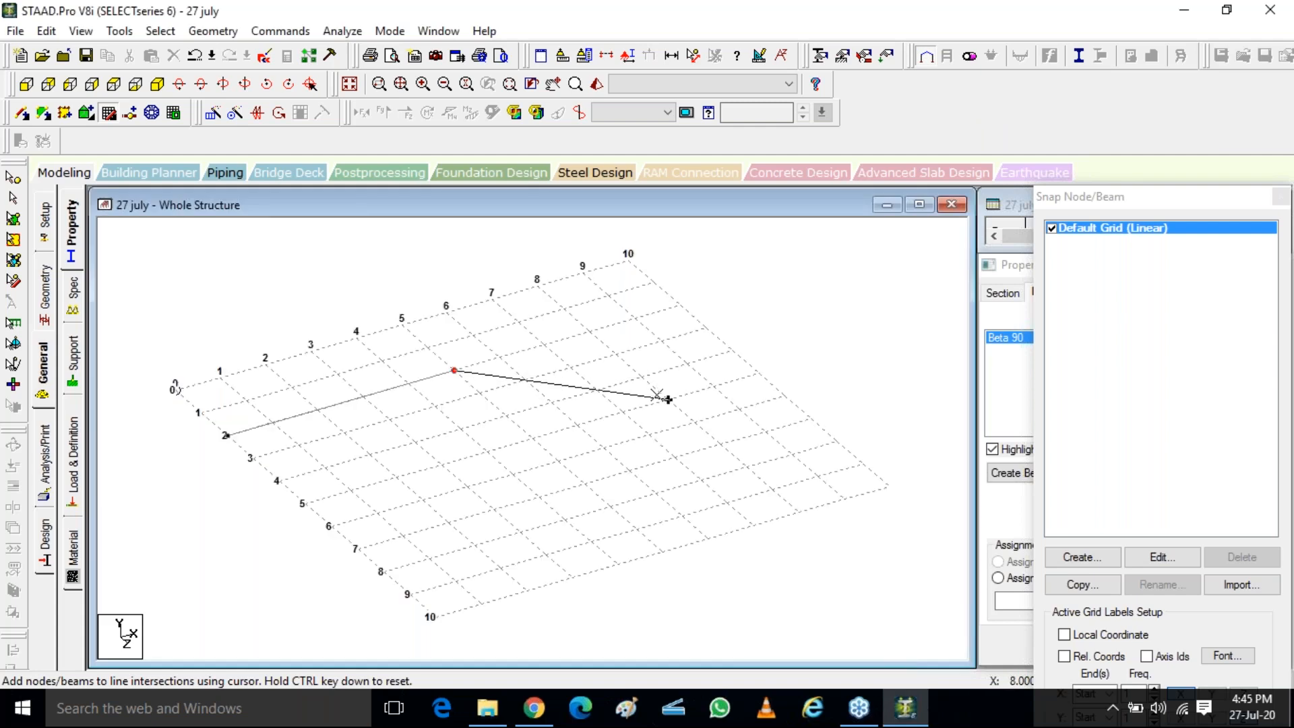
left_click(668, 399)
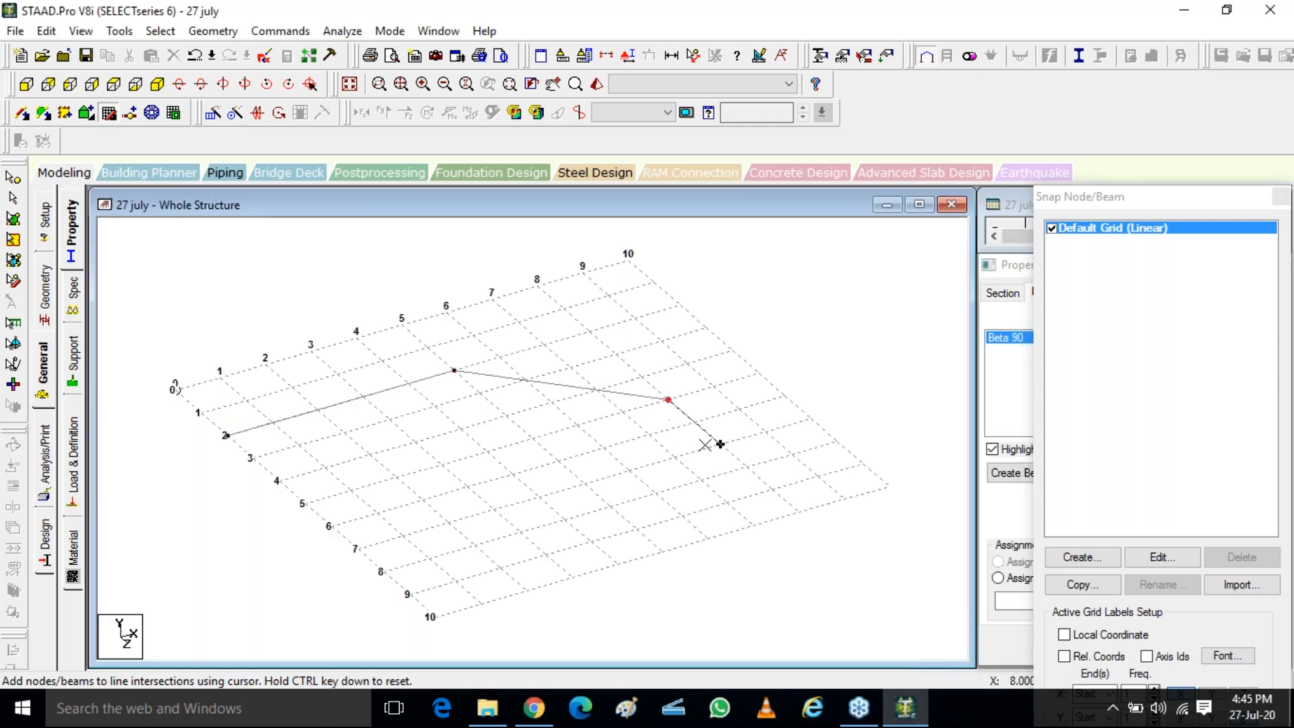
left_click(708, 539)
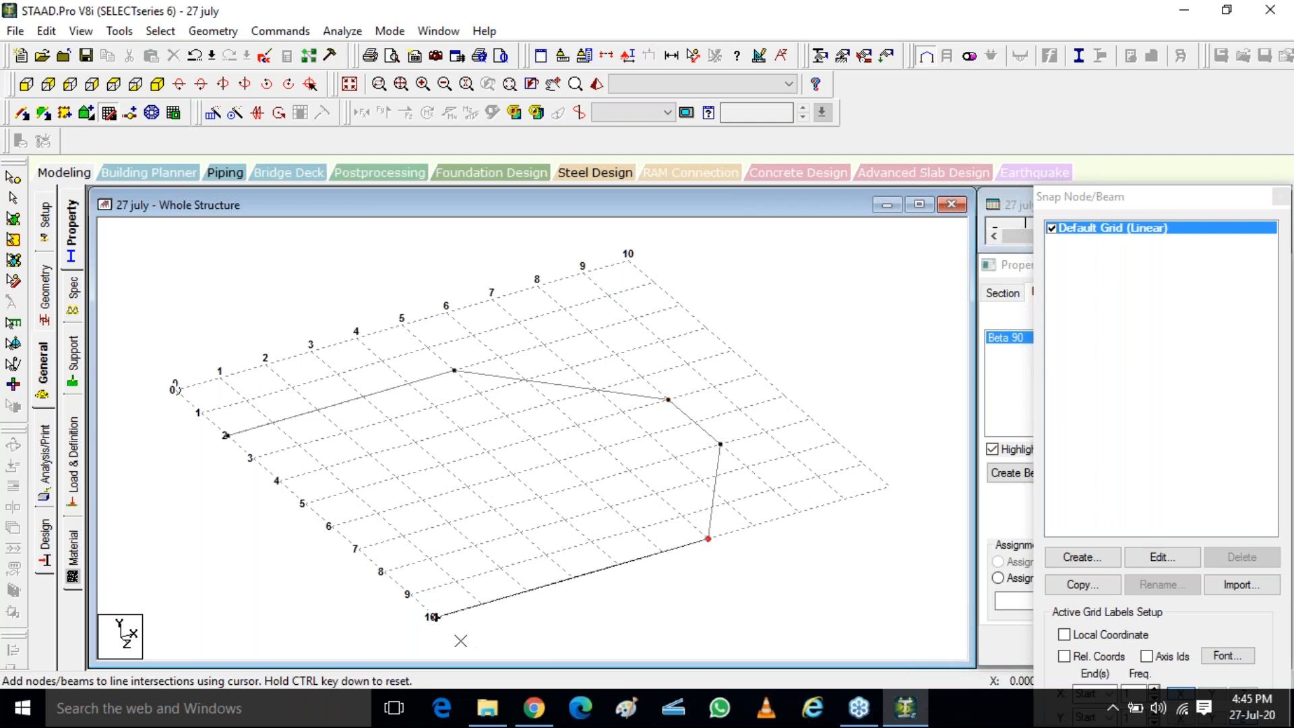
left_click(451, 642)
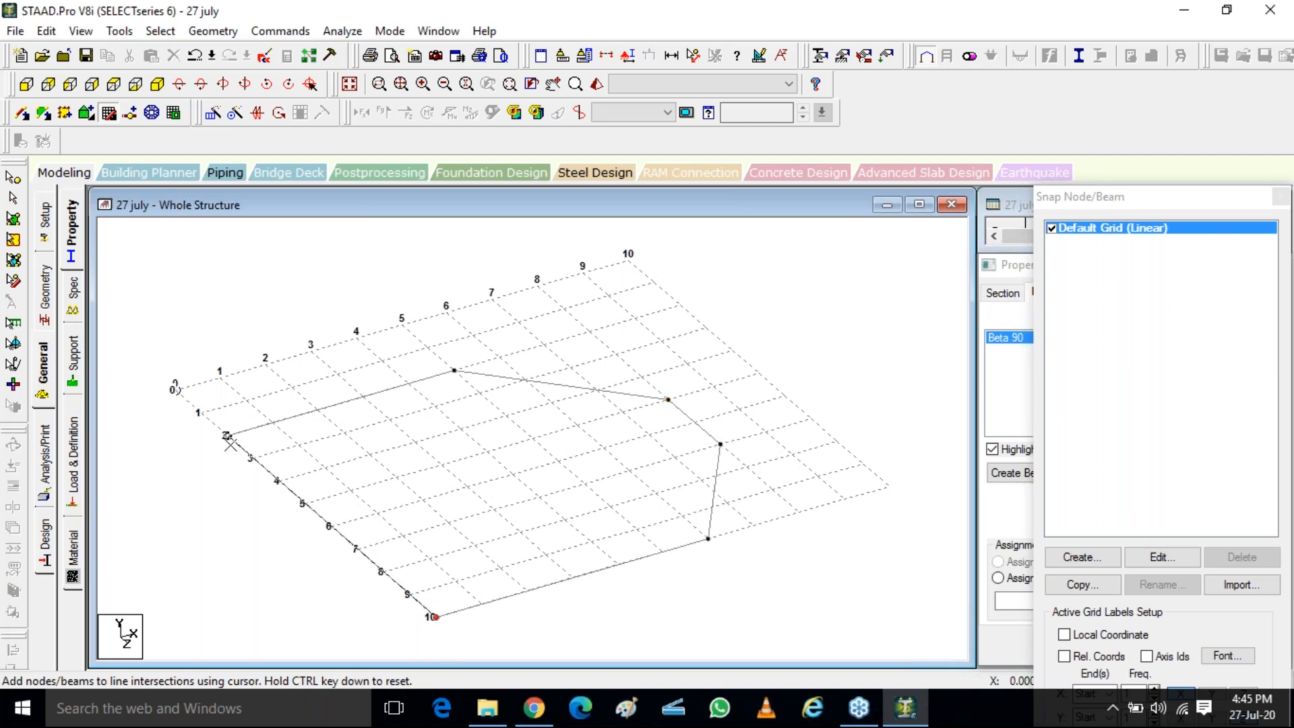
left_click(248, 427)
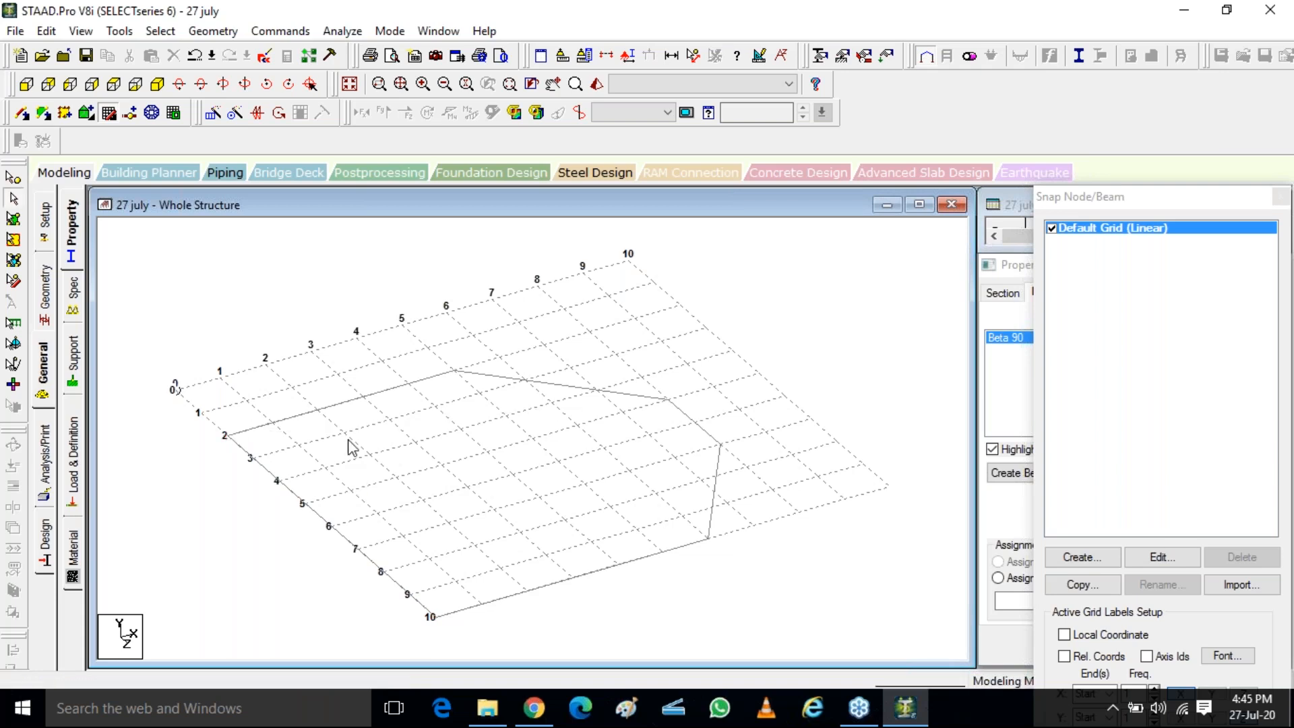
Repeat the whole outline one step of 3 m in the global Y direction with Link Steps enabled
left_click_drag(798, 638, 833, 673)
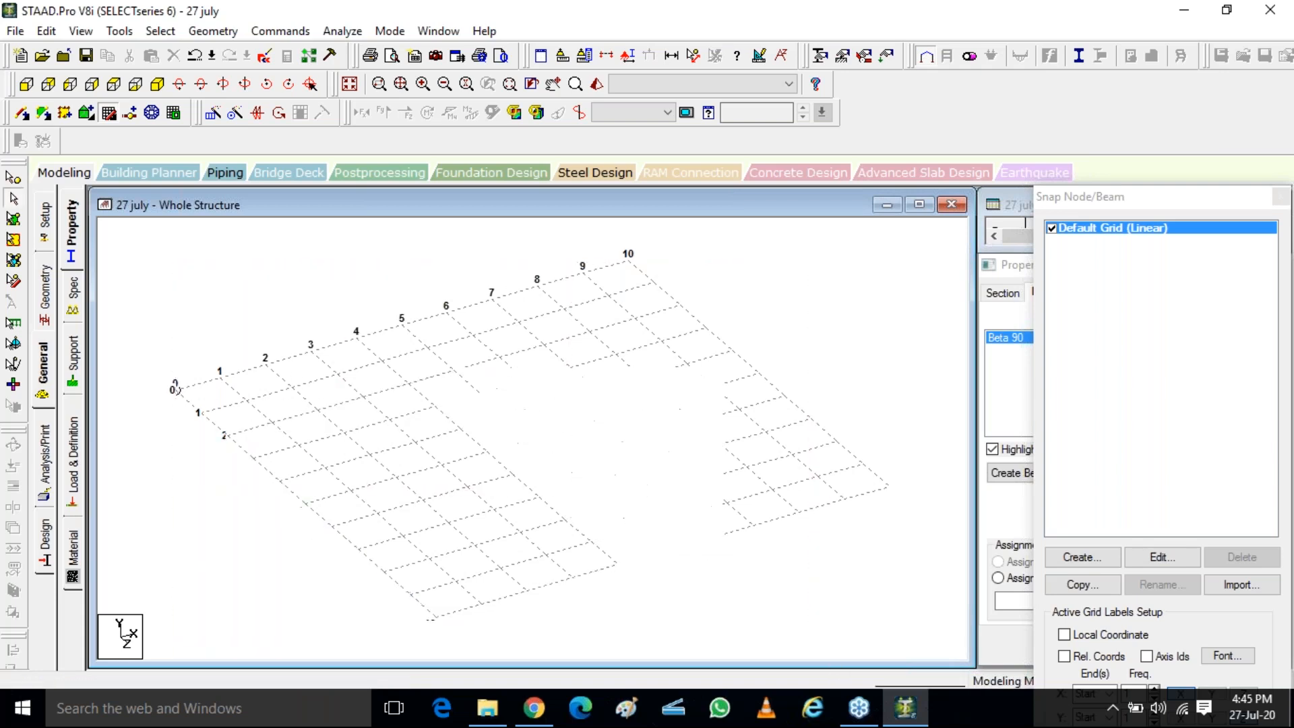
left_click(214, 115)
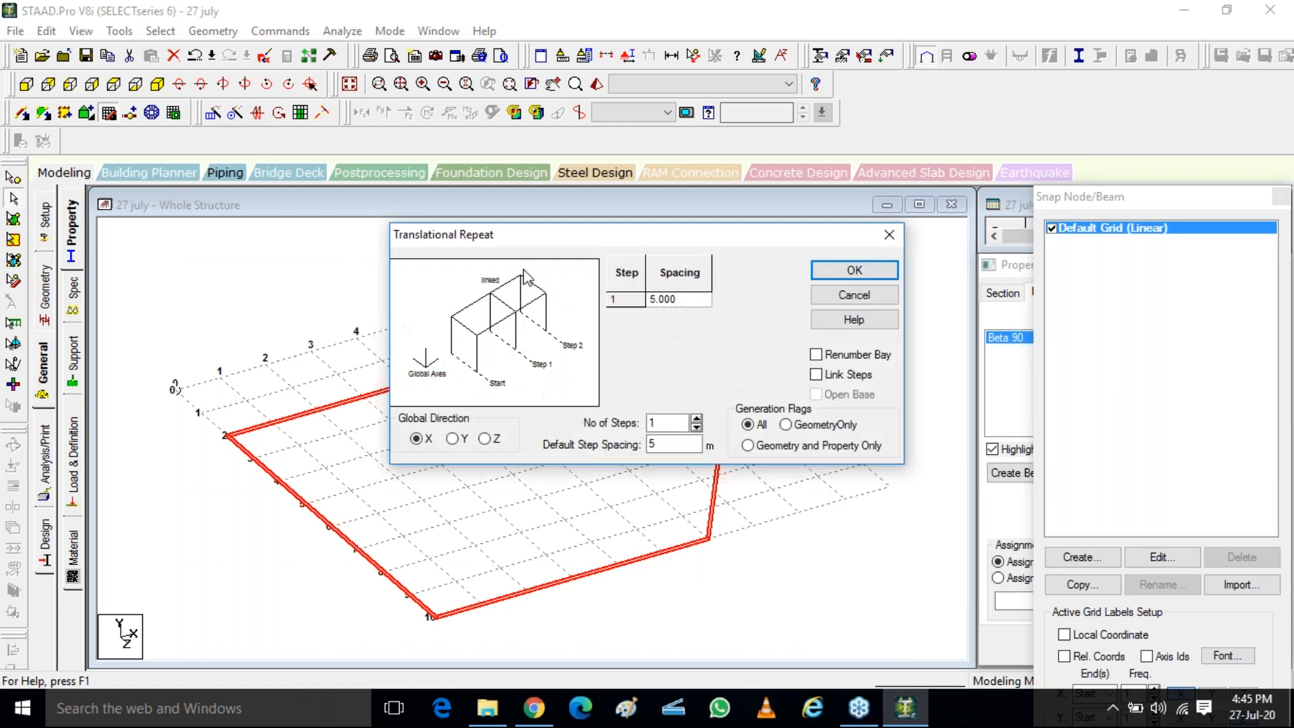
left_click(453, 439)
double_click(662, 445)
type("3")
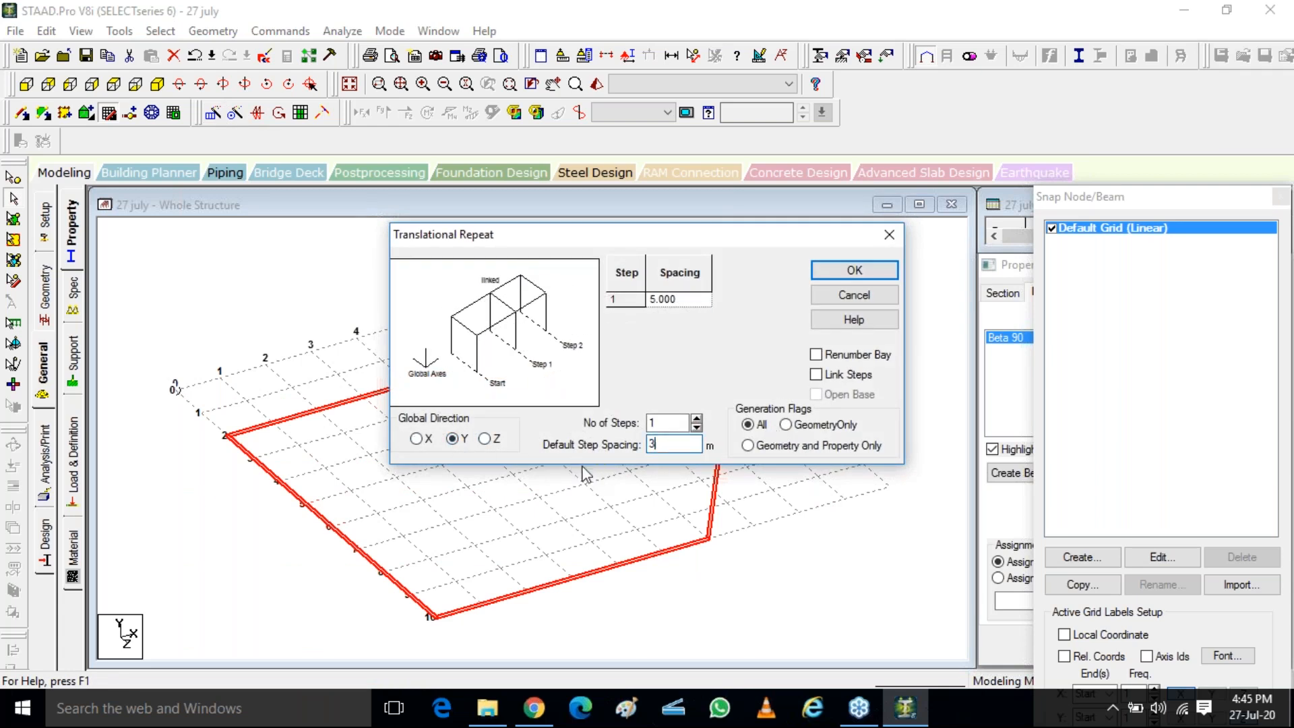
left_click(816, 374)
left_click(854, 270)
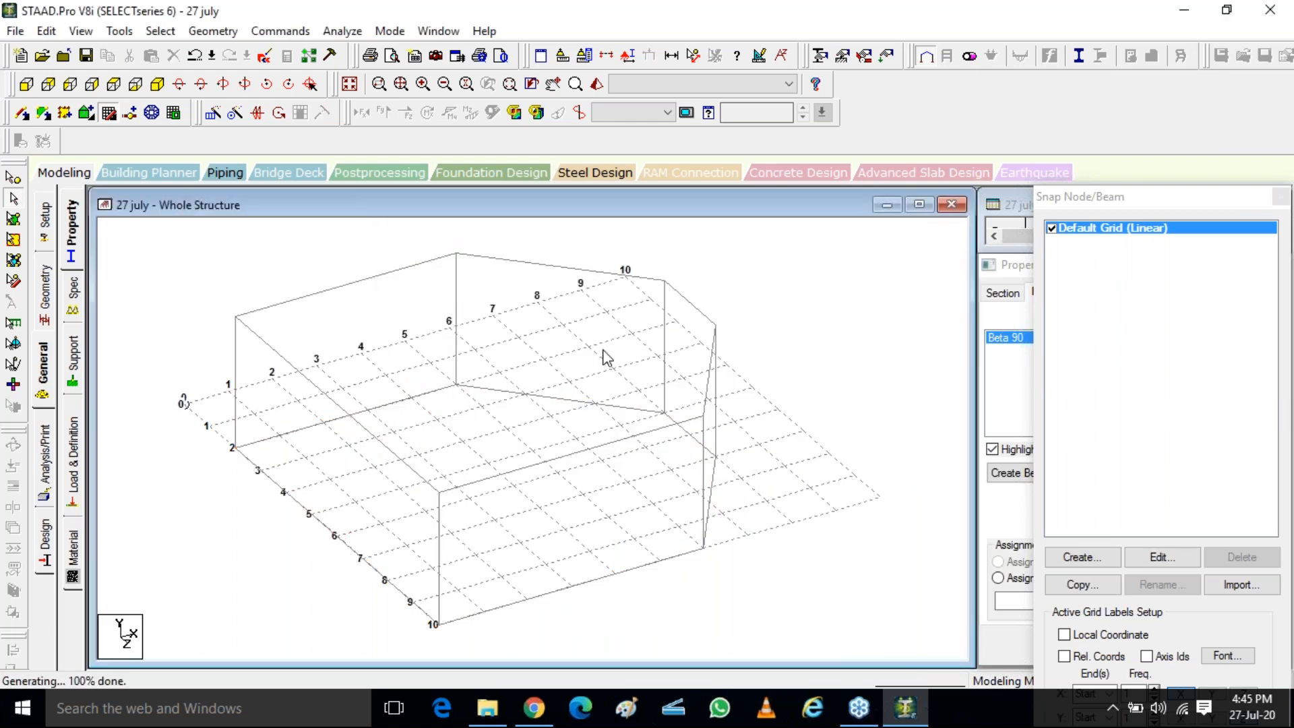
Close the snap node/beam grid so that only the frame and its section properties remain on view
left_click(664, 361)
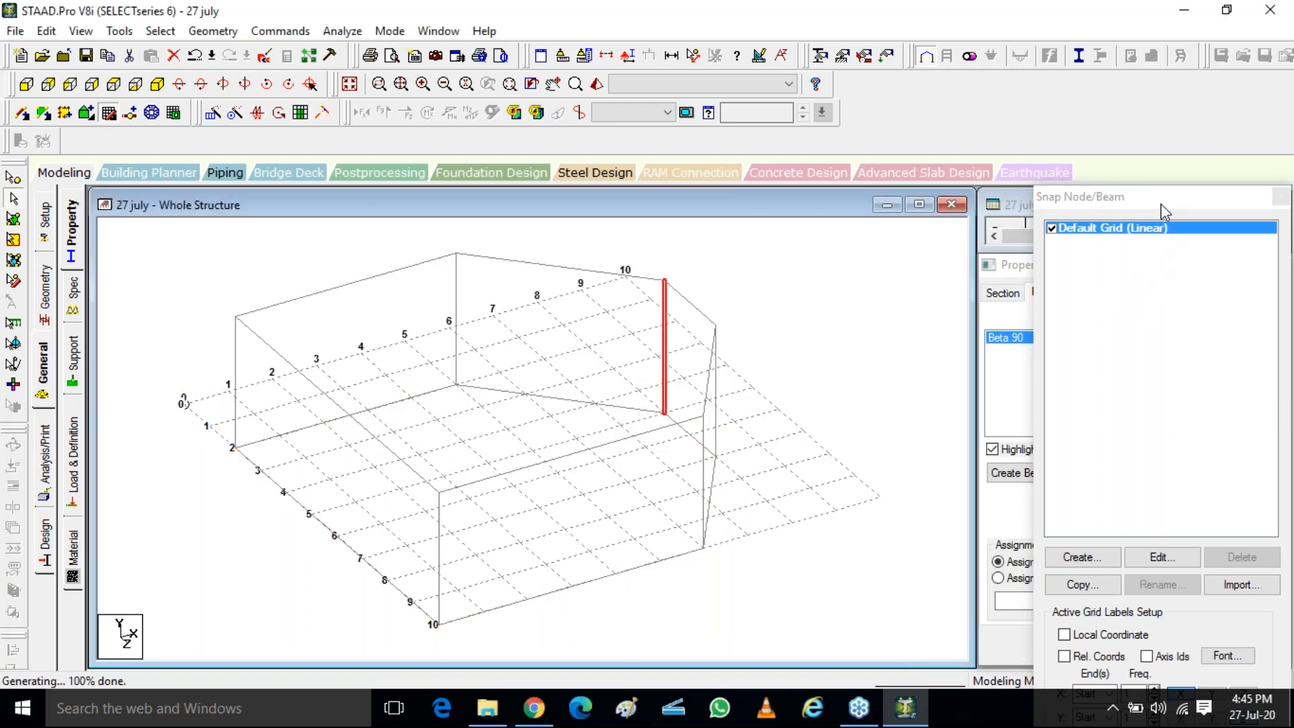
left_click_drag(1161, 204, 857, 278)
left_click(976, 271)
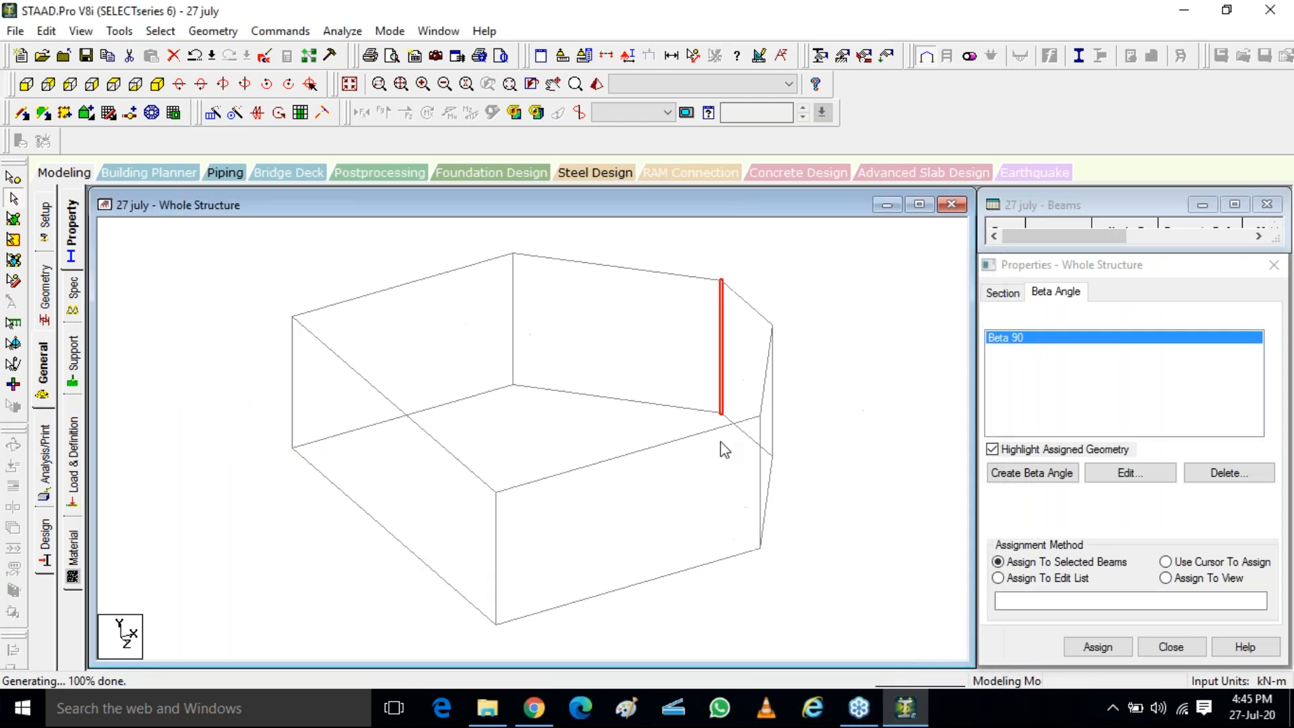
Assign the Rect 1.00x0.30 section to four selected columns, leaving out the two columns at X = 0
left_click(1001, 295)
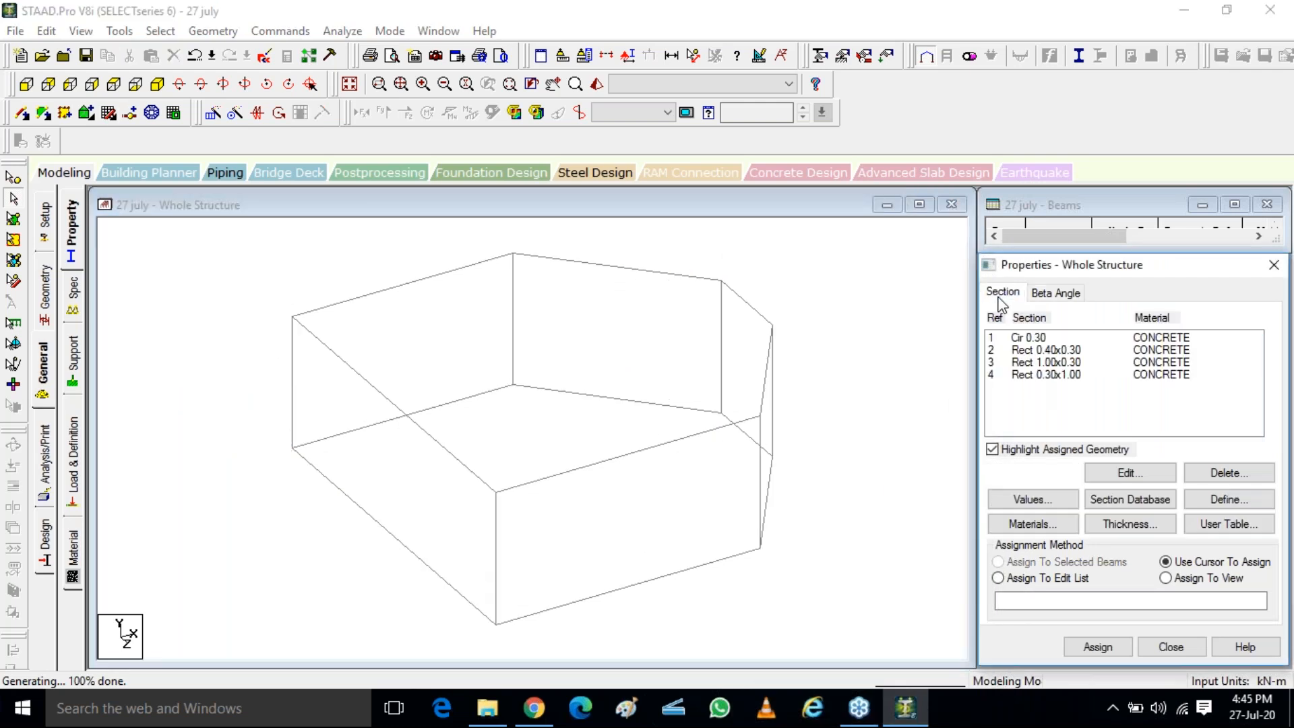
left_click(1045, 352)
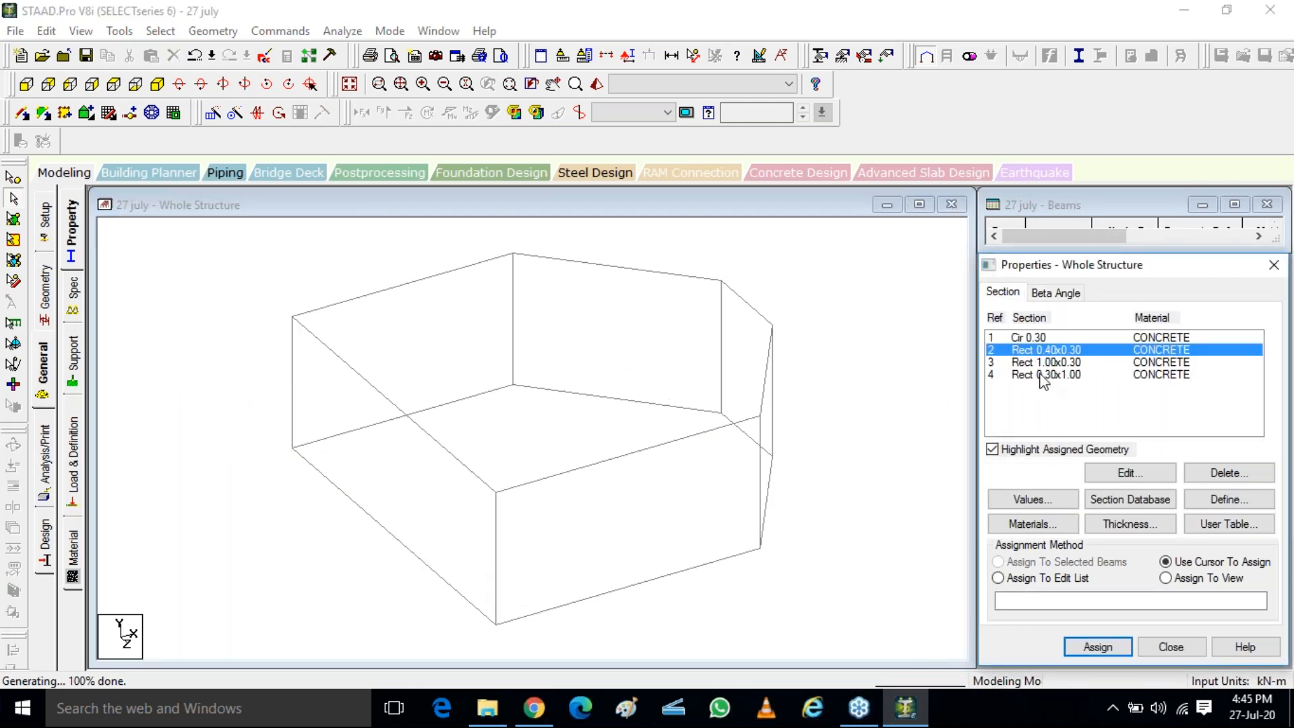
left_click(1040, 364)
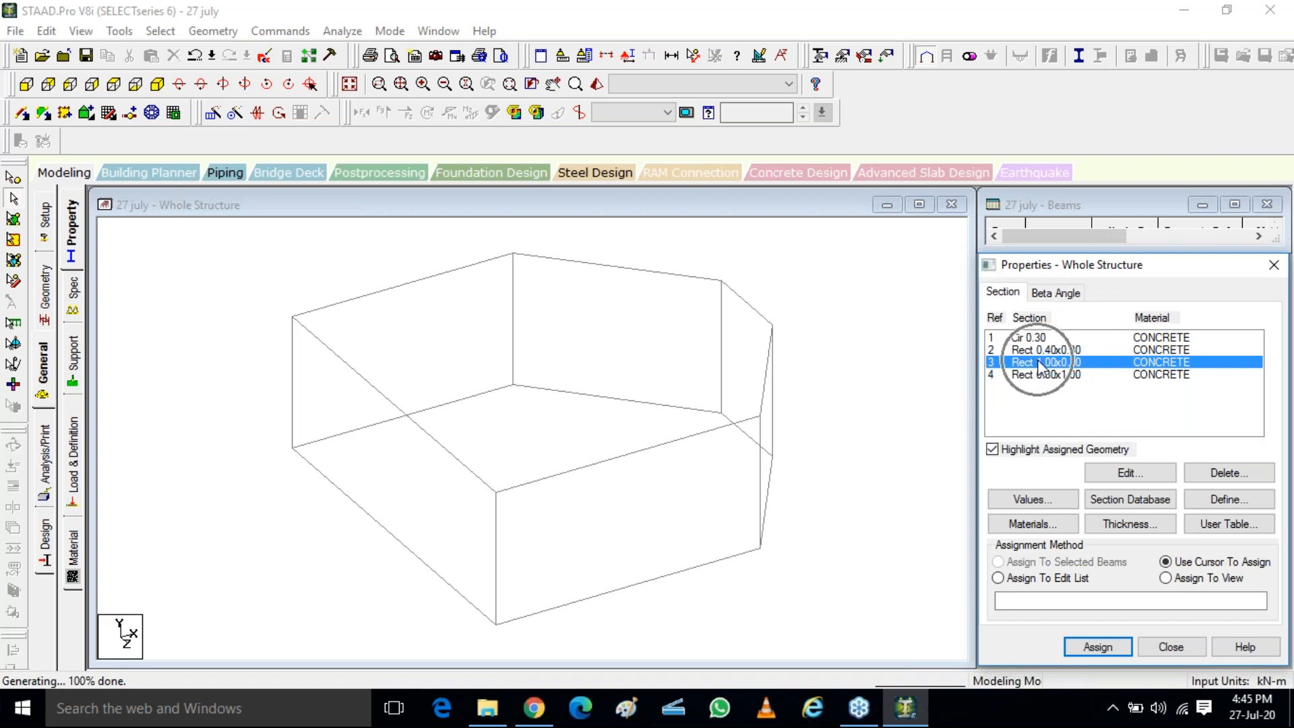
left_click(721, 348)
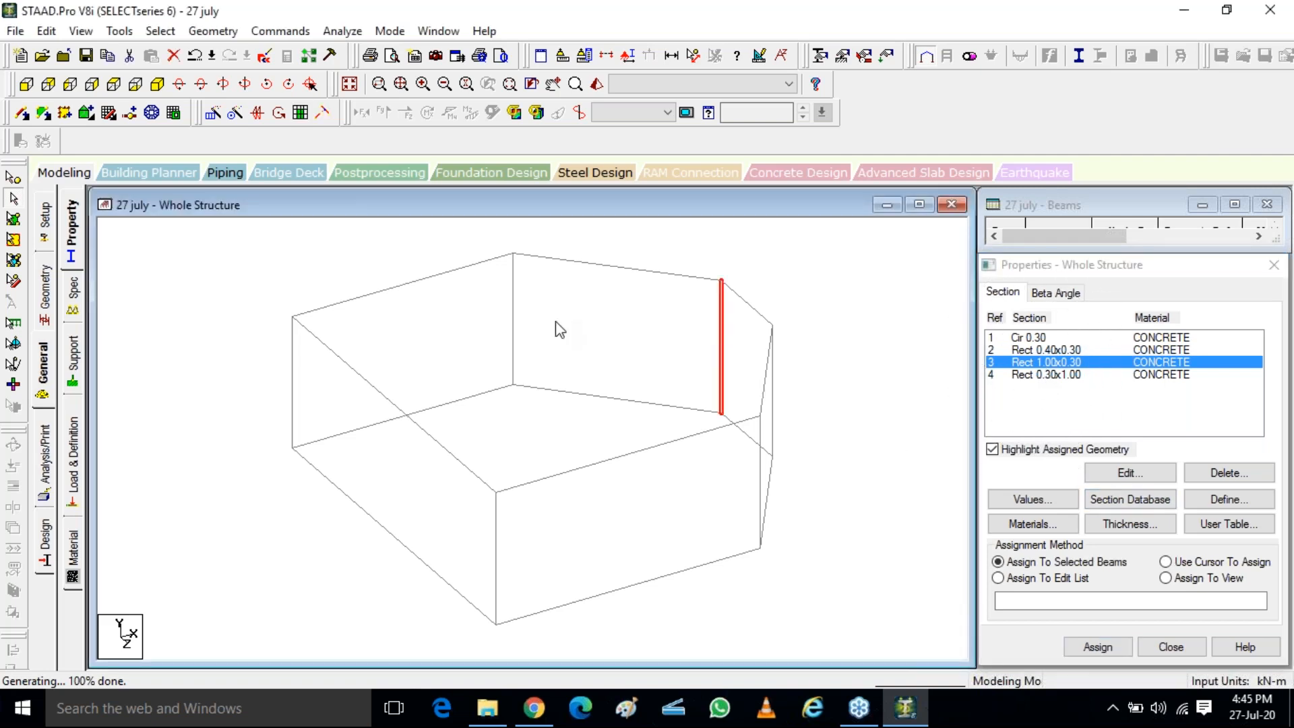
left_click(514, 324)
left_click(774, 405)
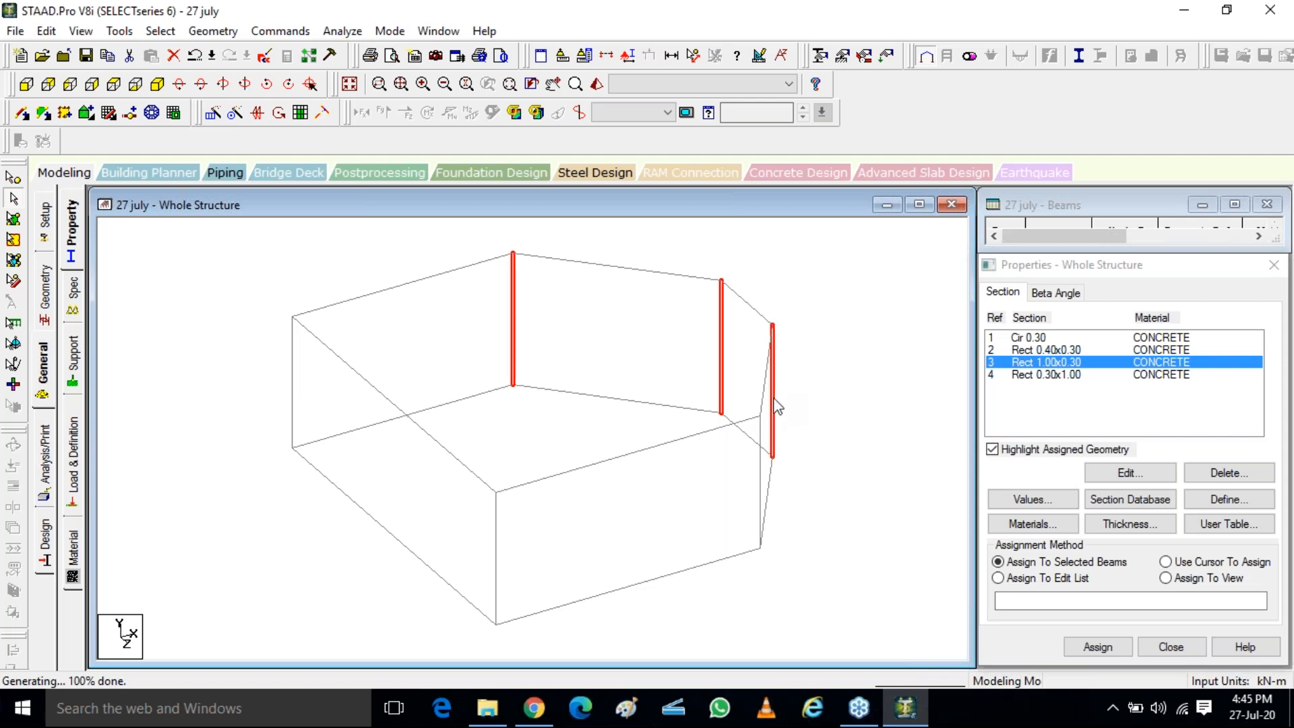
left_click(761, 462)
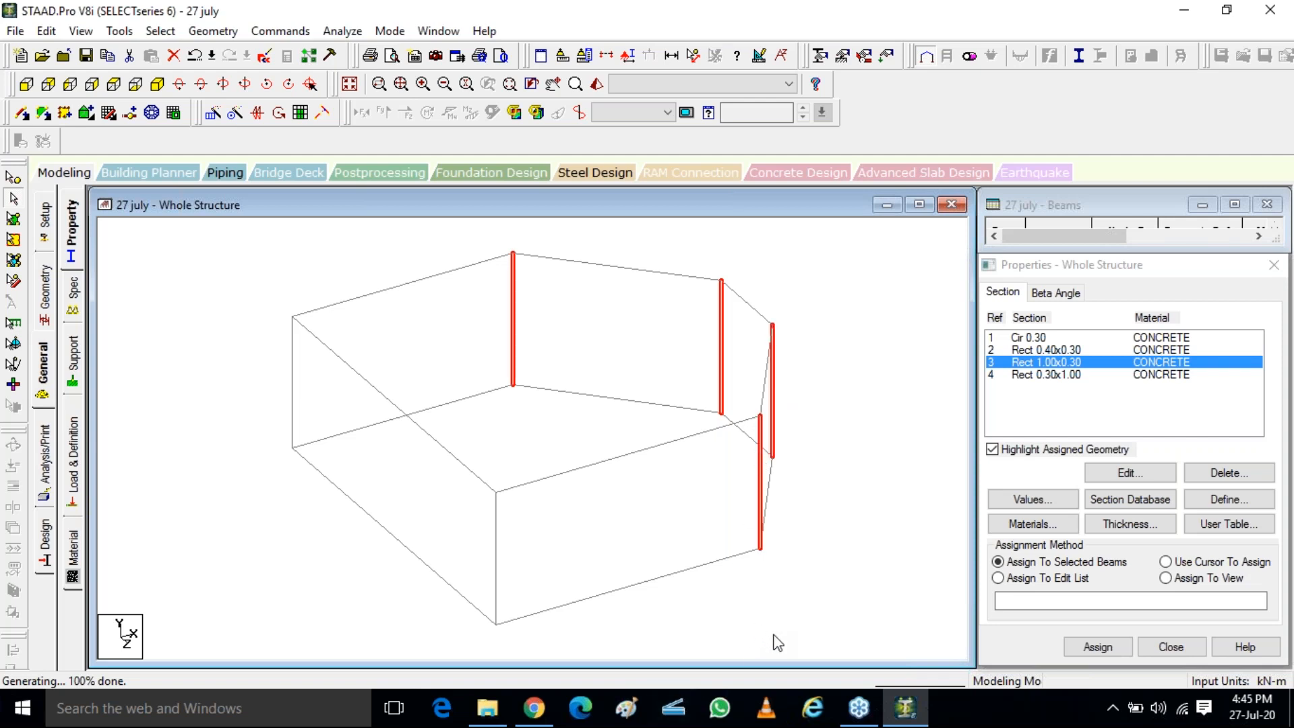
left_click(1096, 647)
left_click(1127, 509)
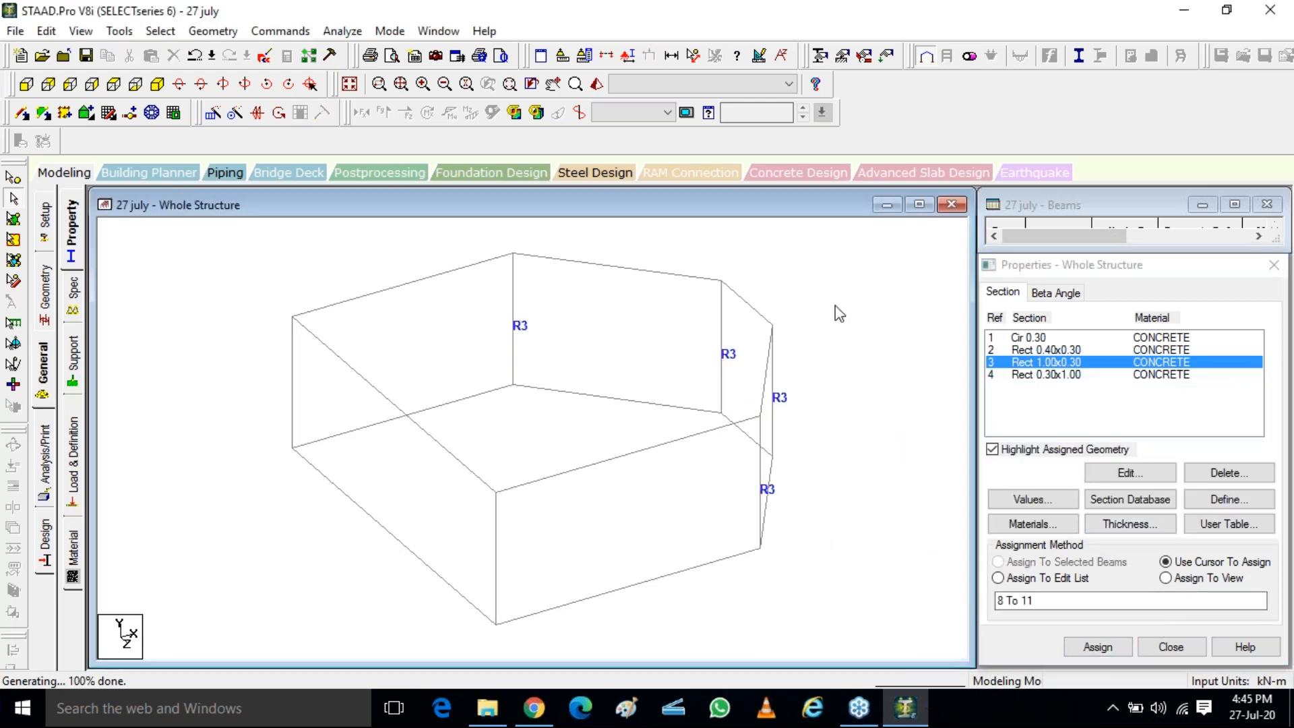
Choose the Rect 0.40x0.30 section and select all horizontal beams of the upper and lower outlines individually
left_click(990, 350)
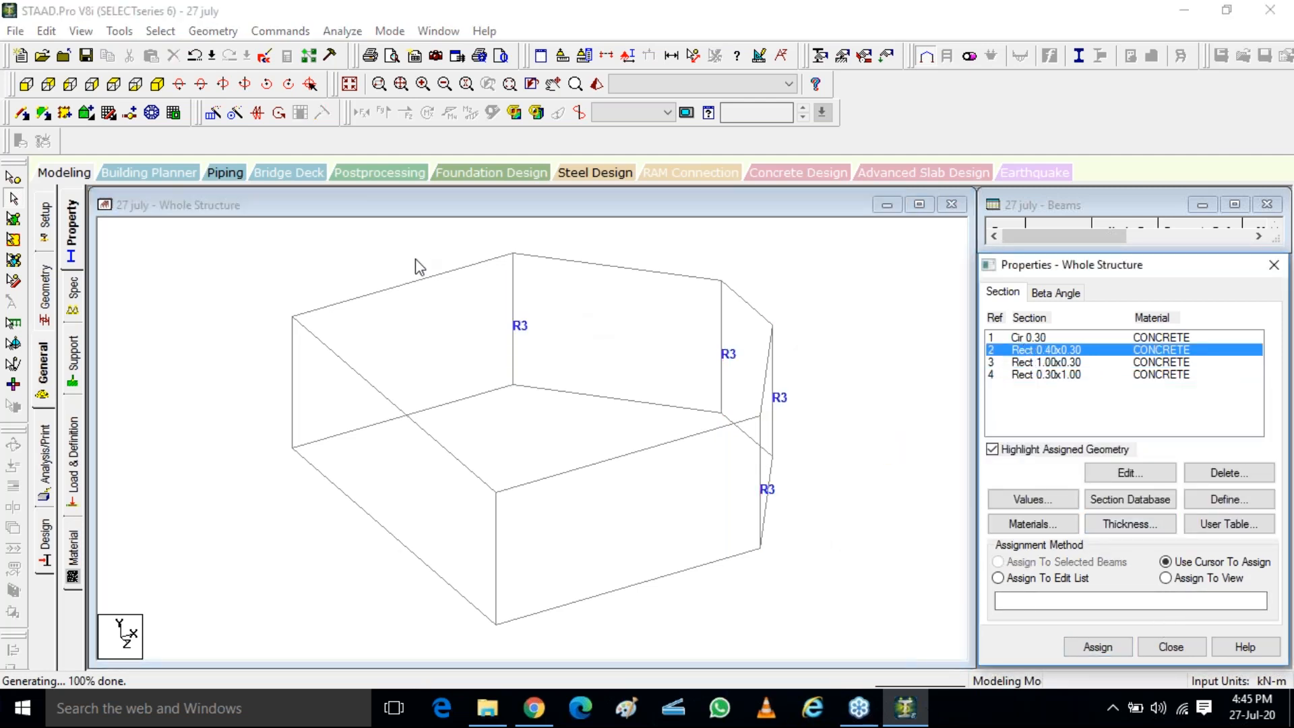
left_click(431, 275)
left_click(585, 262, "ctrl")
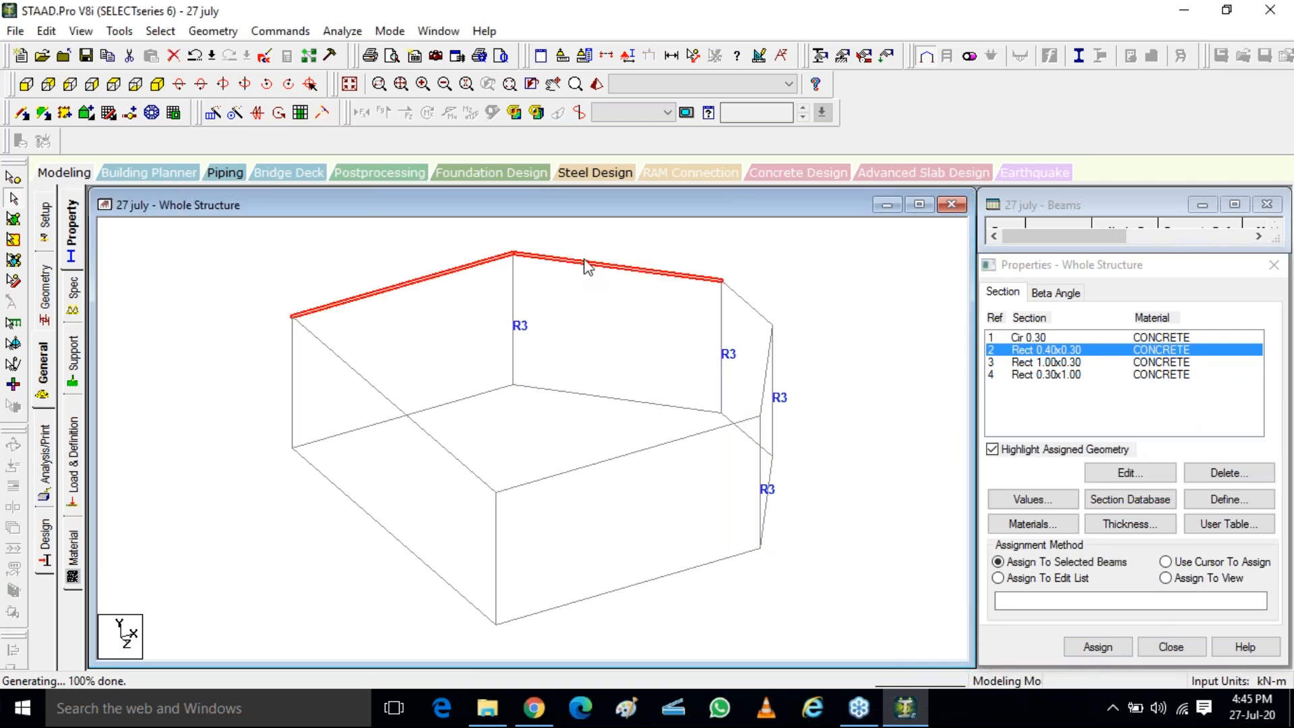
left_click(739, 297, "ctrl")
left_click(766, 376, "ctrl")
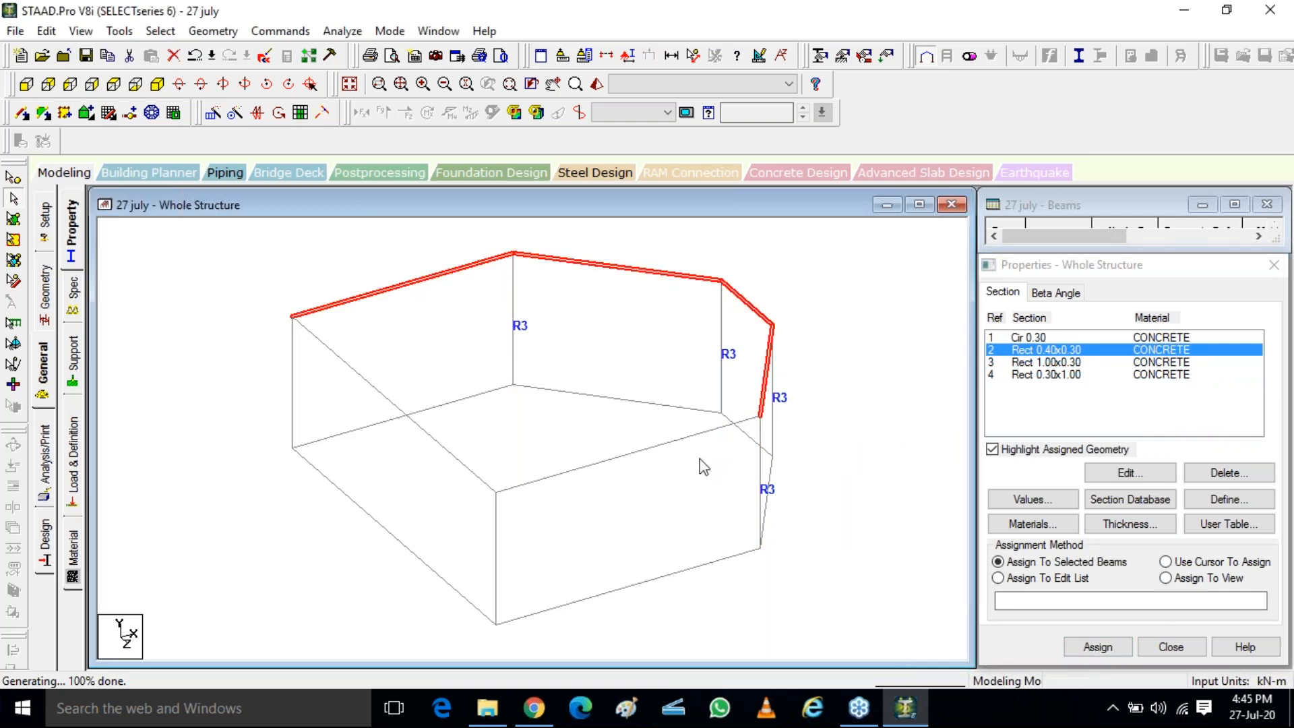
left_click(641, 451, "ctrl")
left_click(400, 407, "ctrl")
left_click(346, 432, "ctrl")
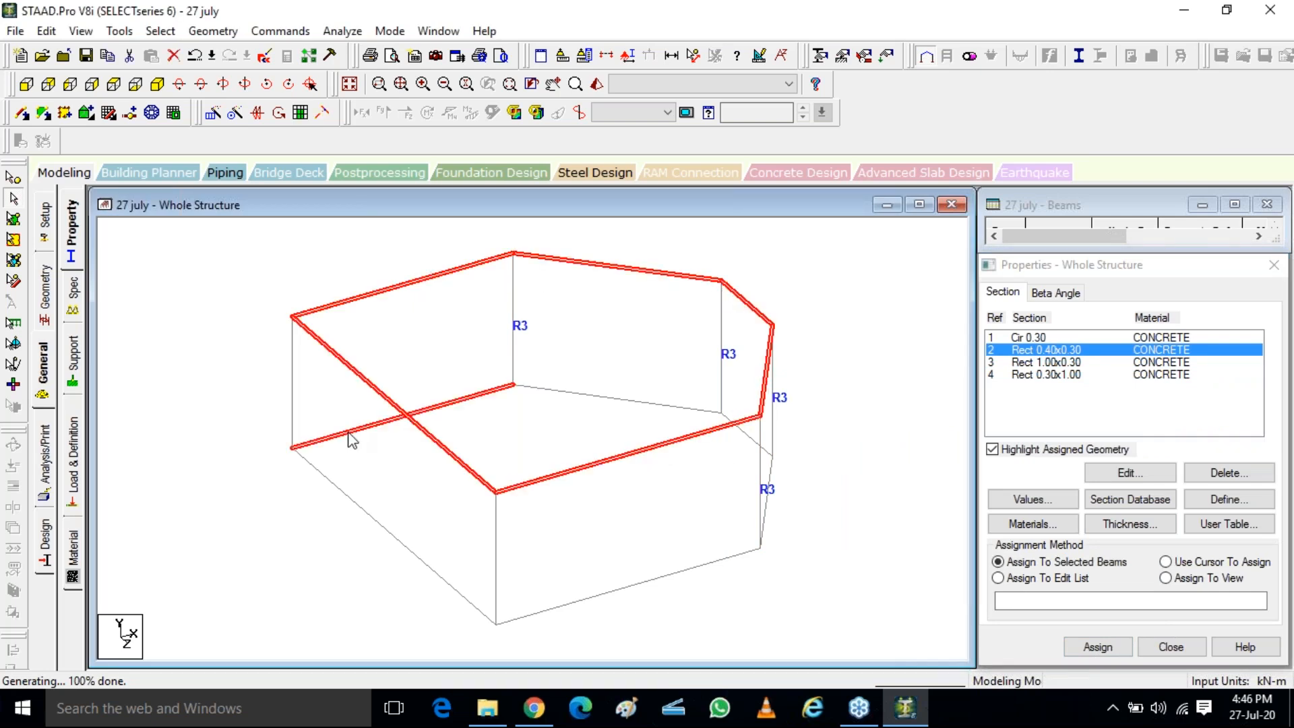
left_click(576, 396, "ctrl")
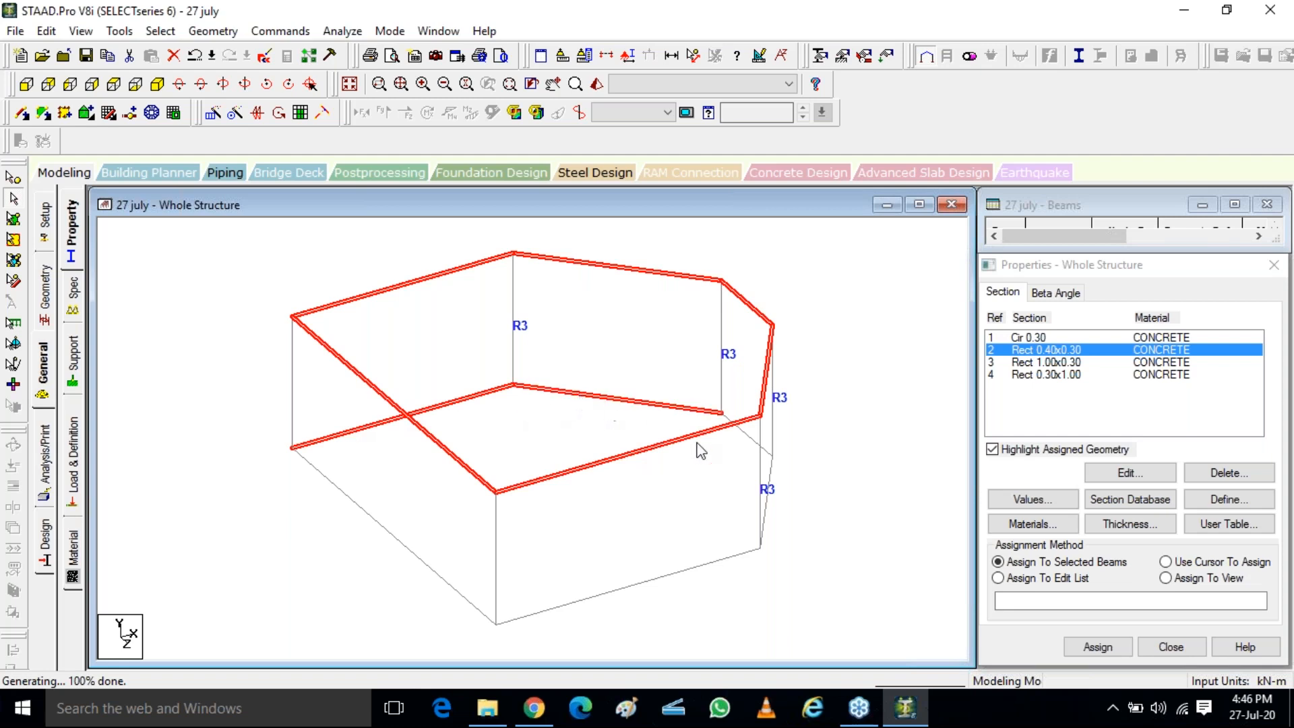
left_click(752, 443, "ctrl")
left_click(772, 478, "ctrl")
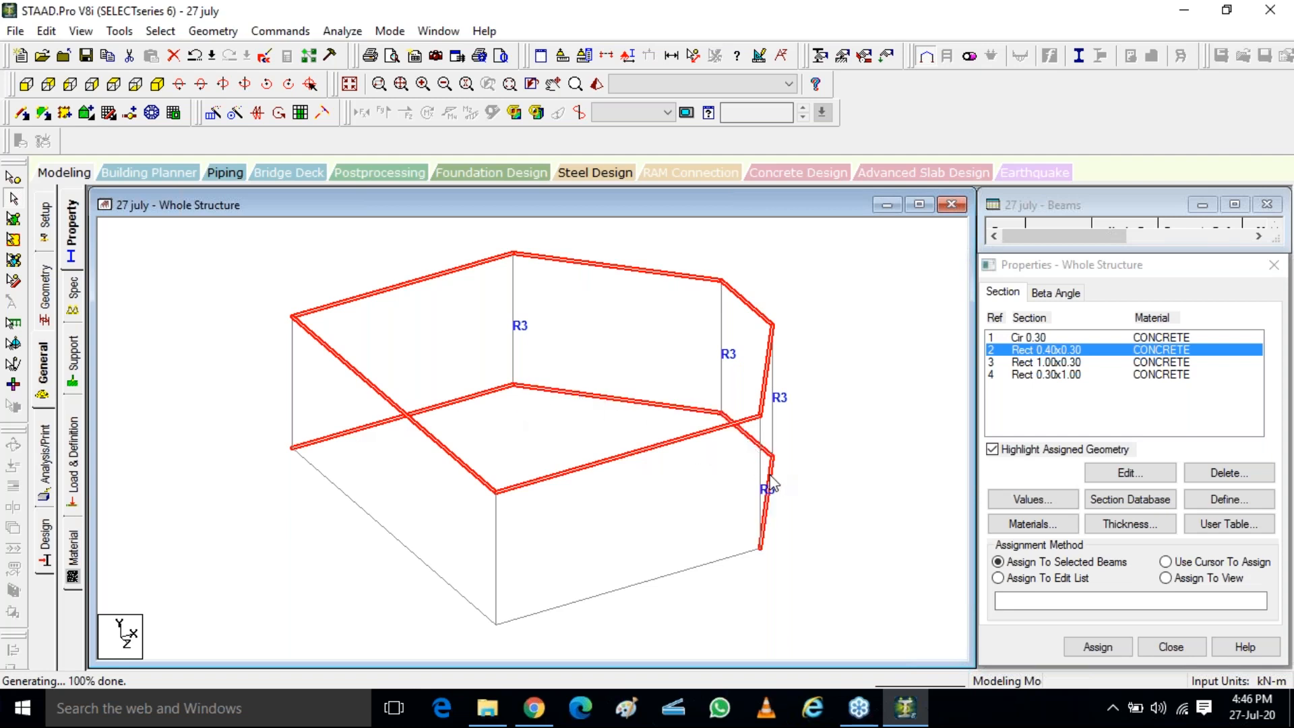
left_click(691, 568, "ctrl")
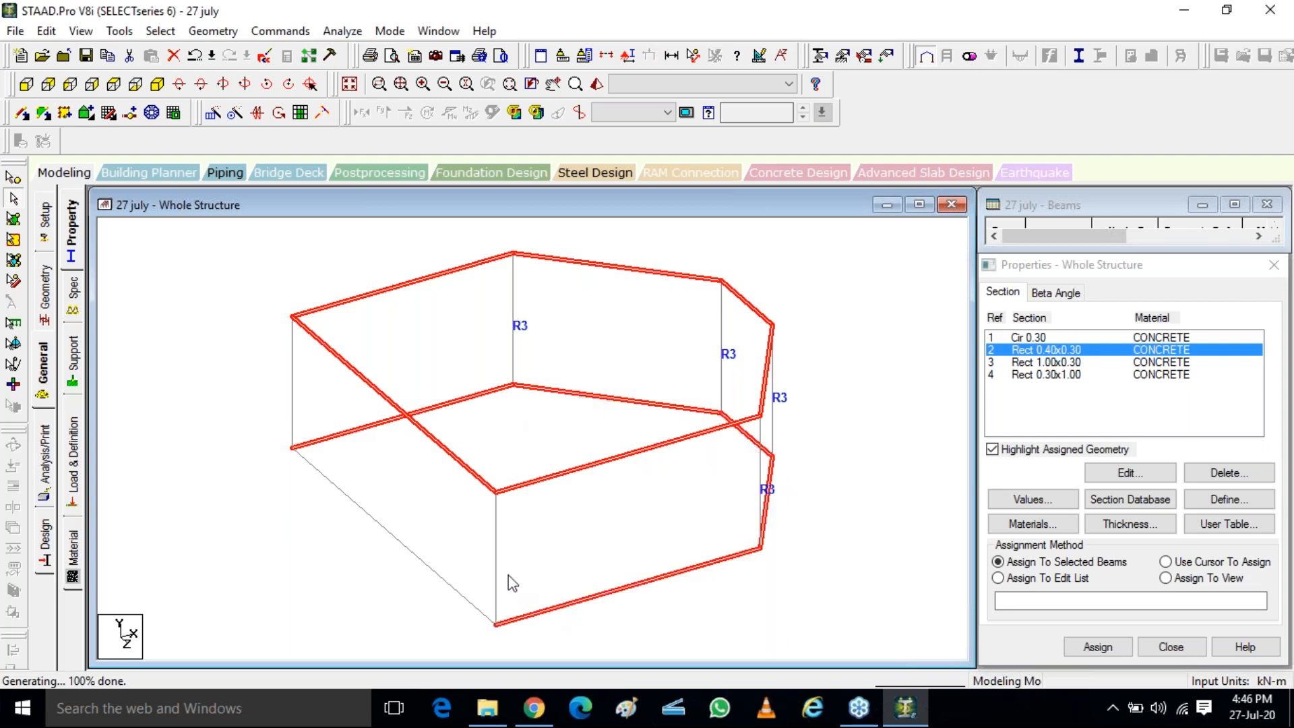
left_click(405, 557, "ctrl")
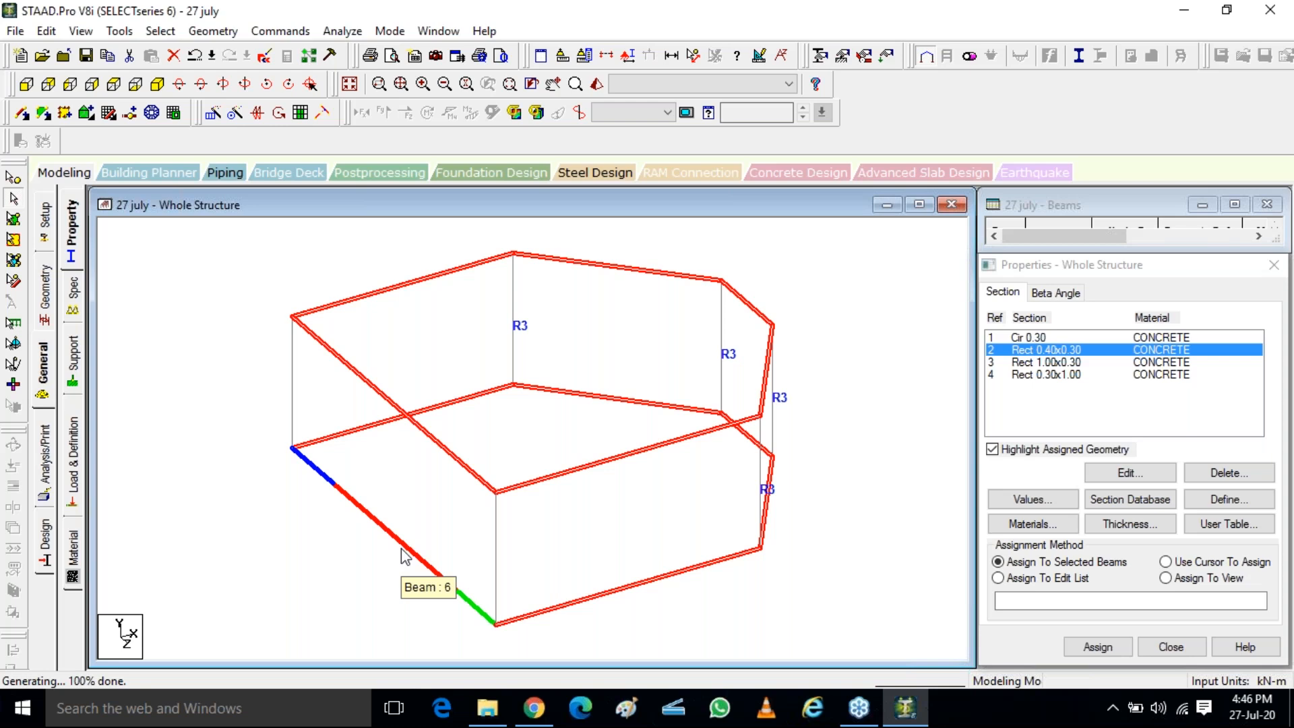
double_click(137, 15)
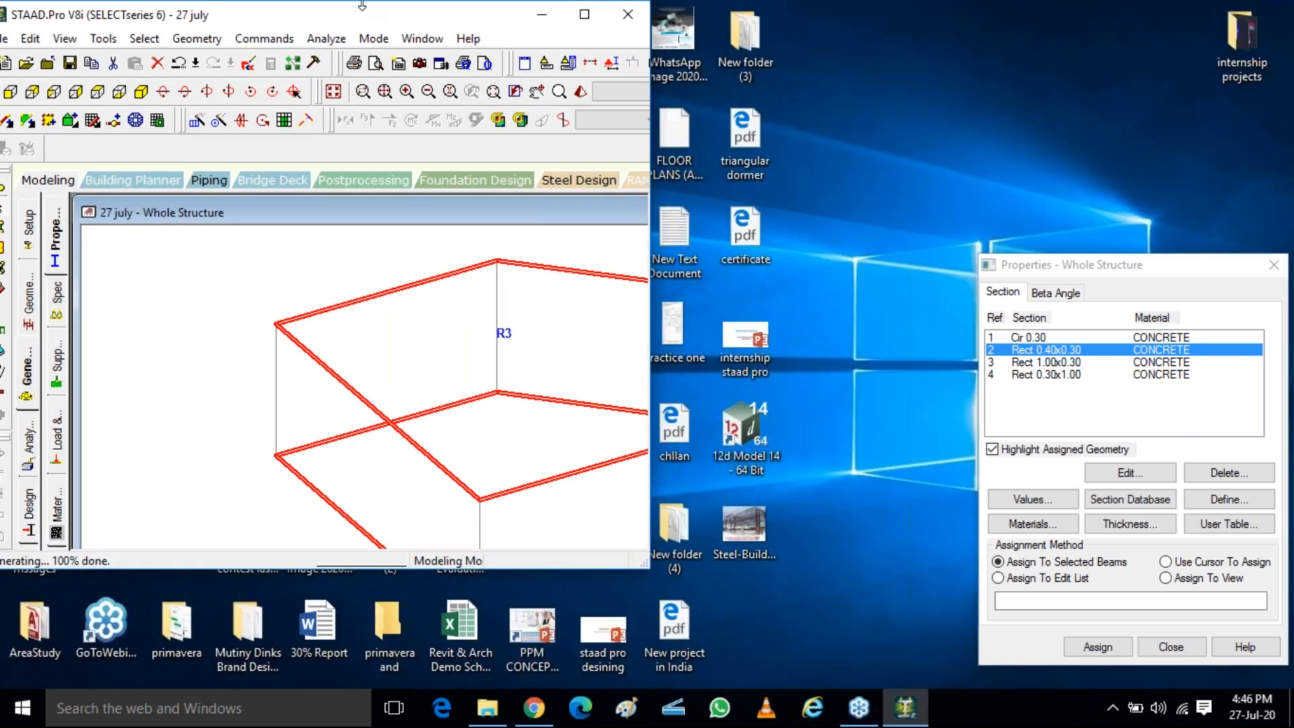
left_click(589, 15)
left_click(160, 30)
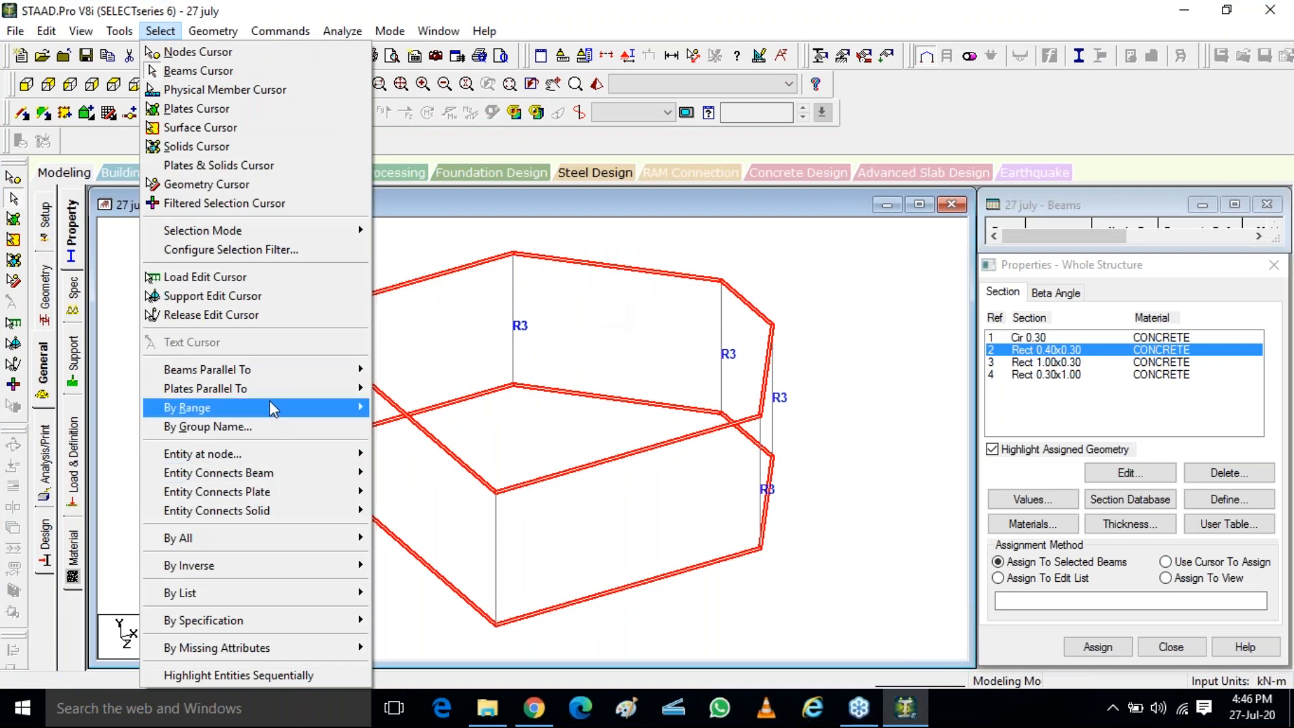
mouse_move(253, 398)
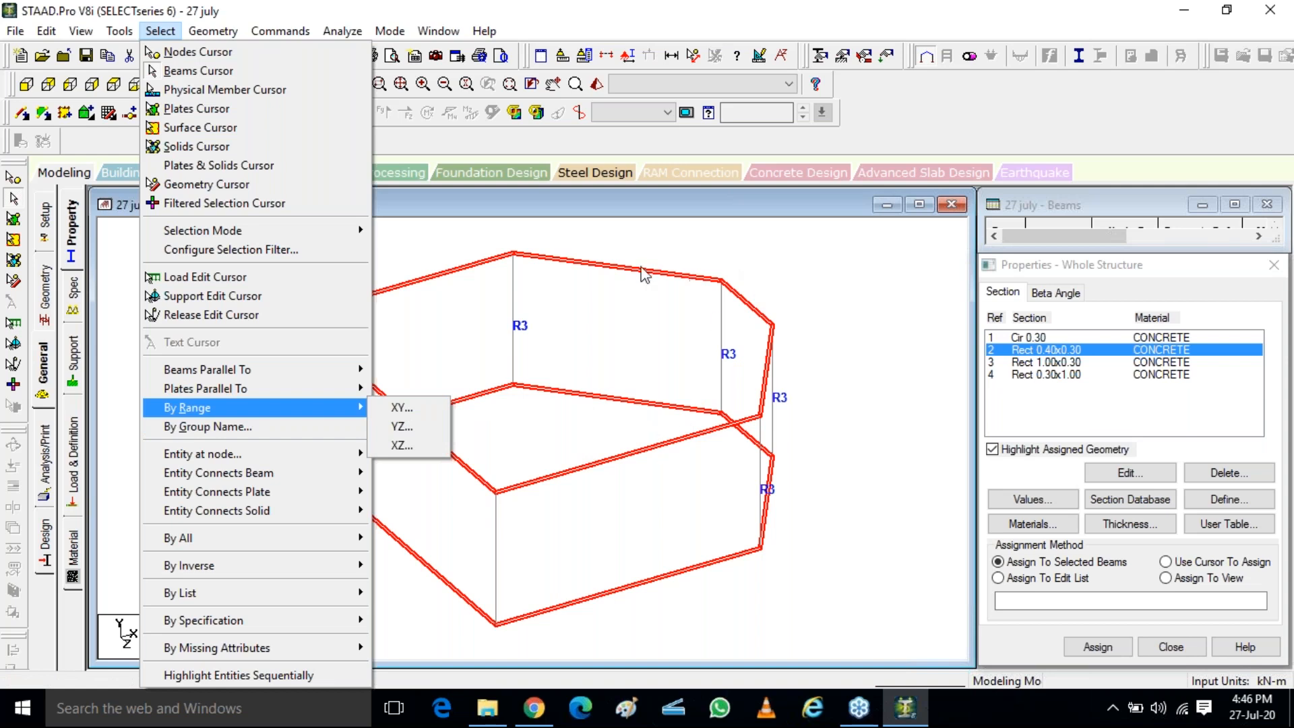
left_click(637, 266)
Clear the selection, reselect the upper and lower beams in the front view, save the modified structure, and assign them Rect 0.40x0.30
left_click(576, 260)
left_click(205, 323)
left_click(26, 84)
left_click_drag(141, 283, 903, 311)
left_click_drag(154, 551, 912, 588)
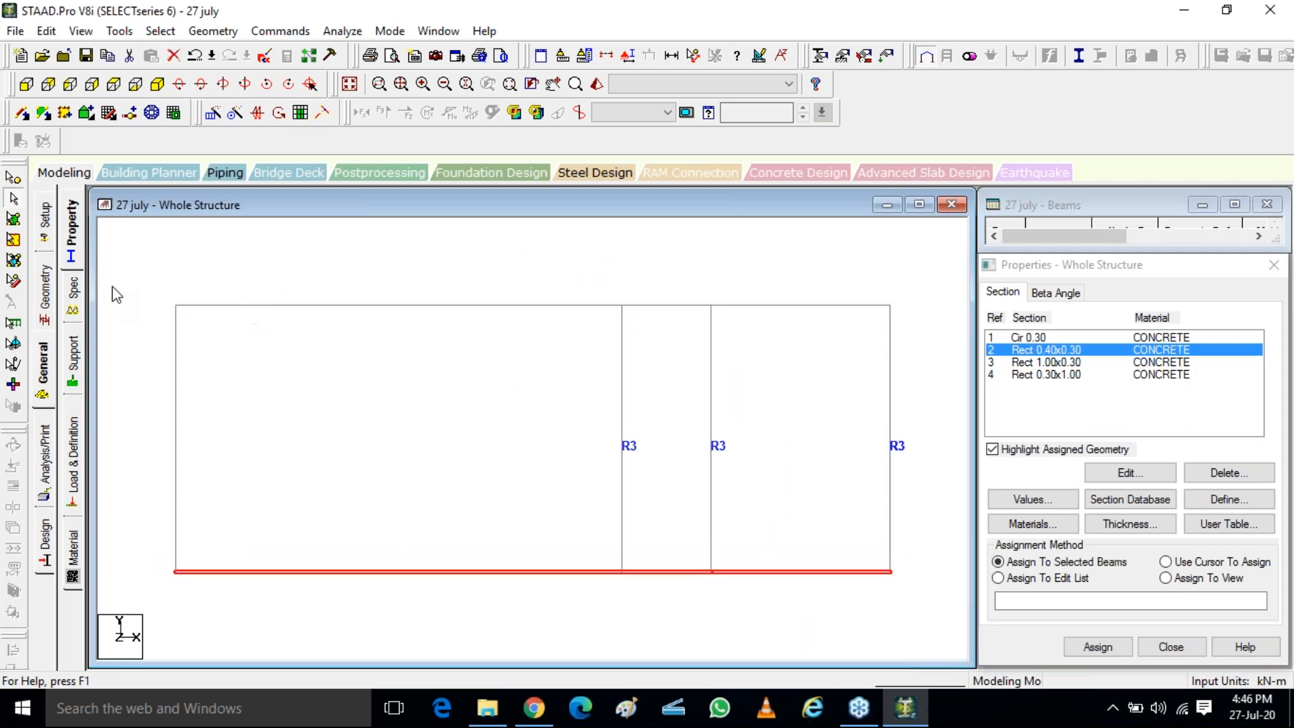
left_click_drag(119, 285, 874, 315)
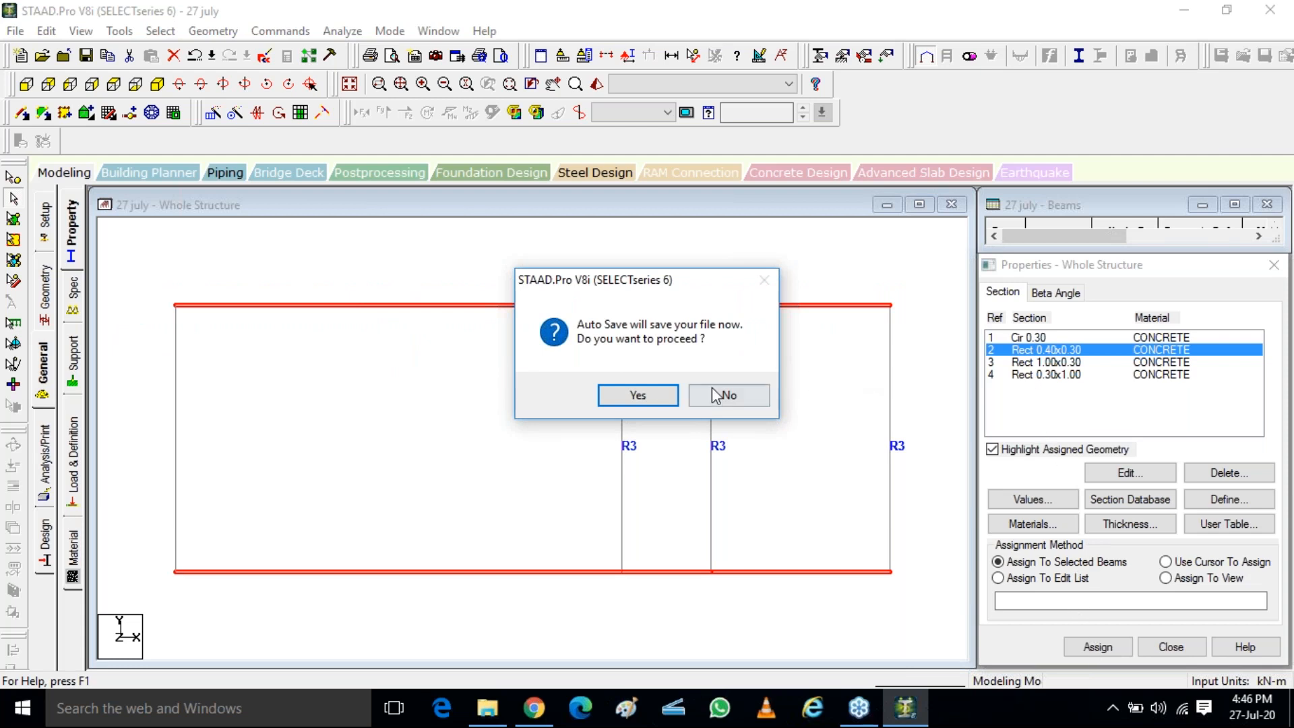
left_click(658, 398)
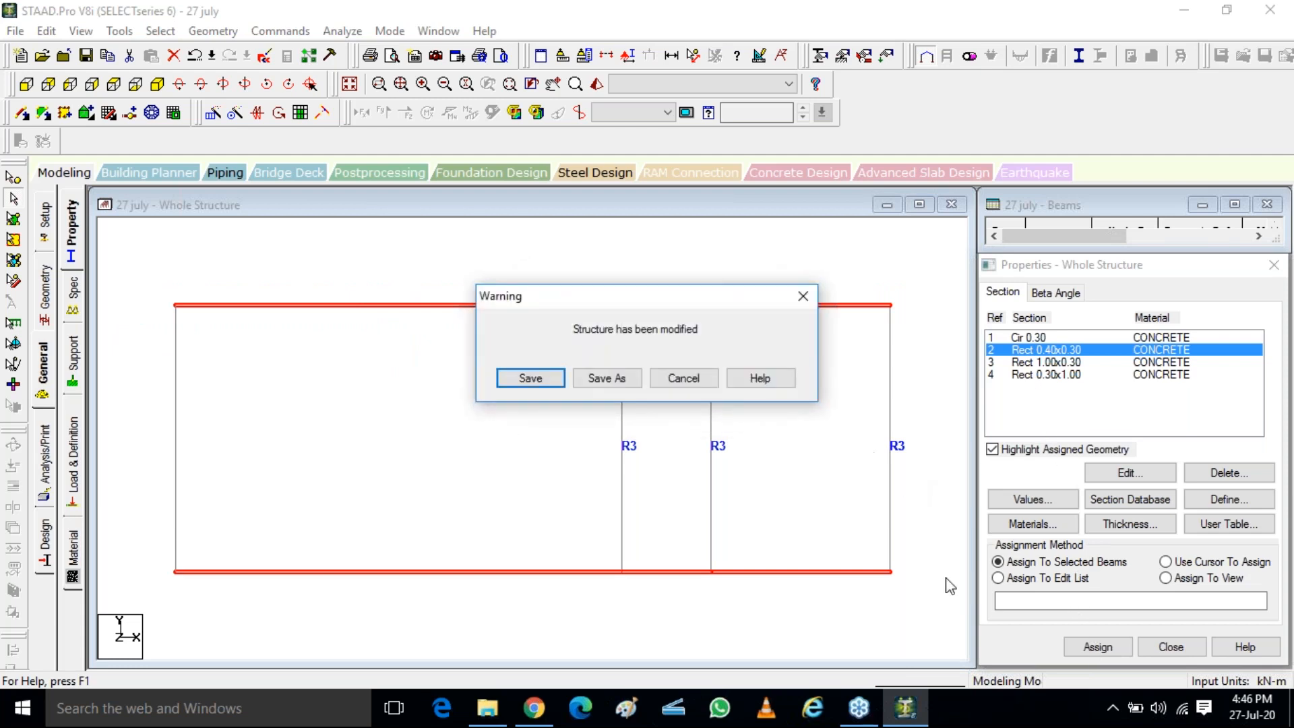
left_click(528, 378)
left_click(1090, 652)
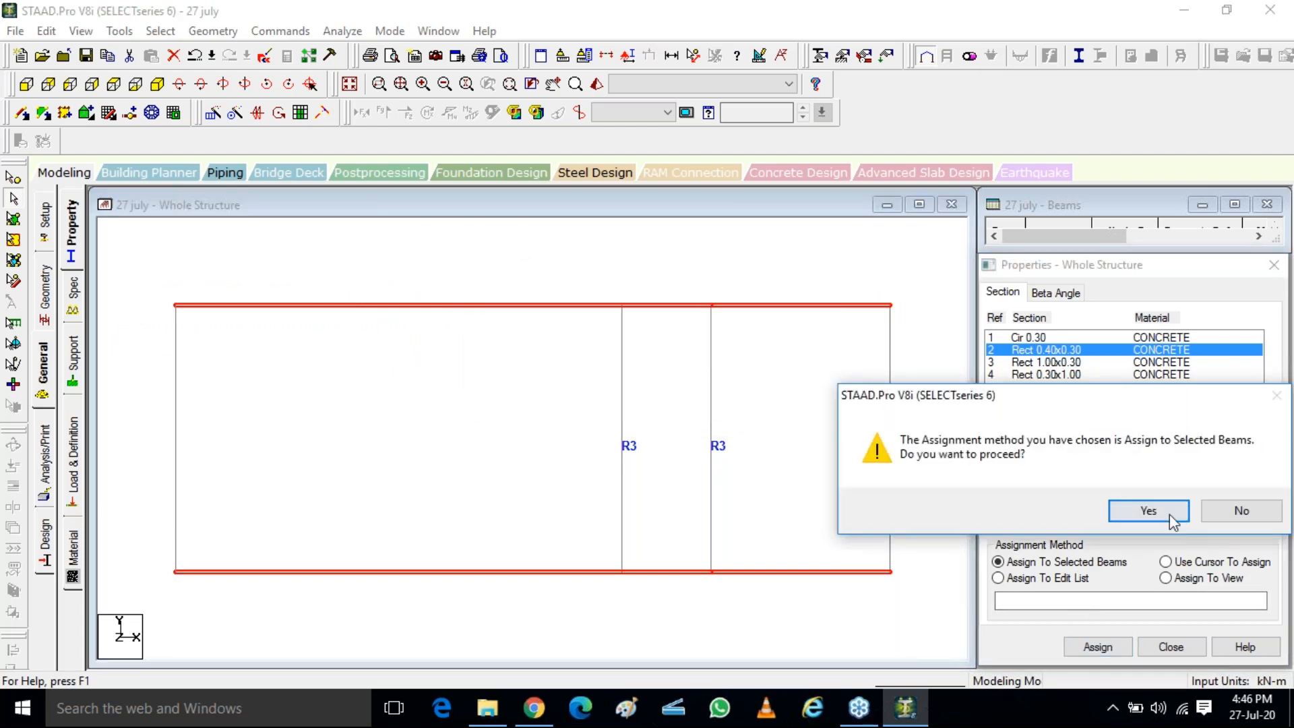
left_click(1148, 511)
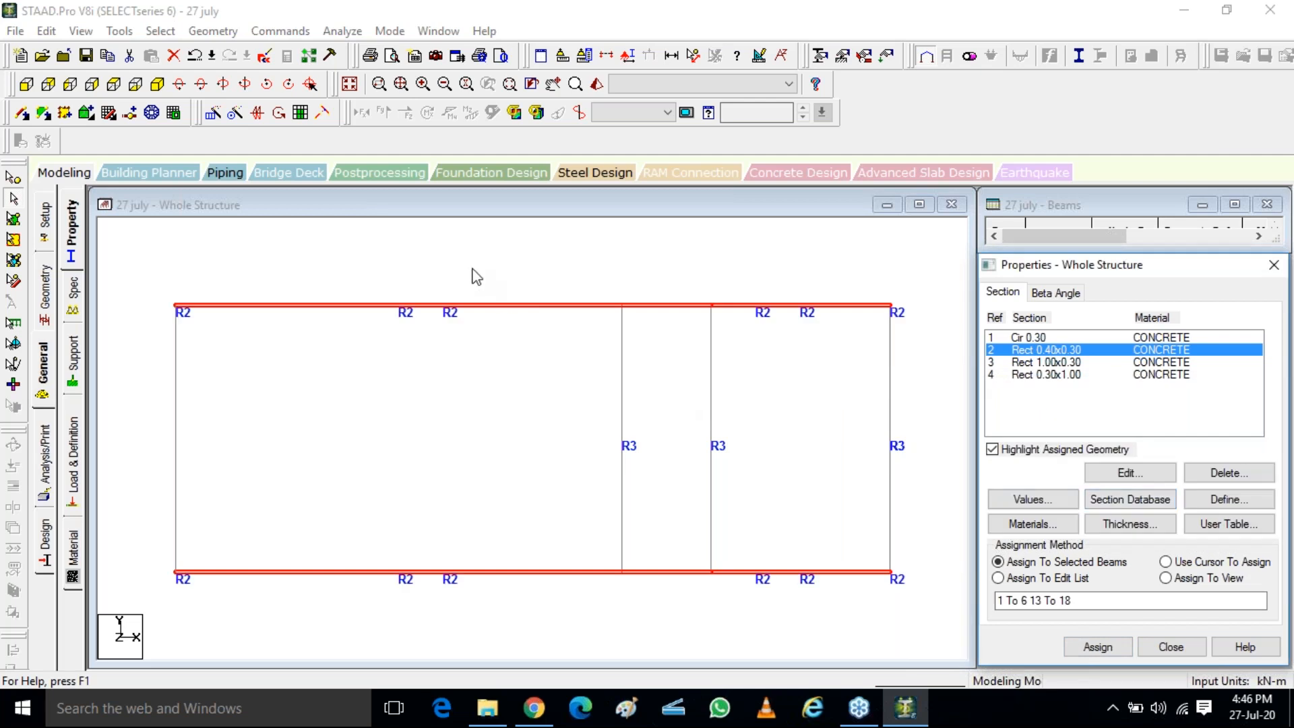
Inspect the column orientations of the whole frame in a 3D rendering, and close the rendered view
left_click(157, 84)
left_click(598, 85)
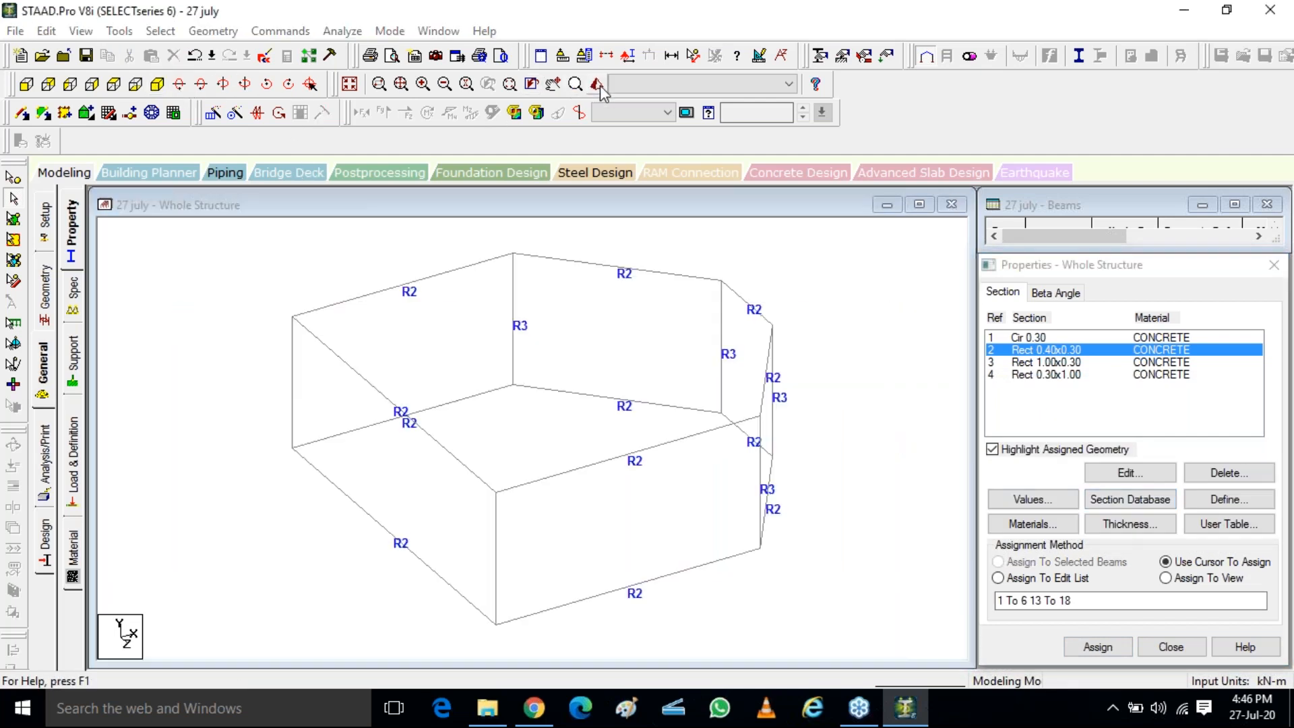
left_click_drag(764, 450, 625, 580)
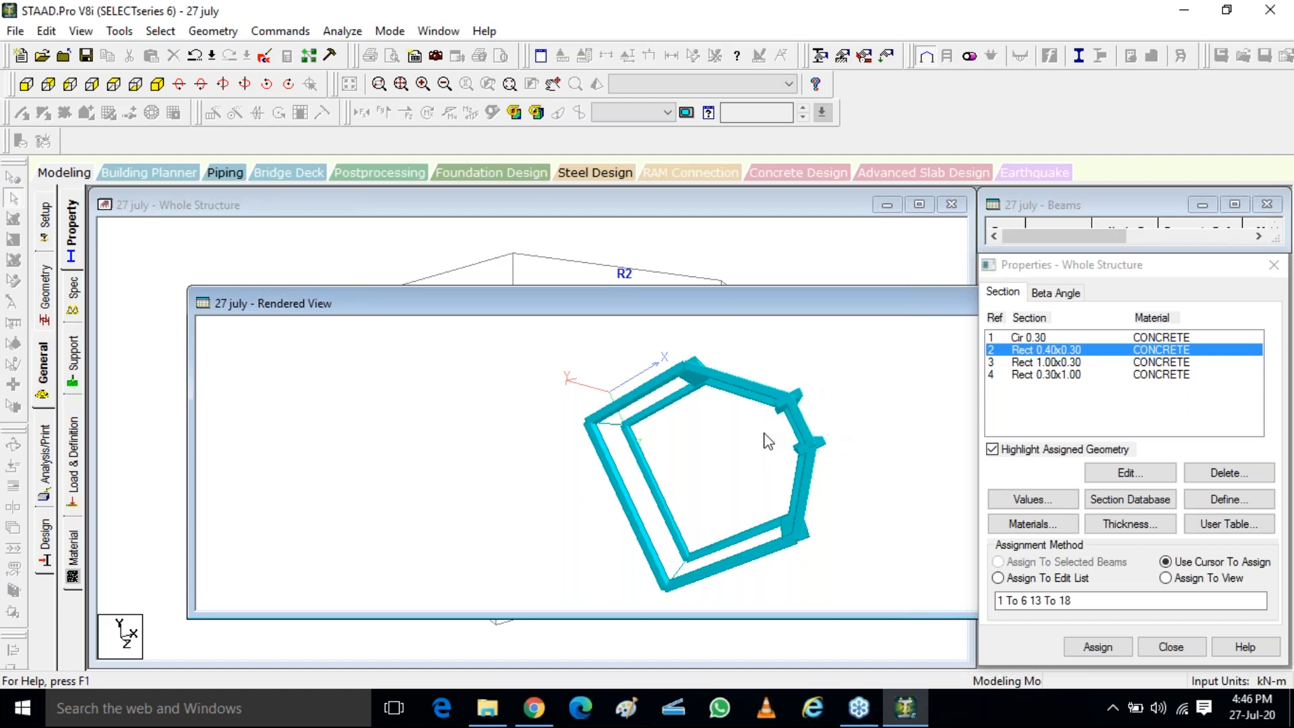
left_click_drag(690, 366, 775, 457)
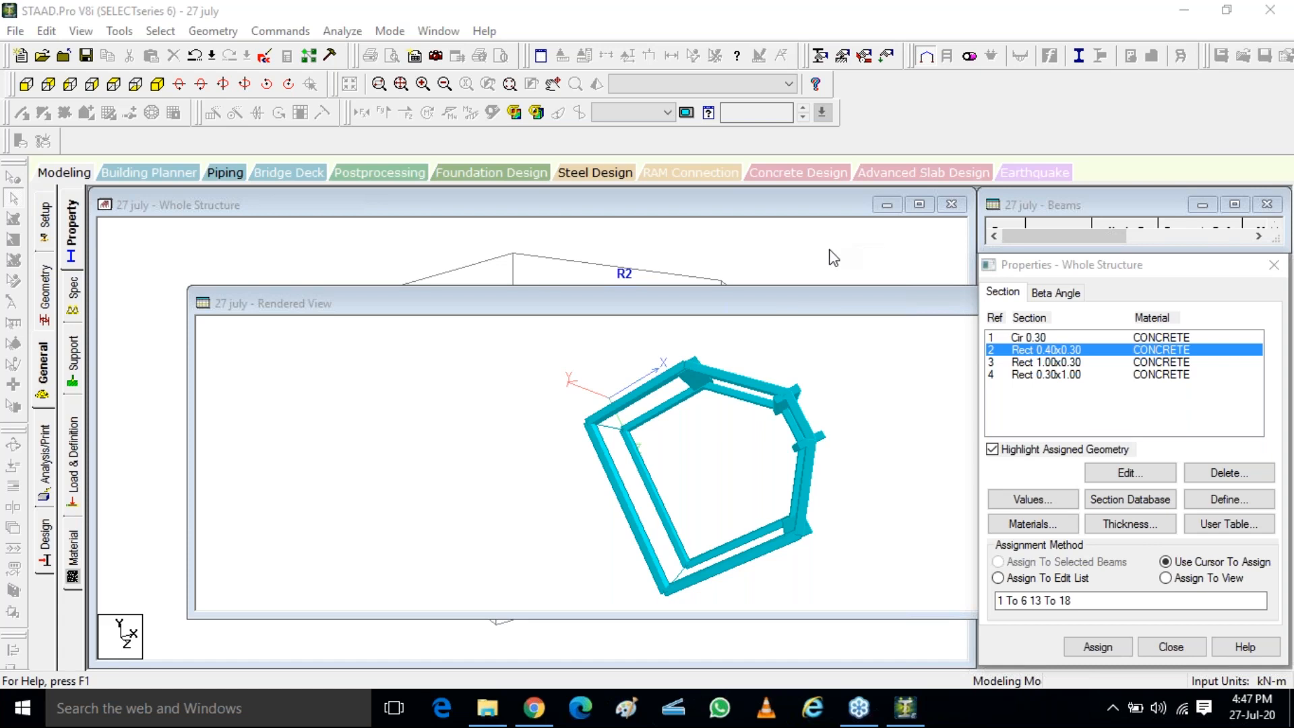
left_click_drag(859, 312, 769, 443)
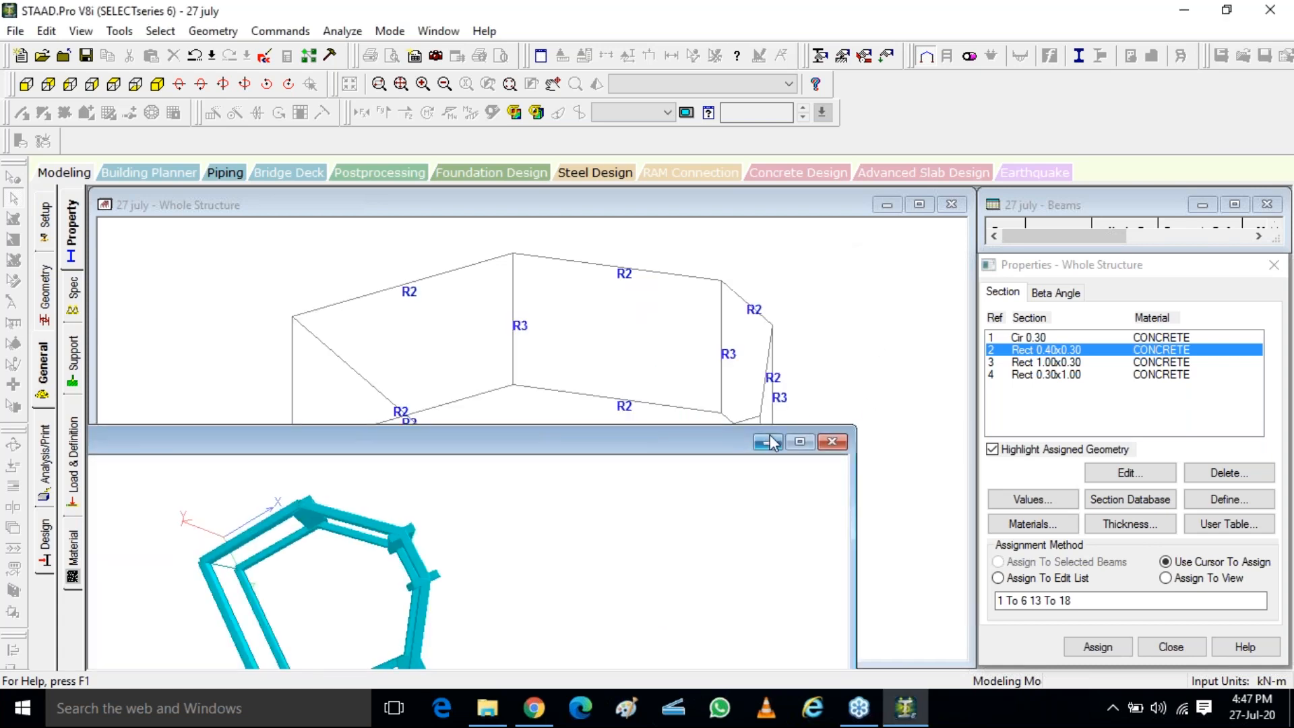
left_click(836, 445)
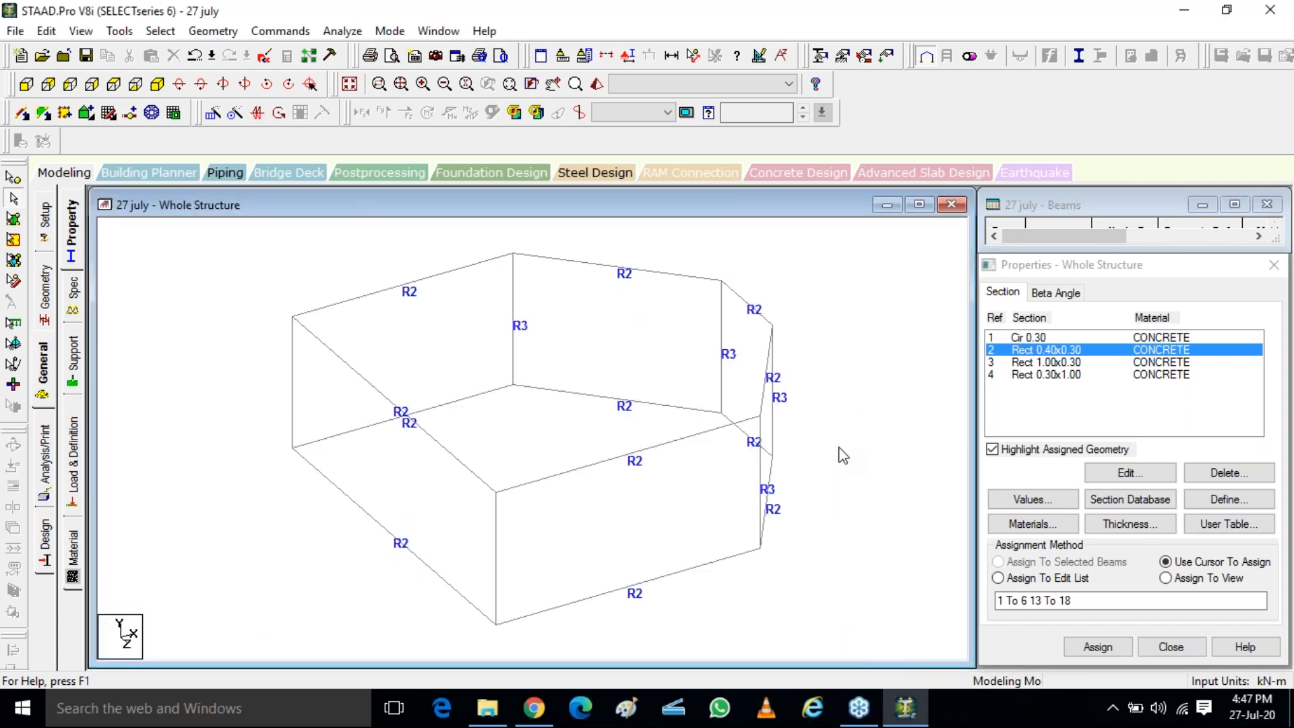
Select the two Rect 1.00x0.30 columns at the ends of the frame's shortest side in the isometric view
left_click(723, 357)
left_click(775, 399)
left_click(723, 414)
left_click(108, 112)
left_click_drag(713, 368, 735, 404)
left_click_drag(697, 466, 736, 499)
left_click(157, 83)
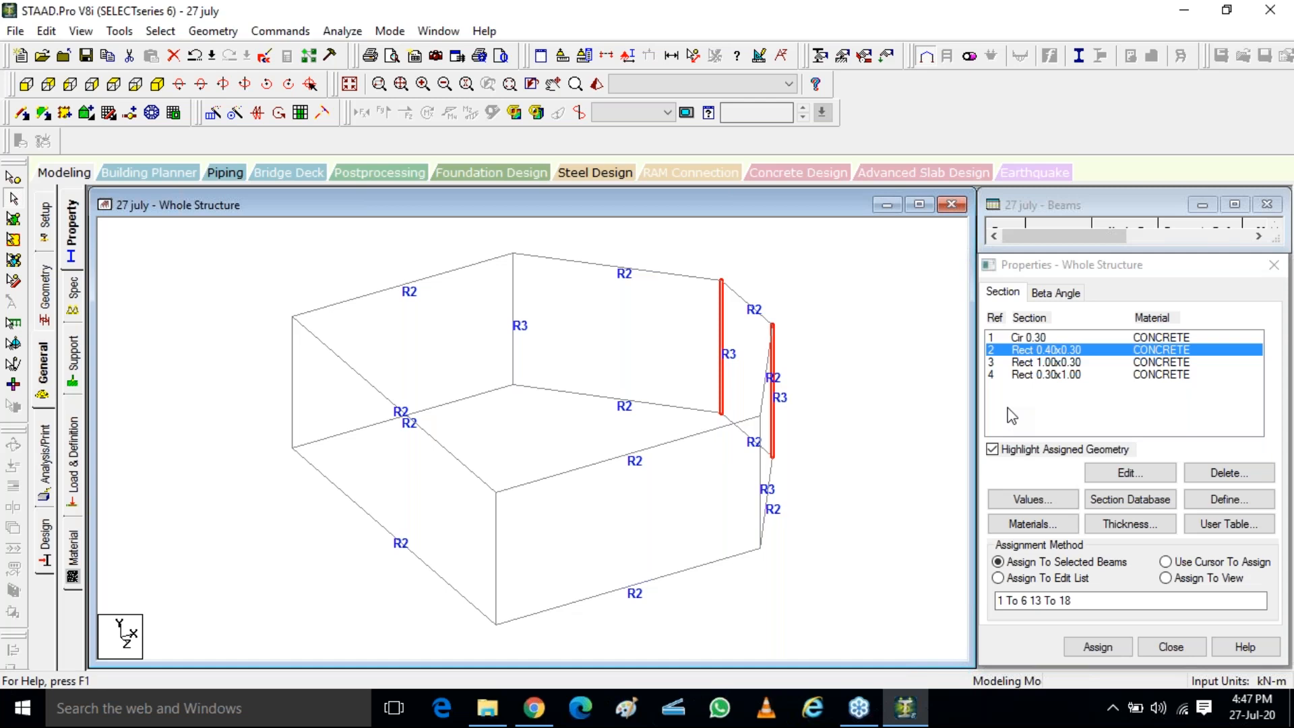
Create two beta angles in degrees, one of 45 and one of 30
left_click(1071, 293)
left_click(1057, 471)
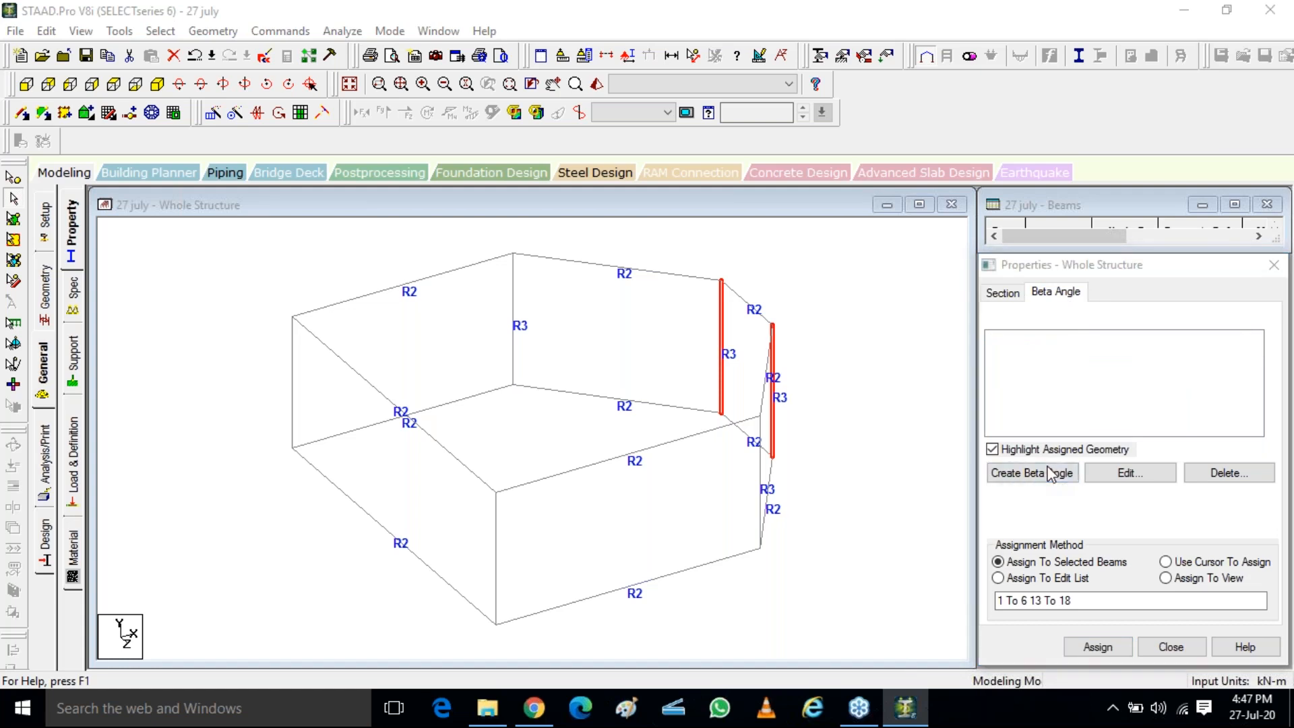
left_click_drag(1162, 400, 1136, 403)
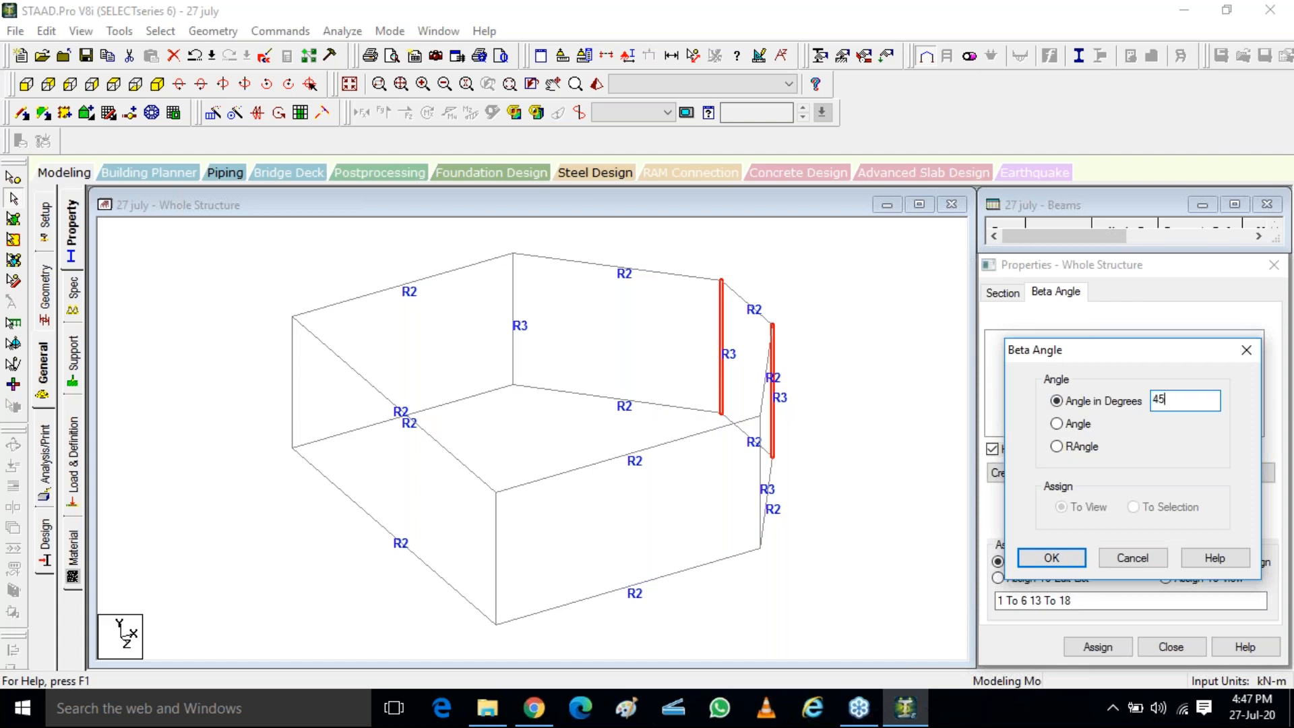
left_click(1045, 559)
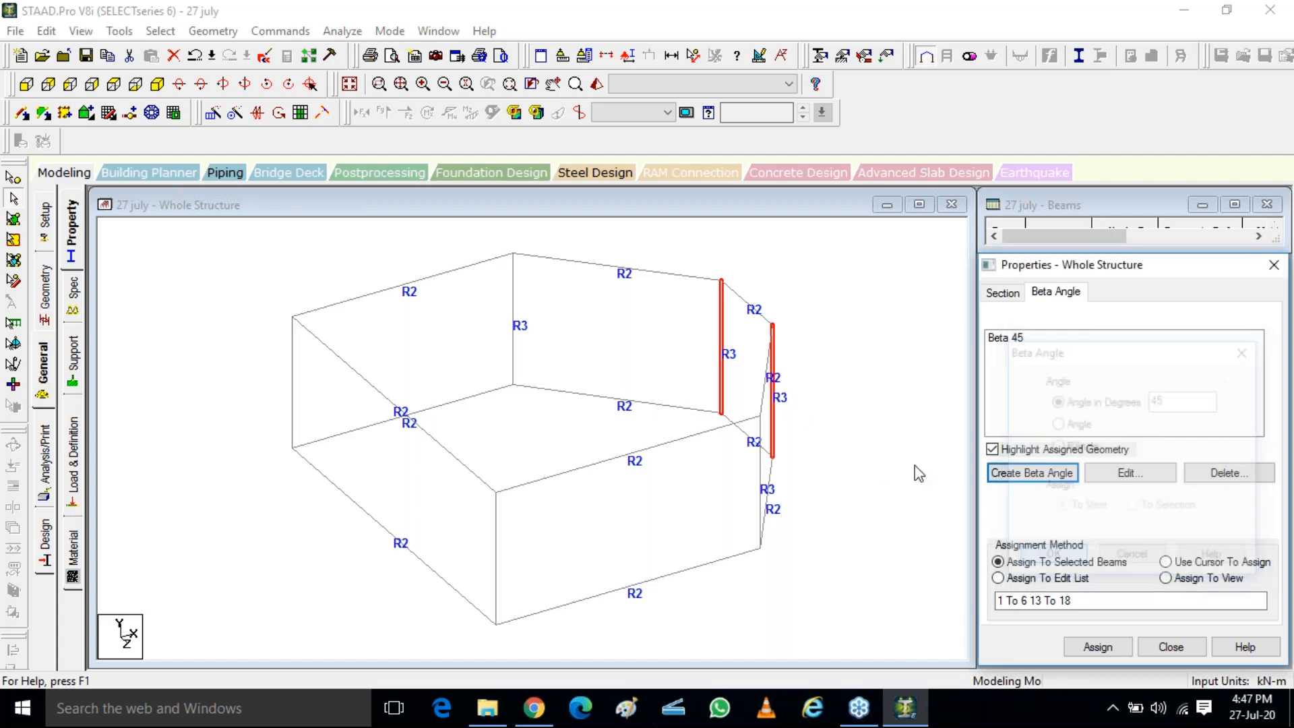
left_click(1033, 473)
left_click_drag(1161, 400, 1143, 401)
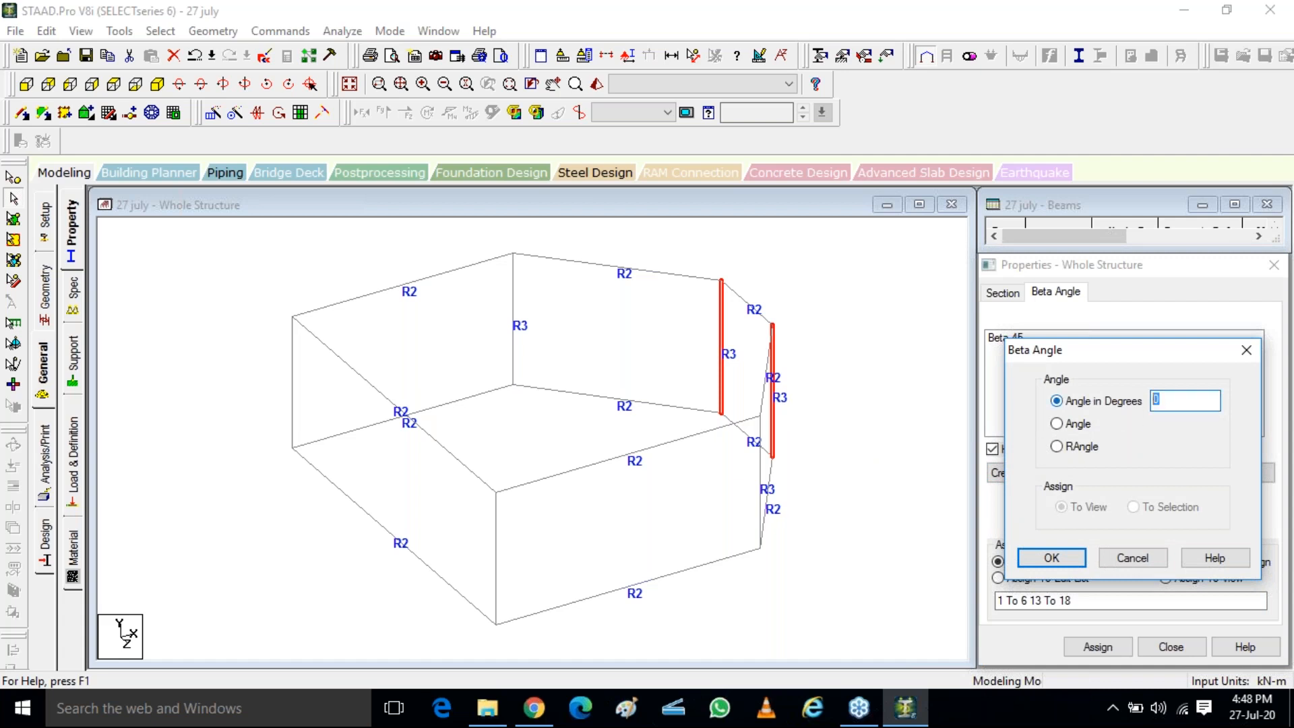
left_click(1051, 558)
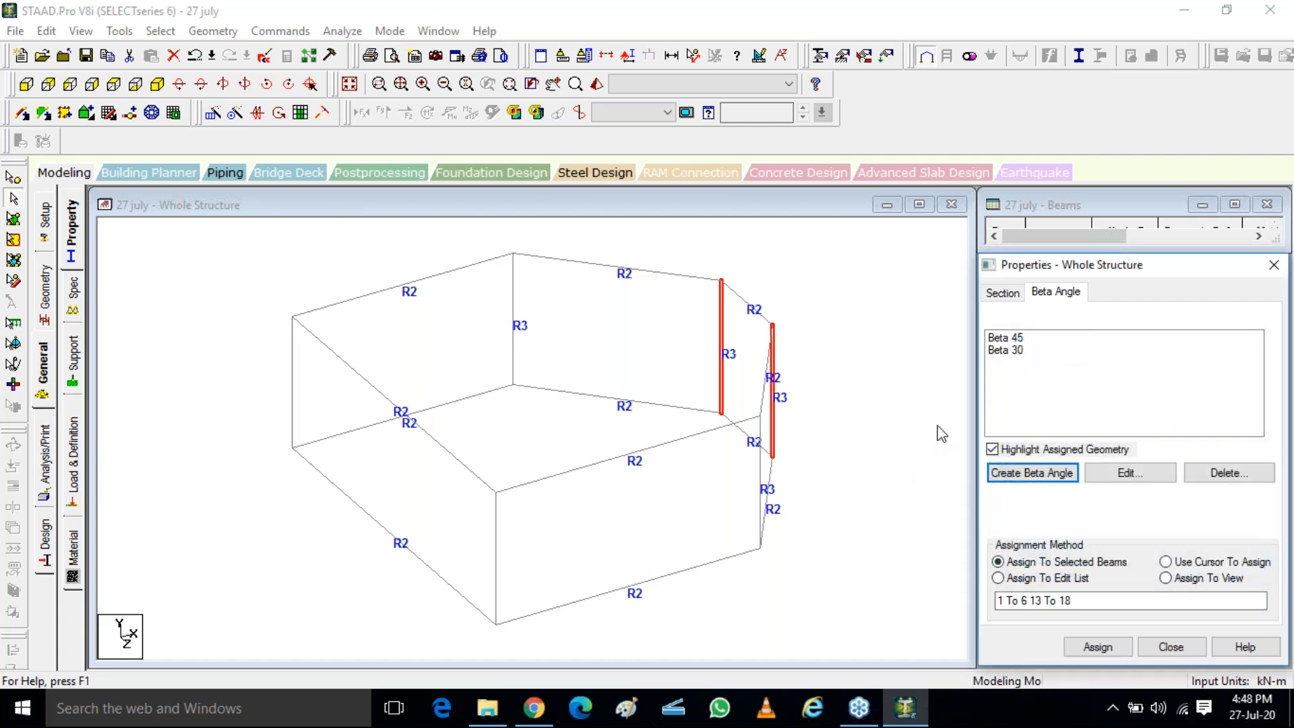
Assign the Beta 45 angle to the rear column of the frame's shortest side
left_click(998, 339)
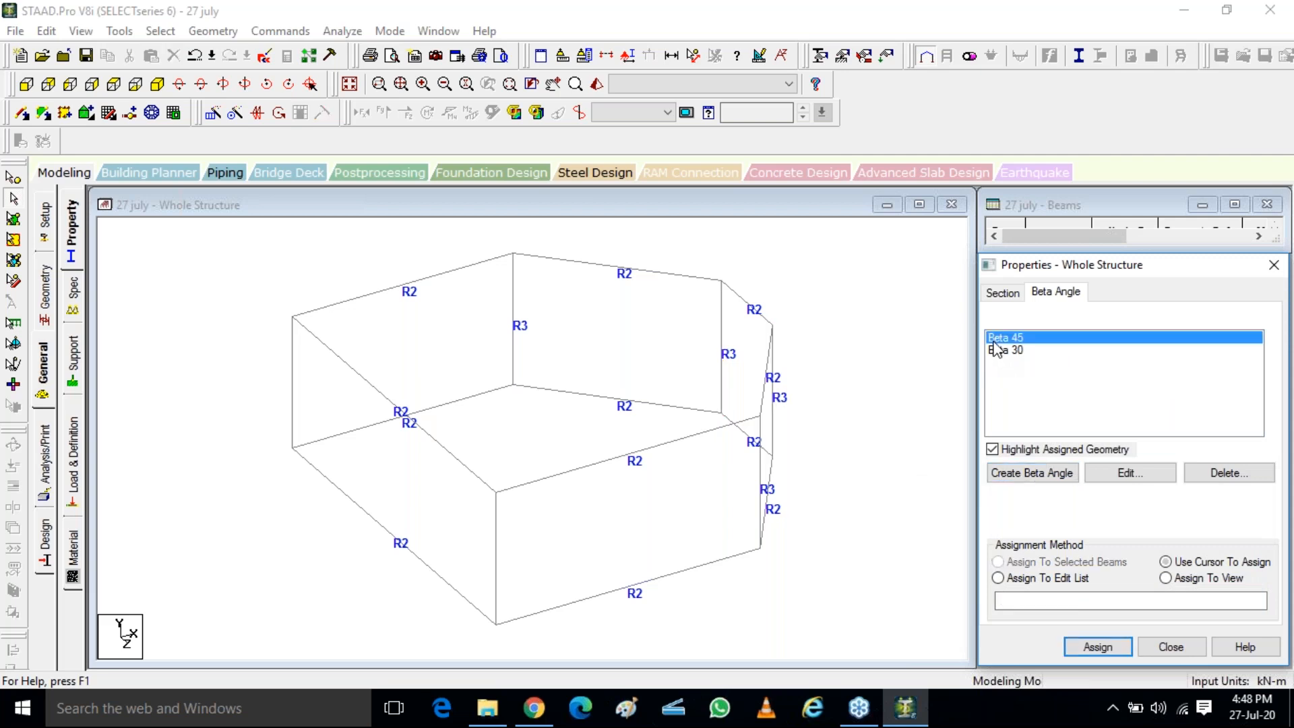
left_click(722, 335)
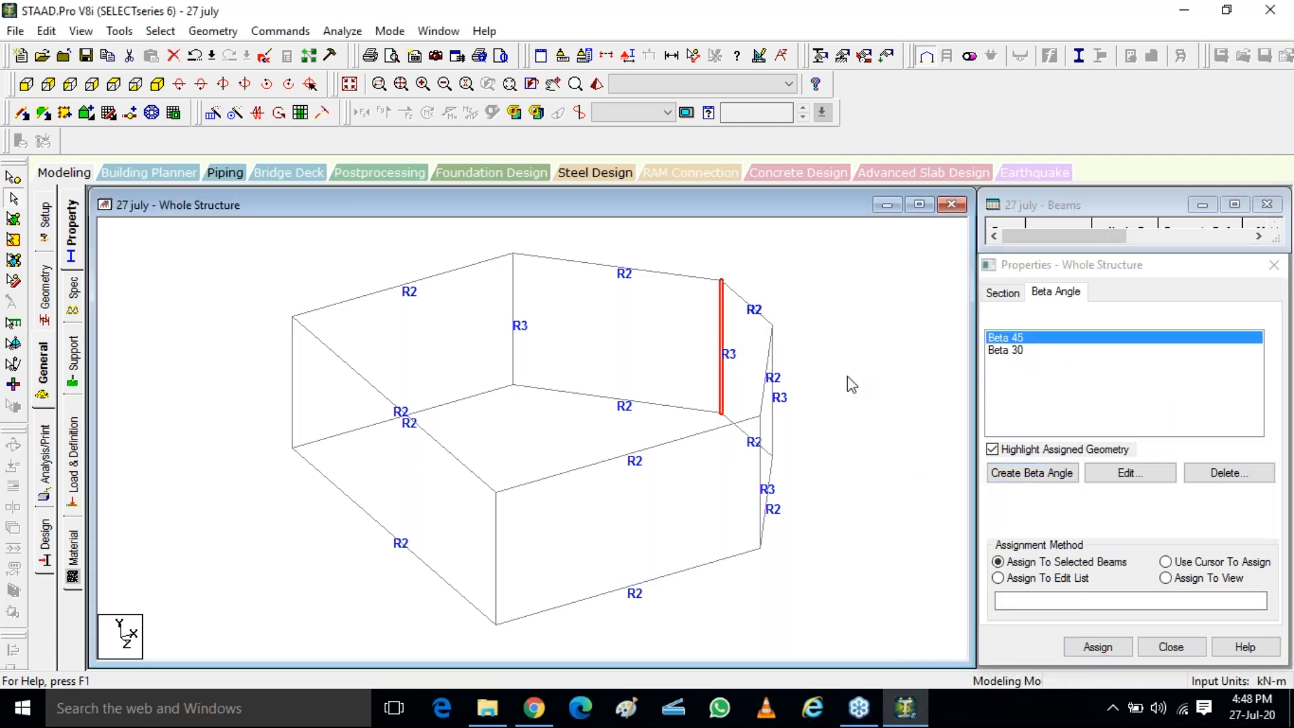
left_click(1098, 646)
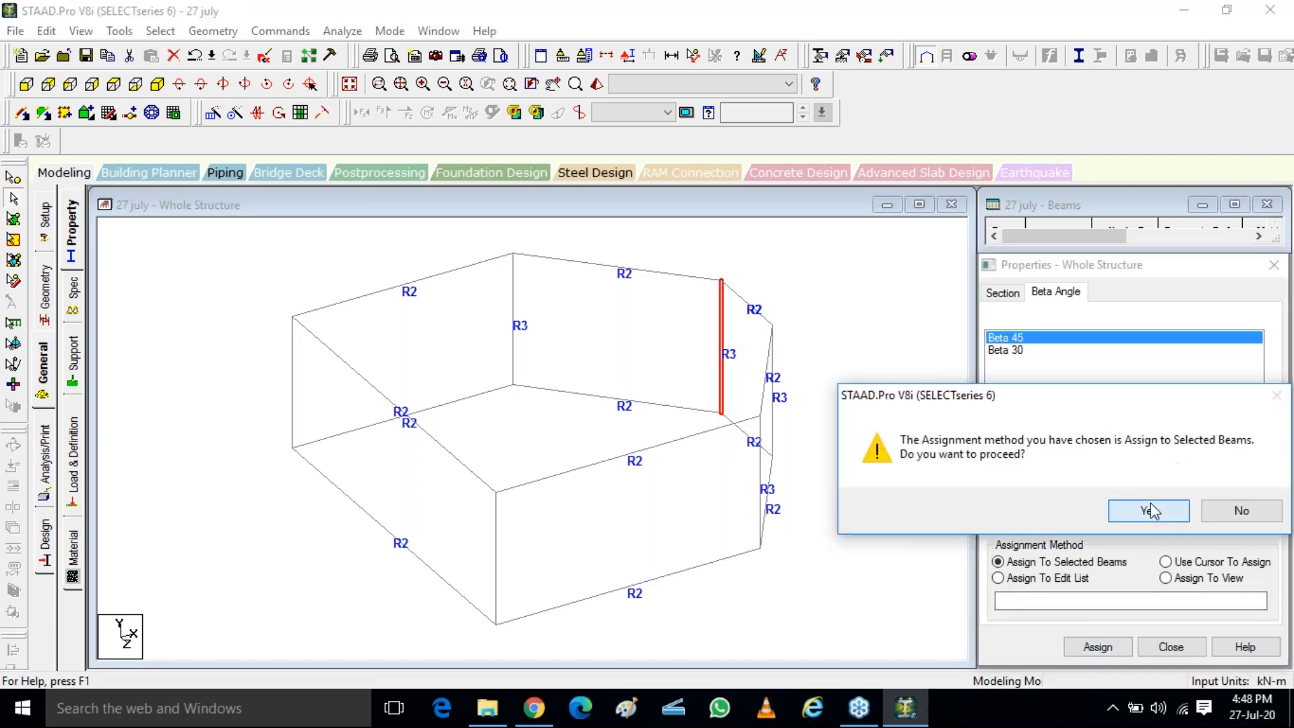
left_click(1074, 507)
Check the rotated rear column in a 3D rendering of the frame and close the rendered view
left_click(597, 83)
left_click_drag(705, 551, 780, 418)
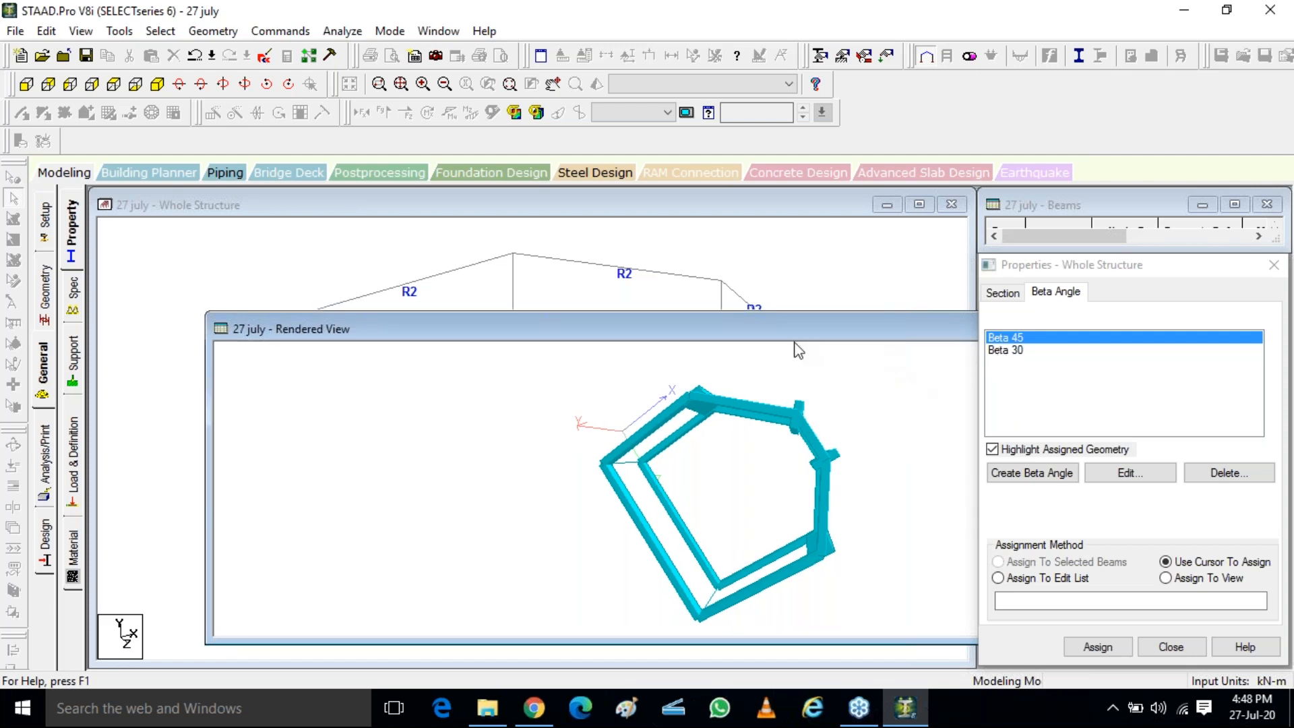
left_click_drag(877, 334, 760, 461)
left_click(952, 398)
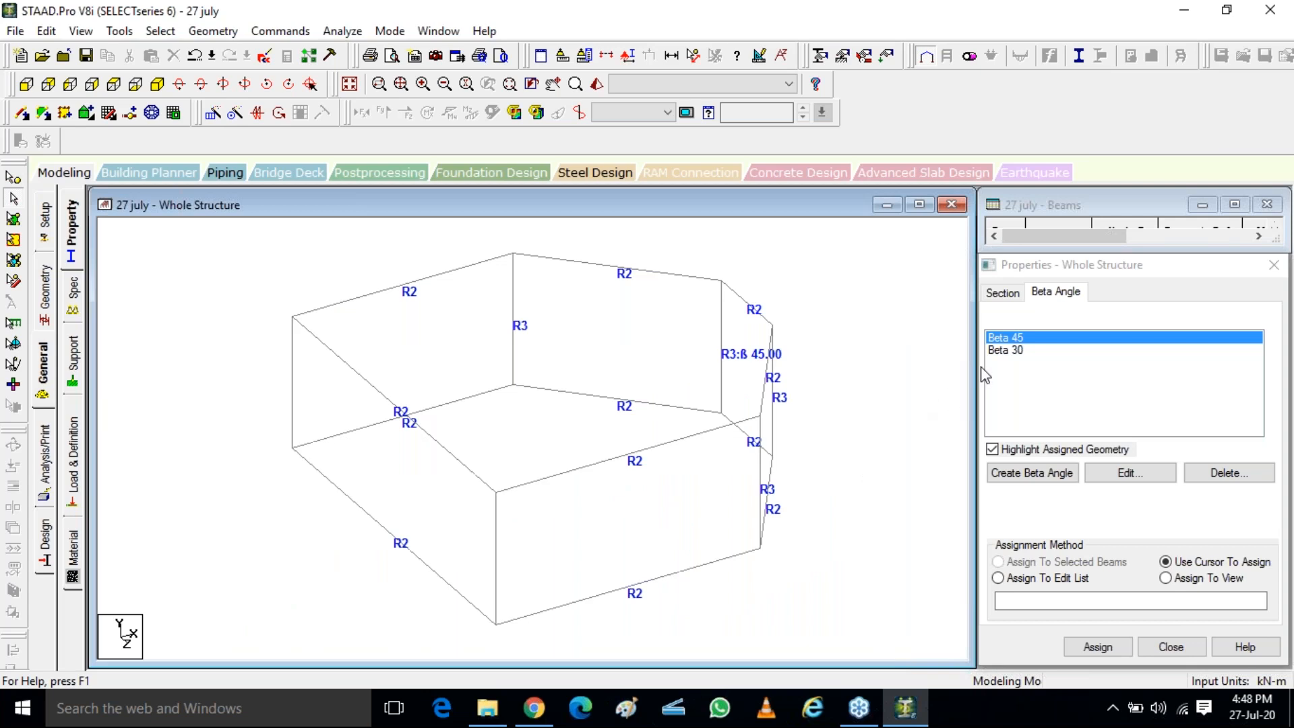
Change the Beta 45 definition to -45 degrees
double_click(1008, 341)
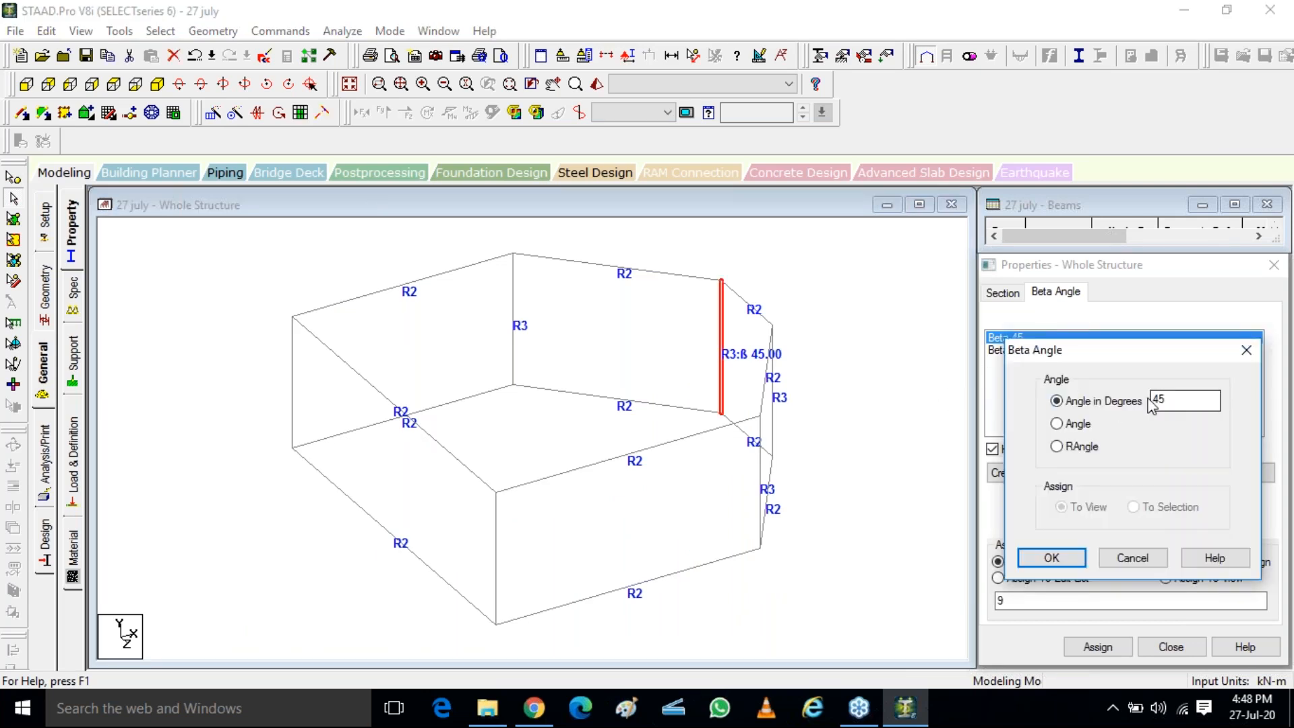
left_click(1153, 402)
left_click(1051, 558)
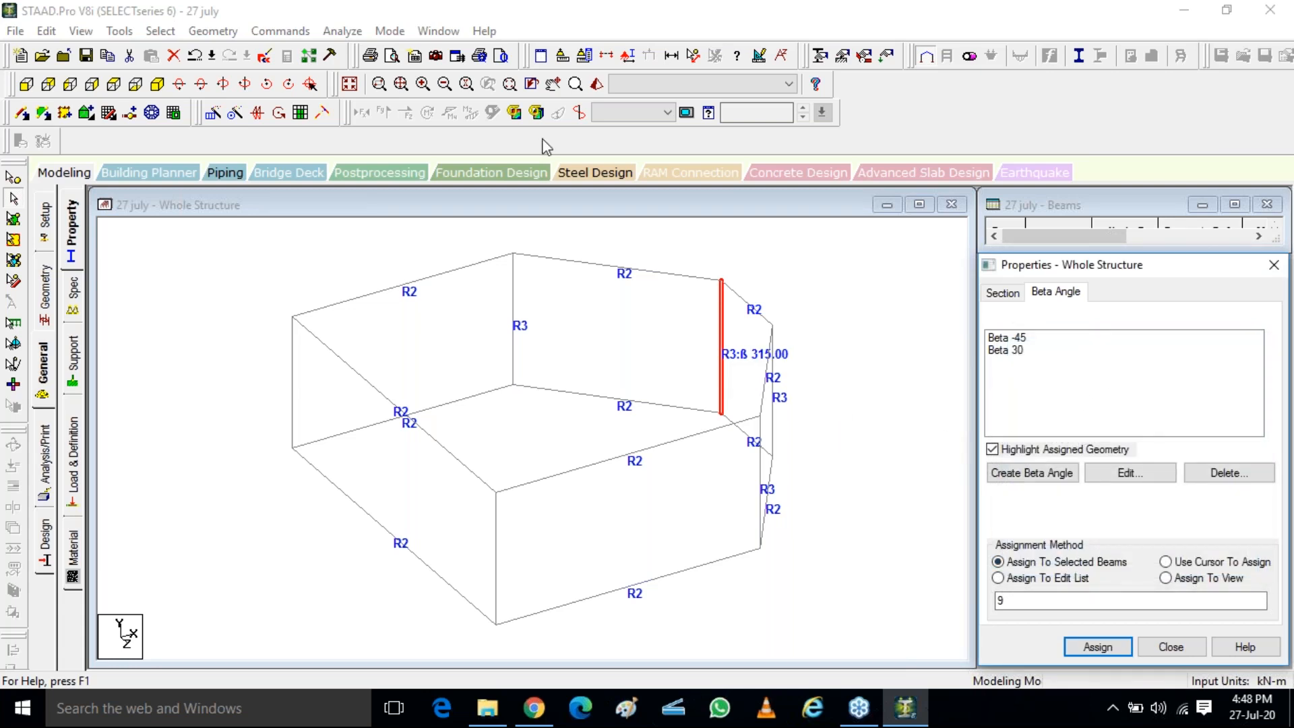
Clear the column selection, render the whole frame, and examine the rear column's orientation up close from several angles
left_click(597, 85)
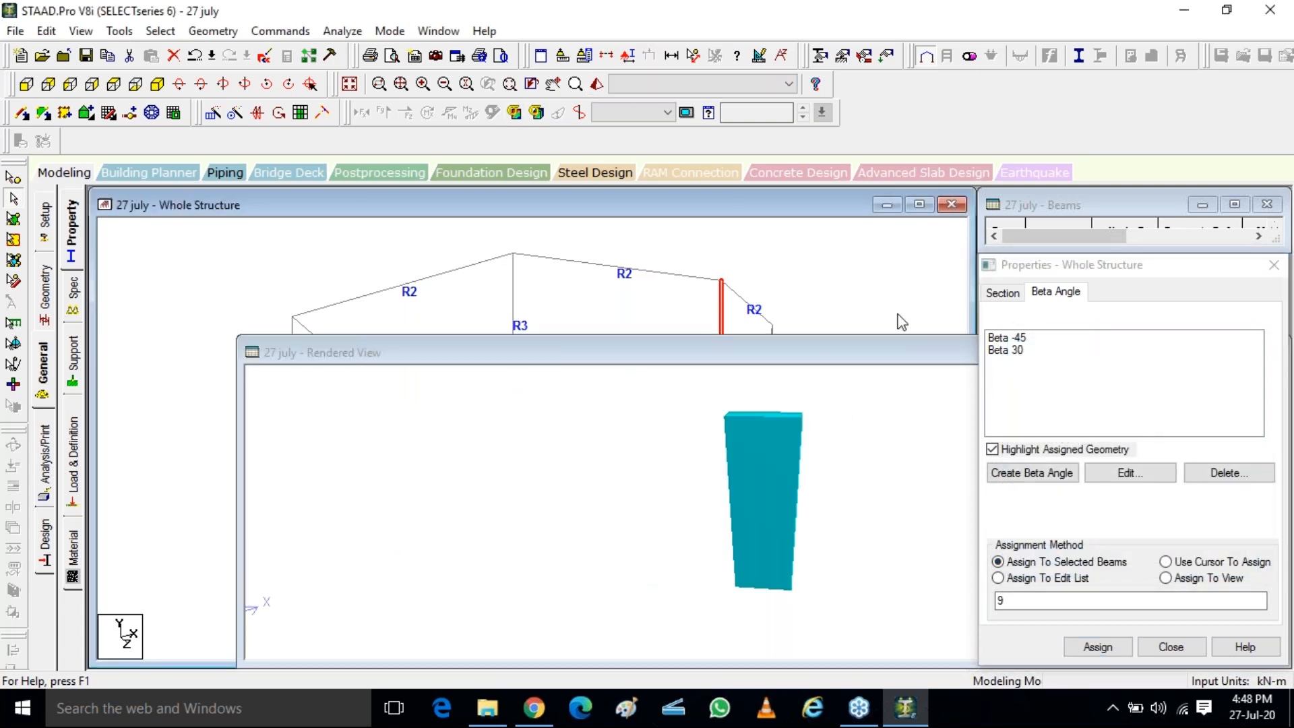
left_click(854, 288)
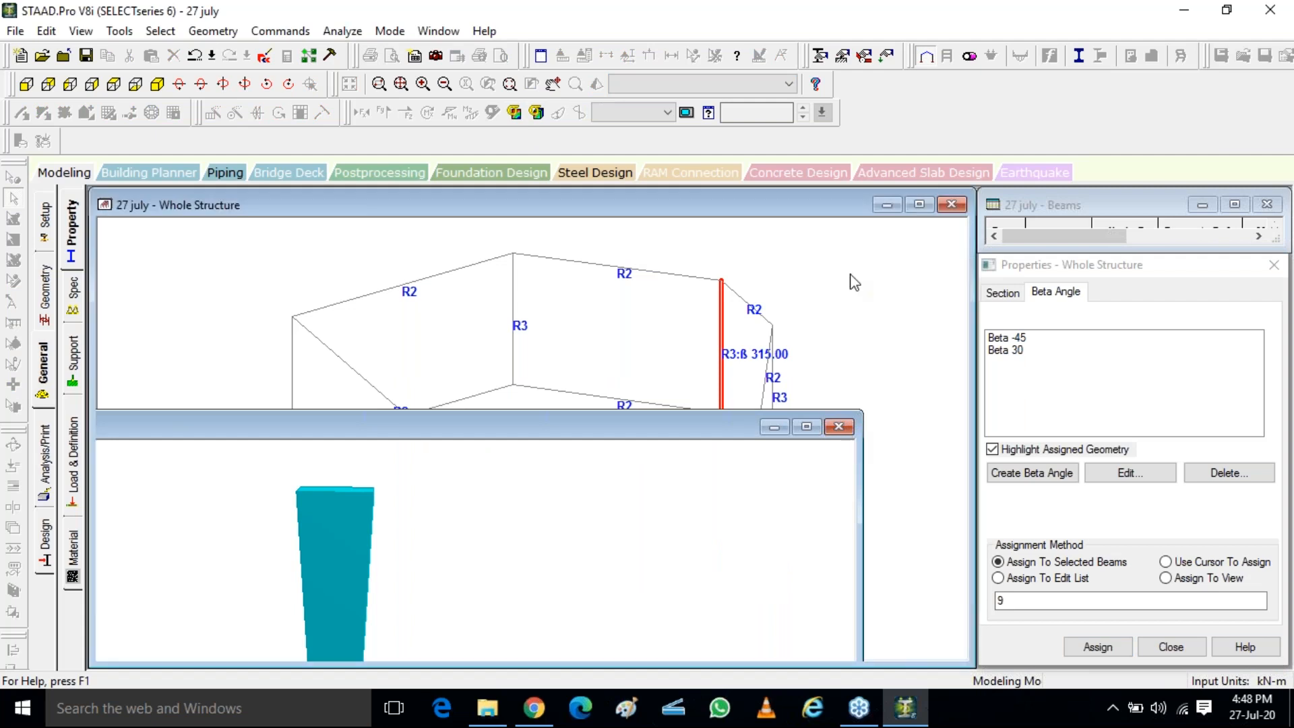
left_click(597, 84)
left_click_drag(660, 470, 592, 432)
left_click_drag(723, 298, 684, 334)
scroll(711, 316, "up", 5)
left_click_drag(765, 302, 841, 355)
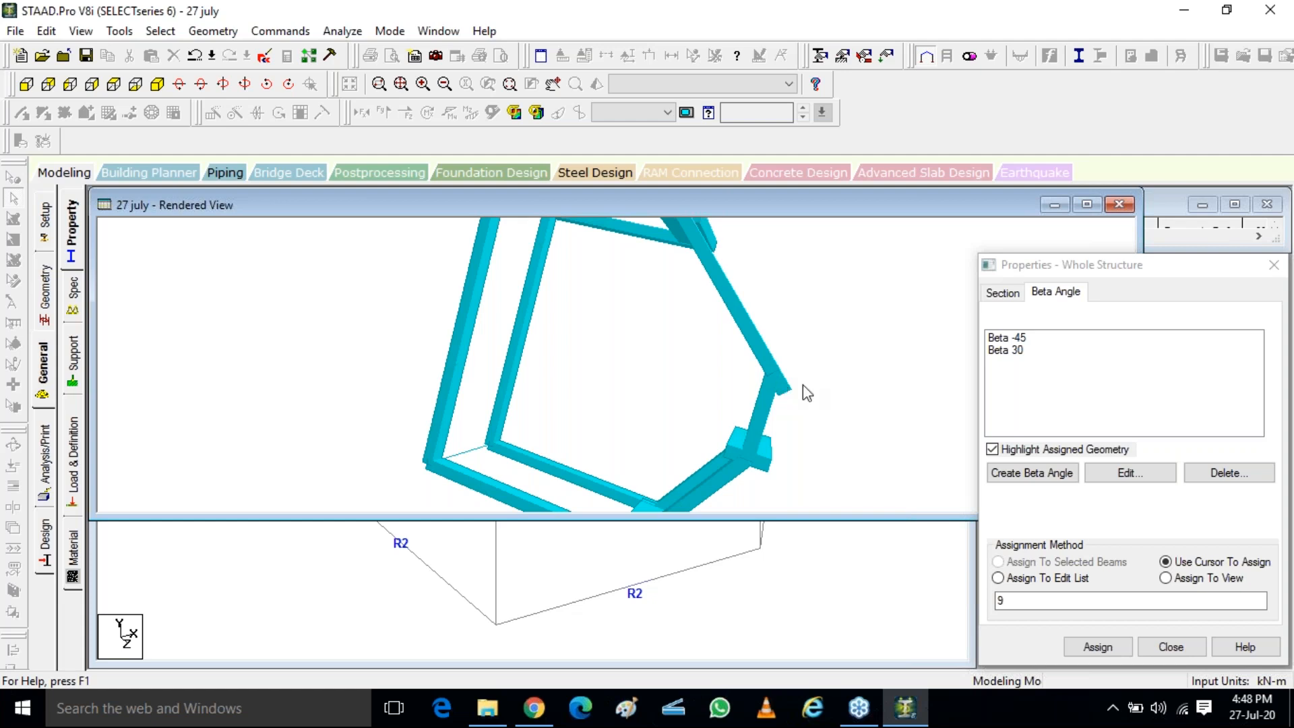
left_click_drag(850, 370, 829, 323)
left_click_drag(720, 323, 747, 324)
left_click(1119, 204)
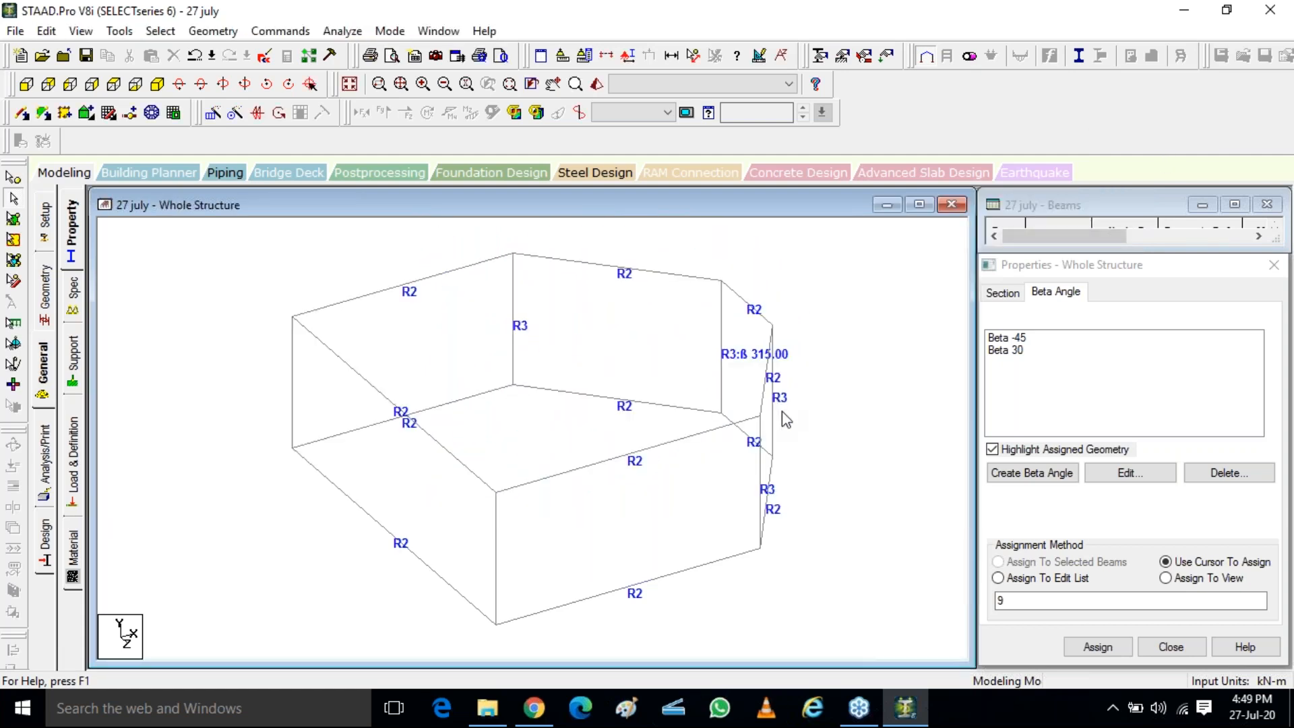
Assign the Beta 30 angle to the front column of the frame's shortest side
left_click(1006, 350)
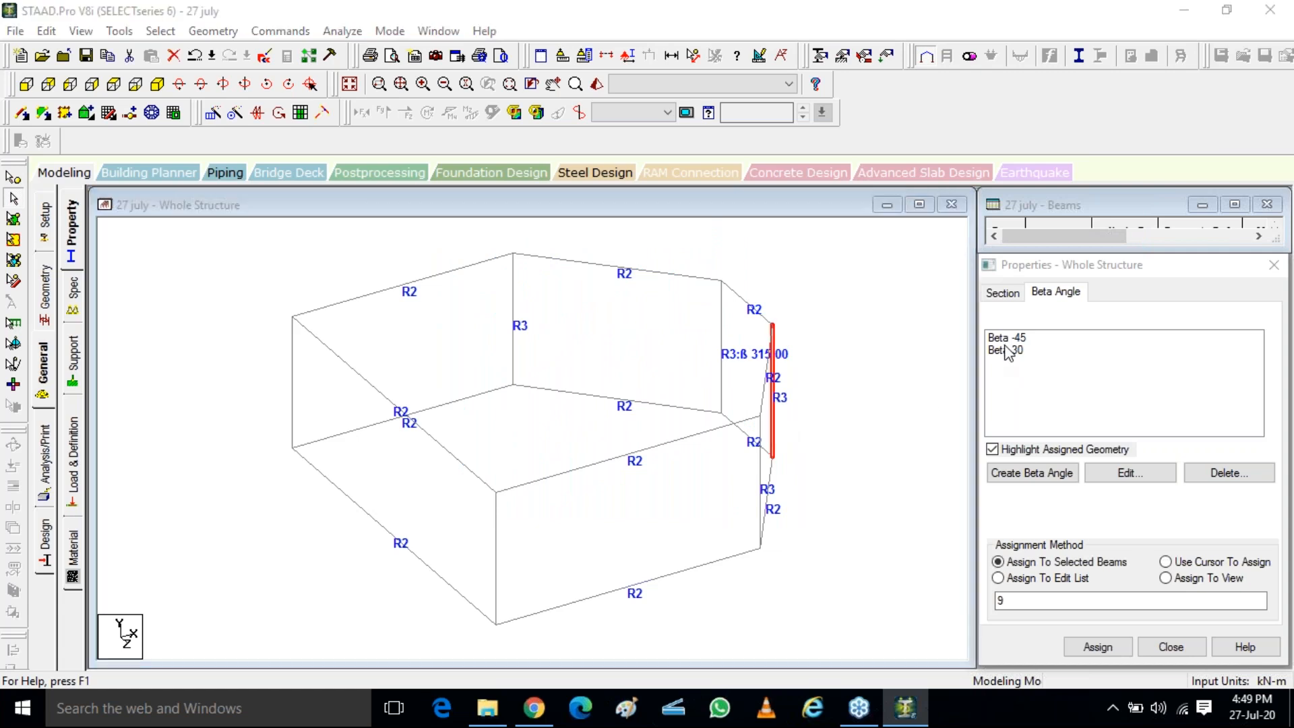
left_click(774, 440)
left_click(1098, 647)
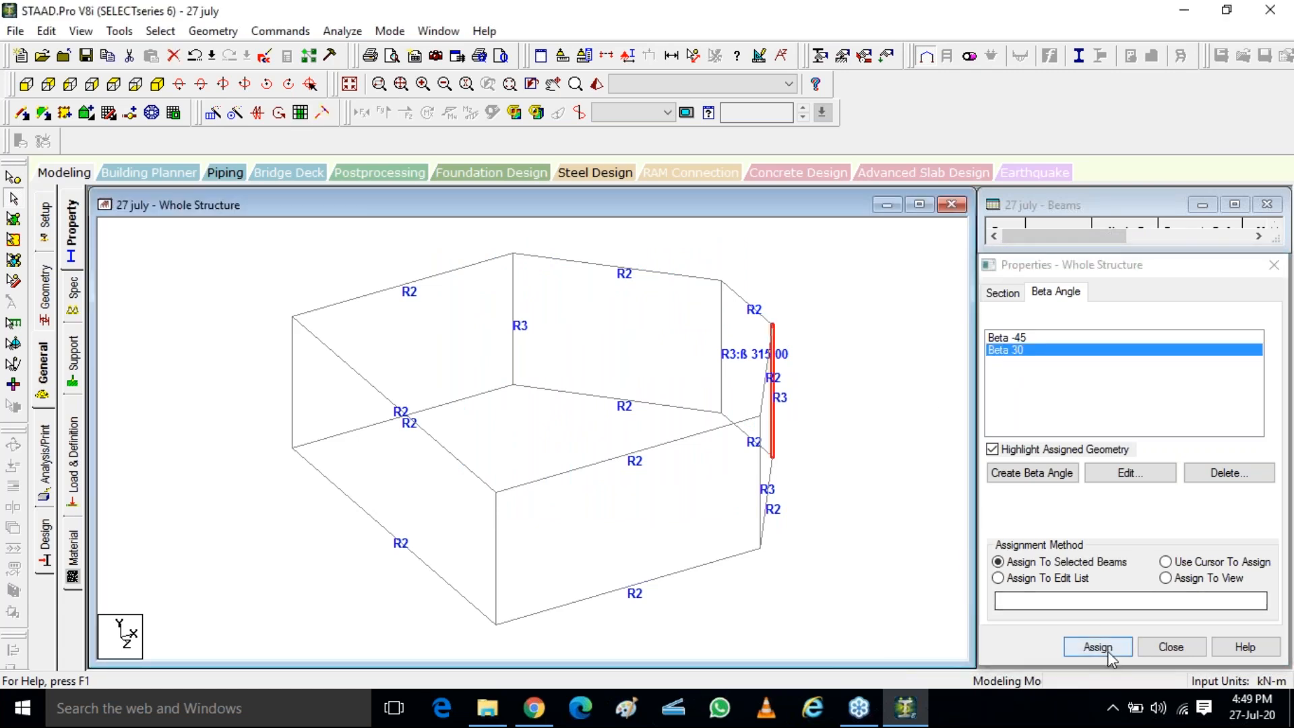
left_click(1149, 511)
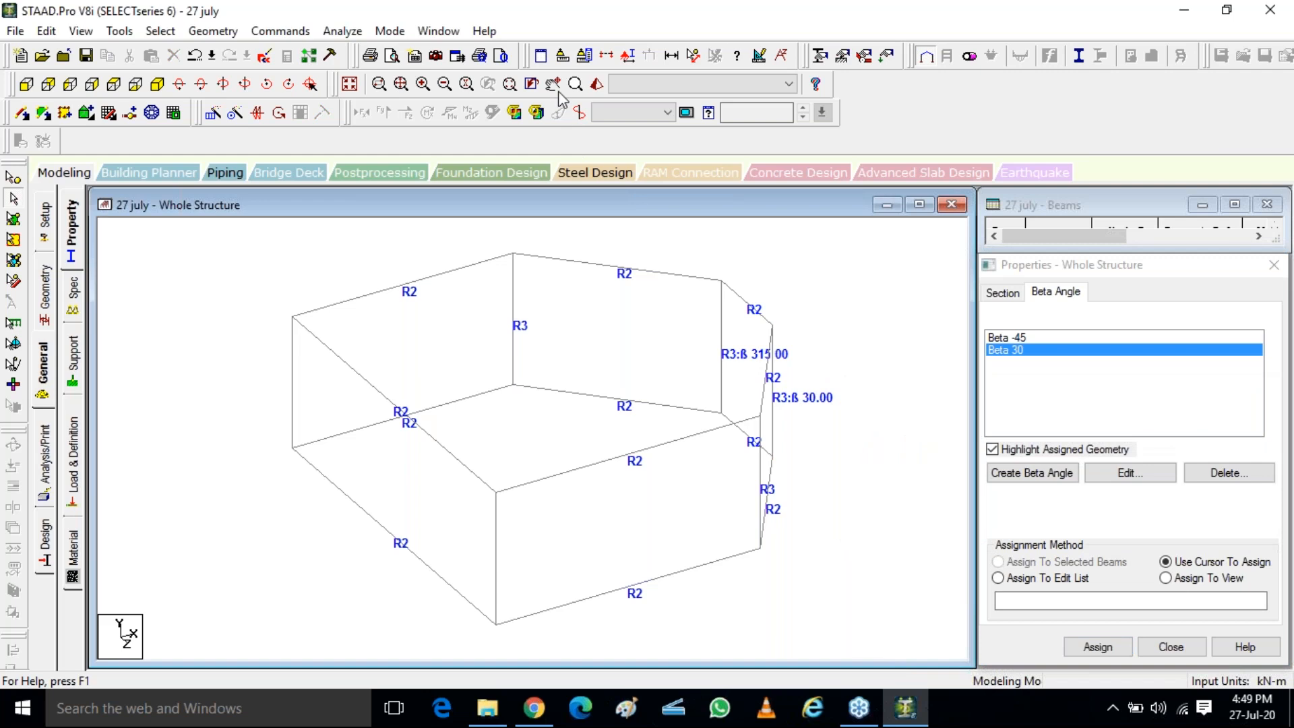
Check the front column's rotation in a 3D rendering and change the Beta 30 definition to 60 degrees
left_click(597, 85)
left_click_drag(719, 329, 519, 456)
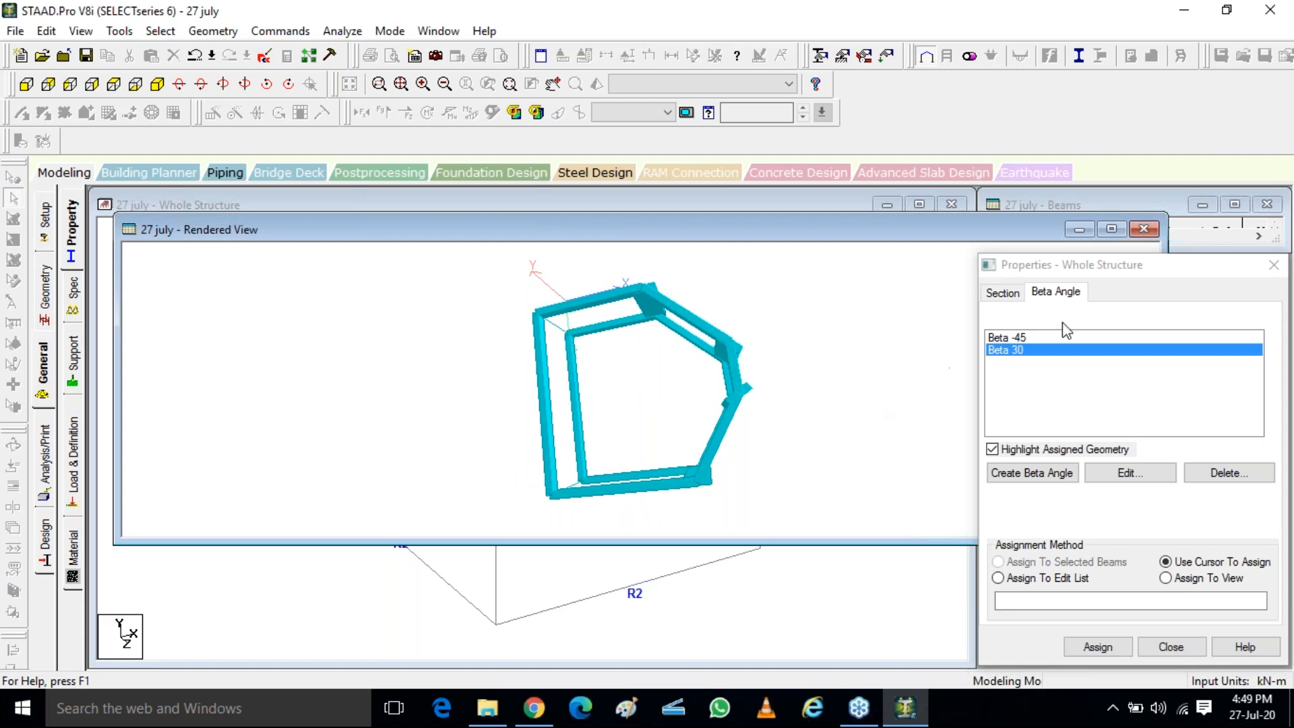
double_click(1012, 361)
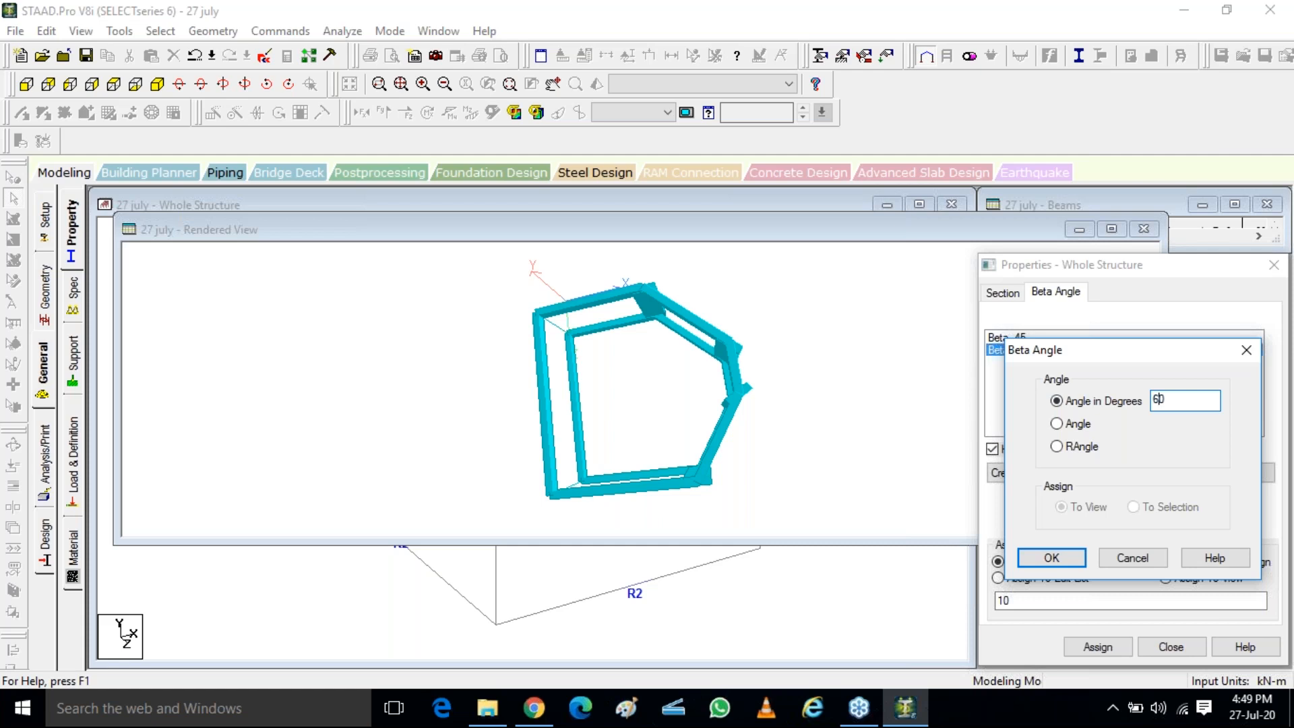
left_click(1058, 559)
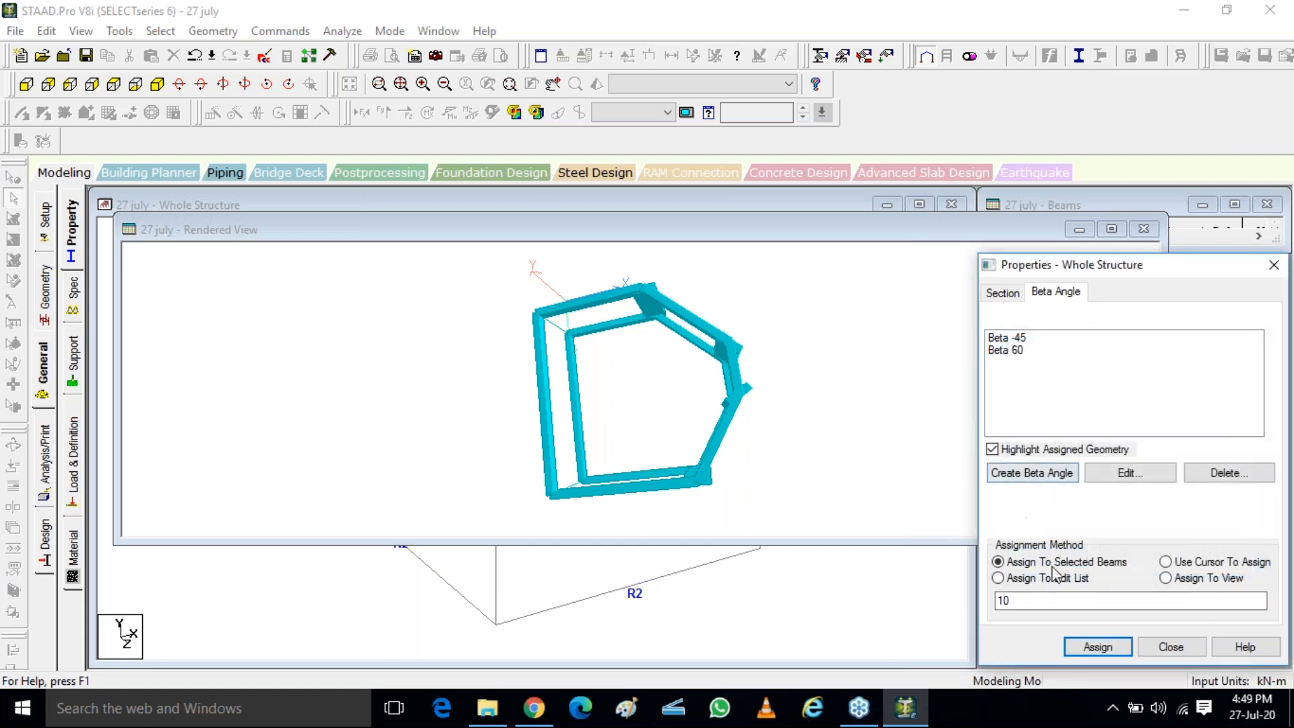
left_click(1139, 229)
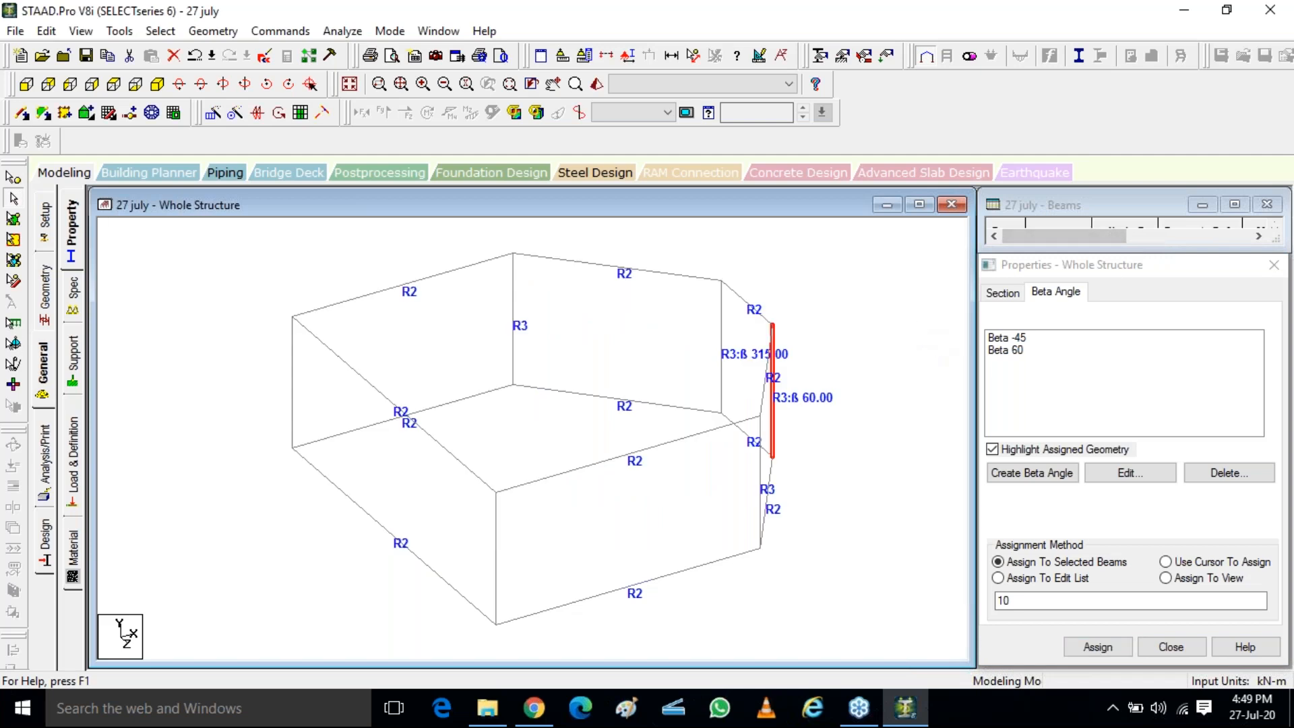
Render the frame again and examine how both rotated columns align with the adjoining beams
left_click(597, 84)
left_click_drag(802, 432, 477, 460)
left_click_drag(746, 368, 756, 474)
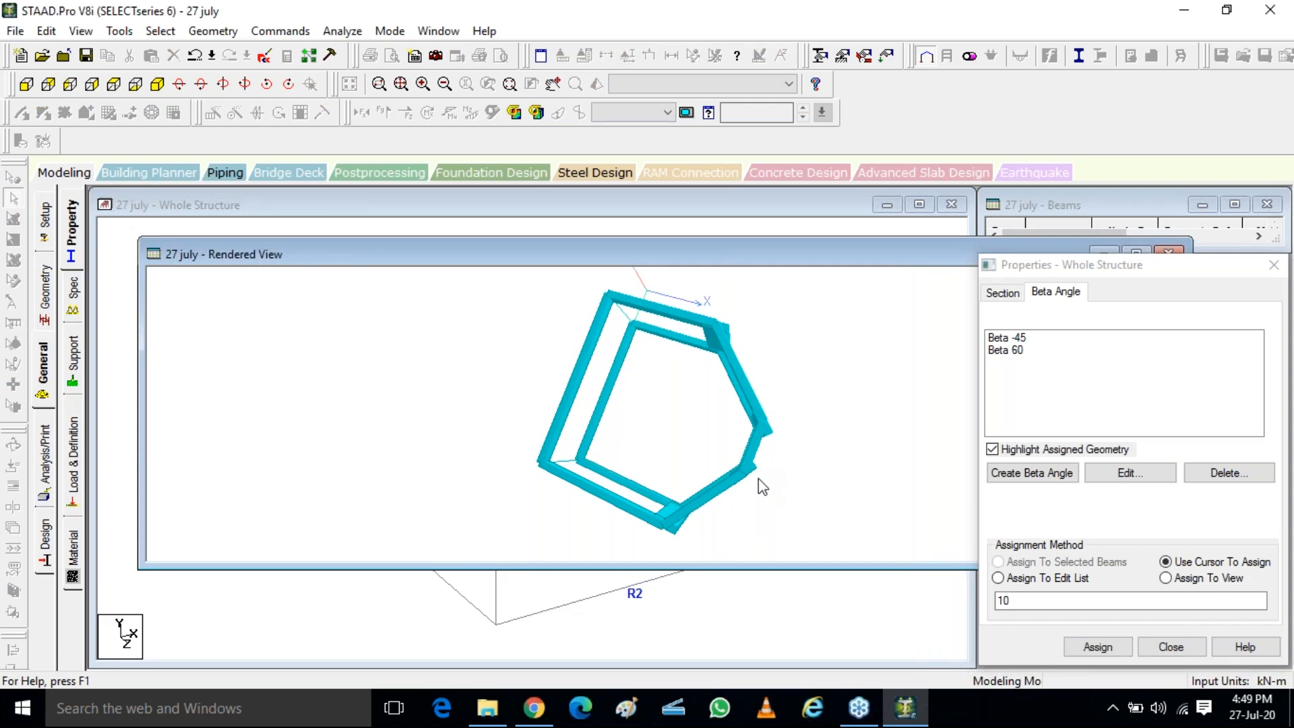
scroll(758, 476, "up", 5)
left_click_drag(742, 493, 627, 463)
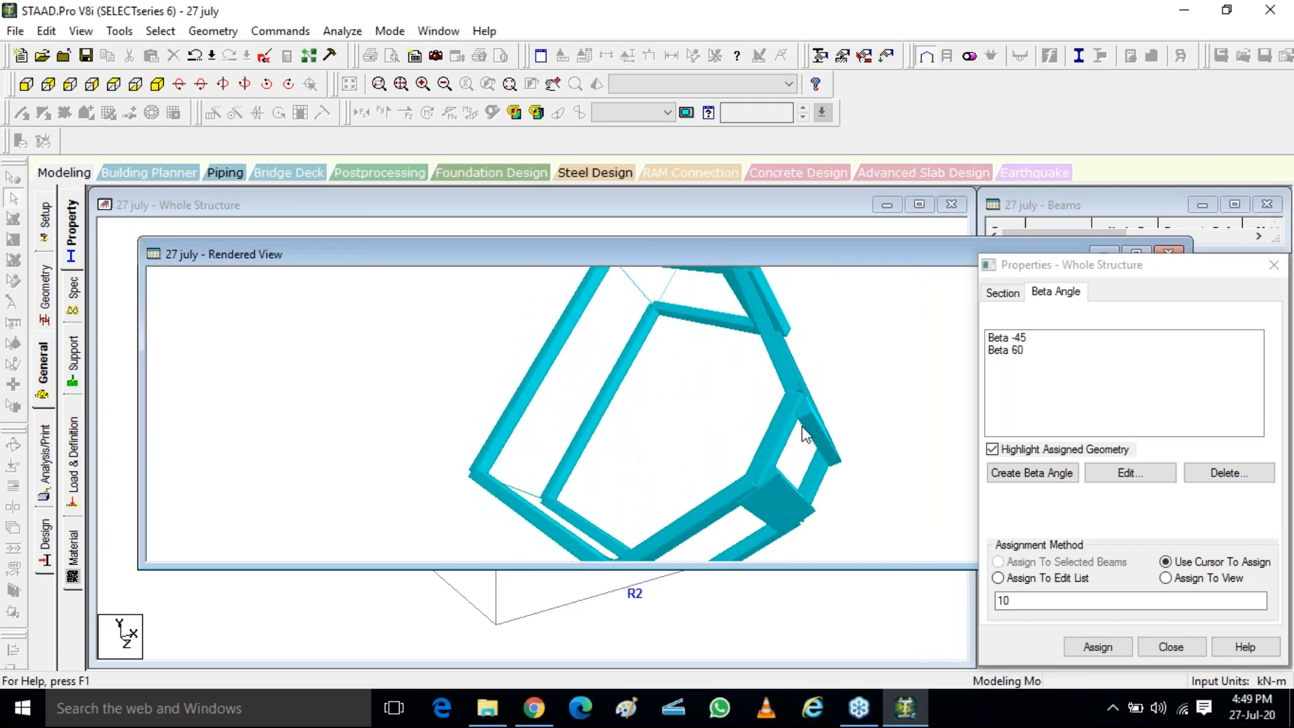
left_click_drag(820, 445, 954, 371)
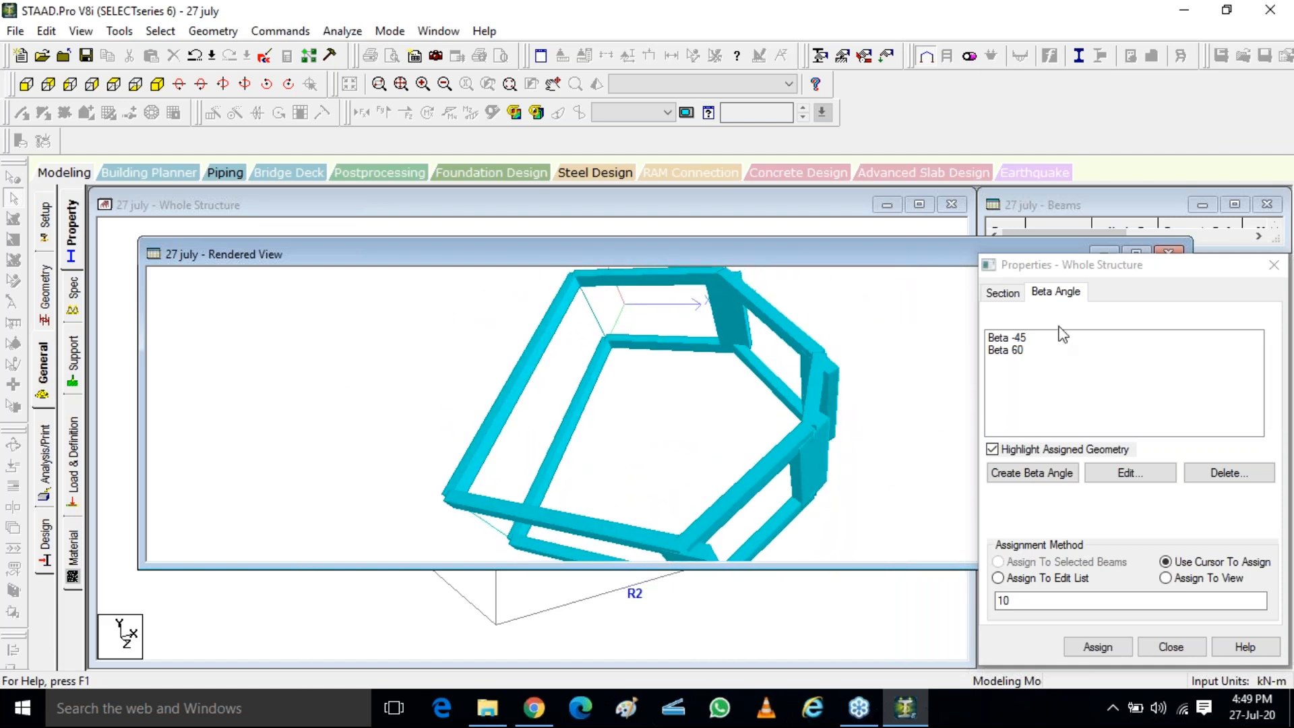
Close the Properties dialog and open the Specifications for the whole structure
left_click_drag(1121, 263, 1013, 248)
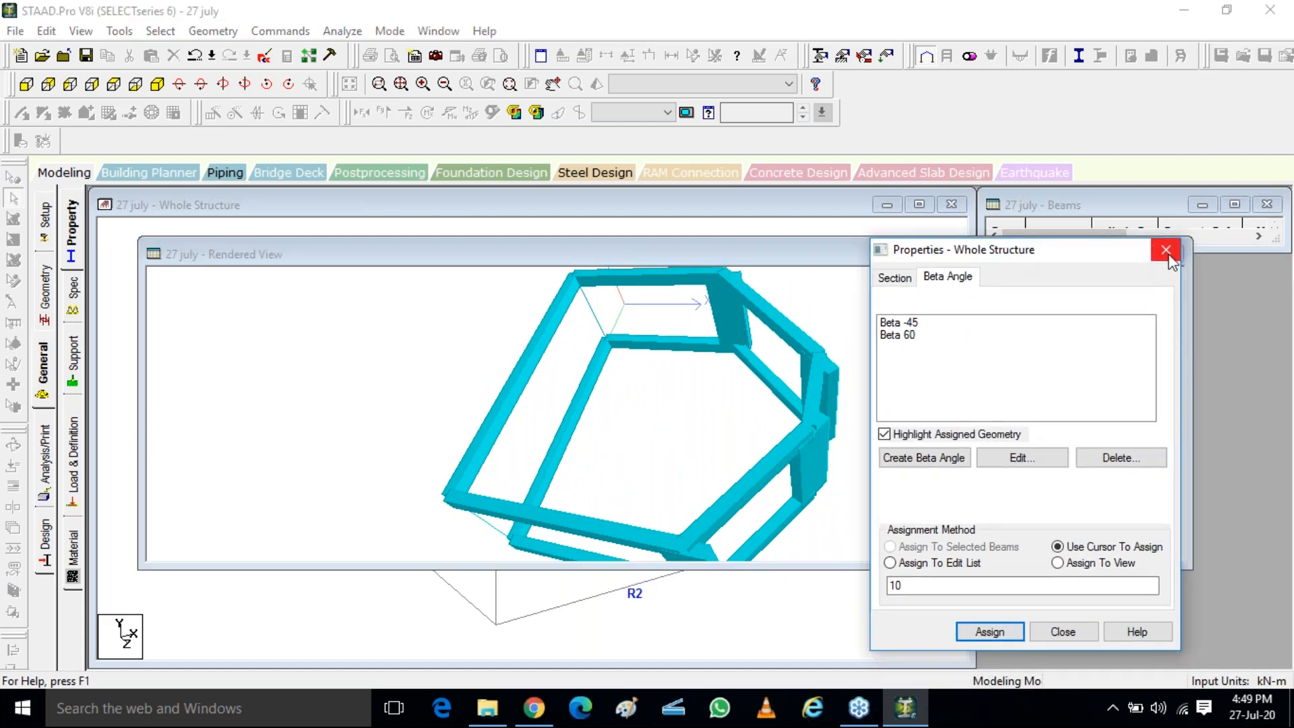
left_click(1168, 254)
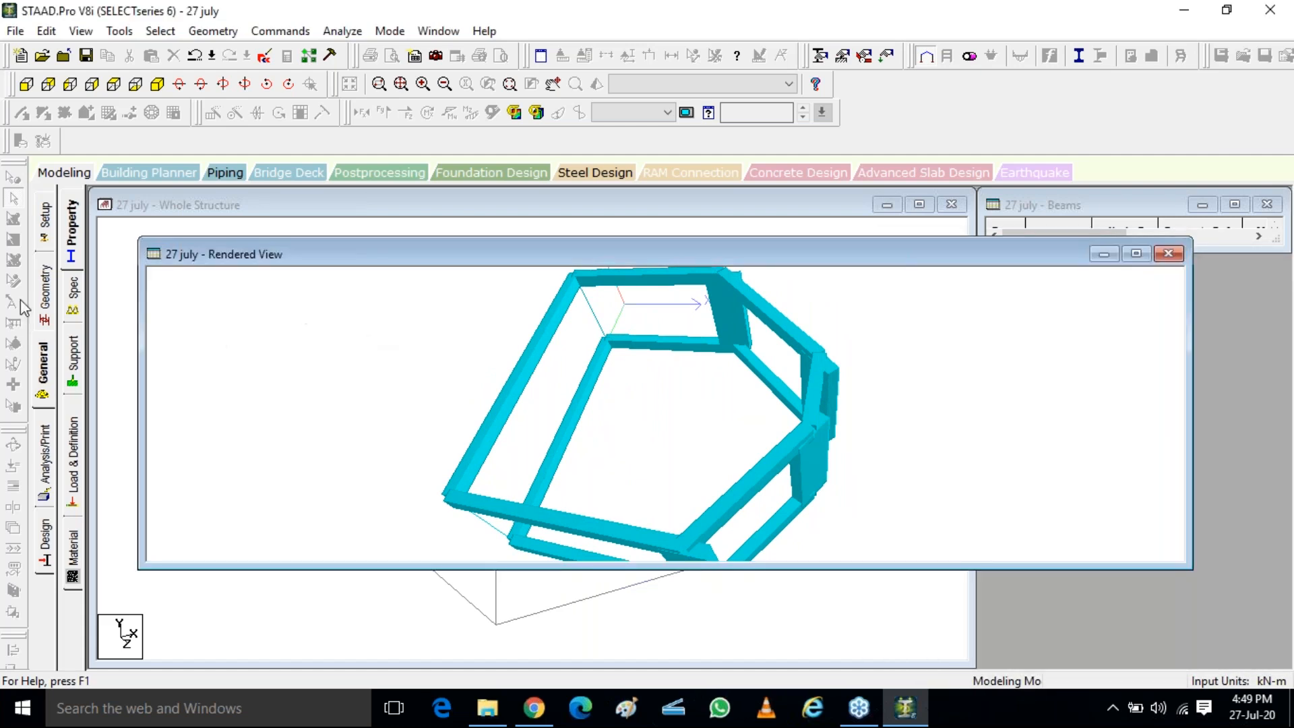
left_click(74, 291)
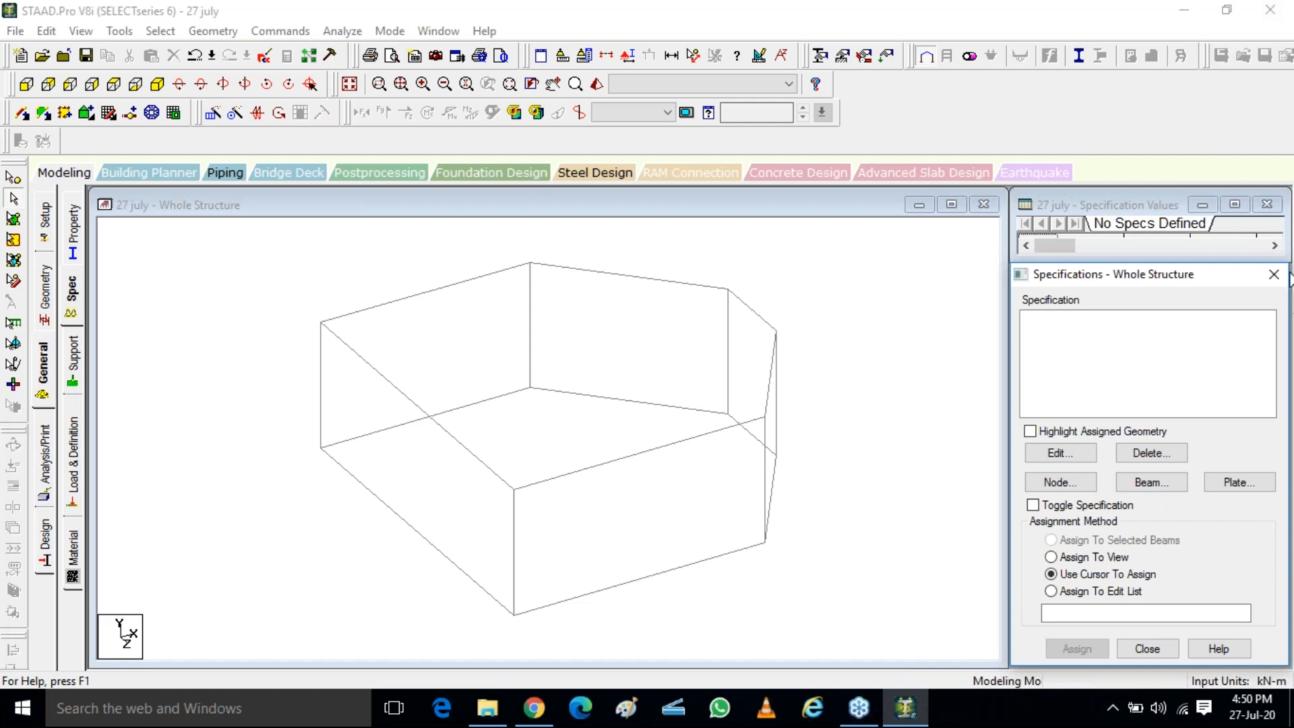
Open the beam member specification and examine the Offset location, direction and X, Y, Z settings
left_click(1152, 481)
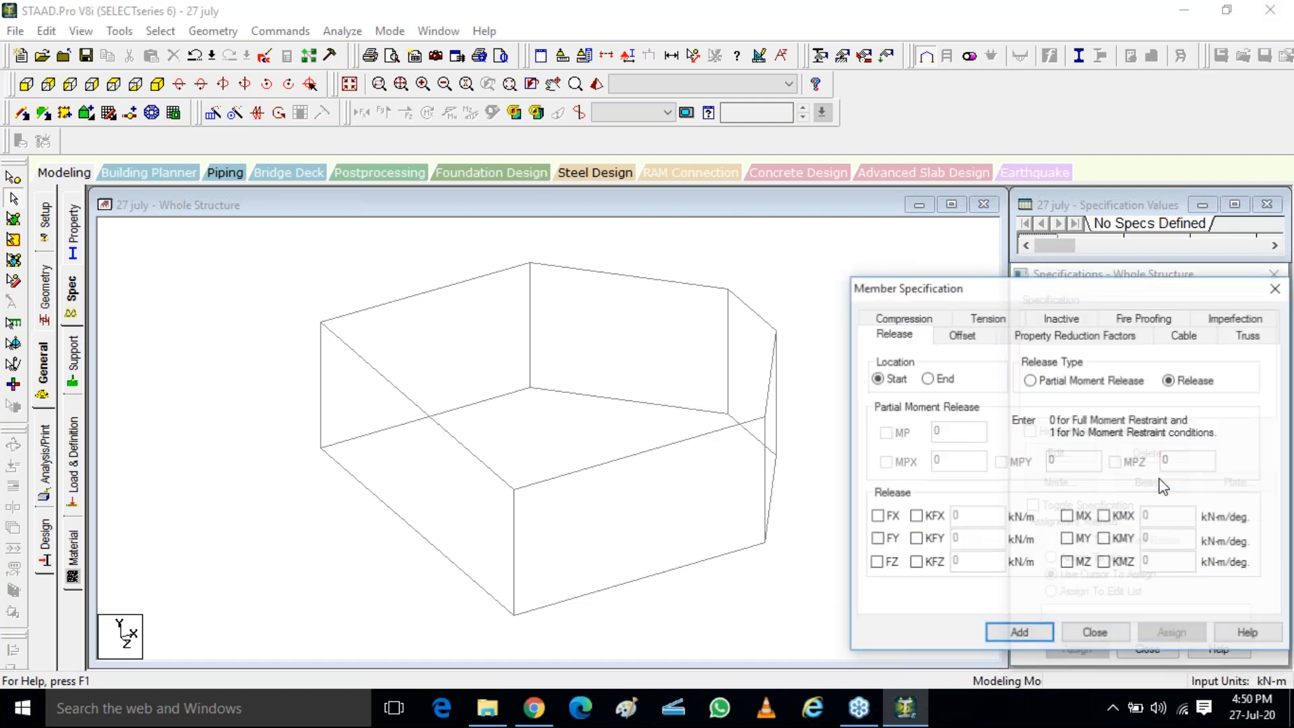
key("ctrl")
key("ctrl")
key("ctrl")
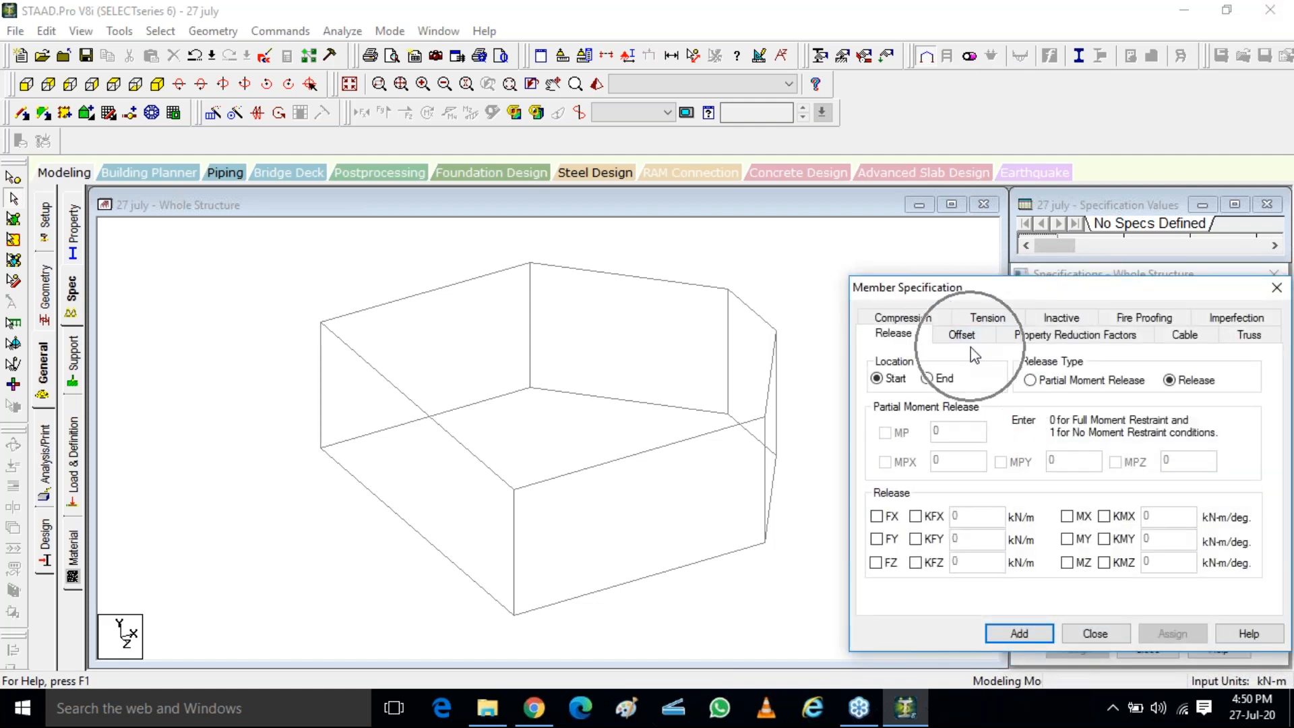
key("ctrl")
key("ctrl")
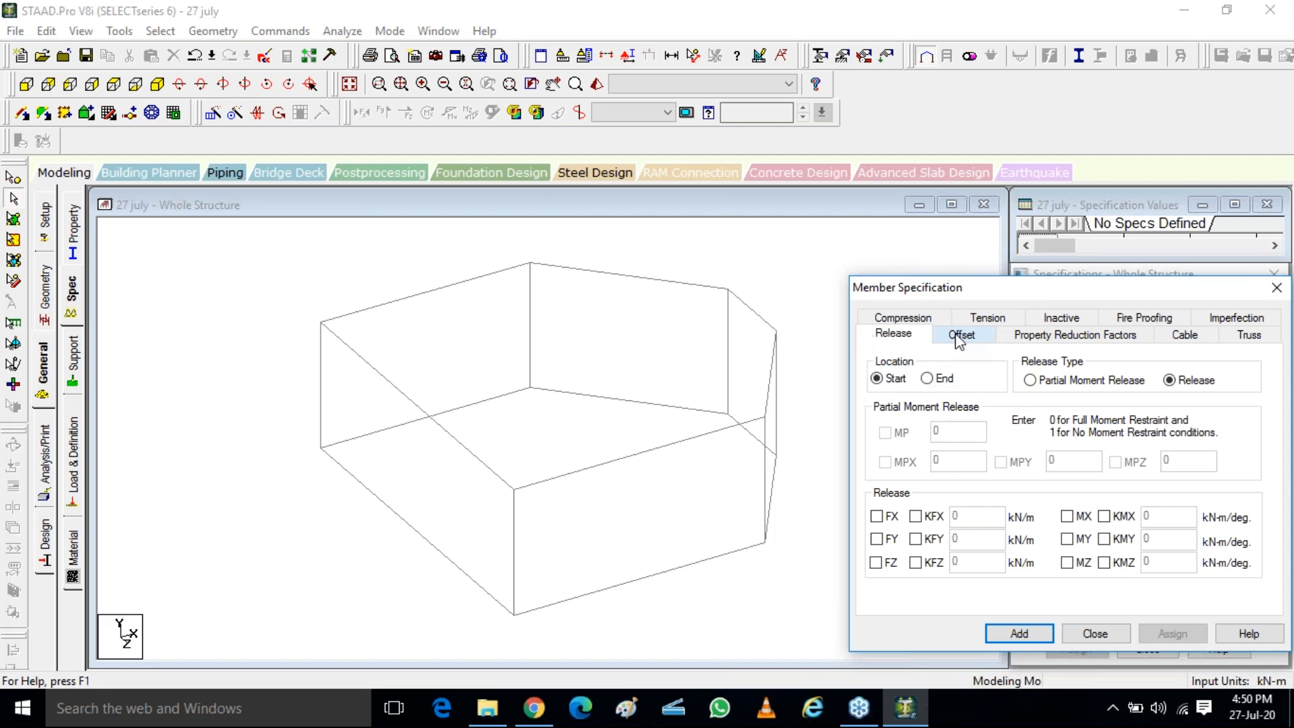
left_click(960, 337)
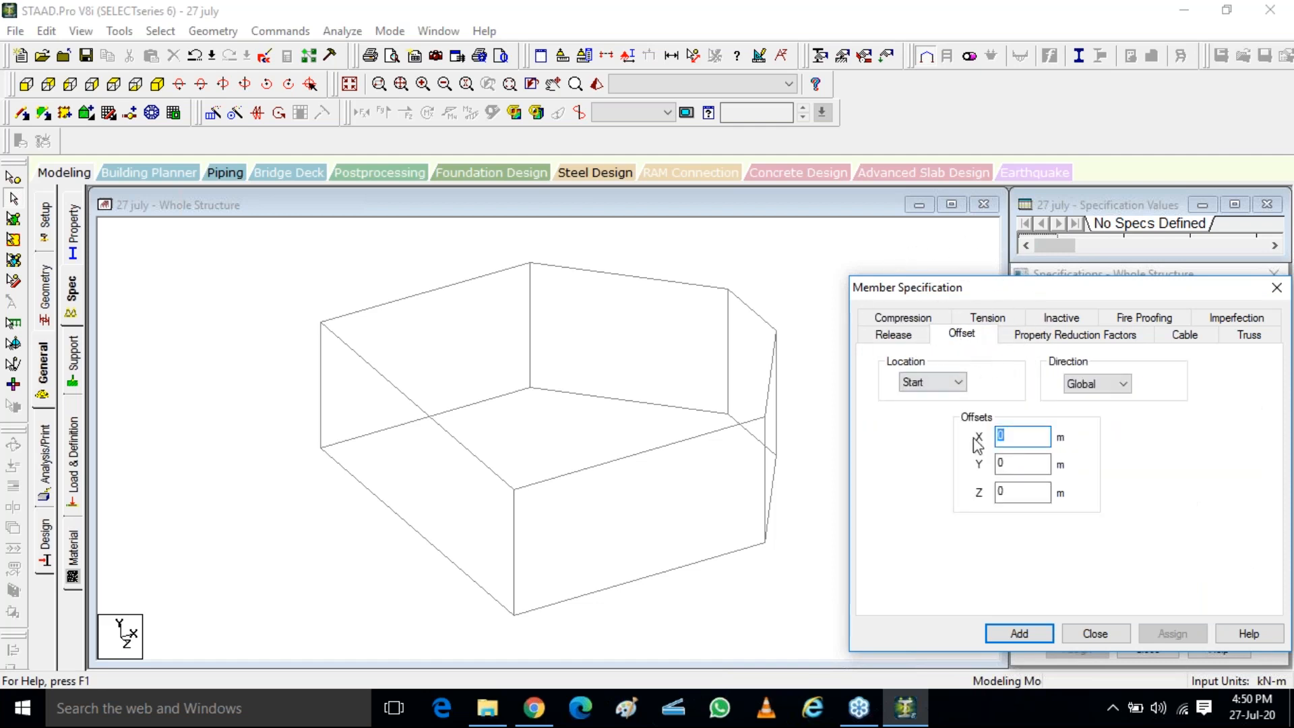
left_click(947, 389)
left_click(934, 398)
left_click(1275, 273)
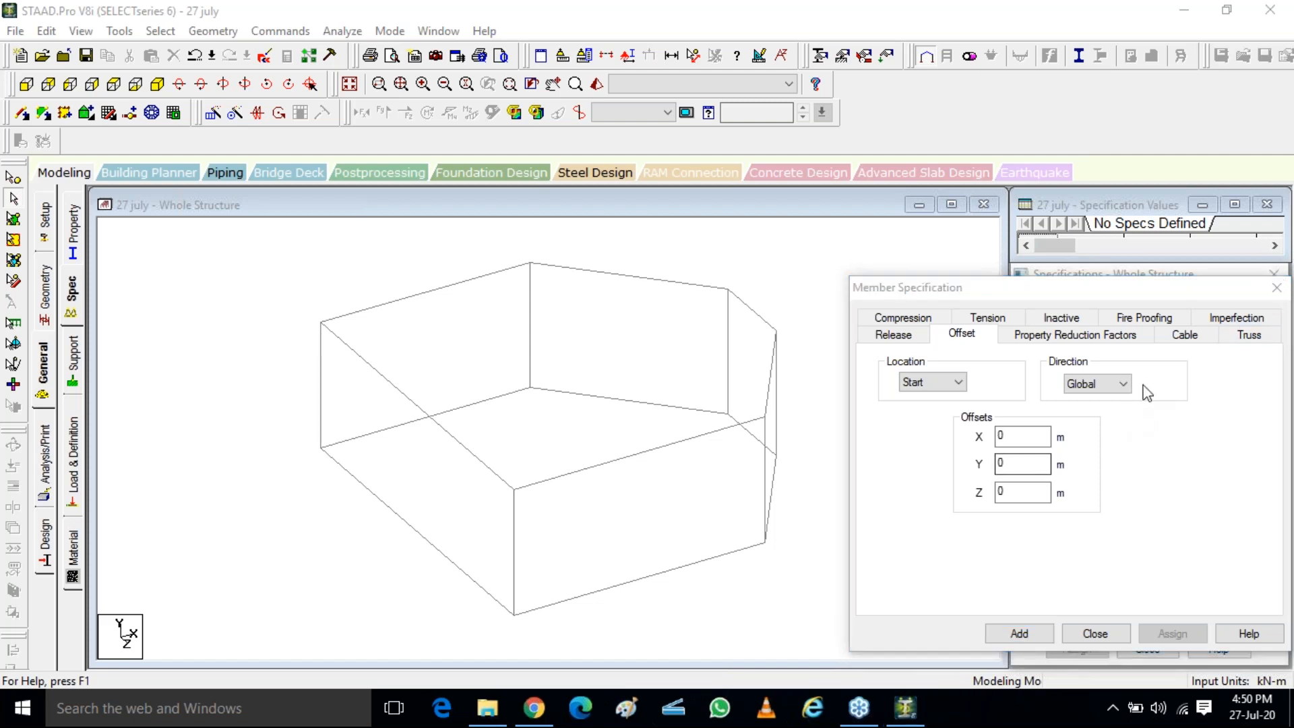
mouse_move(883, 470)
left_mouse_down()
mouse_move(885, 555)
mouse_move(982, 562)
left_mouse_up()
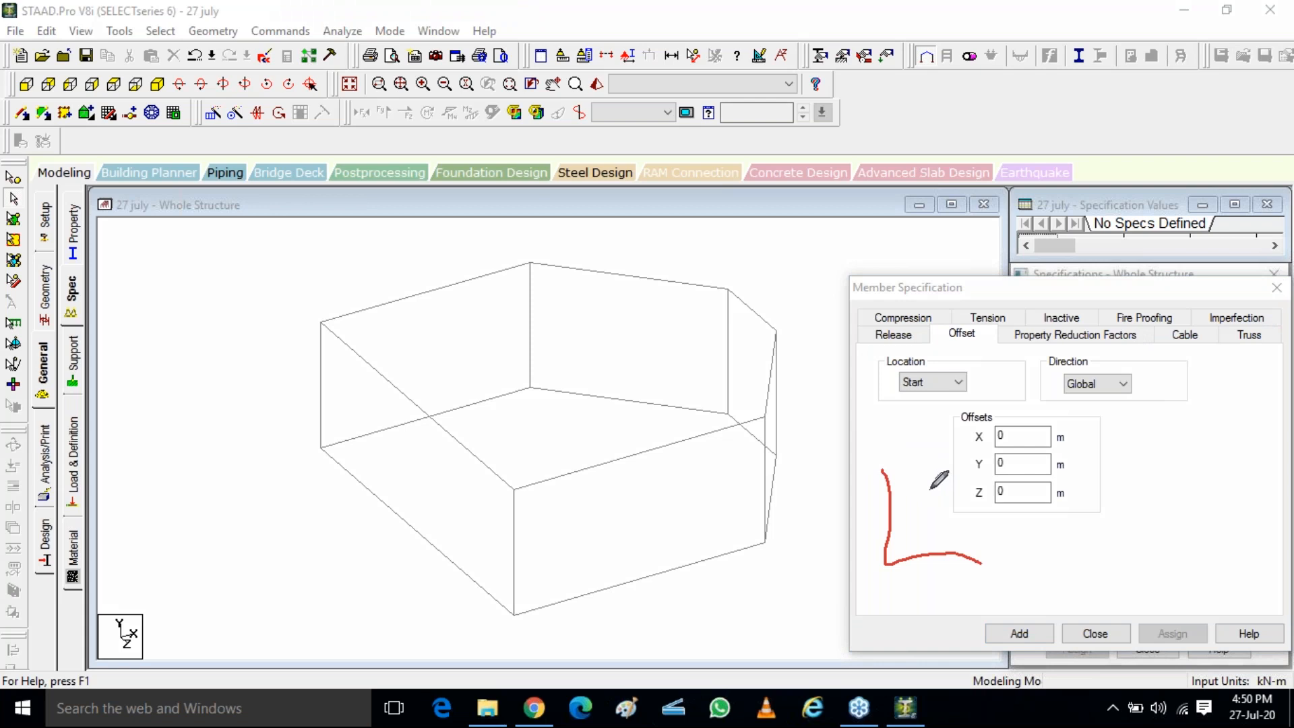
left_click_drag(920, 477, 963, 511)
mouse_move(967, 507)
left_mouse_down()
mouse_move(952, 514)
mouse_move(972, 521)
mouse_move(969, 509)
left_mouse_up()
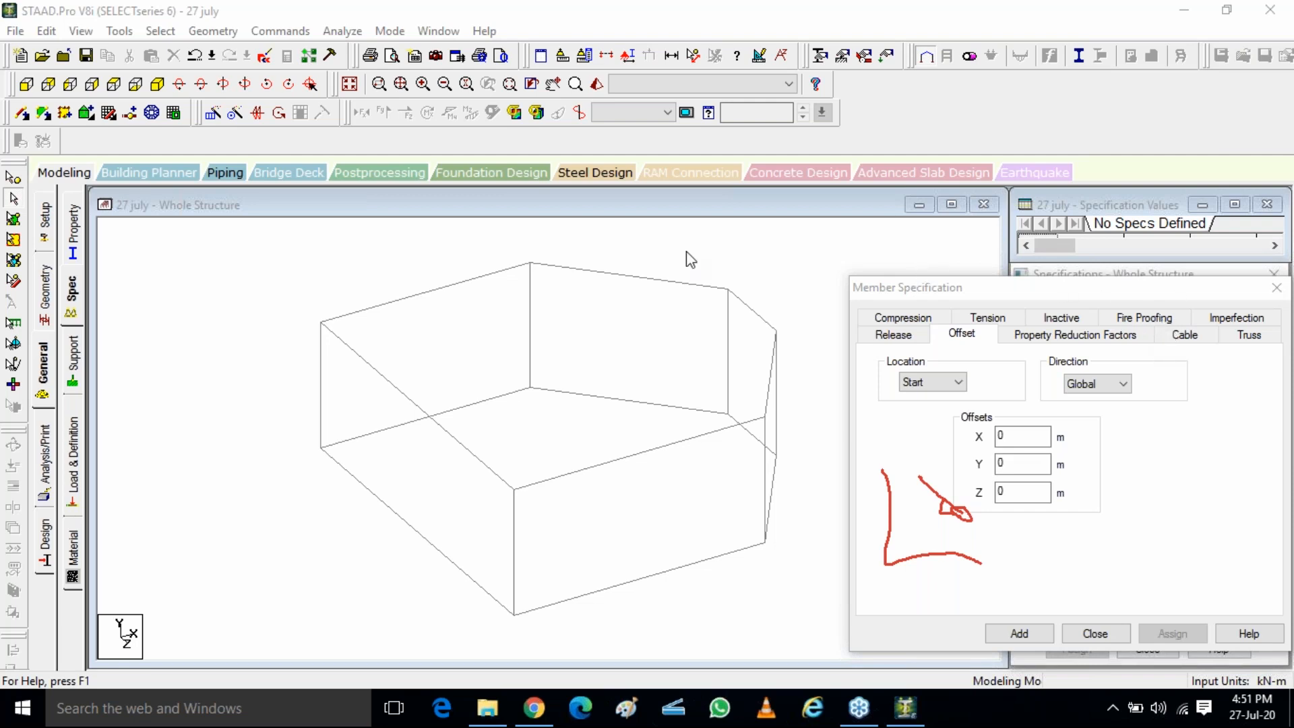
left_click(112, 116)
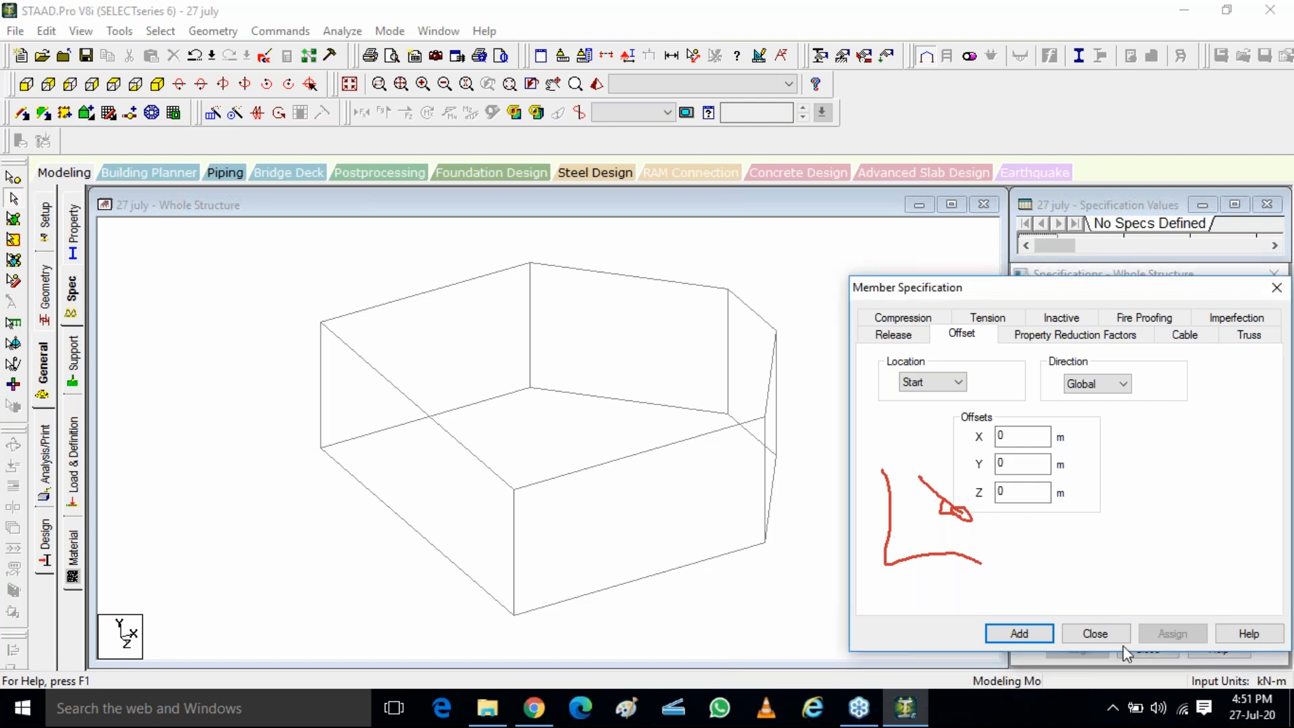
Close the member specification, show the frame in plan over the snap grid, and examine the sloping beam's grid positions before returning to isometric view
left_click(1095, 634)
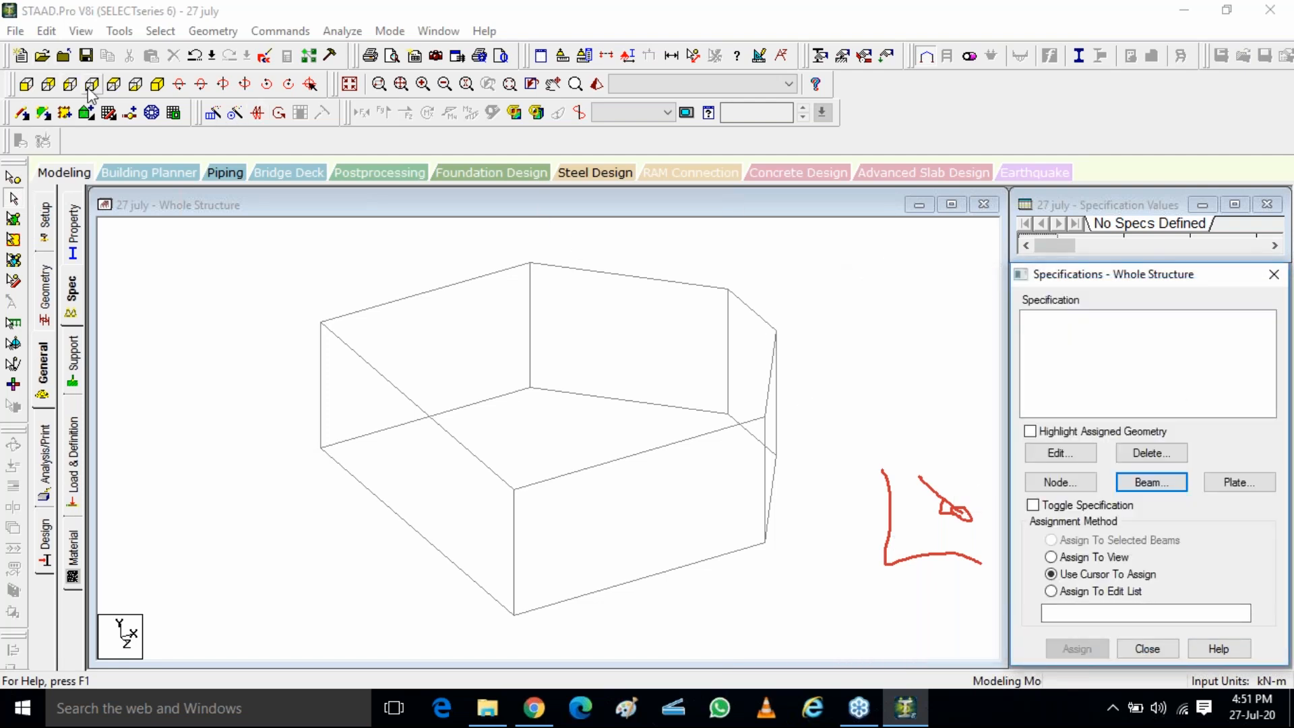
left_click(112, 88)
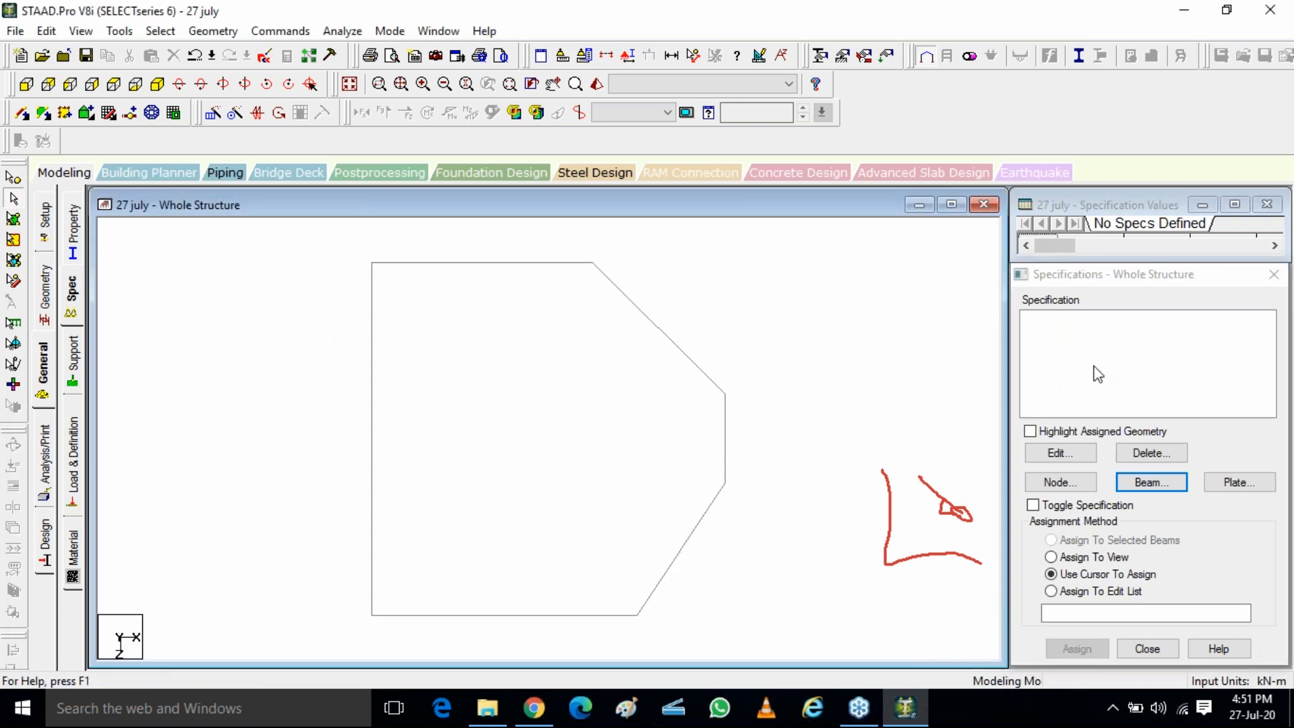
left_click(107, 113)
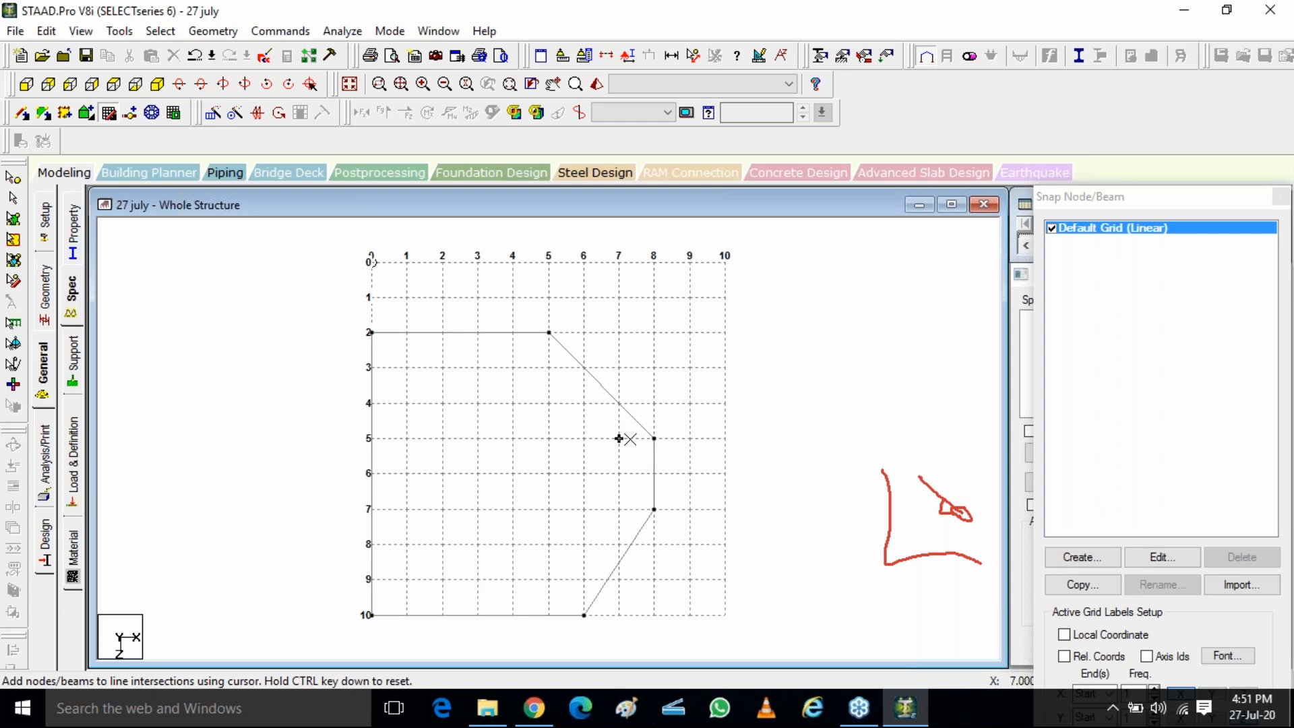
left_click(618, 404)
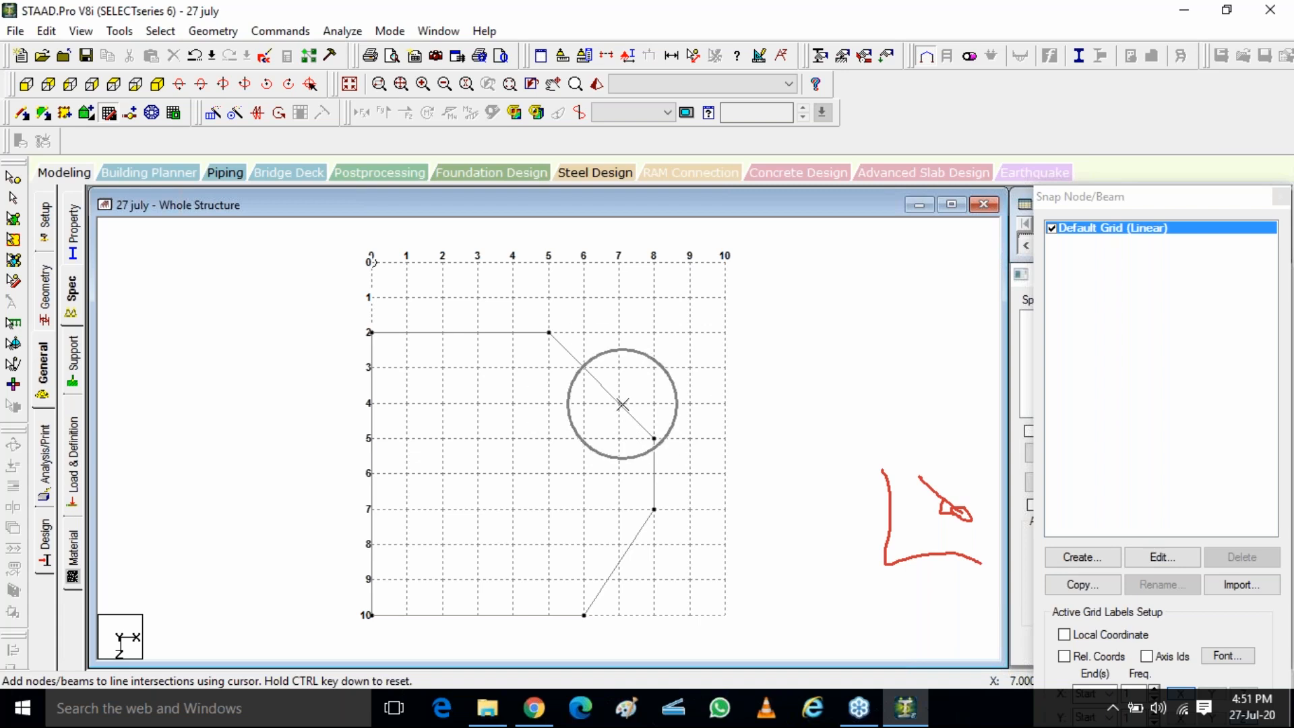
left_click(653, 438)
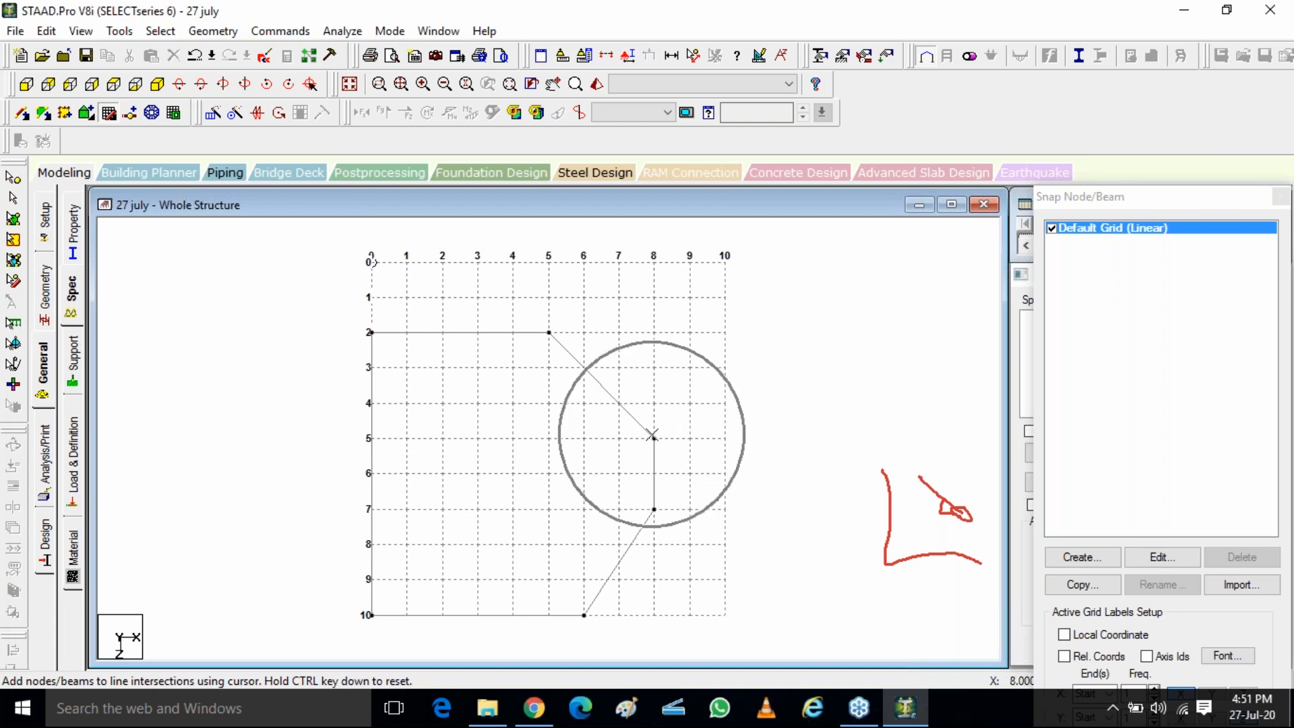
left_click(626, 411)
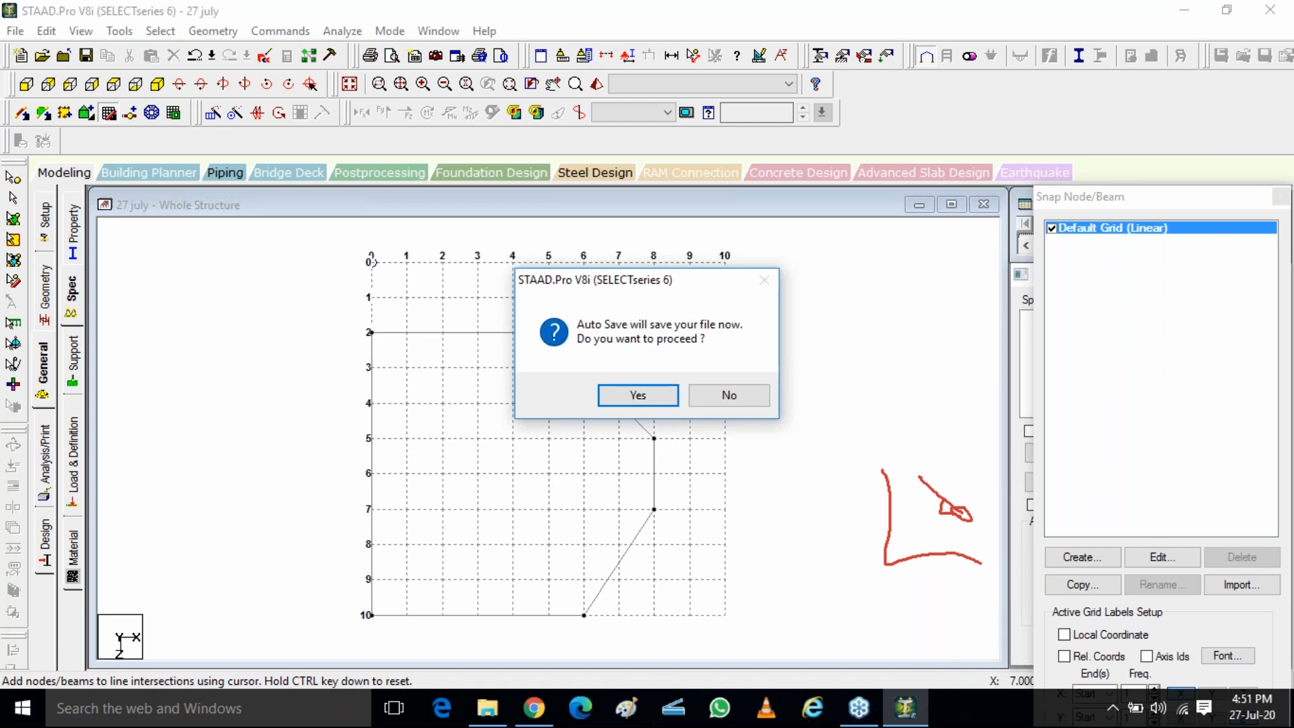
left_click(621, 396)
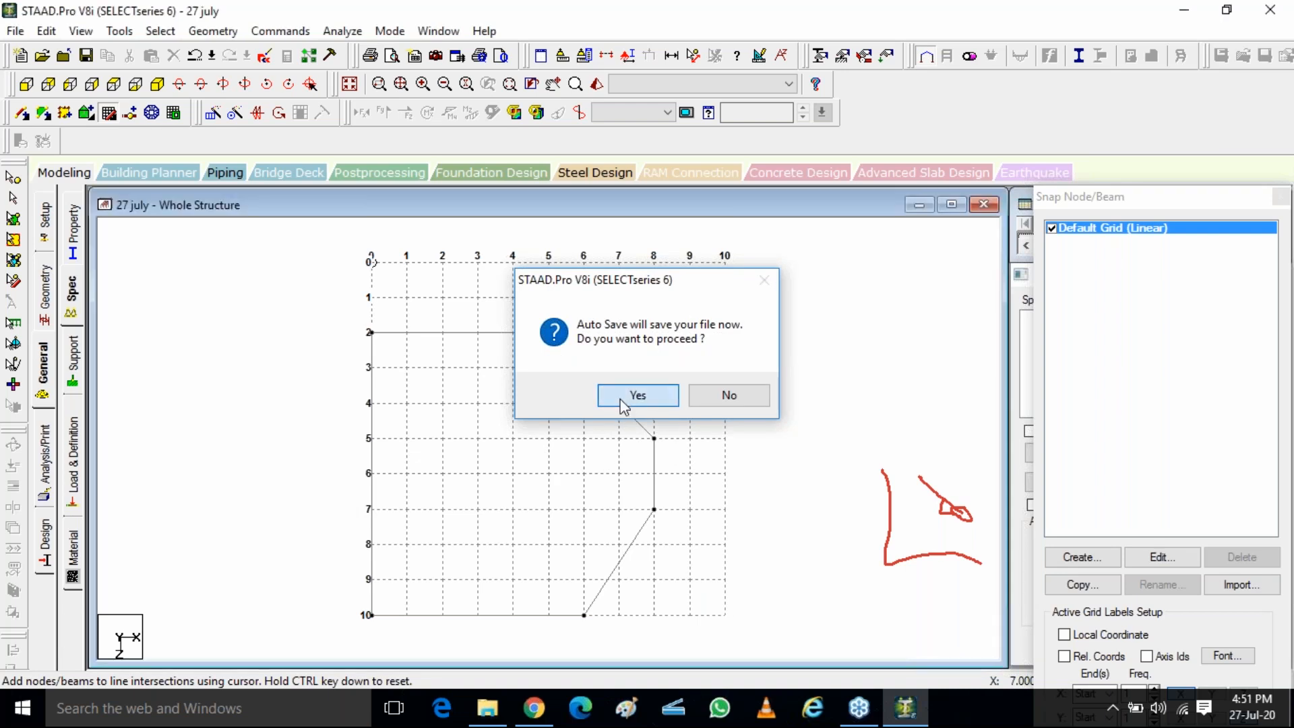
left_click(533, 380)
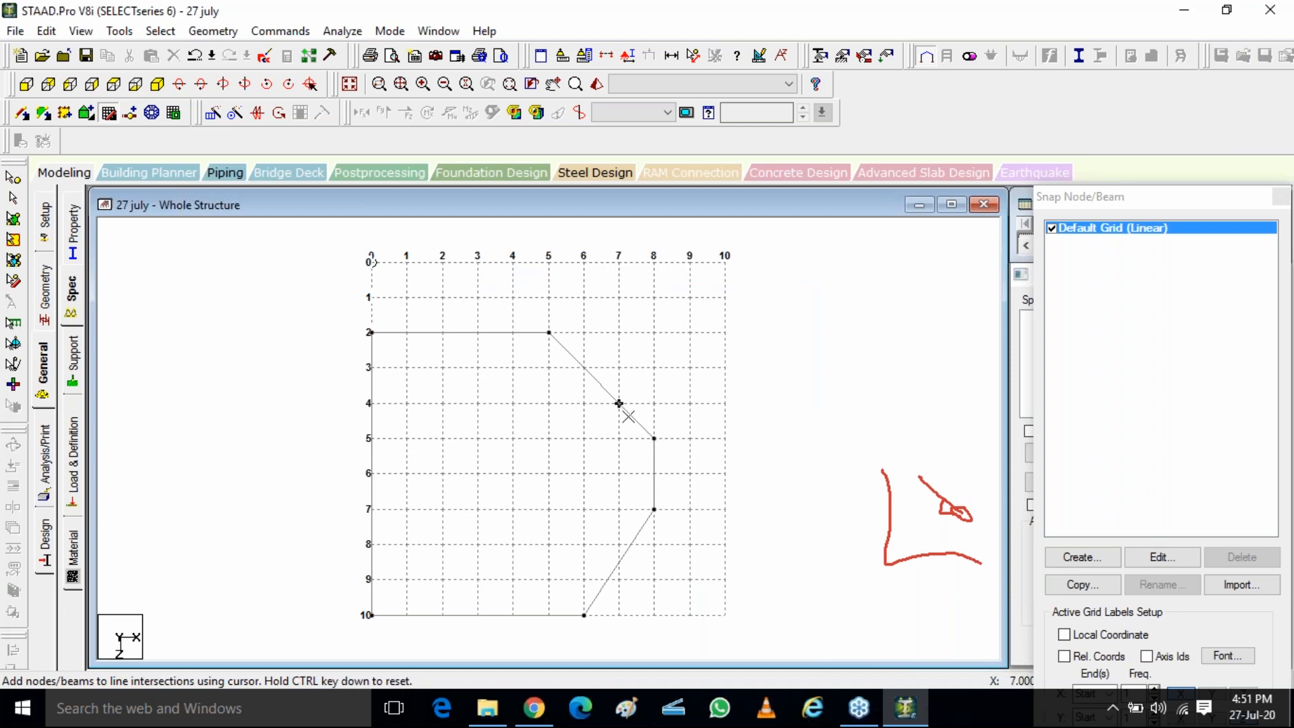
scroll(720, 439, "up", 2)
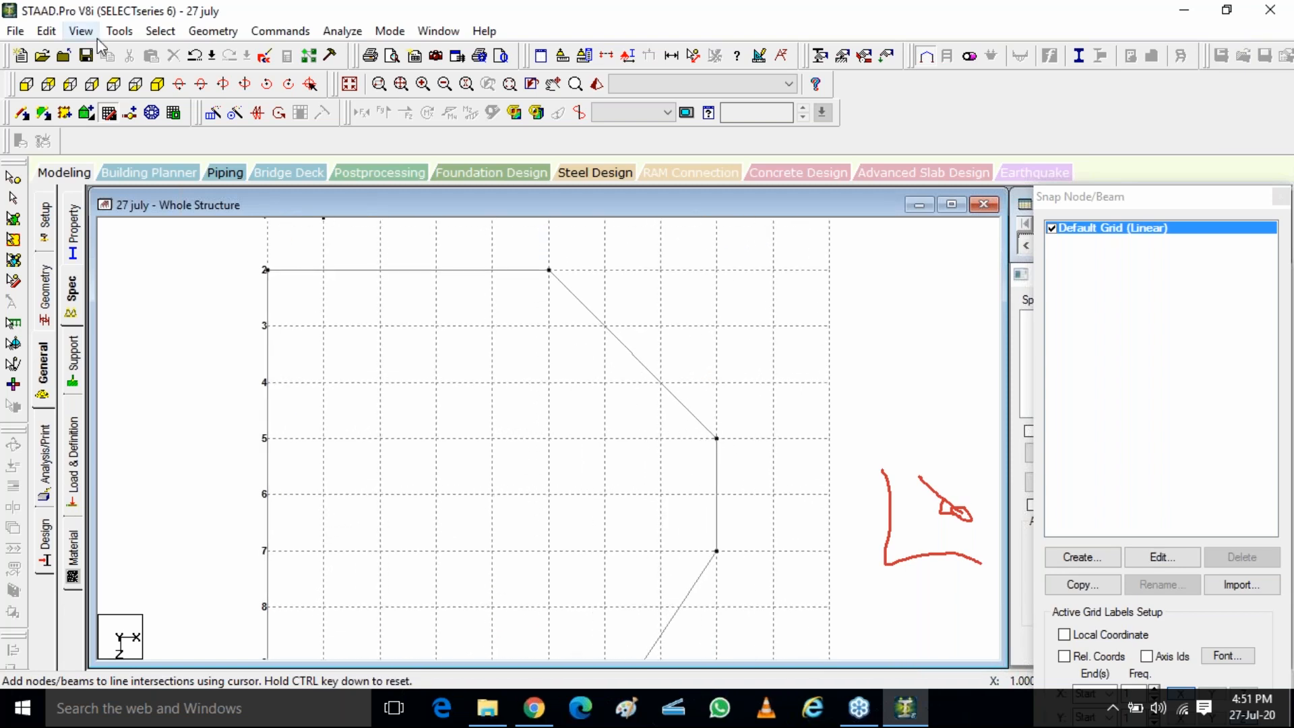
left_click(157, 84)
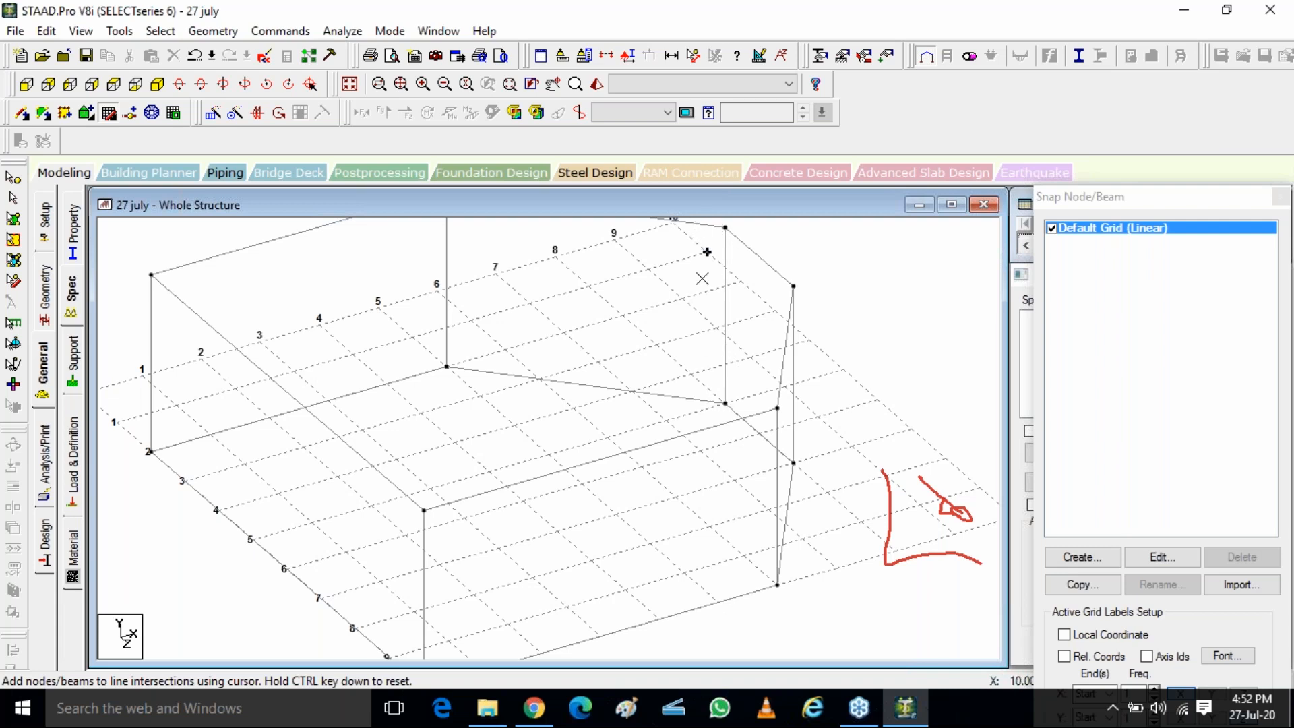
left_click(725, 226)
Add a beam offset specification at the Start location in the Global direction with X -1 m, Y 0 and Z -1 m
left_click(71, 290)
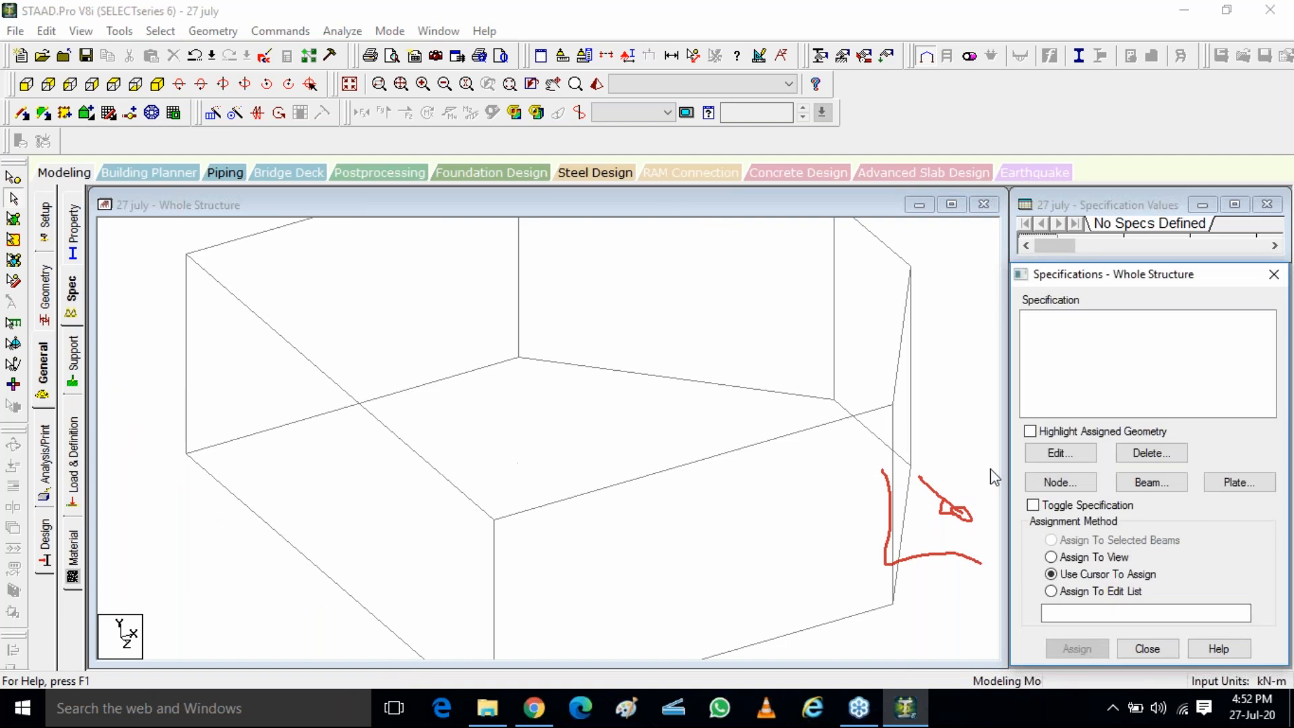
left_click(1153, 483)
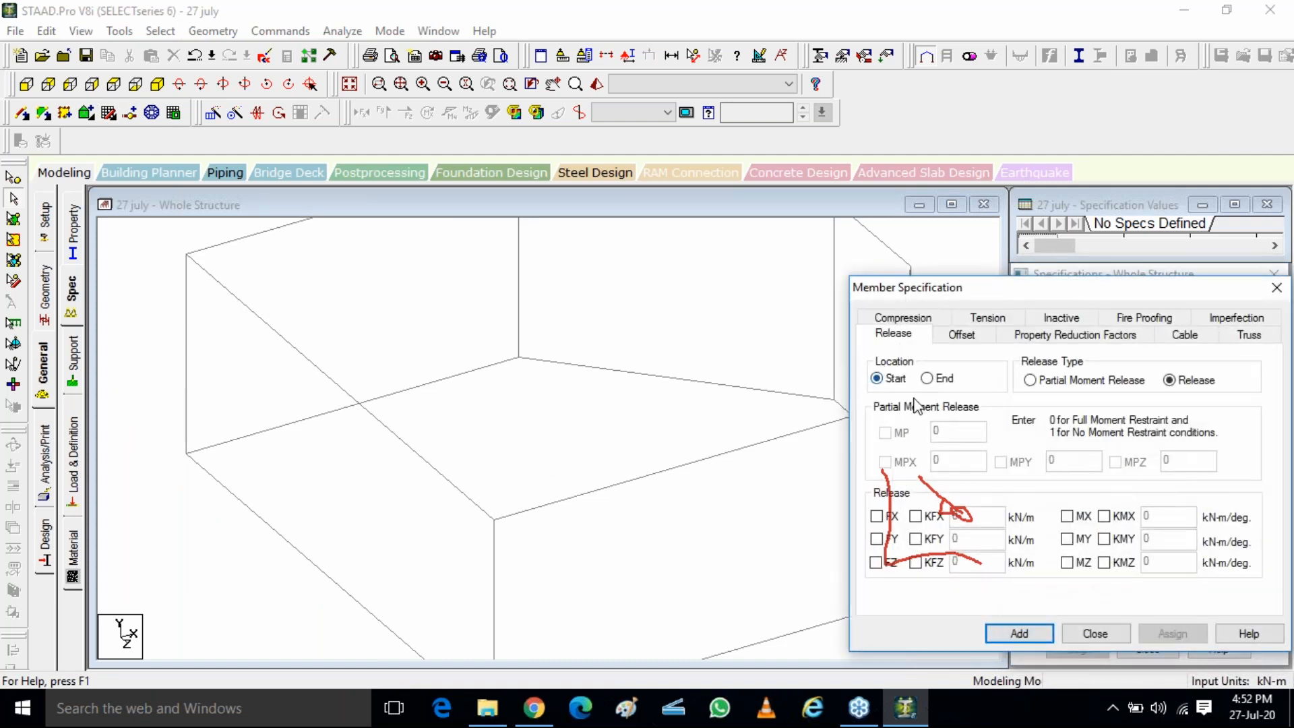
left_click(962, 335)
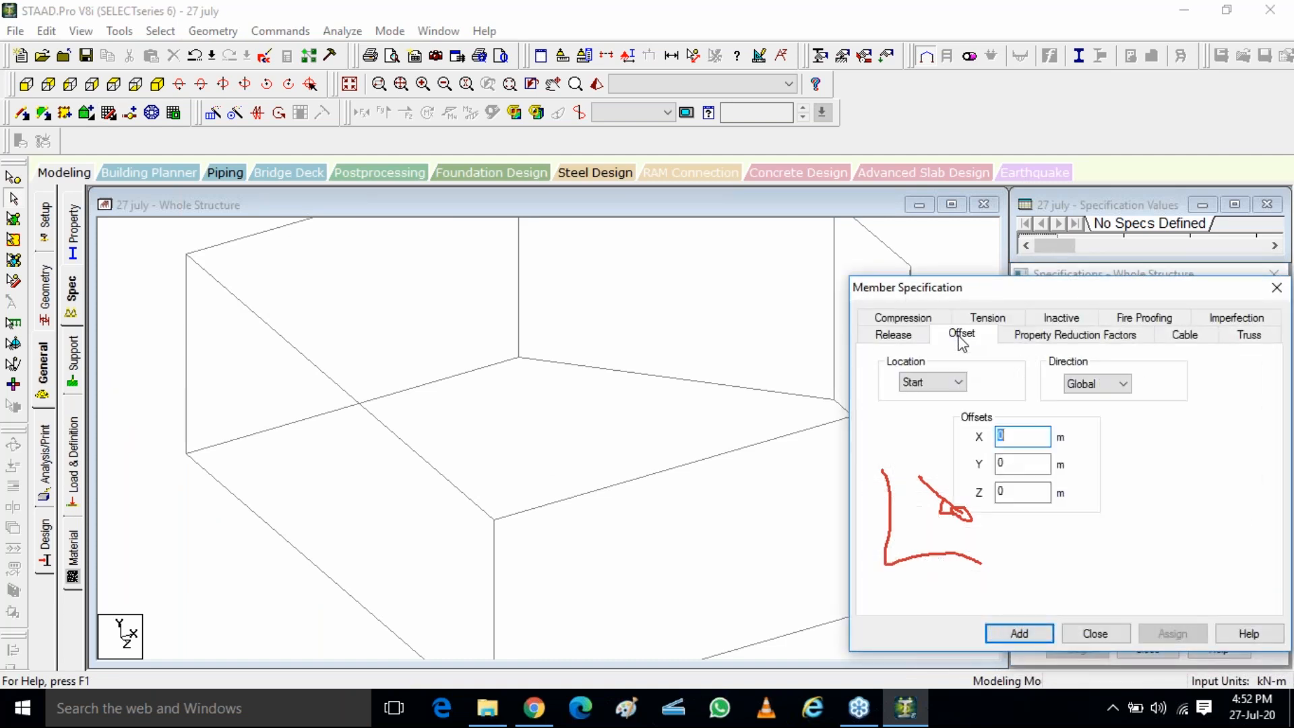
left_click(936, 379)
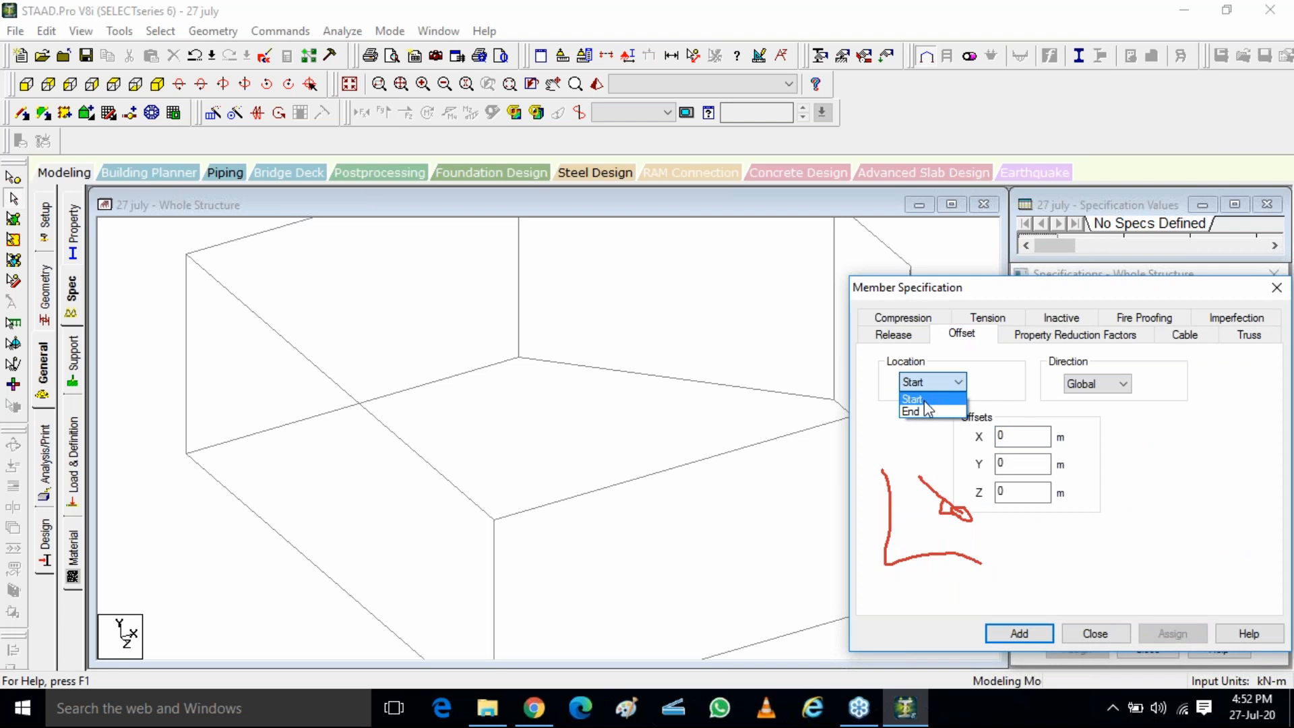
left_click(925, 381)
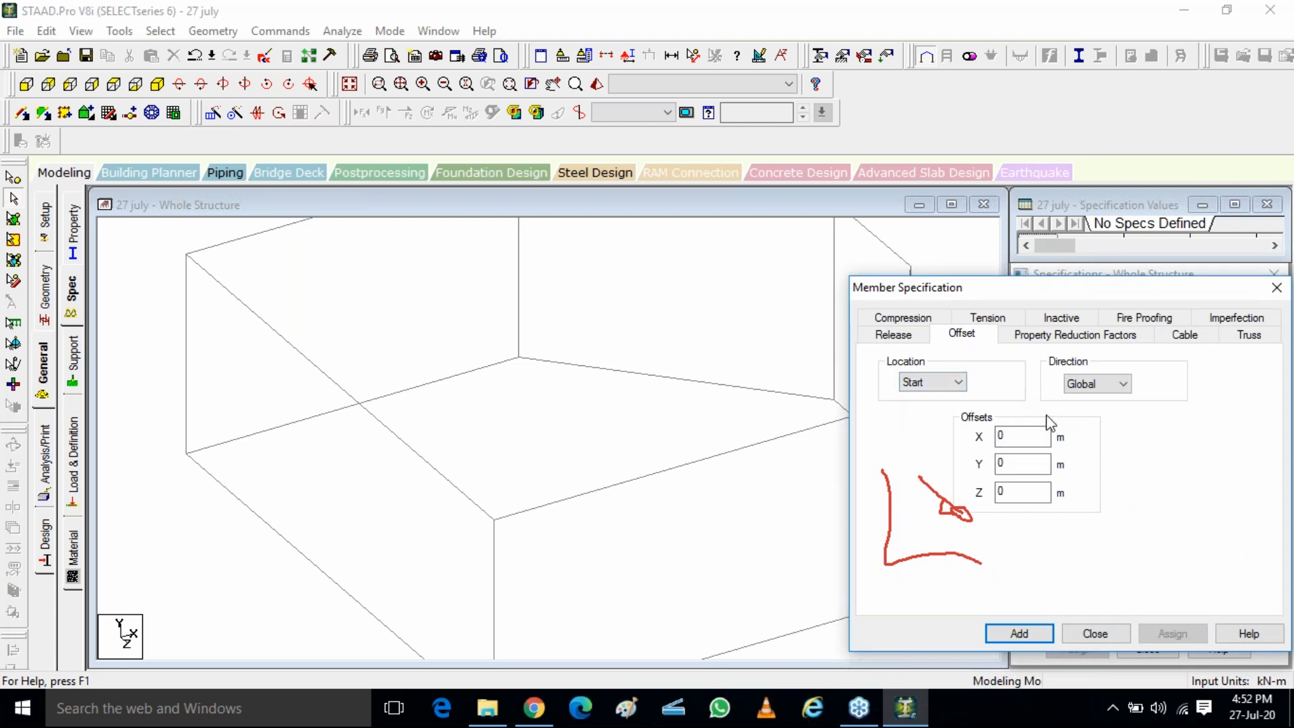
left_click(1006, 438)
double_click(1018, 439)
double_click(1023, 444)
key("BackSpace")
left_click(1006, 492)
double_click(1000, 493)
left_click(1015, 636)
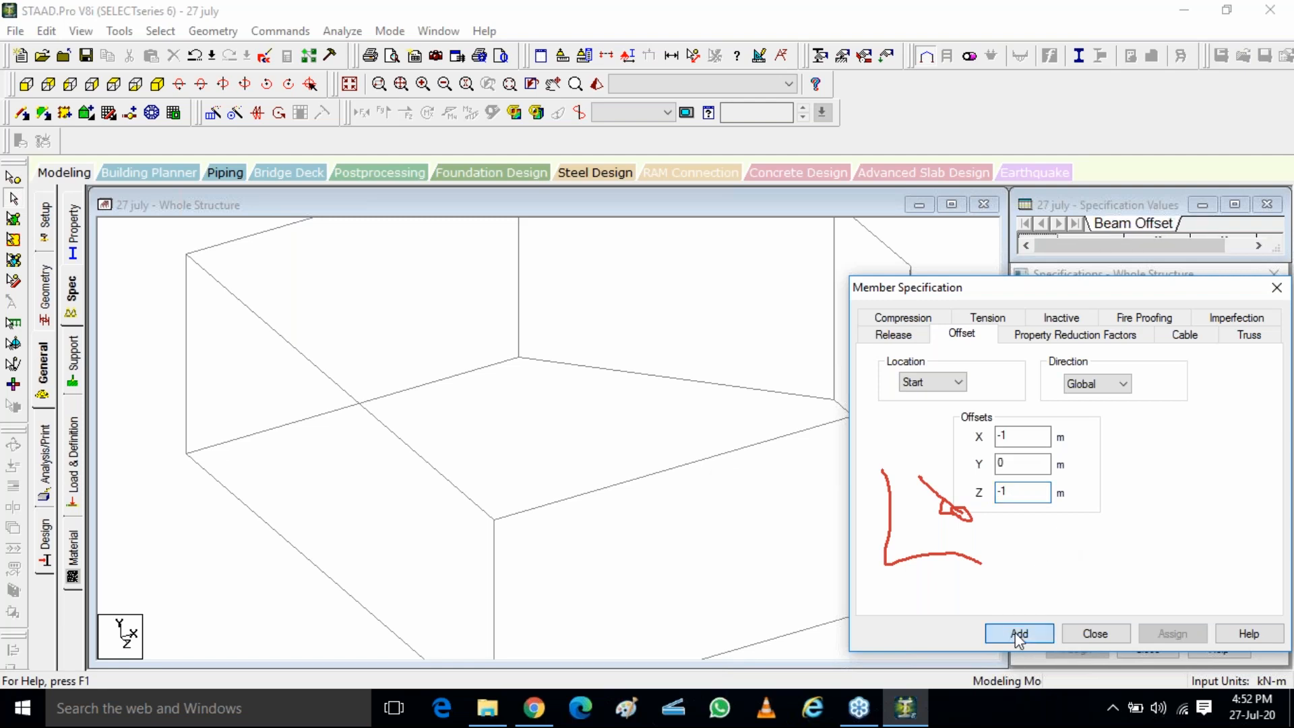
left_click(1059, 323)
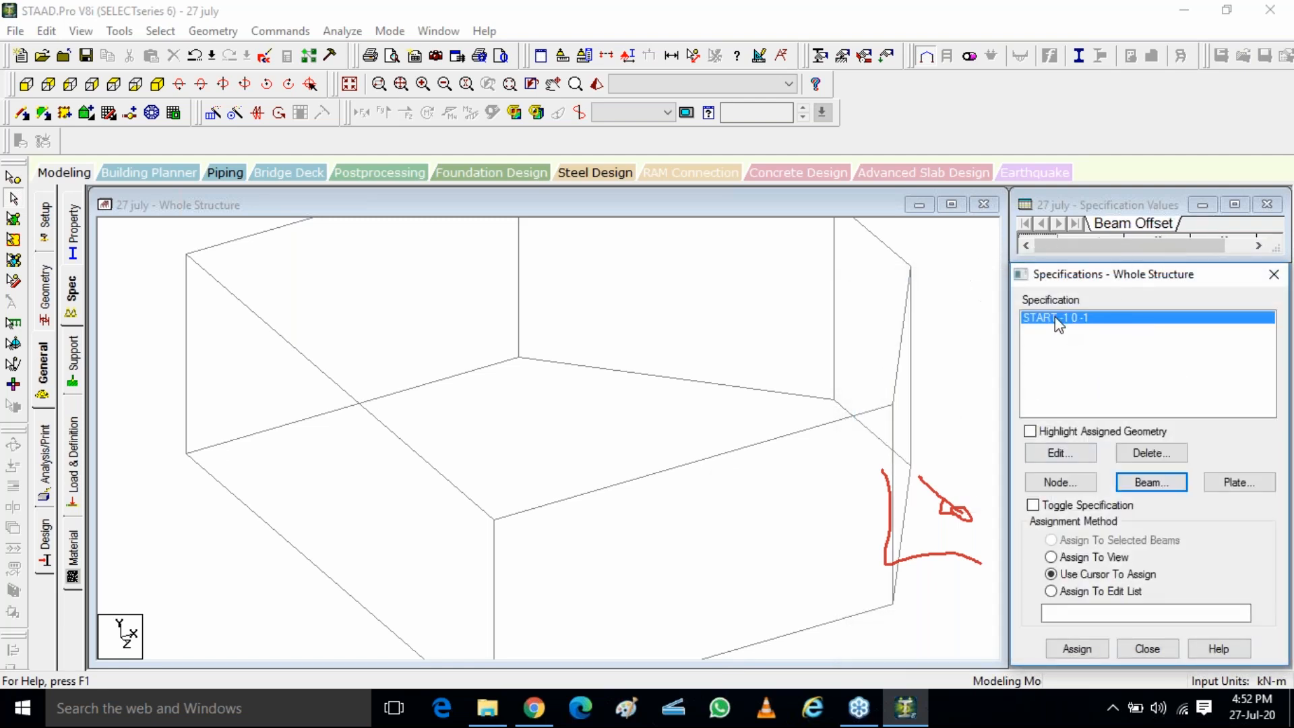
Add a second beam offset specification at the End location in the Global direction with X -1 m, Y 0 and Z -1 m
left_click(1153, 483)
left_click(962, 335)
left_click(957, 382)
left_click(936, 404)
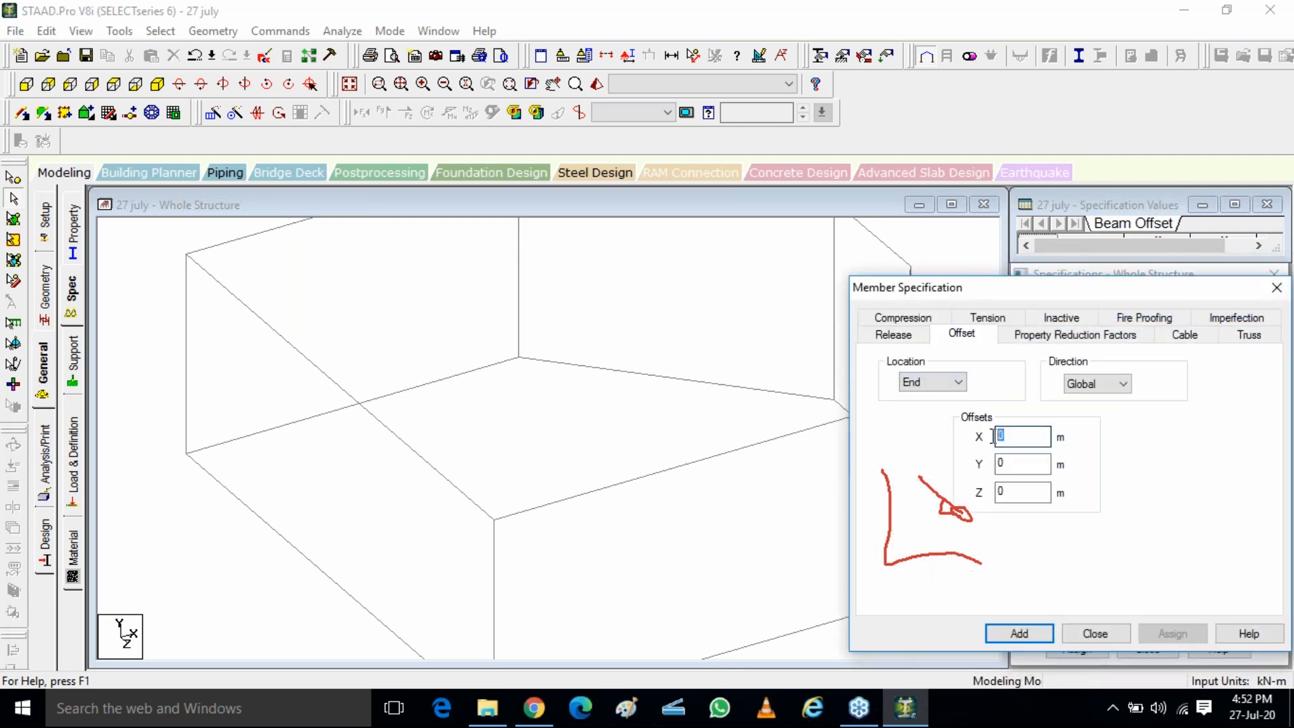
left_click_drag(1028, 492, 912, 495)
type("-1")
left_click(1022, 636)
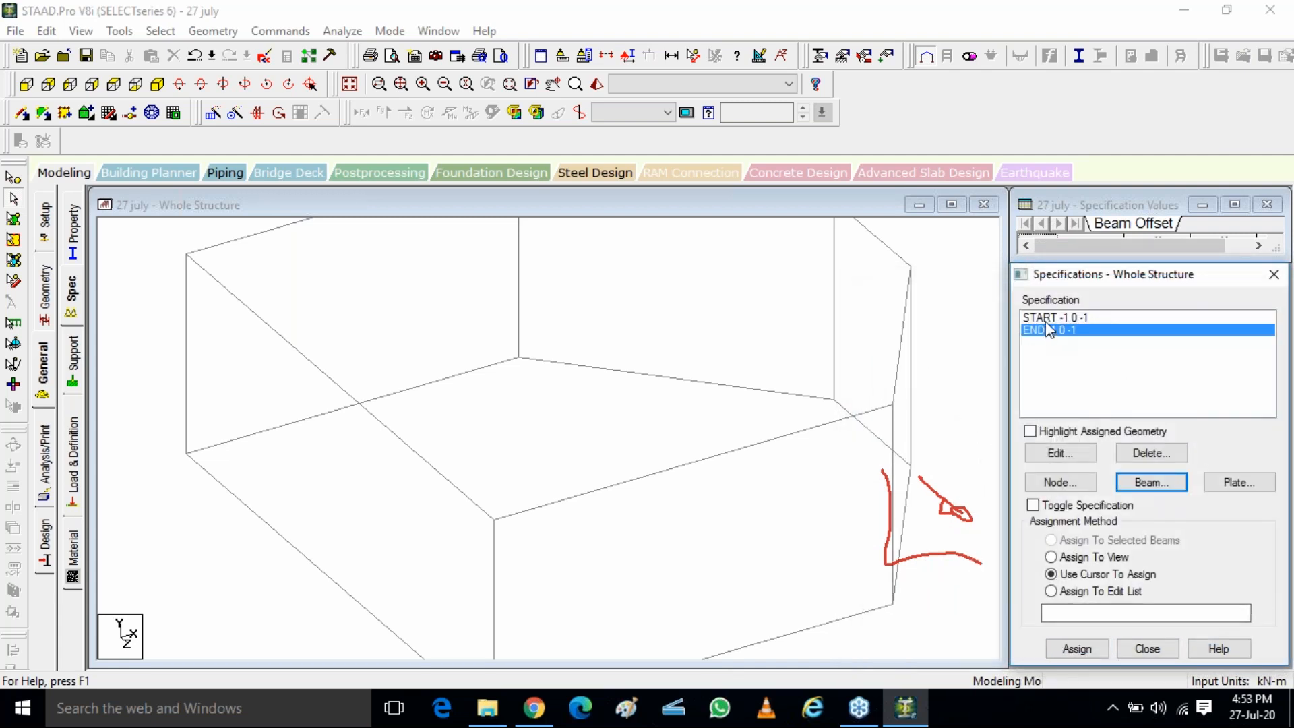
Assign the START -1 0 -1 offset to the rear column of the frame's shortest side
left_click(1046, 321)
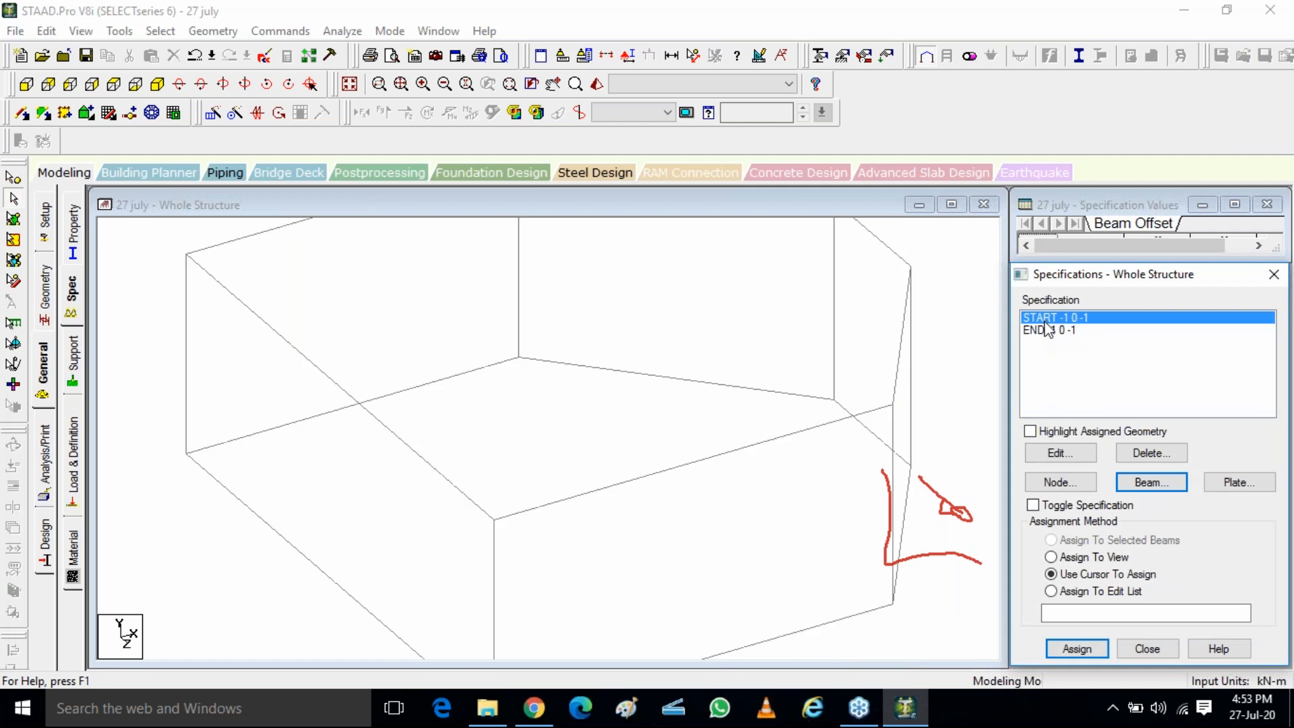
left_click(1279, 272)
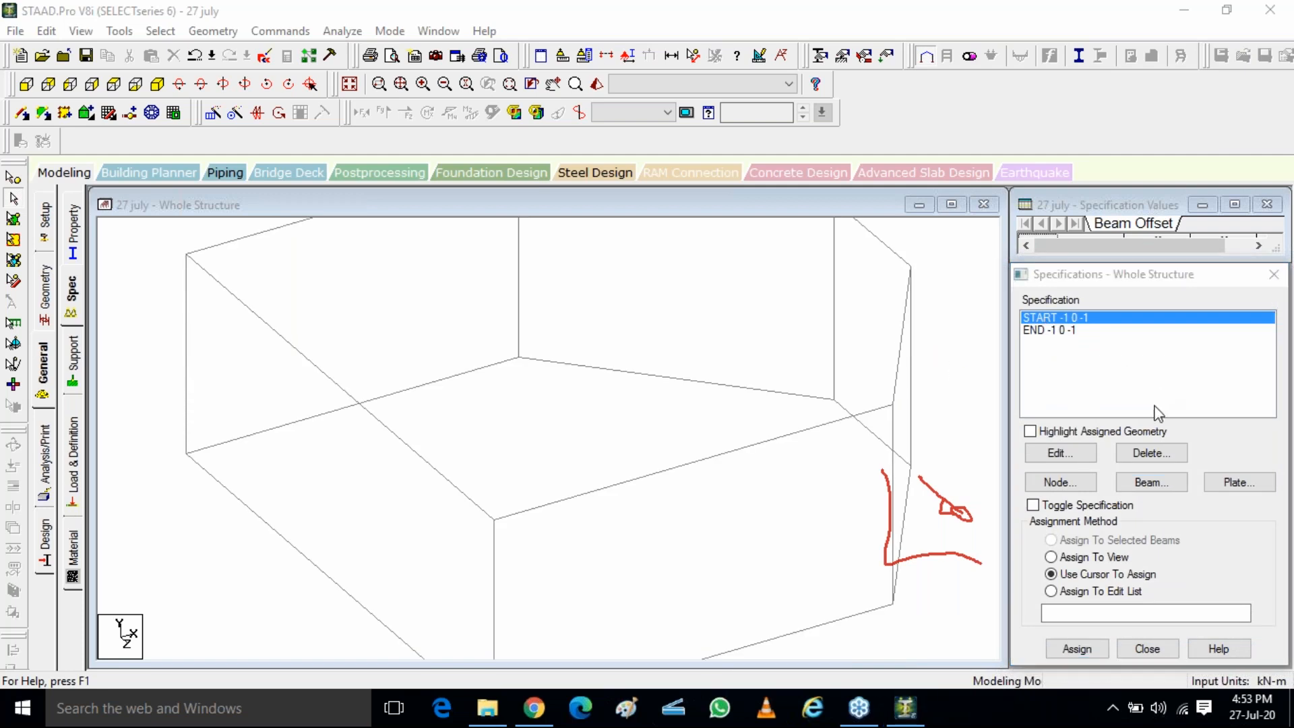
left_click(836, 346)
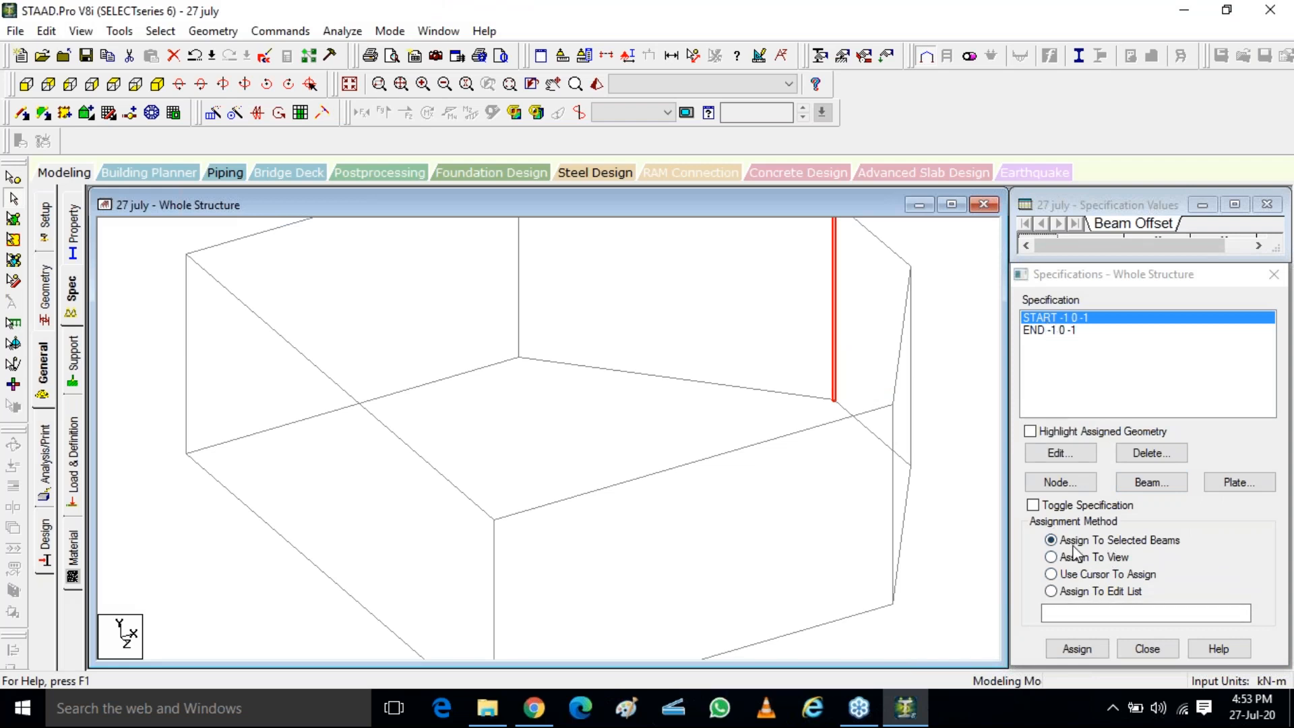
left_click(1094, 653)
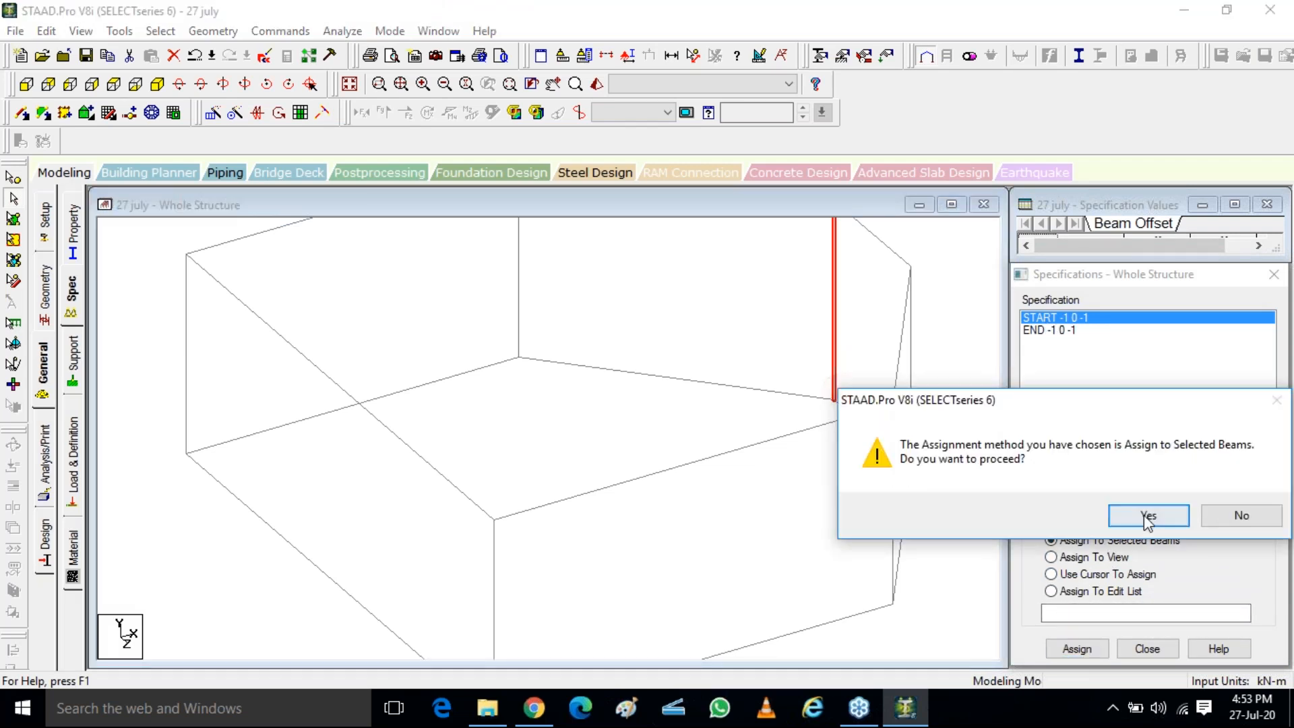
left_click(1116, 521)
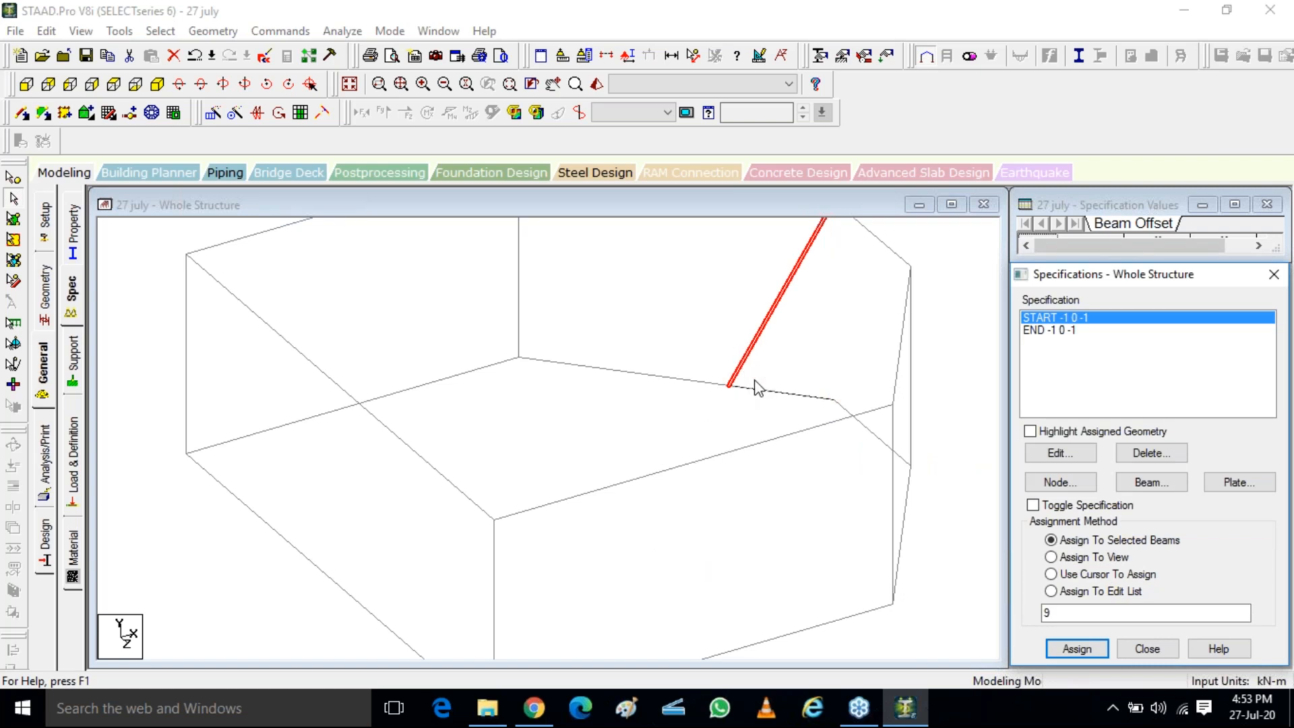
Assign the END -1 0 -1 offset to the same rear column and deselect it
left_click(1052, 330)
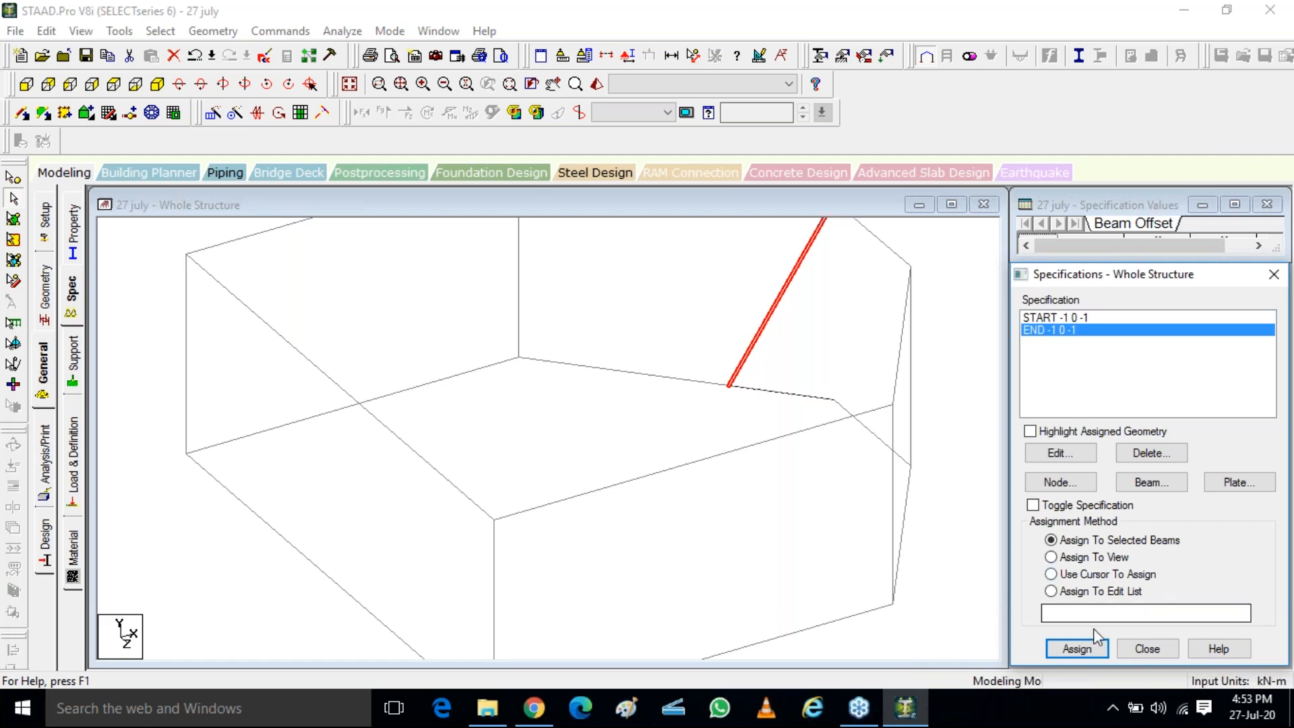
left_click(1077, 648)
left_click(1064, 516)
scroll(694, 573, "down", 5)
left_click(678, 362)
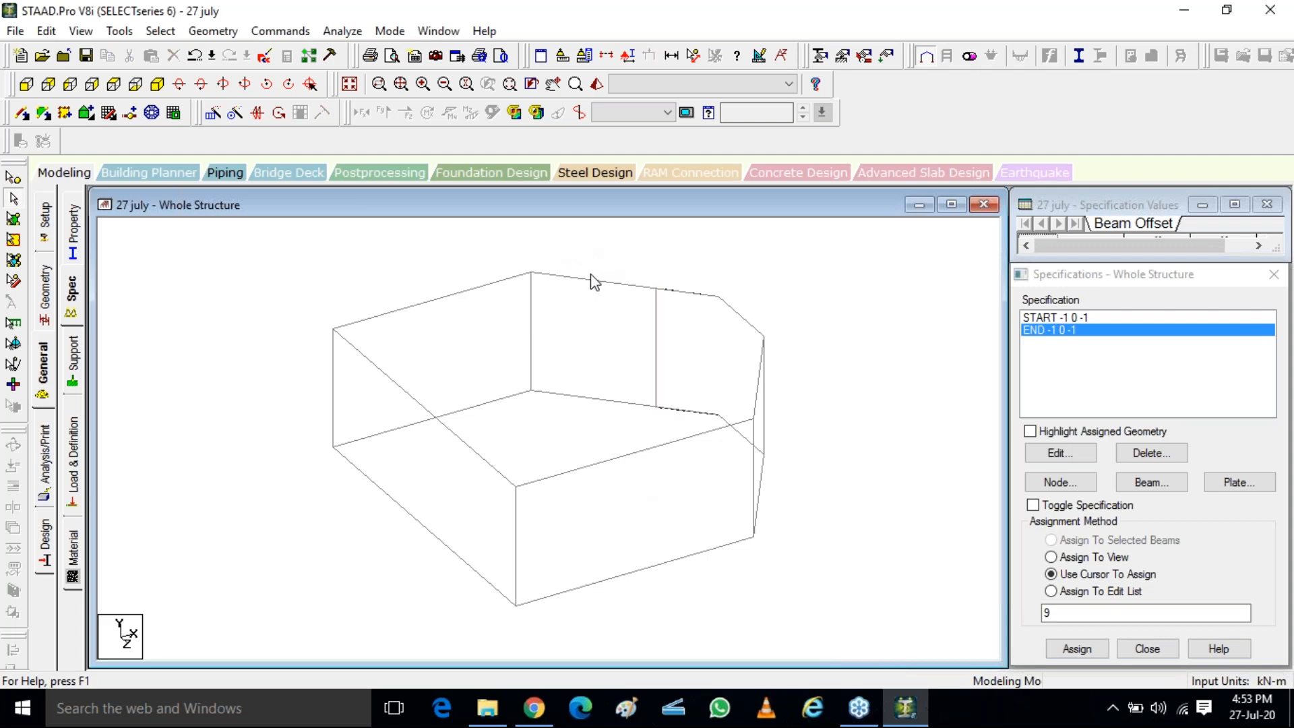
Inspect the offset rear column in a 3D rendering of the frame from several angles and close the rendering
left_click(715, 418)
left_click(597, 85)
left_click_drag(787, 515, 816, 506)
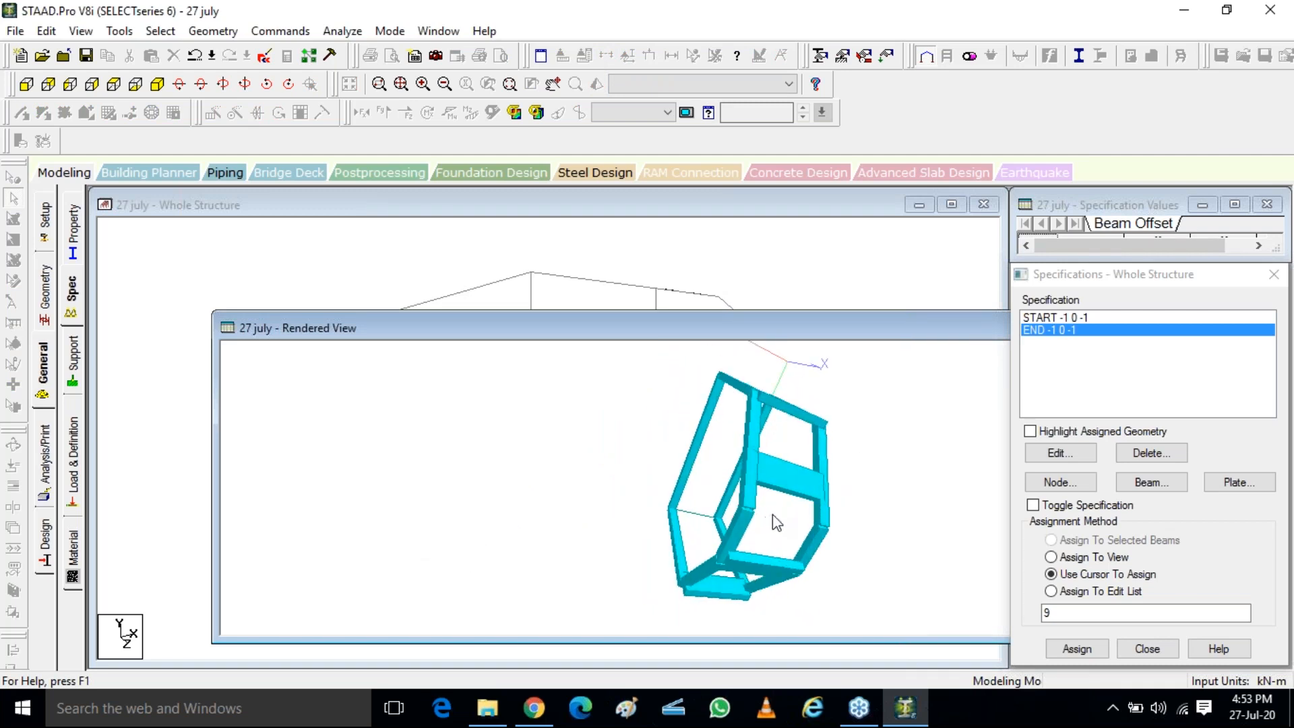
left_click_drag(849, 333, 689, 525)
left_click_drag(822, 526, 519, 552)
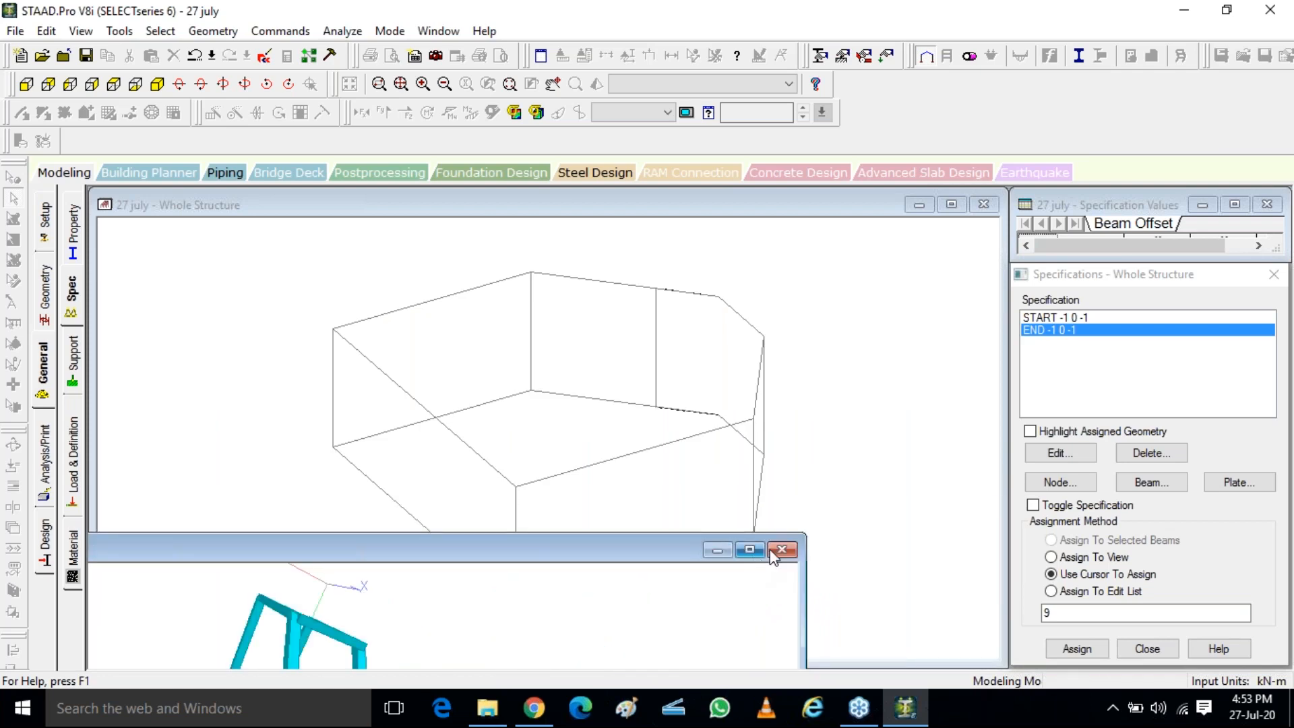
left_click(782, 549)
Pick out the lower and upper frame nodes at the rear column's original position before its offset
left_click(663, 413)
left_click(659, 411, "ctrl")
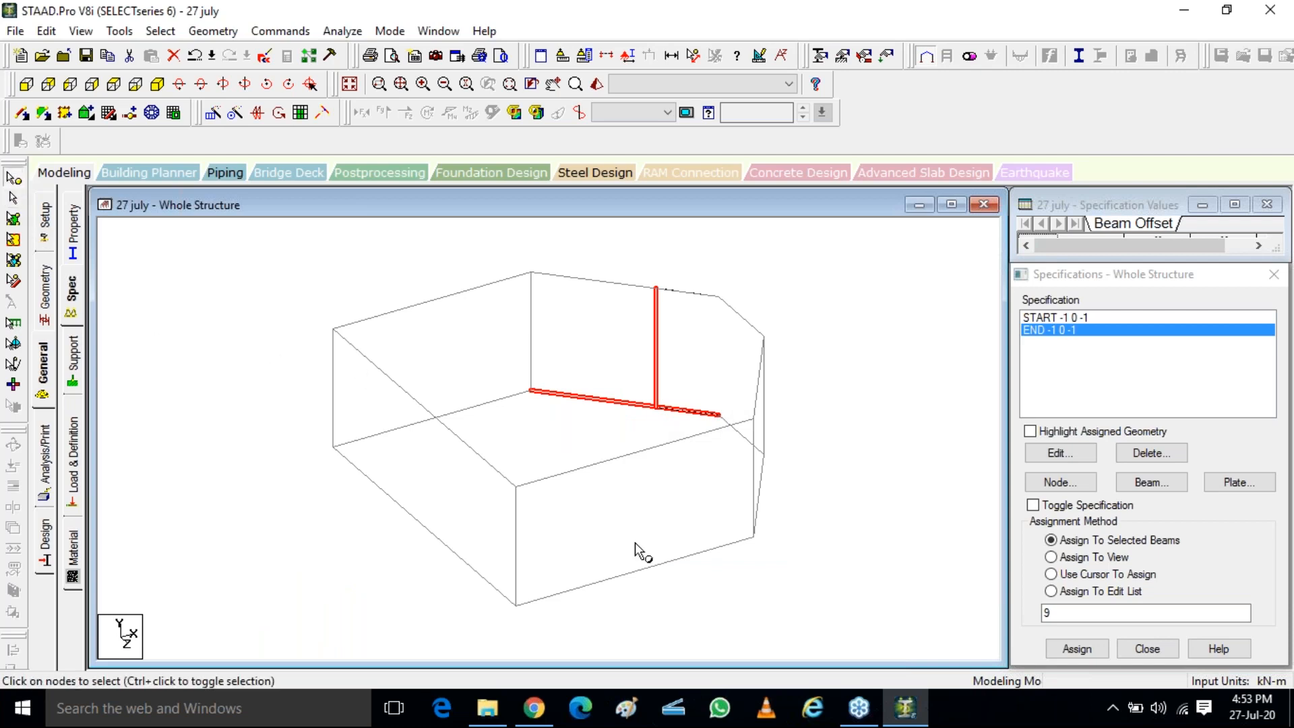
left_click_drag(619, 357, 729, 459)
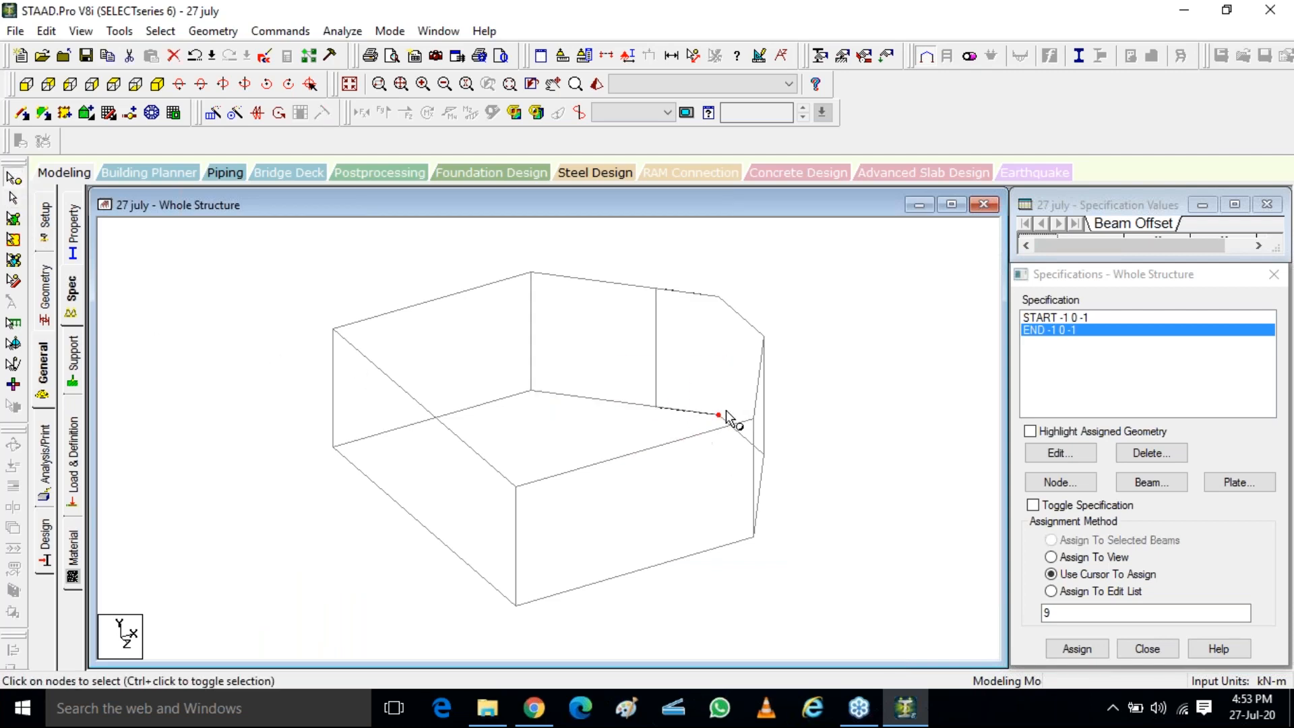
left_click_drag(700, 273, 724, 317)
key("ctrl")
key("ctrl")
key("ctrl")
key("ctrl")
key("ctrl")
key("ctrl")
key("ctrl")
key("ctrl")
key("ctrl")
left_click(1280, 58)
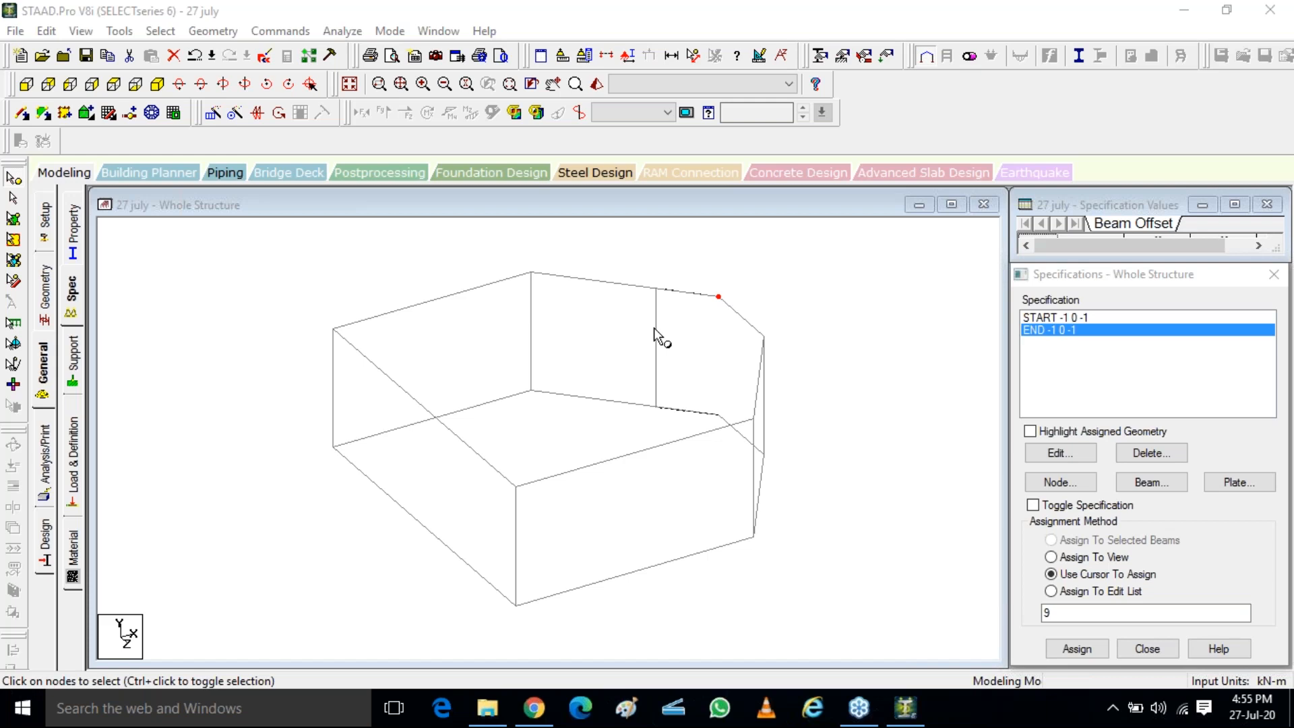
left_click(602, 402)
left_click(763, 429)
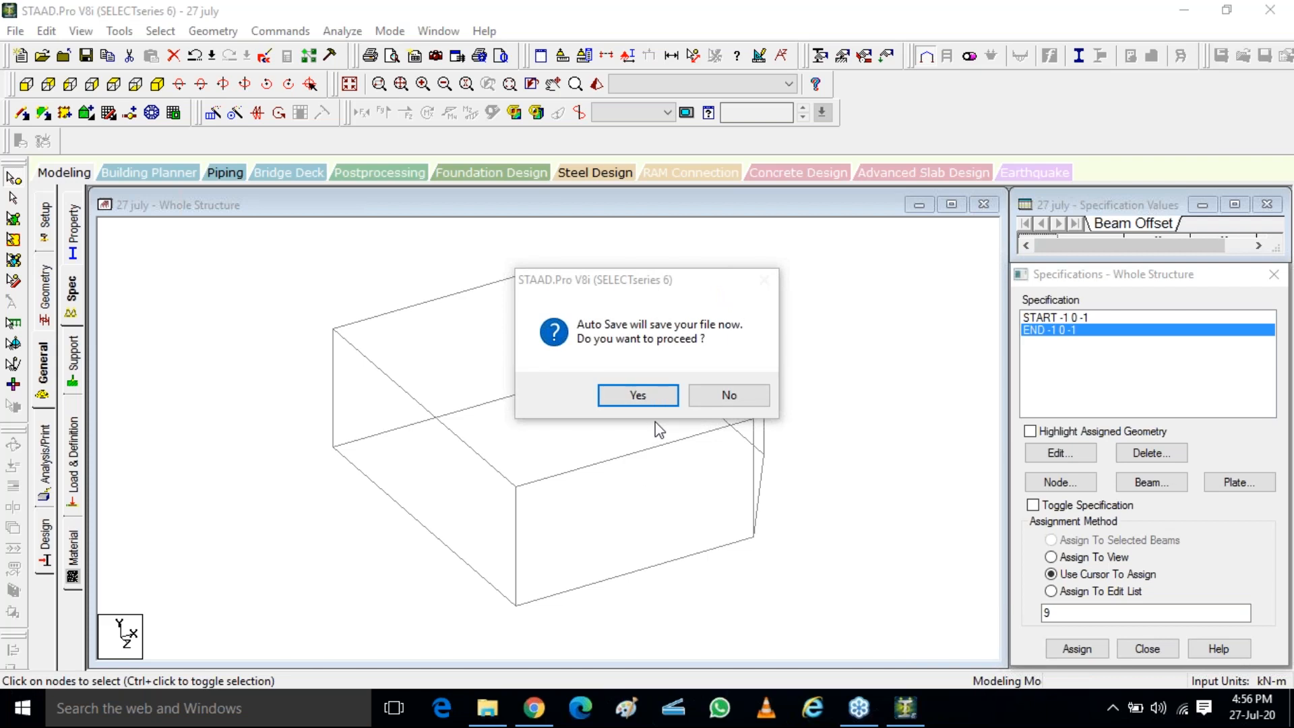
Accept the auto save and save the modified structure under its current file name
left_click(634, 396)
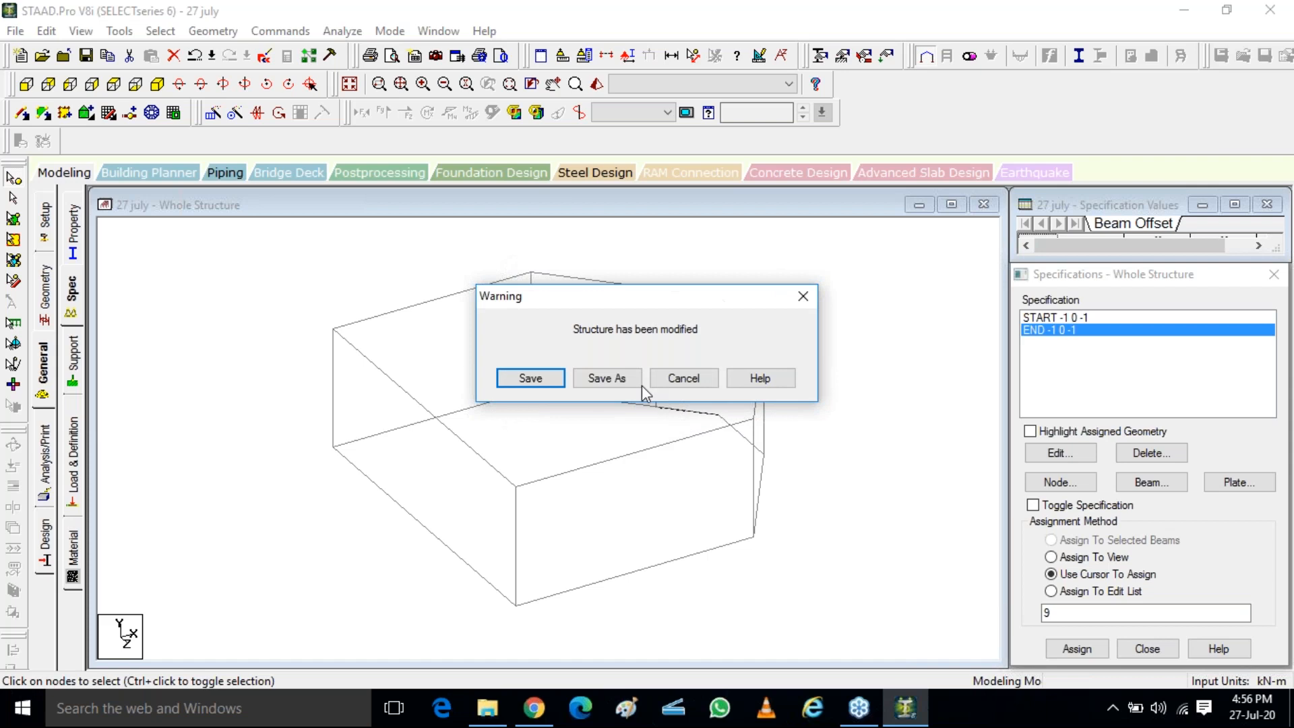
left_click(543, 383)
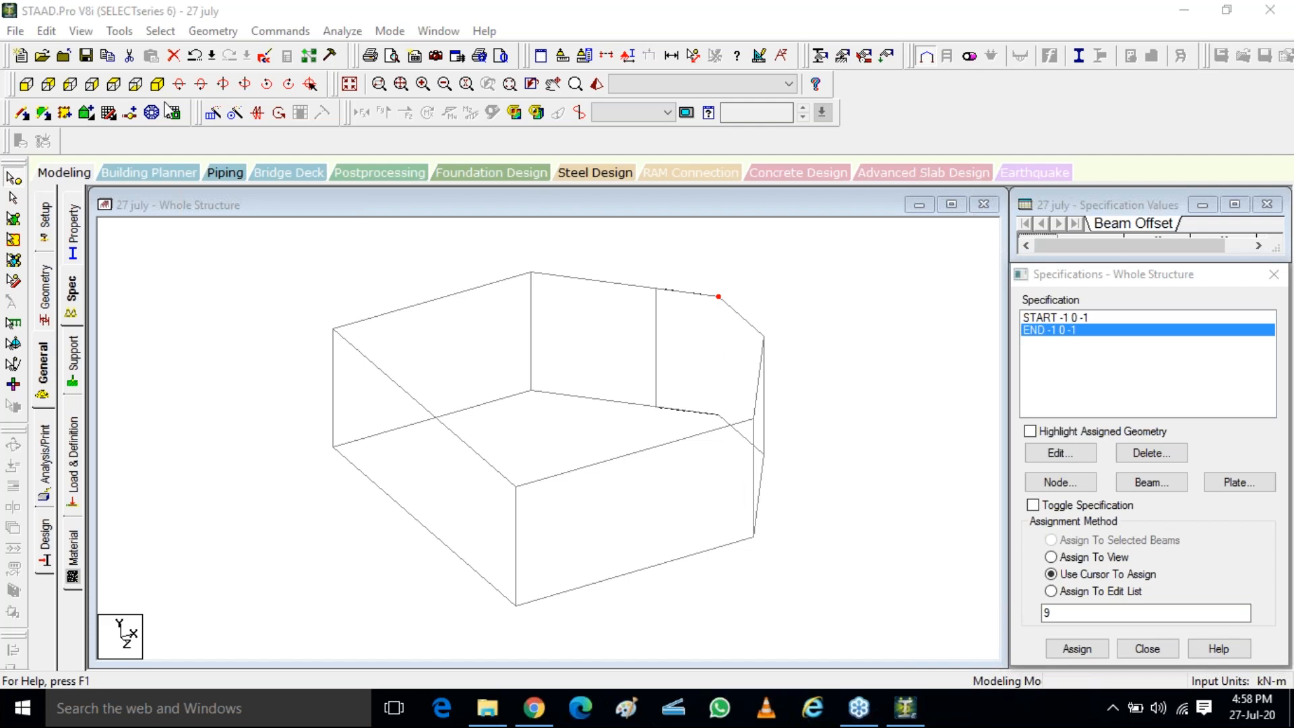
Examine the rear column's original node in the plan view from above and return to the isometric view
left_click(73, 87)
left_click(110, 88)
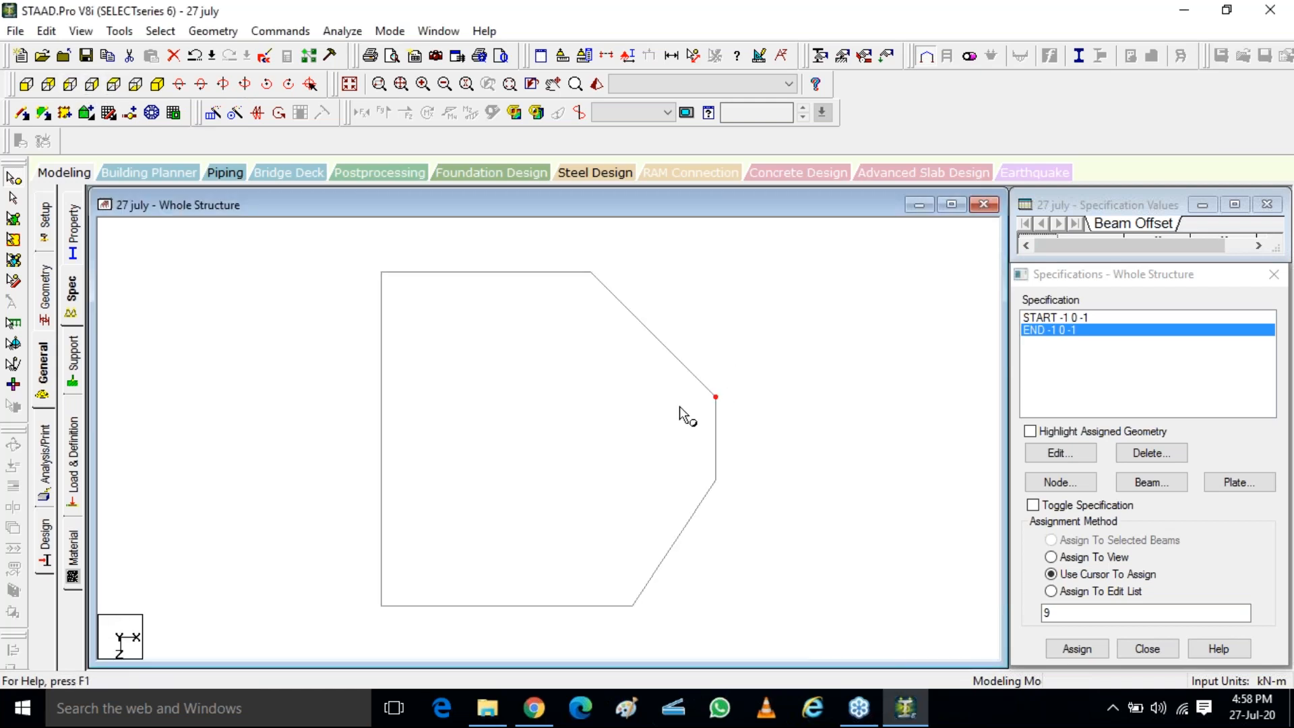
left_click(1285, 294)
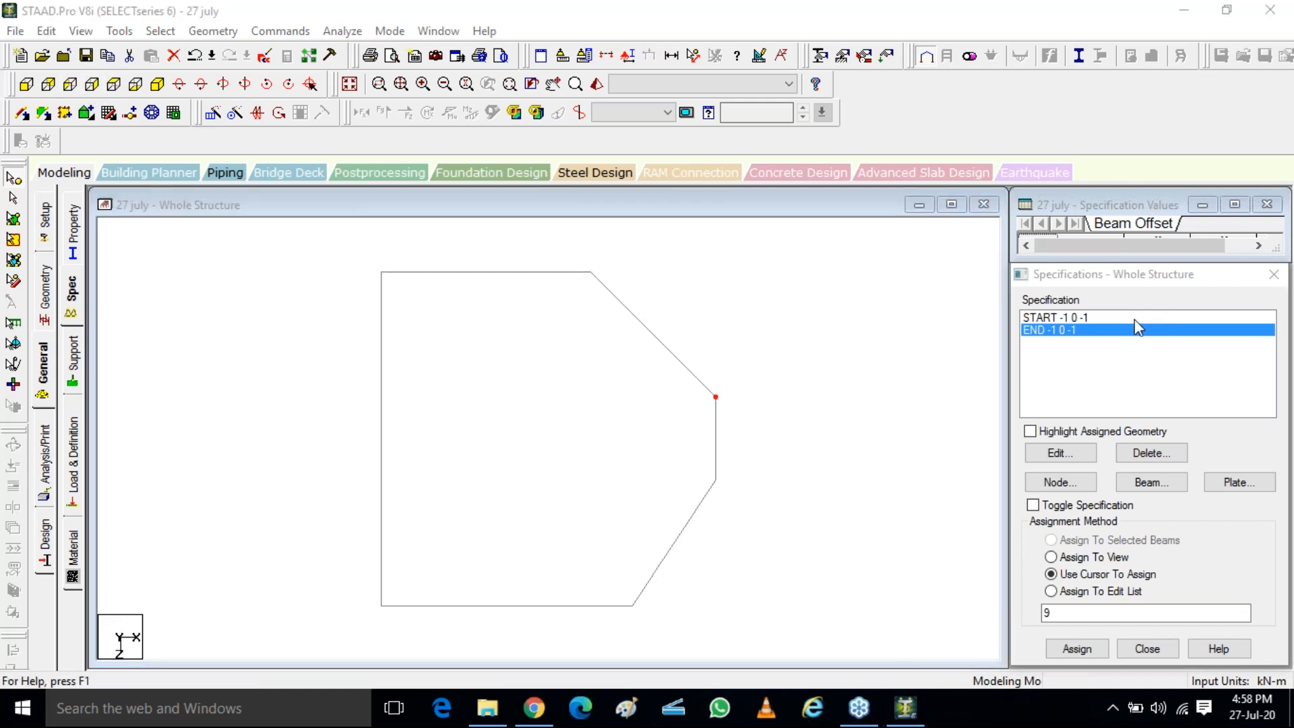
mouse_move(676, 389)
left_mouse_down()
mouse_move(739, 412)
mouse_move(755, 390)
mouse_move(981, 412)
mouse_move(937, 434)
left_mouse_up()
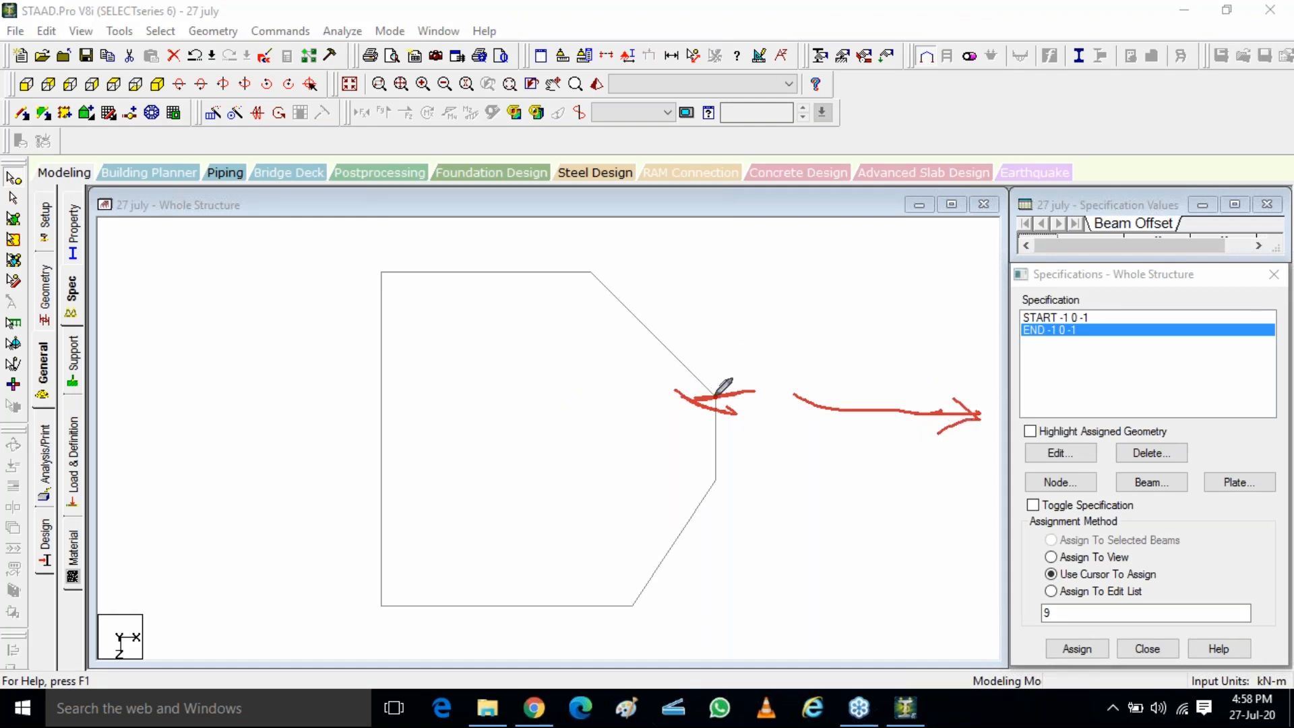
mouse_move(755, 390)
left_mouse_down()
mouse_move(688, 355)
mouse_move(693, 372)
left_mouse_up()
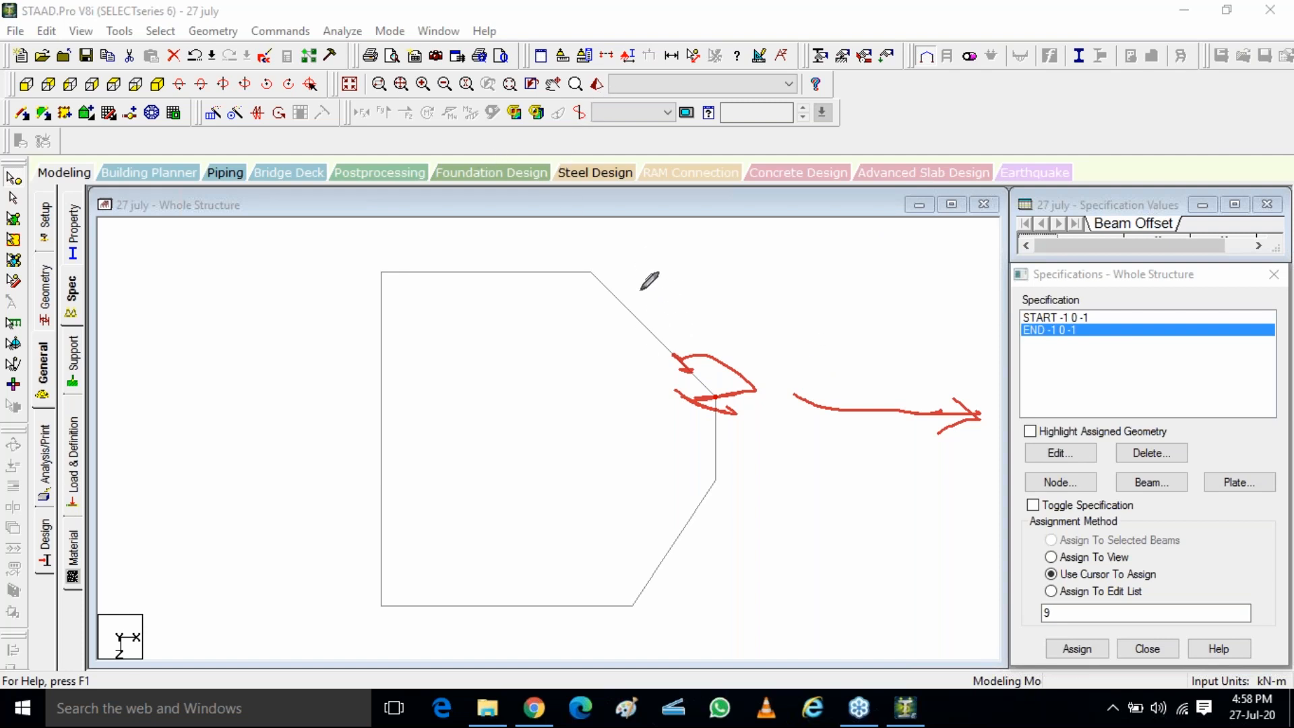
left_click(1155, 410)
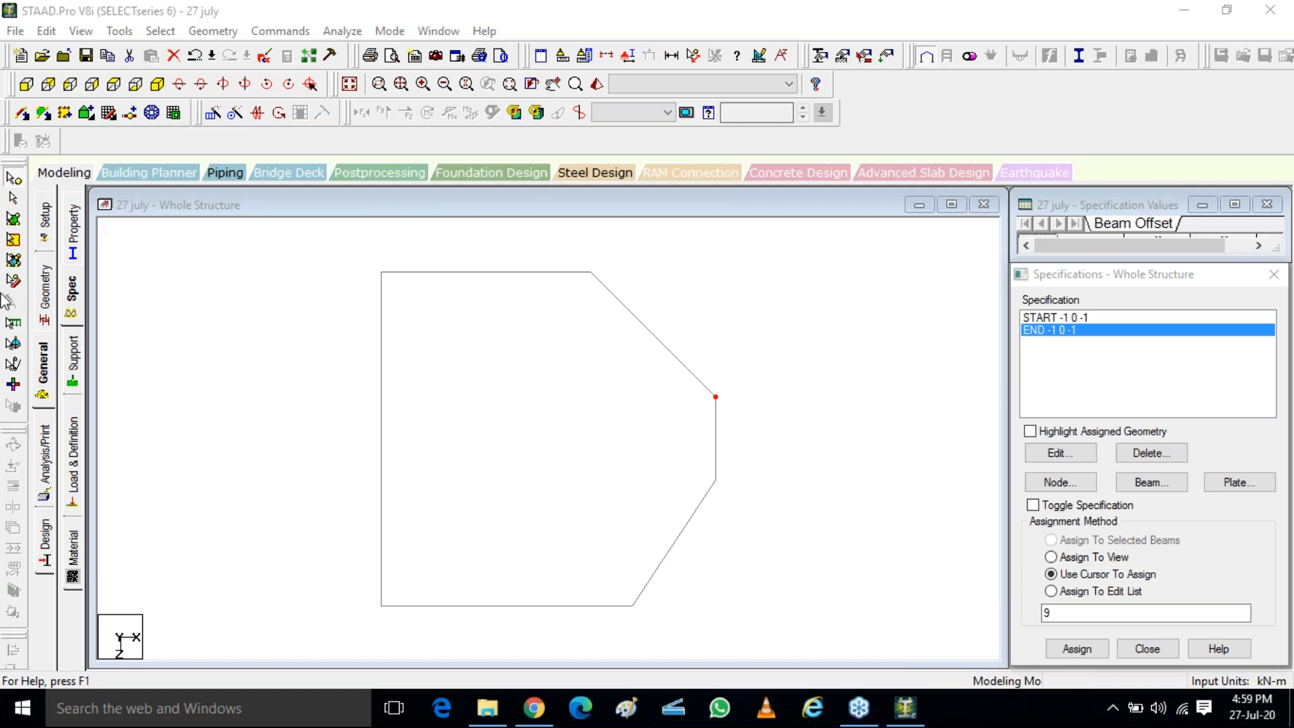
left_click(158, 85)
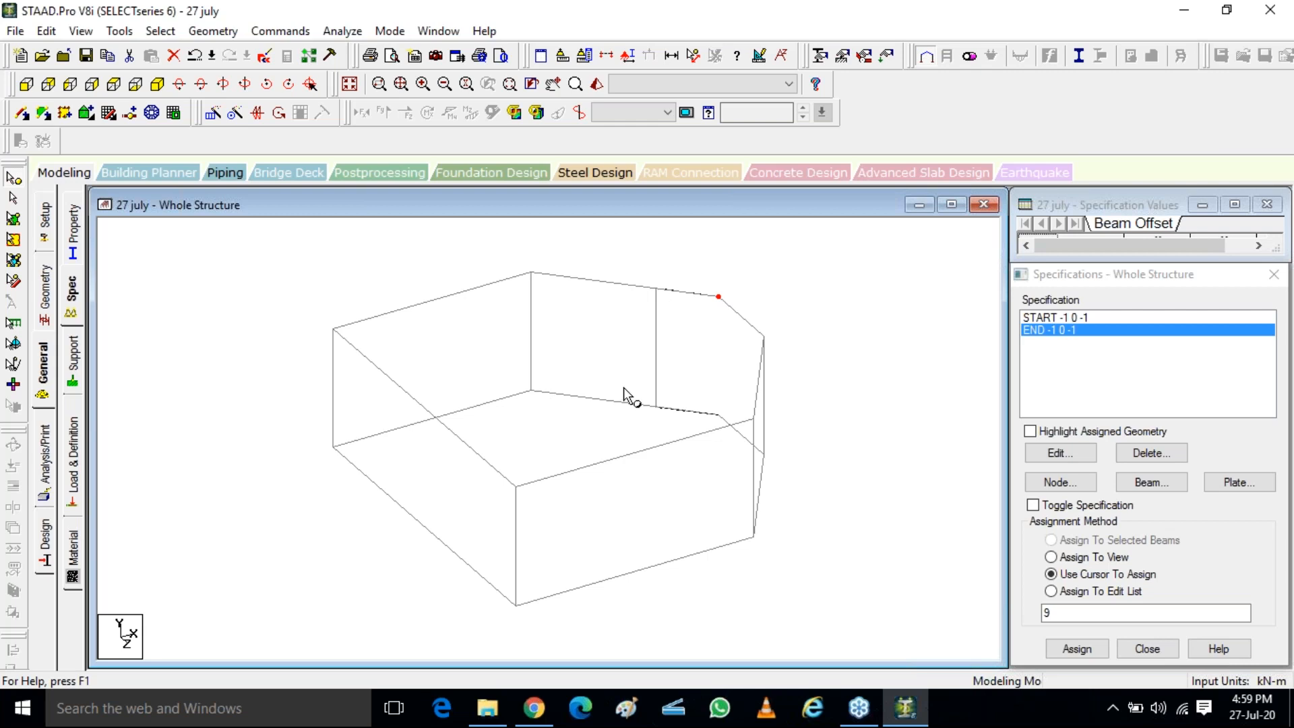
left_click(1270, 292)
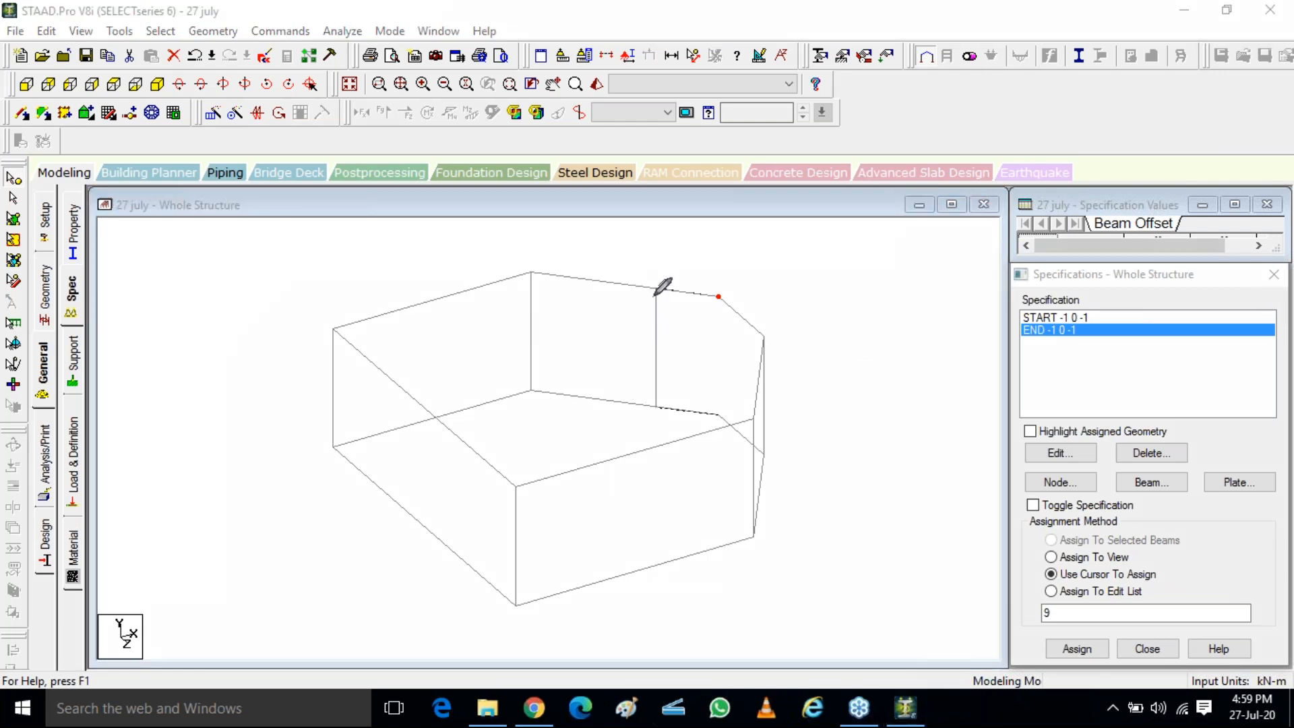
left_click_drag(654, 291, 652, 409)
mouse_move(636, 287)
left_mouse_down()
mouse_move(682, 290)
mouse_move(676, 408)
left_mouse_up()
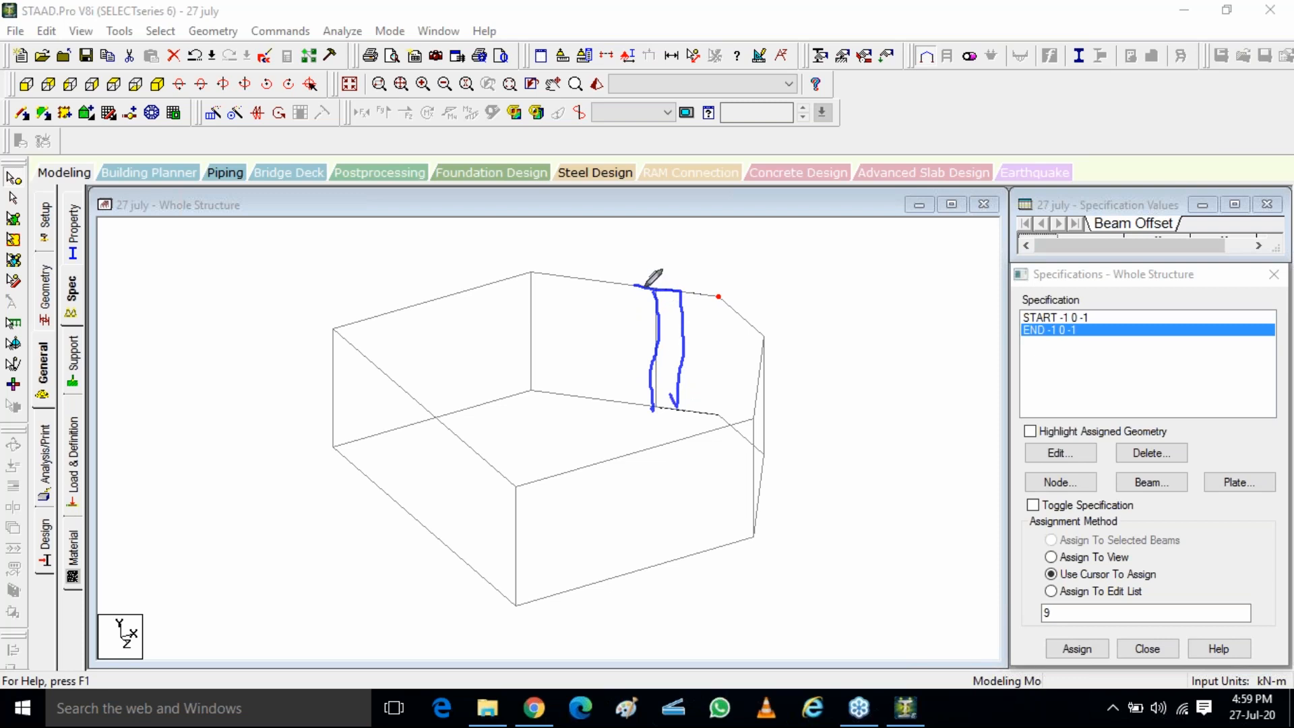
mouse_move(634, 288)
left_mouse_down()
mouse_move(624, 401)
mouse_move(673, 408)
left_mouse_up()
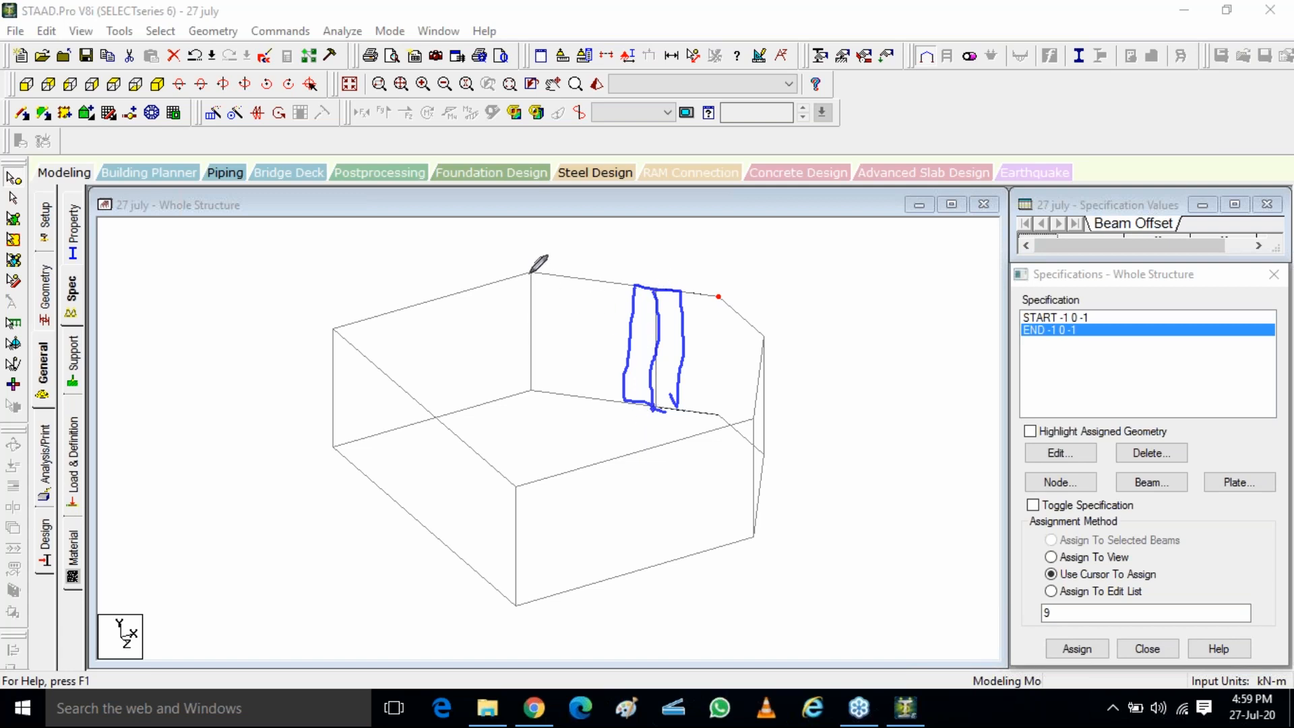
mouse_move(532, 272)
left_mouse_down()
mouse_move(586, 240)
mouse_move(617, 246)
mouse_move(710, 321)
left_mouse_up()
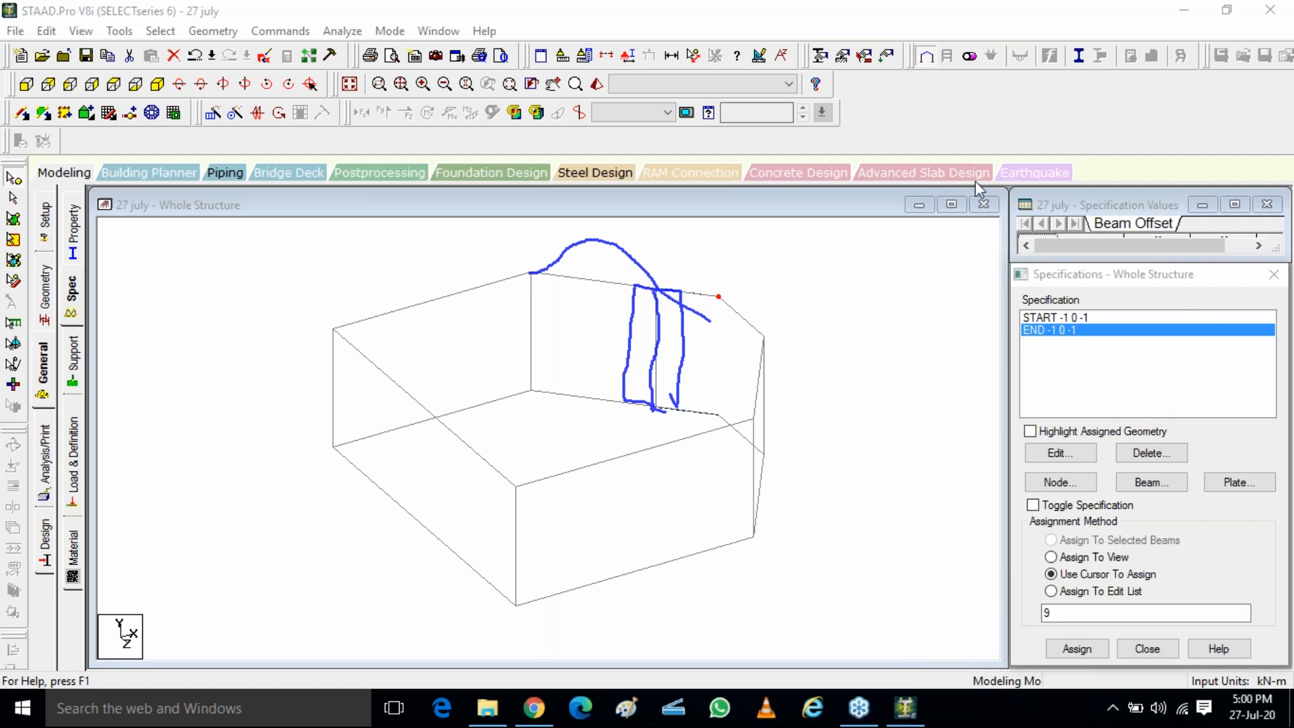
mouse_move(529, 273)
left_mouse_down()
mouse_move(578, 257)
mouse_move(715, 285)
mouse_move(719, 297)
left_mouse_up()
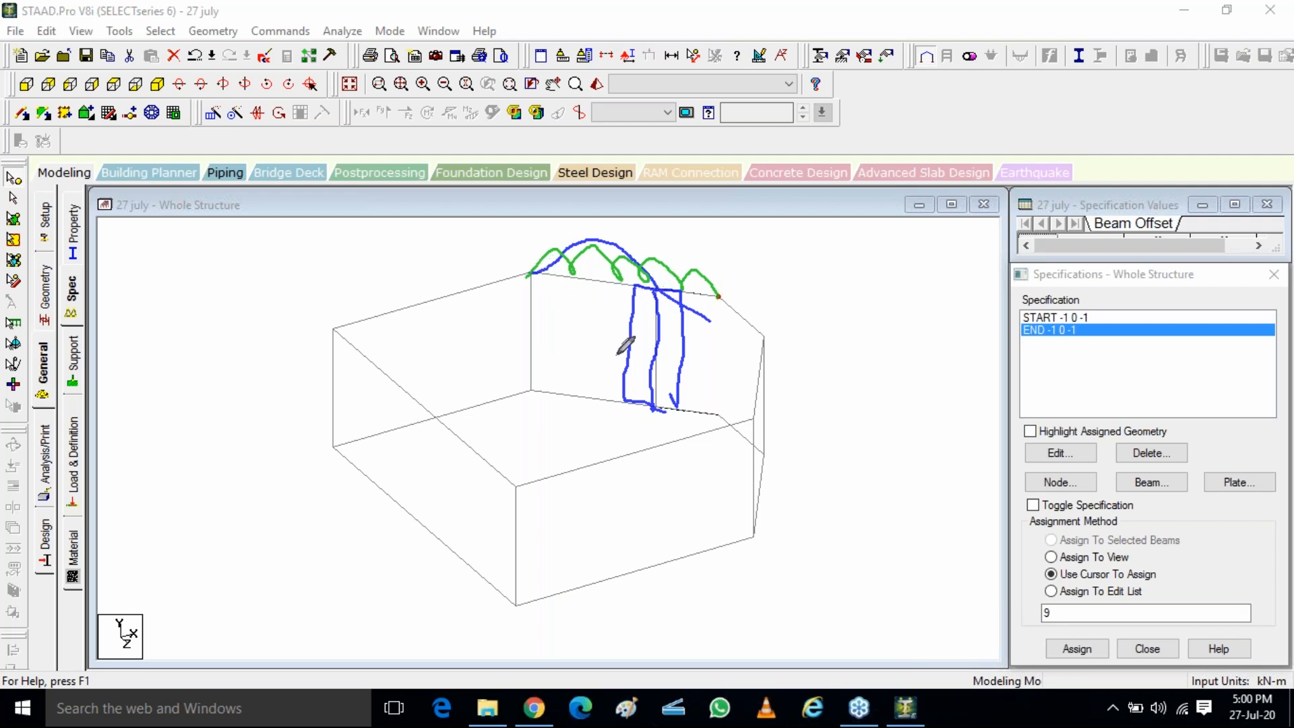
left_click_drag(185, 533, 505, 502)
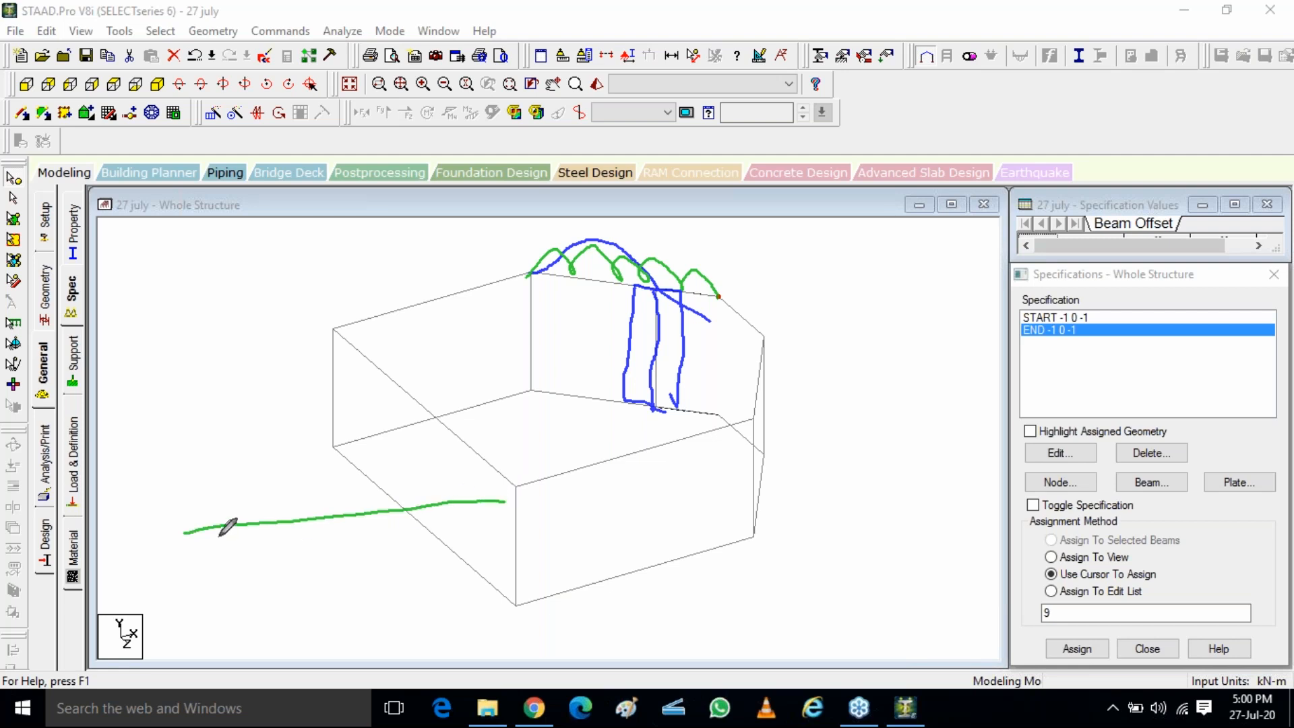
mouse_move(191, 528)
left_mouse_down()
mouse_move(187, 554)
mouse_move(168, 556)
mouse_move(184, 533)
mouse_move(225, 560)
left_mouse_up()
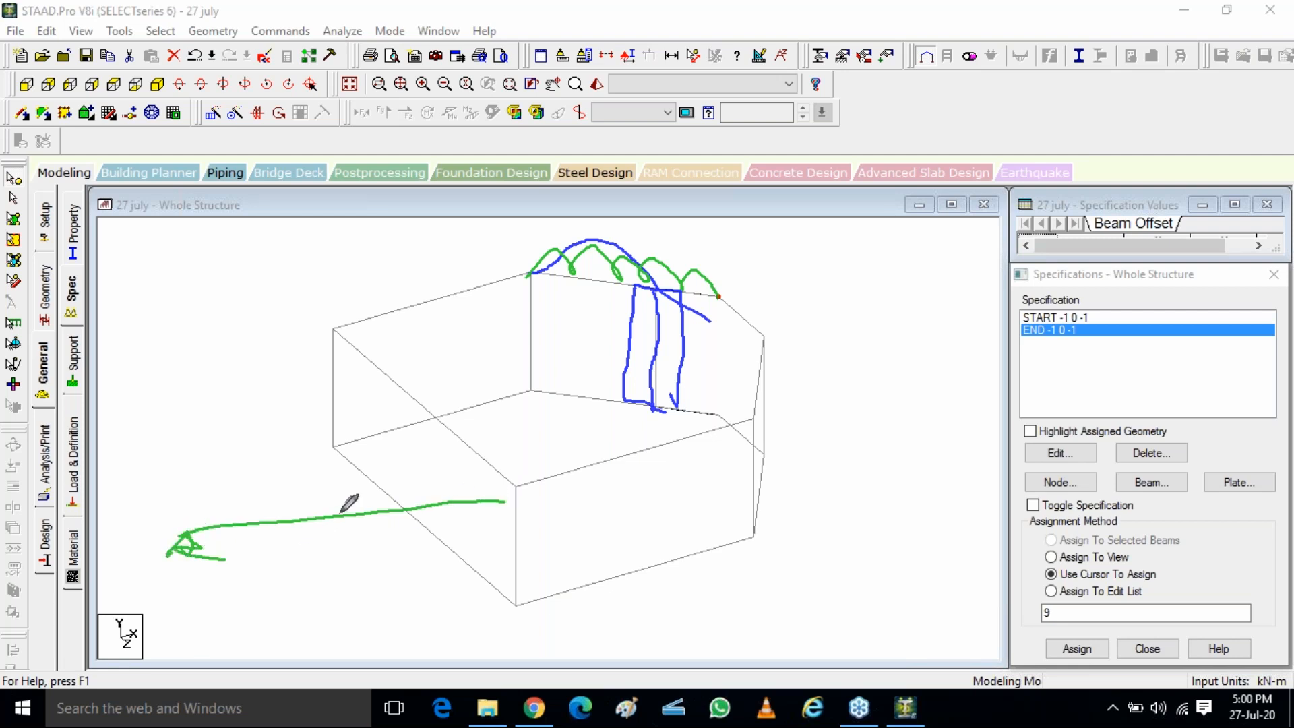
mouse_move(397, 509)
left_mouse_down()
mouse_move(351, 539)
mouse_move(367, 548)
left_mouse_up()
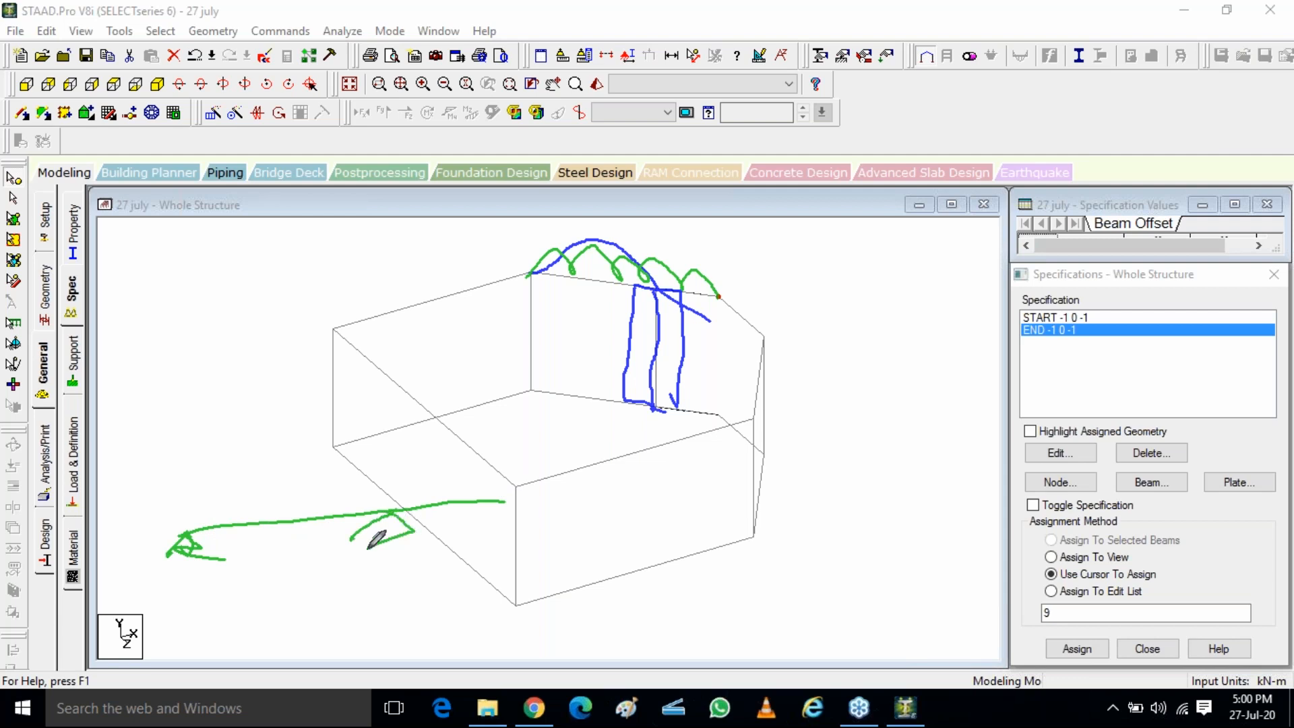
mouse_move(502, 495)
left_mouse_down()
mouse_move(496, 512)
mouse_move(501, 494)
left_mouse_up()
mouse_move(202, 532)
left_mouse_down()
mouse_move(187, 535)
mouse_move(322, 470)
mouse_move(514, 550)
mouse_move(516, 565)
left_mouse_up()
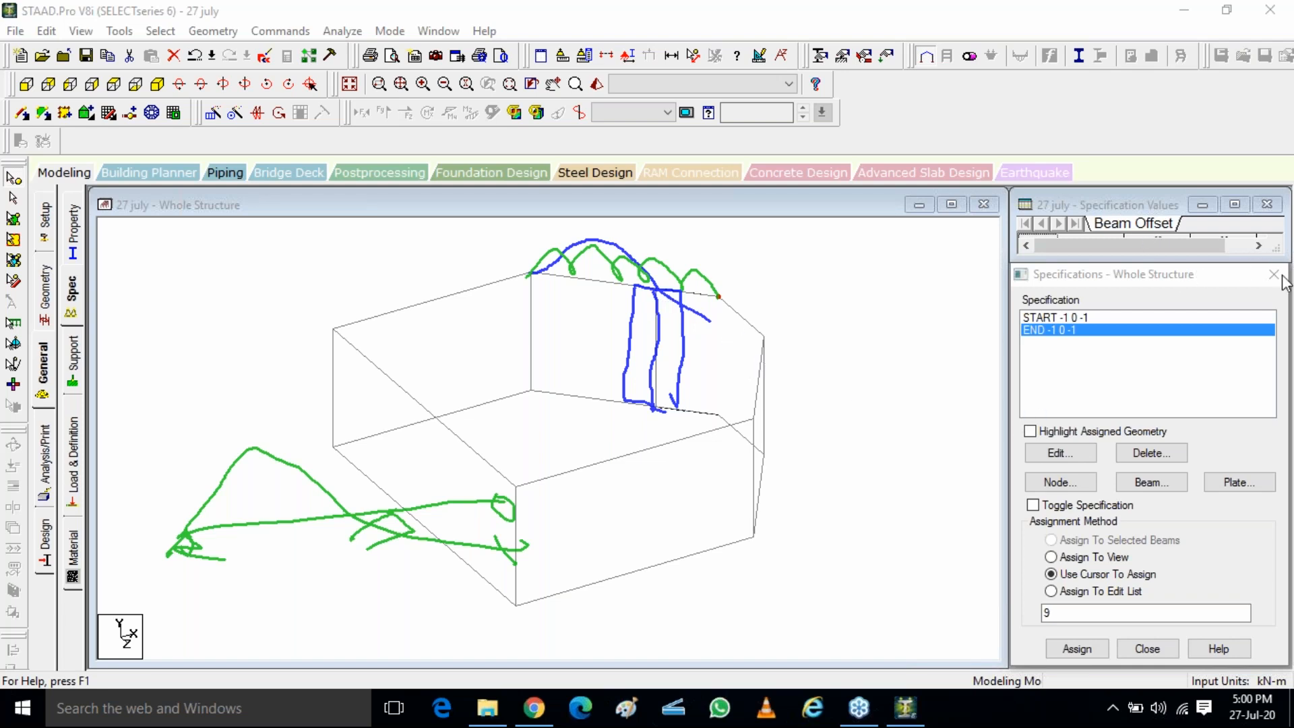
left_click(1163, 411)
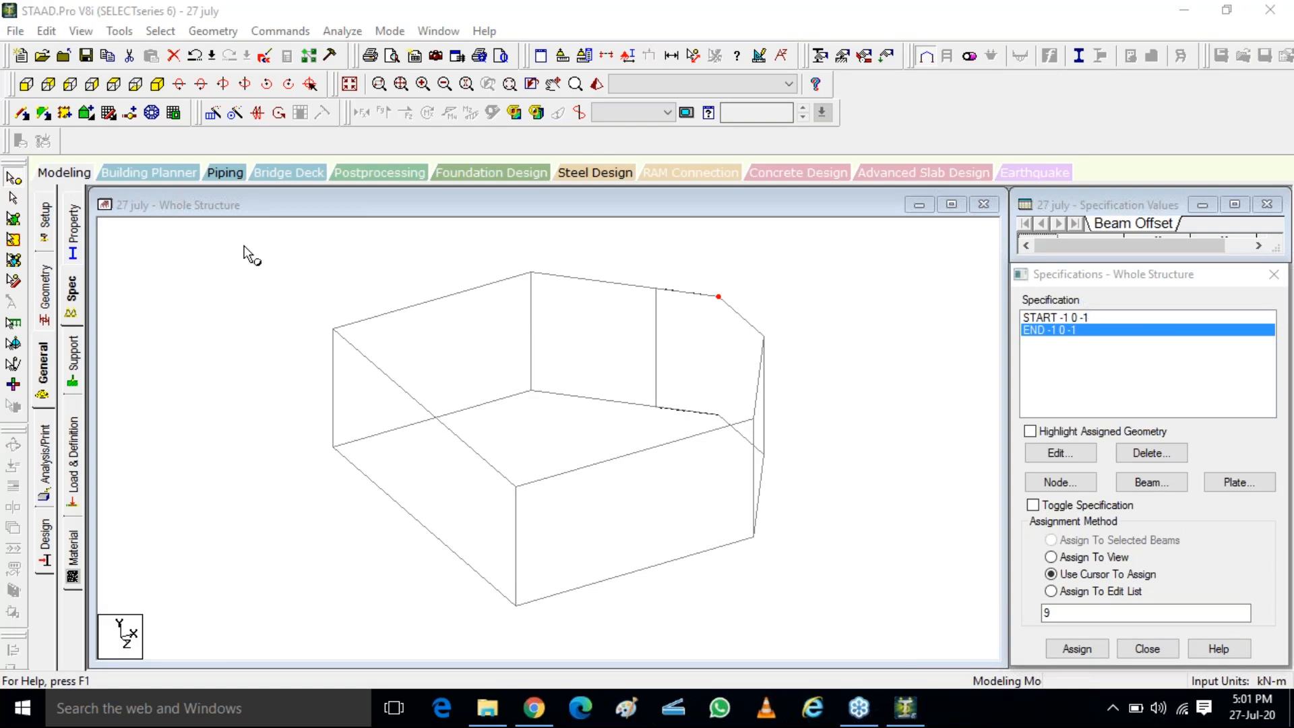
Display the section properties, review the Trapezoidal and General section definitions, and close the definition dialog without adding a section
left_click(71, 246)
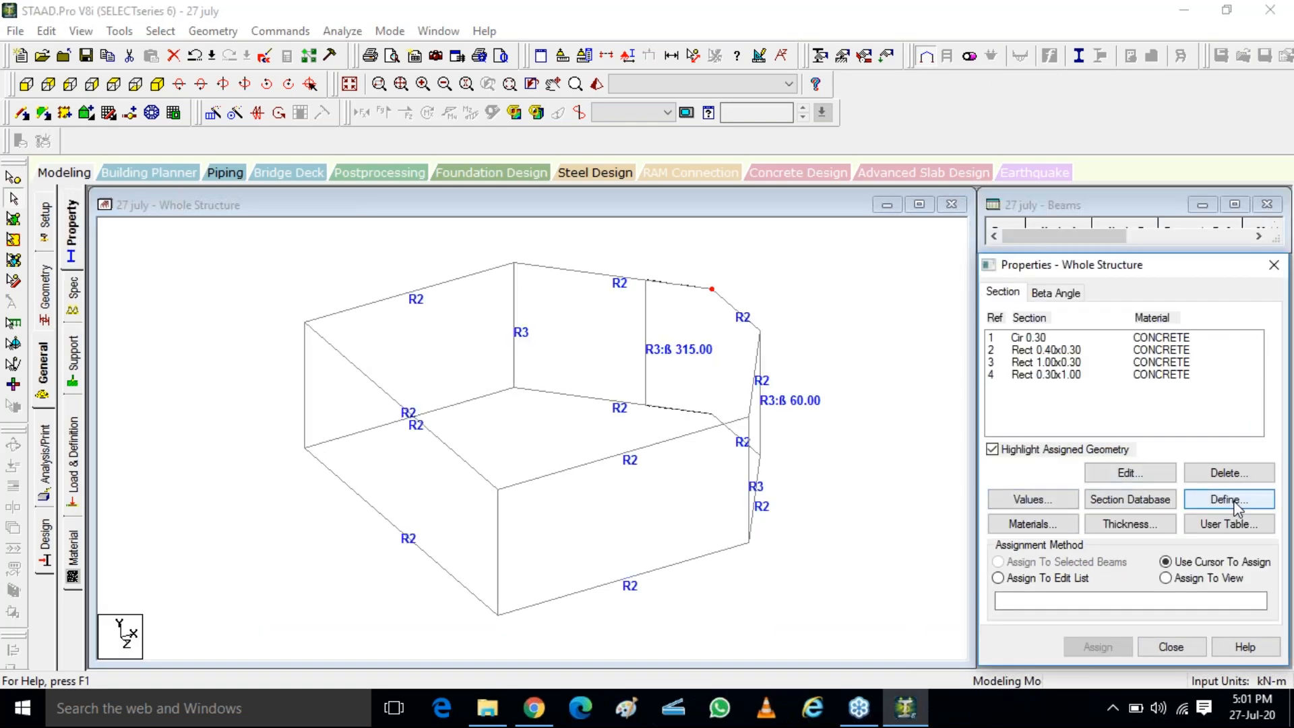
left_click(1227, 500)
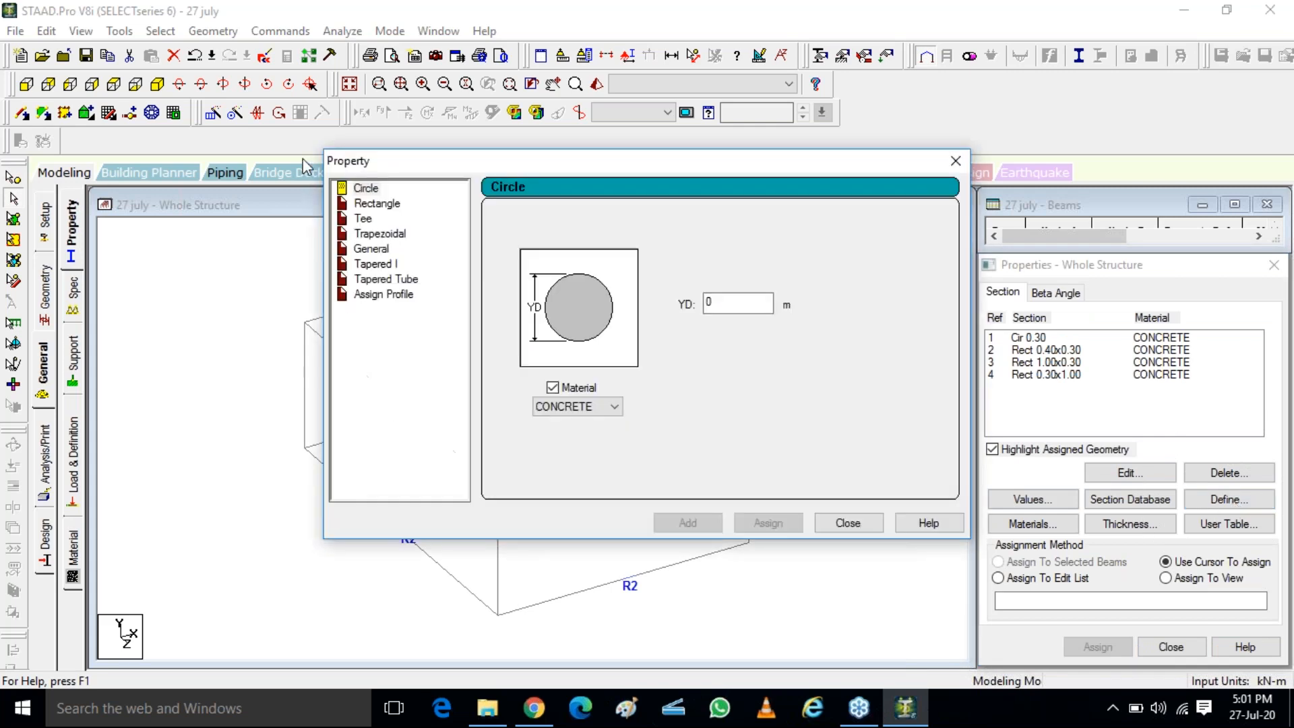
left_click(377, 236)
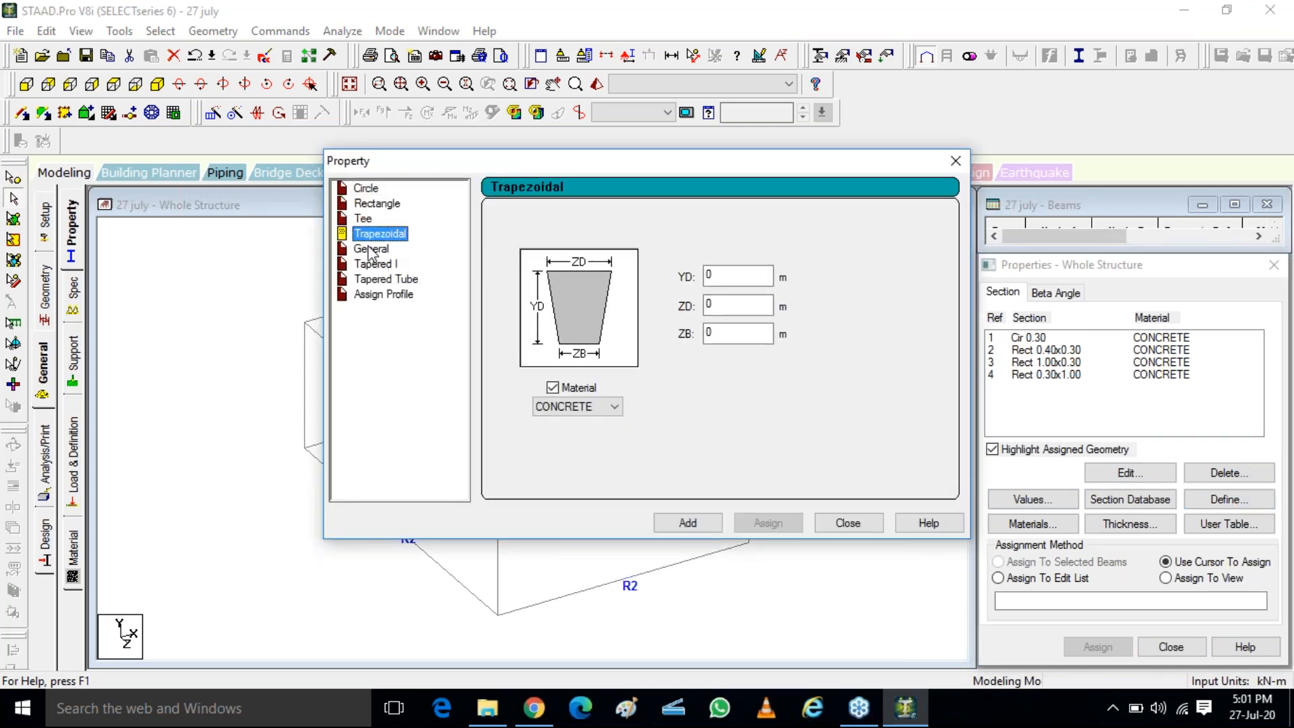
left_click(372, 248)
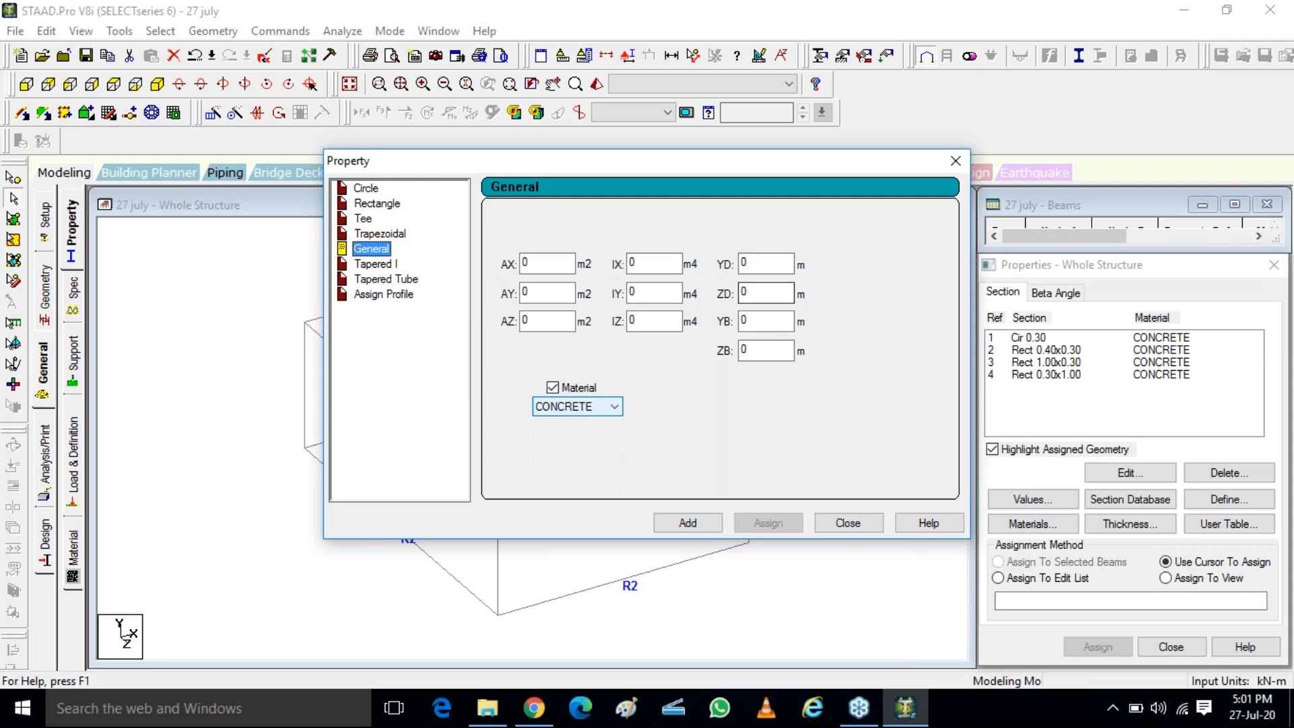
left_click(394, 234)
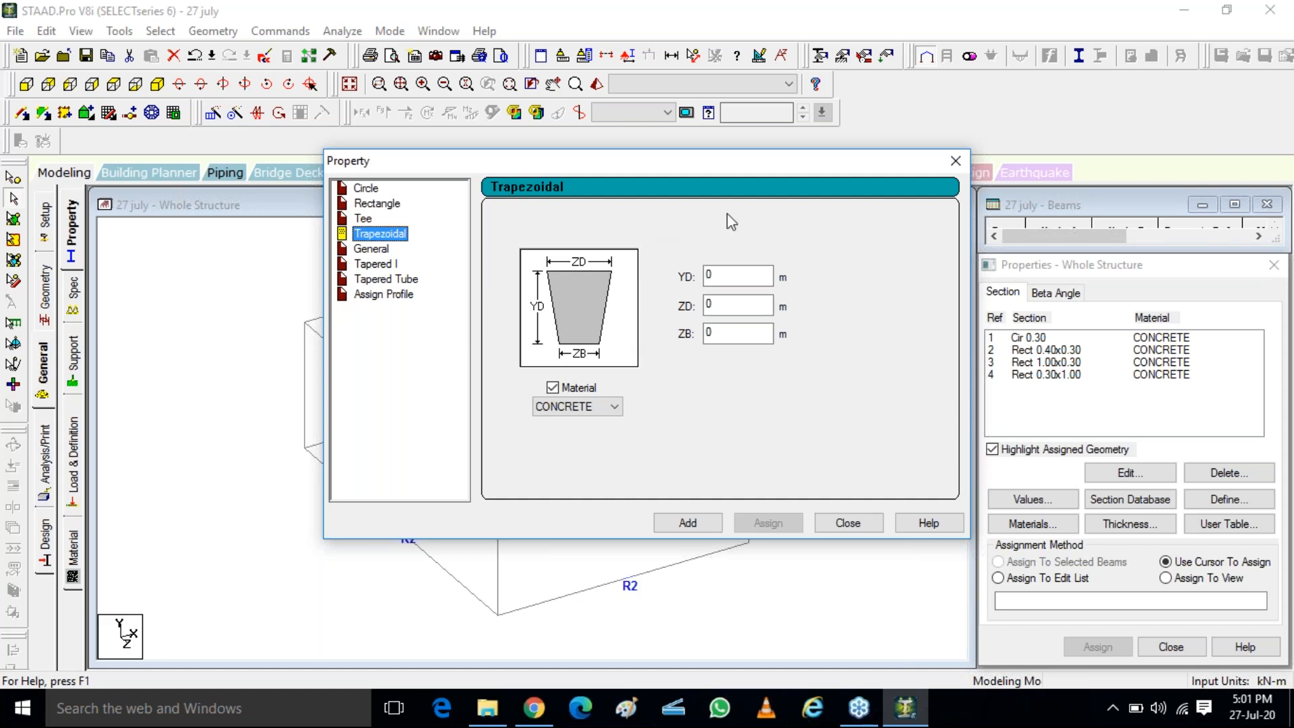
left_click(951, 163)
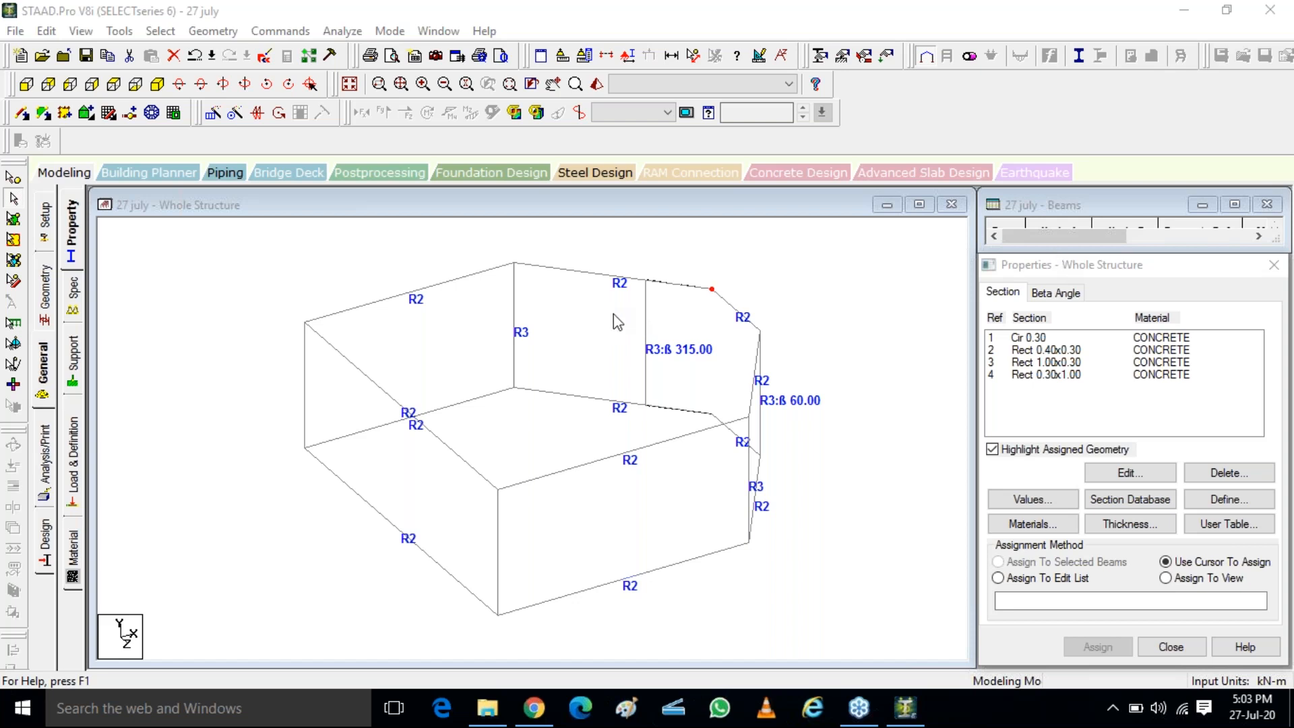
Select the offset rear column that has the 315° beta angle
left_click(647, 368)
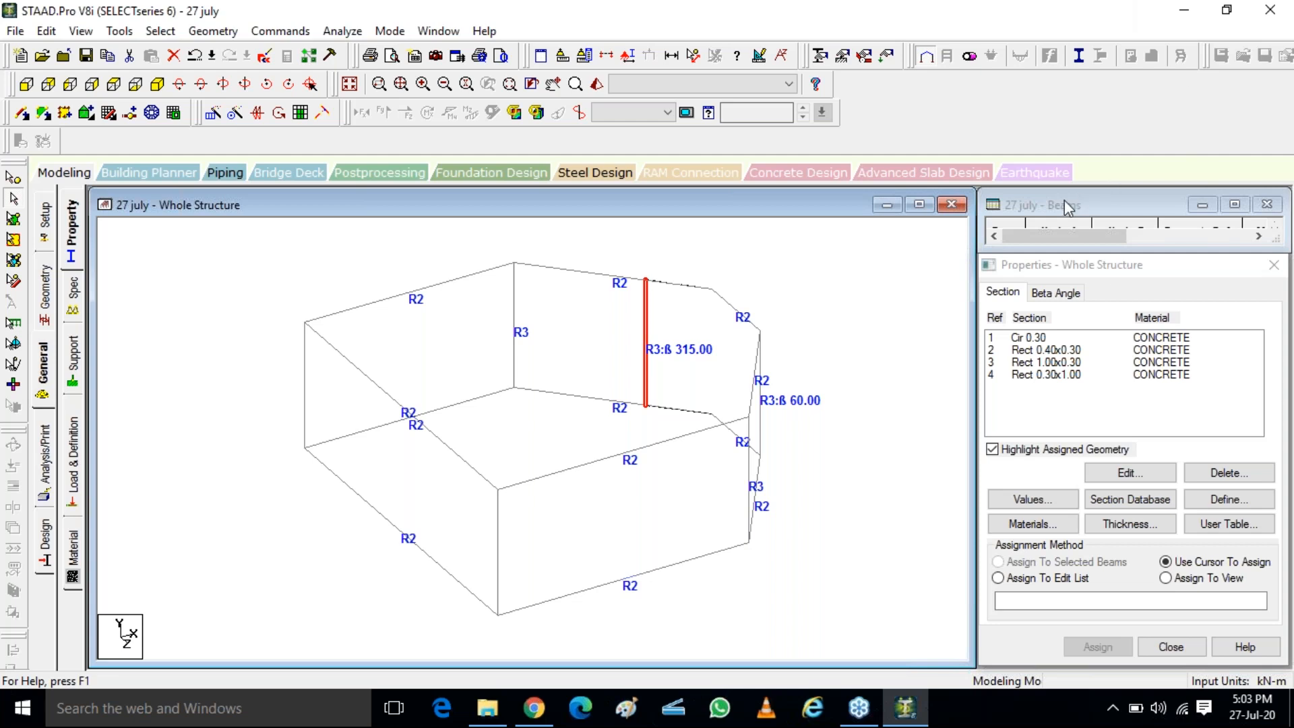
left_click(1287, 41)
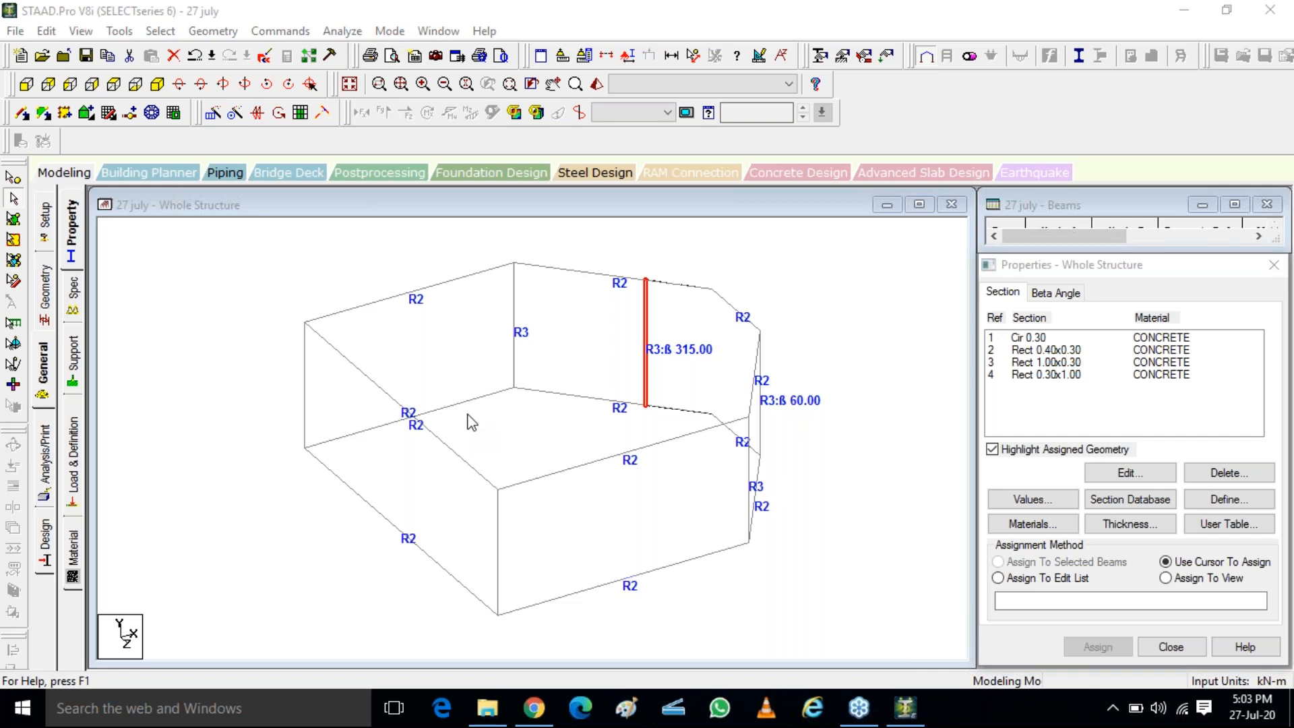